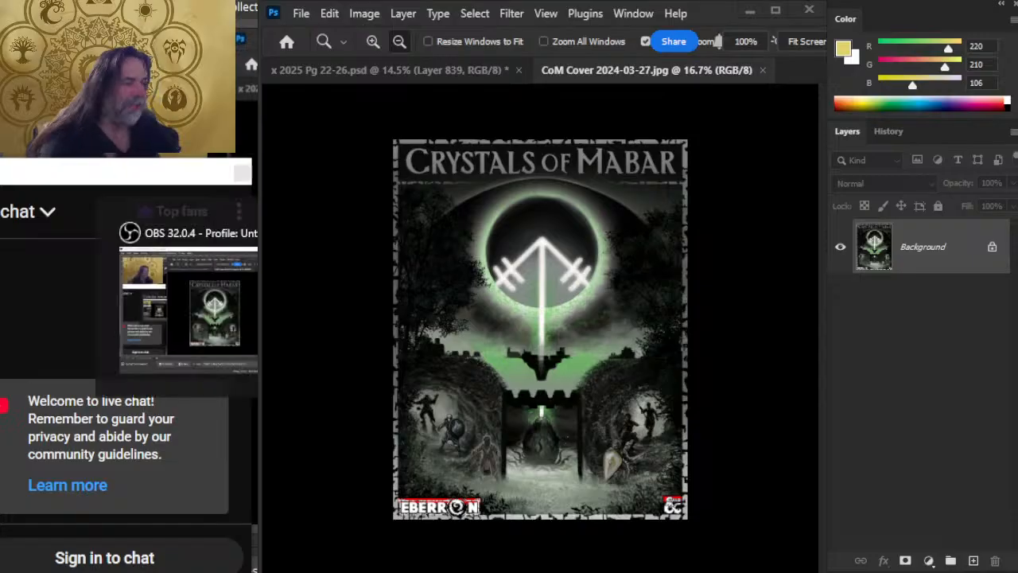
Bring up the live stream "Art Jam - D&D Eberron Art Stream ep 637 - Corner Vignettes - 17" on YouTube and like it
key("alt+Tab")
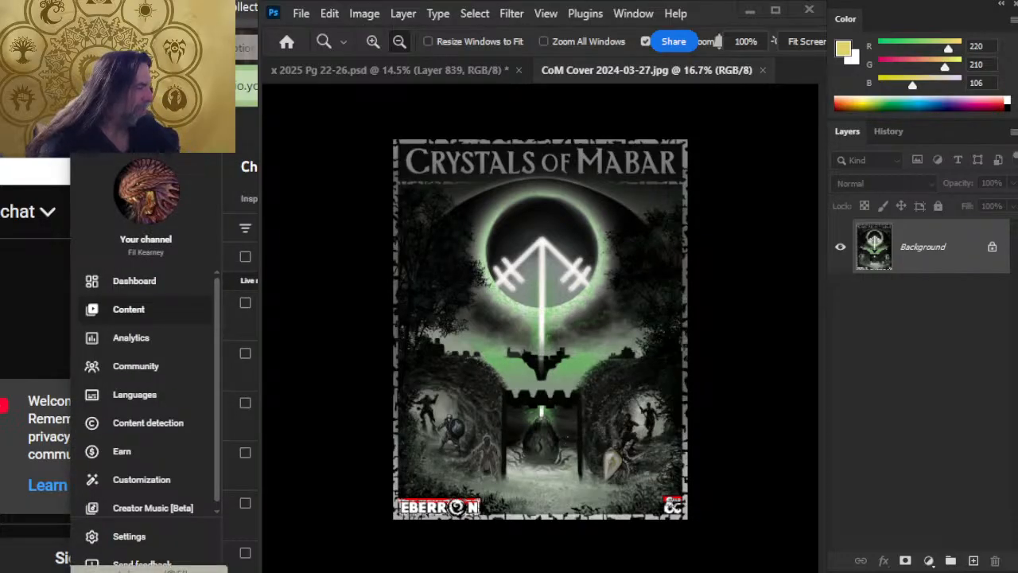
left_click(148, 191)
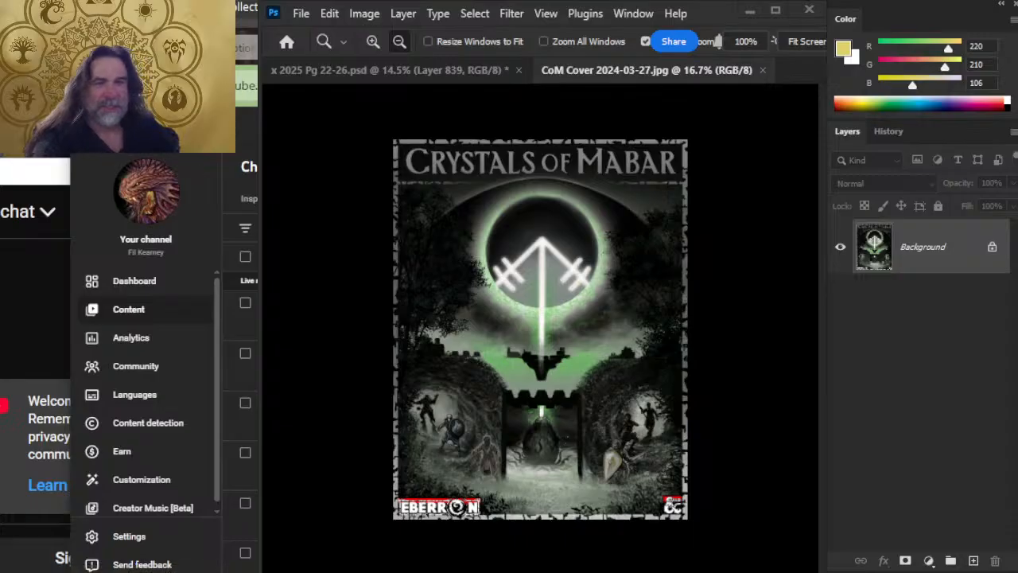
left_click(68, 222)
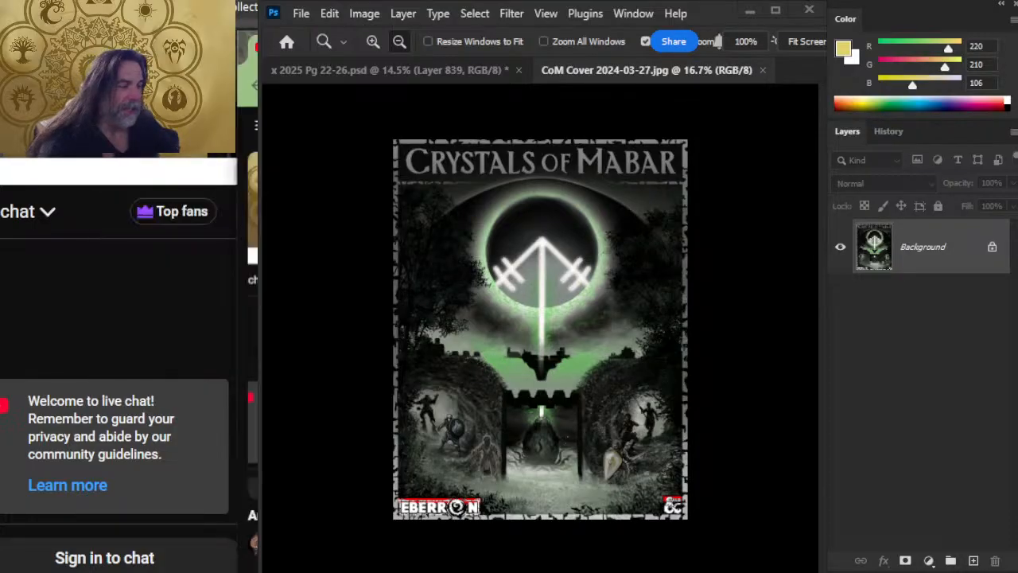
key("alt+Tab")
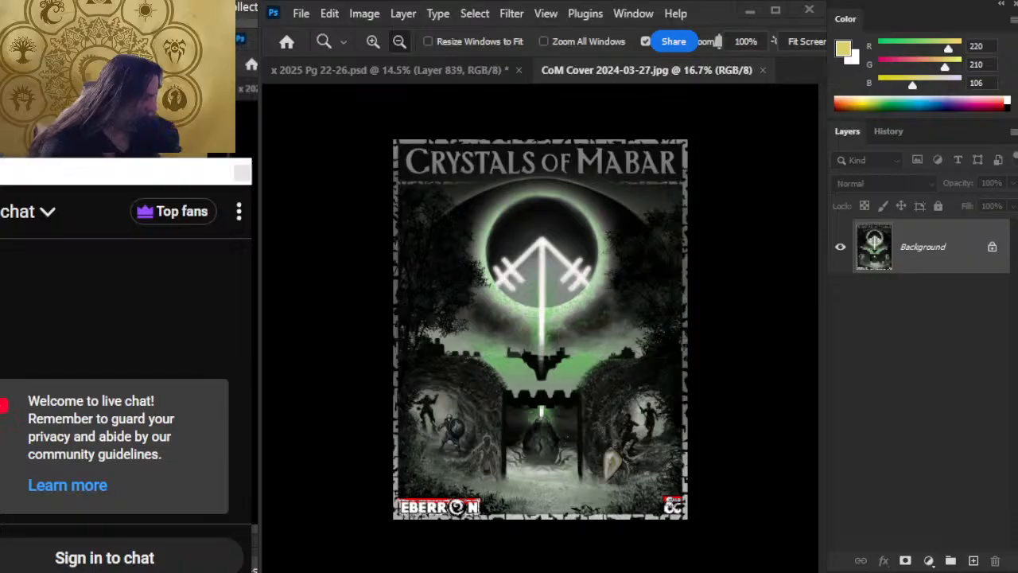
key("alt+Tab")
key("alt+Tab")
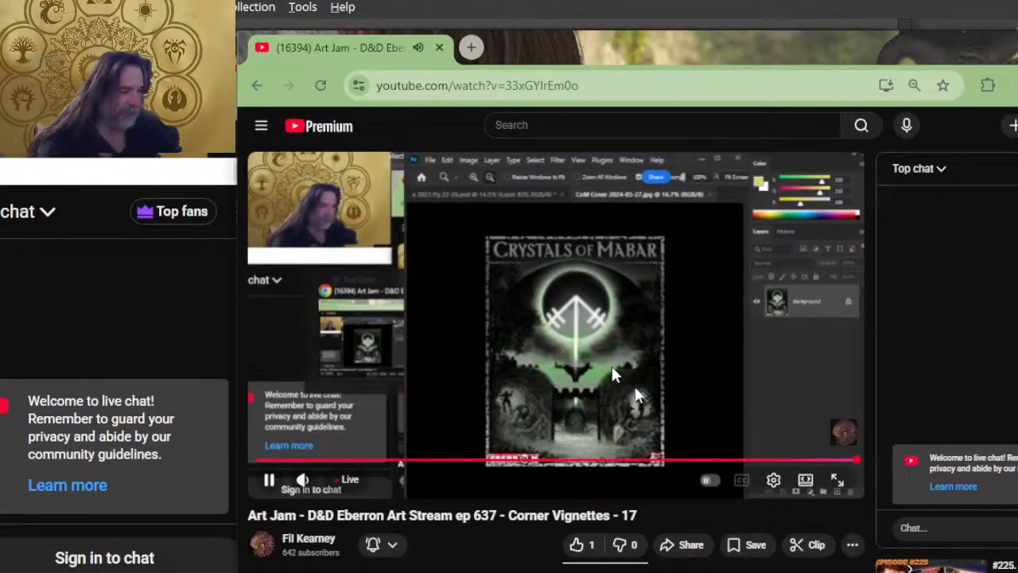
left_click(577, 544)
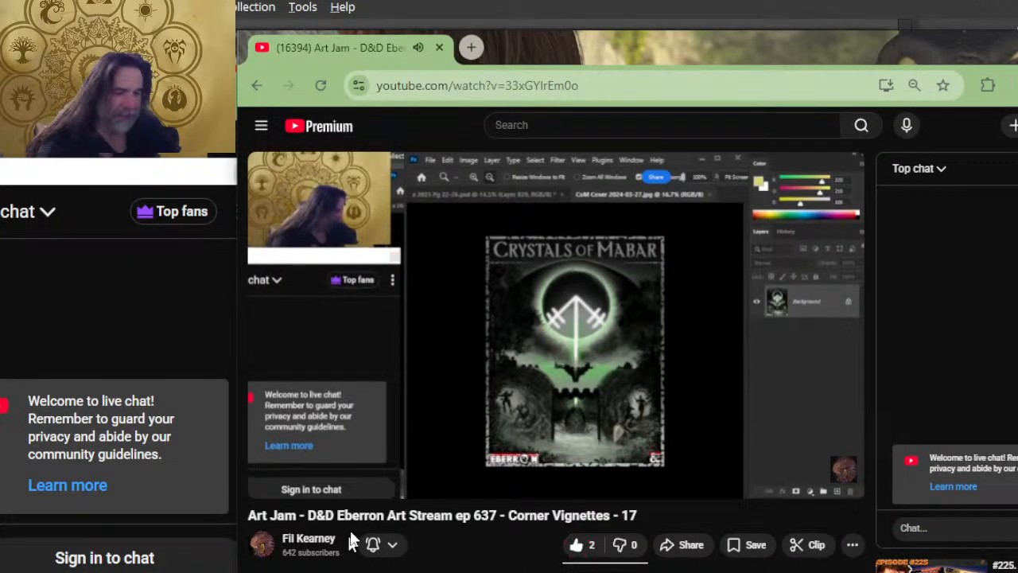
Expand the live stream's description and review its text, links and hashtags
scroll(430, 407, "down", 2)
left_click(336, 467)
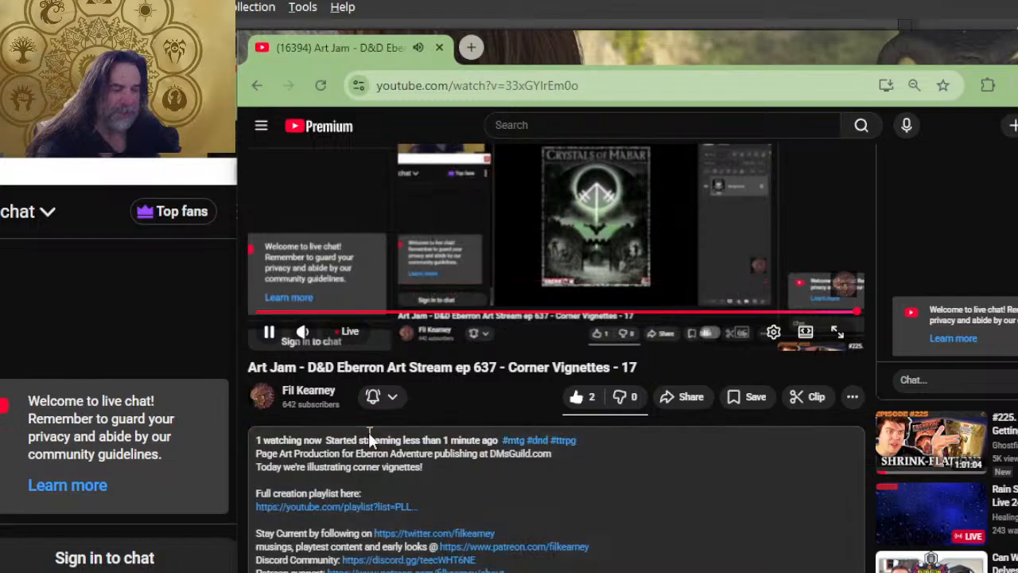
scroll(389, 408, "down", 4)
scroll(350, 163, "down", 2)
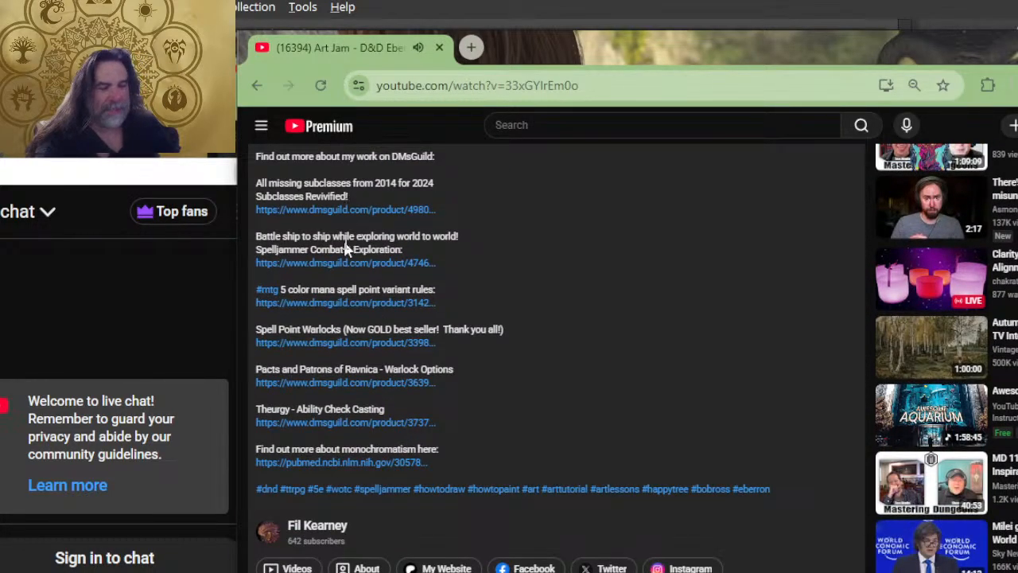
scroll(374, 418, "up", 4)
scroll(532, 432, "up", 3)
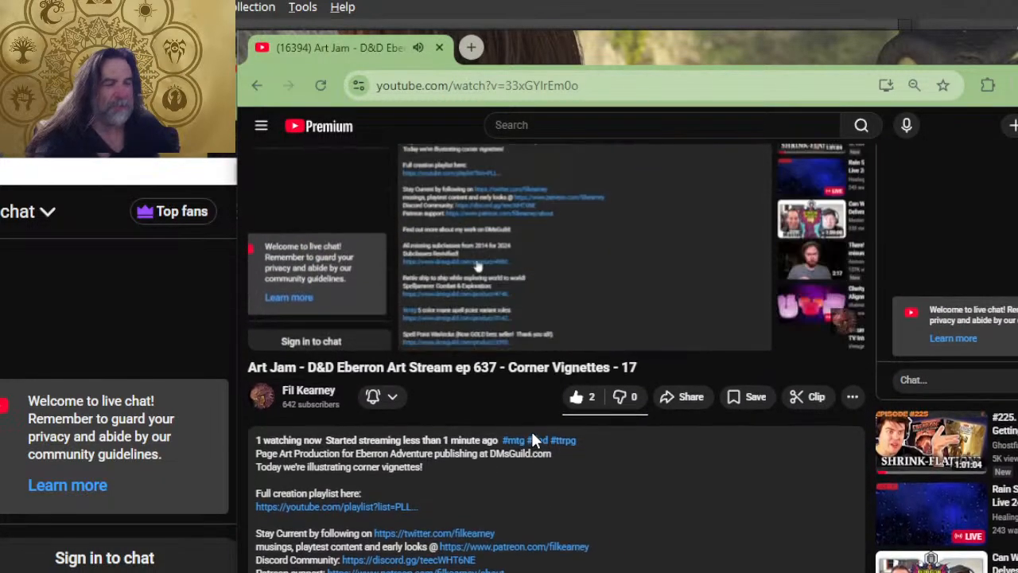
scroll(533, 439, "up", 1)
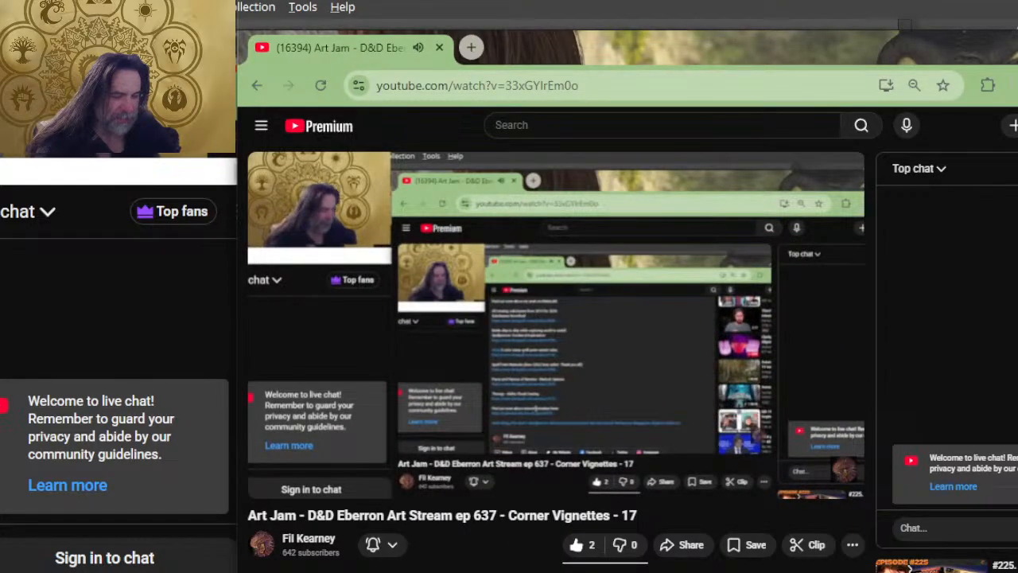
scroll(570, 419, "down", 1)
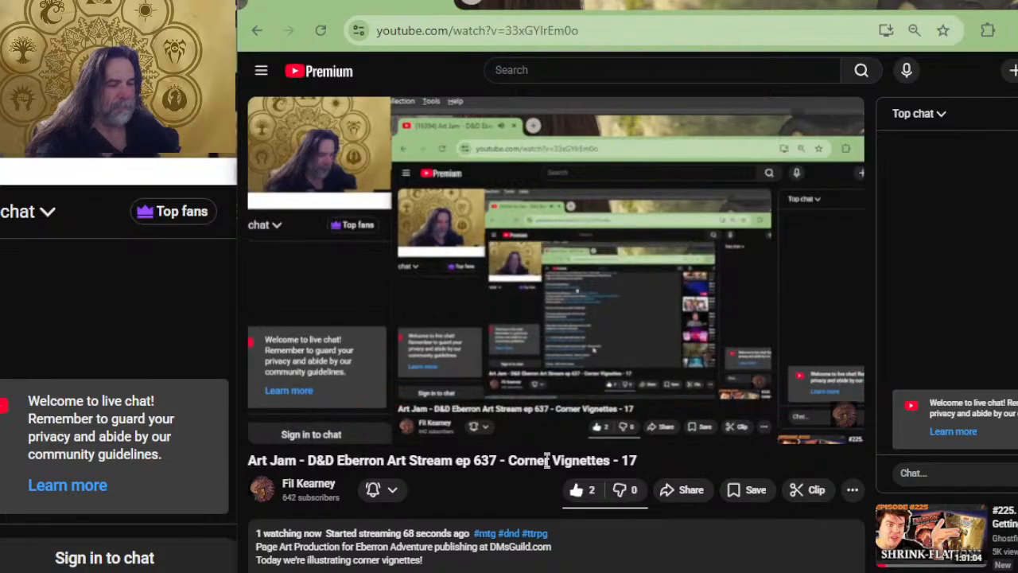
scroll(531, 23, "up", 1)
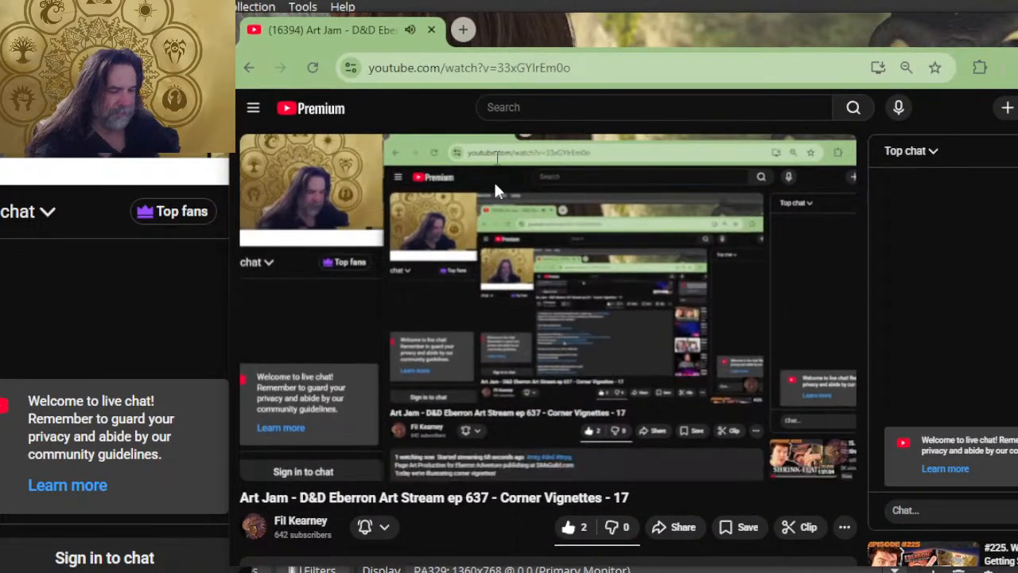
scroll(490, 252, "down", 3)
scroll(490, 249, "up", 3)
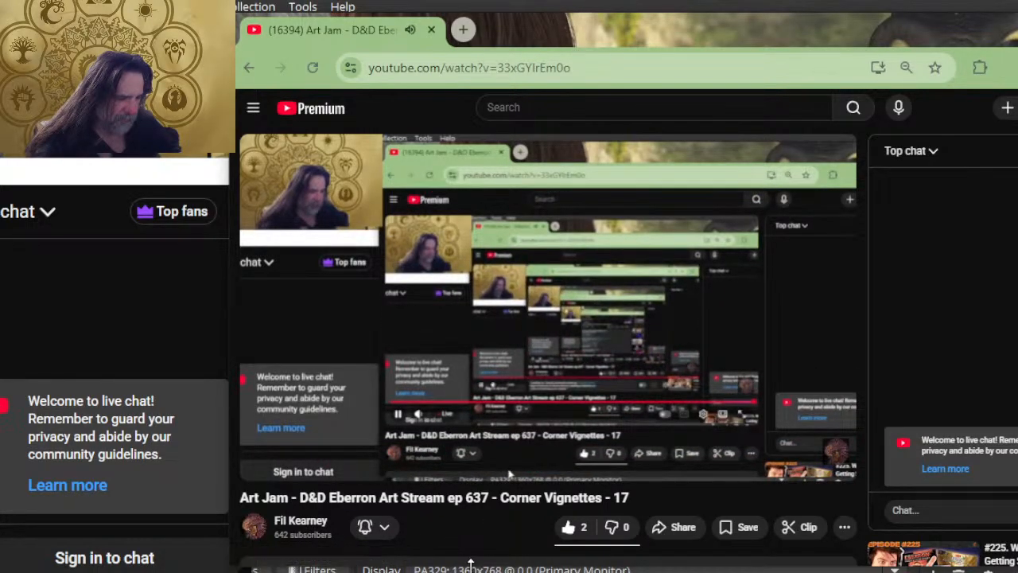
Switch to Photoshop and close the CoM Cover 2024-03-27.jpg document
left_click_drag(561, 45, 556, 75)
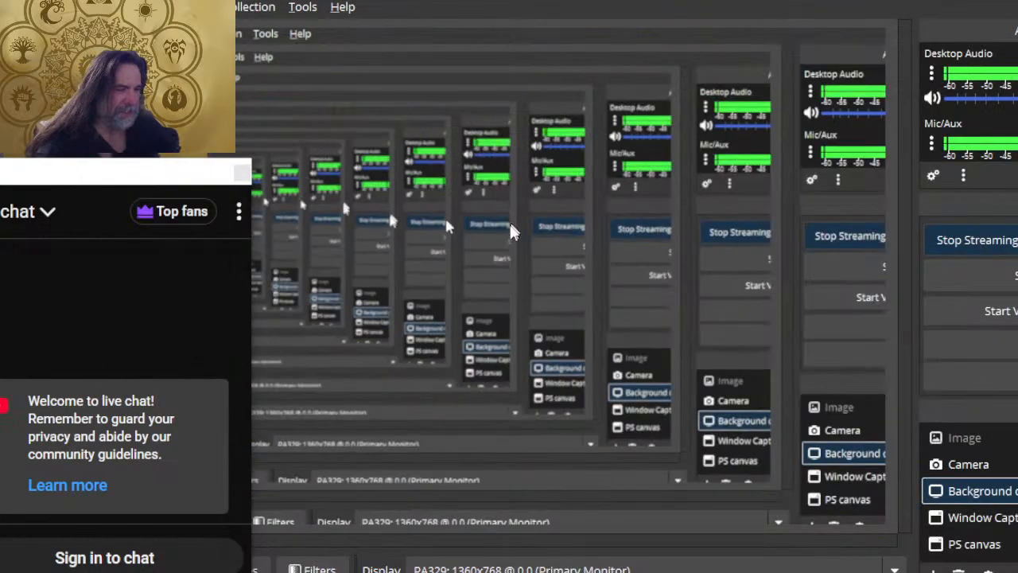
key("alt+Tab")
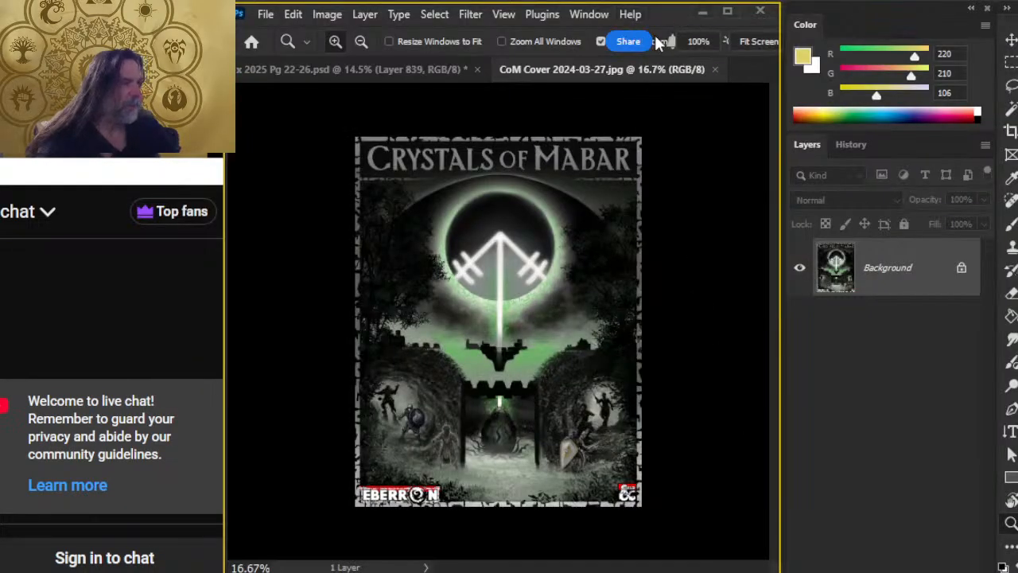
left_click(716, 70)
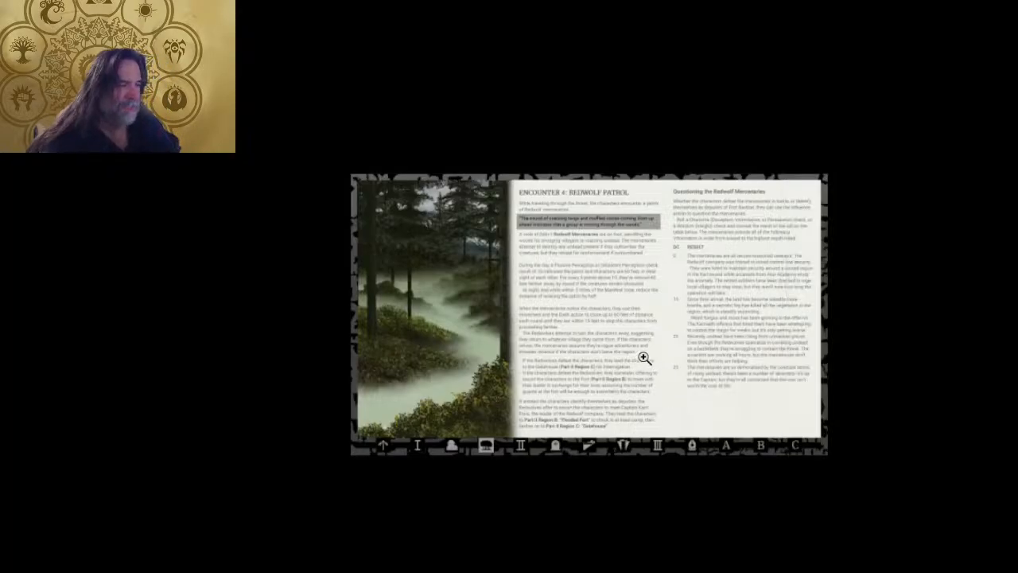
Examine the pond vignette at the page spread's lower right corner, hiding and restoring the top layer of the water group
left_click_drag(643, 357, 713, 360)
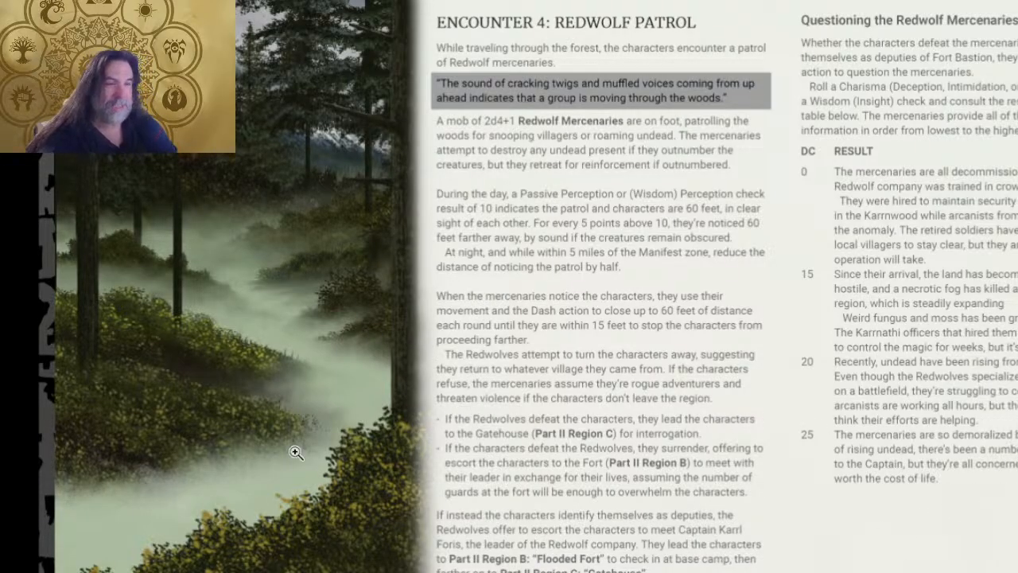
key("Tab")
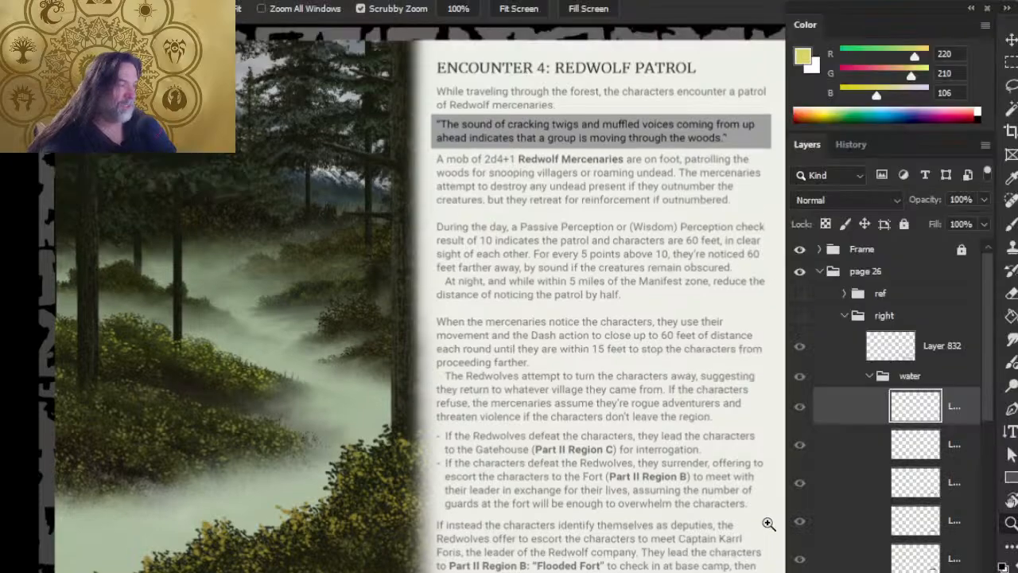
key("Tab")
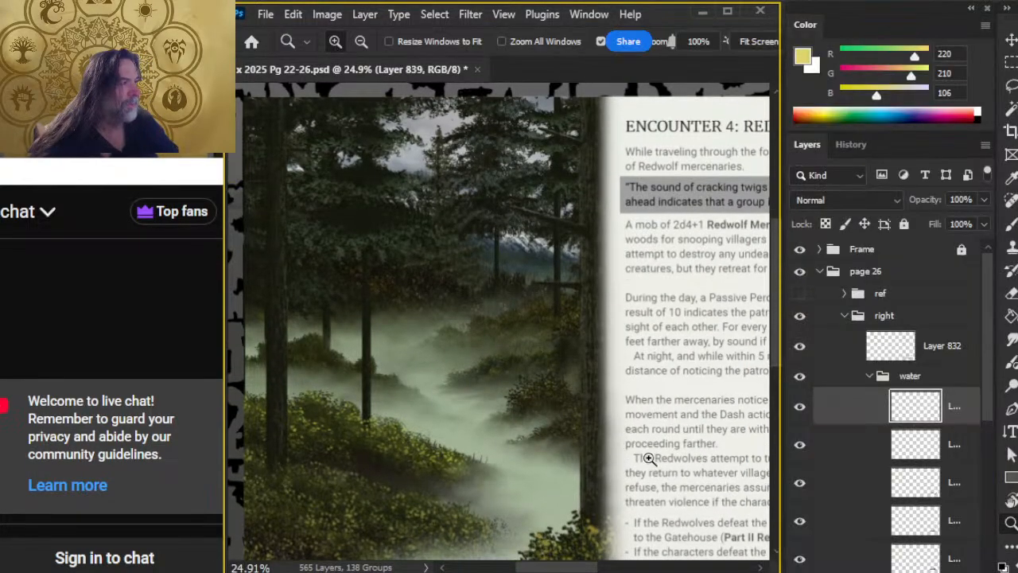
key("space")
left_click_drag(668, 456, 430, 302)
left_click_drag(595, 385, 521, 390)
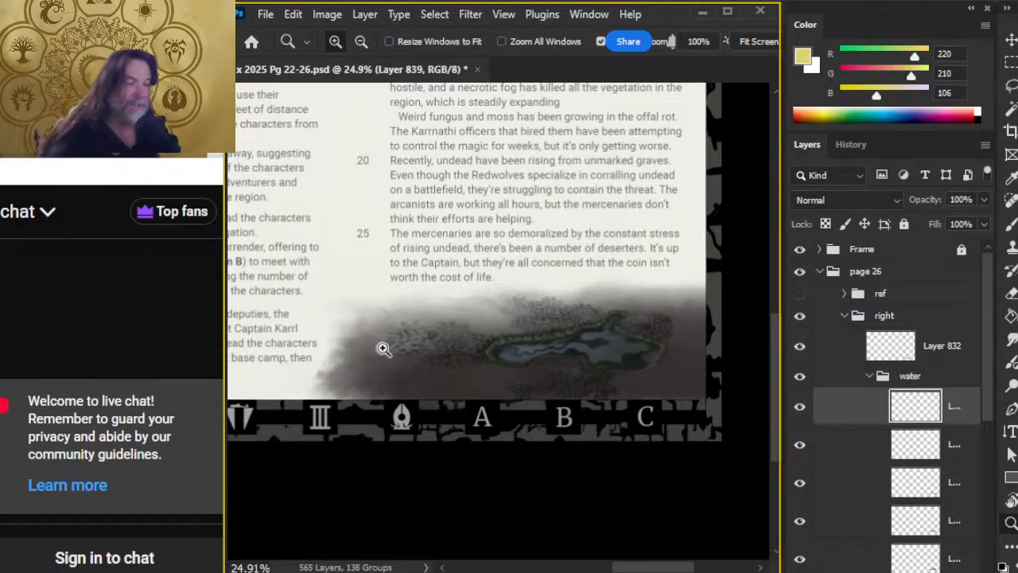
left_click(614, 359)
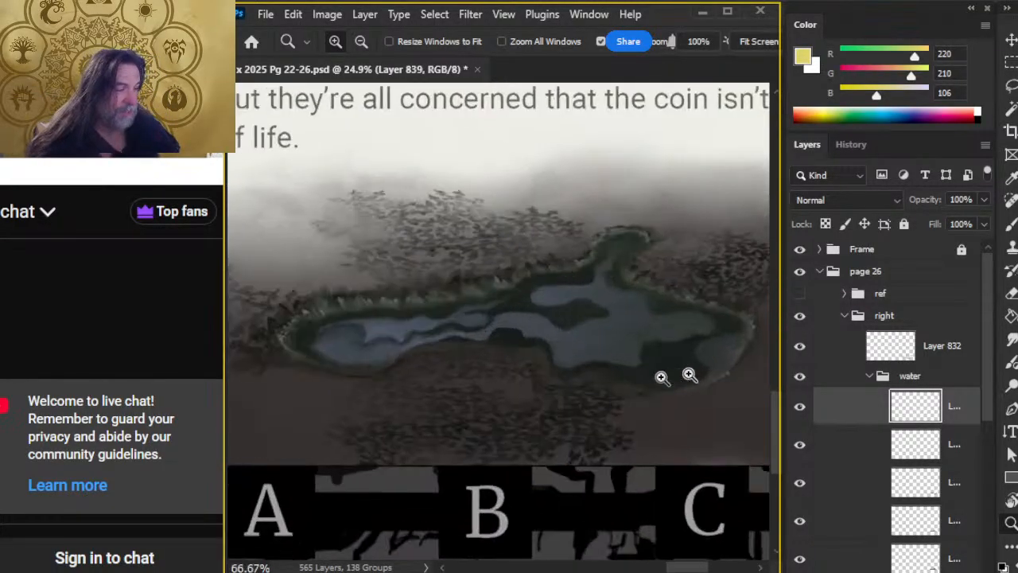
left_click(801, 406)
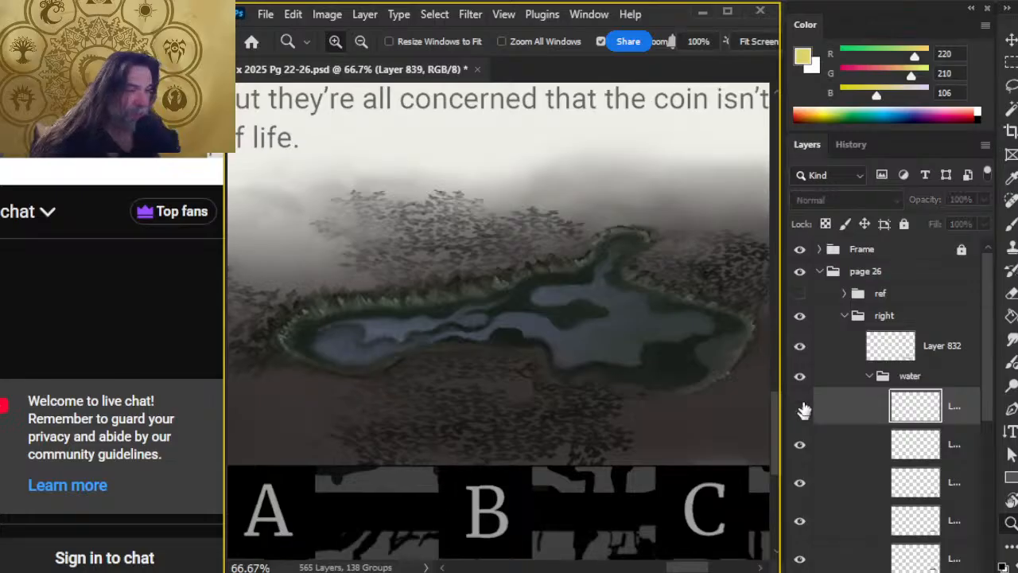
left_click(802, 406)
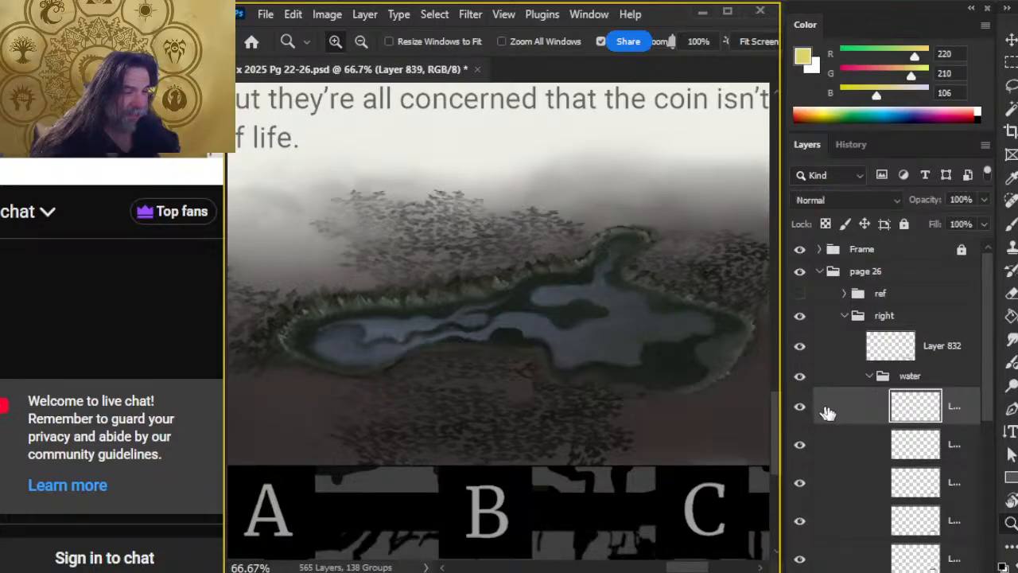
Paint a thin, curved dark green (30, 37, 30) ripple across the pond's wide section with a small brush and smudge it into the water
key("b")
key("alt")
left_click(565, 311, "alt")
key("bracketleft")
key("bracketleft")
key("bracketleft")
key("bracketleft")
key("bracketleft")
key("bracketleft")
key("bracketleft")
key("bracketleft")
key("bracketleft")
key("bracketleft")
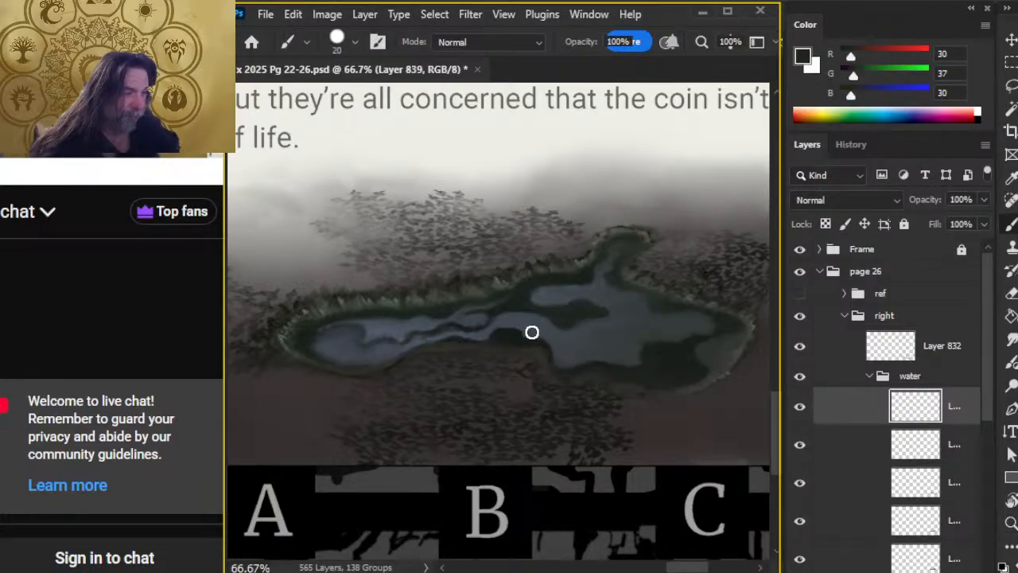
mouse_move(531, 334)
left_mouse_down()
mouse_move(610, 334)
mouse_move(534, 330)
mouse_move(587, 337)
mouse_move(615, 358)
mouse_move(643, 327)
left_mouse_up()
key("ctrl+z")
key("ctrl+z")
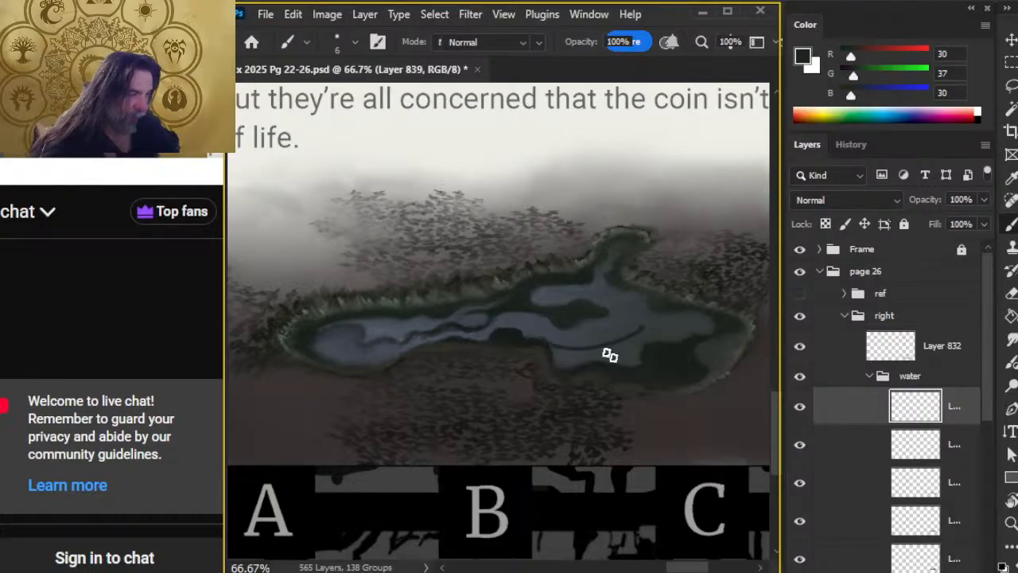
key("r")
mouse_move(554, 348)
left_mouse_down()
mouse_move(613, 346)
mouse_move(649, 319)
left_mouse_up()
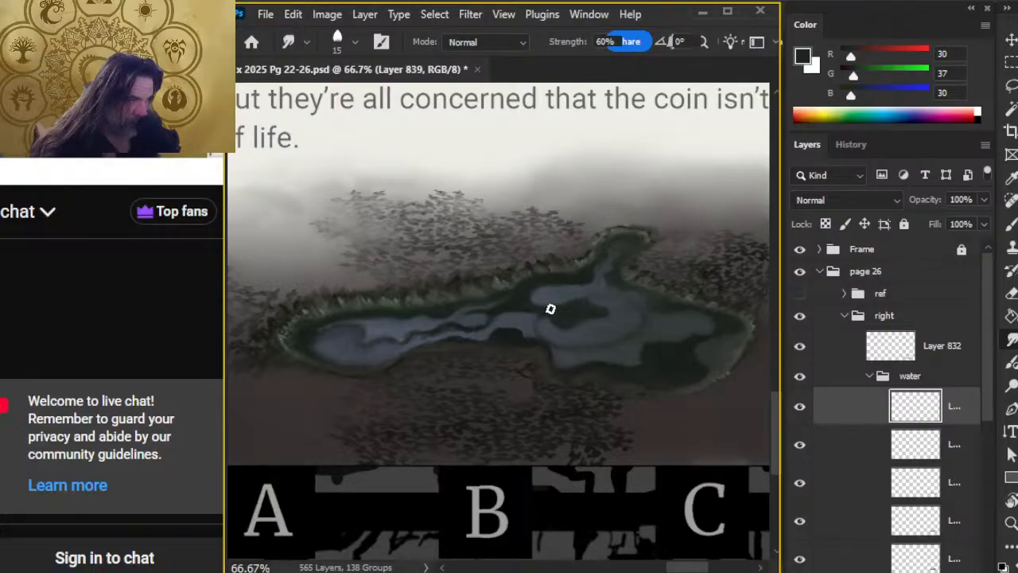
Paint sampled grey-blue (67, 74, 83) strokes over the dark patch inside the ripple and blend them with the Smudge tool
key("b")
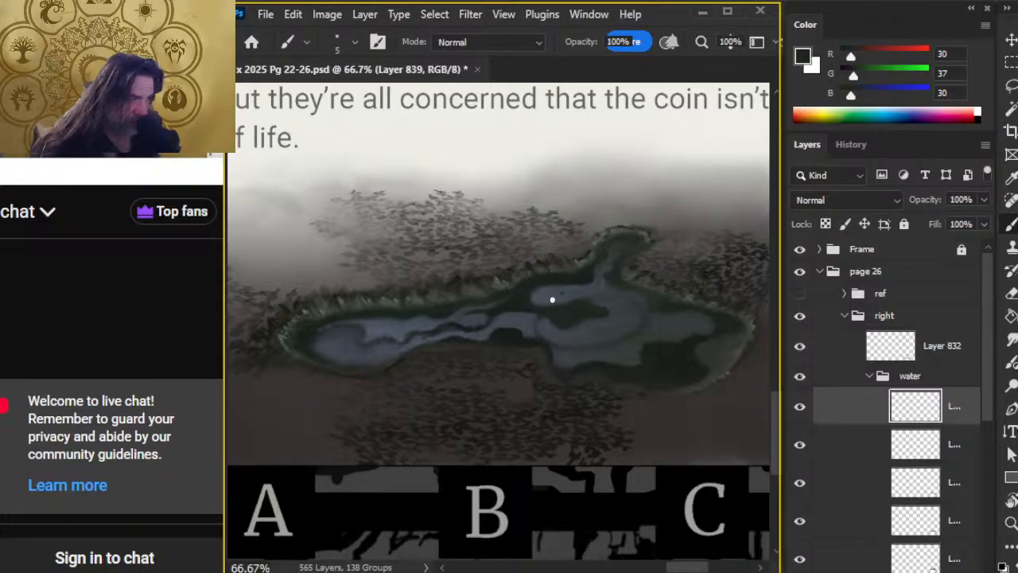
left_click(559, 291, "alt")
left_click_drag(572, 302, 553, 308)
key("r")
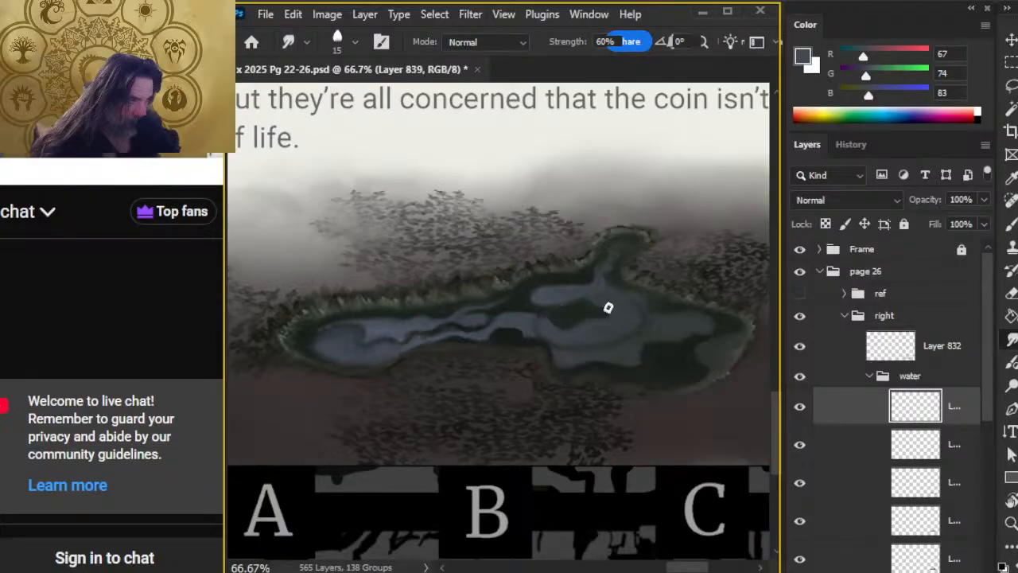
Paint an inner ripple with light strokes and sampled dark green (27, 33, 28), then smudge it into the pond
key("b")
key("x")
left_click_drag(564, 325, 616, 326)
key("ctrl+z")
left_click(528, 291, "alt")
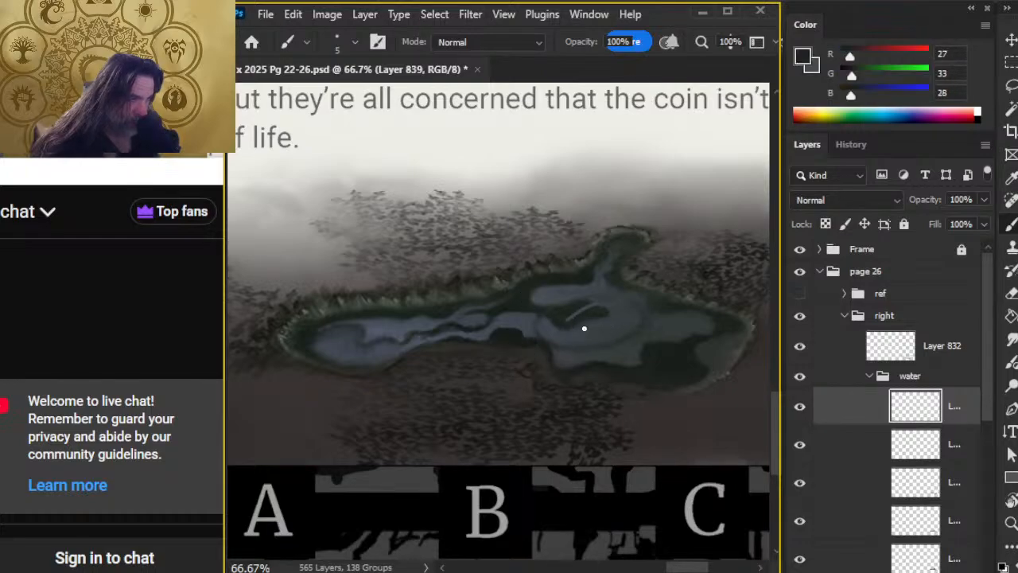
key("r")
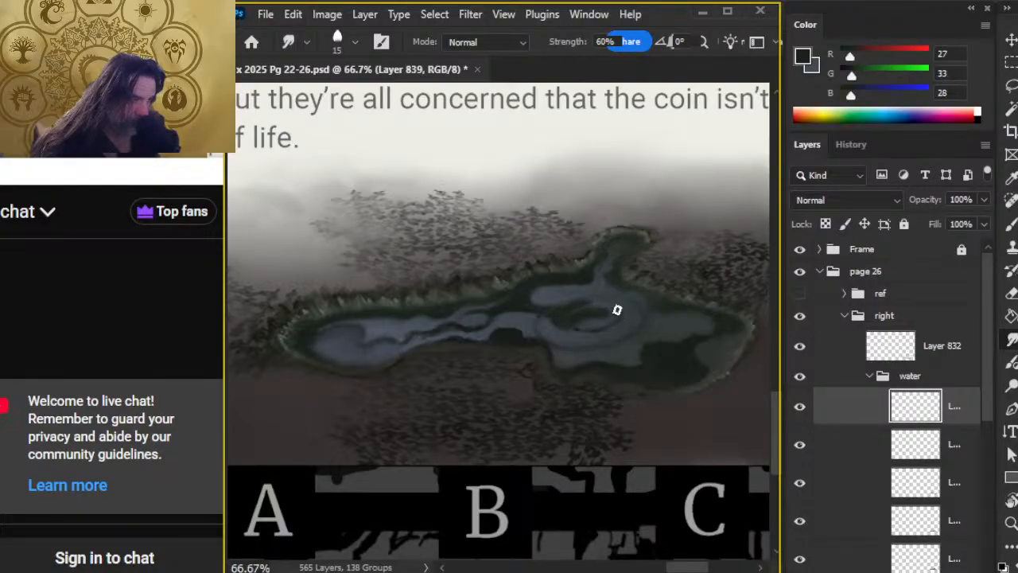
Add a new layer beneath the top layer of the water group, then soften the ripples on the top layer with the Smudge tool
key("l")
mouse_move(415, 261)
left_mouse_down()
mouse_move(262, 295)
mouse_move(445, 425)
mouse_move(535, 328)
left_mouse_up()
key("ctrl+d")
left_click(845, 444)
key("ctrl+shift+alt+n")
left_click(848, 407)
key("r")
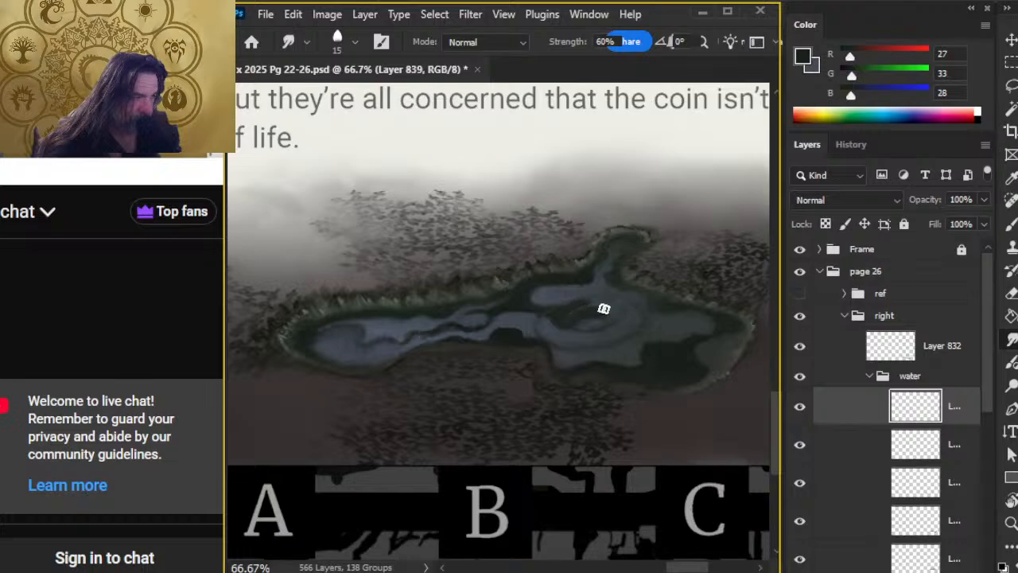
Paint a small grey-blue (67, 74, 83) ring at the centre of the ripples and smudge it into the water
key("b")
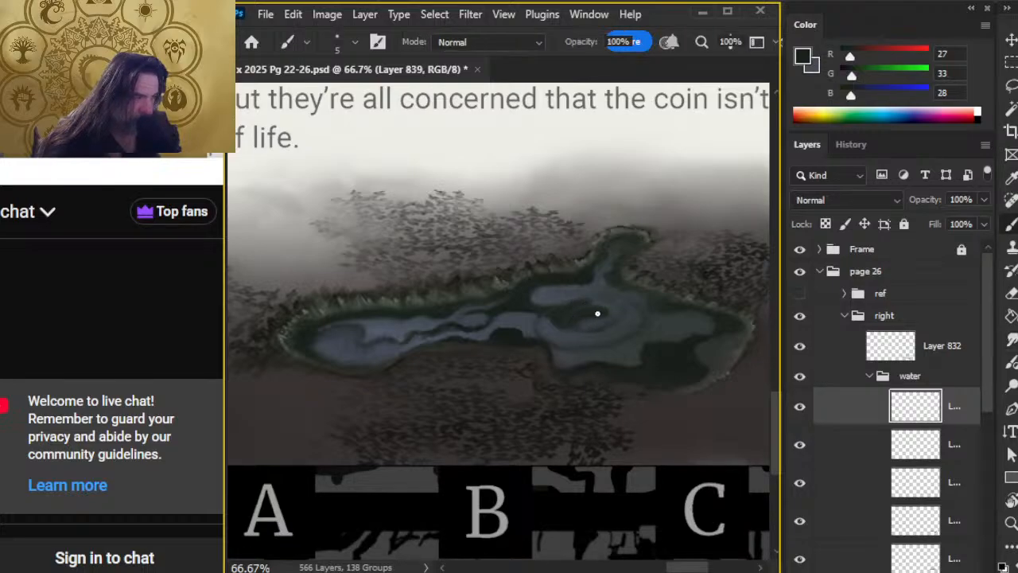
left_click(595, 321, "alt")
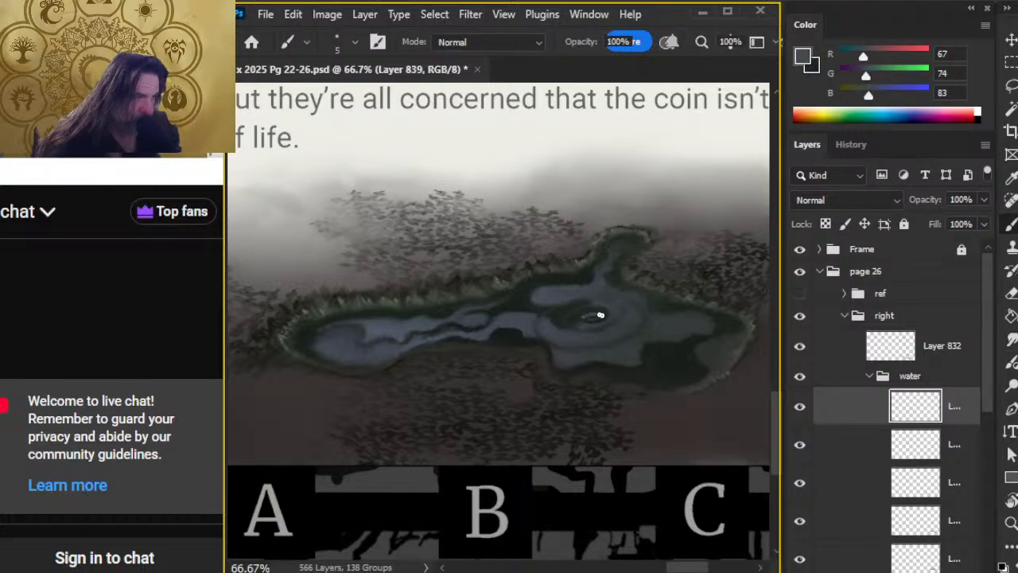
key("r")
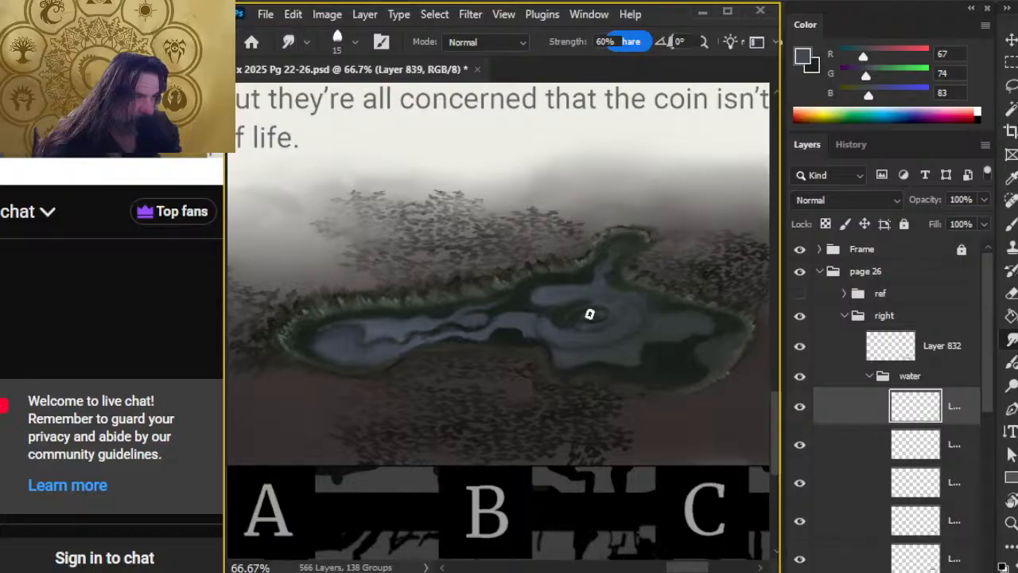
left_click_drag(596, 315, 601, 334)
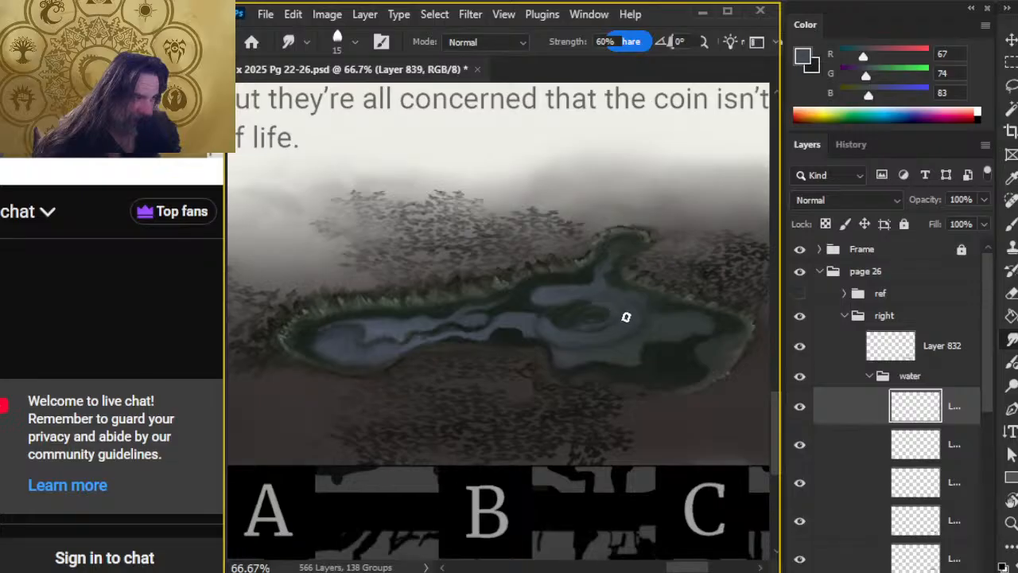
Paint a small ripple in dark green (27, 33, 28) and grey-blue (67, 74, 83) on the light water below the upper inlet, then smudge it
key("b")
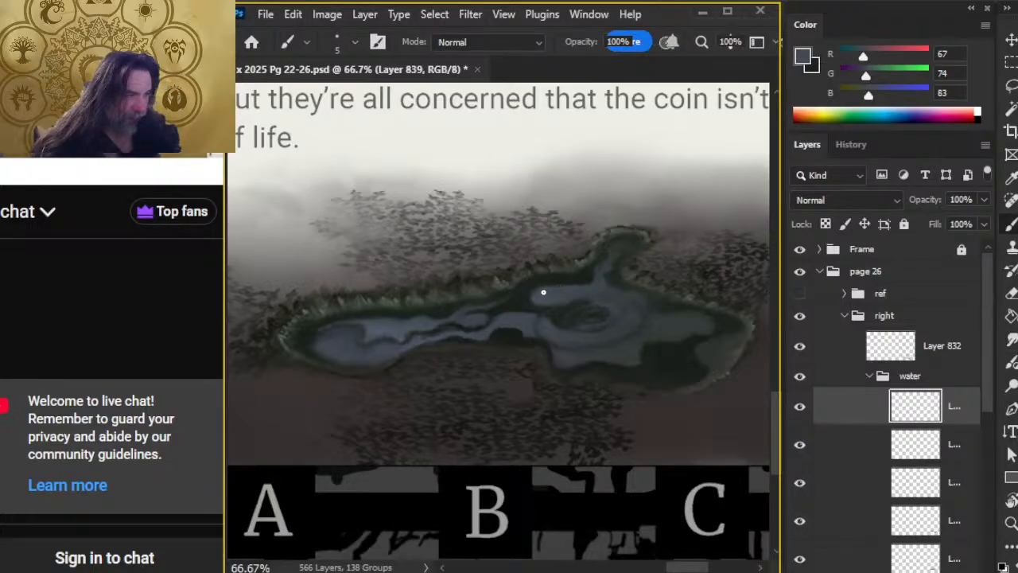
left_click(539, 291, "alt")
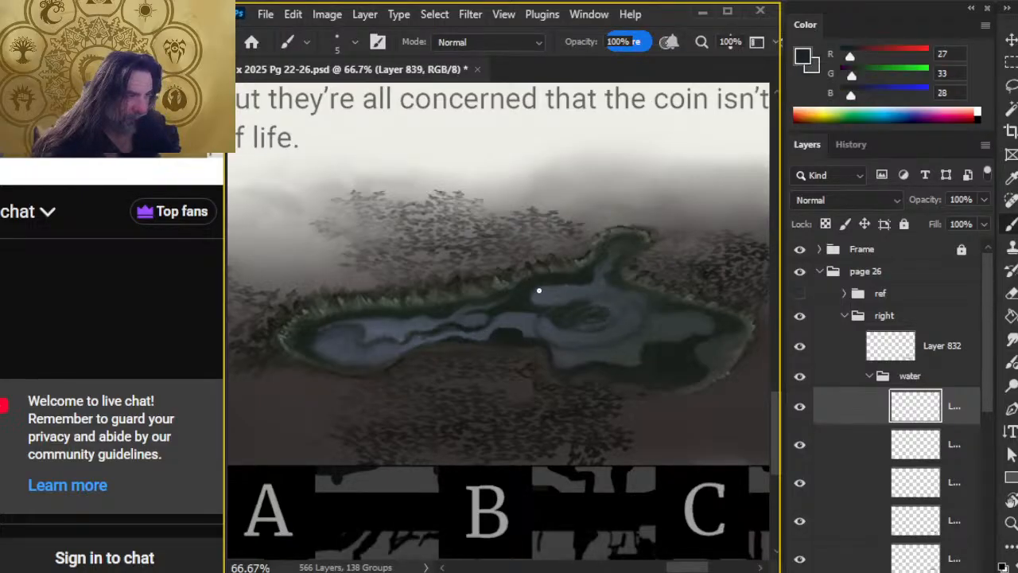
left_click(538, 288, "alt")
key("r")
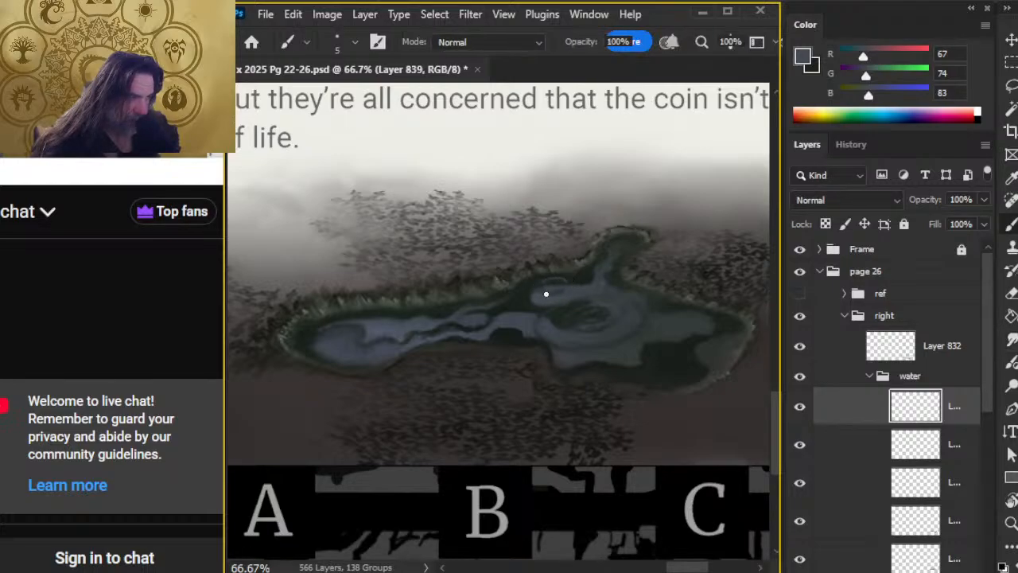
left_click(561, 291, "alt")
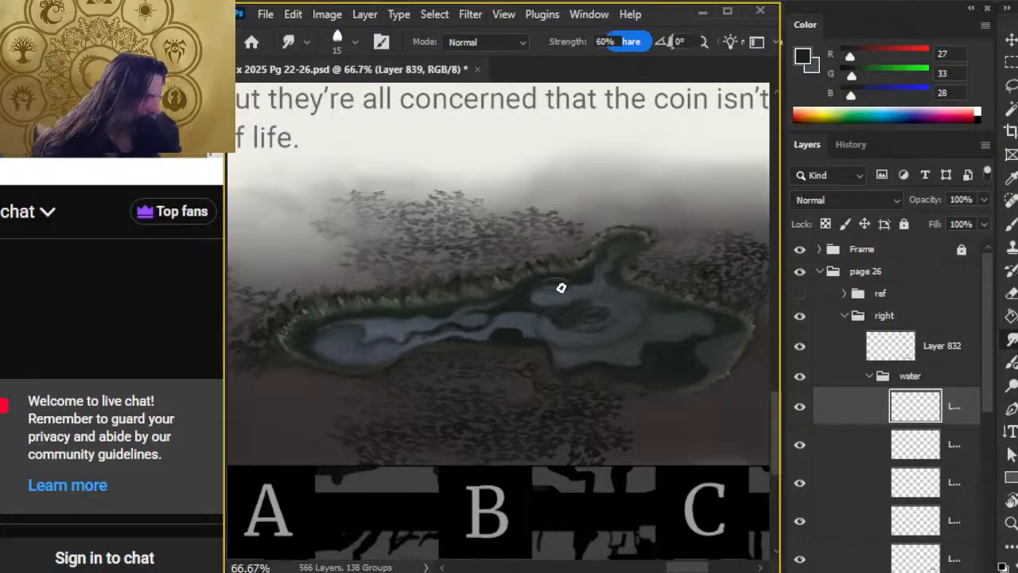
Paint a small ring-shaped ripple in the pond's right end using sampled dark green (27, 33, 28) and grey-blue (67, 74, 83)
key("b")
key("b")
left_click(693, 339, "alt")
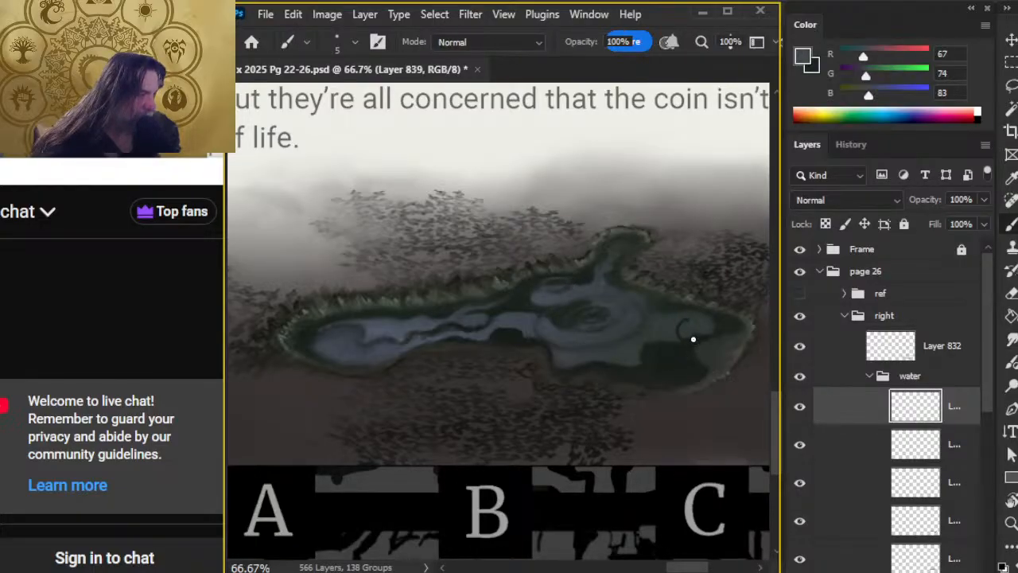
left_click(699, 327, "alt")
key("r")
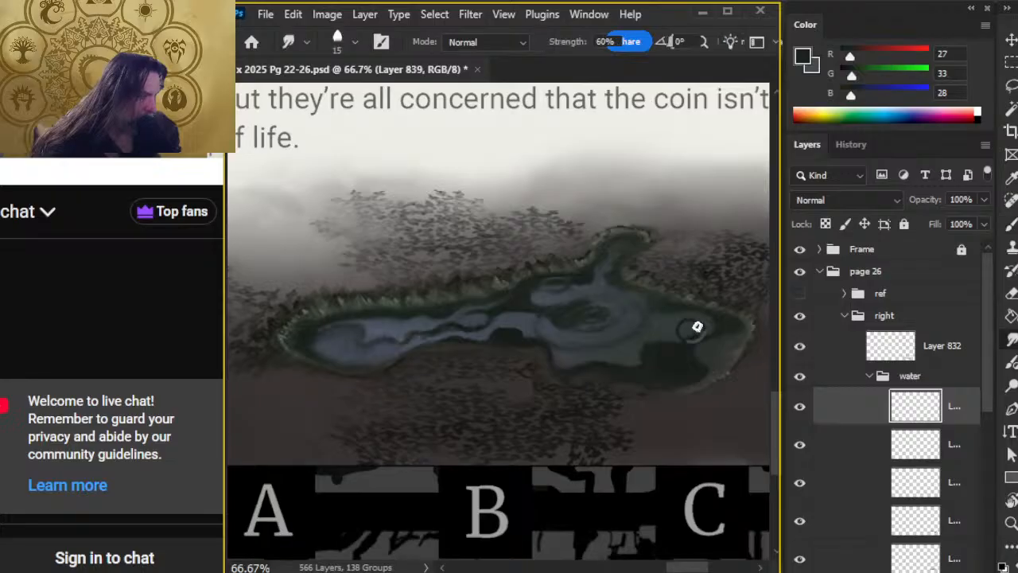
Lasso the new ring in the pond's right end and flatten it to about 72% height with Free Transform
key("l")
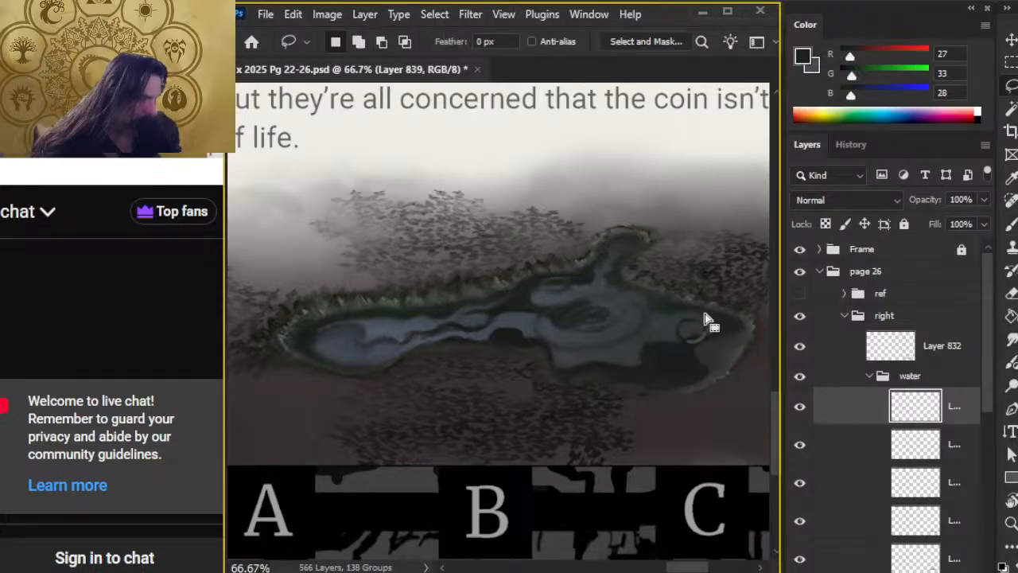
right_click(668, 354)
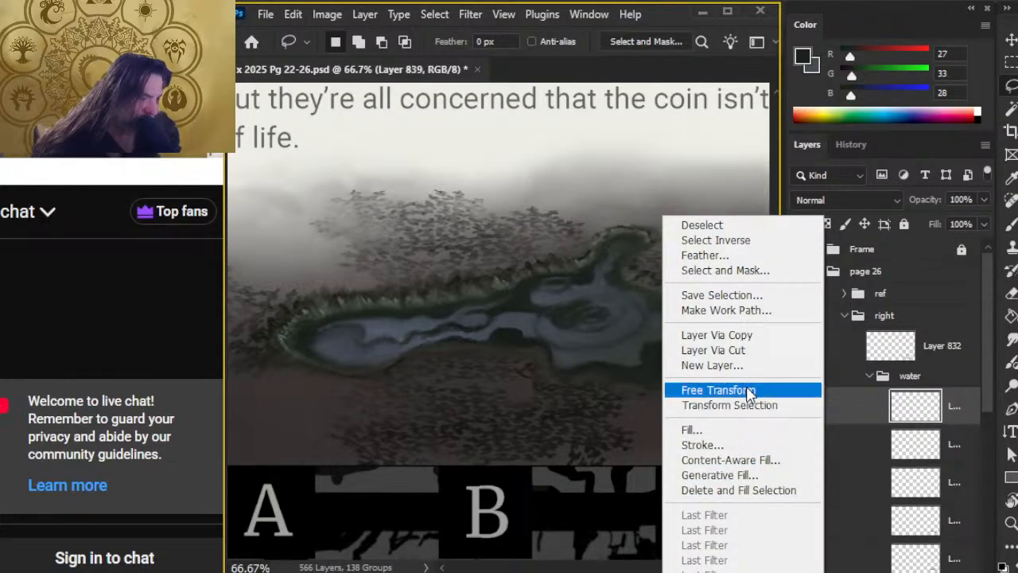
left_click(746, 389)
left_click_drag(699, 360, 700, 343)
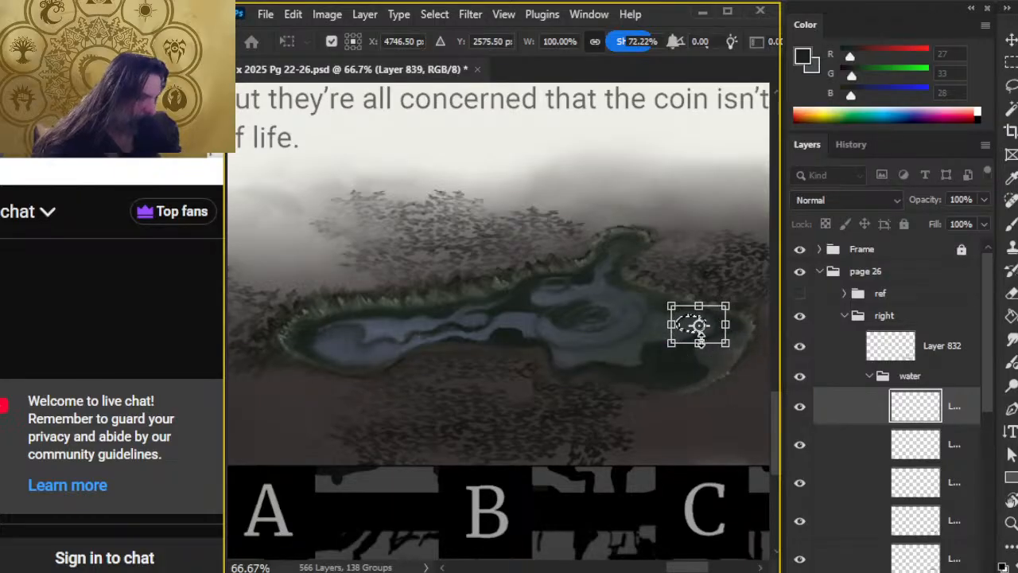
key("Return")
Move the flattened ring 0.037 in right and 0.060 in down, deselect it, and soften it with the Smudge tool
key("v")
key("Right")
key("Right")
key("Down")
key("Down")
key("Down")
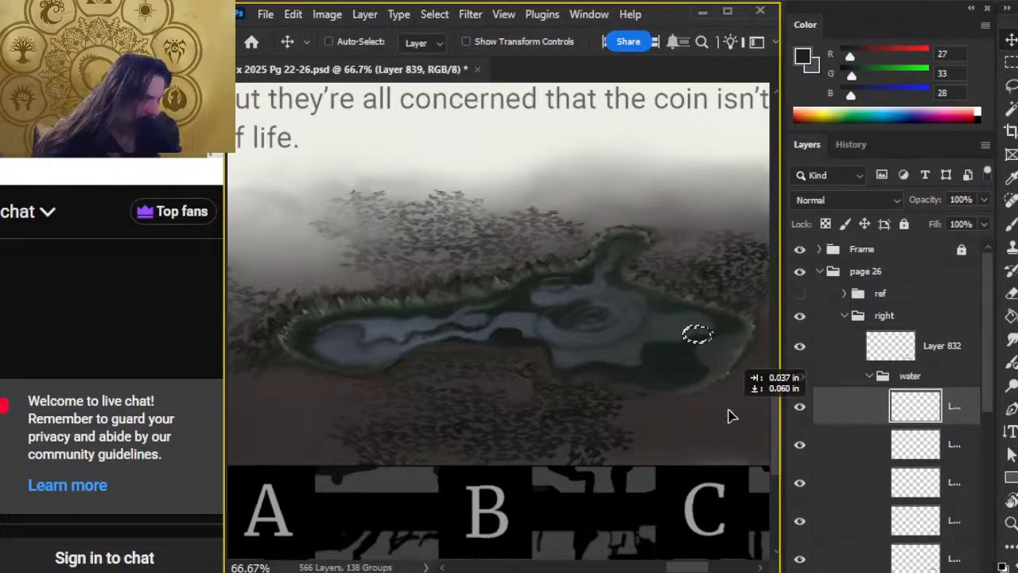
key("l")
key("ctrl+d")
key("r")
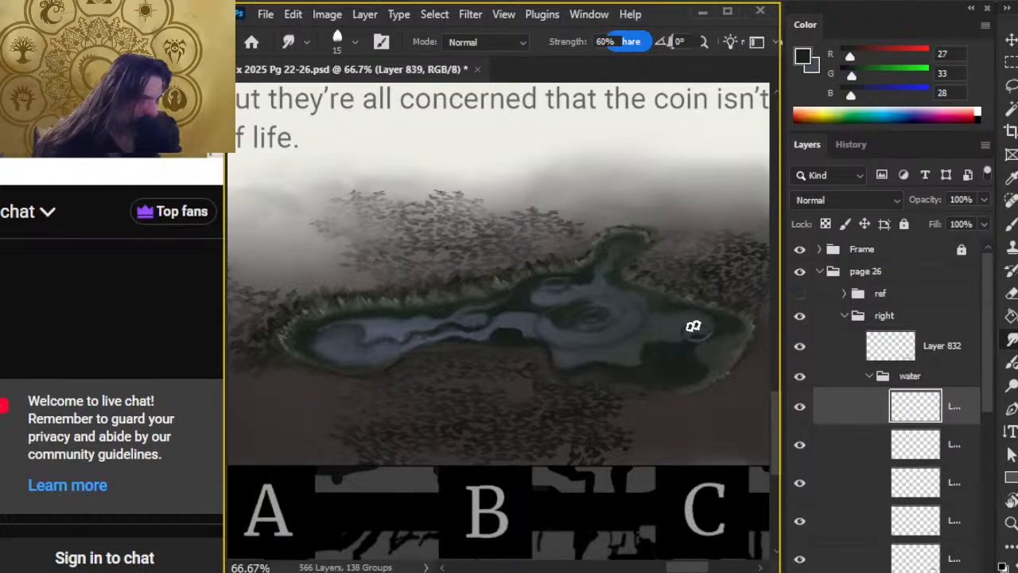
Lasso the large central ripples, rotate them slightly clockwise with Free Transform, and deselect
key("l")
mouse_move(634, 284)
left_mouse_down()
mouse_move(577, 287)
mouse_move(512, 327)
mouse_move(614, 375)
mouse_move(653, 342)
mouse_move(657, 286)
mouse_move(605, 267)
left_mouse_up()
right_click(596, 216)
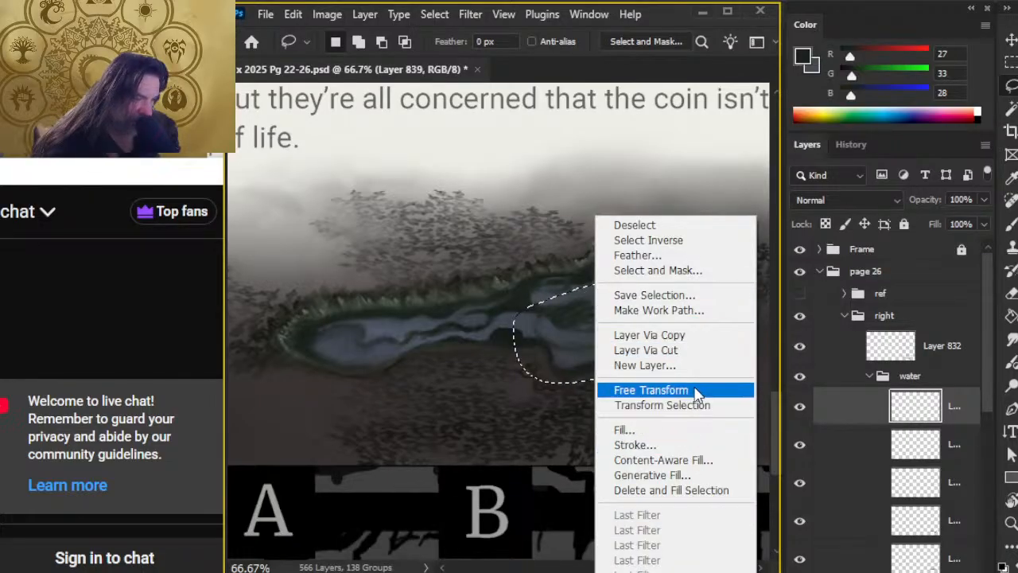
left_click(697, 391)
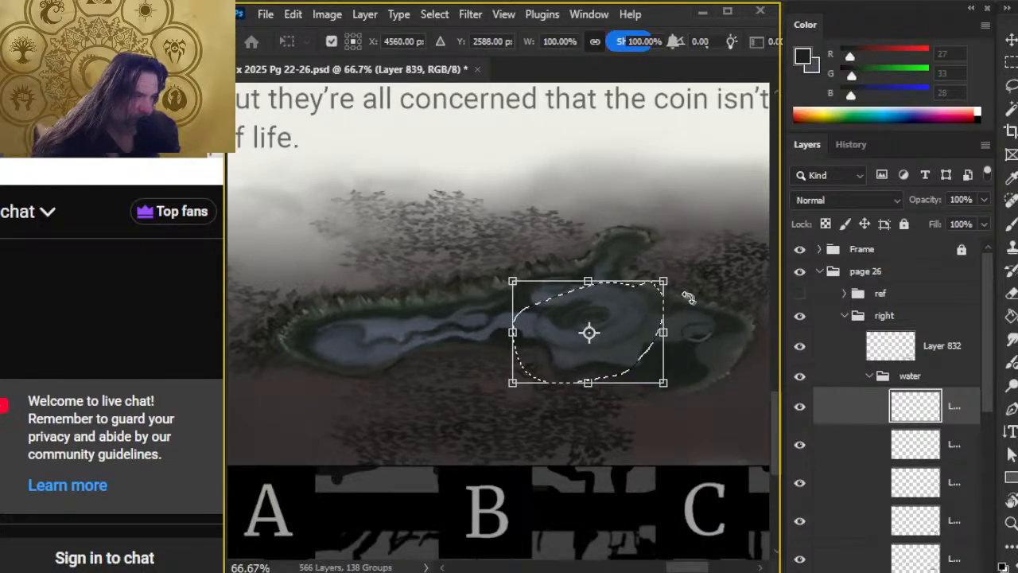
right_click(673, 264)
left_click(666, 257)
left_click_drag(665, 257, 670, 261)
key("Return")
key("ctrl+d")
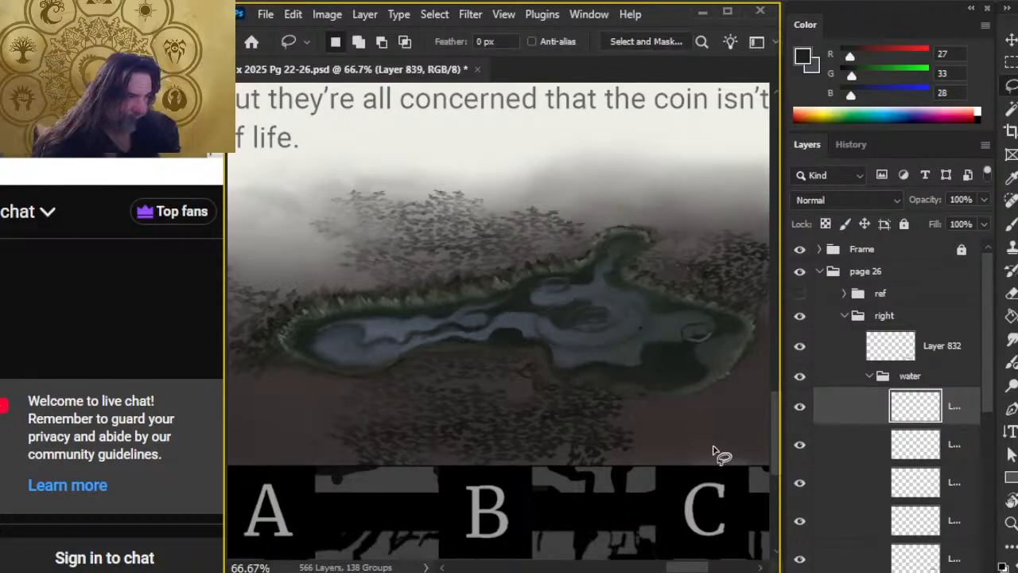
Smudge the right-end ripple, then paint and blend a small ripple between it and the central ripples, sampling grey-blue (67, 74, 83)
key("r")
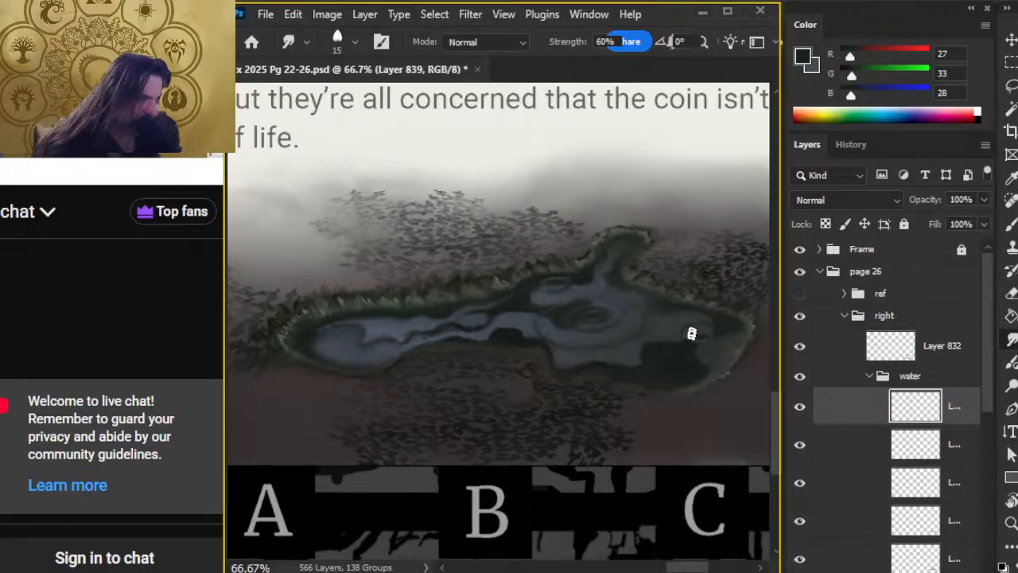
key("b")
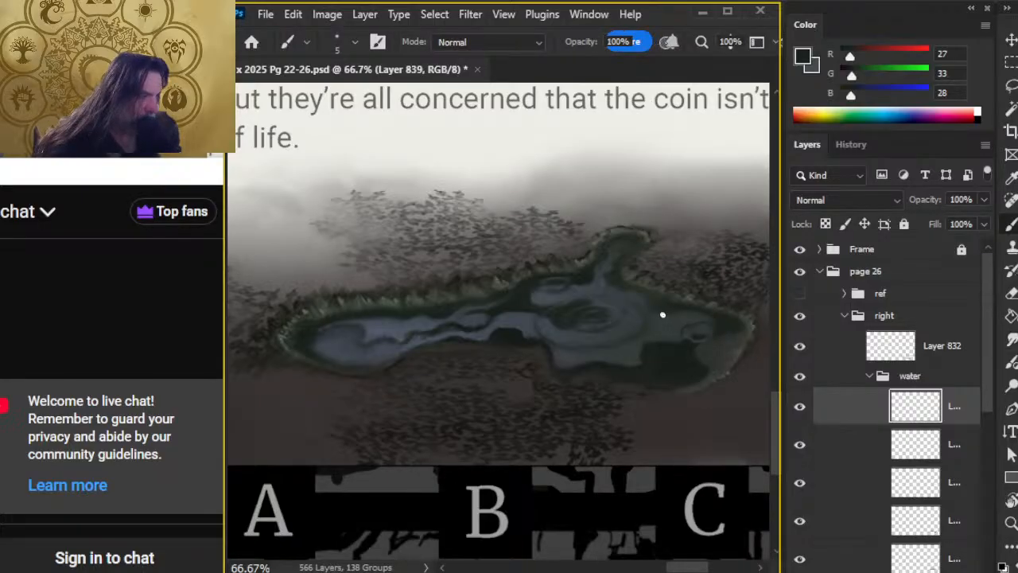
left_click(668, 319, "alt")
key("r")
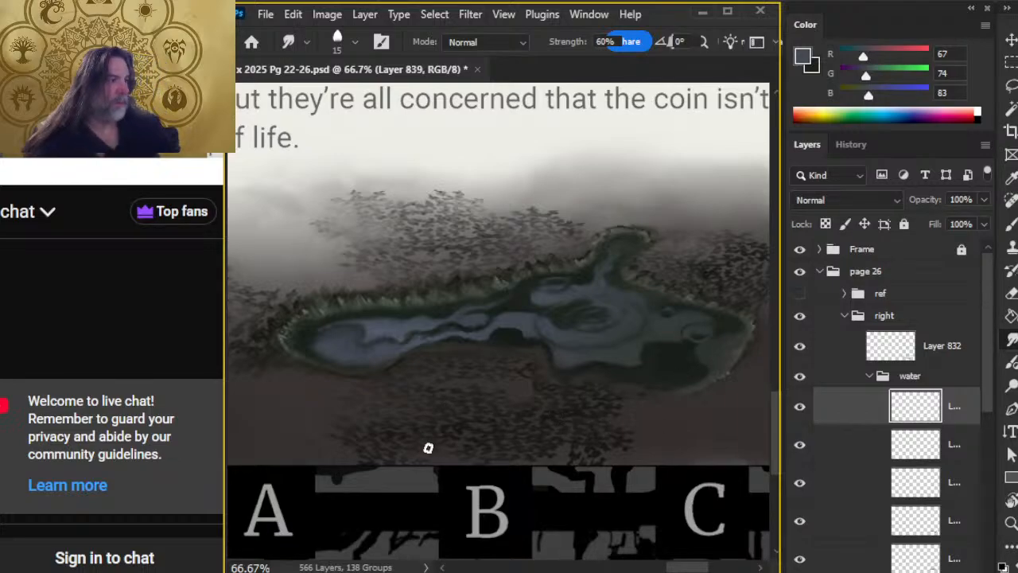
Lasso the ripples in the right part of the pond and rotate them slightly with Free Transform
key("l")
left_click_drag(689, 330, 690, 333)
right_click(629, 342)
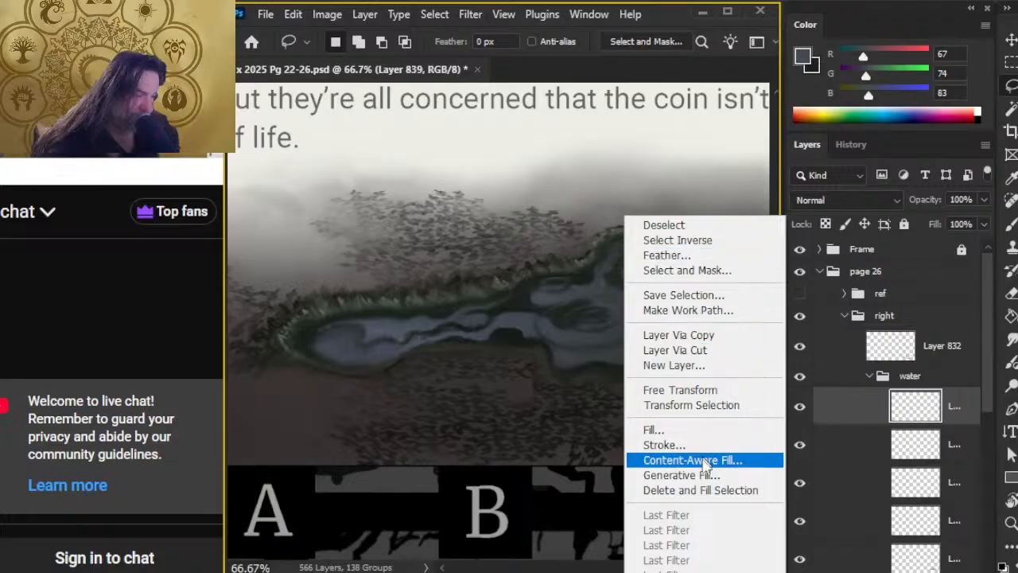
left_click(714, 390)
mouse_move(723, 265)
left_mouse_down()
mouse_move(729, 273)
mouse_move(727, 265)
left_mouse_up()
key("Return")
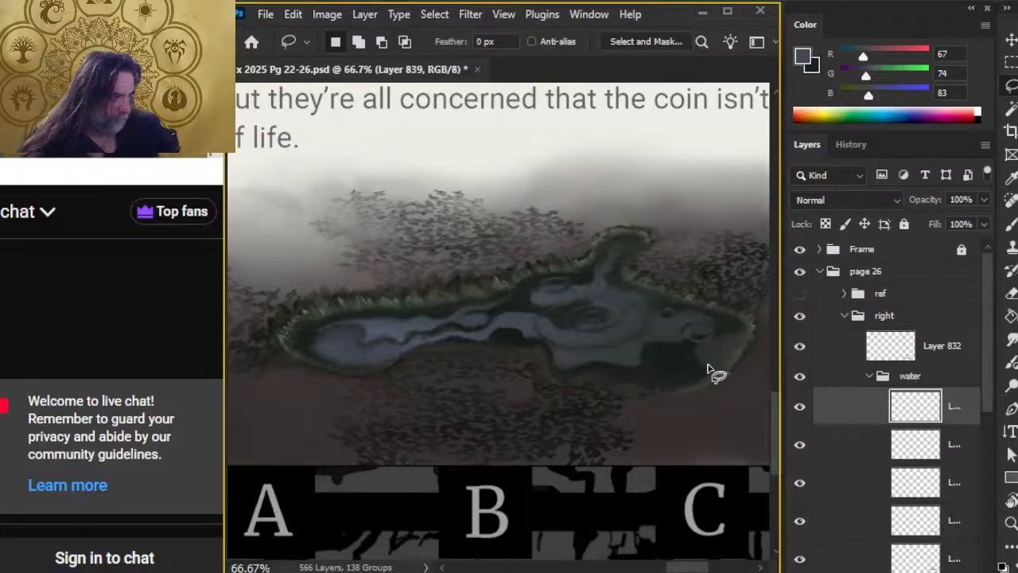
Lasso the oval ripple in the pond's right end, adjust its position with the Move tool, and deselect it
mouse_move(733, 296)
left_mouse_down()
mouse_move(736, 356)
mouse_move(725, 326)
left_mouse_up()
key("v")
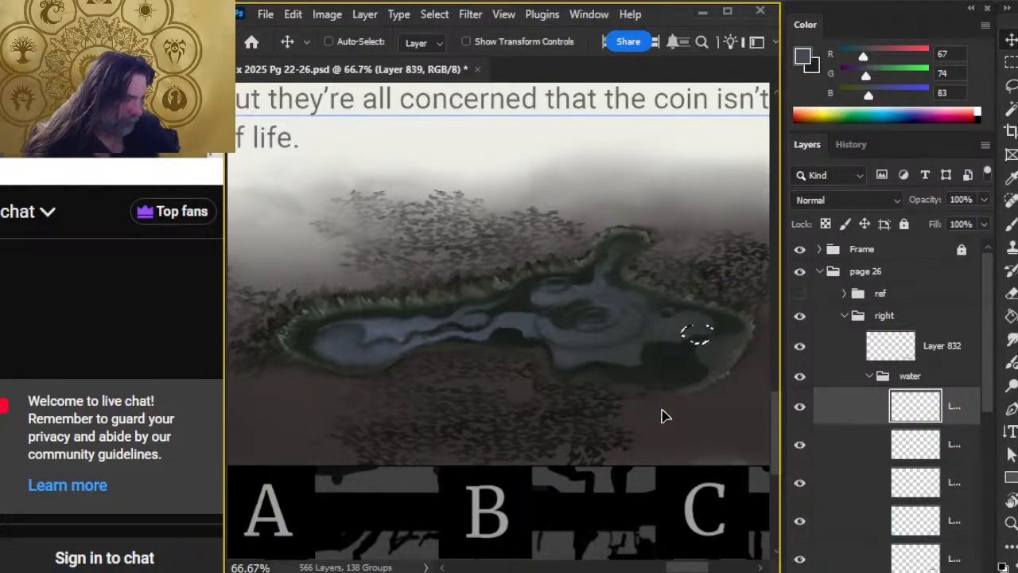
key("l")
key("ctrl+d")
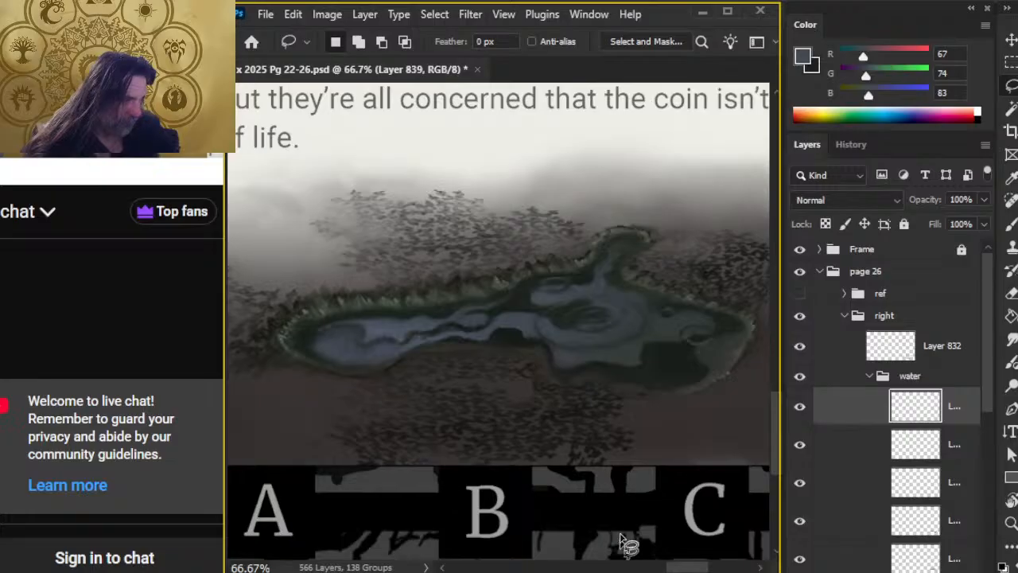
Paint a dark green (27, 33, 28) ripple in the pond's left lobe, erase its excess, and smudge it into the water
key("b")
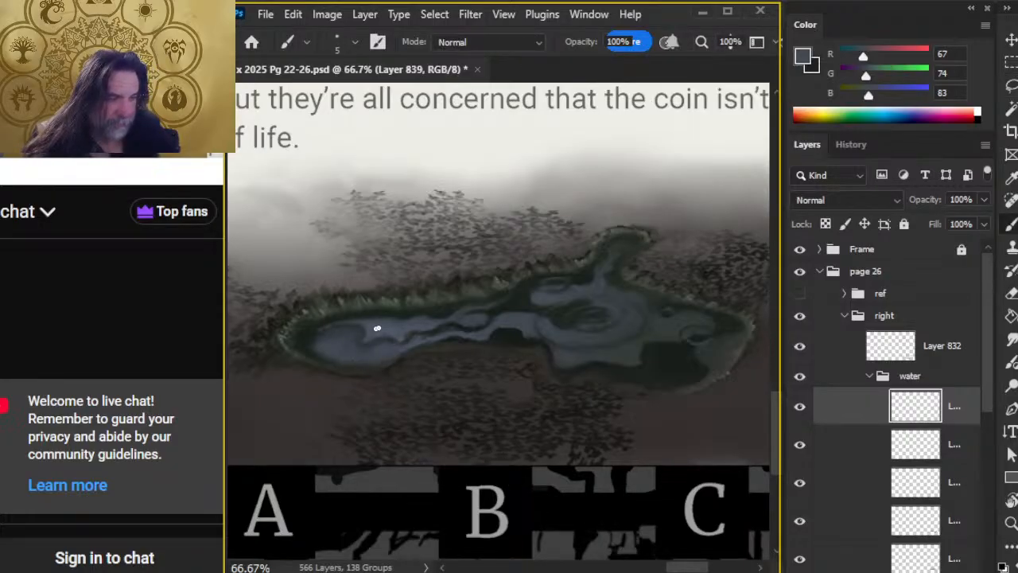
left_click(371, 335, "alt")
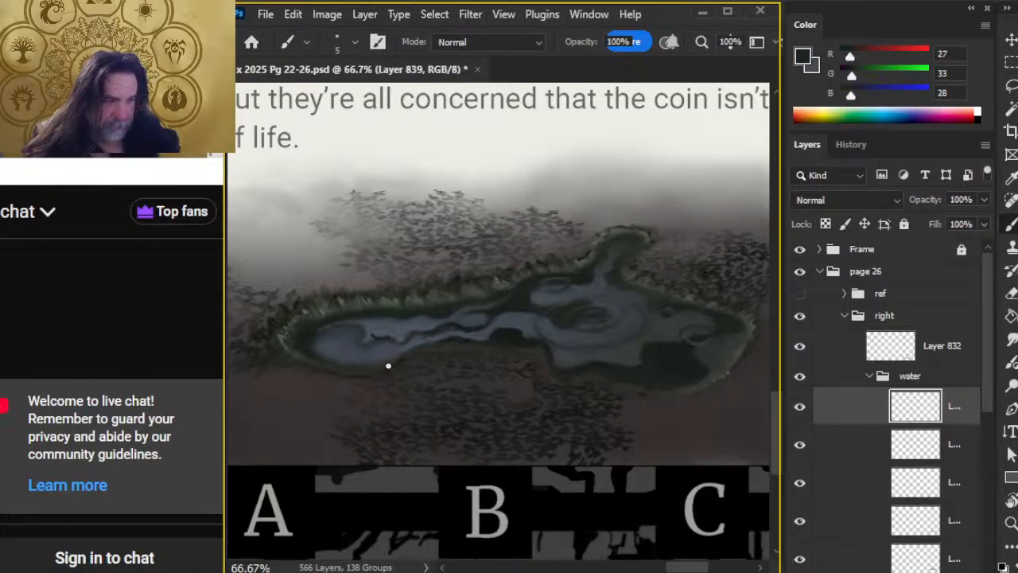
key("r")
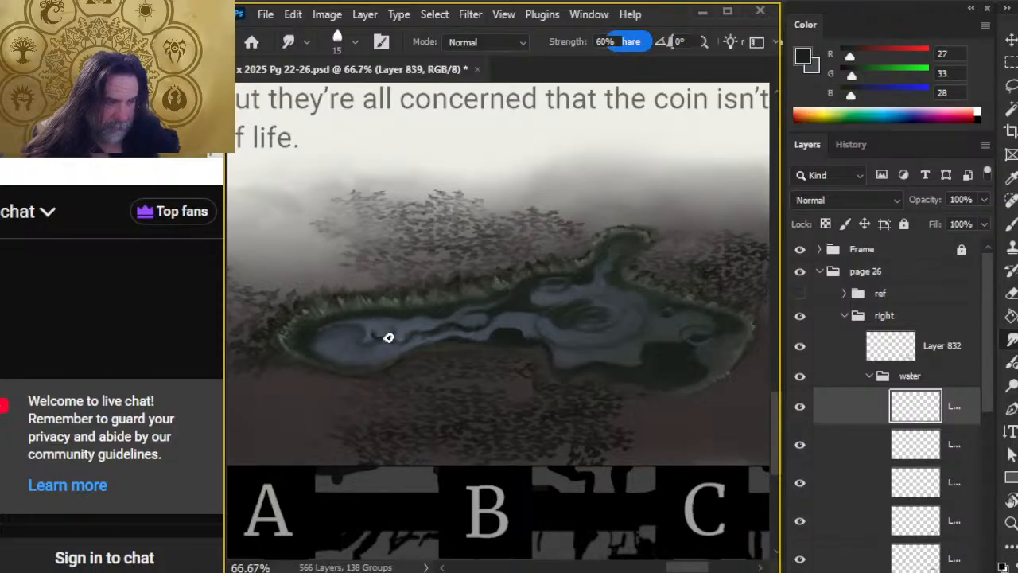
key("e")
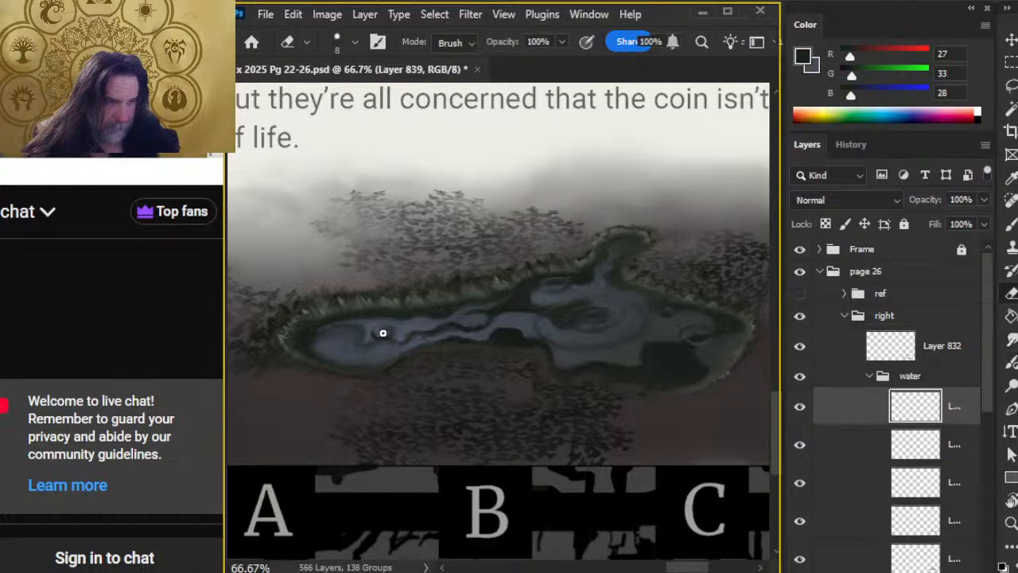
key("r")
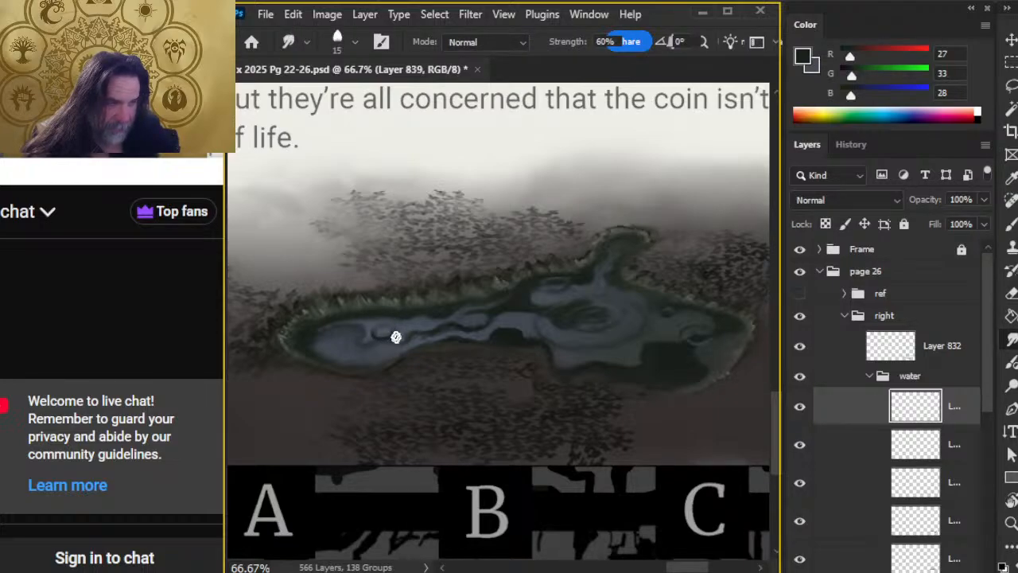
Lasso the left-lobe ripple, squash it to about 96% height with Free Transform, reposition it, and deselect
key("l")
left_click_drag(364, 329, 409, 352)
right_click(412, 346)
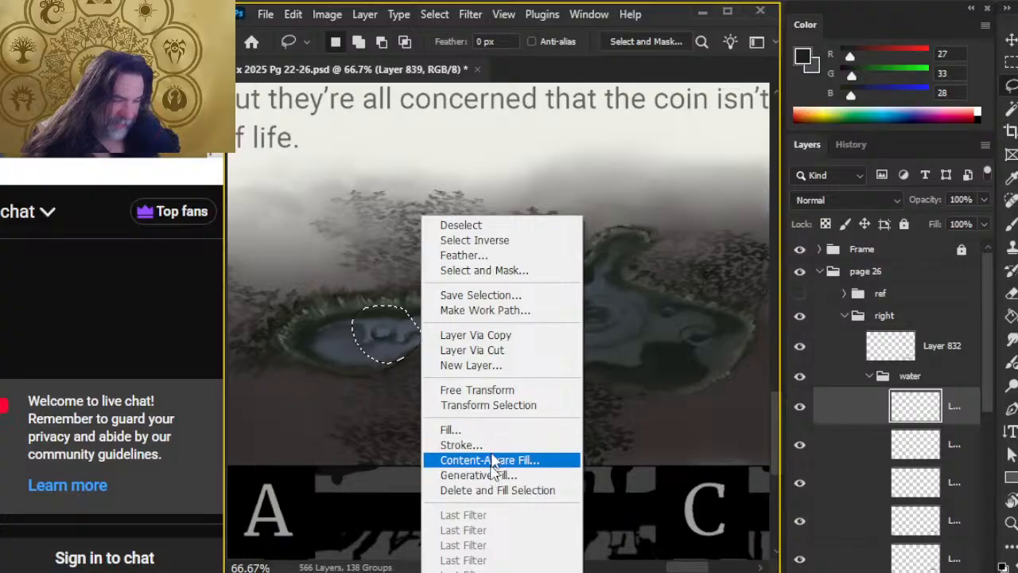
left_click(495, 391)
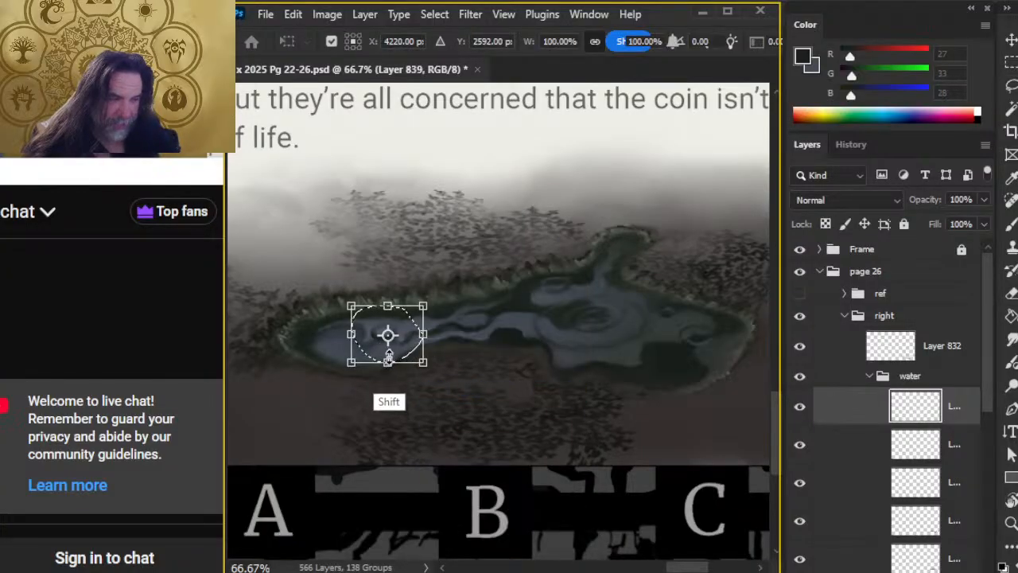
left_click_drag(388, 362, 387, 360)
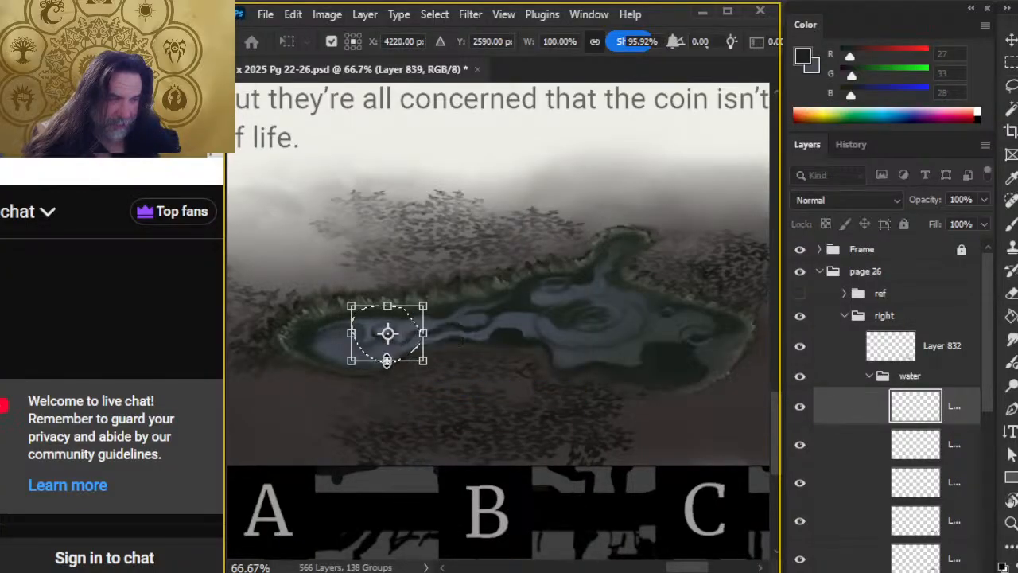
key("Return")
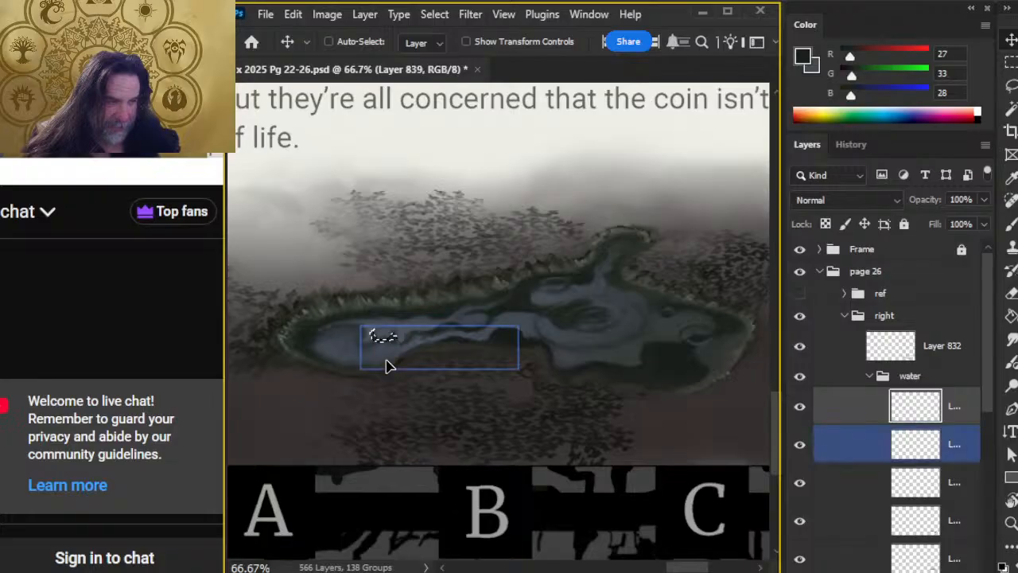
key("l")
key("ctrl+d")
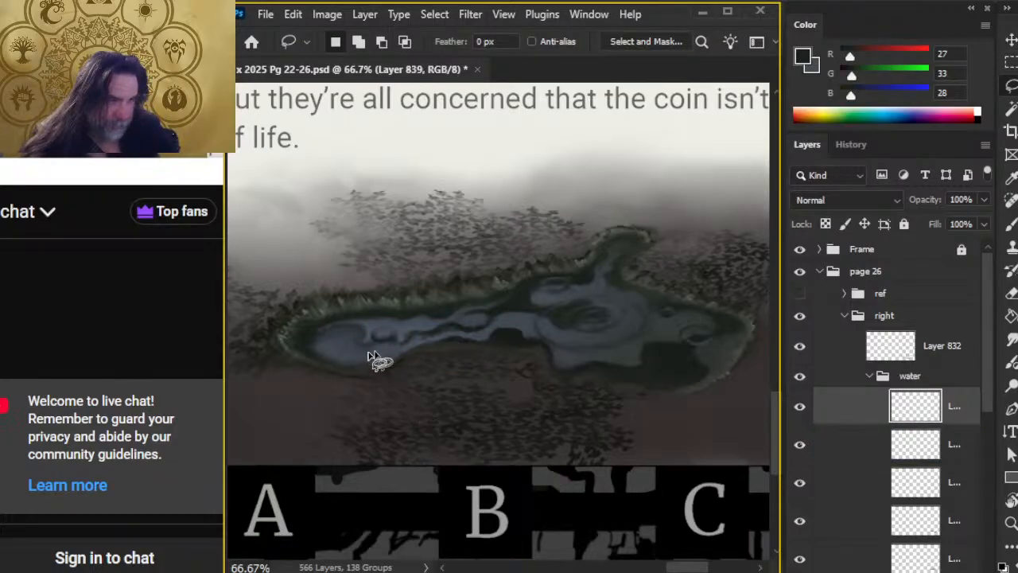
Touch up the ripple in the pond's left lobe and blend it with the Smudge tool
key("b")
key("r")
left_click_drag(385, 336, 382, 342)
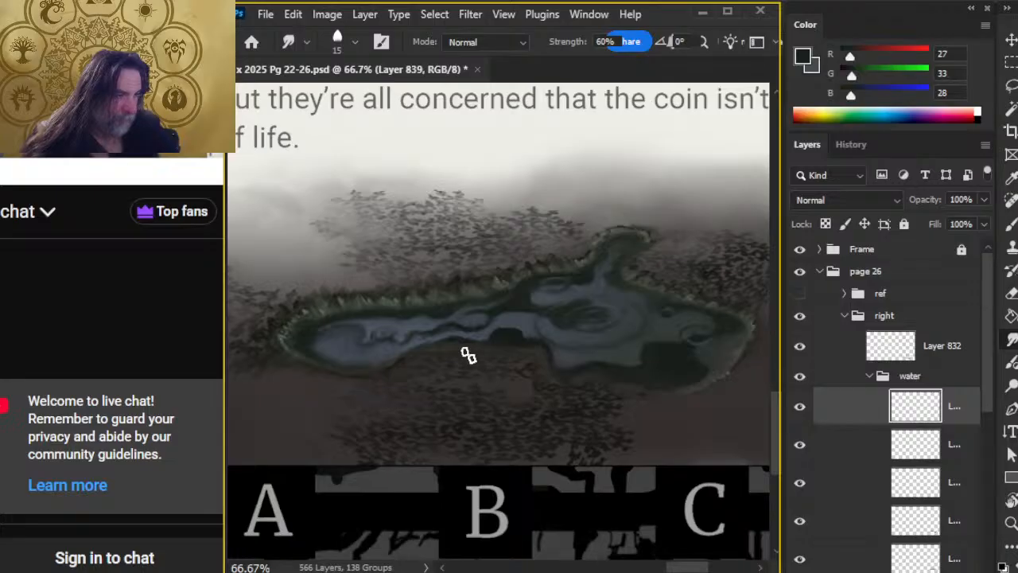
Paint a dark green (27, 33, 28) ring ripple in the pond's narrow channel, smudge it, and add grey-blue (67, 74, 83) strokes to it
key("b")
key("r")
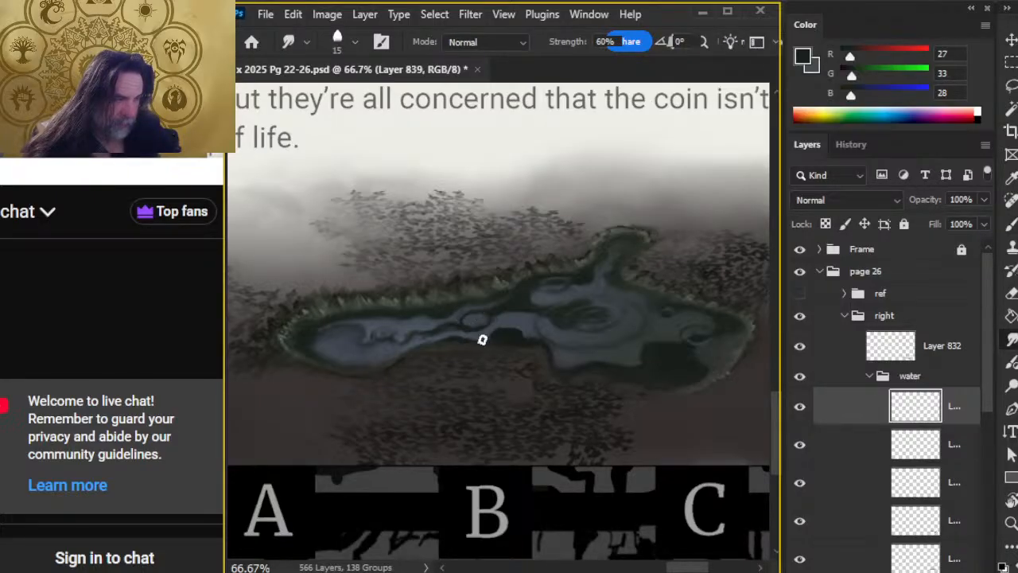
key("b")
key("r")
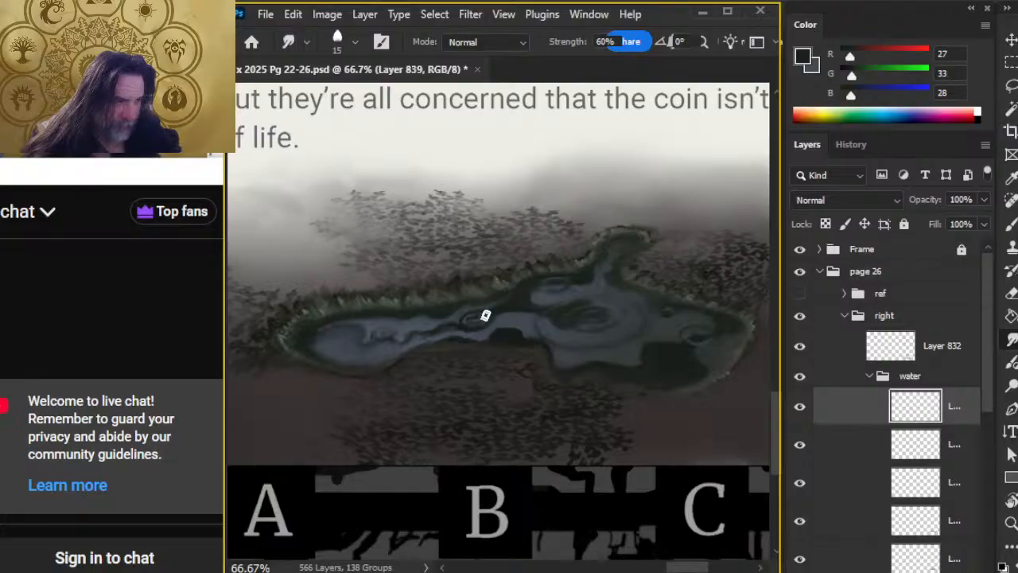
left_click(465, 330, "alt")
key("b")
key("r")
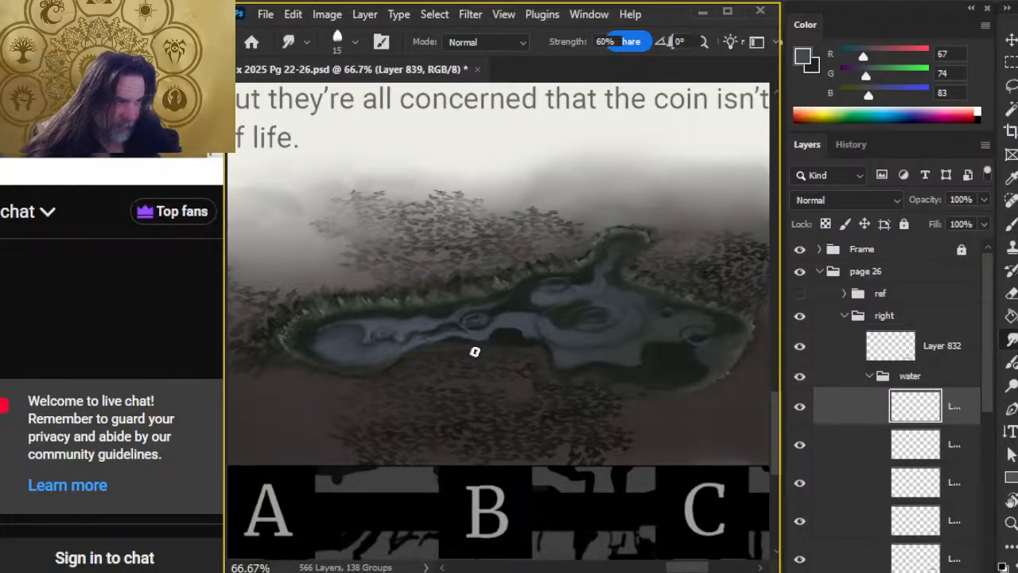
Build up the ring ripple in the pond's channel with dark green (27, 33, 28) and grey-blue (67, 74, 83) strokes, smudging them into the water
key("x")
key("b")
key("r")
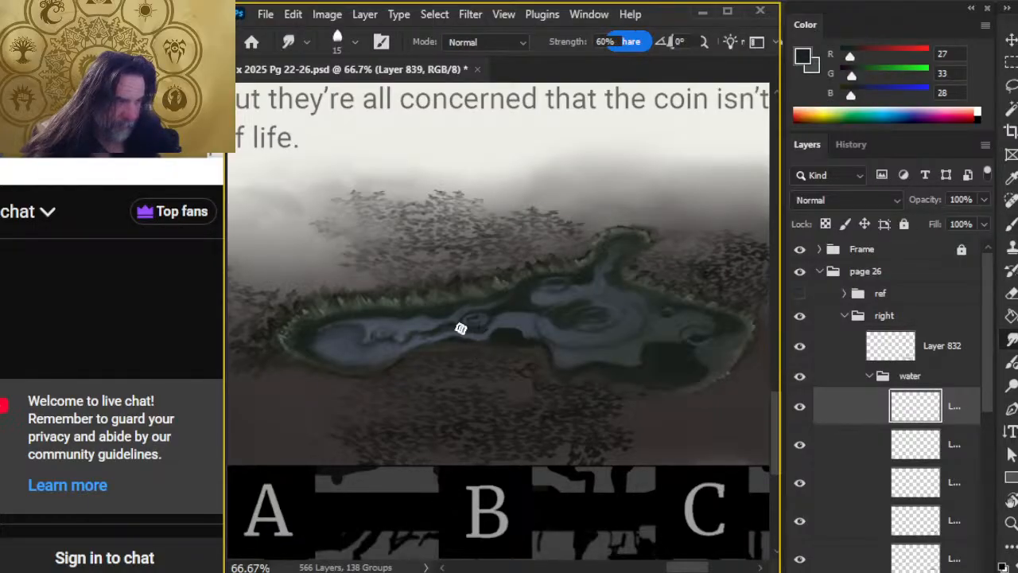
key("b")
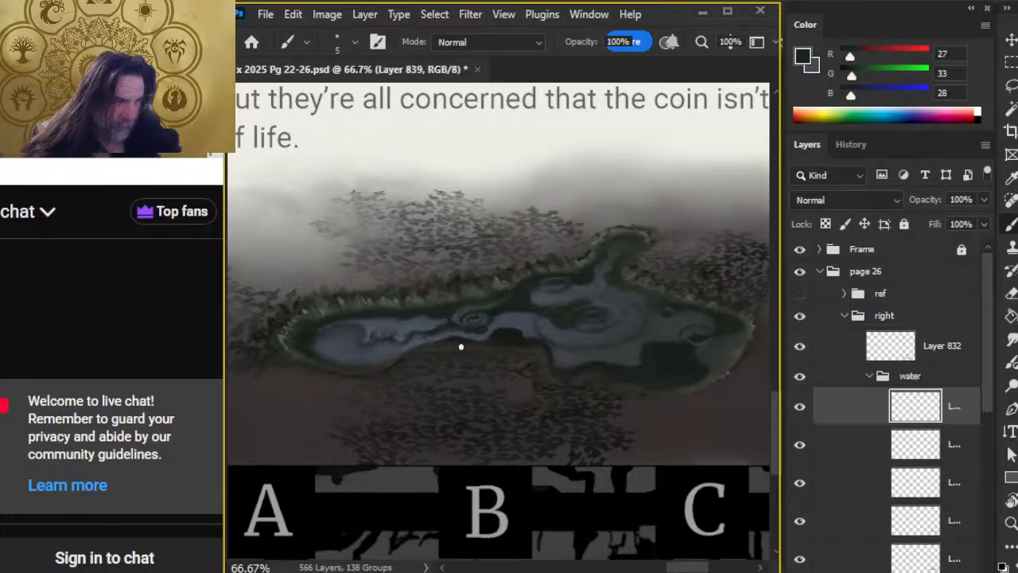
key("x")
key("r")
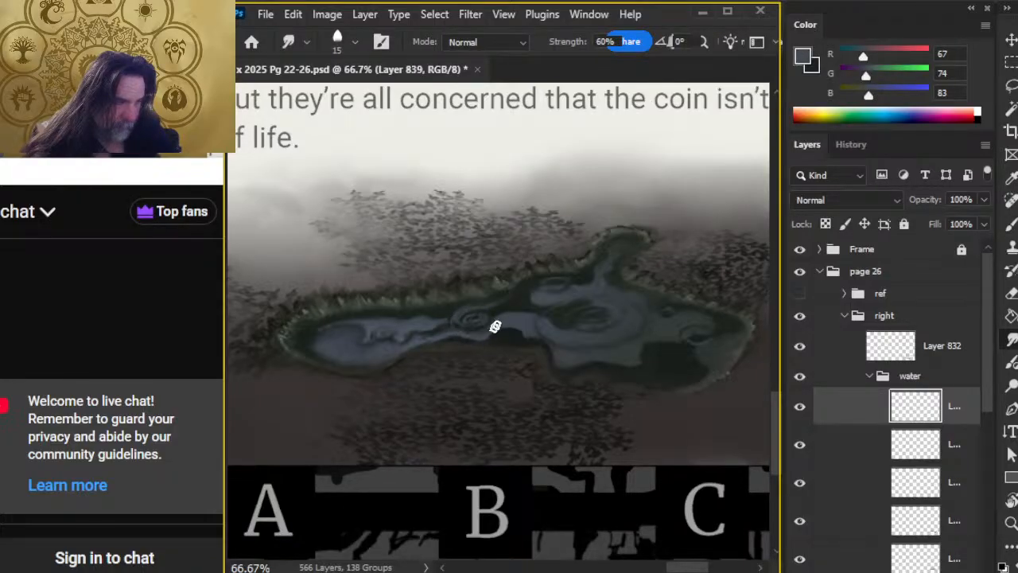
key("b")
key("r")
key("x")
key("b")
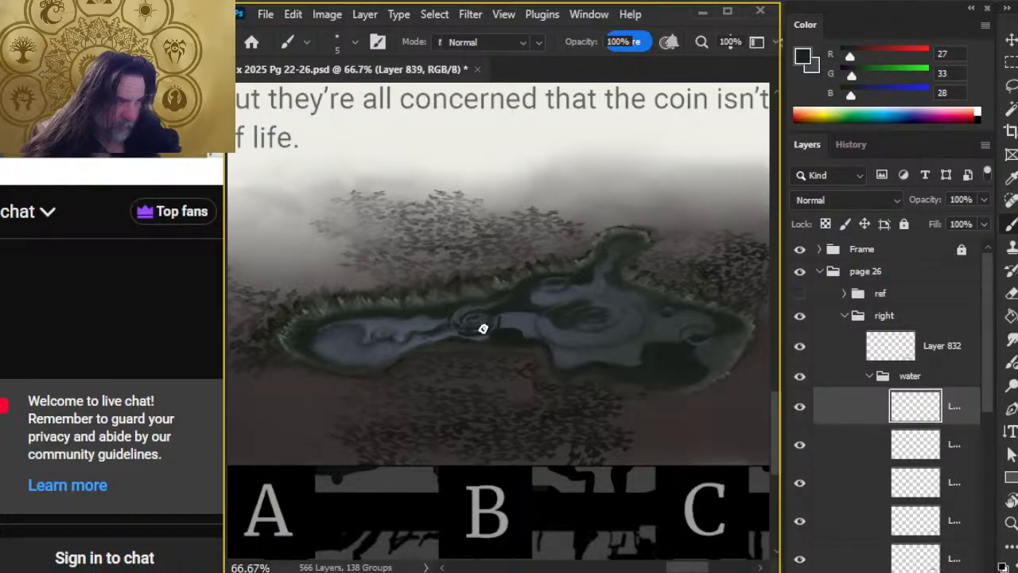
key("r")
mouse_move(463, 328)
left_mouse_down()
mouse_move(491, 323)
mouse_move(480, 315)
mouse_move(466, 324)
mouse_move(491, 337)
left_mouse_up()
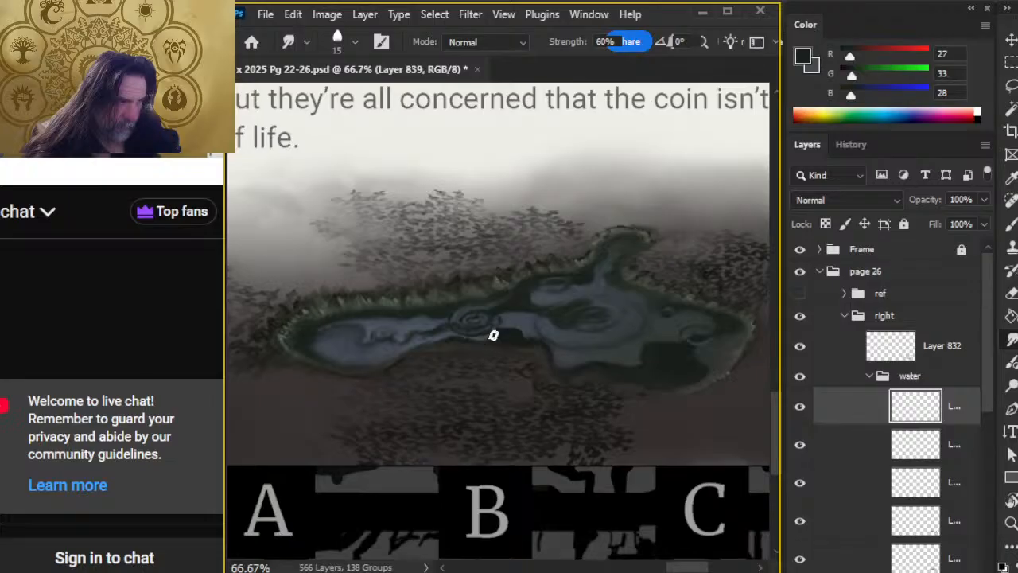
Refine the outer ring of the channel ripple with small dark green and grey-blue touches, blending them with the Smudge tool
key("b")
key("r")
key("b")
key("r")
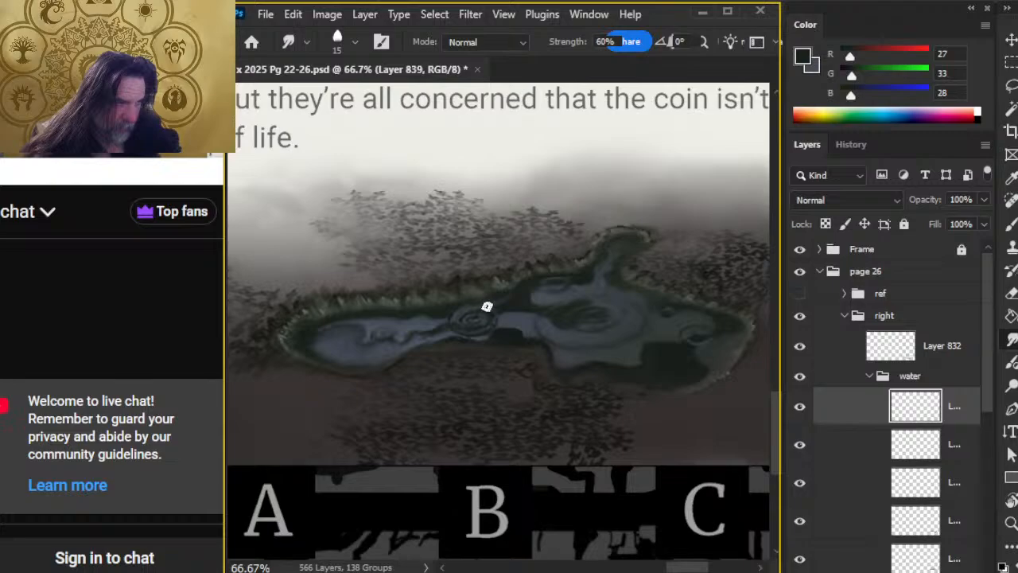
key("x")
key("b")
key("r")
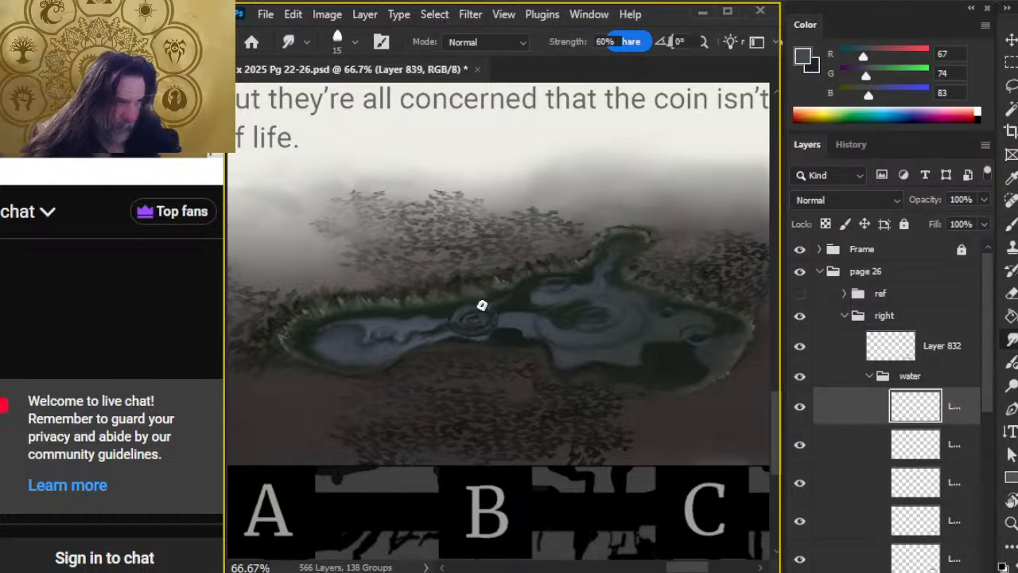
key("x")
key("b")
key("r")
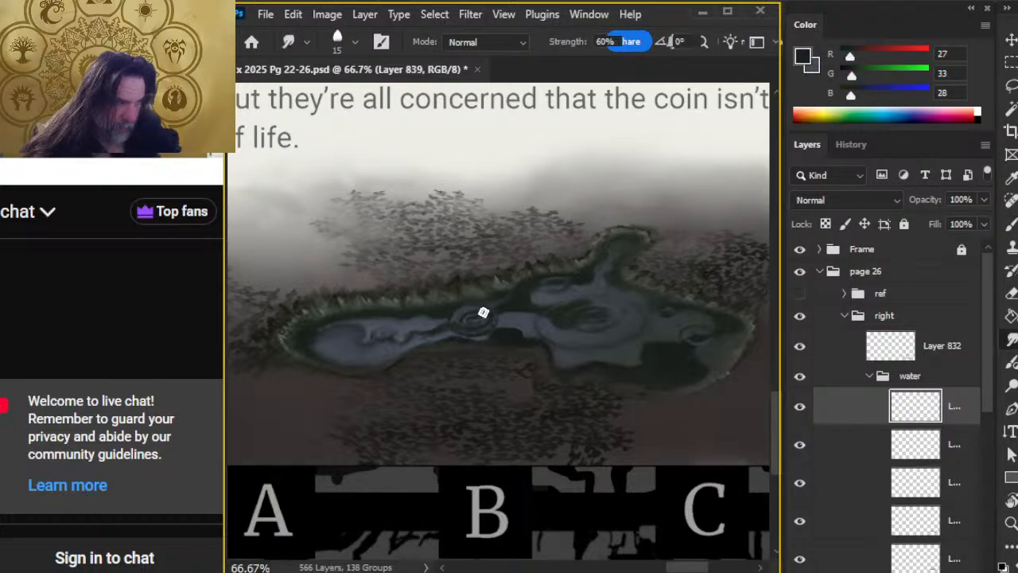
key("b")
key("r")
Lasso the channel ripple, squash it to about 91% height with Free Transform, and deselect
key("l")
left_click_drag(495, 296, 484, 329)
right_click(483, 331)
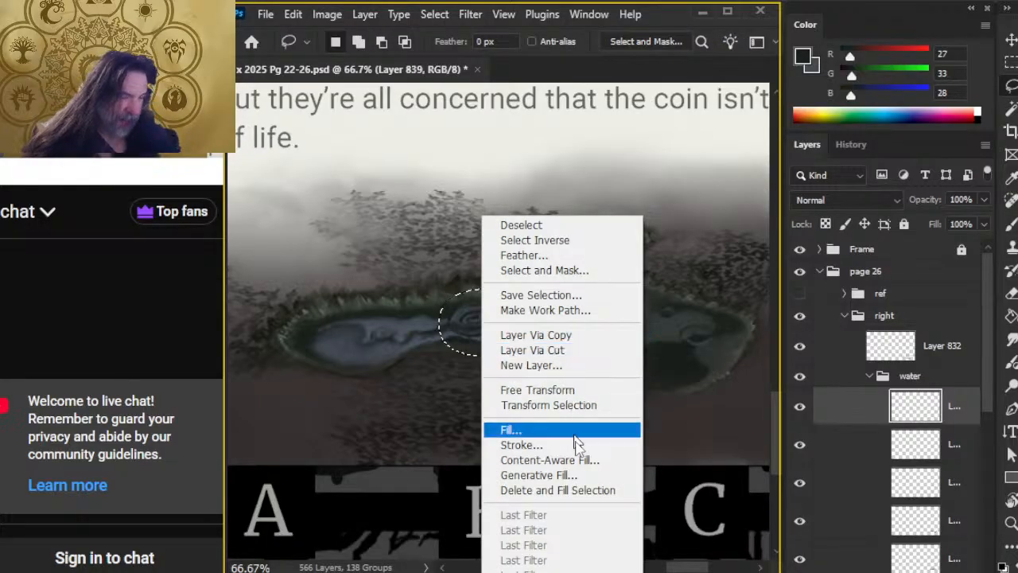
left_click(578, 391)
left_click_drag(479, 355, 475, 348)
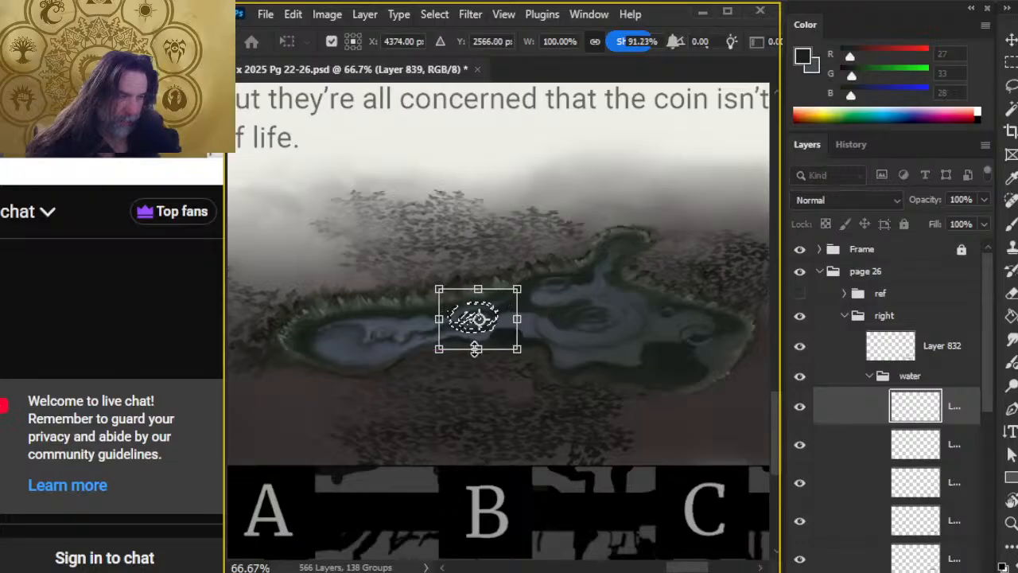
key("Return")
key("ctrl+d")
Lasso the squashed channel ripple again, nudge it into place in the channel, and deselect
left_click_drag(481, 290, 489, 335)
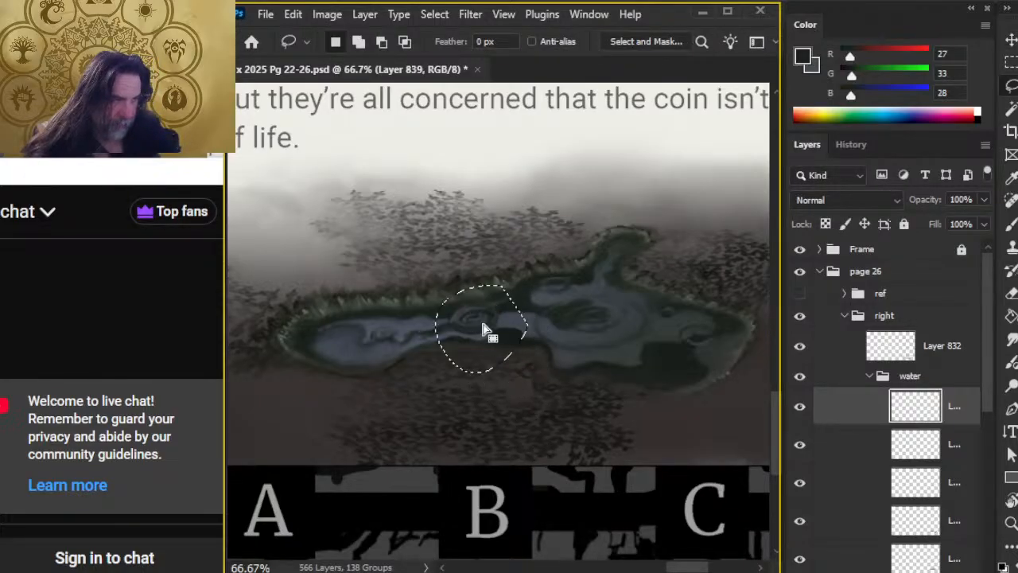
key("v")
key("l")
key("ctrl+d")
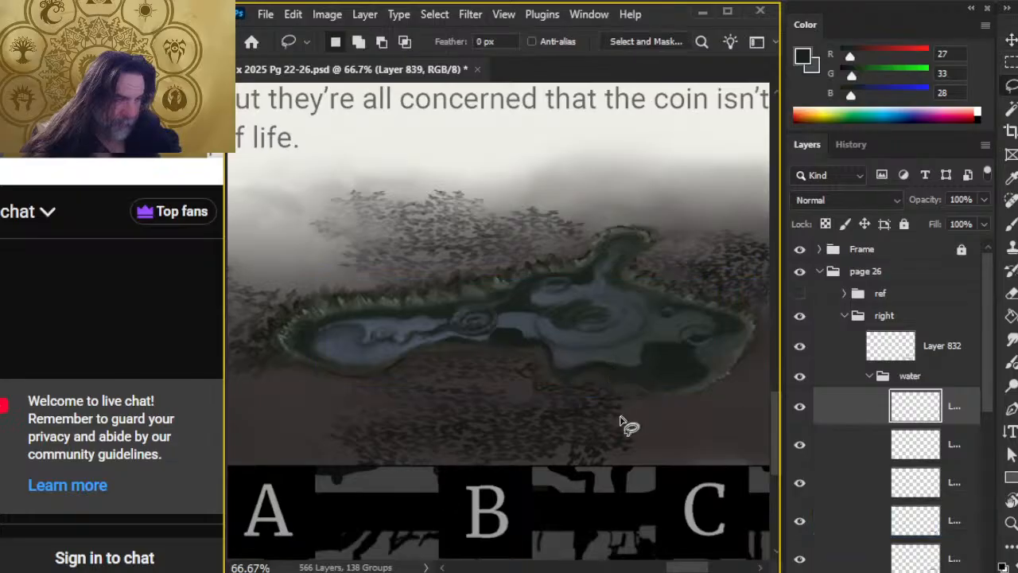
Compare the water with the ripple layer hidden and shown, and lower that layer's opacity to 70%
left_click(803, 412)
left_click(803, 412)
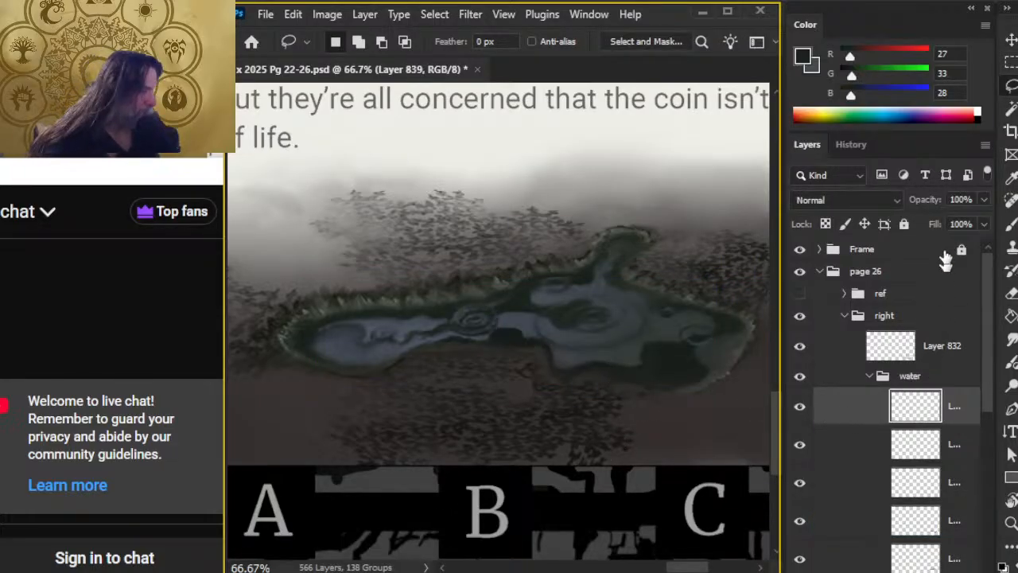
left_click(985, 223)
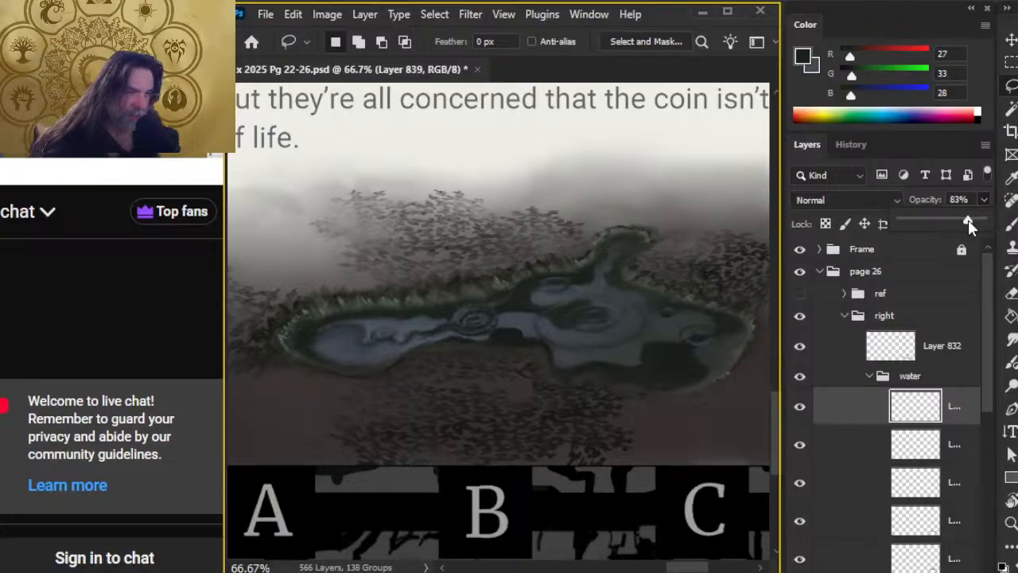
left_click_drag(968, 222, 959, 226)
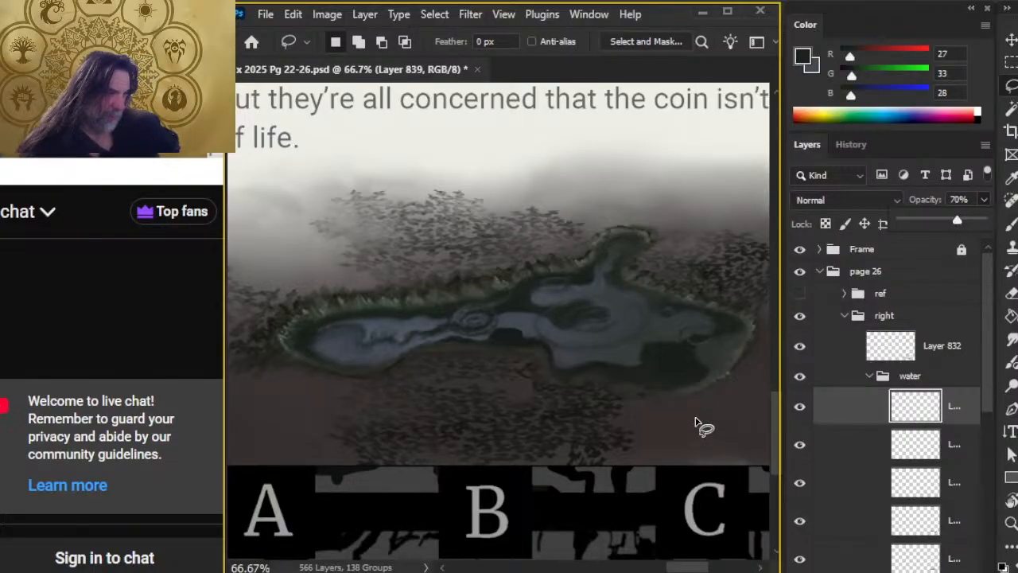
Paint a thin vertical dark green (27, 33, 28) line above the foliage behind the pond and fade its upper end with the Smudge tool
key("b")
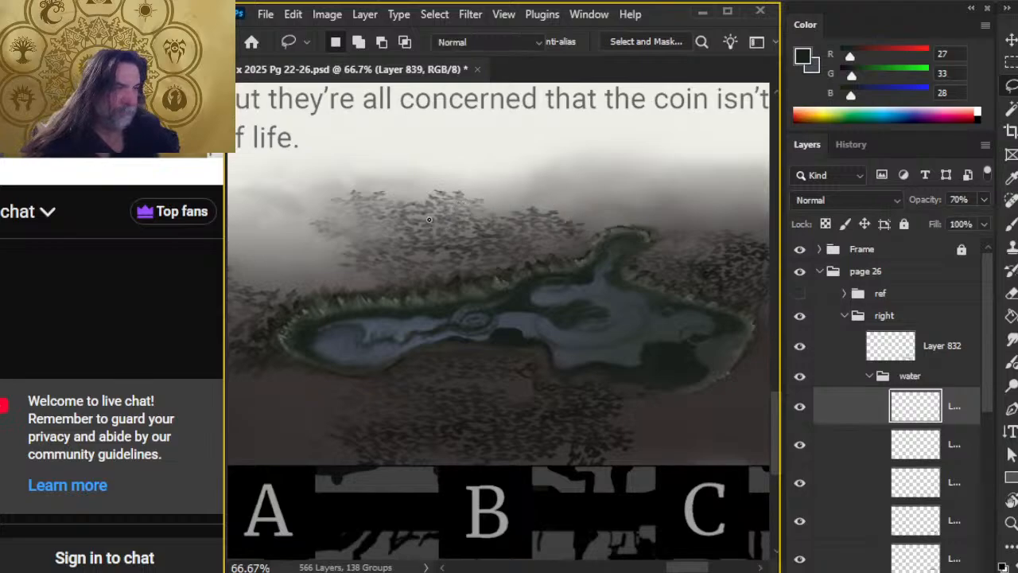
left_click_drag(403, 141, 403, 227)
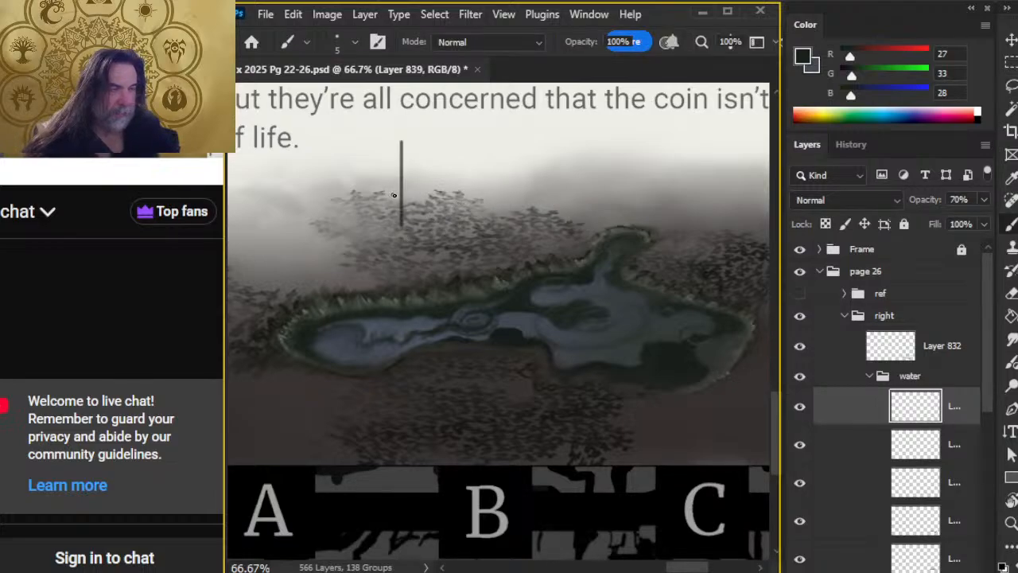
key("r")
mouse_move(398, 144)
left_mouse_down()
mouse_move(405, 180)
mouse_move(400, 165)
mouse_move(409, 144)
mouse_move(413, 190)
mouse_move(404, 124)
mouse_move(401, 244)
left_mouse_up()
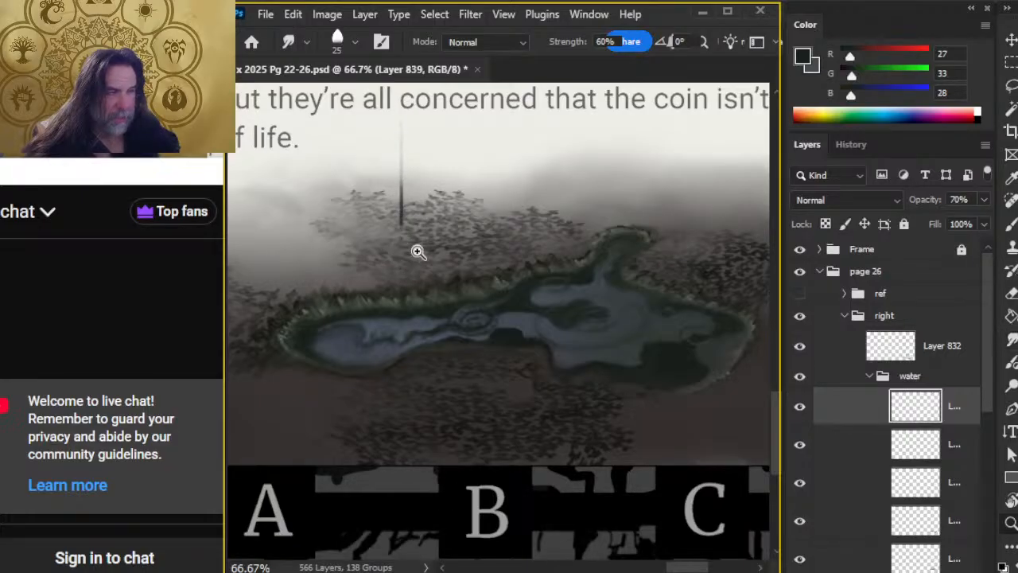
Try grey-blue (73, 79, 93) and dark green (27, 33, 28) dabs at the vertical line's lower end, blending them with the Smudge tool
key("z")
left_click(418, 249)
key("b")
left_click(424, 335, "alt")
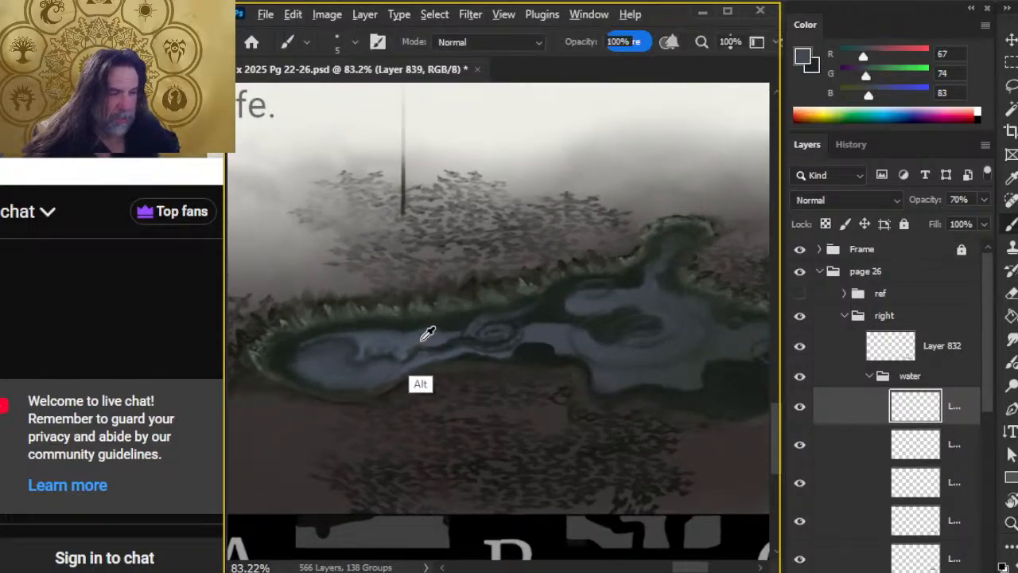
key("r")
key("b")
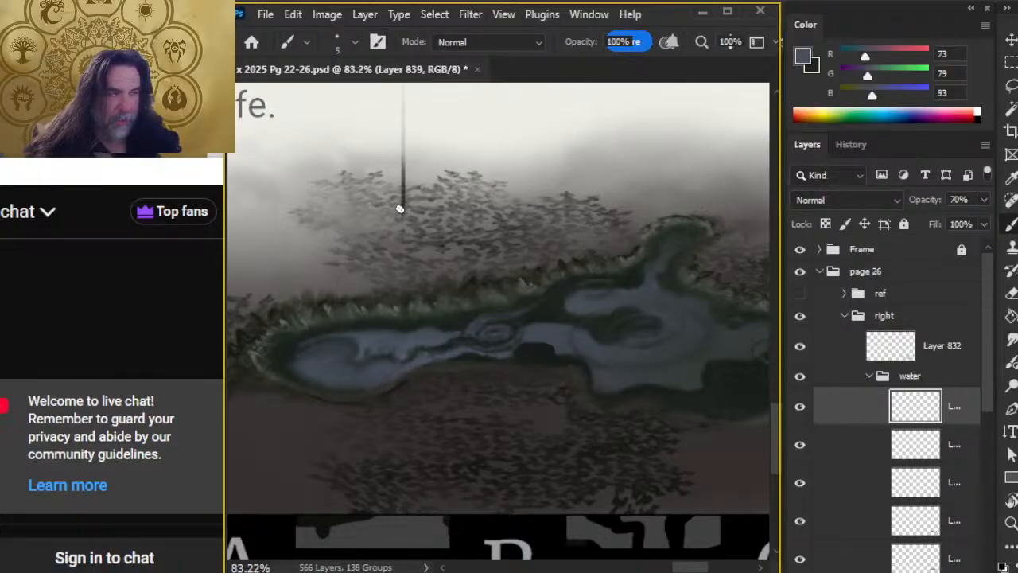
left_click(398, 227, "alt")
key("ctrl")
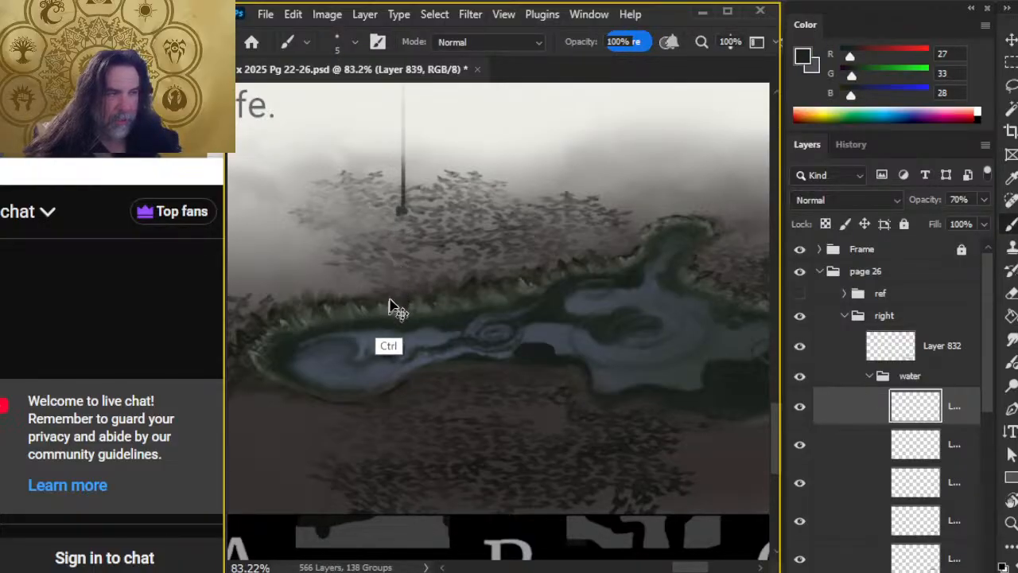
left_click(418, 335, "alt")
key("shift+r")
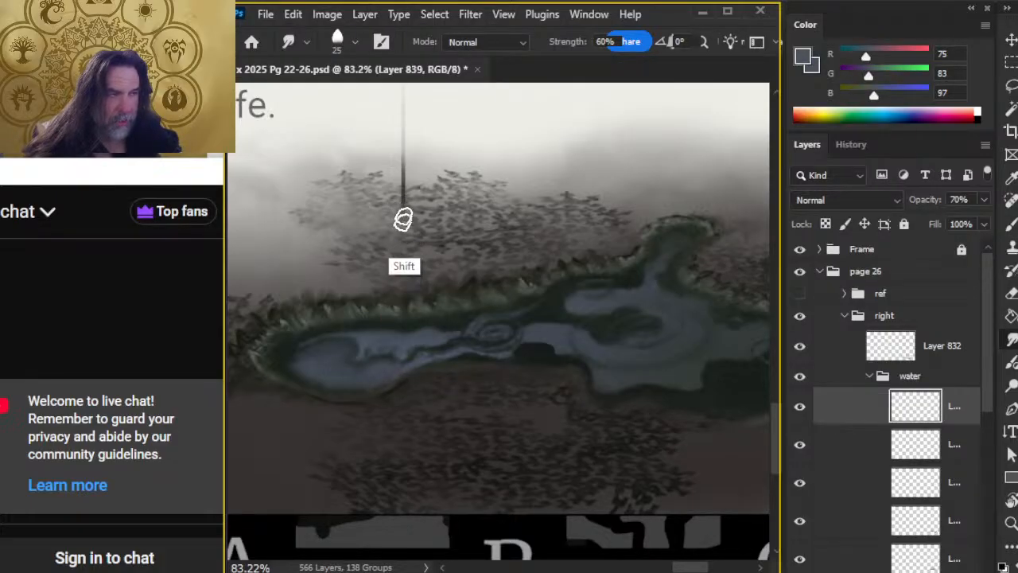
Paint a second thin vertical line above the foliage on the pond's right side, recolour it dark green (31, 37, 32), and smudge its ends
key("space")
mouse_move(538, 376)
left_mouse_down()
mouse_move(568, 412)
mouse_move(502, 371)
left_mouse_up()
key("b")
left_click_drag(632, 149, 629, 236)
key("r")
key("b")
left_click(404, 320, "alt")
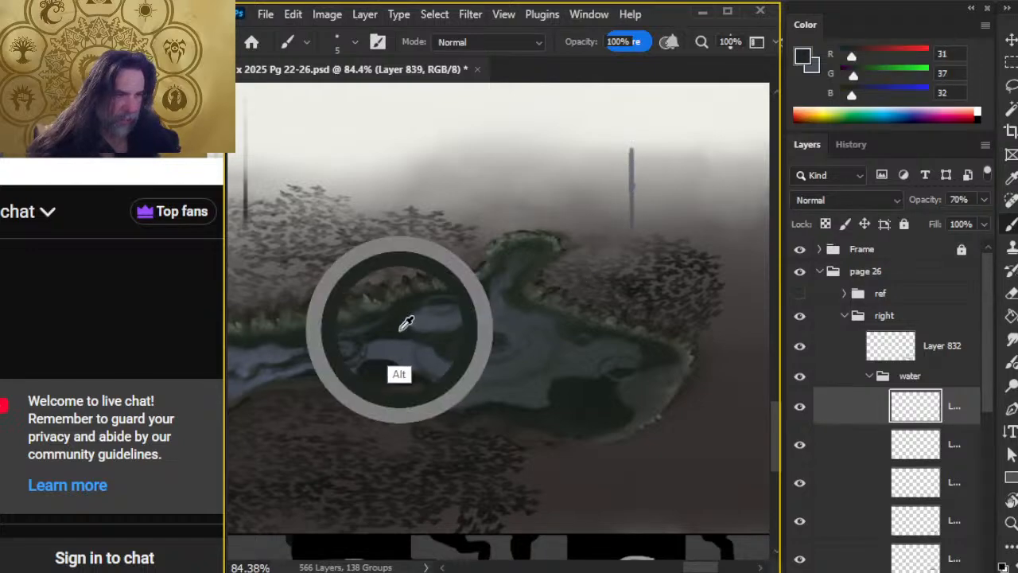
key("r")
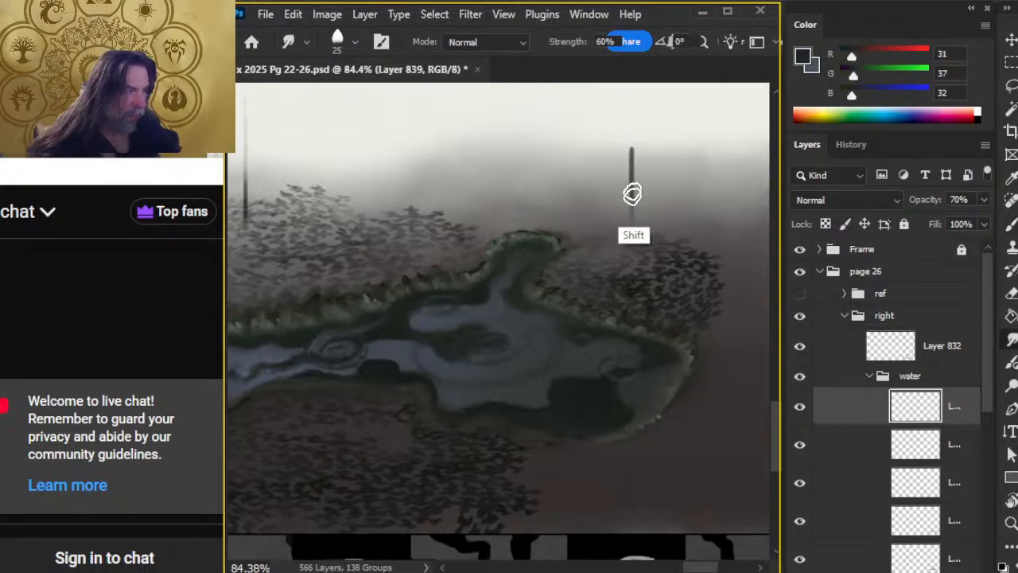
mouse_move(631, 145)
left_mouse_down()
mouse_move(629, 222)
mouse_move(638, 128)
mouse_move(631, 184)
left_mouse_up()
key("b")
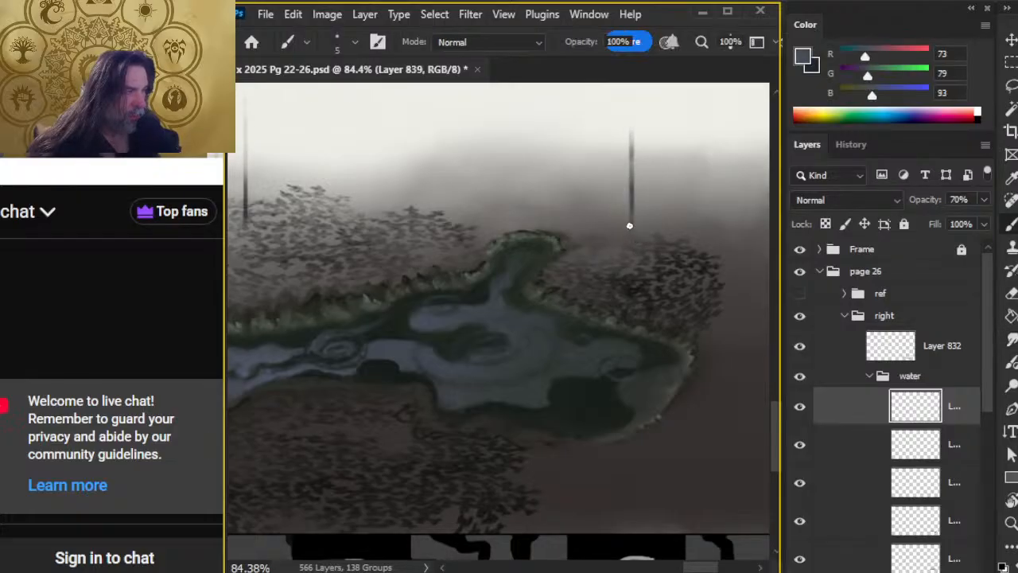
key("r")
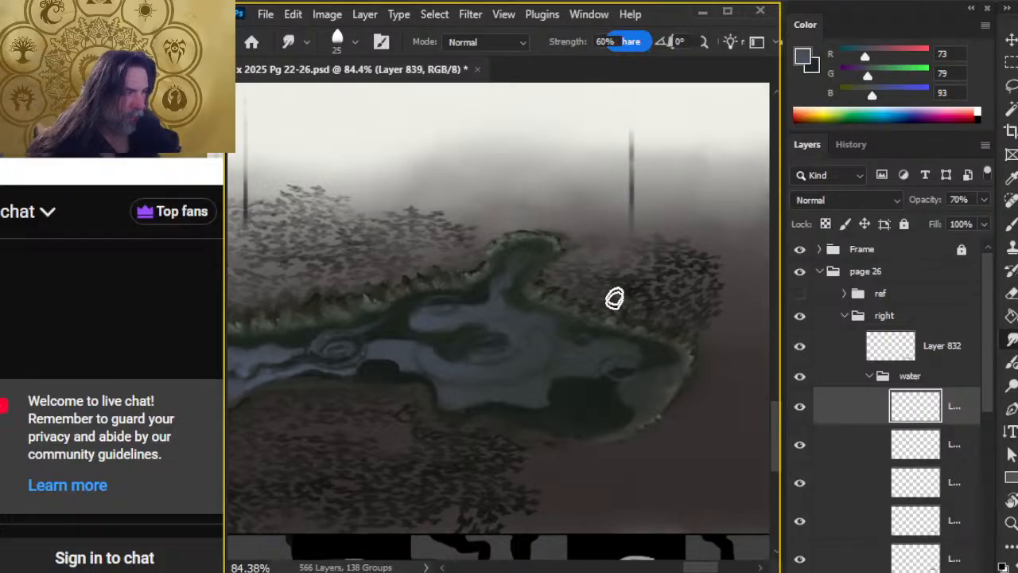
Check the artwork with the ripple layer hidden and shown, and paint a third thin vertical line above the foliage left of the pond
key("z")
left_click_drag(636, 296, 609, 289)
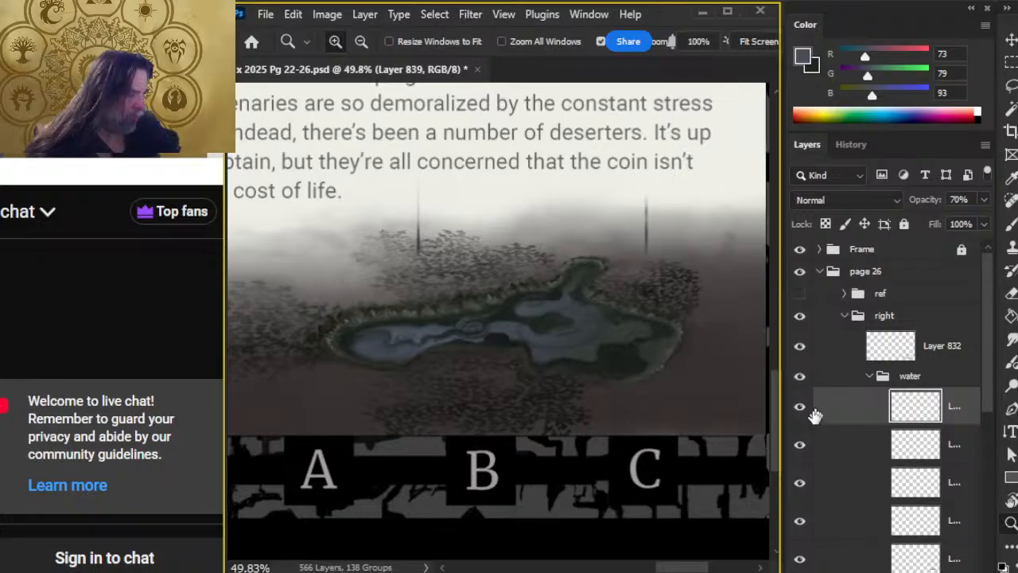
left_click(800, 407)
left_click(800, 408)
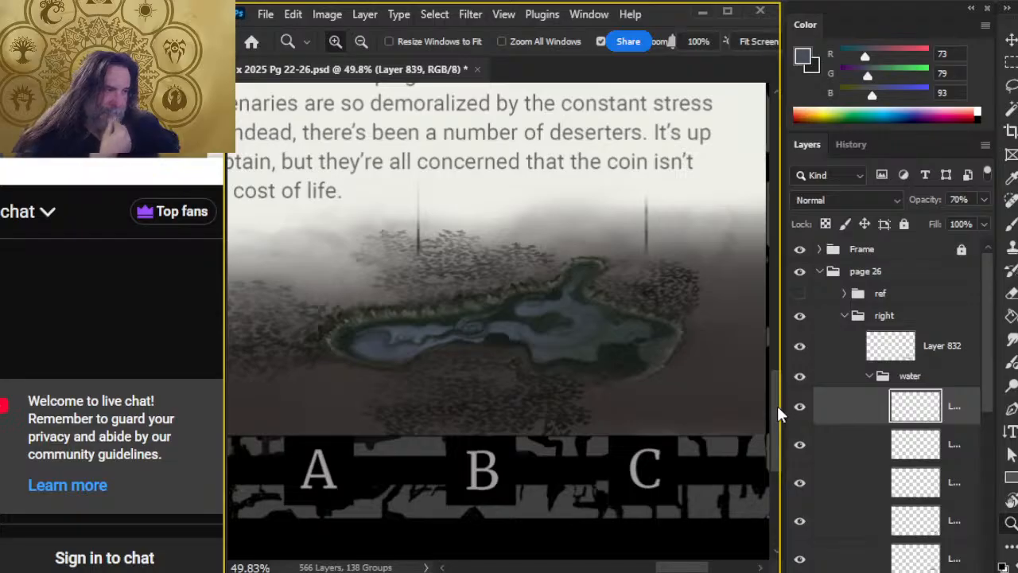
key("b")
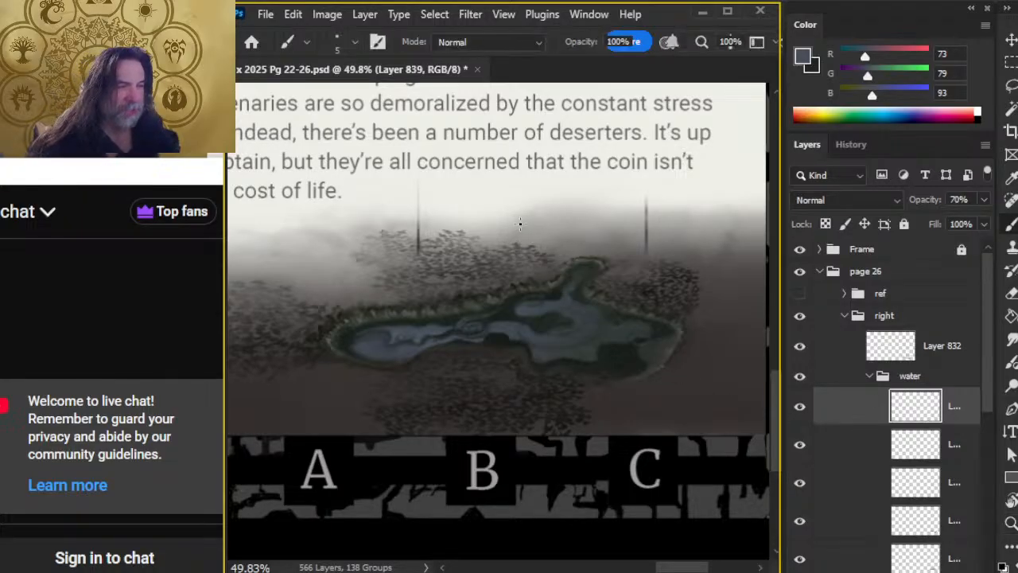
scroll(427, 236, "left", 4)
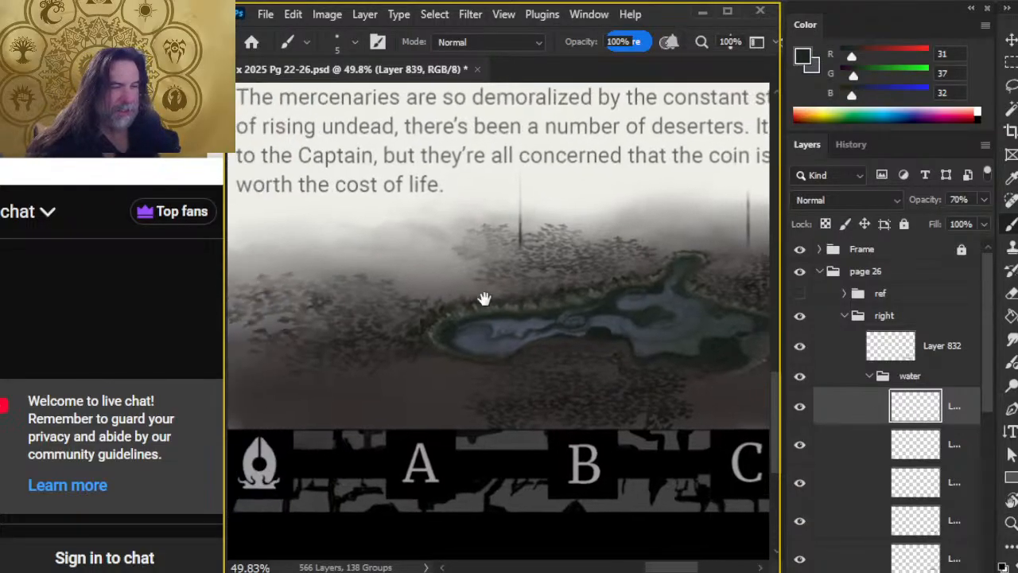
left_click(376, 277, "alt")
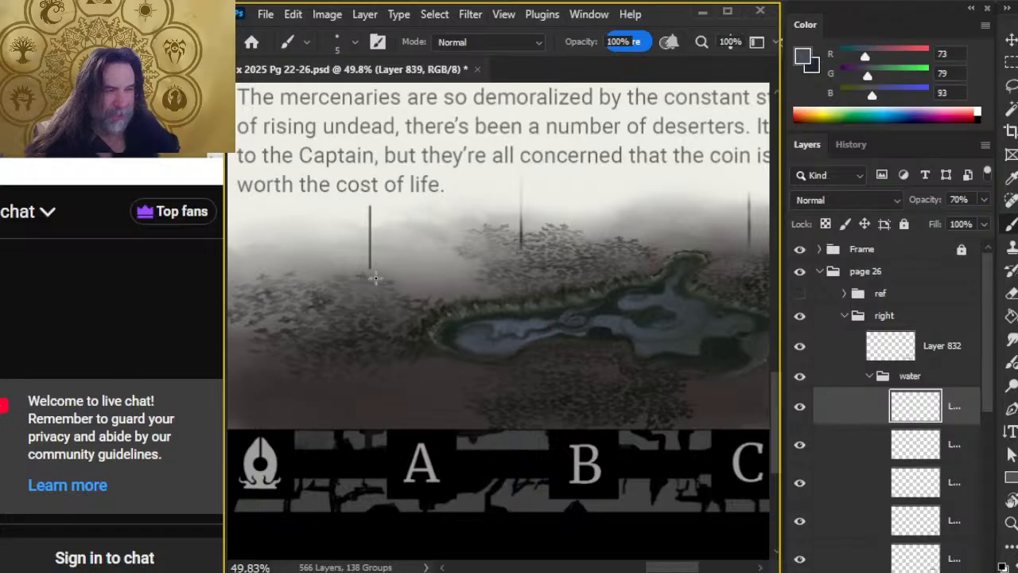
Lasso the three vertical lines above the pond, delete them, and deselect
key("l")
mouse_move(521, 158)
left_mouse_down()
mouse_move(284, 227)
mouse_move(484, 296)
mouse_move(664, 255)
mouse_move(753, 275)
mouse_move(597, 167)
left_mouse_up()
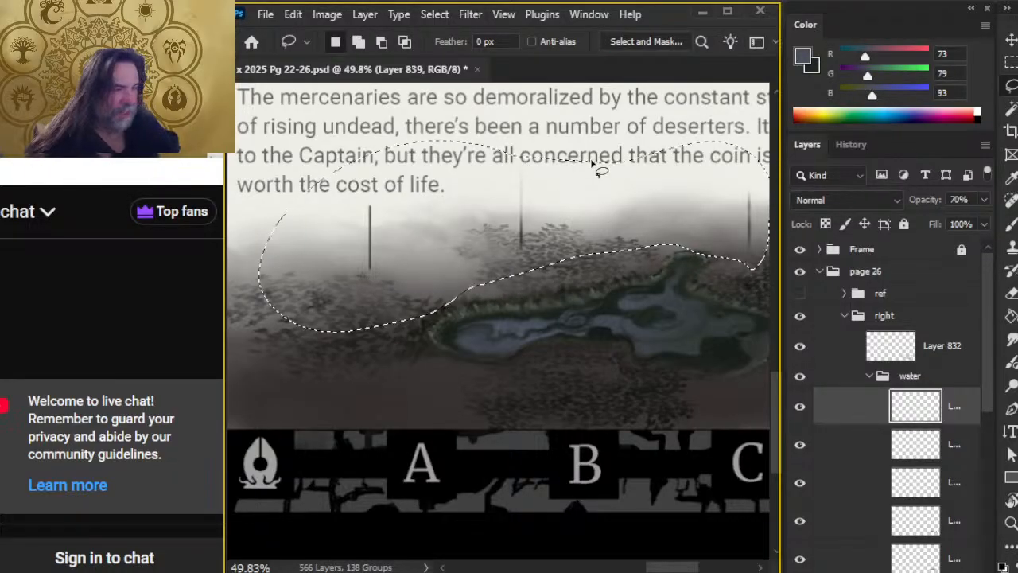
key("ctrl+d")
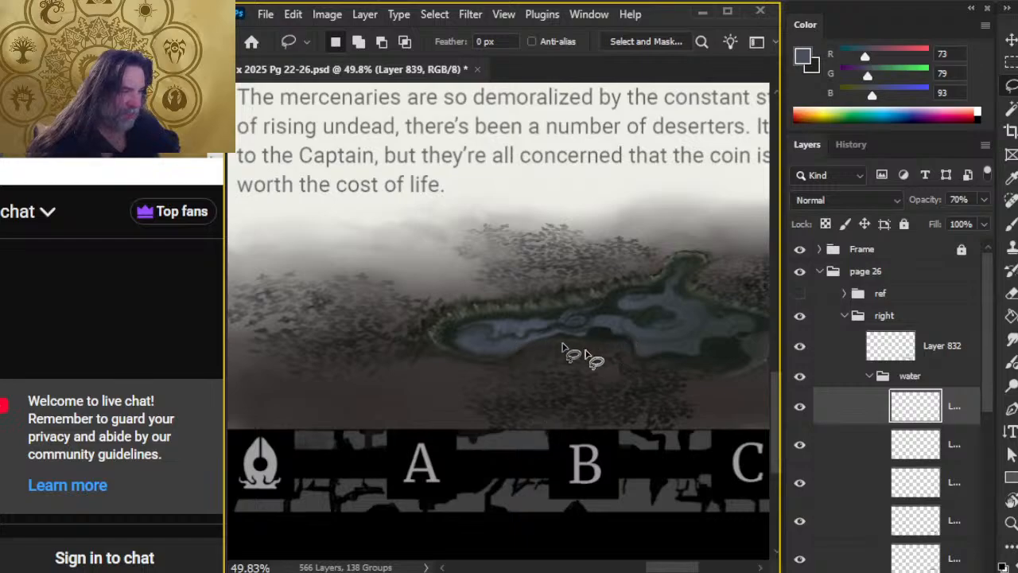
left_click_drag(655, 382, 557, 376)
key("z")
left_click_drag(659, 409, 533, 467)
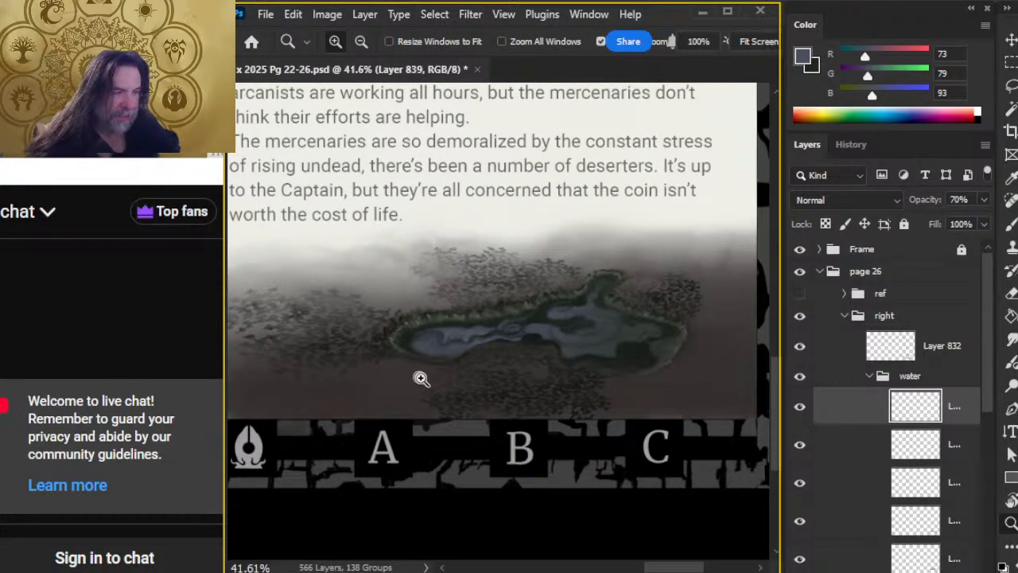
left_click_drag(452, 331, 665, 361)
left_click_drag(687, 437, 602, 439)
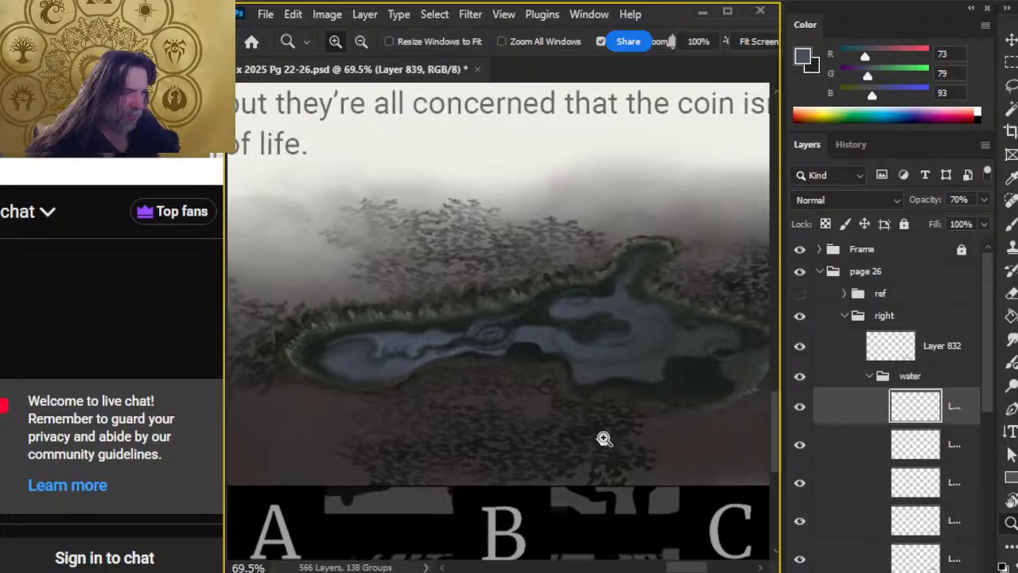
Select the layer directly below the top ripple layer and sample grey-blue (65, 72, 81) from the pond for the Brush
left_click(801, 445)
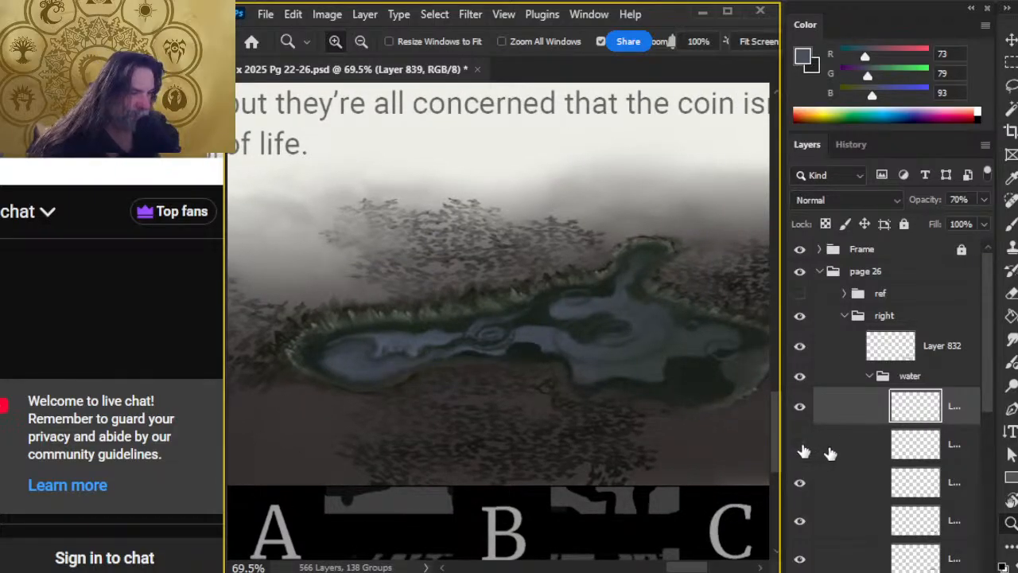
left_click(835, 453)
key("b")
left_click(538, 338, "alt")
left_click(538, 339, "alt")
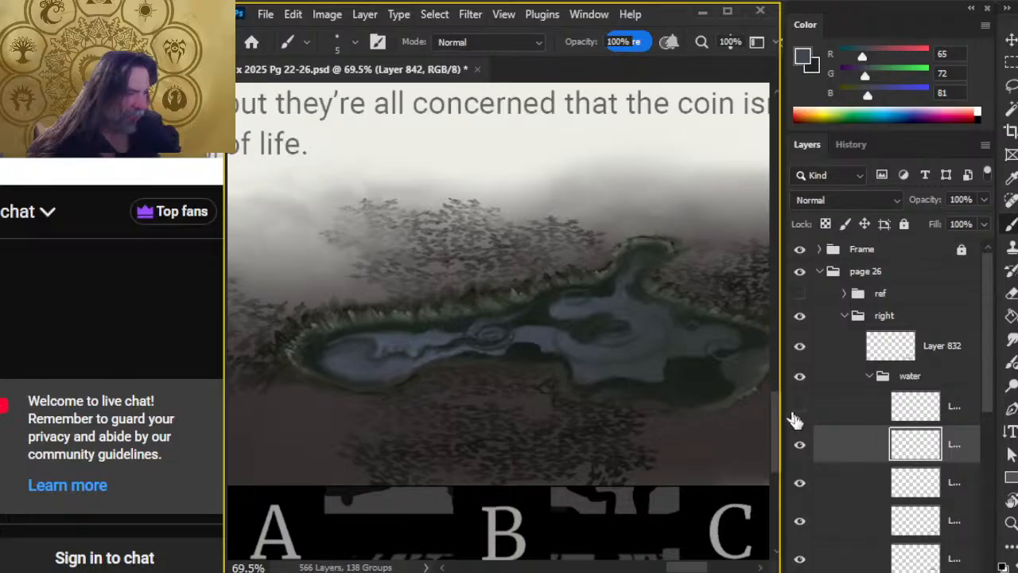
Compare the pond with the top two water layers hidden and shown, leaving the top ripple layer hidden
left_click(800, 421)
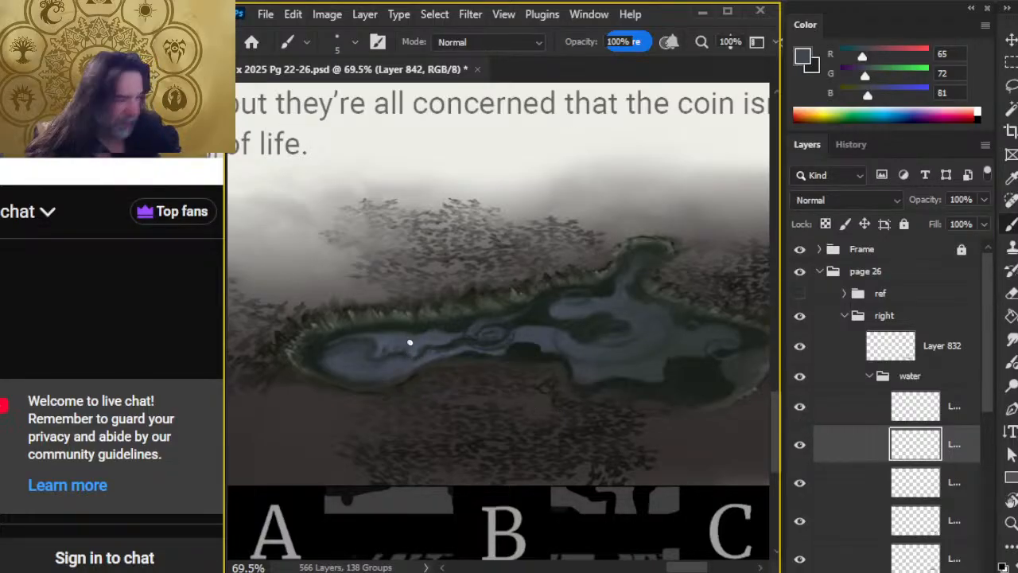
left_click(800, 444)
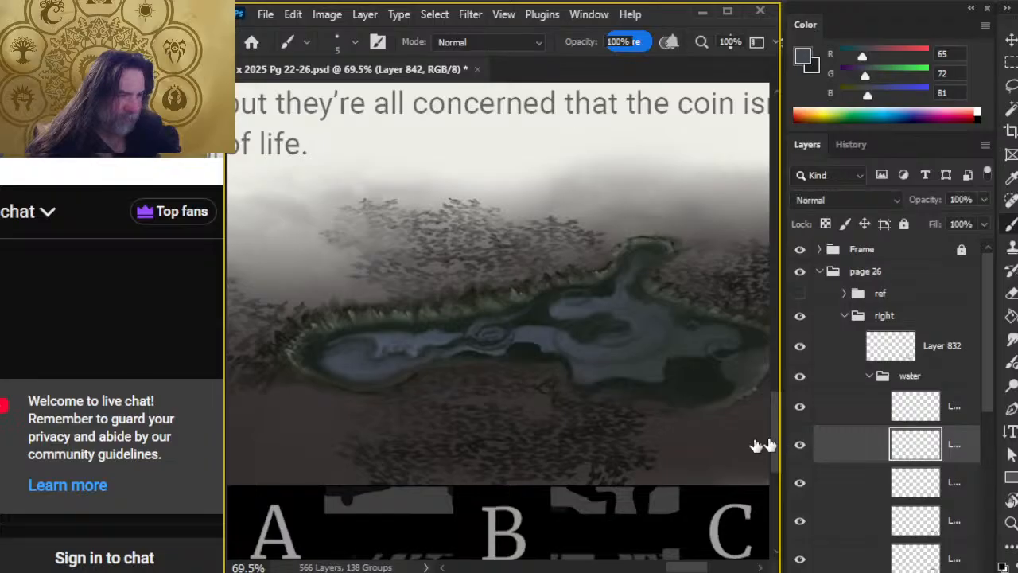
left_click(800, 409)
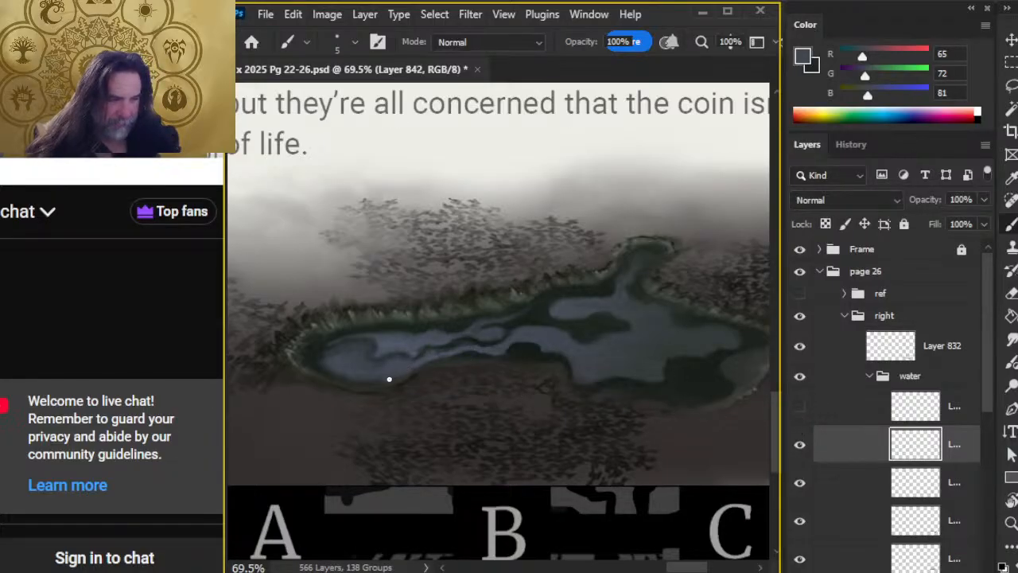
Add grey-blue (57, 64, 71) and dark green (28, 35, 34) strokes along the pond's narrow channel and blend them with the Smudge tool
key("r")
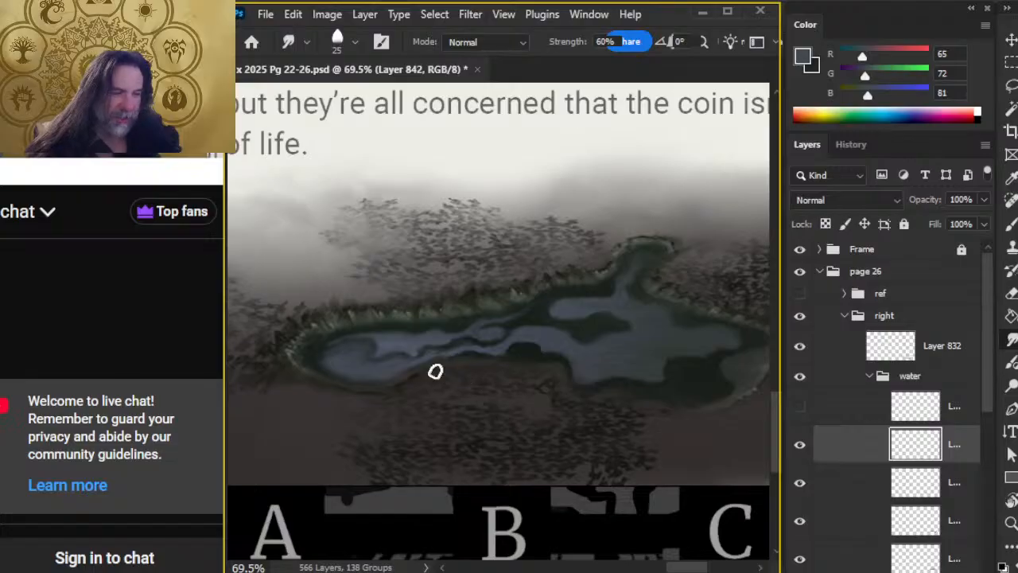
key("b")
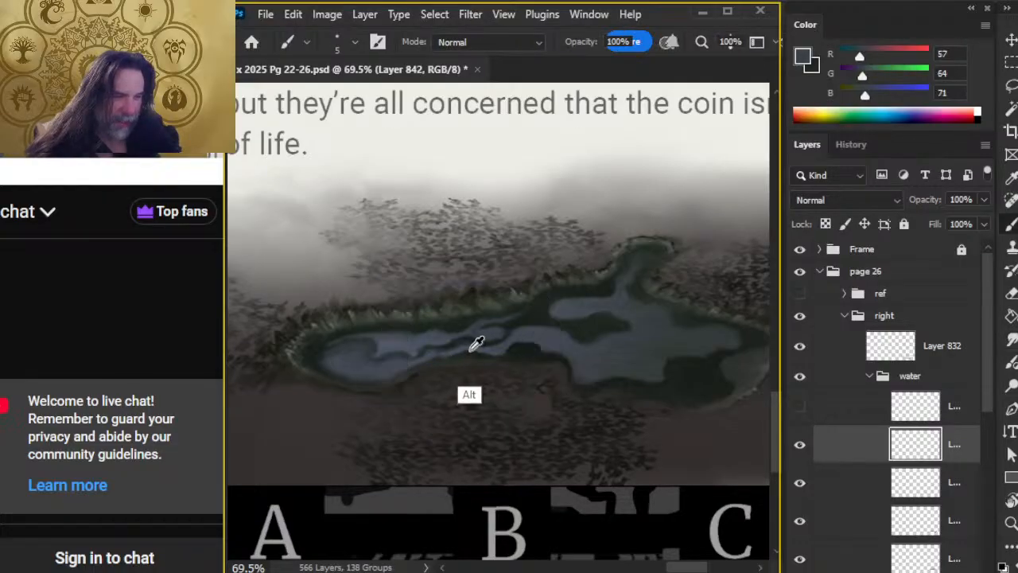
left_click(436, 362, "alt")
key("r")
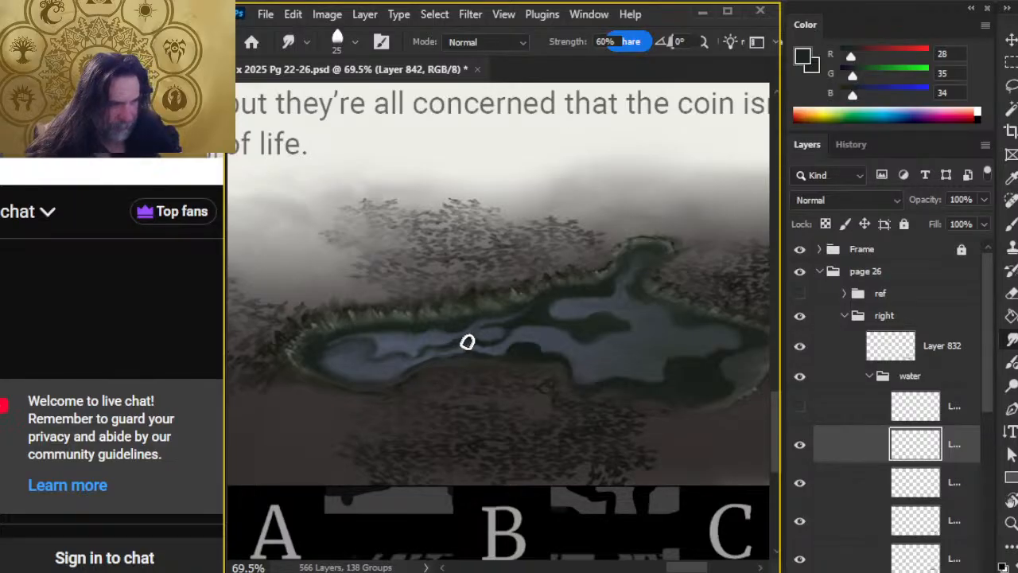
Try dark green (25, 31, 28) strokes below the pond's upper inlet, blending them with a size 40 Smudge brush at 60% strength
key("b")
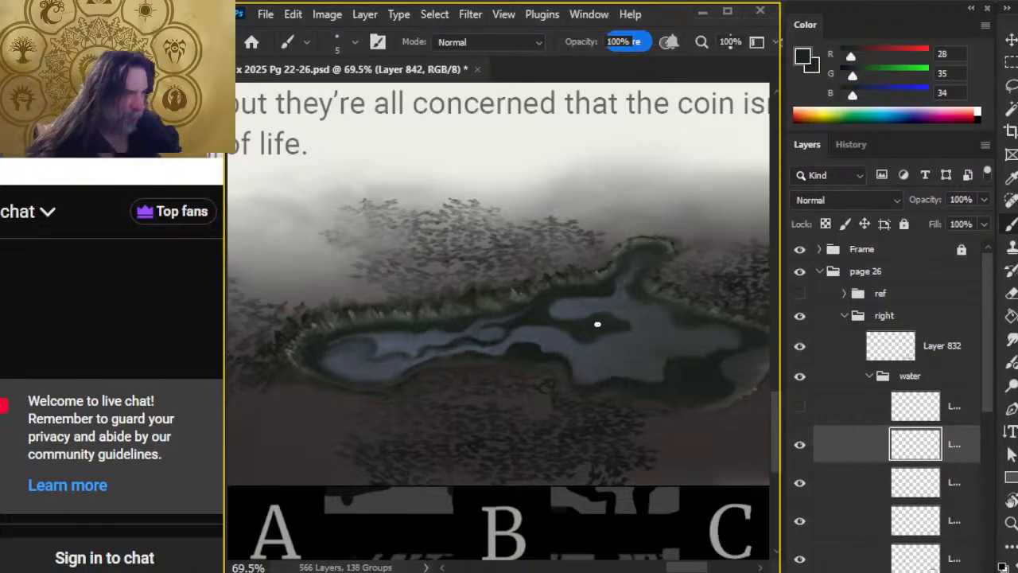
left_click(585, 291, "alt")
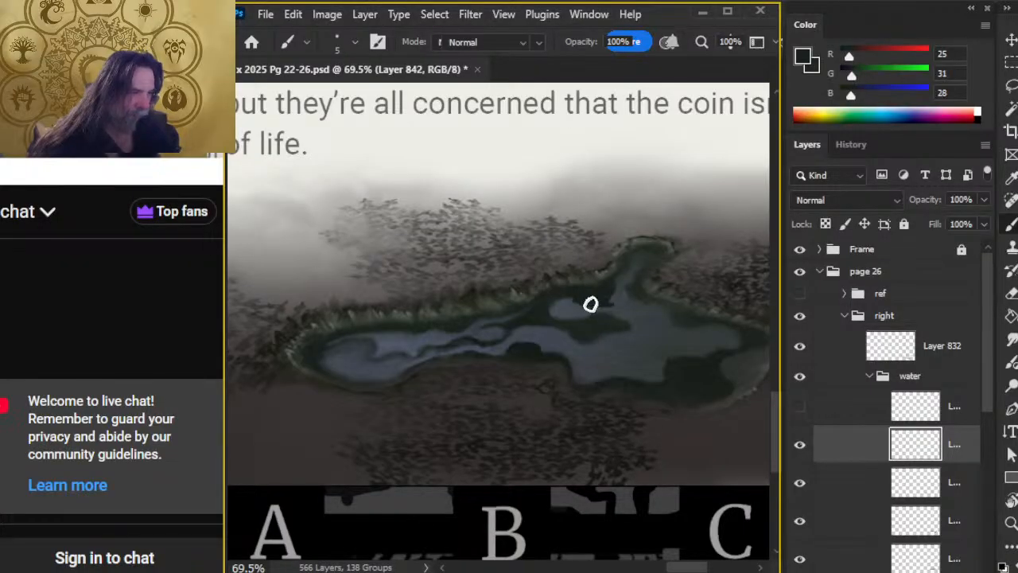
key("r")
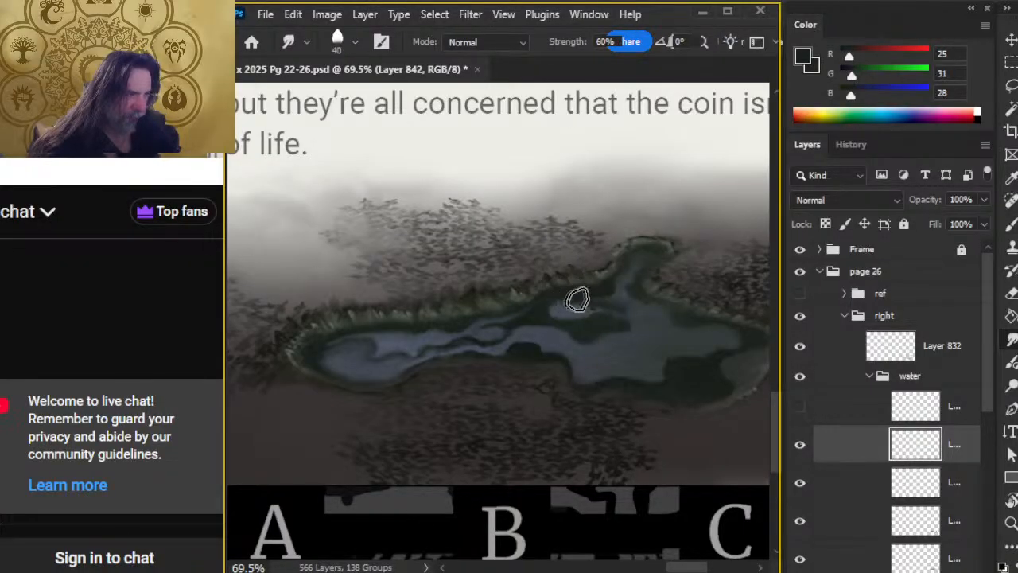
mouse_move(569, 319)
left_mouse_down()
mouse_move(600, 312)
mouse_move(589, 332)
mouse_move(624, 328)
mouse_move(606, 317)
mouse_move(634, 327)
mouse_move(589, 326)
mouse_move(603, 337)
mouse_move(615, 321)
mouse_move(561, 324)
mouse_move(585, 335)
mouse_move(586, 307)
mouse_move(548, 334)
mouse_move(588, 306)
mouse_move(546, 328)
mouse_move(587, 312)
mouse_move(548, 310)
mouse_move(556, 334)
mouse_move(556, 317)
mouse_move(554, 329)
mouse_move(569, 314)
mouse_move(548, 325)
mouse_move(586, 332)
mouse_move(609, 320)
mouse_move(629, 329)
mouse_move(625, 337)
mouse_move(642, 316)
mouse_move(630, 322)
mouse_move(625, 304)
mouse_move(626, 344)
mouse_move(633, 308)
left_mouse_up()
Try dark green (25, 31, 28) shading across the middle of the pond's wide right half, blending it with a size 30 Smudge brush
key("[")
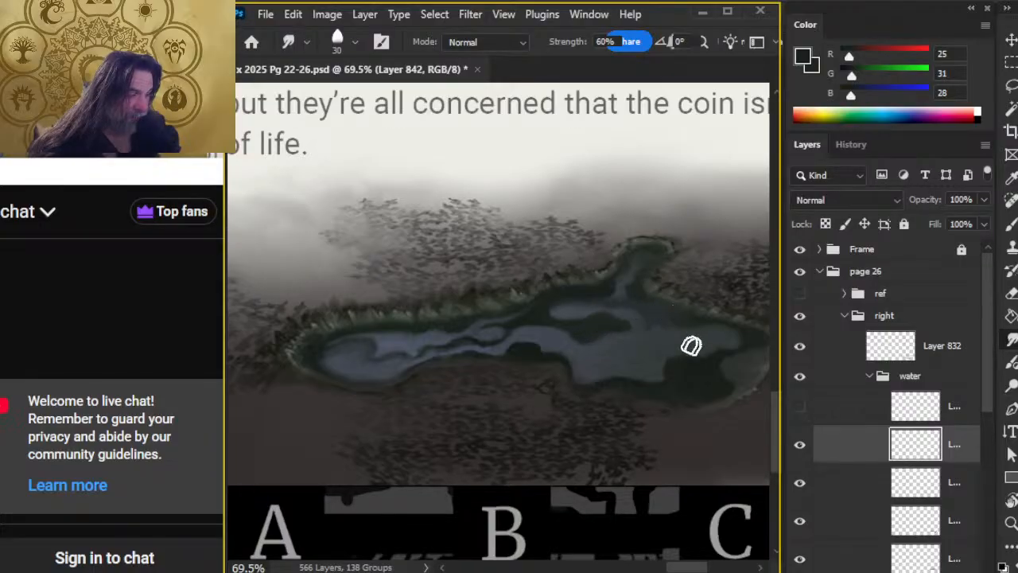
key("b")
key("r")
mouse_move(670, 323)
left_mouse_down()
mouse_move(634, 305)
mouse_move(687, 333)
mouse_move(664, 316)
left_mouse_up()
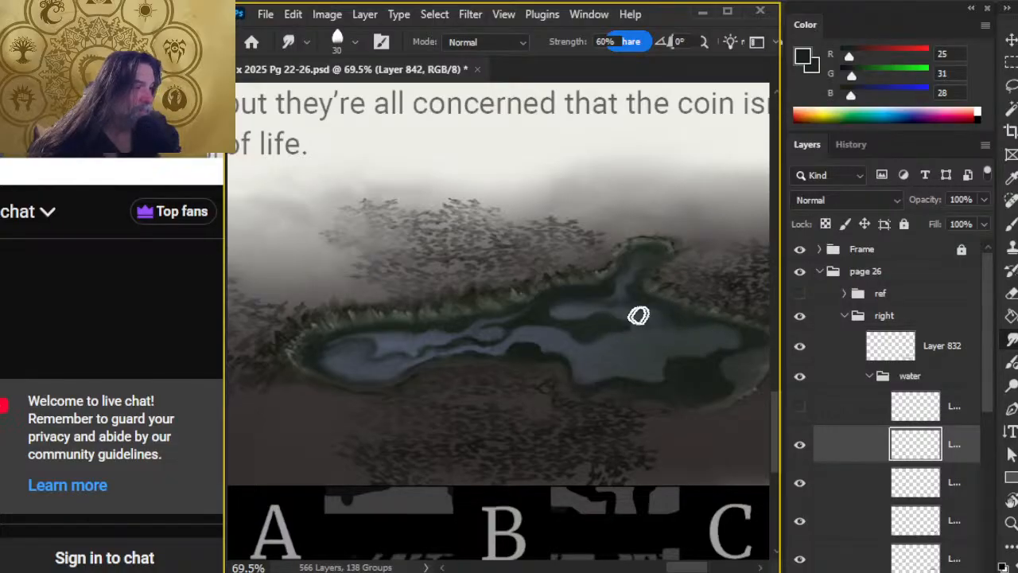
key("b")
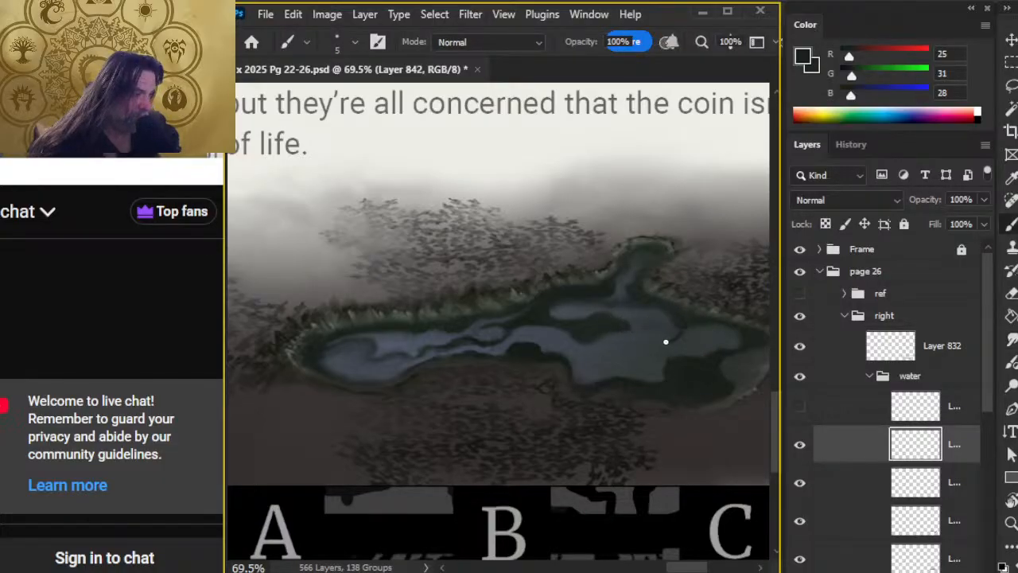
key("r")
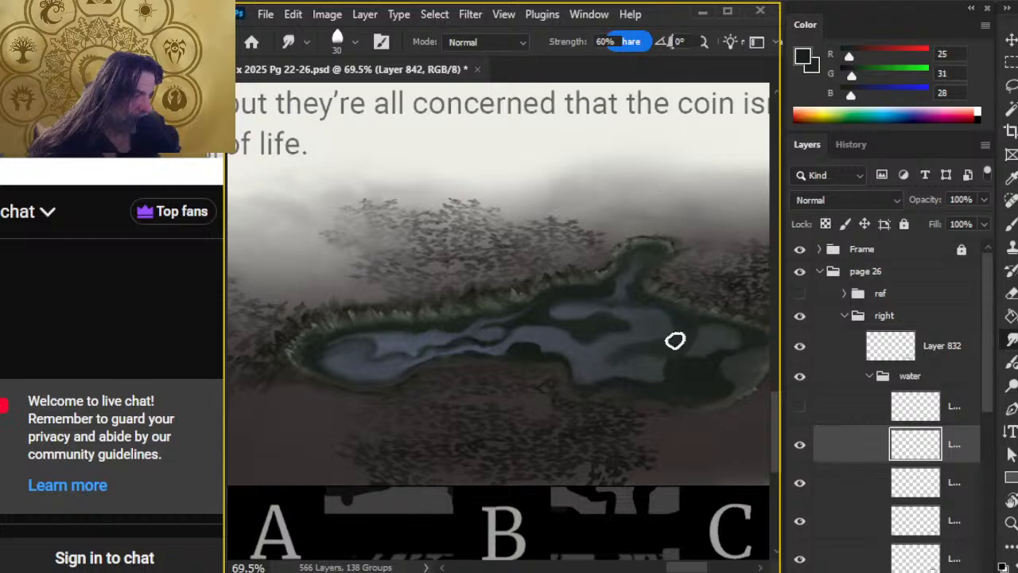
Try more dark green (25, 31, 28) shading along the lower part of the pond's wide half and smudge it into the water
key("b")
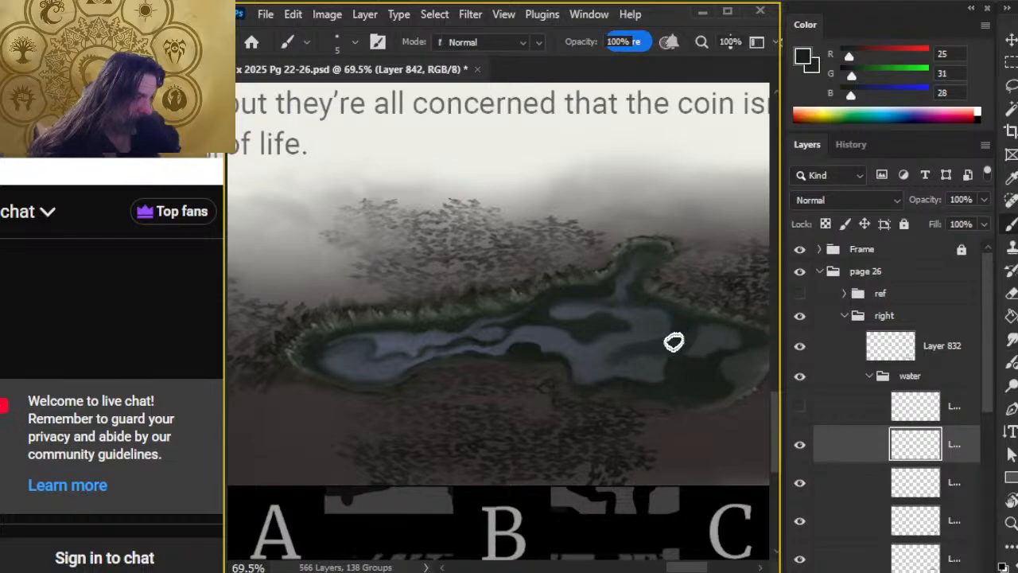
key("r")
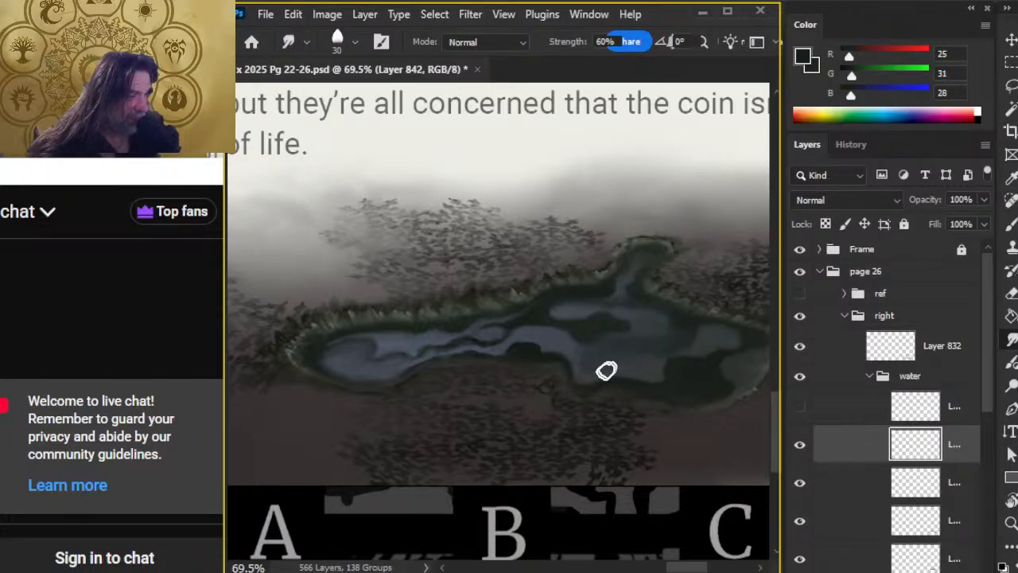
key("b")
key("r")
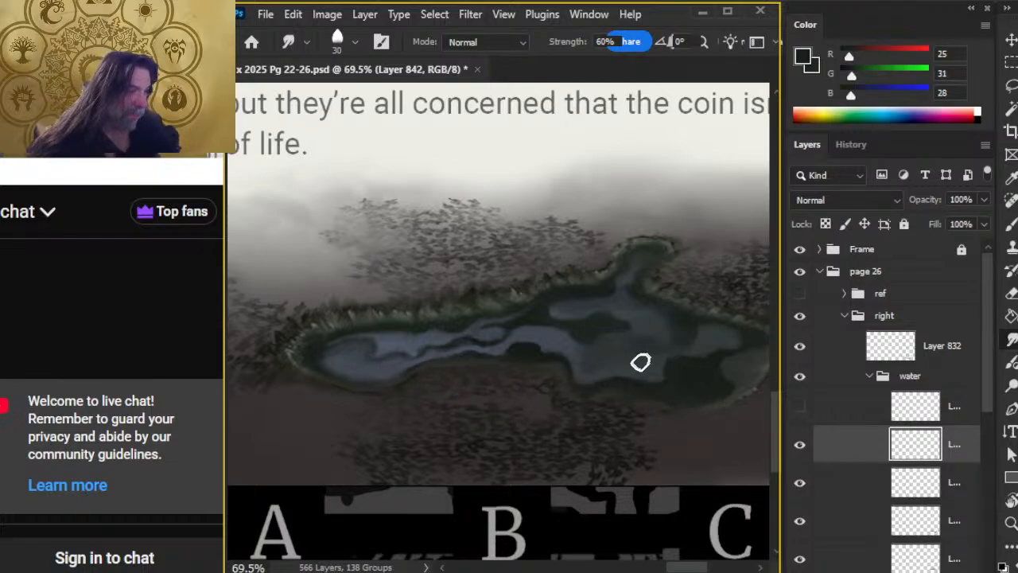
Lasso the dark strokes on the pond's right half, delete them, and deselect
key("l")
left_click_drag(724, 208, 607, 204)
left_click_drag(770, 318, 727, 209)
key("Delete")
key("ctrl+d")
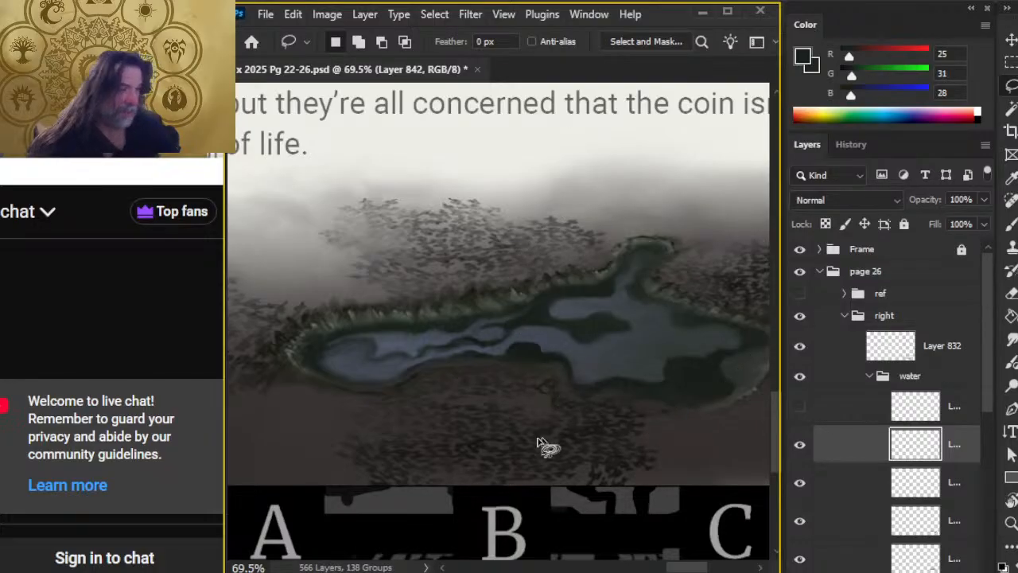
Make the top ripple layer visible again and collapse the water group
key("z")
mouse_move(641, 429)
left_mouse_down()
mouse_move(593, 427)
mouse_move(627, 415)
left_mouse_up()
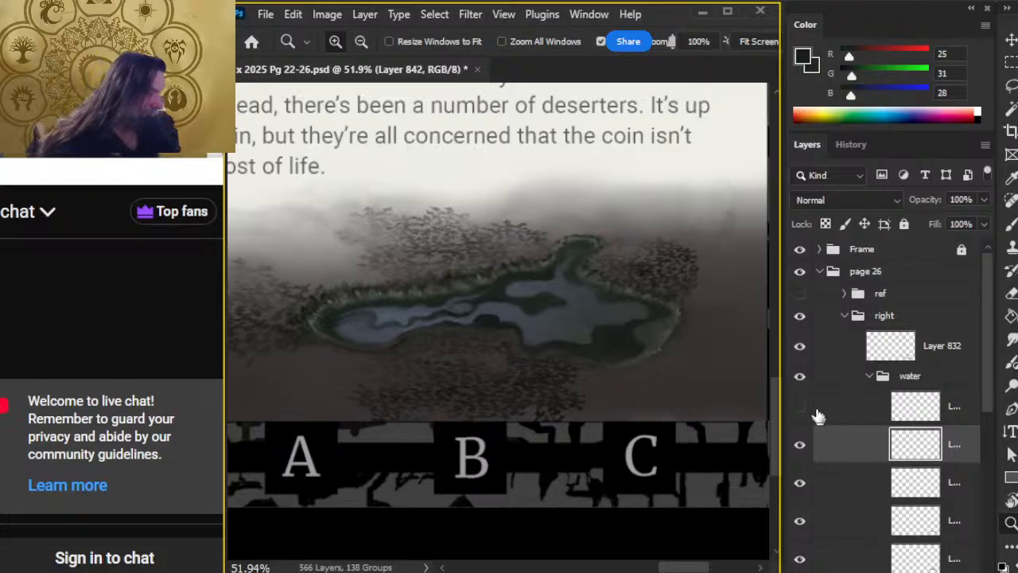
left_click(870, 379)
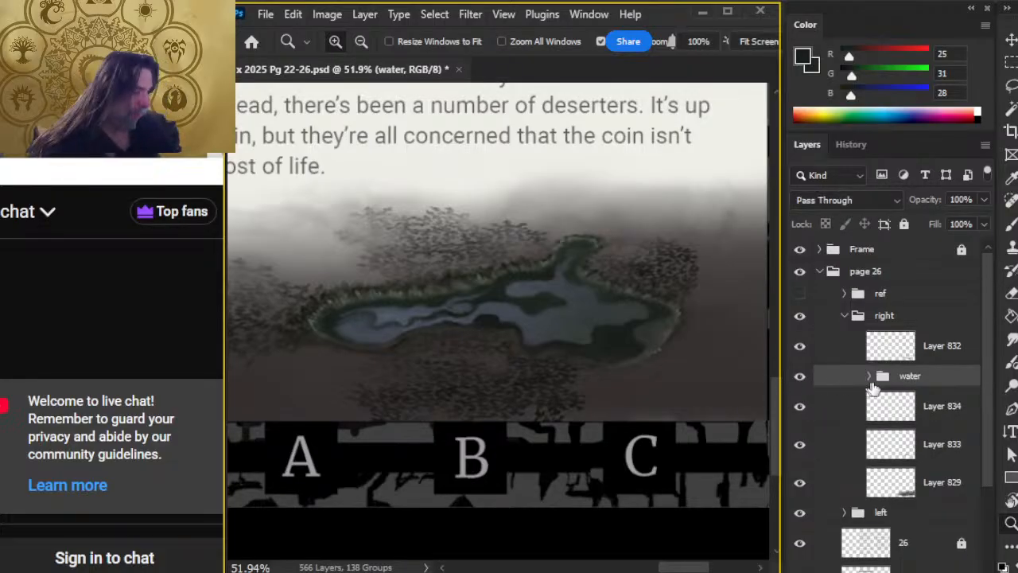
left_click(868, 377)
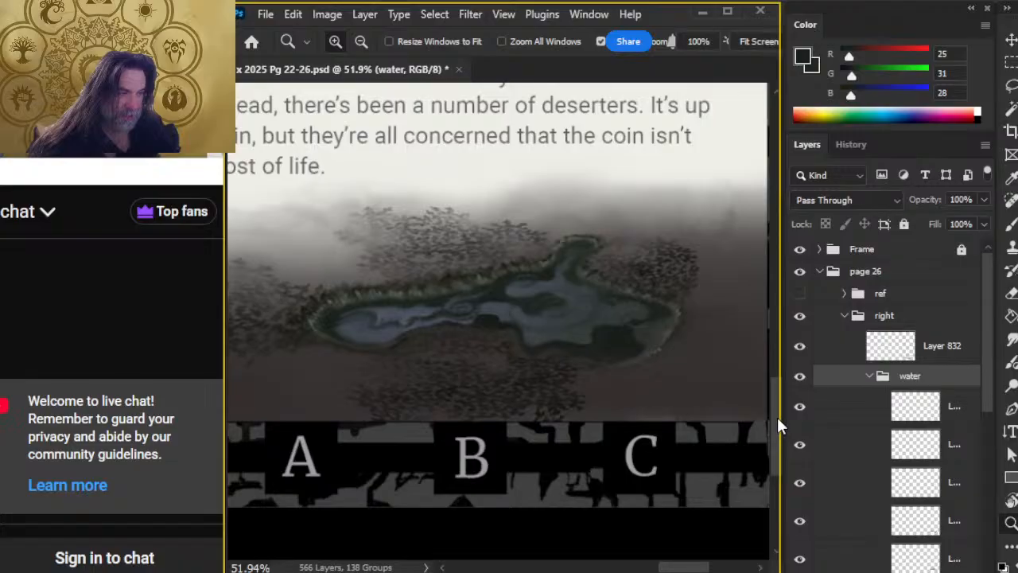
left_click(869, 376)
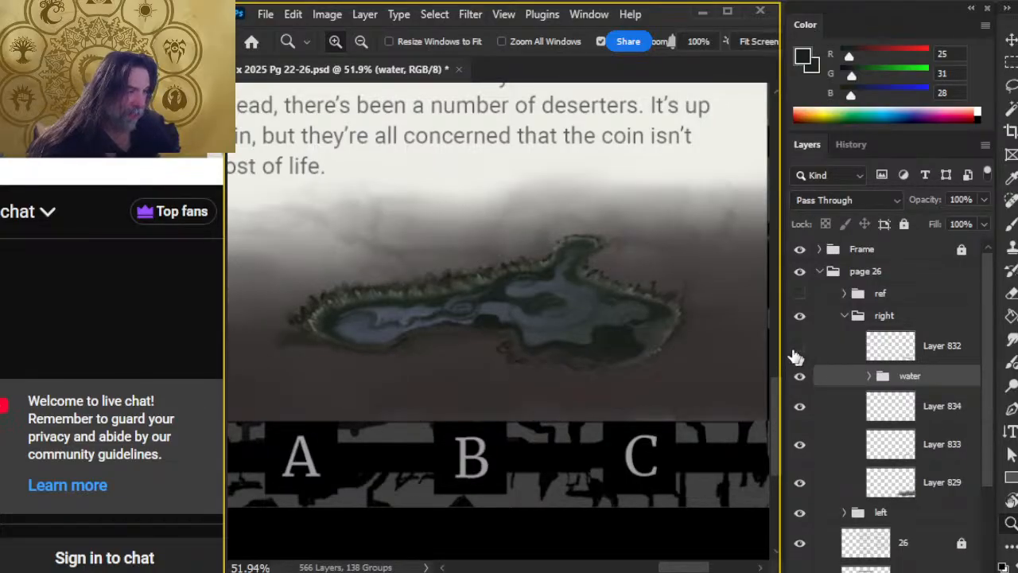
Check the pond without the Layer 832 foliage, show that layer again, and add a new layer above it
left_click(801, 346)
left_click(857, 347)
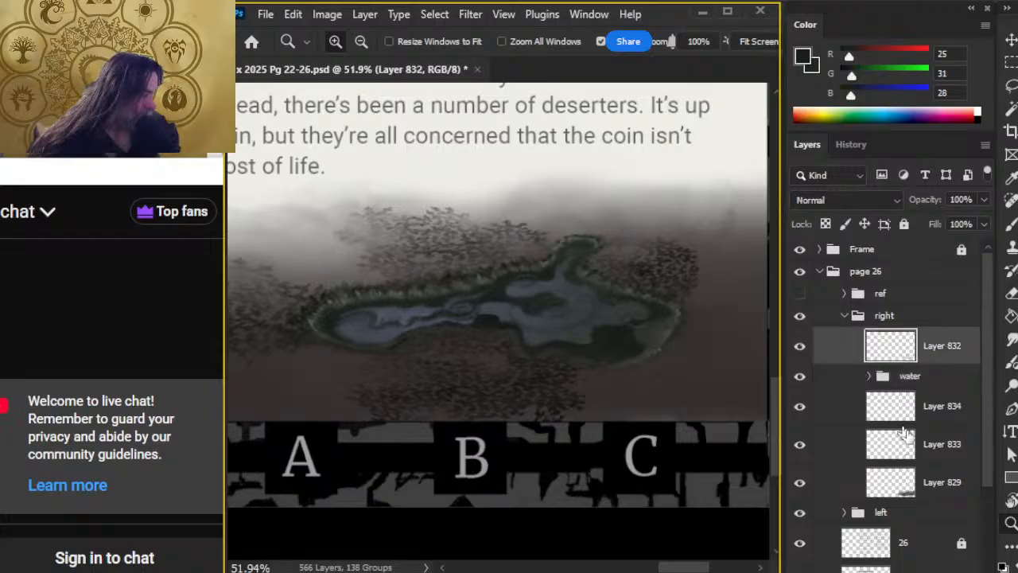
key("ctrl+shift+alt+n")
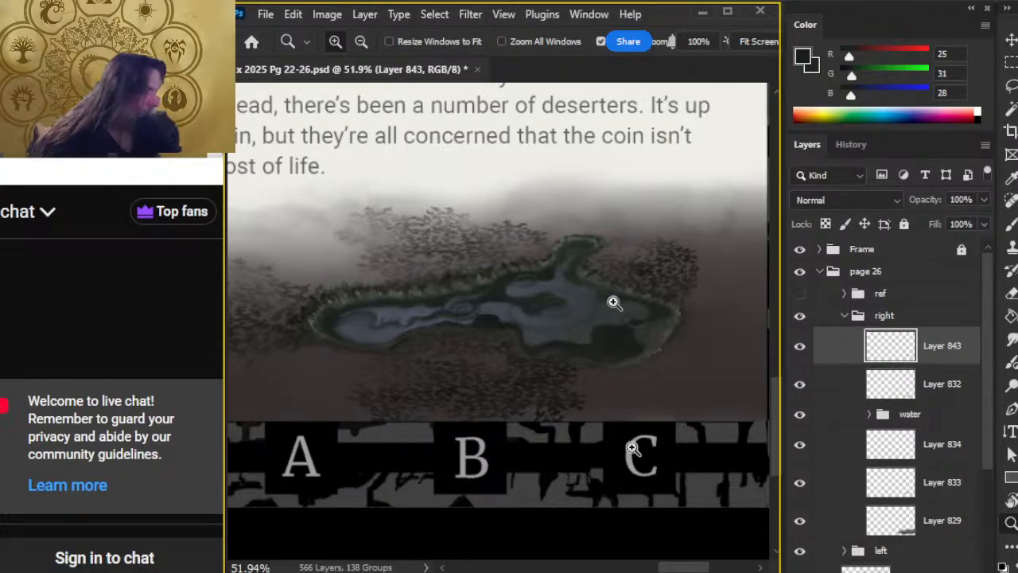
Show the ref group, sample mossy green (60, 70, 45) from the reference foliage, and hide the group
left_click_drag(664, 272, 646, 323)
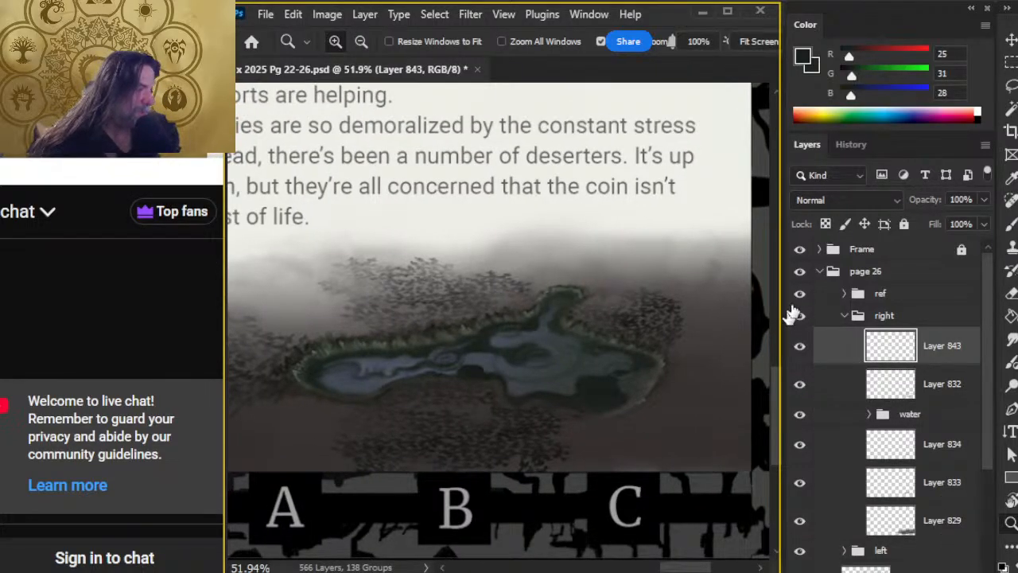
left_click_drag(478, 300, 666, 488)
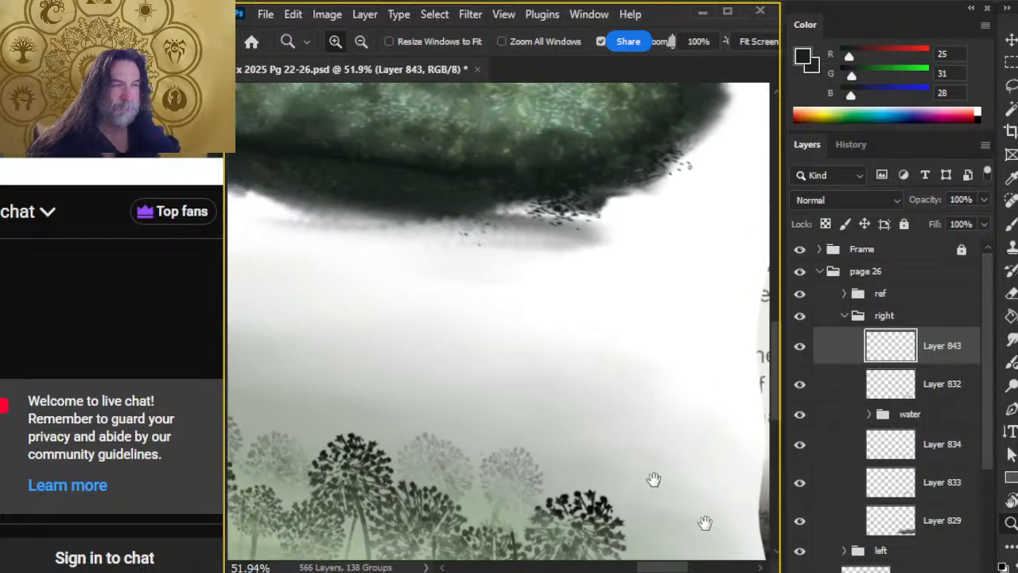
left_click_drag(559, 332, 615, 545)
left_click_drag(517, 152, 525, 386)
mouse_move(548, 140)
left_mouse_down()
mouse_move(552, 263)
mouse_move(513, 425)
mouse_move(484, 493)
left_mouse_up()
key("b")
left_click(584, 246, "alt")
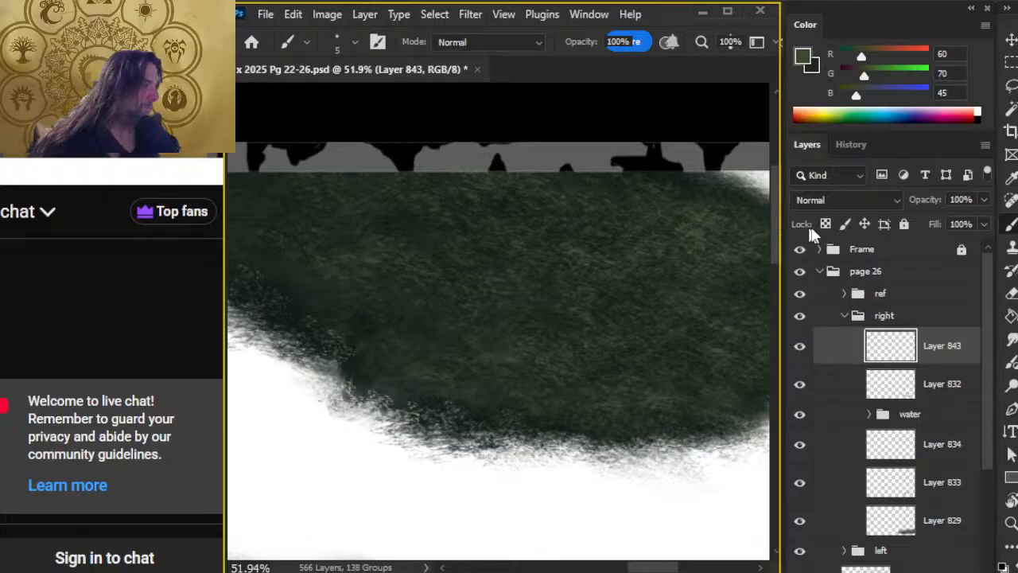
left_click(801, 294)
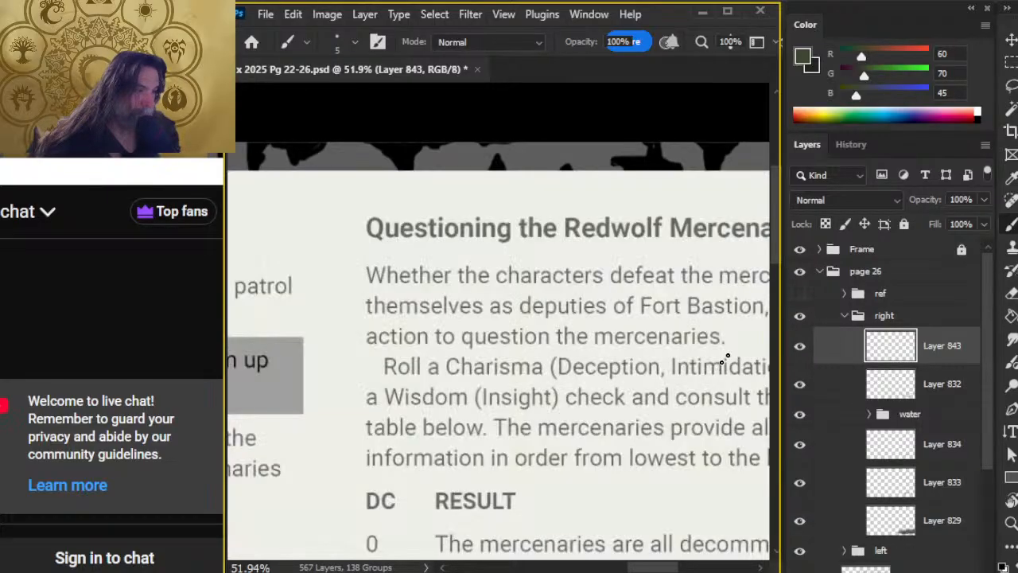
Show the ref group again, sample dark green (20, 30, 24) from its foliage, hide the group, and ready the Brush at the pond
key("z")
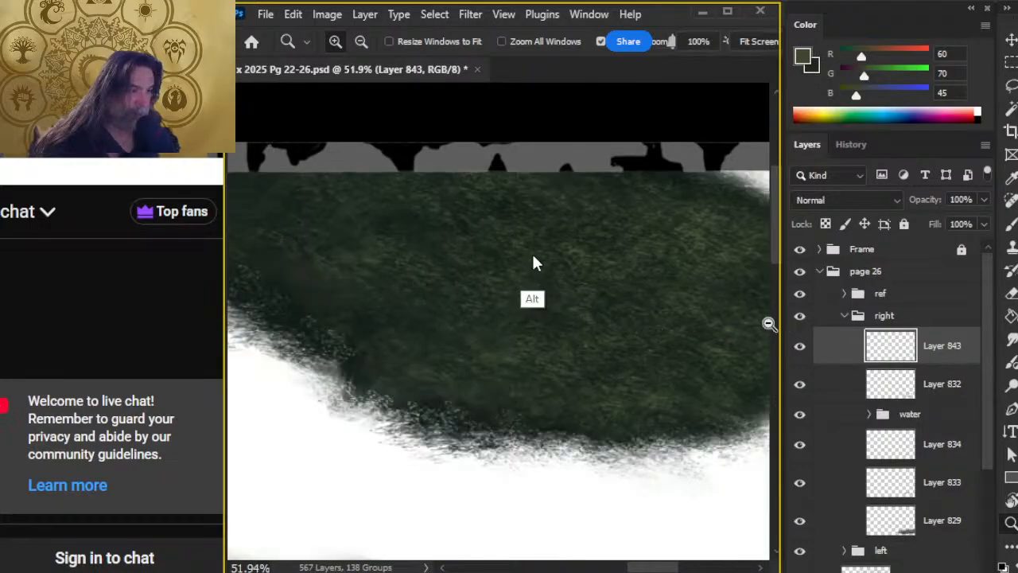
key("b")
left_click(564, 325, "alt")
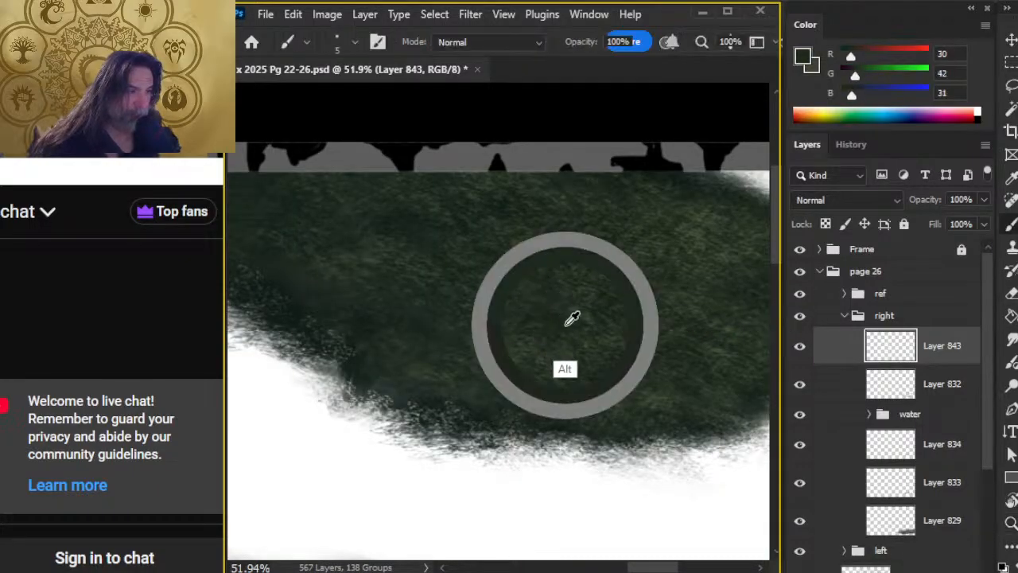
left_click(799, 316)
key("z")
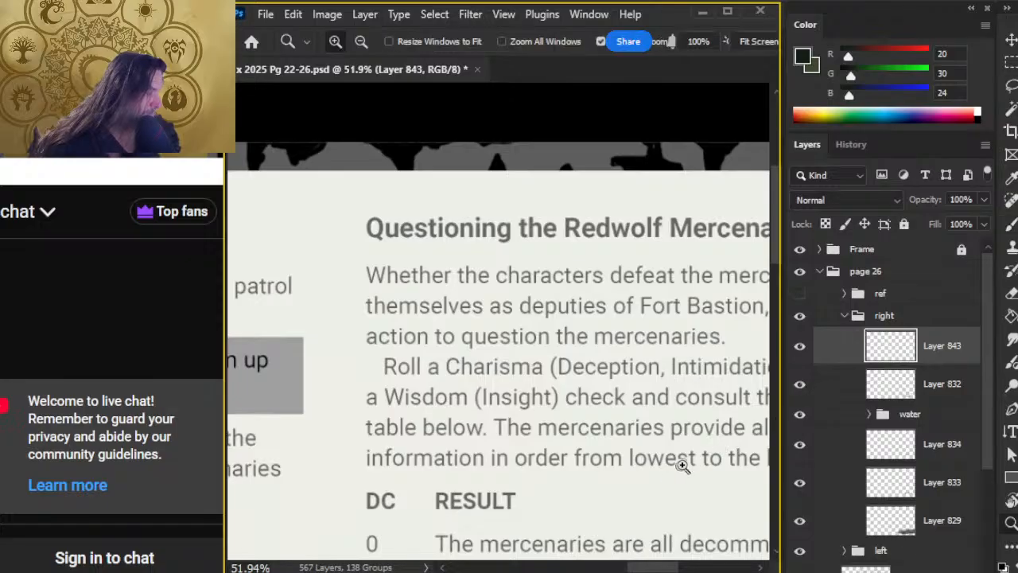
scroll(599, 494, "down", 5)
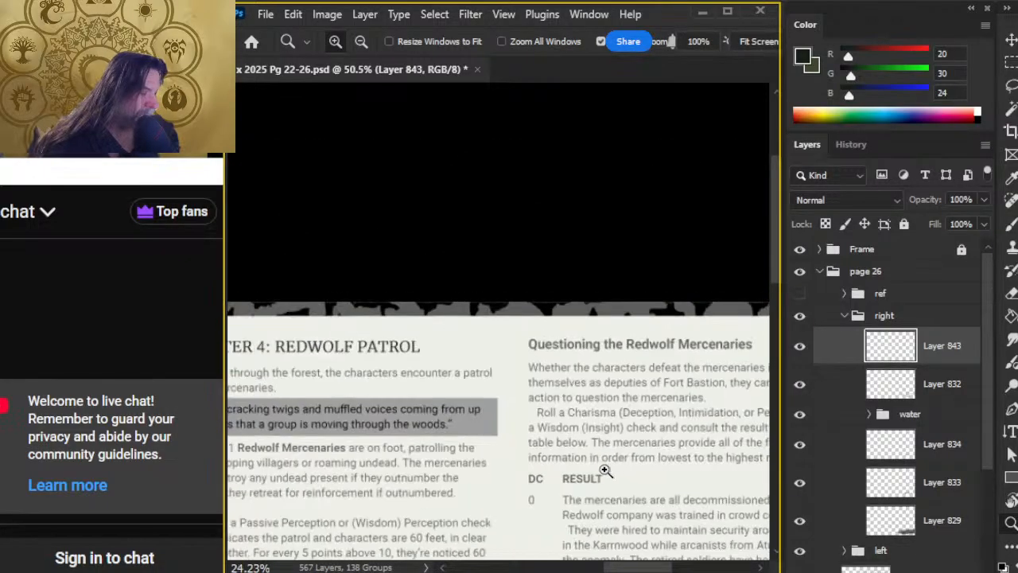
scroll(576, 403, "down", 5)
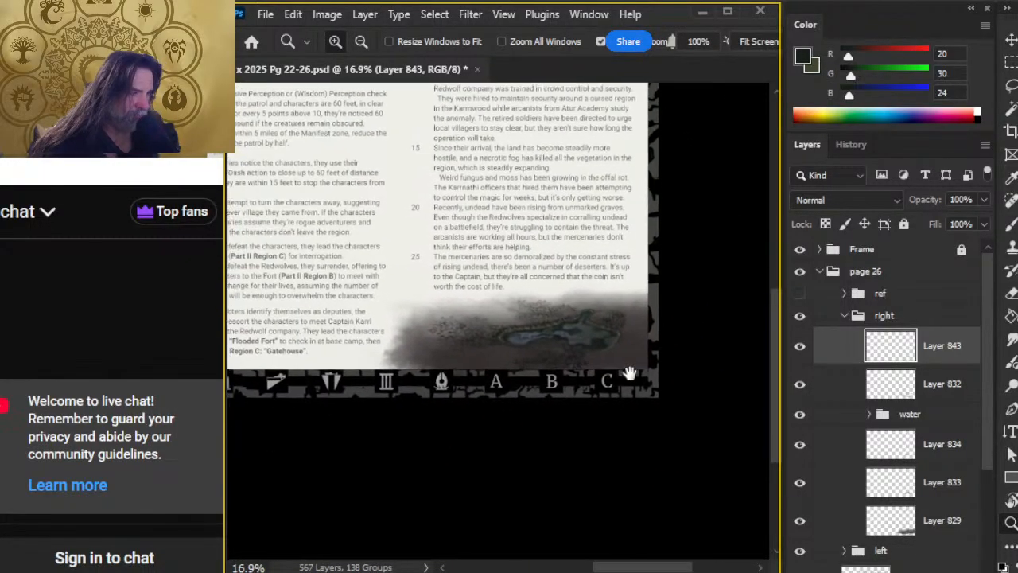
scroll(620, 358, "up", 2)
scroll(666, 363, "up", 5)
key("b")
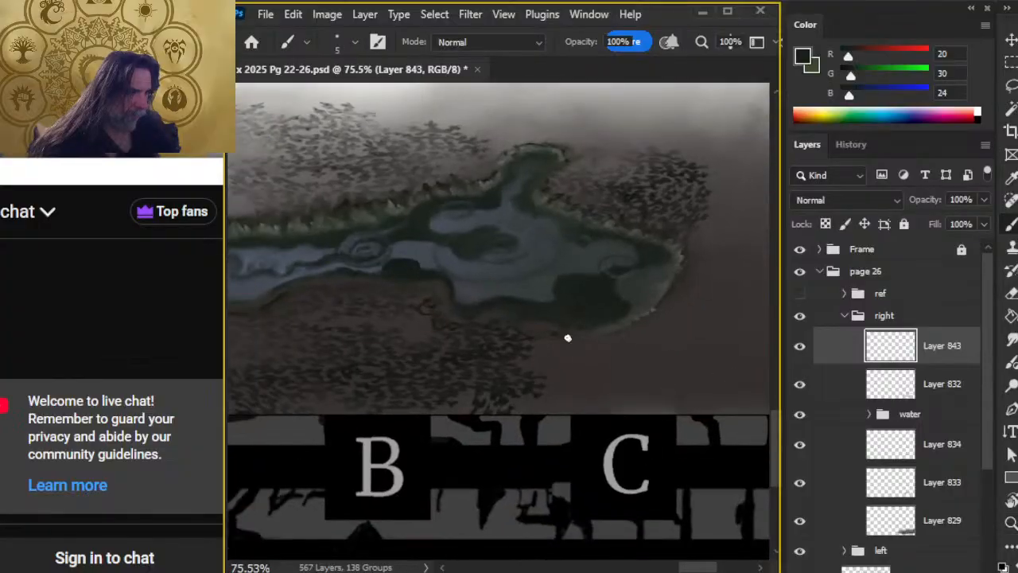
Choose the Conifer tips brush and enlarge it to 80 px
right_click(666, 406)
left_click_drag(867, 485, 873, 523)
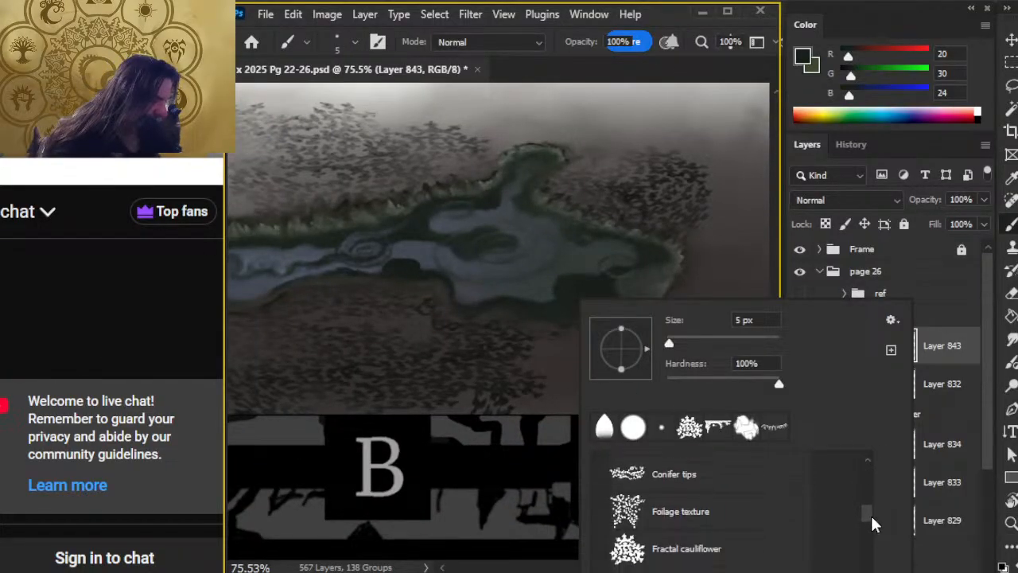
left_click(698, 465)
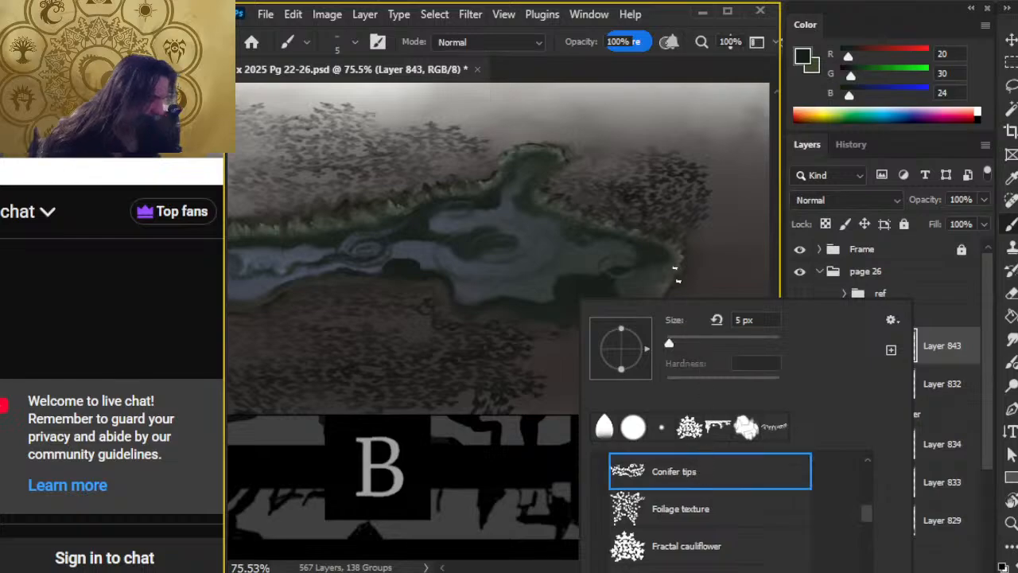
left_click(669, 84)
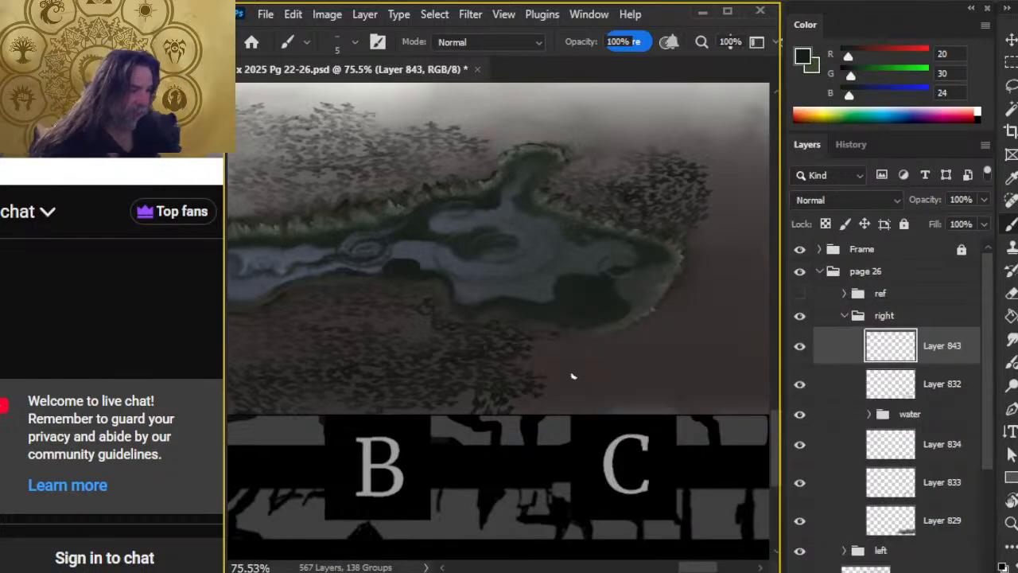
key("bracketright")
key("bracketright")
key("bracketright")
key("bracketright")
Paint a broad mass of dark green foliage on Layer 843, across the ground below the pond's right end
mouse_move(568, 377)
left_mouse_down()
mouse_move(612, 372)
mouse_move(623, 365)
mouse_move(575, 363)
mouse_move(611, 357)
mouse_move(658, 370)
mouse_move(607, 402)
mouse_move(555, 397)
mouse_move(680, 383)
mouse_move(551, 393)
mouse_move(654, 349)
mouse_move(695, 344)
mouse_move(543, 369)
mouse_move(489, 393)
mouse_move(519, 416)
mouse_move(567, 408)
mouse_move(502, 363)
mouse_move(464, 386)
mouse_move(476, 404)
mouse_move(600, 424)
mouse_move(572, 388)
mouse_move(614, 341)
mouse_move(645, 346)
mouse_move(690, 328)
mouse_move(705, 357)
left_mouse_up()
left_click_drag(690, 433, 596, 408)
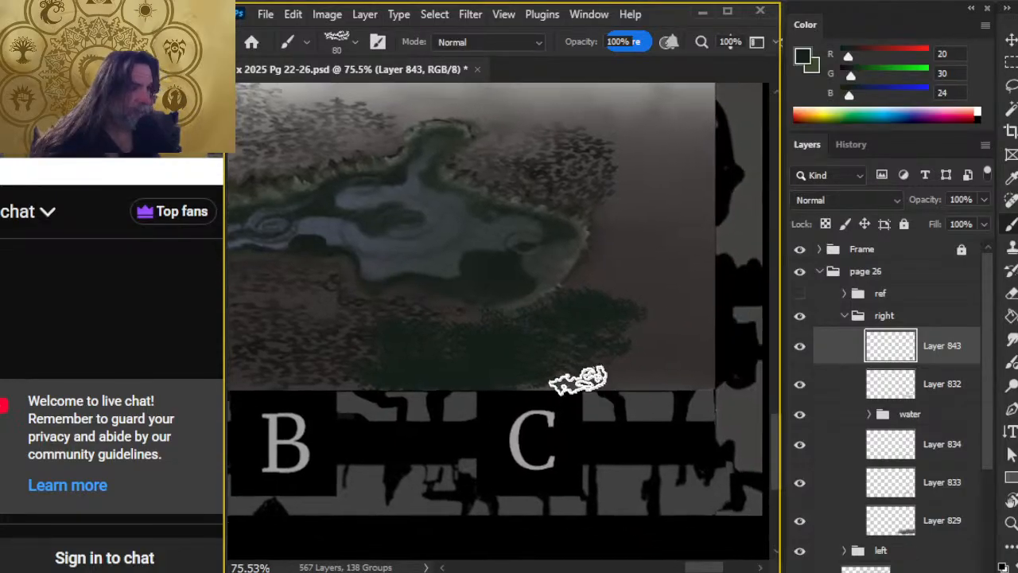
mouse_move(537, 355)
left_mouse_down()
mouse_move(599, 358)
mouse_move(579, 381)
mouse_move(613, 360)
mouse_move(600, 299)
mouse_move(622, 312)
mouse_move(582, 332)
mouse_move(604, 310)
mouse_move(597, 289)
mouse_move(628, 291)
mouse_move(643, 343)
mouse_move(650, 308)
mouse_move(676, 303)
mouse_move(602, 297)
mouse_move(654, 329)
mouse_move(602, 357)
mouse_move(637, 360)
left_mouse_up()
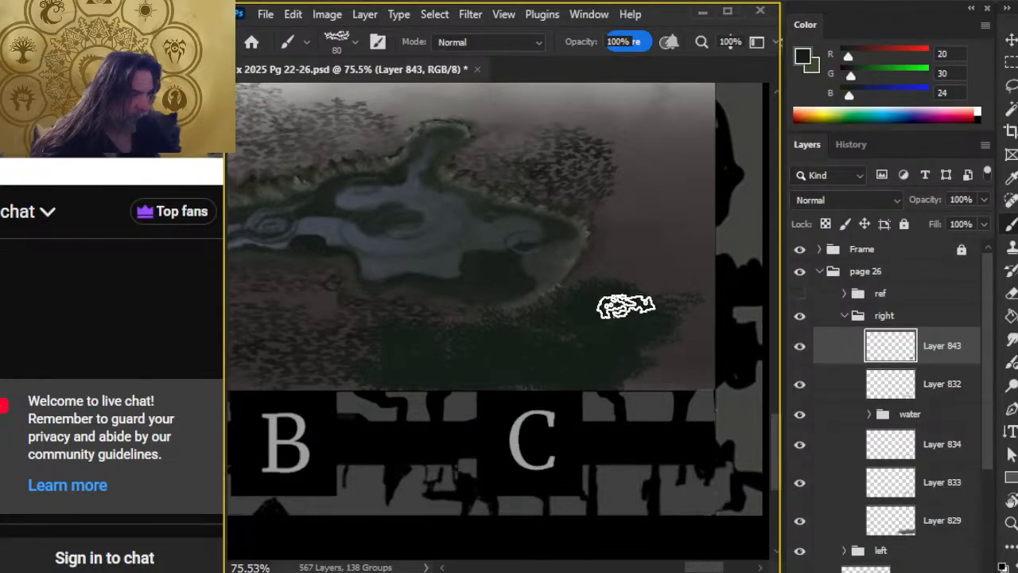
left_click_drag(575, 393, 645, 391)
mouse_move(522, 338)
left_mouse_down()
mouse_move(486, 377)
mouse_move(453, 378)
mouse_move(497, 390)
mouse_move(491, 312)
mouse_move(574, 324)
mouse_move(591, 339)
mouse_move(529, 318)
mouse_move(691, 316)
mouse_move(541, 470)
left_mouse_up()
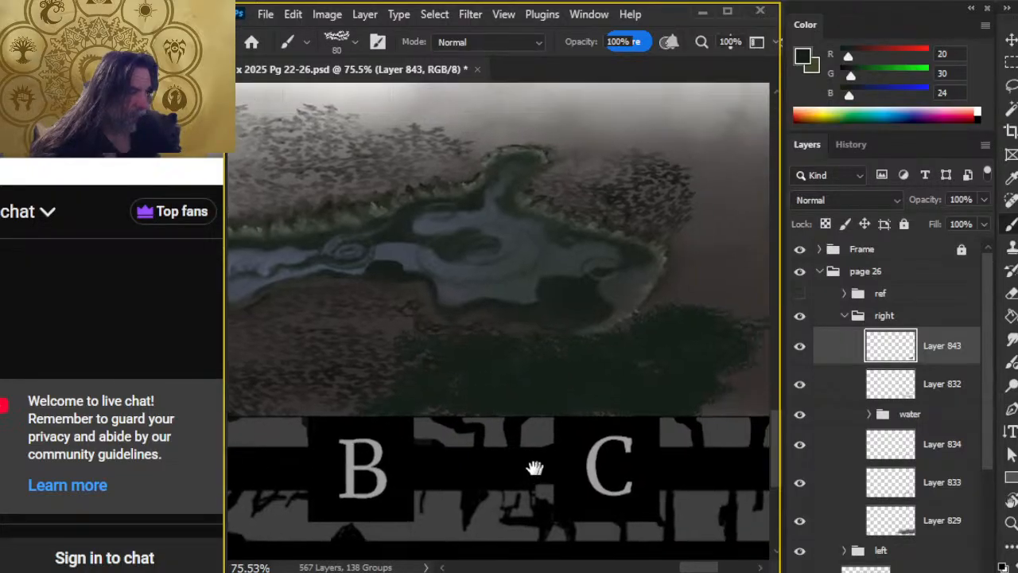
mouse_move(641, 336)
left_mouse_down()
mouse_move(681, 326)
mouse_move(671, 349)
mouse_move(650, 329)
mouse_move(688, 336)
mouse_move(646, 334)
left_mouse_up()
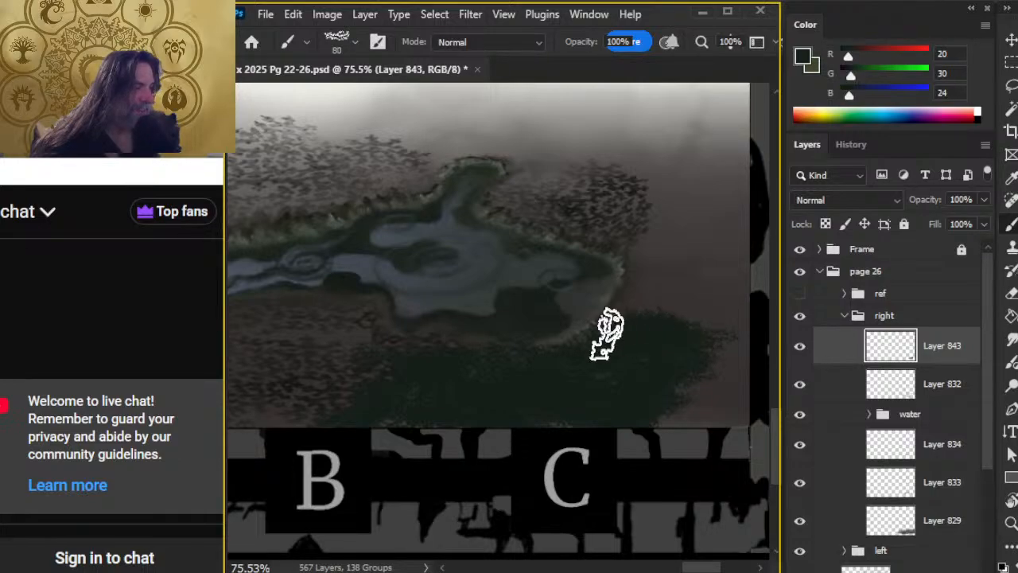
Soften the new dark green foliage with the Eraser, using the 60 px Conifer tips brush at 20% opacity
key("e")
right_click(624, 278)
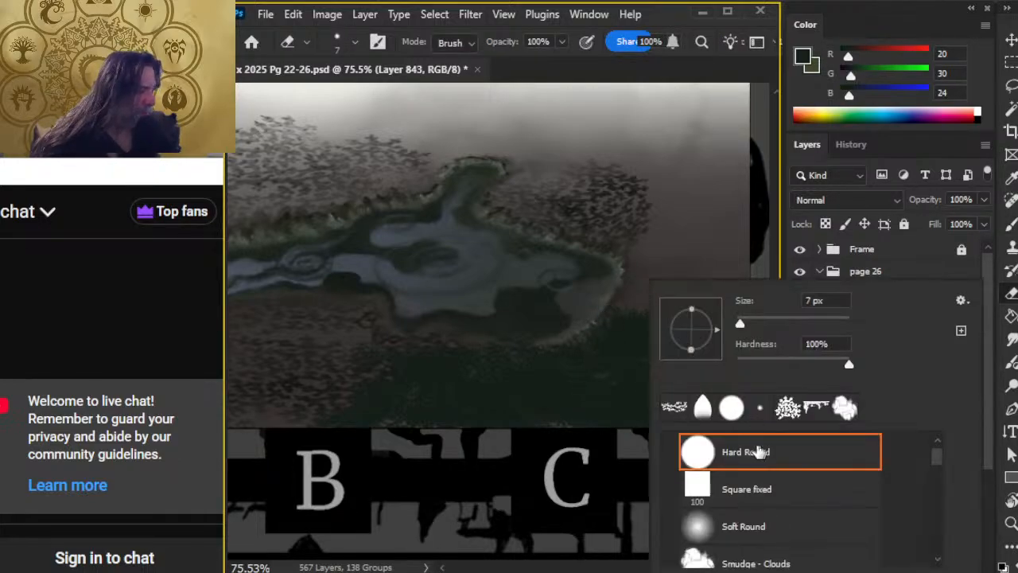
left_click(702, 410)
key("Return")
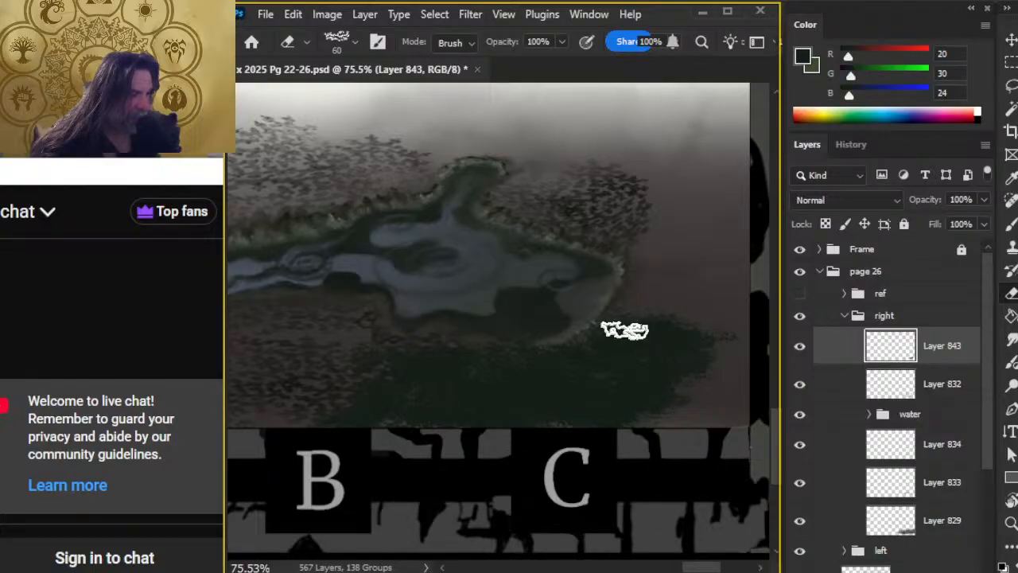
key("2")
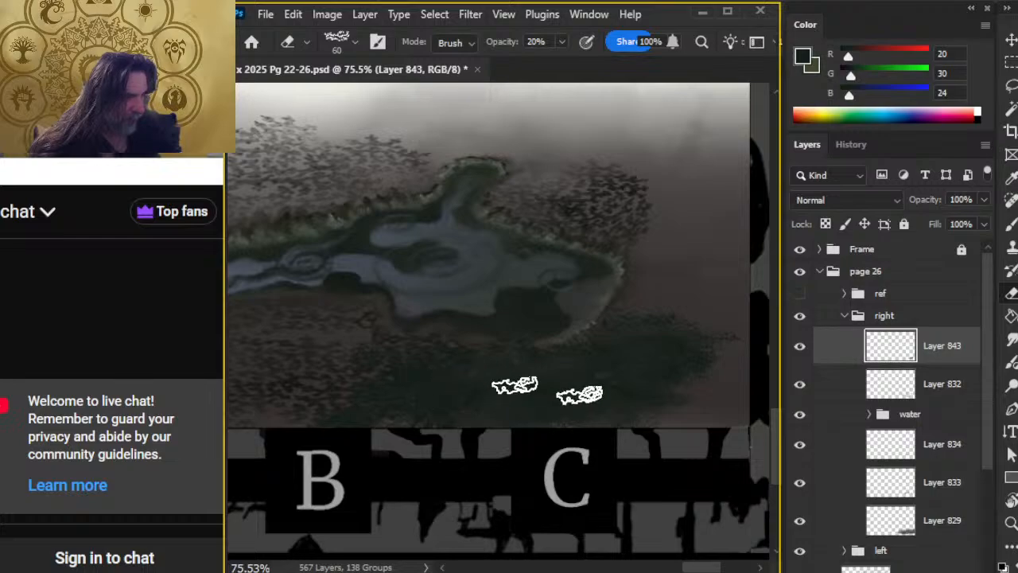
Paint a second dark green foliage patch on the ground below the pond's left end and lightly erase into it
left_click_drag(427, 422, 716, 473)
left_click_drag(481, 428, 580, 444)
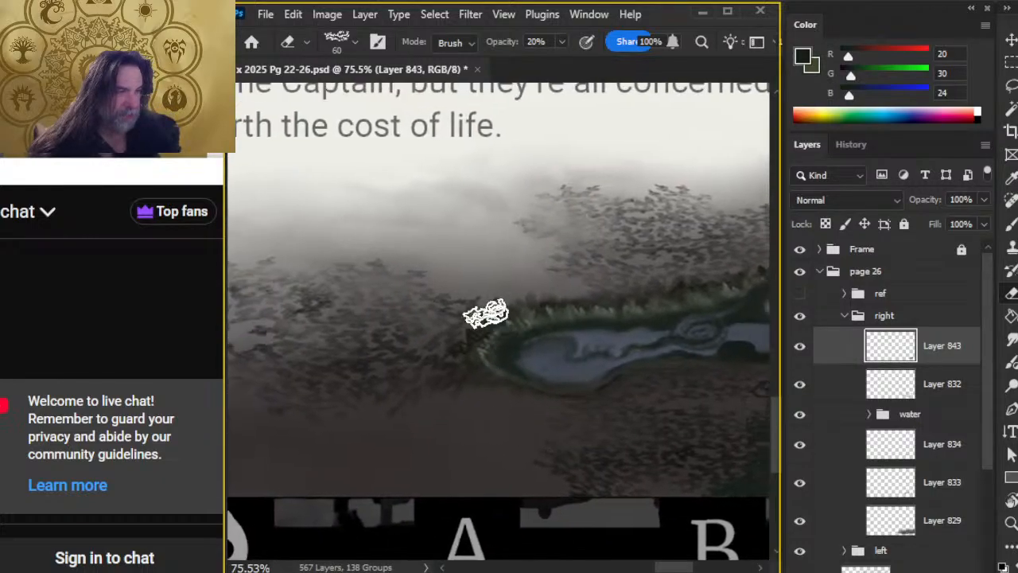
key("b")
mouse_move(372, 420)
left_mouse_down()
mouse_move(433, 424)
mouse_move(415, 401)
mouse_move(353, 407)
mouse_move(421, 410)
mouse_move(309, 424)
mouse_move(440, 448)
mouse_move(448, 403)
mouse_move(391, 394)
mouse_move(467, 403)
mouse_move(405, 389)
mouse_move(428, 418)
mouse_move(319, 447)
mouse_move(510, 428)
mouse_move(518, 412)
mouse_move(509, 408)
mouse_move(461, 428)
mouse_move(476, 450)
mouse_move(552, 429)
mouse_move(365, 452)
mouse_move(367, 412)
mouse_move(329, 400)
mouse_move(343, 391)
mouse_move(335, 386)
mouse_move(316, 387)
mouse_move(393, 393)
mouse_move(442, 444)
mouse_move(306, 389)
mouse_move(393, 389)
mouse_move(313, 379)
mouse_move(494, 403)
mouse_move(274, 435)
mouse_move(360, 465)
mouse_move(284, 435)
mouse_move(399, 458)
mouse_move(496, 460)
mouse_move(278, 429)
mouse_move(476, 450)
mouse_move(413, 409)
mouse_move(563, 448)
left_mouse_up()
key("e")
key("z")
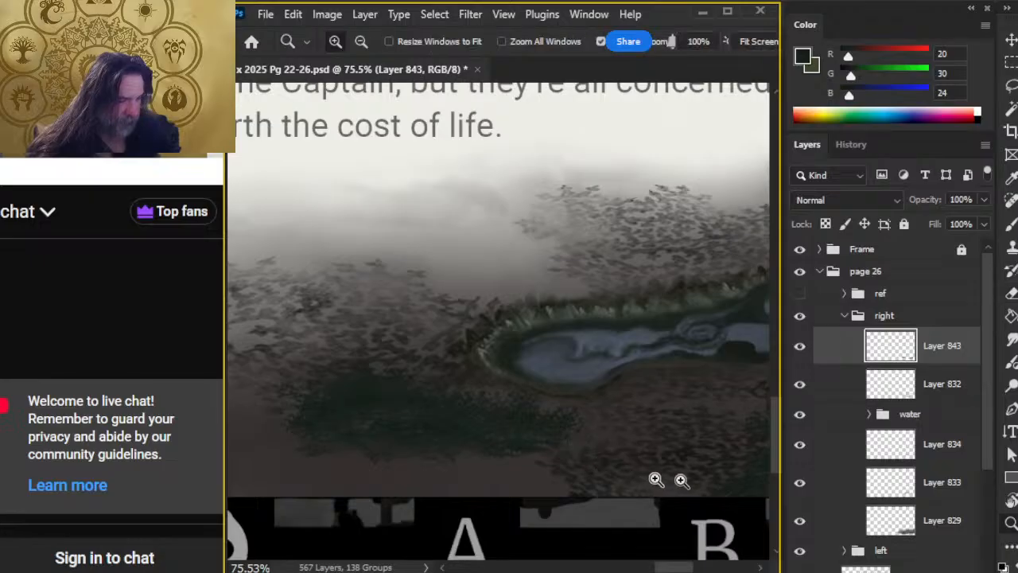
left_click_drag(662, 474, 487, 413)
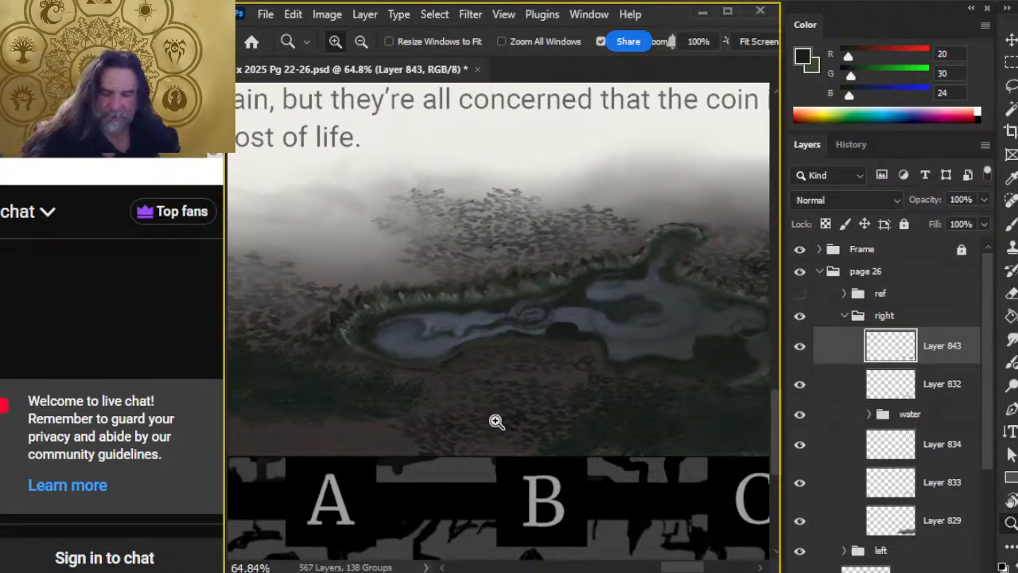
key("e")
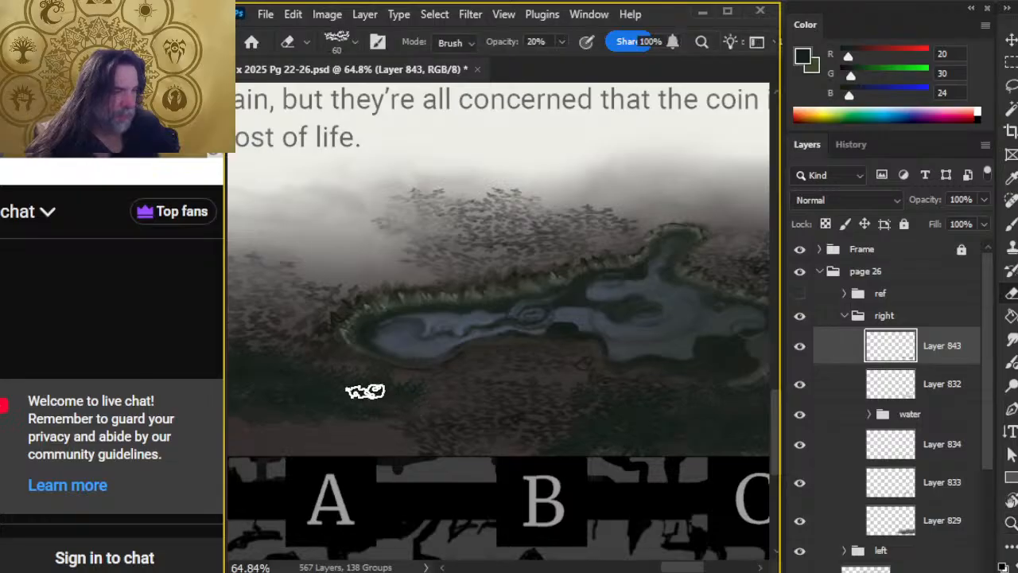
Extend the left foliage patch outward with Conifer tips strokes and soften the additions with the 20% Eraser
left_click_drag(483, 393, 594, 389)
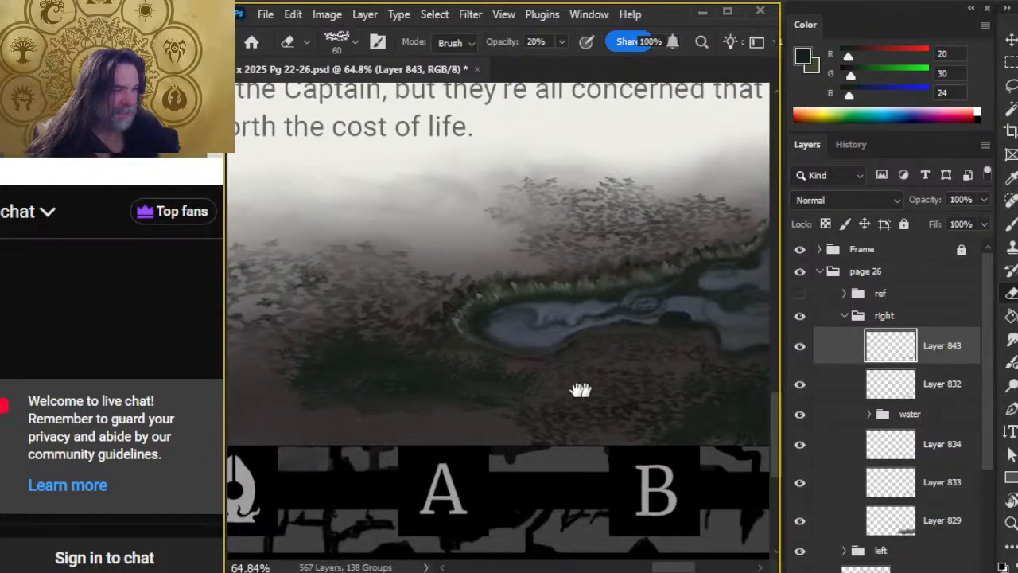
left_click_drag(409, 429, 544, 421)
key("b")
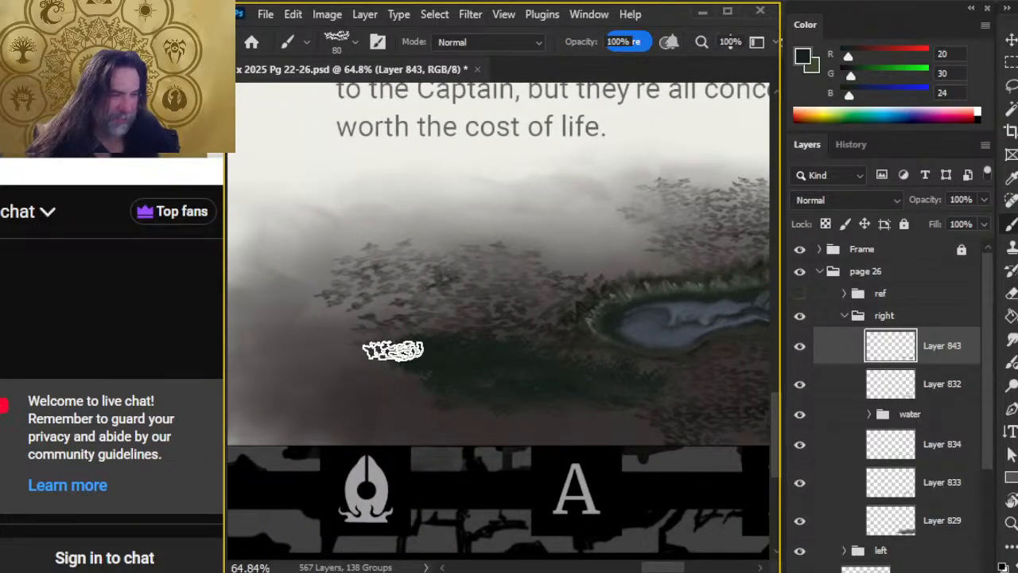
key("e")
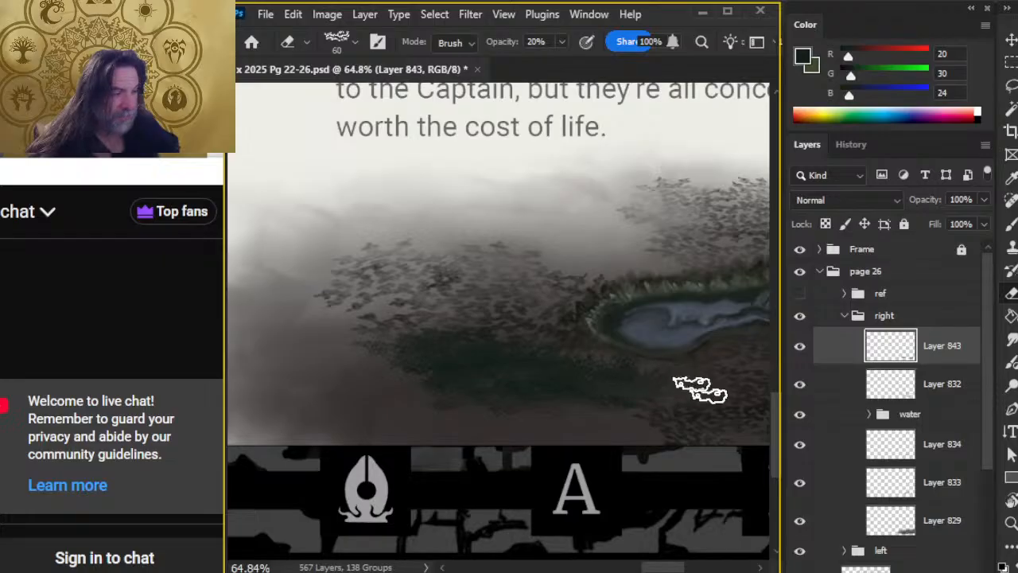
key("b")
mouse_move(399, 393)
left_mouse_down()
mouse_move(381, 369)
mouse_move(347, 368)
mouse_move(405, 374)
mouse_move(437, 403)
mouse_move(498, 408)
mouse_move(549, 402)
mouse_move(567, 375)
left_mouse_up()
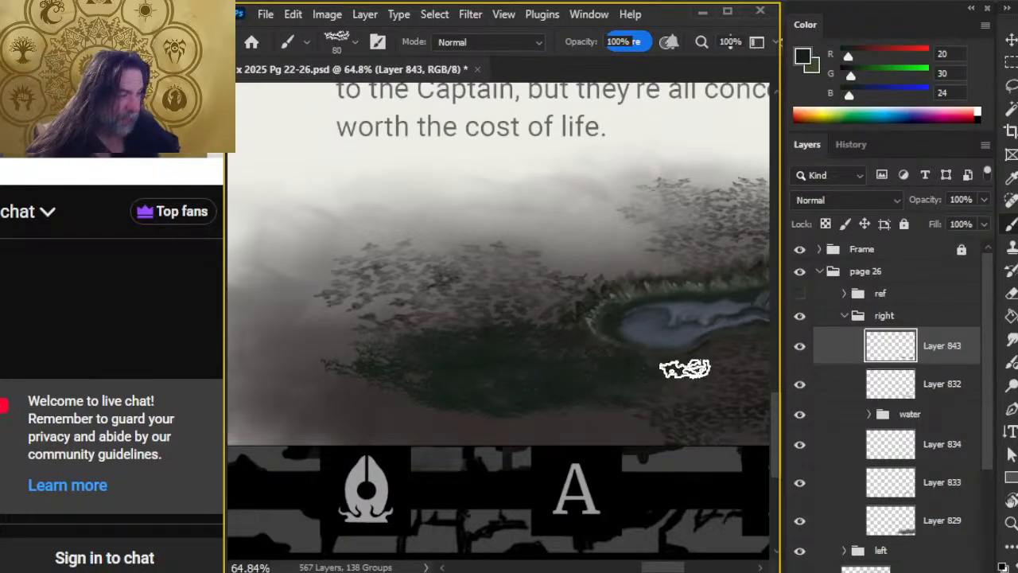
key("e")
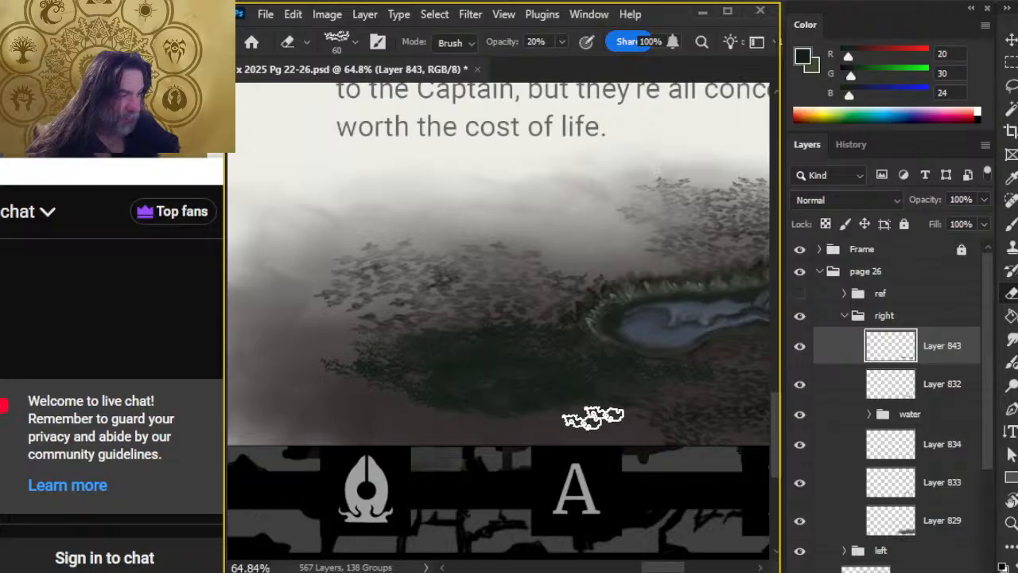
Build up the left foliage patch's outer tip and upper edge, fading the strokes into the ground with the Eraser
key("b")
mouse_move(382, 359)
left_mouse_down()
mouse_move(353, 356)
mouse_move(488, 350)
left_mouse_up()
key("e")
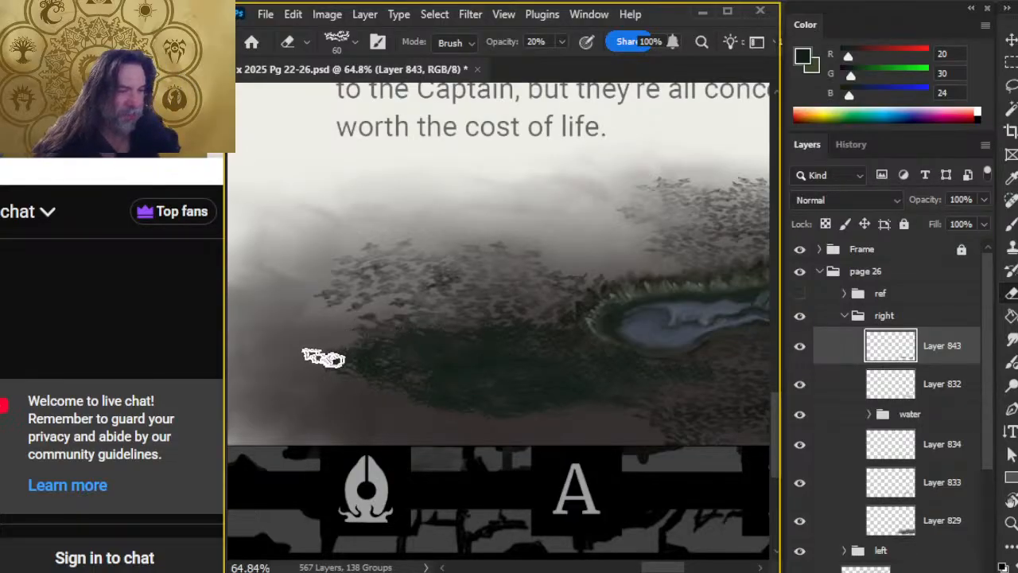
key("b")
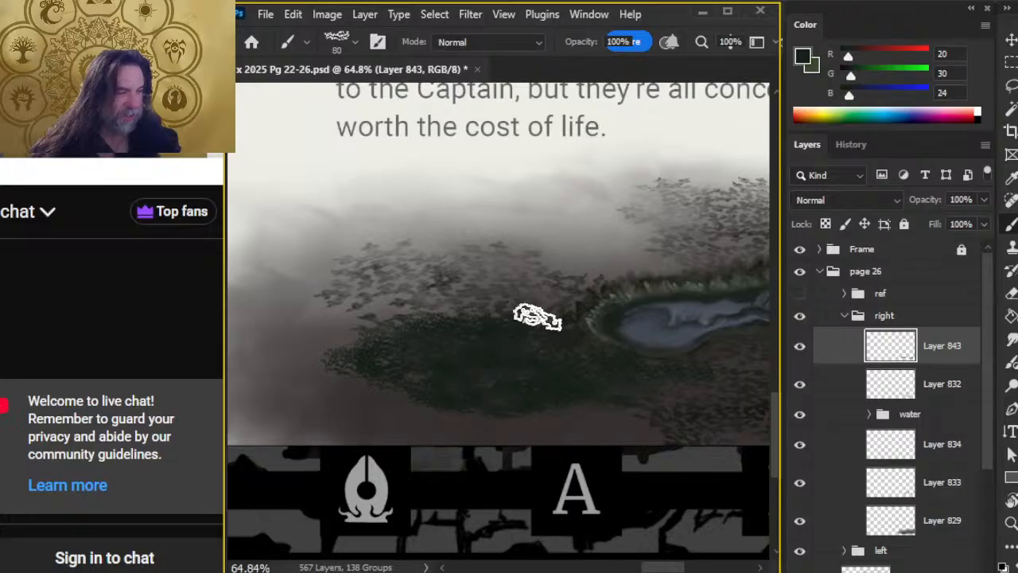
key("e")
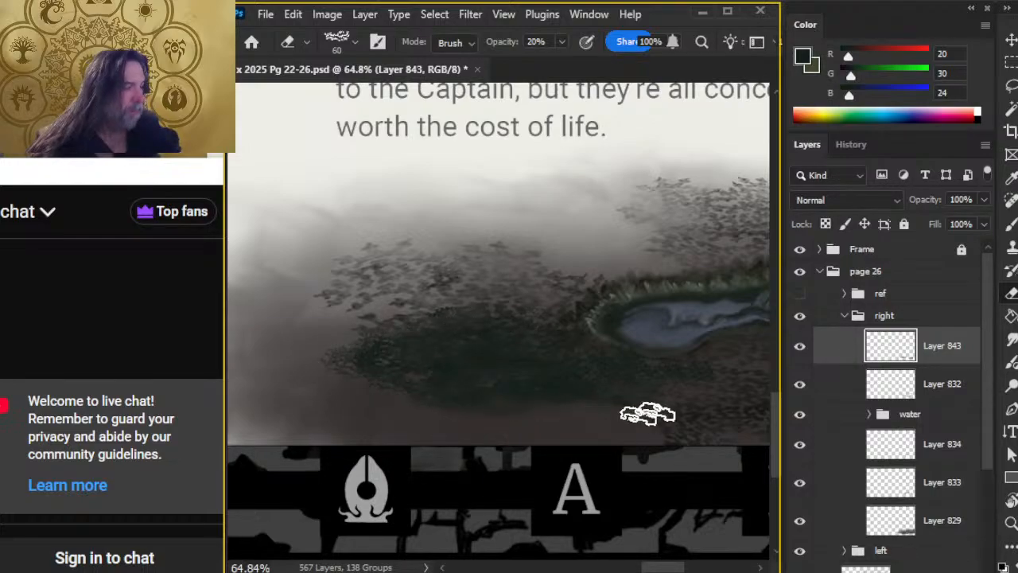
Paint a dark green foliage clump on the bank above the pond's left end and fade it with the Eraser
key("z")
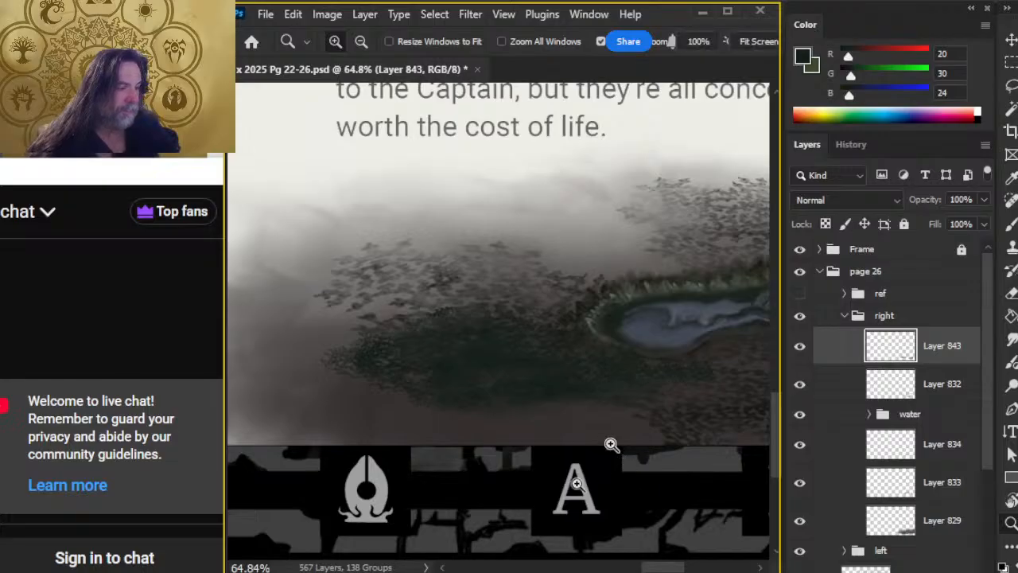
left_click(642, 487, "alt")
left_click(641, 487, "alt")
left_click_drag(538, 488, 432, 375)
key("e")
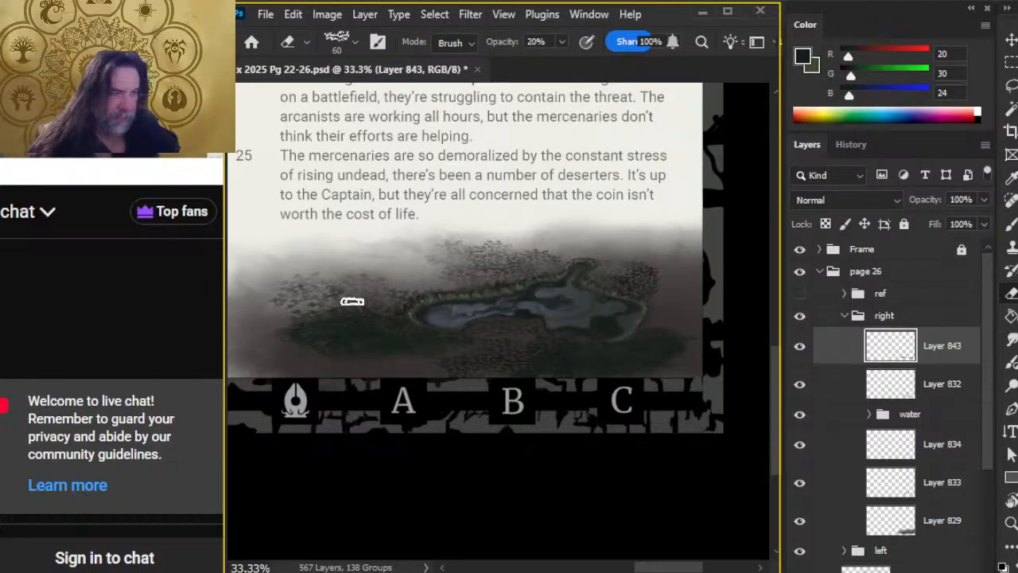
key("b")
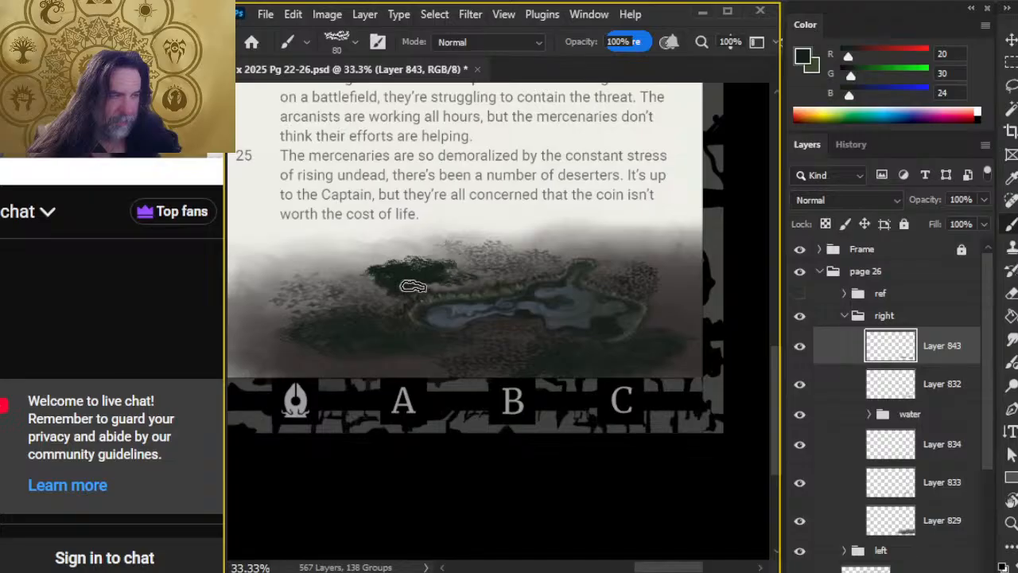
key("e")
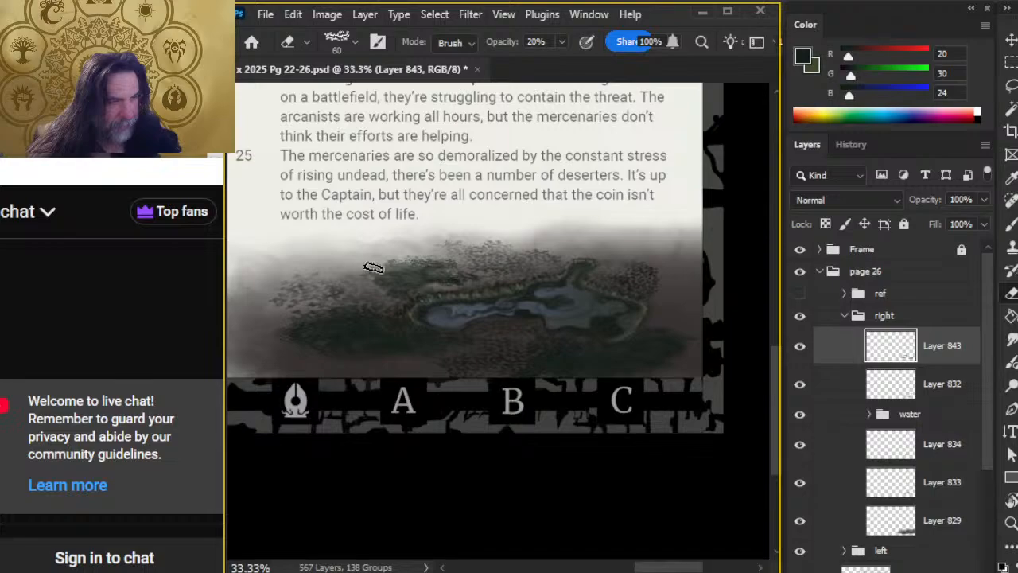
Add a new layer, paint darker foliage over the clump behind the pond's left end, and soften it by erasing
key("b")
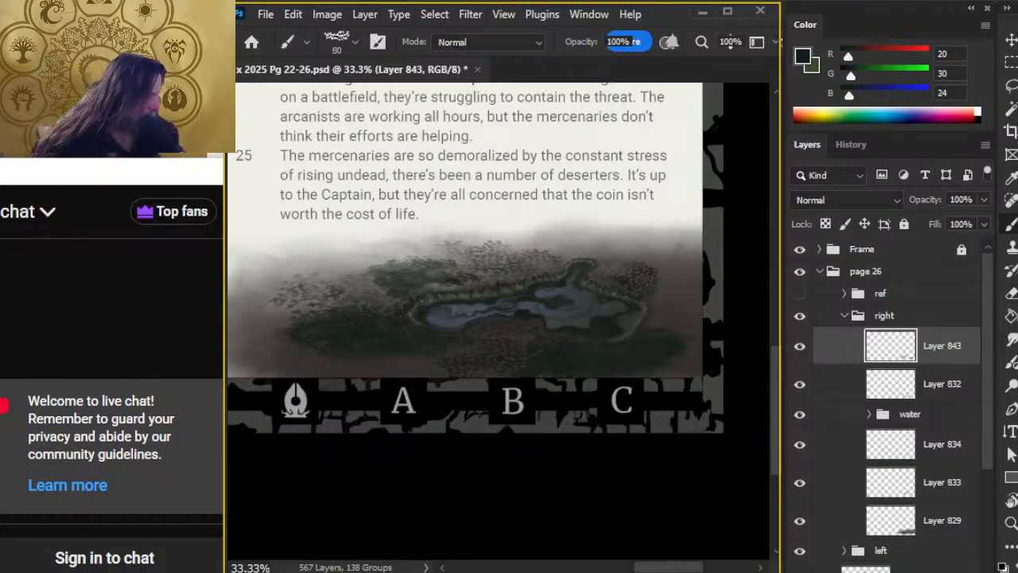
key("ctrl+shift+alt+n")
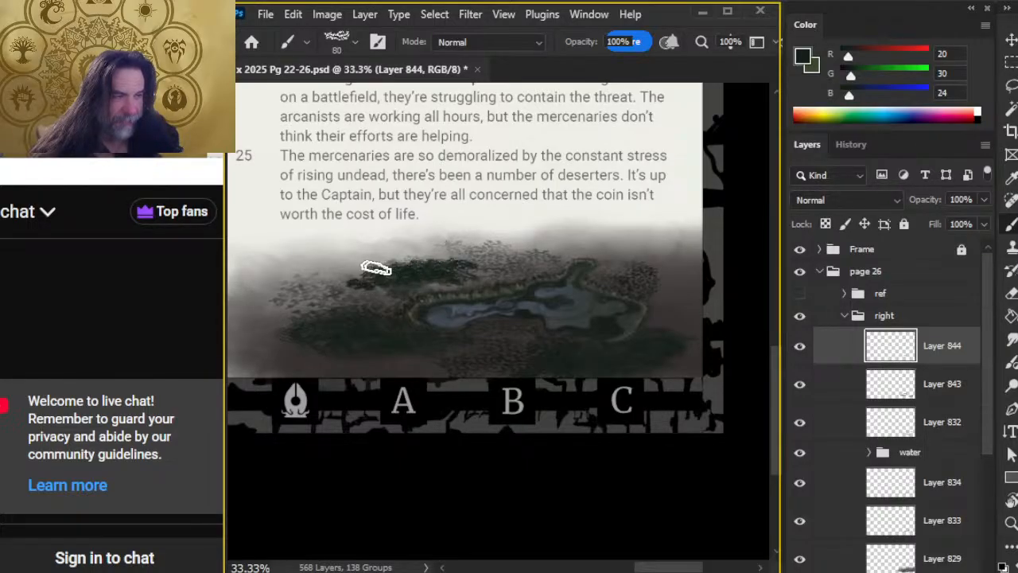
key("e")
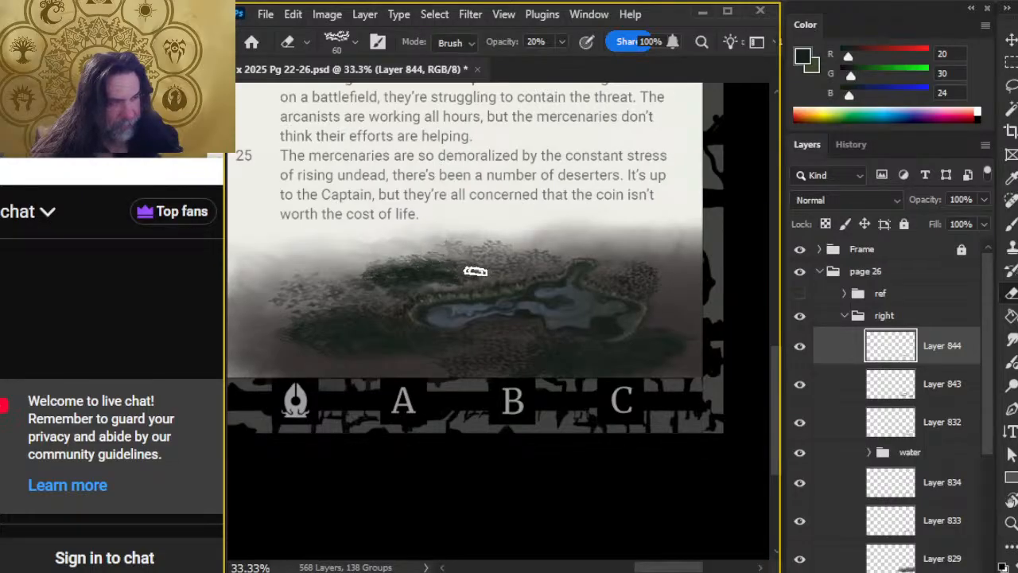
Lower the opacity of Layer 844 to 15%
left_click(984, 225)
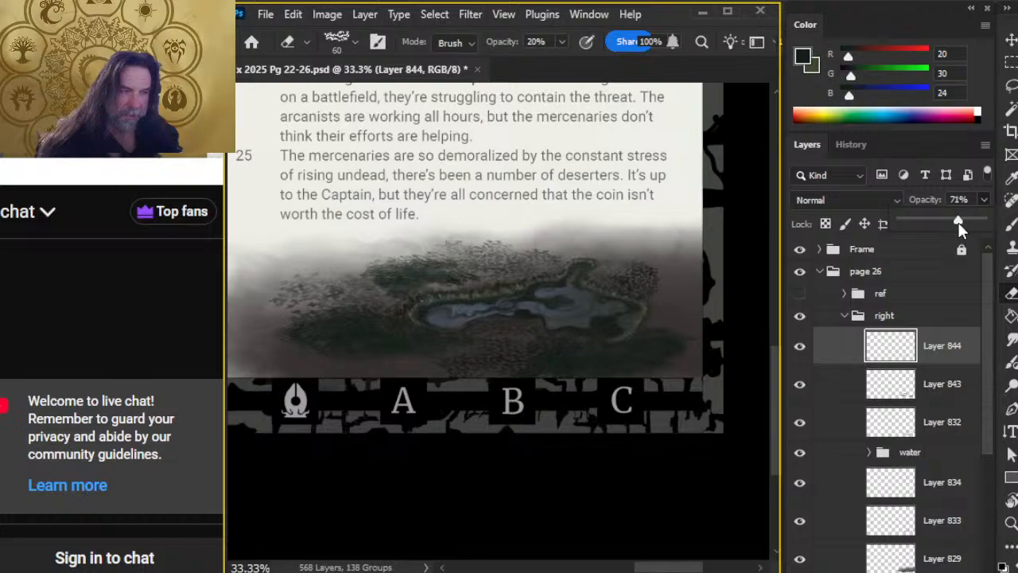
left_click_drag(932, 223, 913, 227)
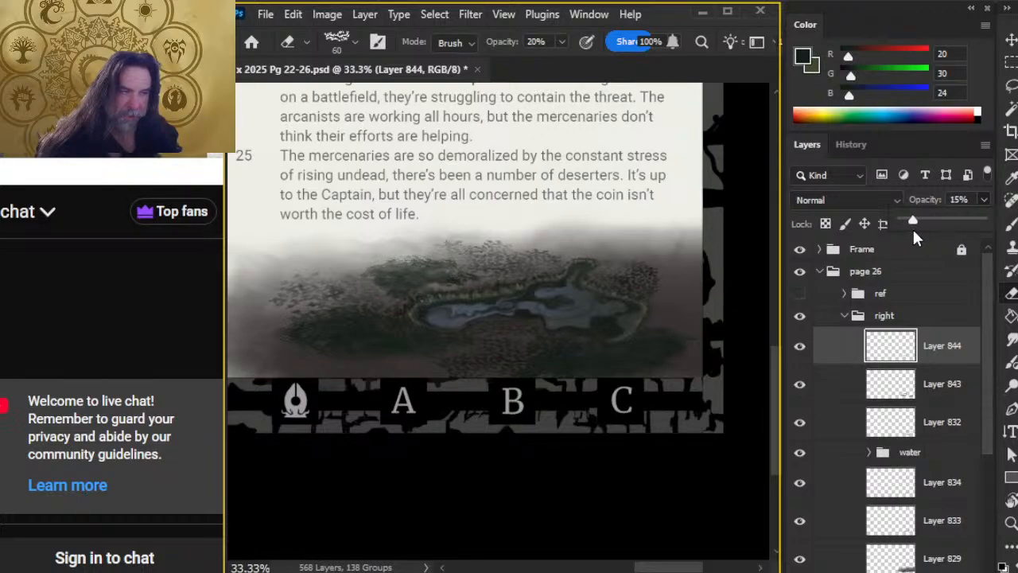
left_click(851, 366)
Paint dark green foliage on Layer 843 above the pond's right end and blend it in with the Eraser
left_click(835, 398)
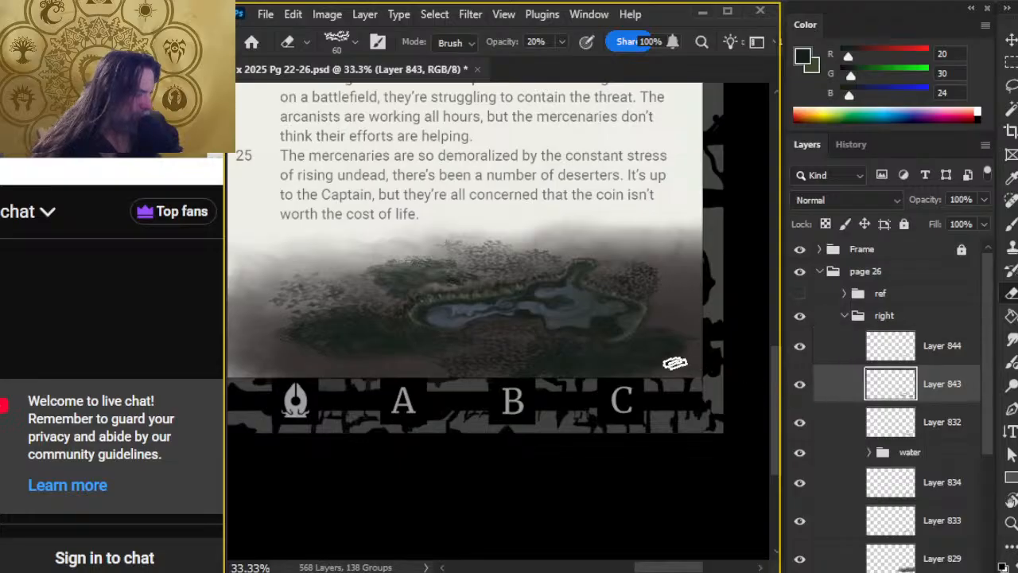
key("b")
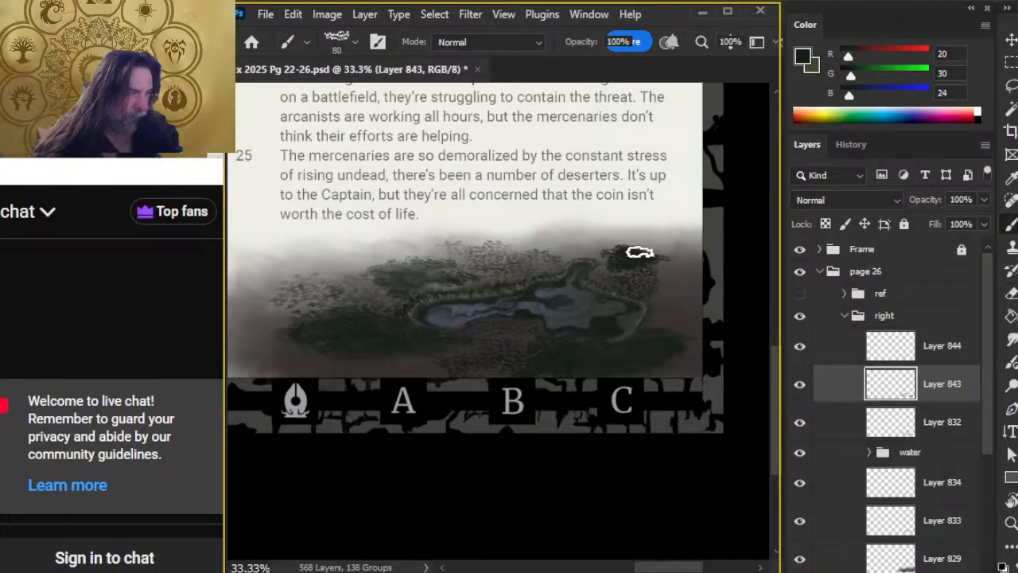
key("e")
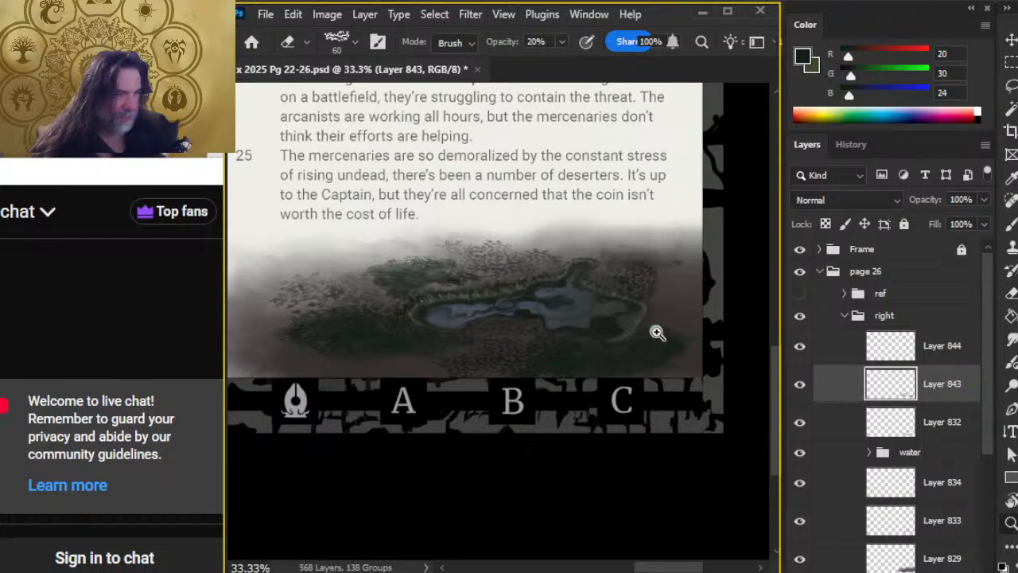
key("z")
left_click_drag(659, 371, 466, 404)
mouse_move(343, 391)
left_mouse_down()
mouse_move(527, 354)
mouse_move(572, 509)
left_mouse_up()
left_click_drag(598, 275, 584, 512)
left_click_drag(589, 438, 533, 388)
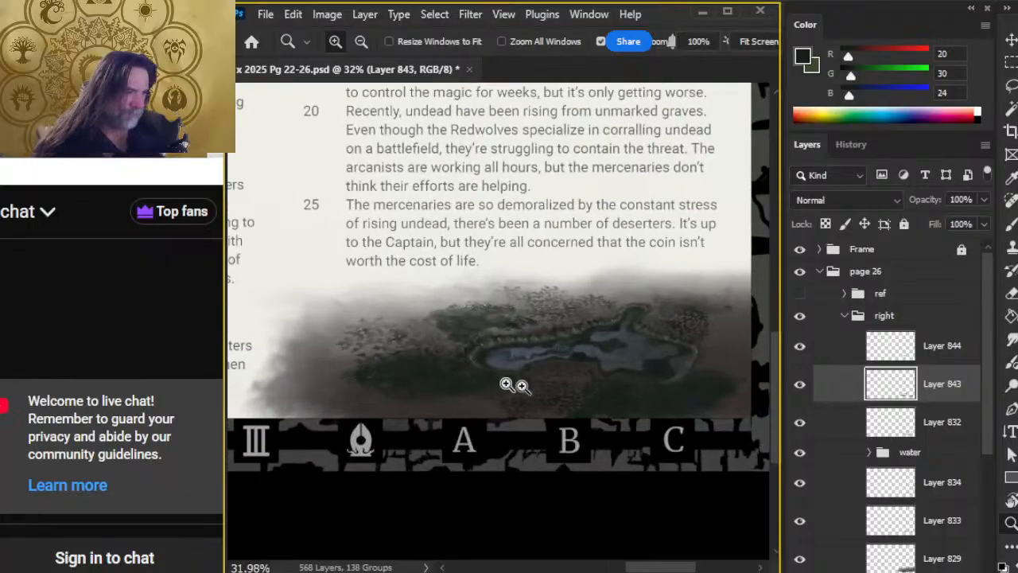
Merge Layer 844 down into Layer 843
mouse_move(433, 381)
left_mouse_down()
mouse_move(464, 358)
mouse_move(470, 311)
left_mouse_up()
key("e")
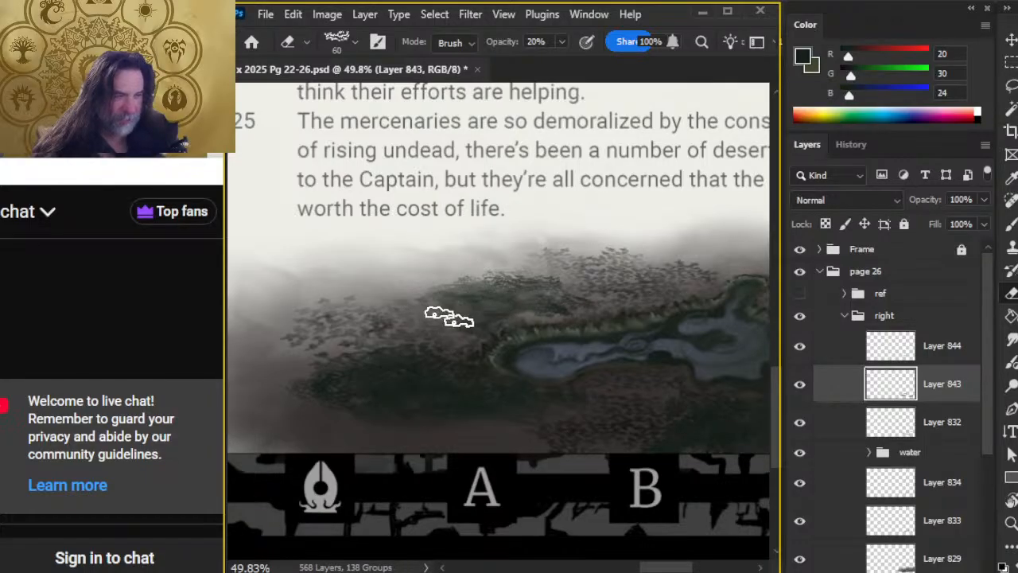
left_click(950, 360)
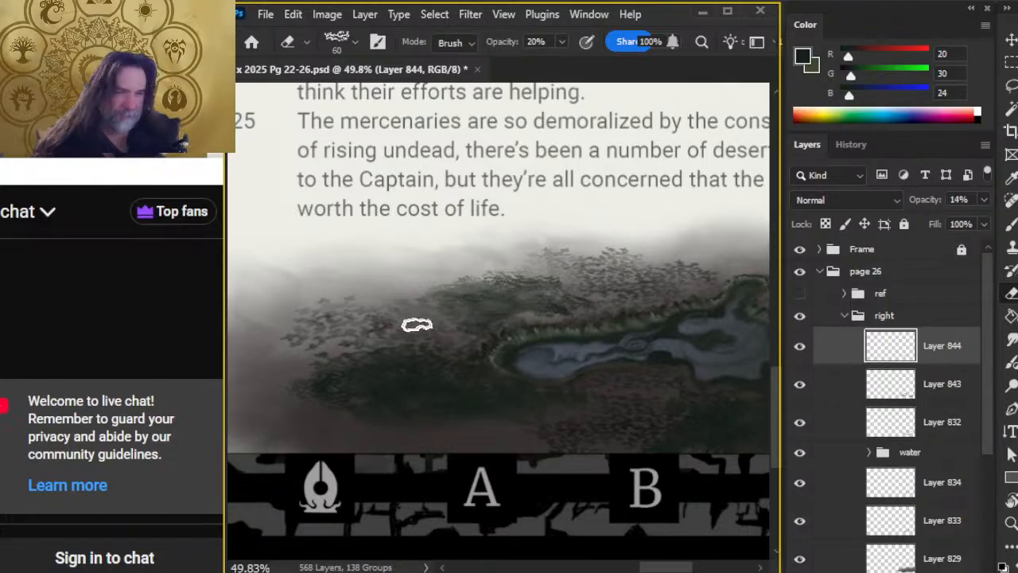
right_click(950, 394)
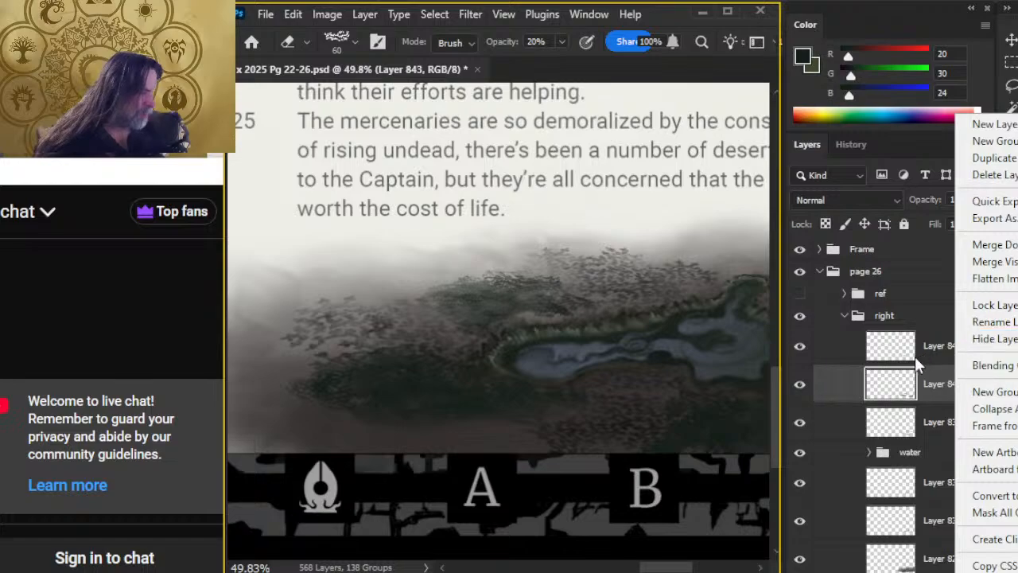
right_click(927, 349)
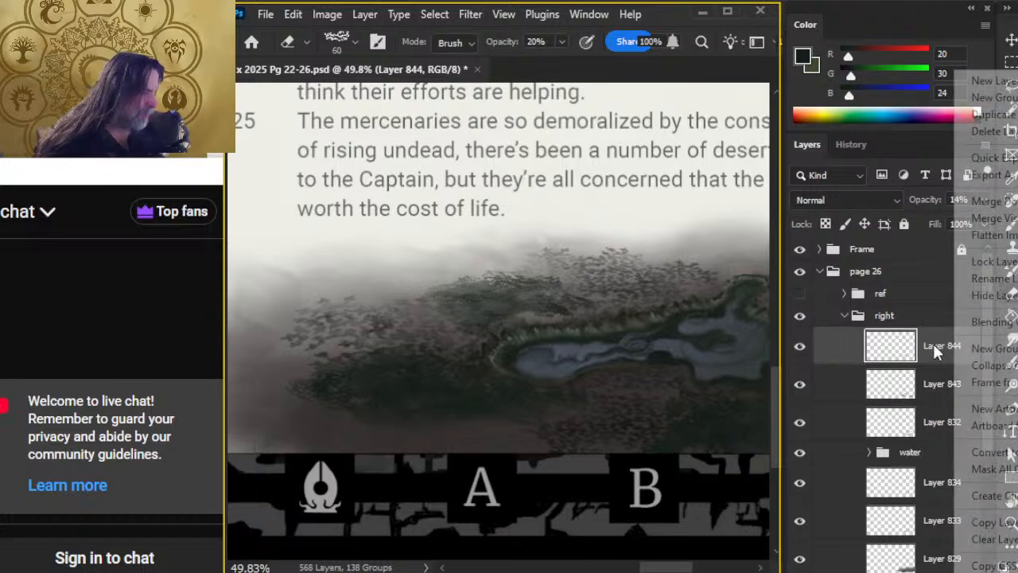
left_click(994, 201)
Paint dark green foliage over the pale leaves on the bank left of the pond and fade it with the Eraser
left_click_drag(480, 411, 550, 374)
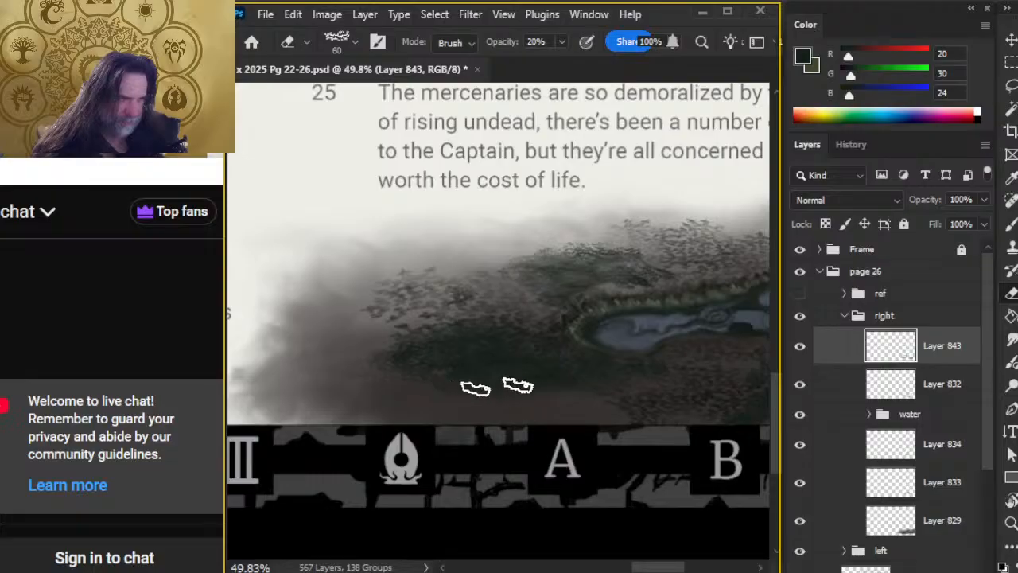
key("b")
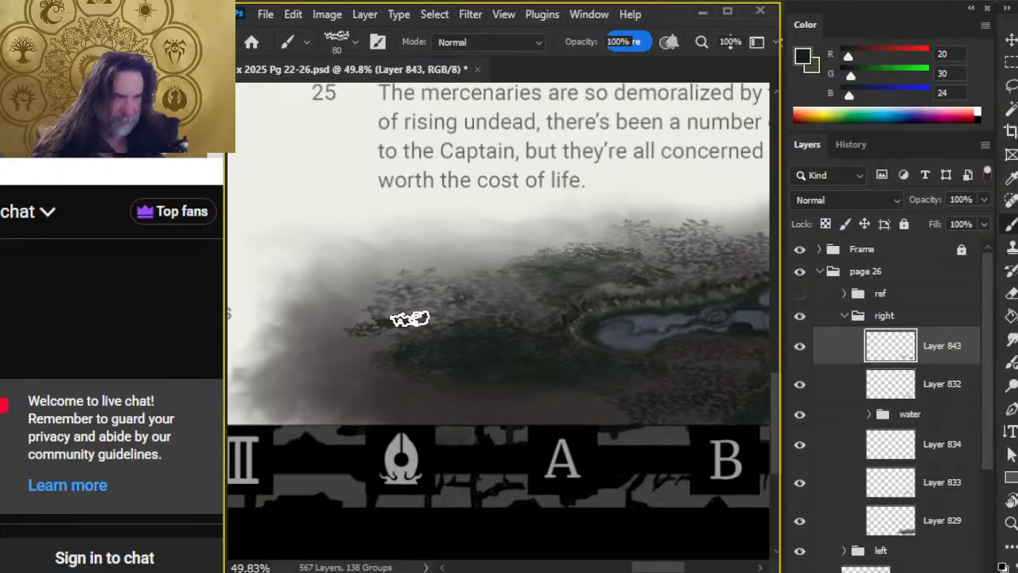
left_click_drag(338, 308, 420, 288)
key("e")
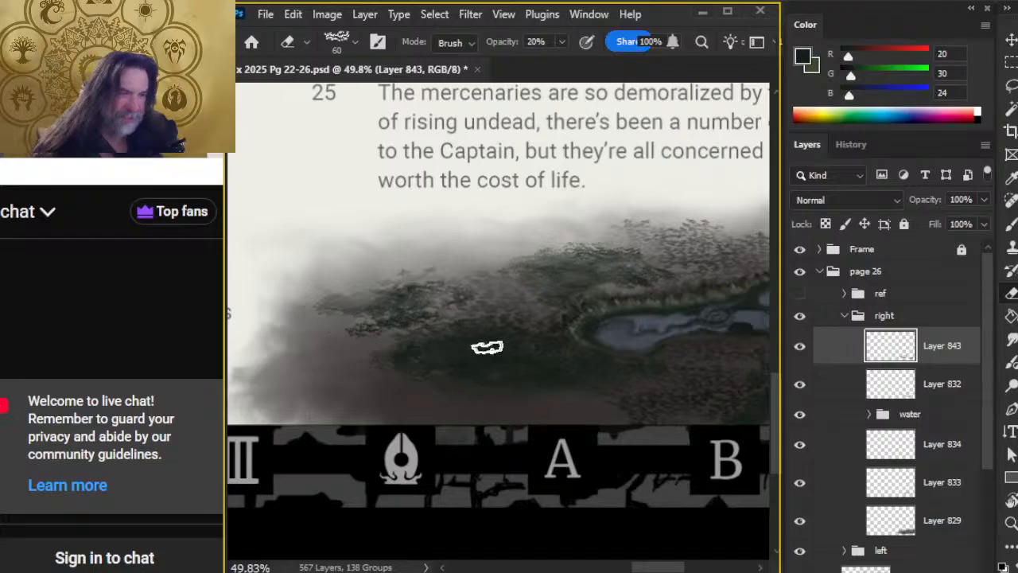
key("b")
mouse_move(462, 271)
left_mouse_down()
mouse_move(481, 276)
mouse_move(454, 275)
mouse_move(499, 289)
mouse_move(448, 265)
mouse_move(468, 278)
mouse_move(468, 266)
left_mouse_up()
key("e")
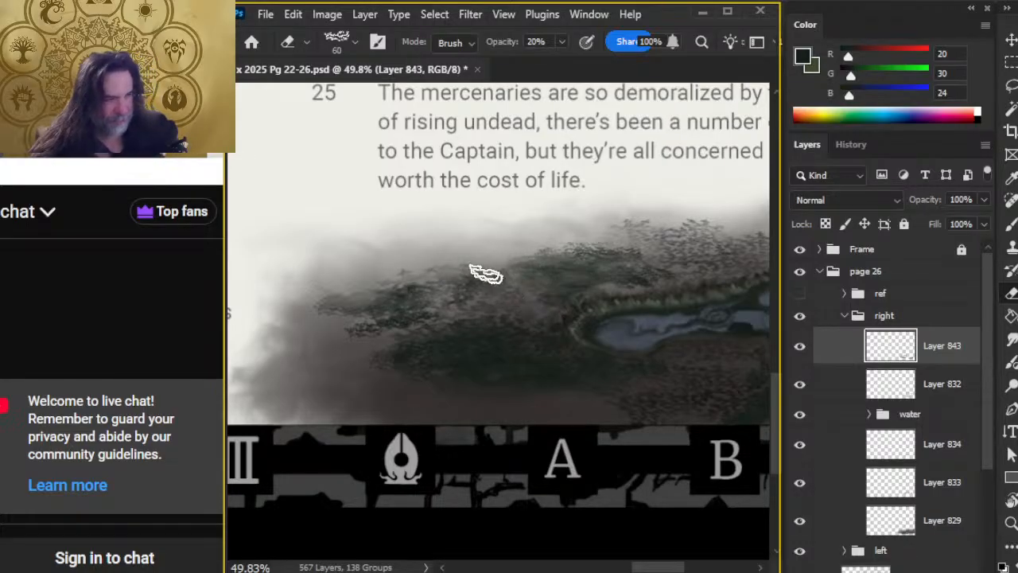
Paint dark green foliage along the bank behind the pond's middle up to its upper inlet, softening it with the 20% Eraser
left_click_drag(684, 350, 513, 376)
key("b")
mouse_move(529, 262)
left_mouse_down()
mouse_move(607, 262)
mouse_move(570, 261)
mouse_move(606, 264)
mouse_move(584, 281)
mouse_move(641, 264)
mouse_move(526, 247)
mouse_move(541, 240)
mouse_move(490, 272)
mouse_move(554, 246)
mouse_move(528, 248)
mouse_move(526, 263)
mouse_move(564, 279)
mouse_move(556, 270)
mouse_move(589, 262)
mouse_move(524, 250)
mouse_move(558, 240)
mouse_move(545, 250)
mouse_move(522, 245)
mouse_move(587, 245)
mouse_move(481, 264)
mouse_move(550, 249)
mouse_move(479, 256)
mouse_move(595, 237)
mouse_move(506, 267)
mouse_move(521, 273)
mouse_move(590, 264)
mouse_move(519, 260)
mouse_move(539, 255)
mouse_move(630, 252)
mouse_move(627, 268)
mouse_move(589, 284)
mouse_move(623, 273)
mouse_move(534, 287)
mouse_move(568, 291)
left_mouse_up()
key("e")
key("b")
key("e")
key("b")
key("e")
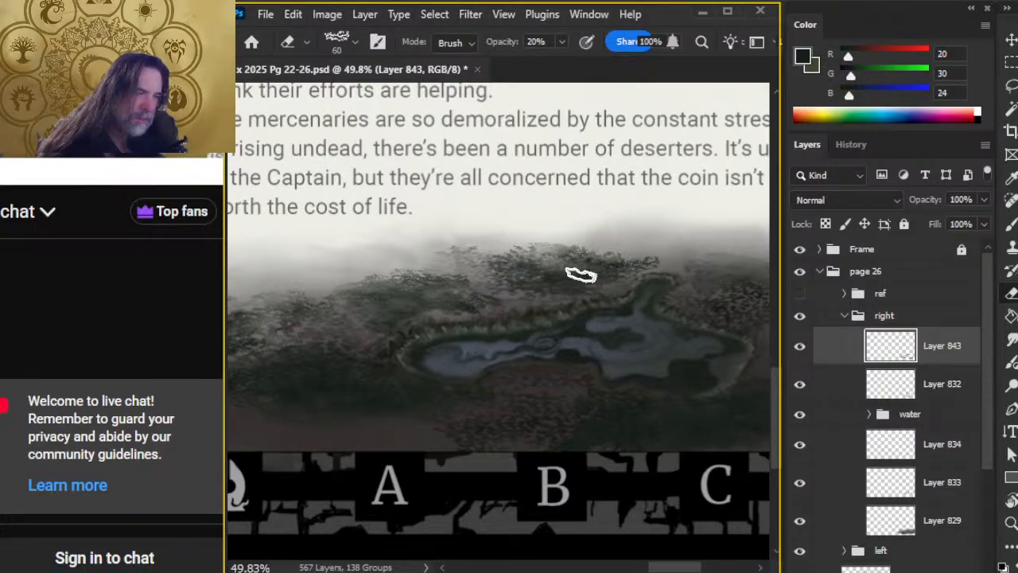
key("b")
key("e")
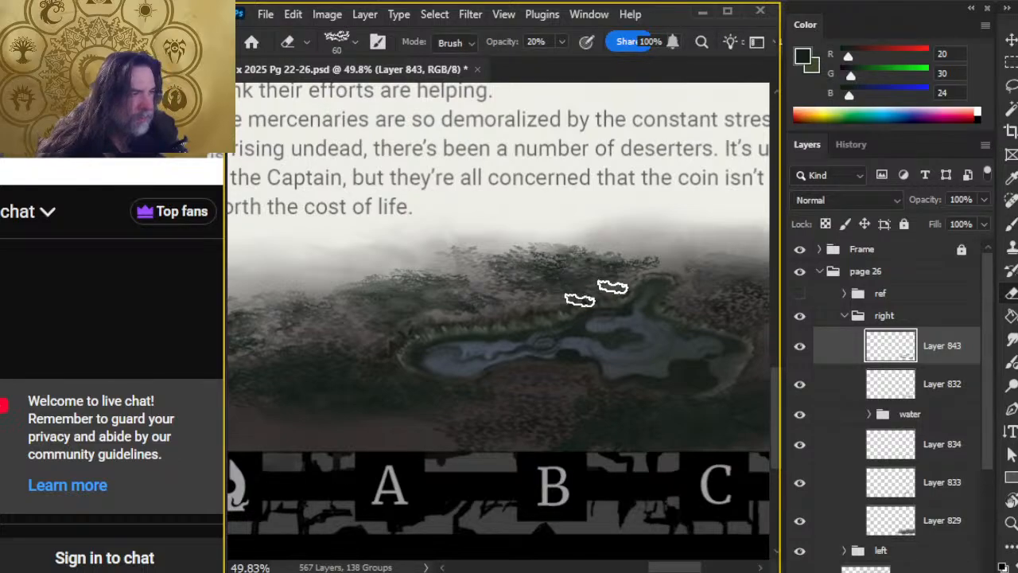
key("b")
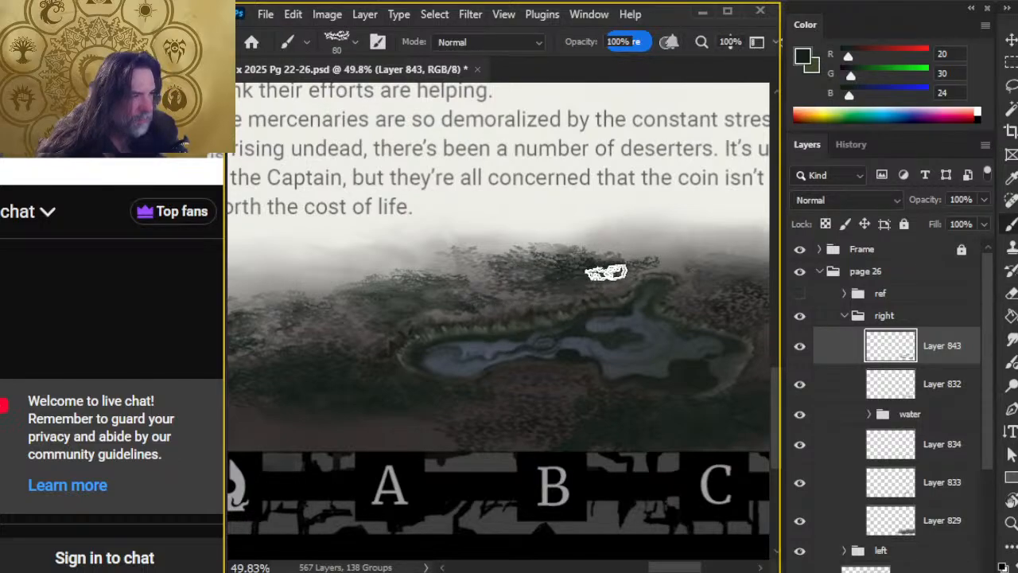
key("e")
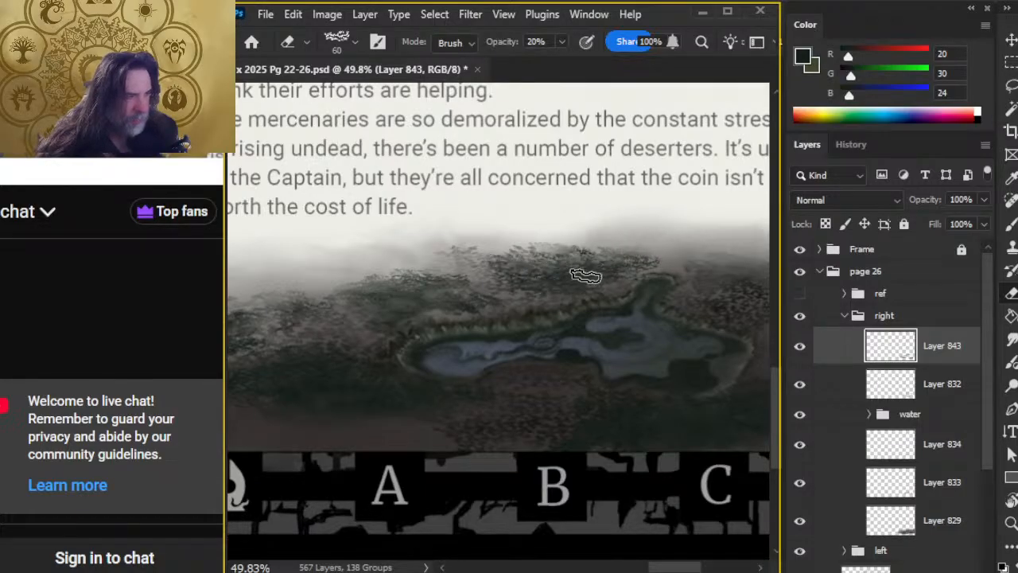
Paint a dark foliage clump between the pond's right end and the page edge and blend it with the Eraser
key("z")
left_click_drag(637, 412, 578, 410)
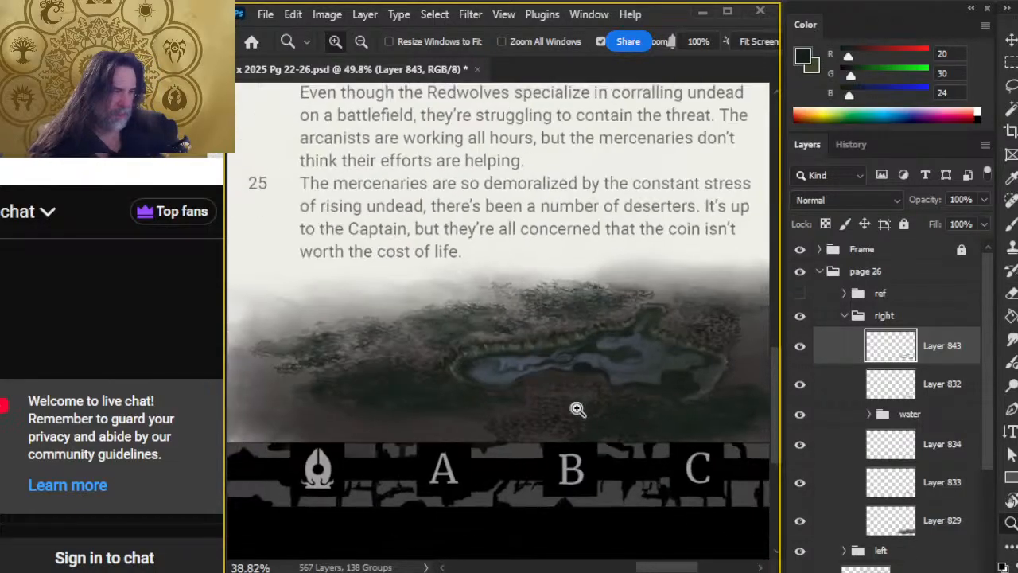
left_click_drag(624, 444, 465, 423)
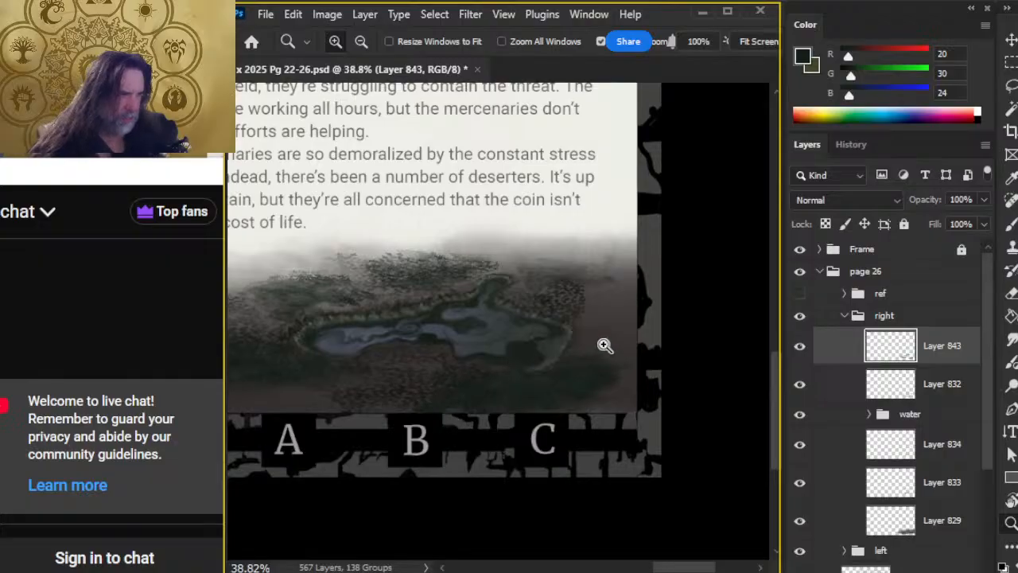
key("b")
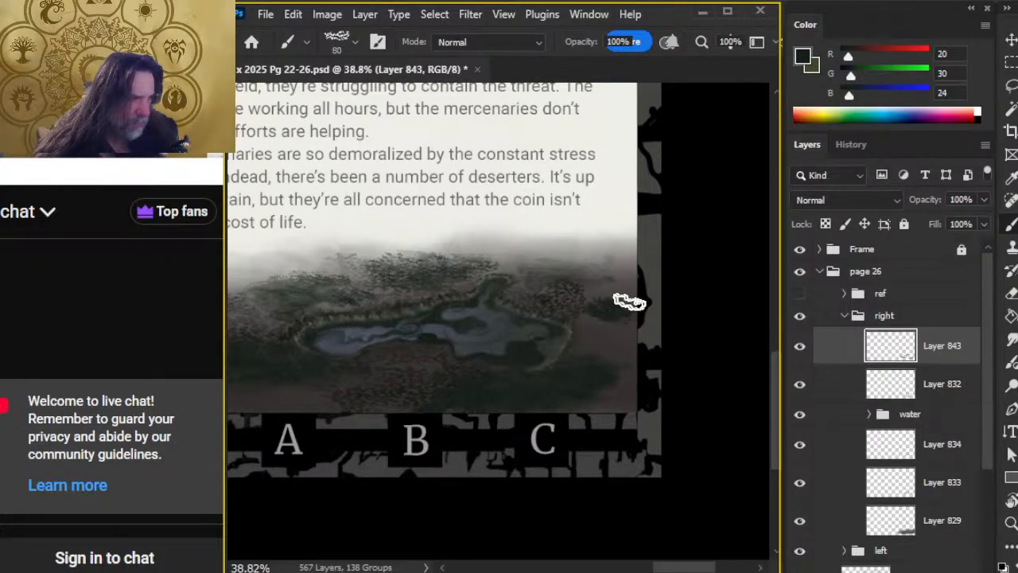
key("e")
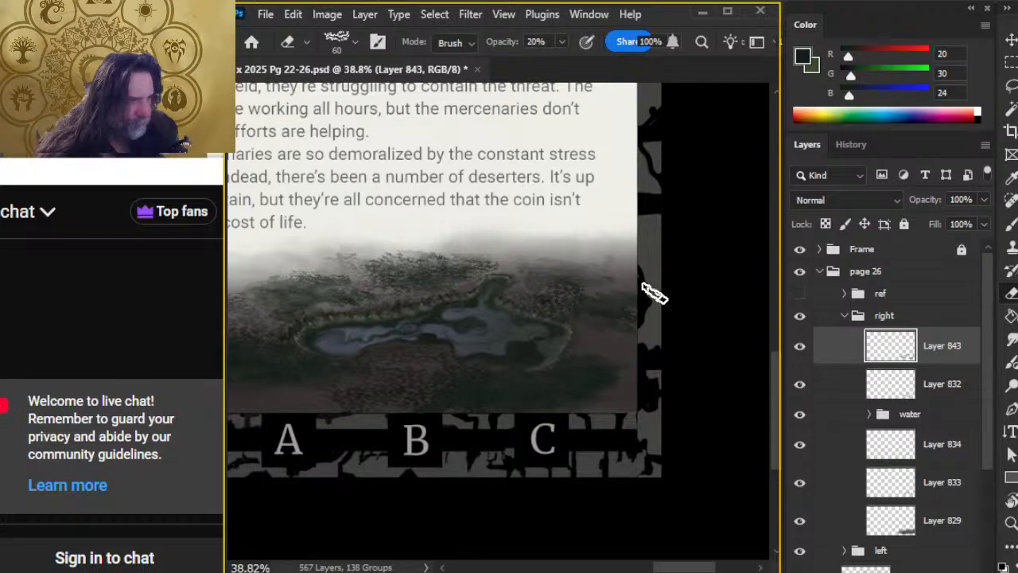
Darken the leaves and bare ground beside the pond's right end with more foliage strokes, softening them with the Eraser
key("b")
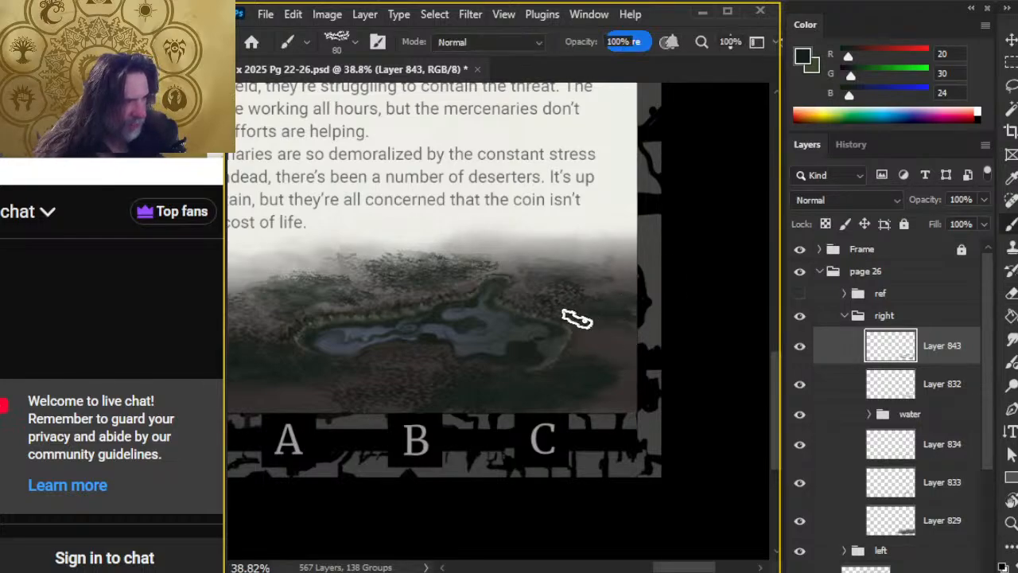
key("e")
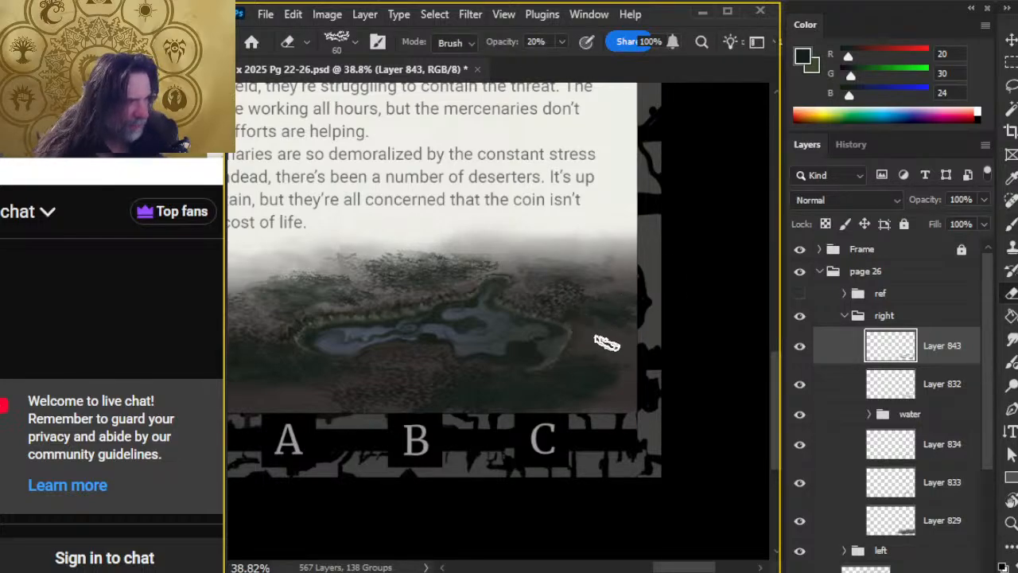
key("b")
key("e")
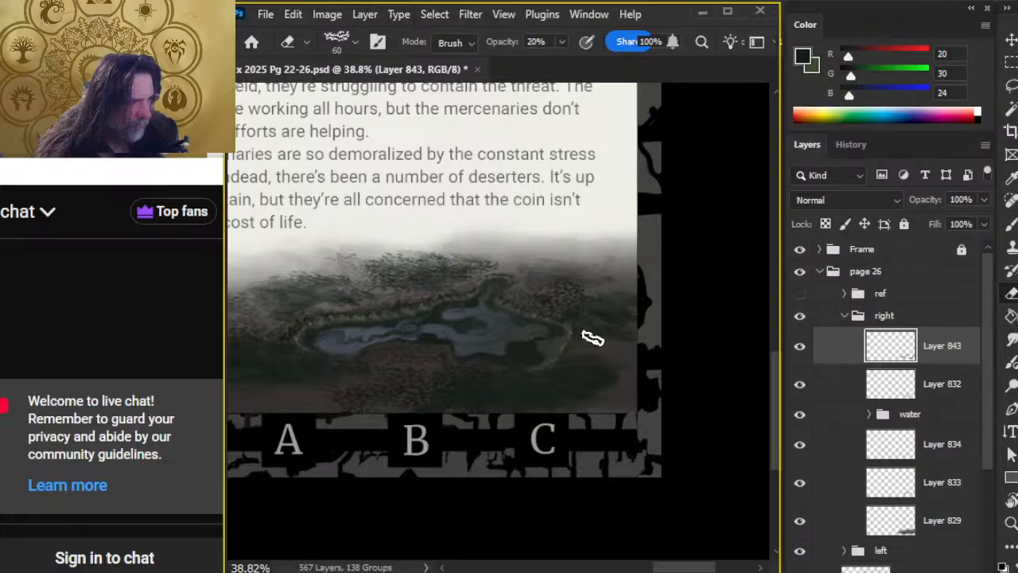
key("b")
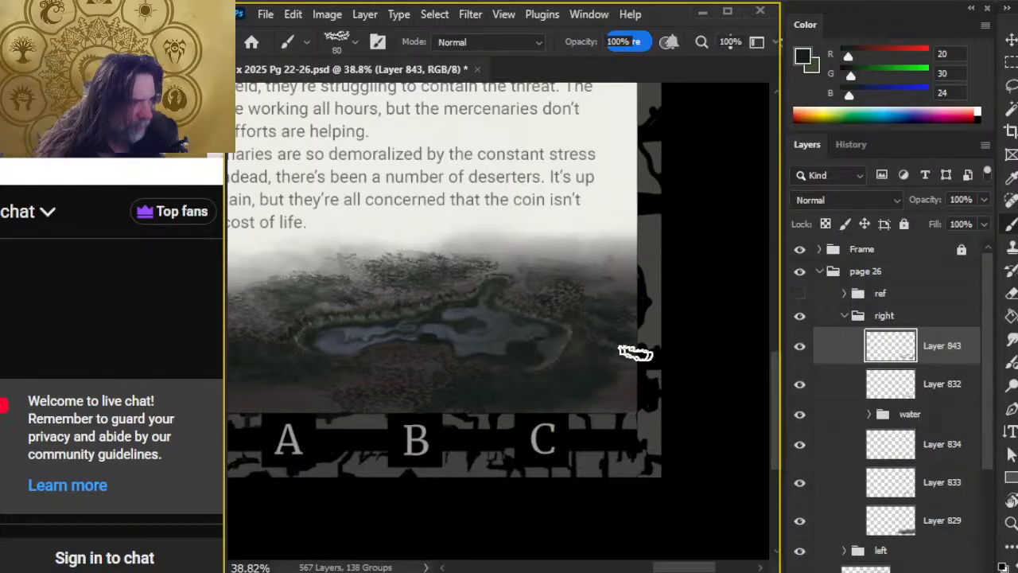
key("e")
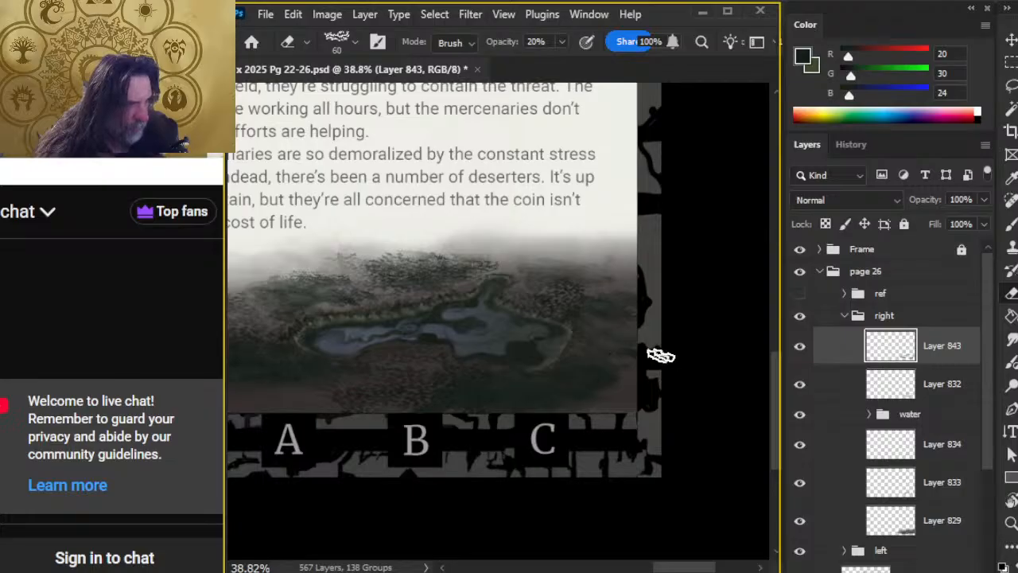
Cover the brown ground at the vignette's lower left with dark green foliage, softening the strokes with the Eraser
left_click_drag(460, 413, 591, 363)
key("b")
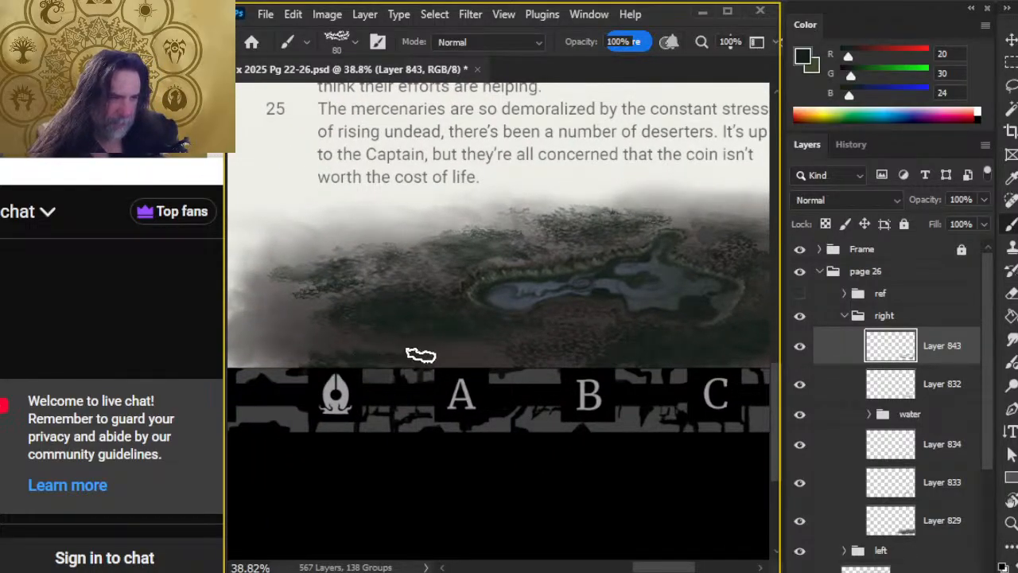
key("e")
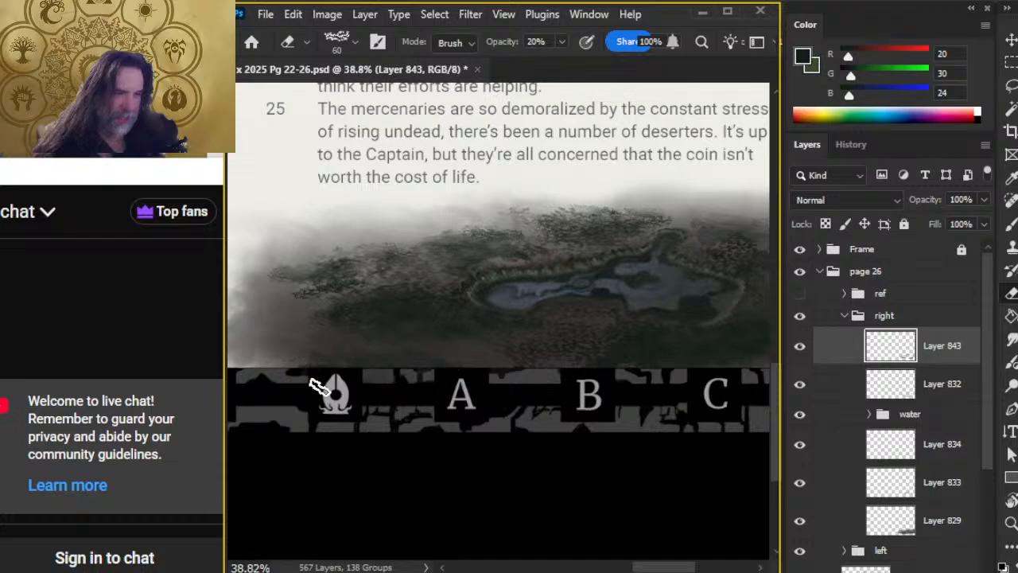
key("b")
key("e")
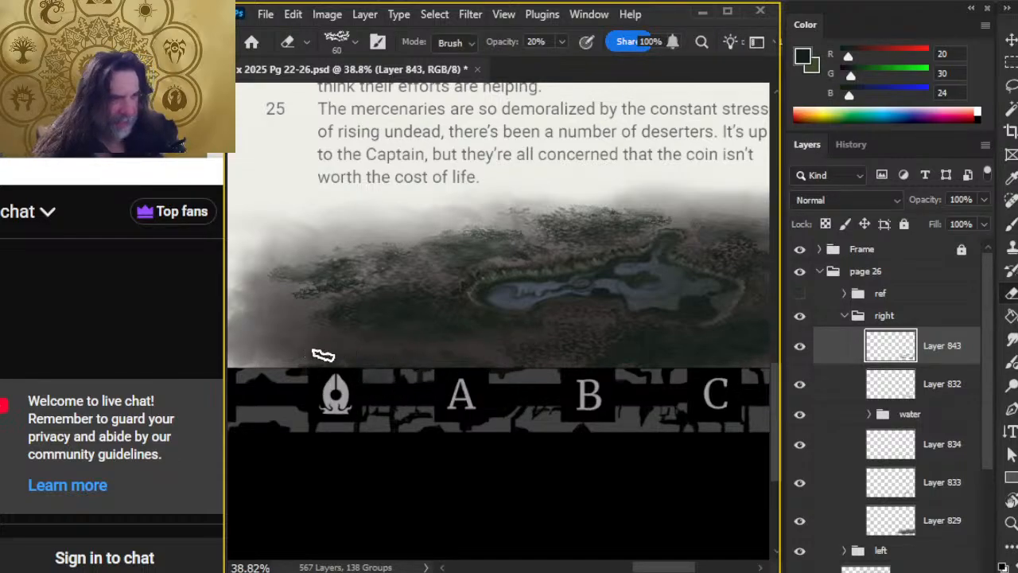
key("b")
key("e")
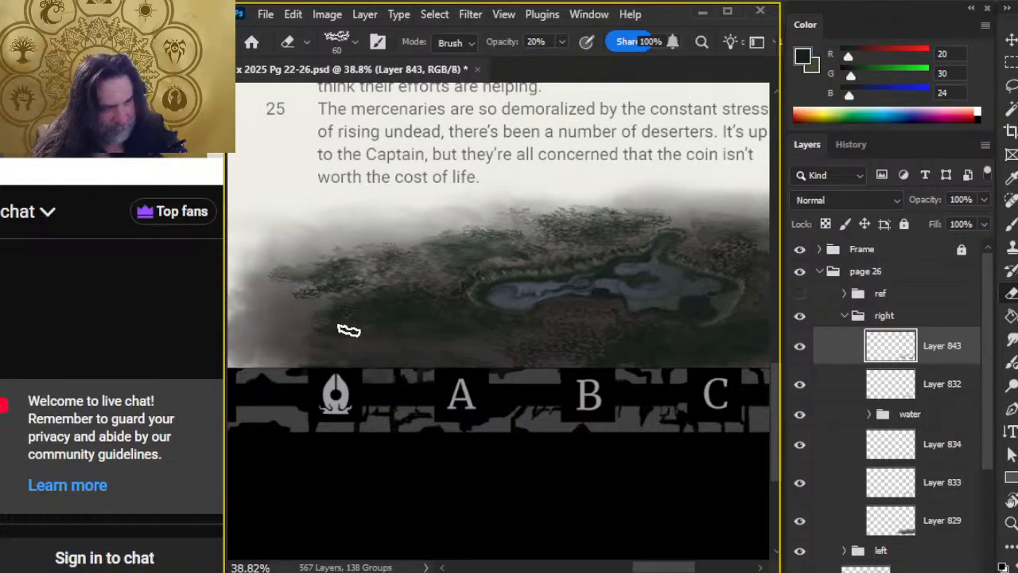
key("b")
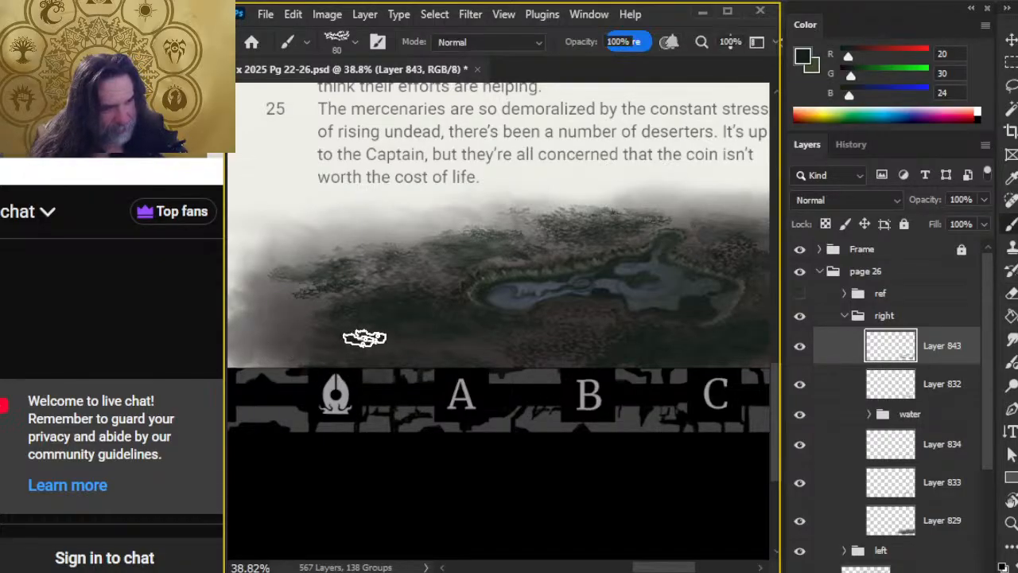
key("e")
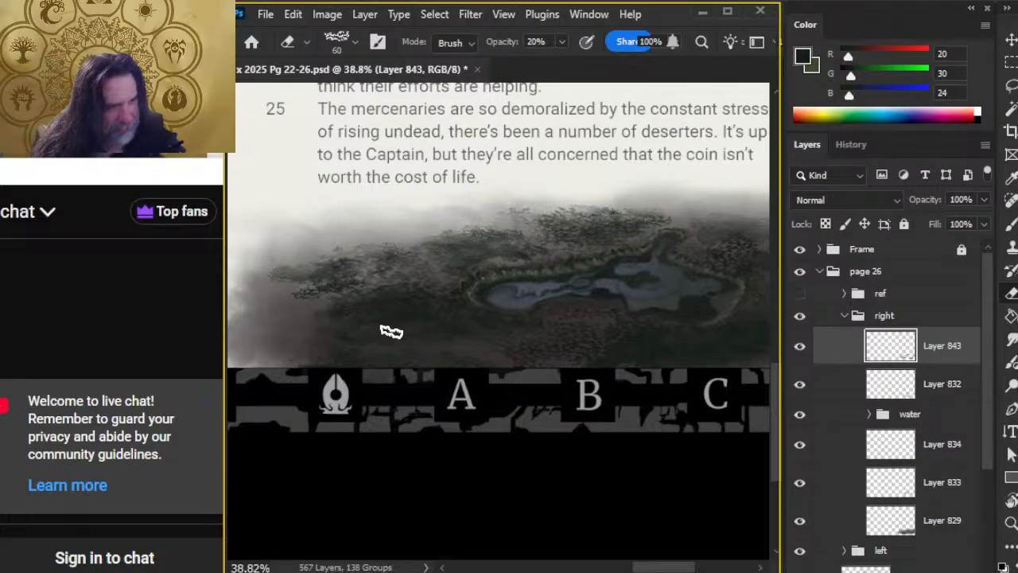
key("b")
key("e")
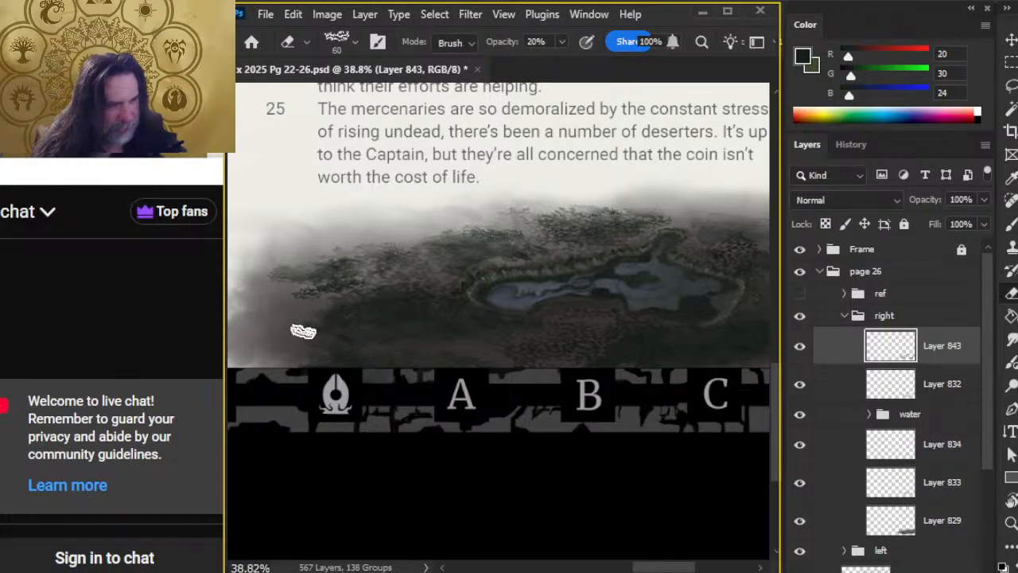
Extend dark foliage along the vignette's left edge and down to the bottom border, blending it with the Eraser
key("b")
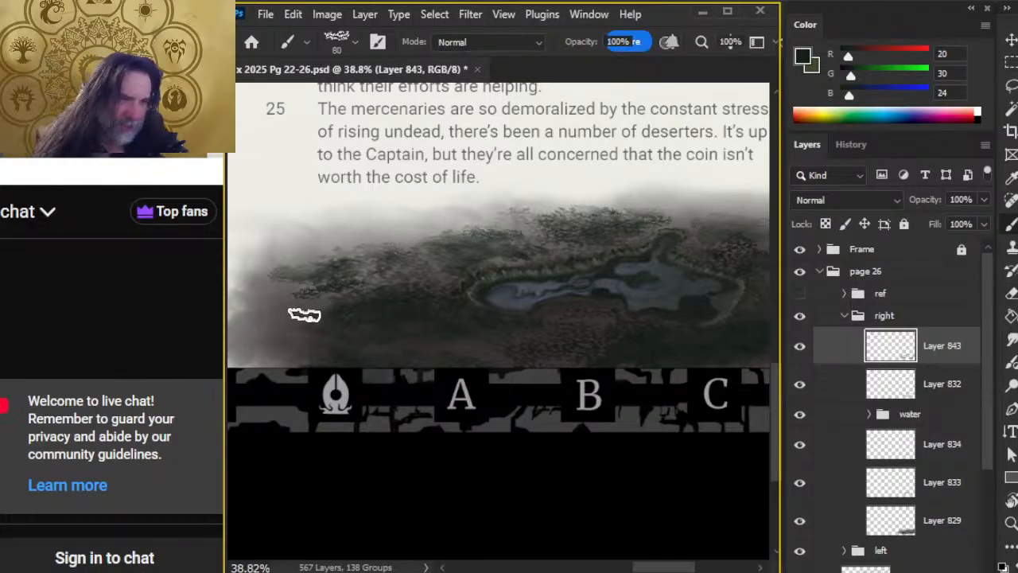
key("e")
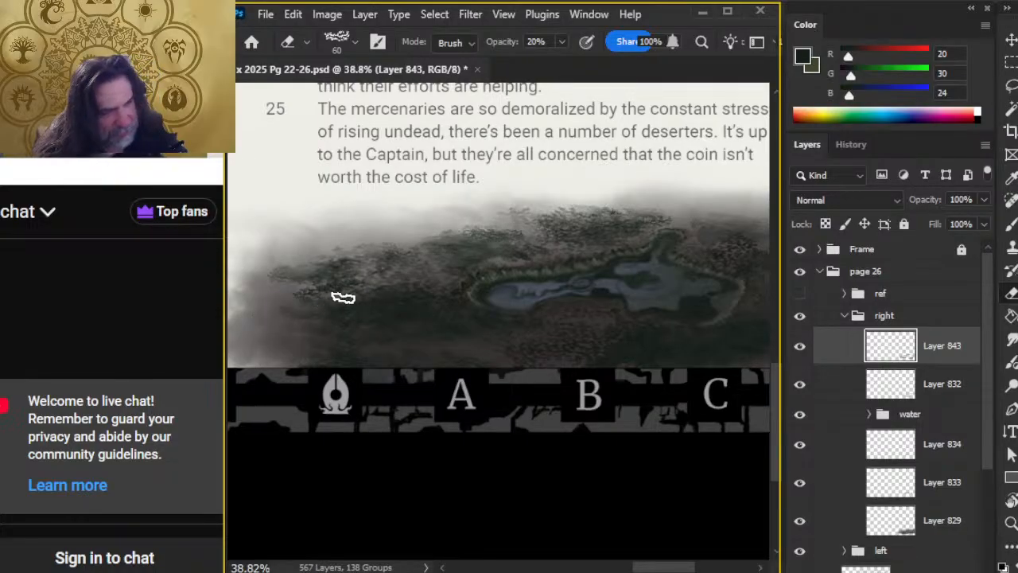
key("b")
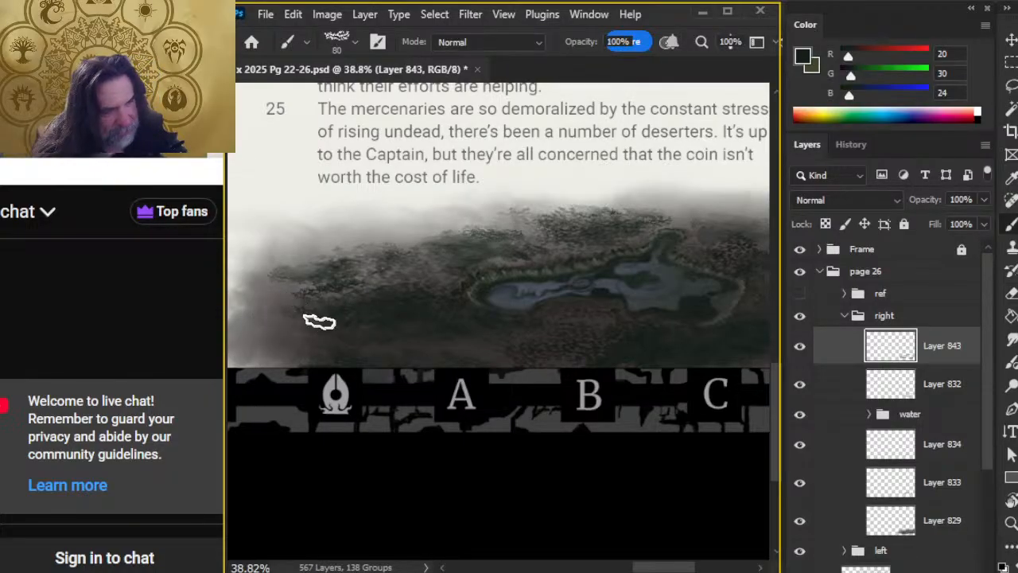
key("e")
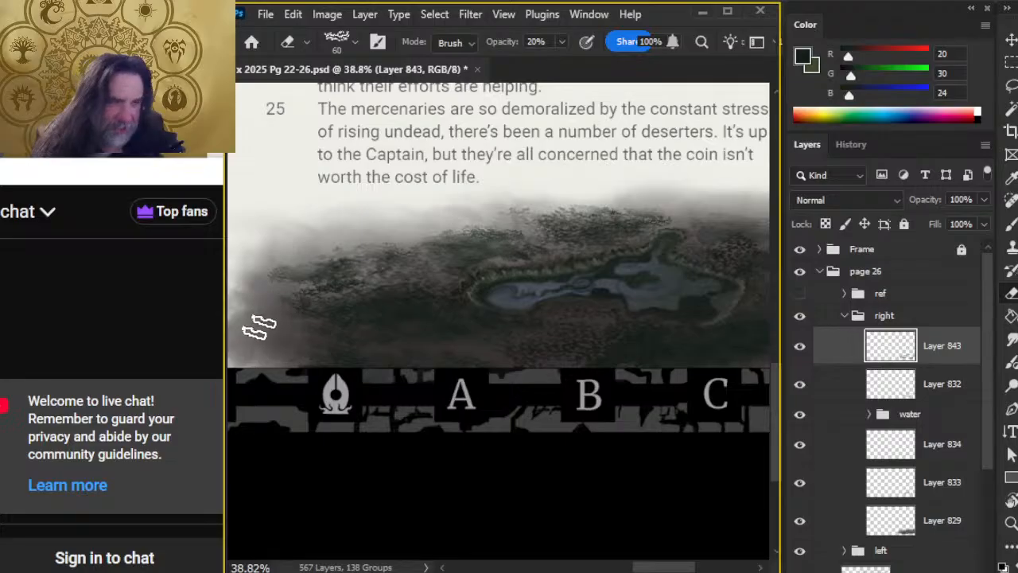
key("b")
key("e")
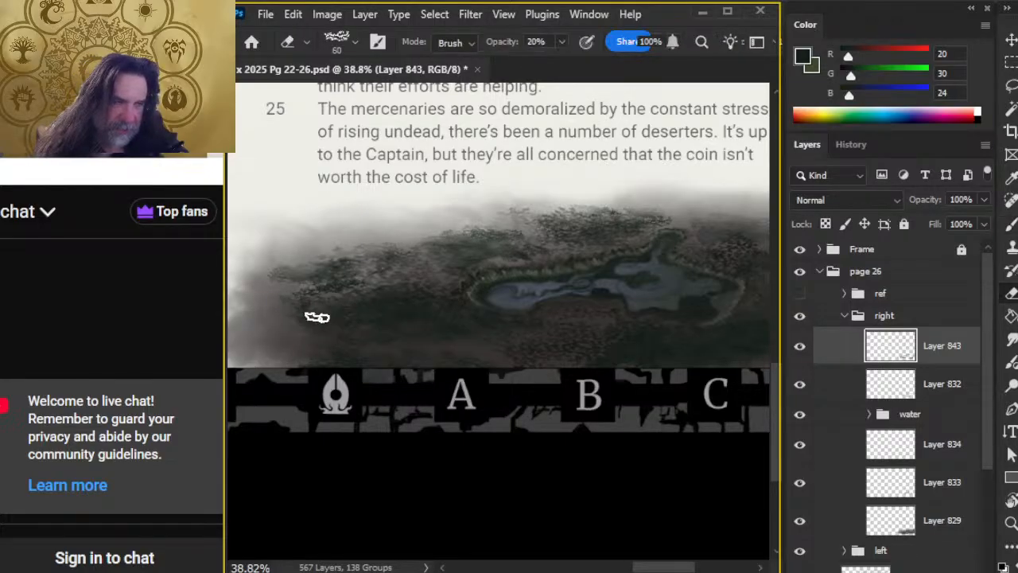
key("b")
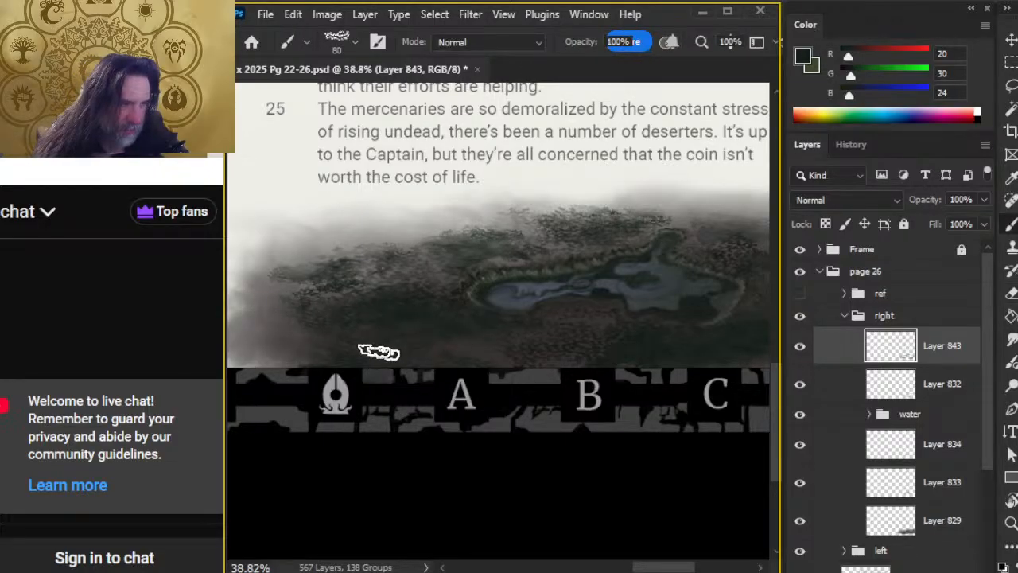
key("e")
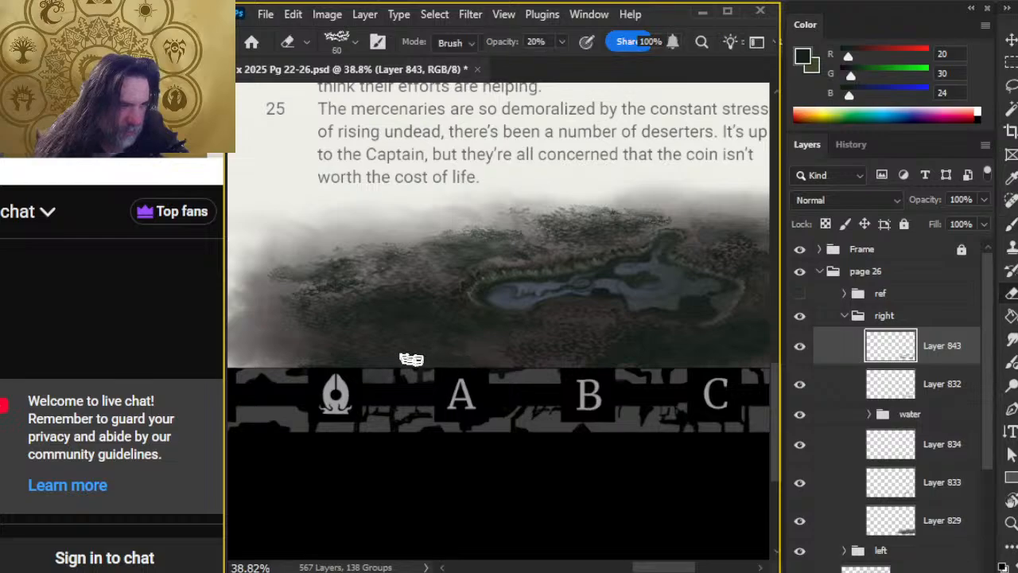
Fill the remaining brown patches in the vignette's lower-left ground with dark green foliage, softening the strokes with the Eraser
key("b")
key("e")
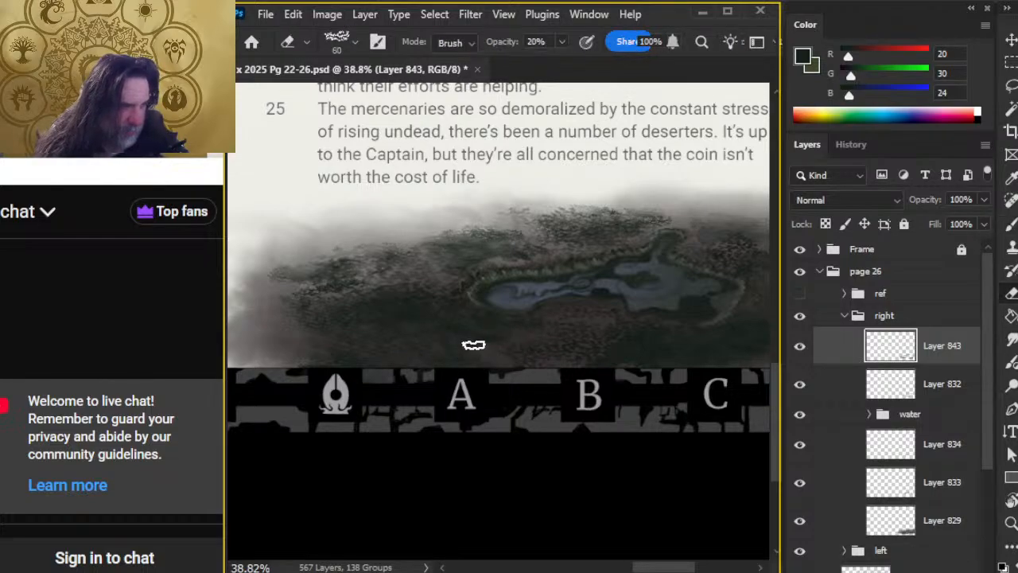
key("b")
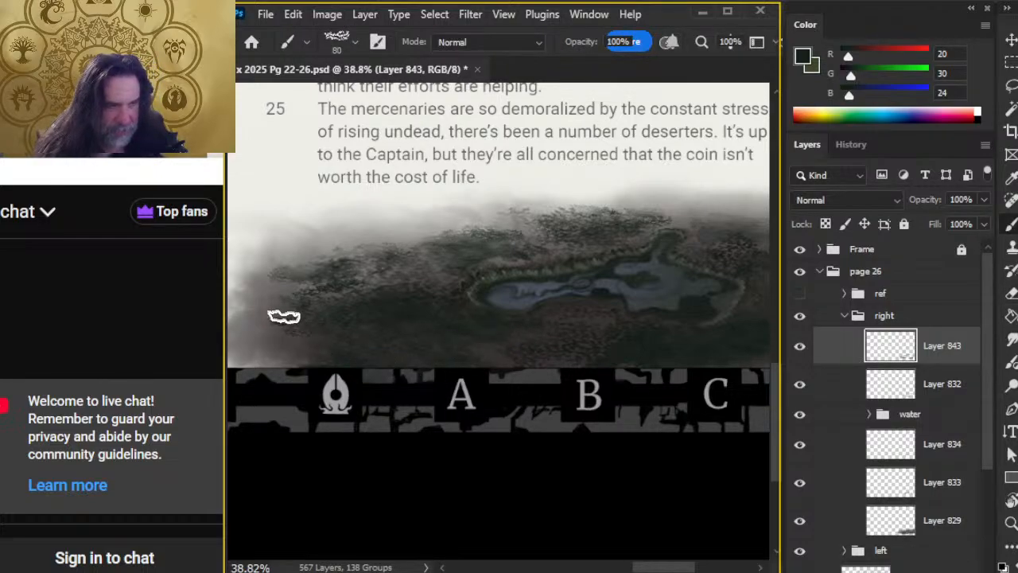
key("e")
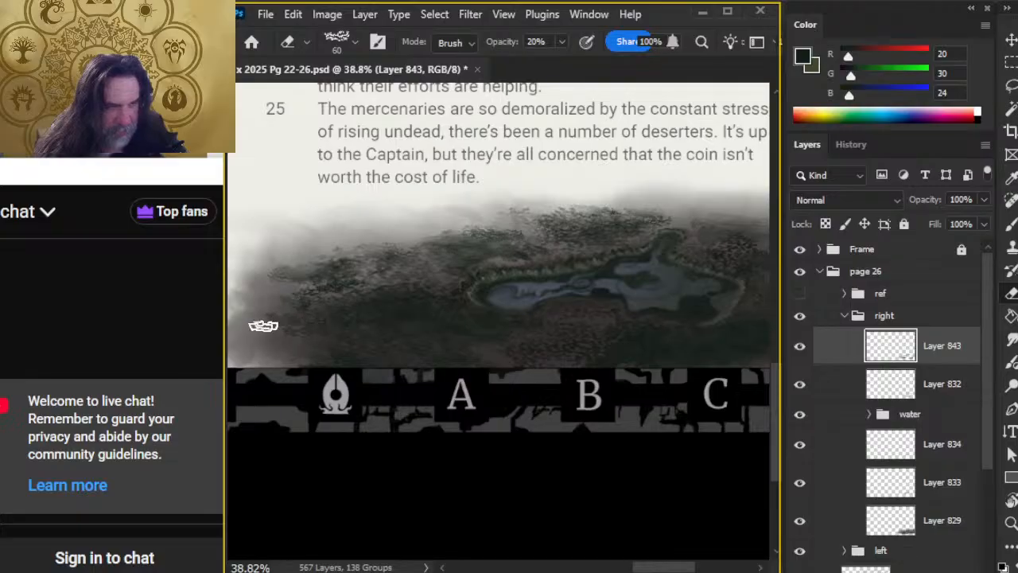
key("b")
key("e")
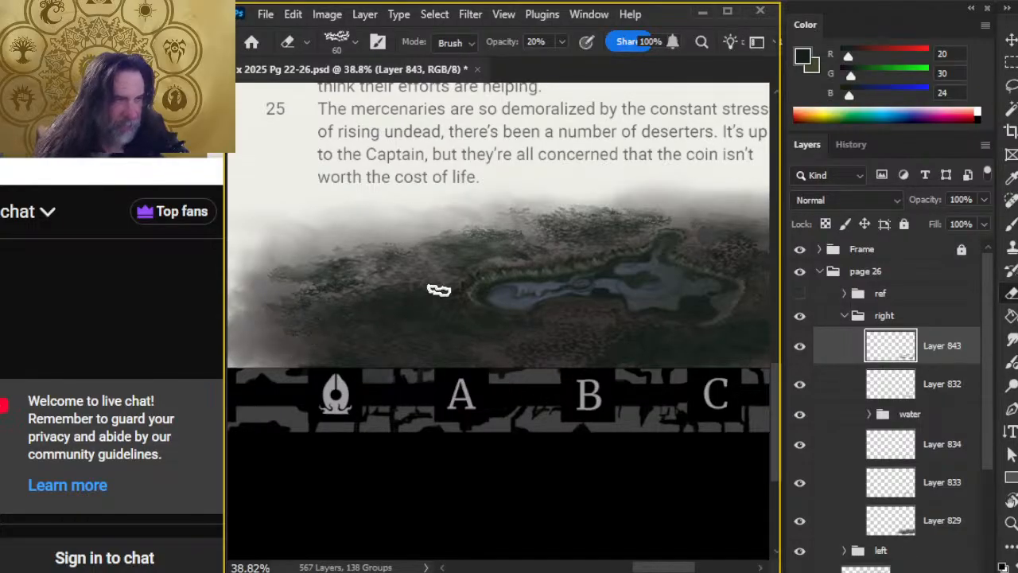
Toggle the visibility of Layer 832 and Layer 843 to compare the vignette with and without each of them
key("z")
scroll(506, 409, "right", 5)
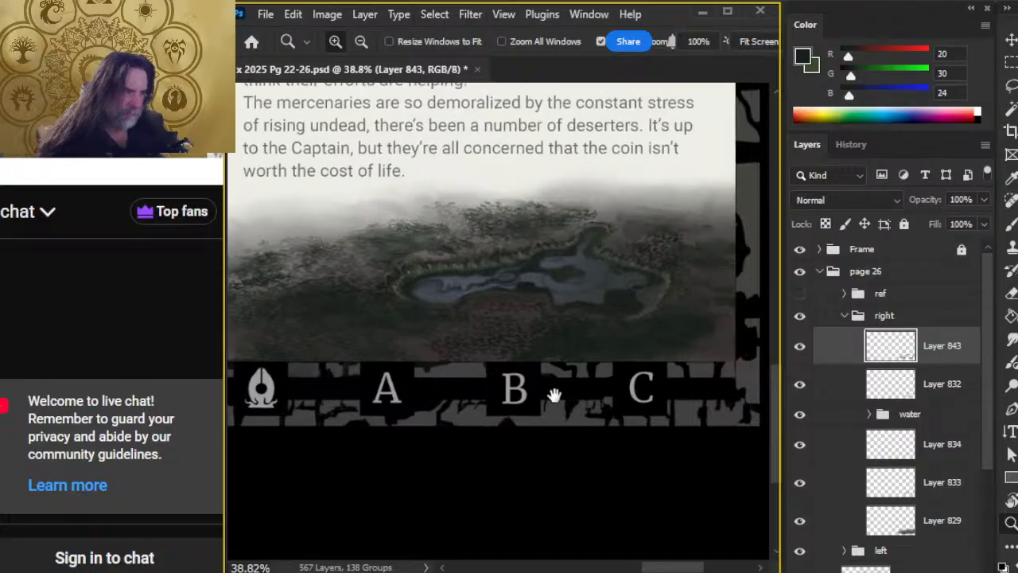
key("e")
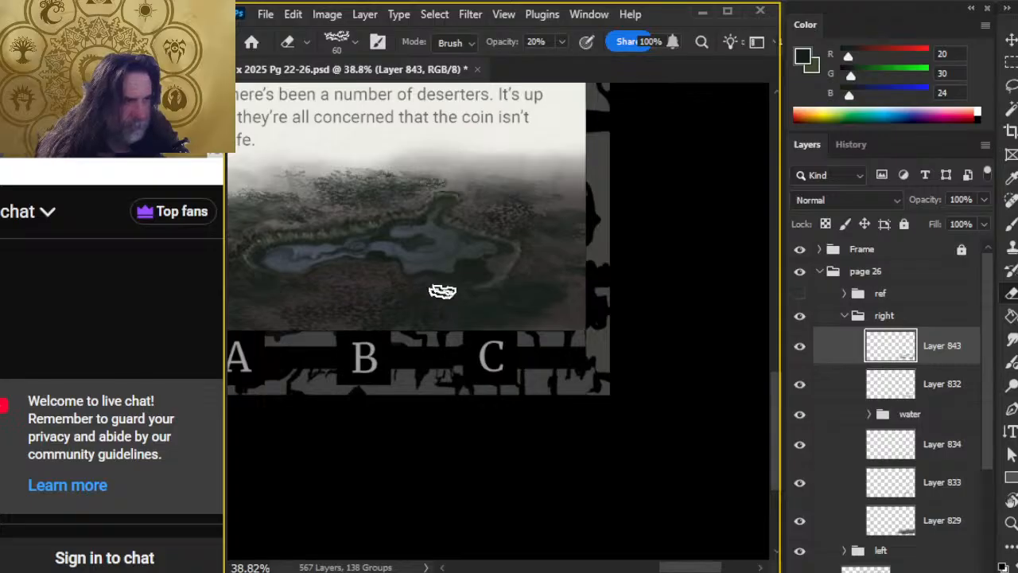
mouse_move(305, 357)
left_mouse_down()
mouse_move(597, 387)
mouse_move(612, 408)
left_mouse_up()
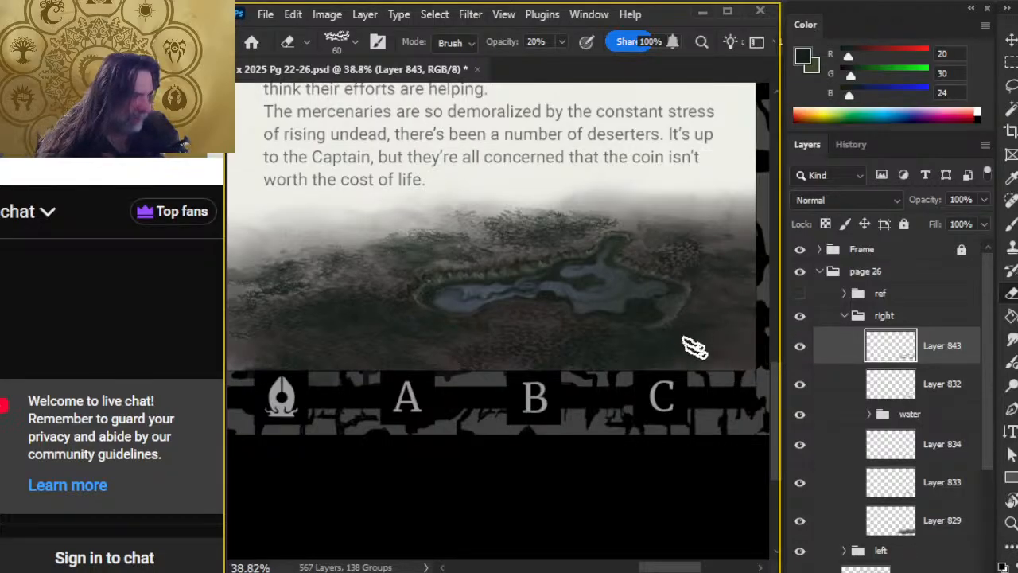
left_click(797, 388)
left_click(795, 386)
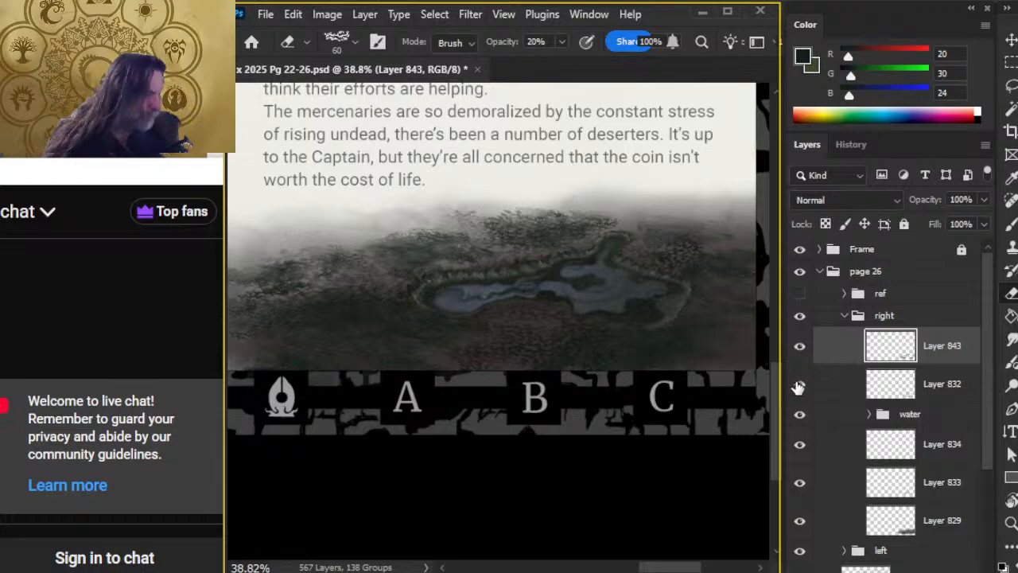
left_click(798, 388)
left_click(799, 388)
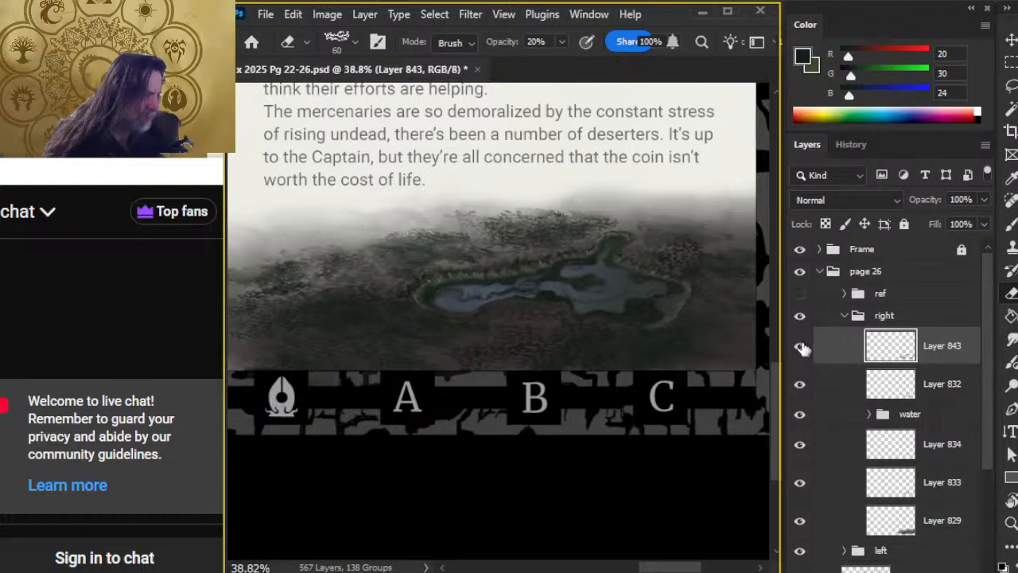
left_click(800, 348)
left_click(798, 350)
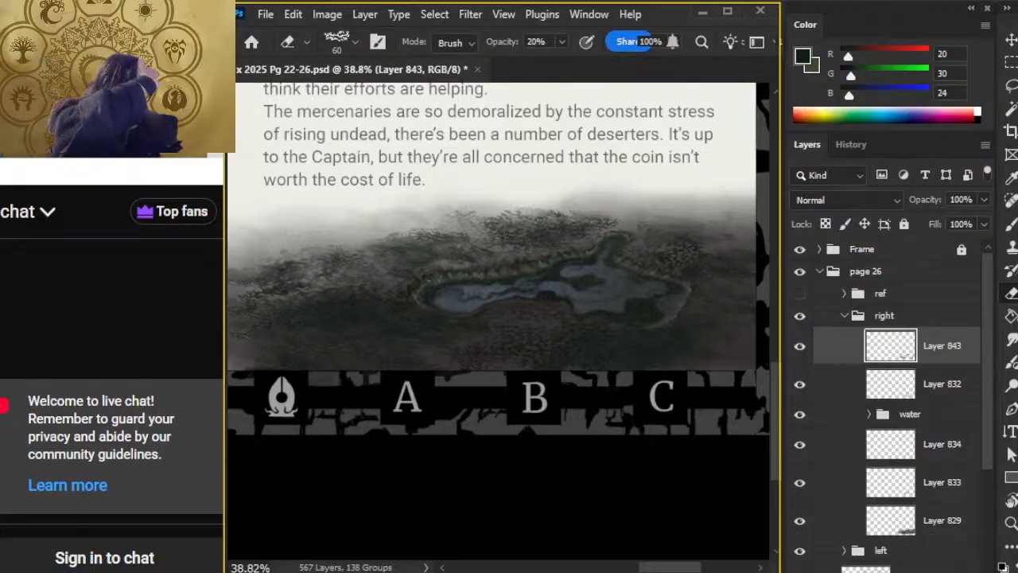
Create a new layer above Layer 843 and paint olive green (RGB 60, 70, 45) foliage below the pond, softening it with the Eraser
key("ctrl+shift+alt+n")
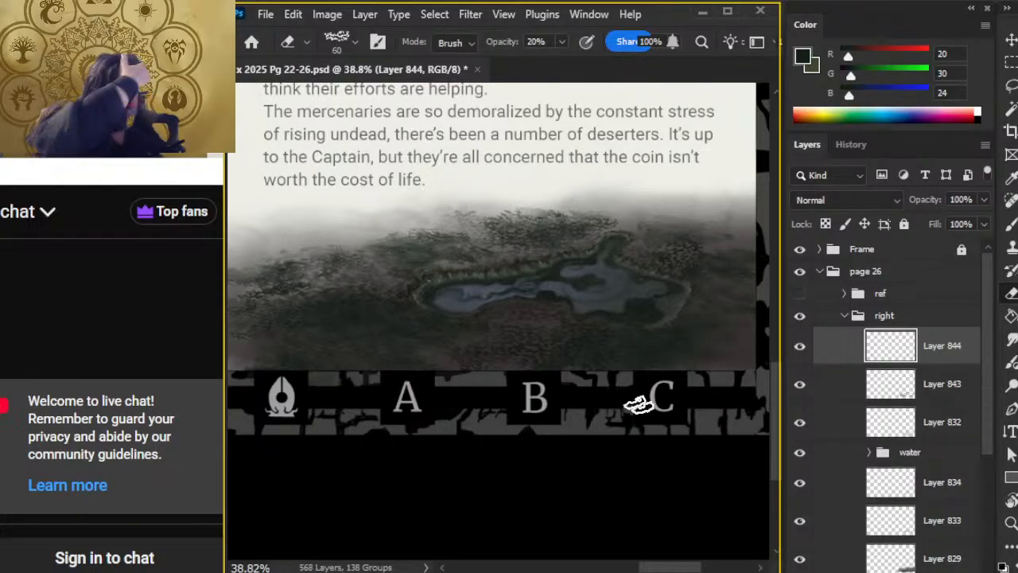
key("b")
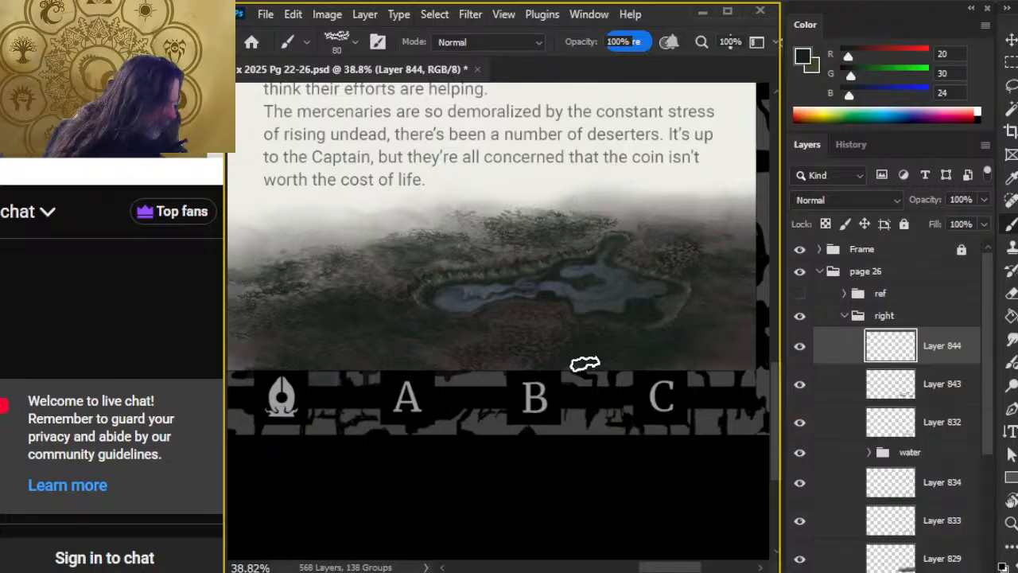
left_click(585, 364, "alt")
mouse_move(597, 368)
left_mouse_down()
mouse_move(574, 346)
mouse_move(609, 350)
mouse_move(552, 356)
left_mouse_up()
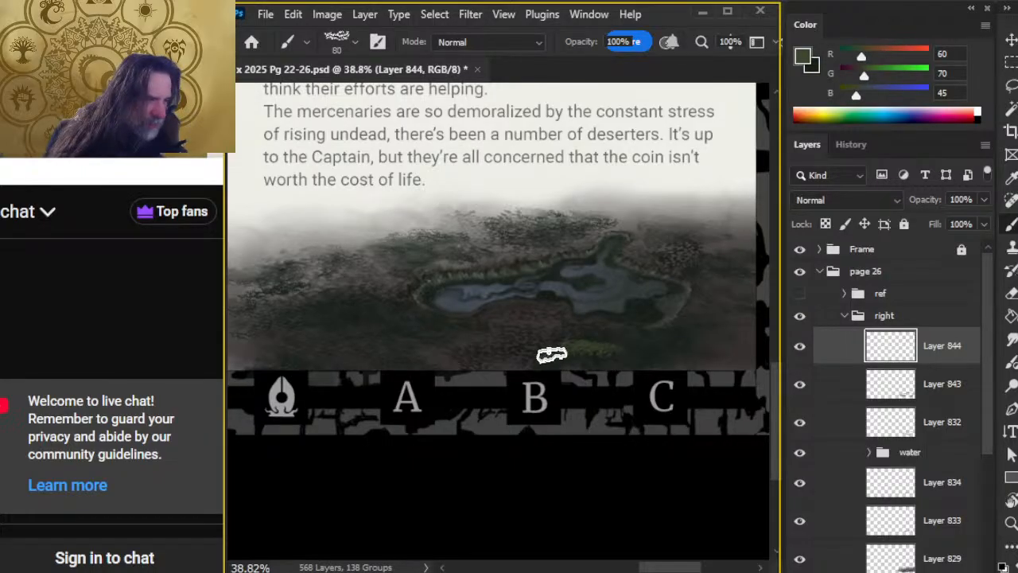
key("e")
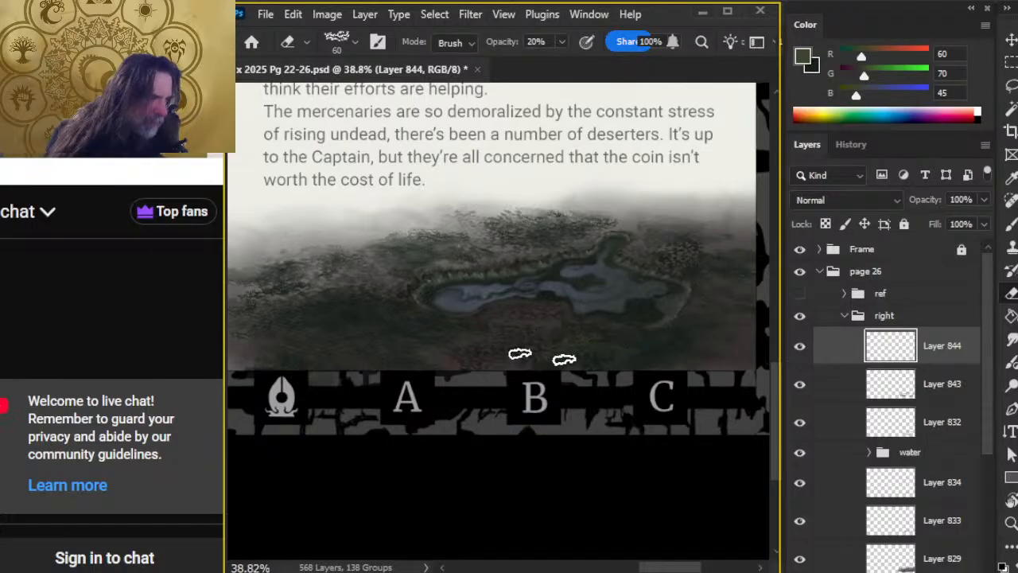
key("b")
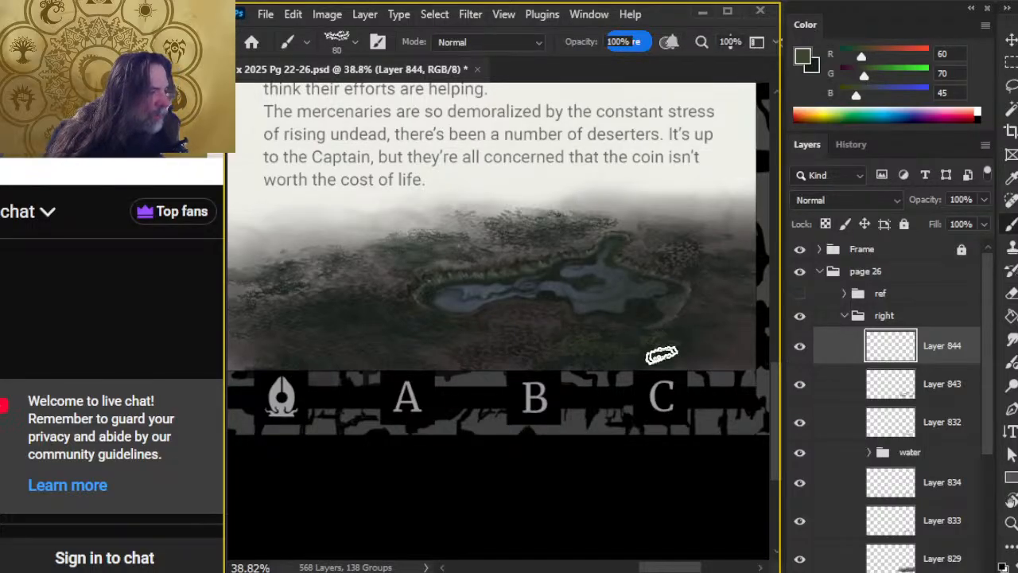
key("e")
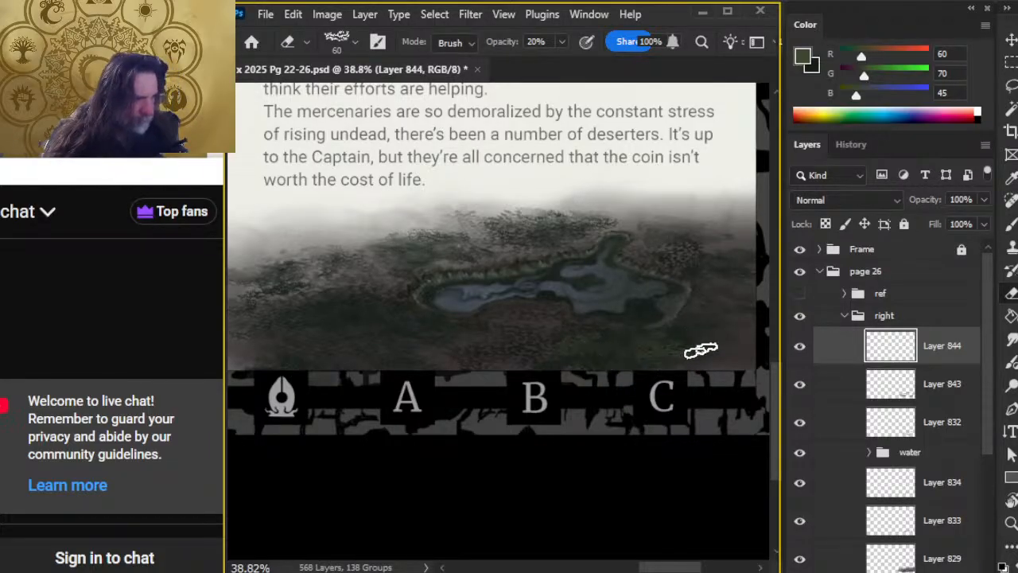
Add olive green foliage strokes between the pond's right end and the page edge, blending them with the Eraser
key("b")
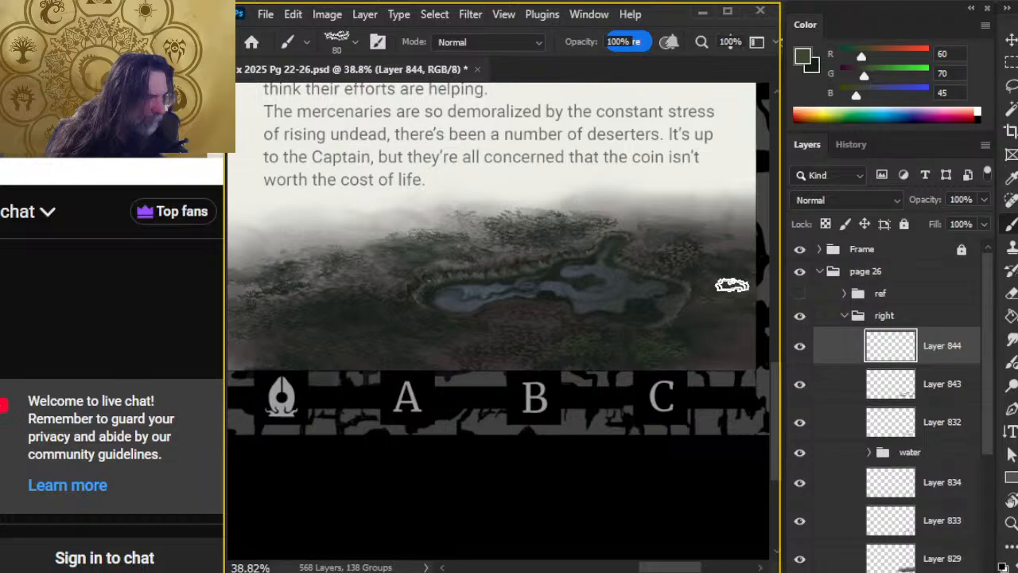
key("e")
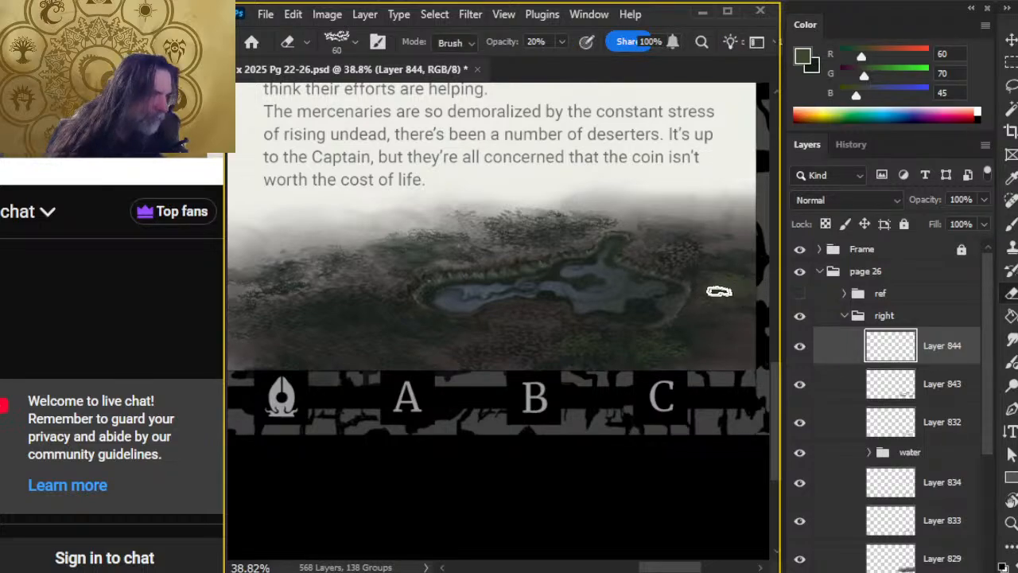
key("b")
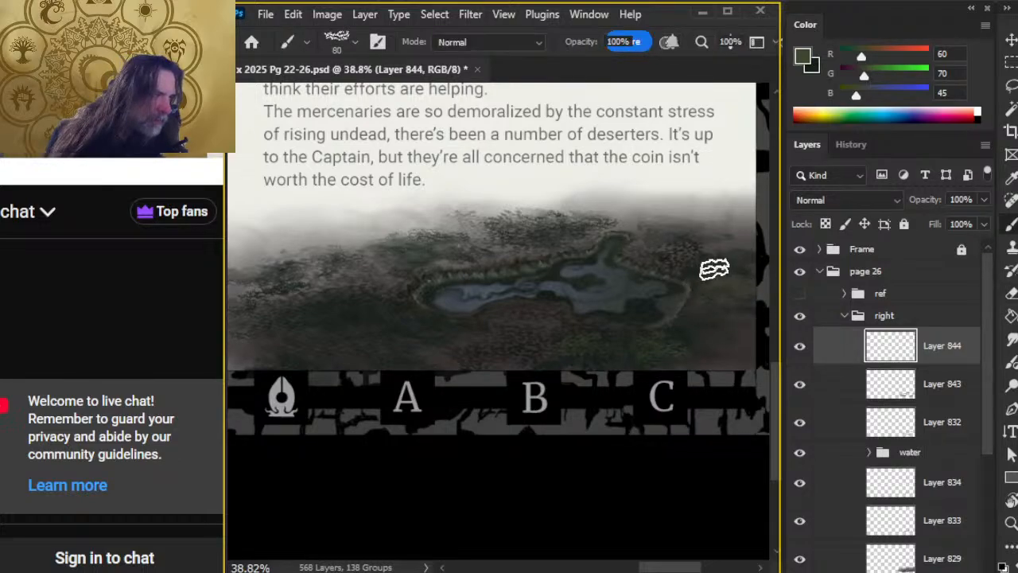
key("e")
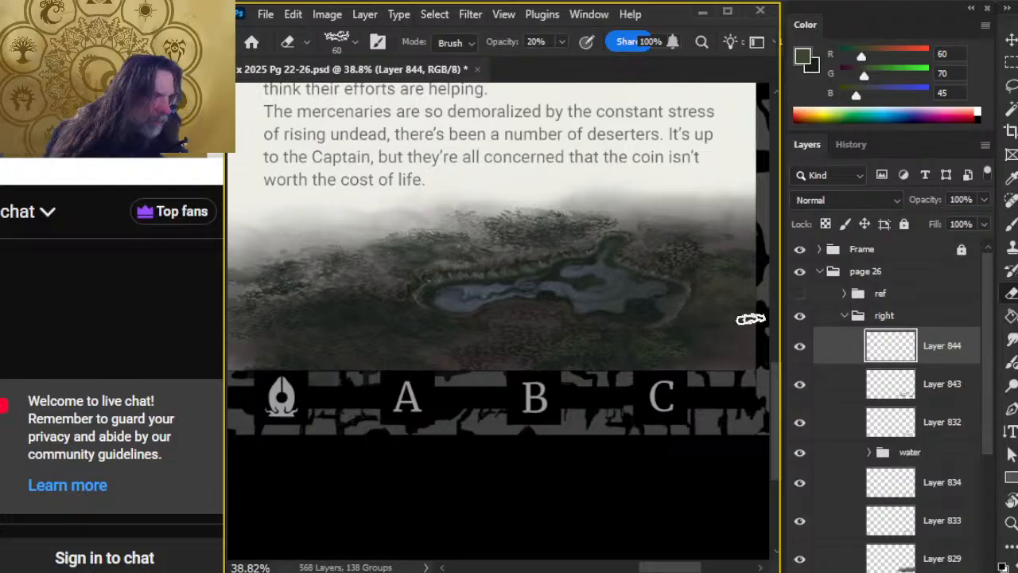
Highlight the foliage clumps above the pond and around its upper inlet with olive green strokes, softening them with the Eraser
key("b")
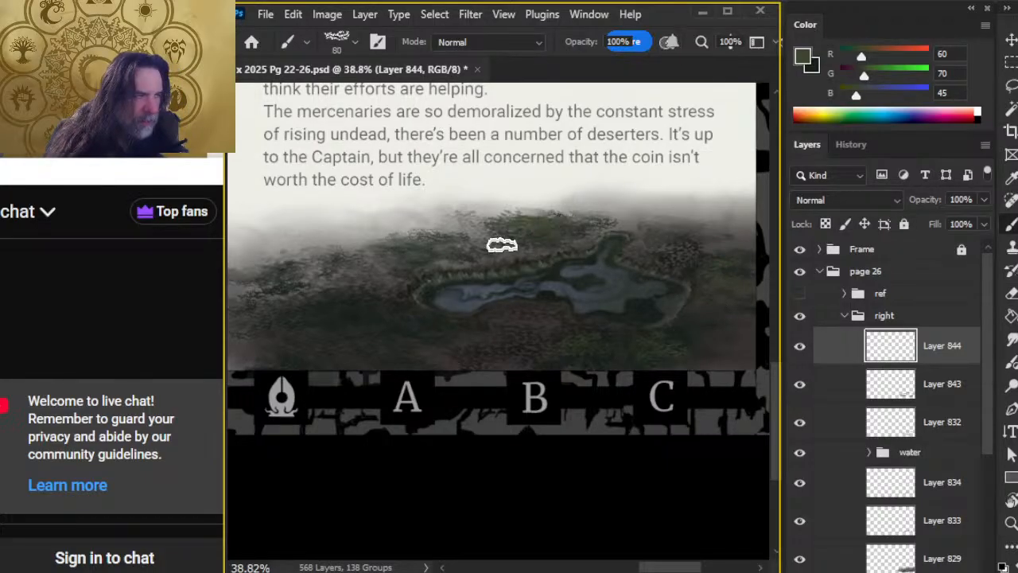
key("e")
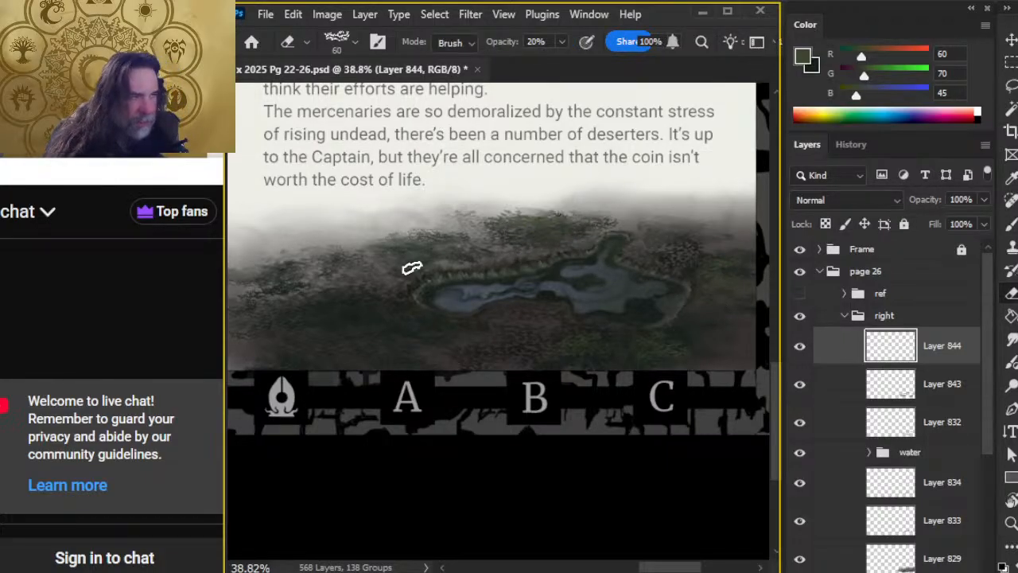
key("b")
key("e")
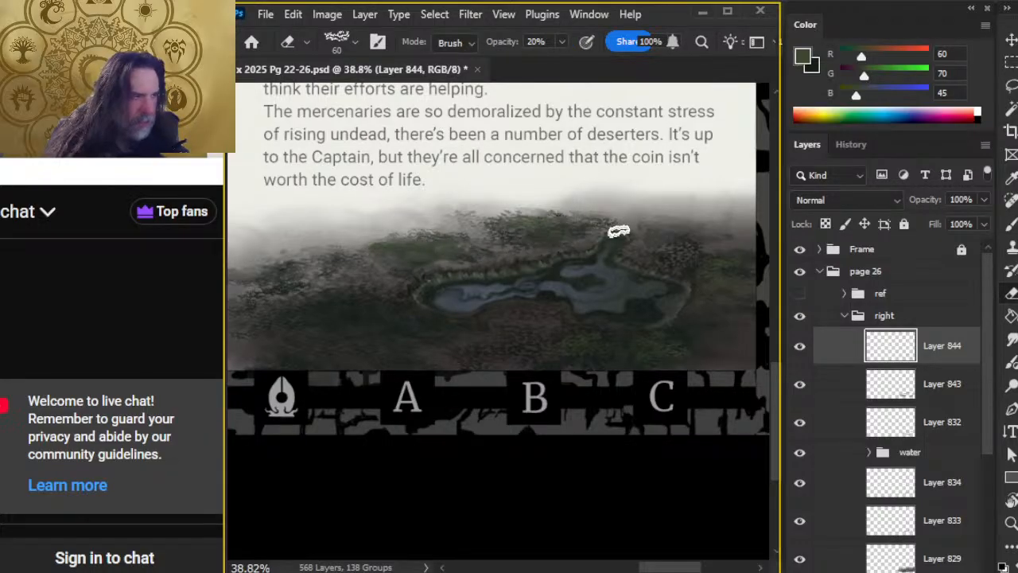
key("b")
key("e")
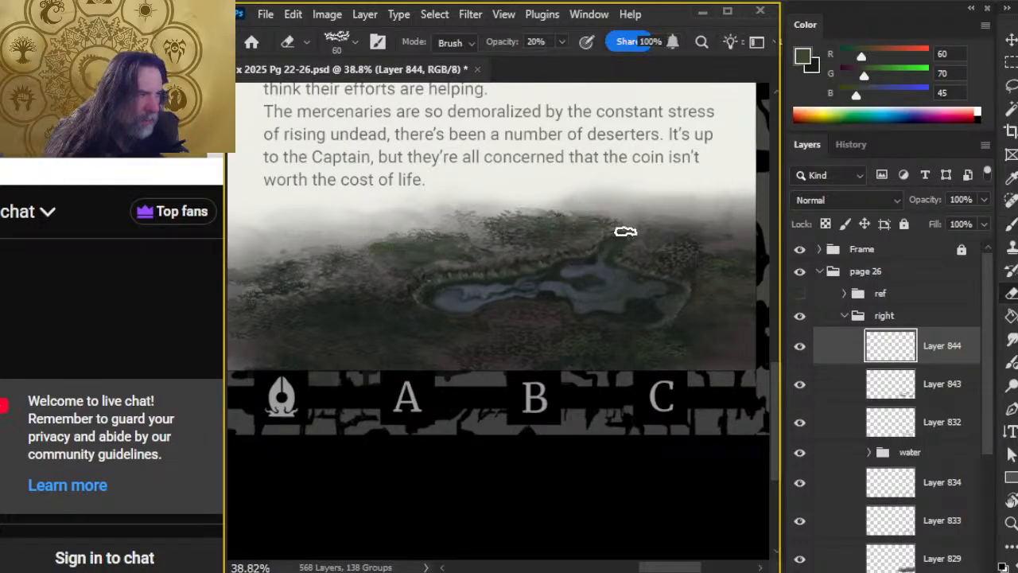
Paint olive green foliage over the dark ground left of the pond and fade it with the Eraser
left_click_drag(473, 349, 618, 355)
key("b")
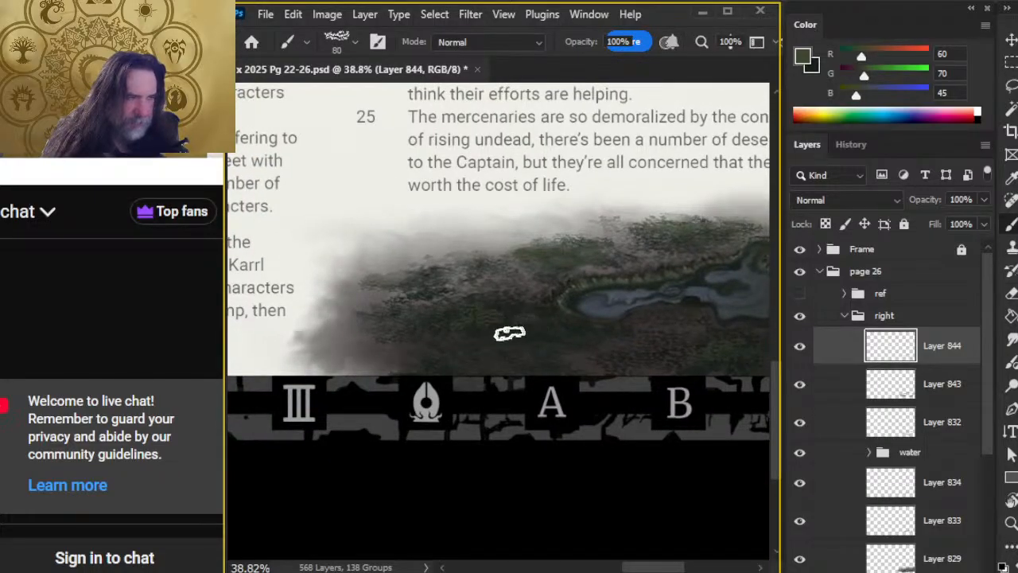
key("e")
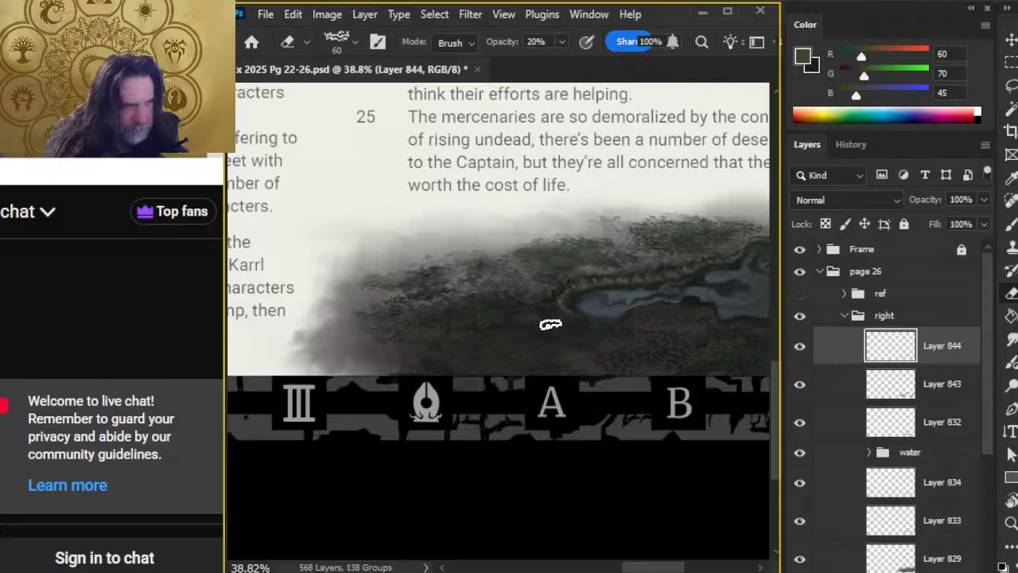
Add olive green leaves to the dark foliage clump at the vignette's upper left, softening them with the Eraser
key("b")
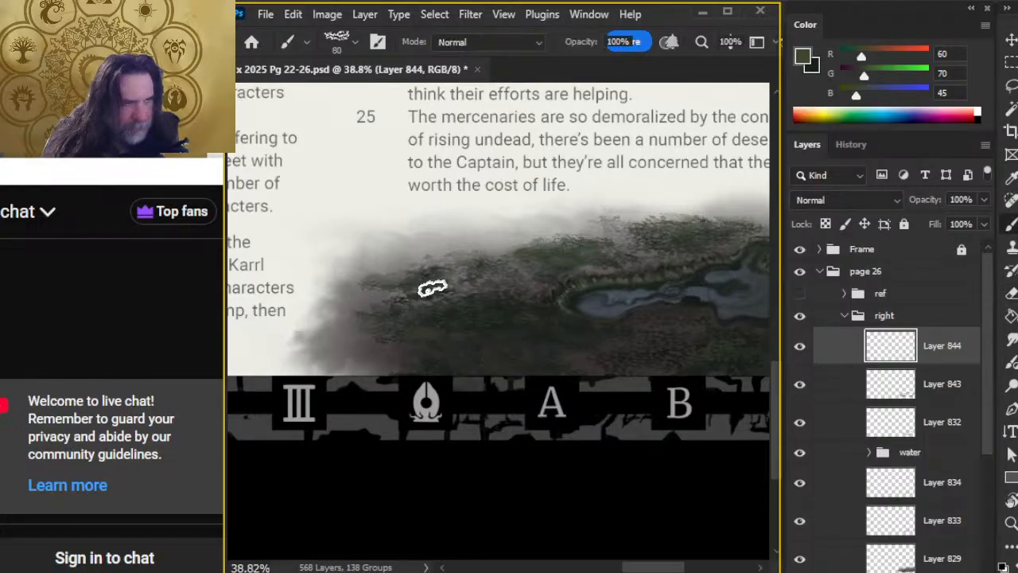
key("e")
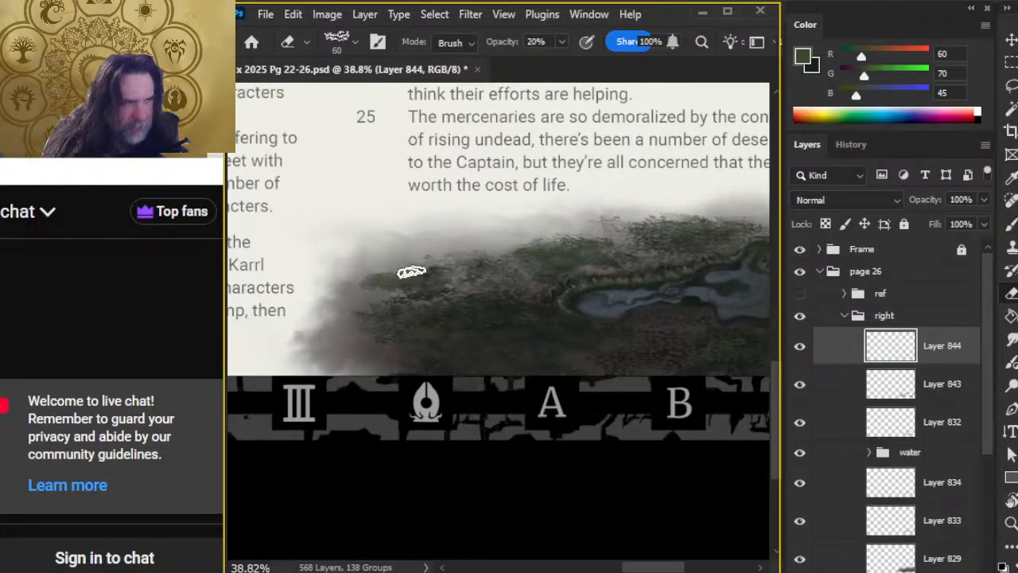
key("b")
mouse_move(416, 257)
left_mouse_down()
mouse_move(398, 264)
mouse_move(461, 254)
mouse_move(415, 256)
mouse_move(429, 251)
left_mouse_up()
key("e")
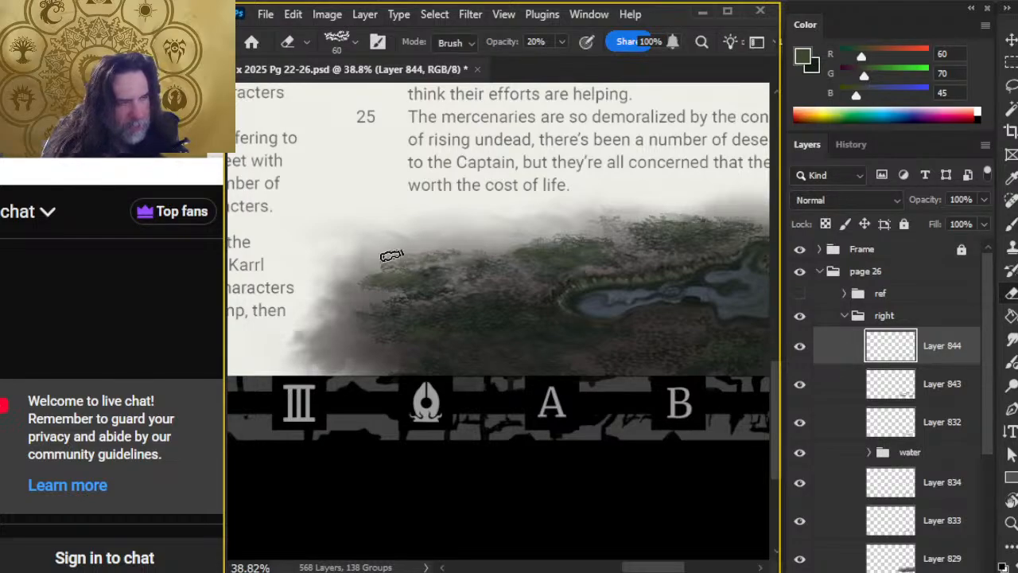
Extend olive green foliage along the misty upper edge left of the pond and blend it with the Eraser
key("b")
mouse_move(514, 250)
left_mouse_down()
mouse_move(464, 242)
mouse_move(508, 236)
mouse_move(462, 243)
mouse_move(489, 244)
left_mouse_up()
key("e")
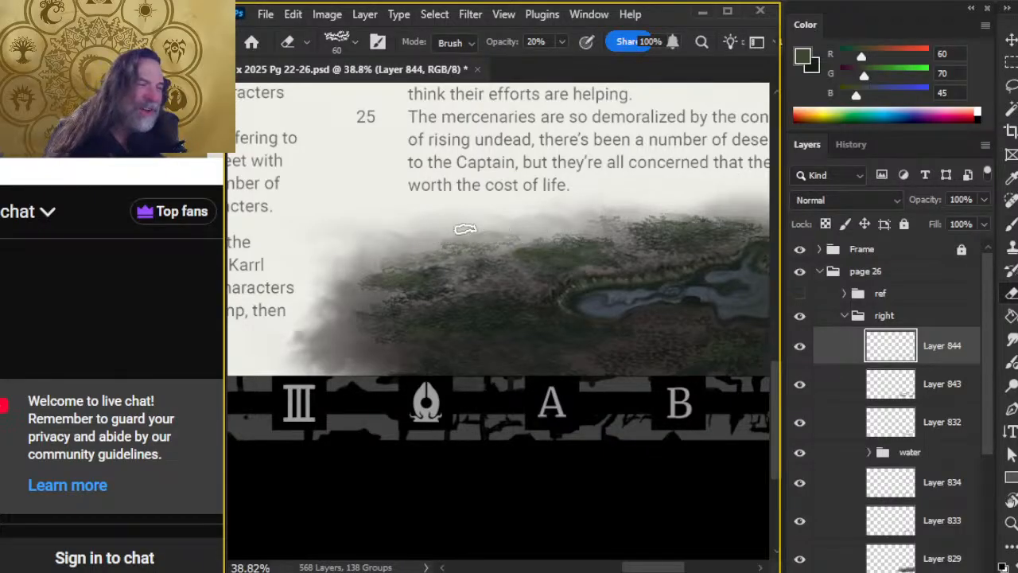
key("b")
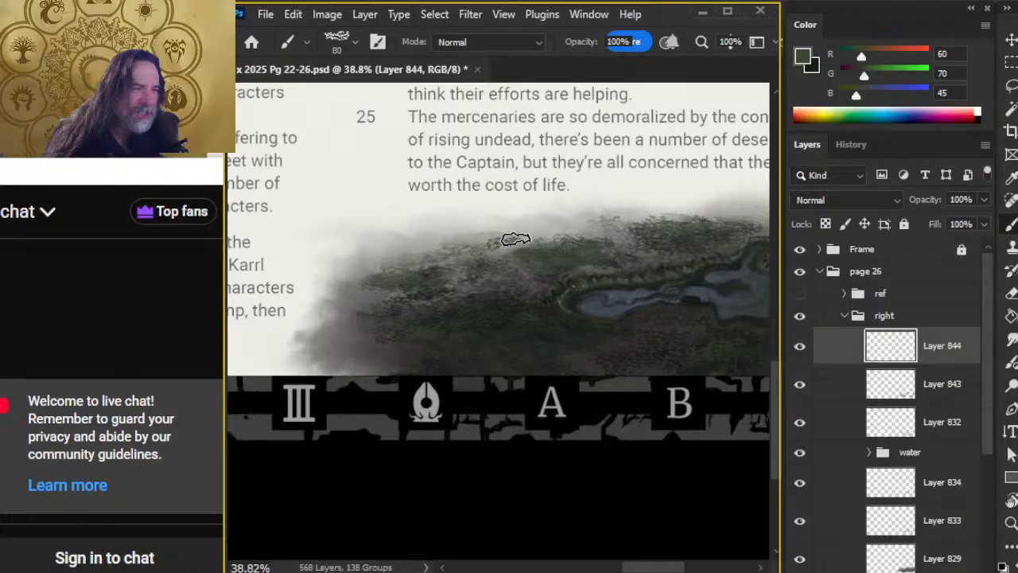
left_click_drag(500, 234, 546, 230)
key("e")
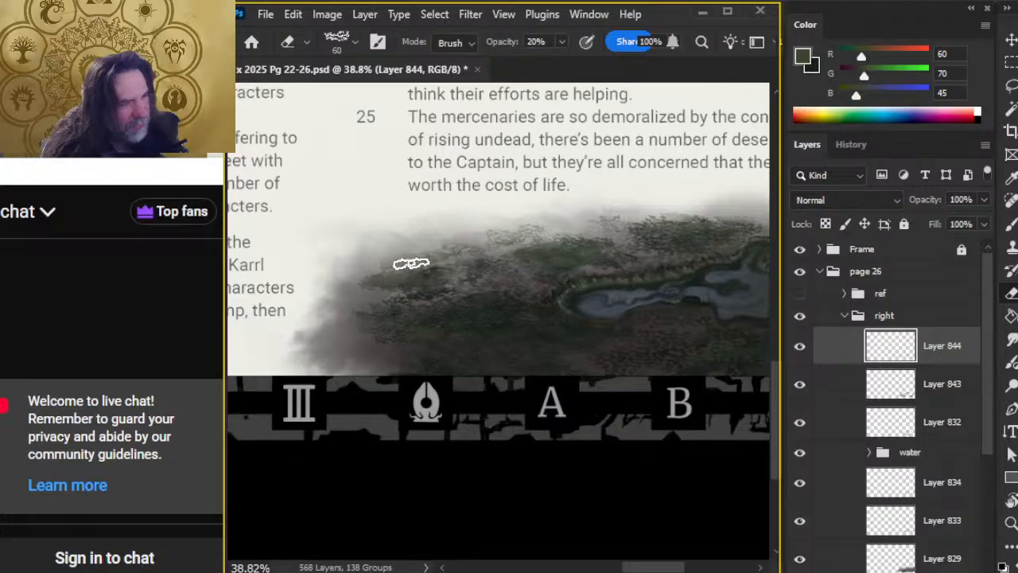
Paint sparse olive green leaves into the mist at the upper-left end of the treeline, fading them with the Eraser
key("b")
key("e")
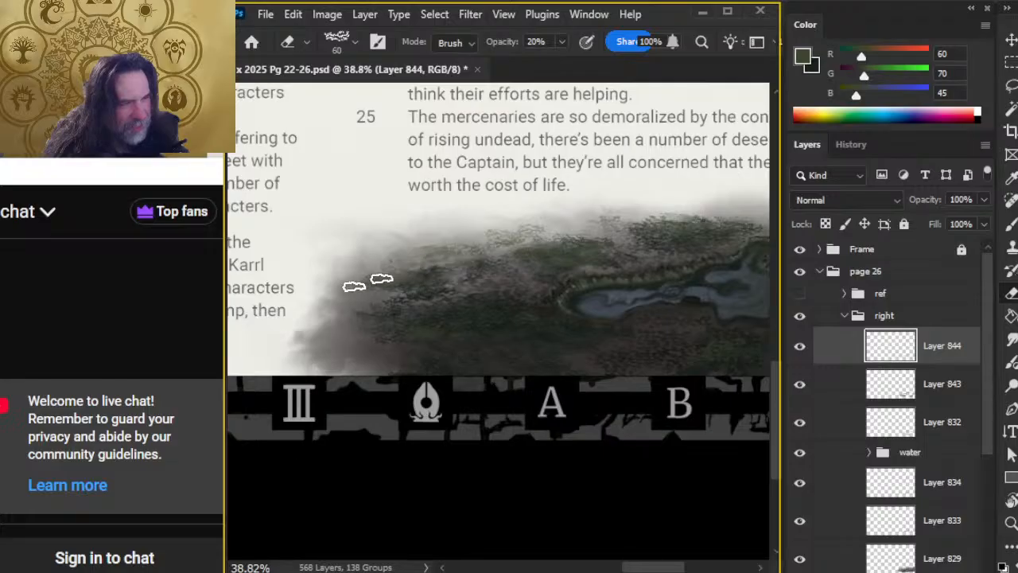
key("b")
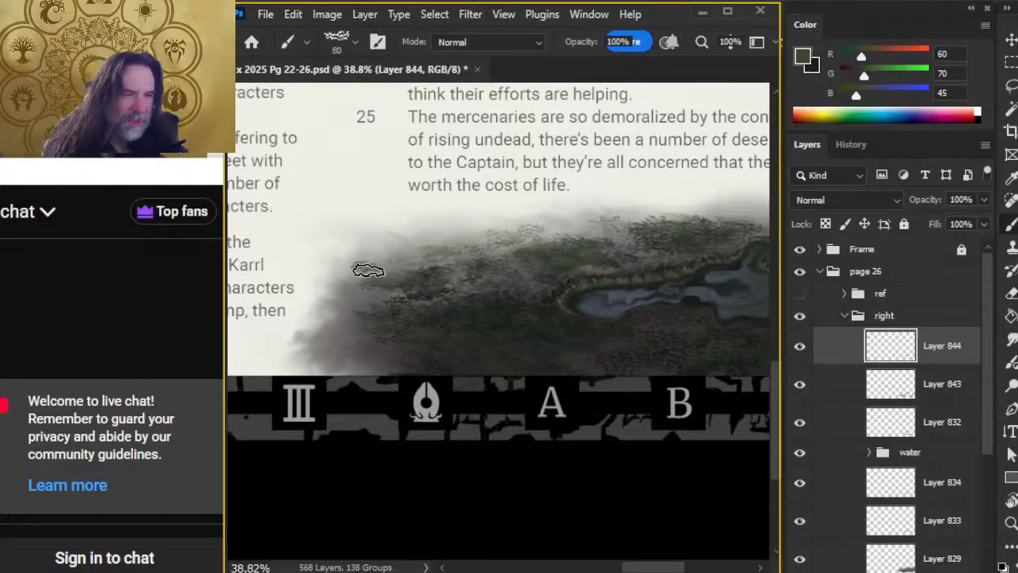
key("e")
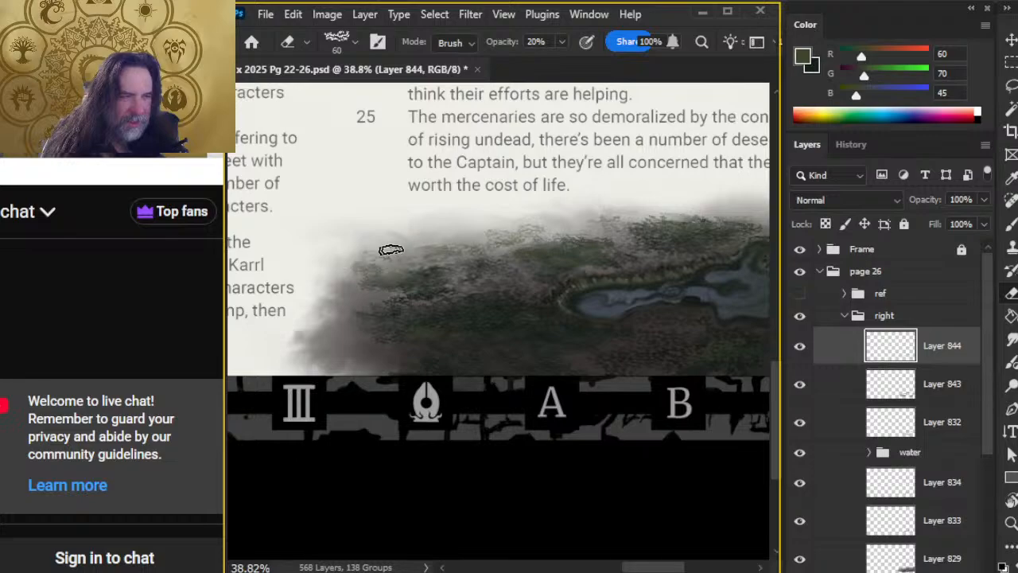
Paint olive green foliage over the vignette's lower-left corner and edge, fading it with the Eraser at 20% opacity
key("b")
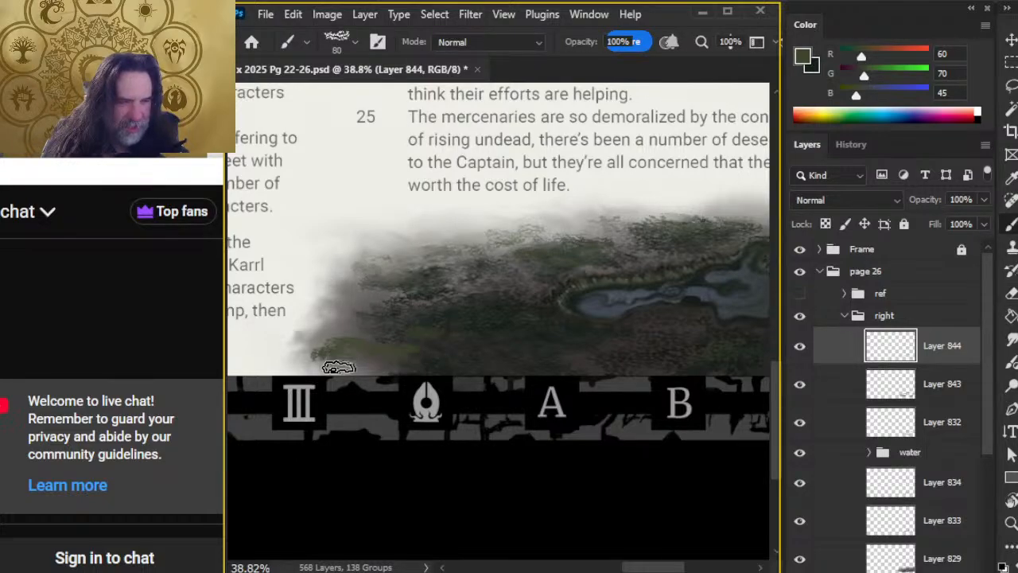
key("e")
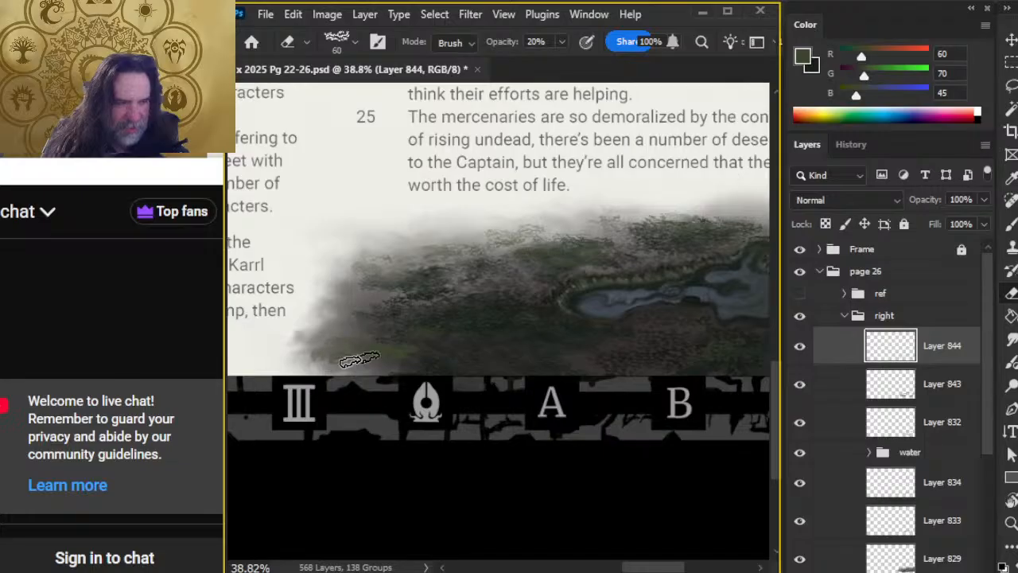
key("b")
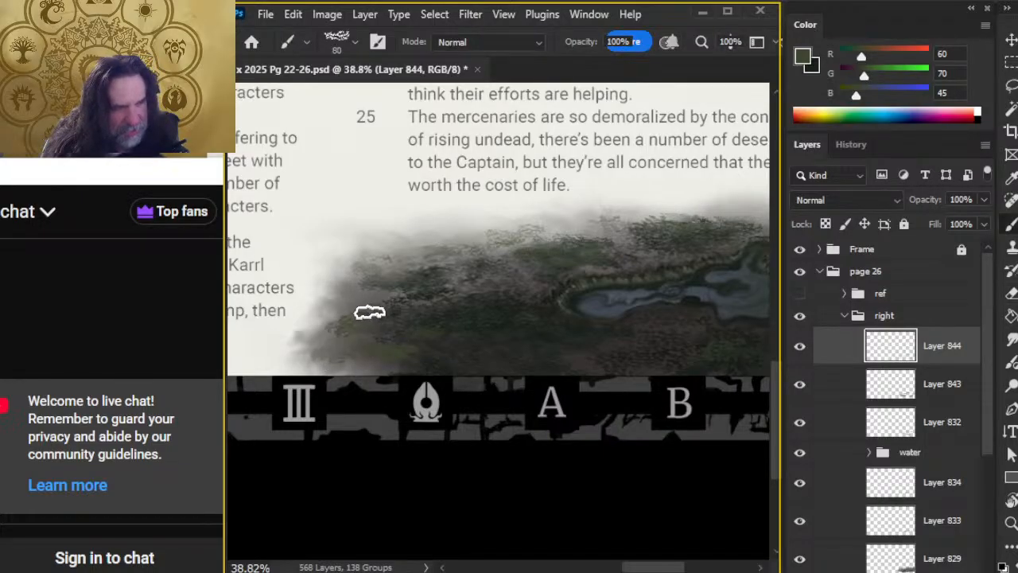
key("e")
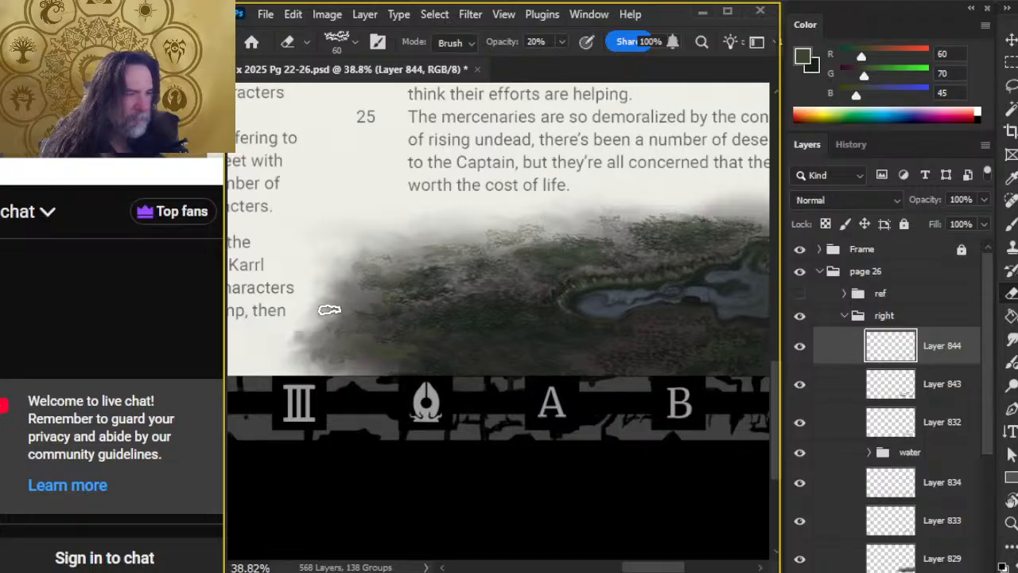
Add olive green leaves to the ground and misty treeline just above the pond, softening them with the Eraser
left_click_drag(613, 368, 472, 382)
key("b")
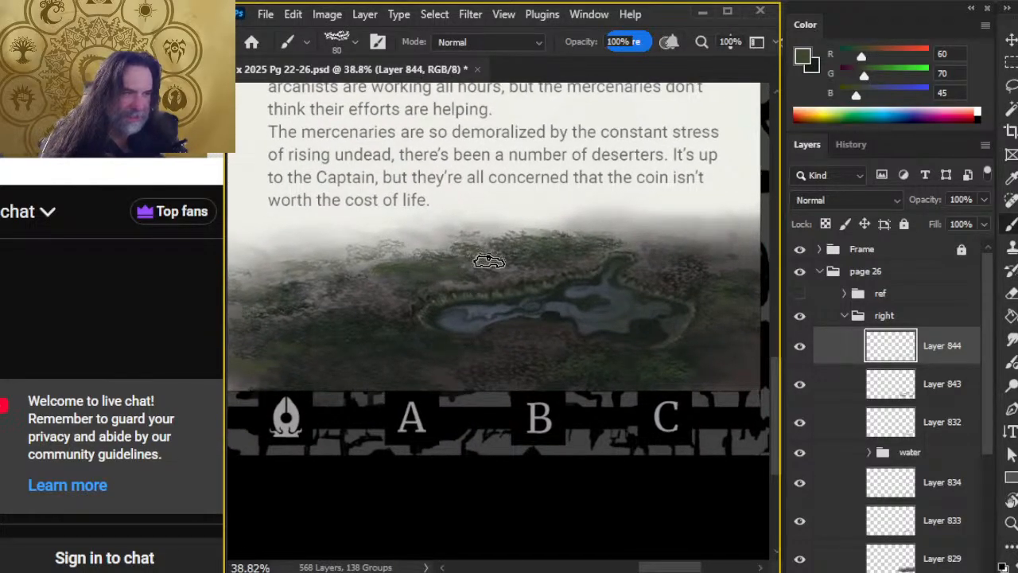
key("e")
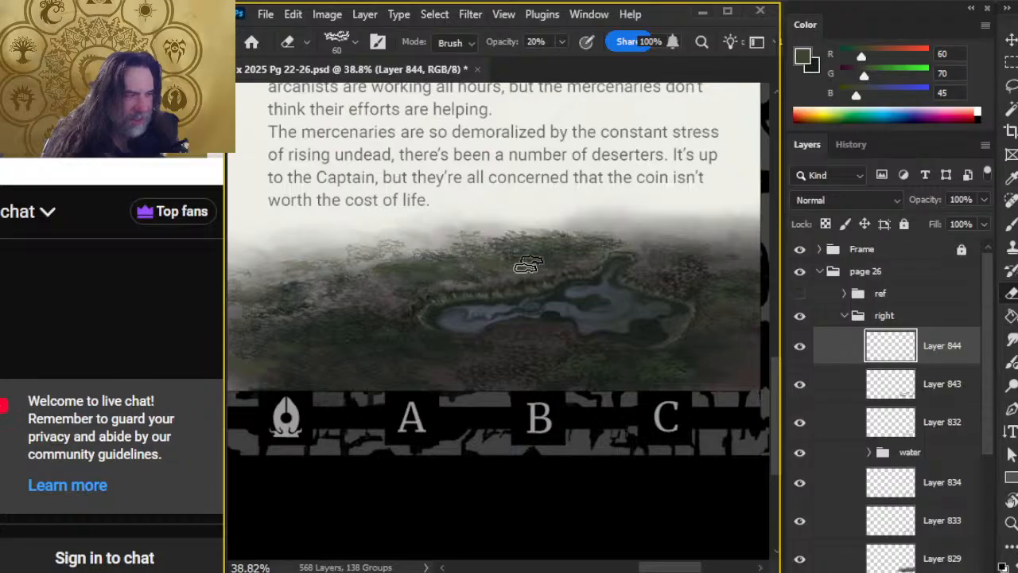
key("b")
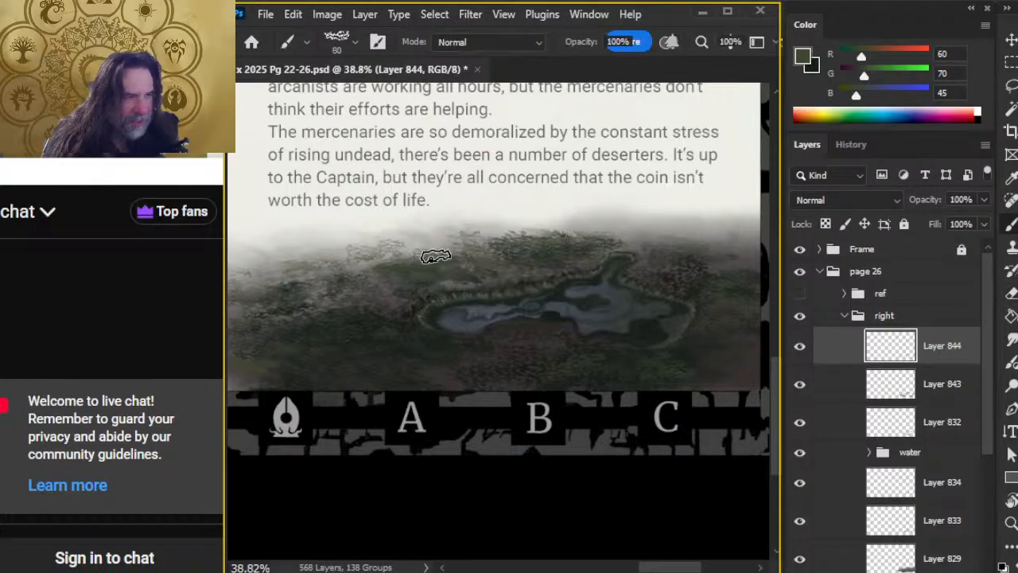
key("e")
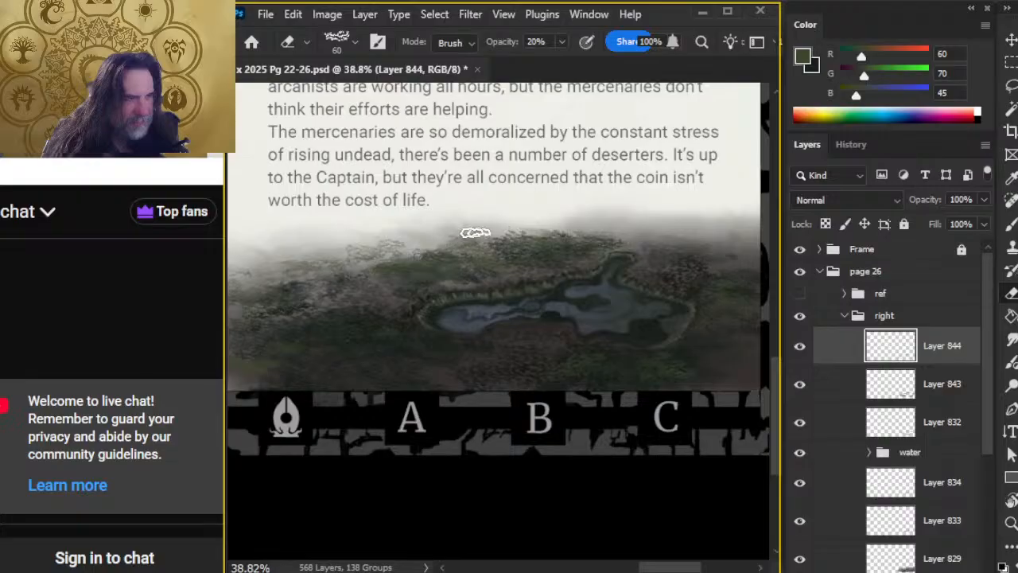
key("b")
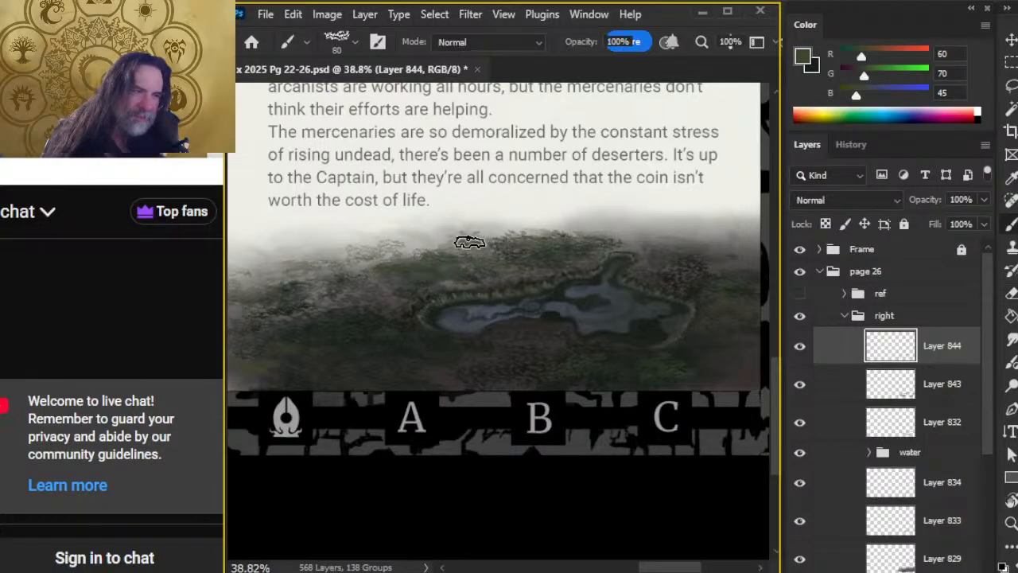
key("e")
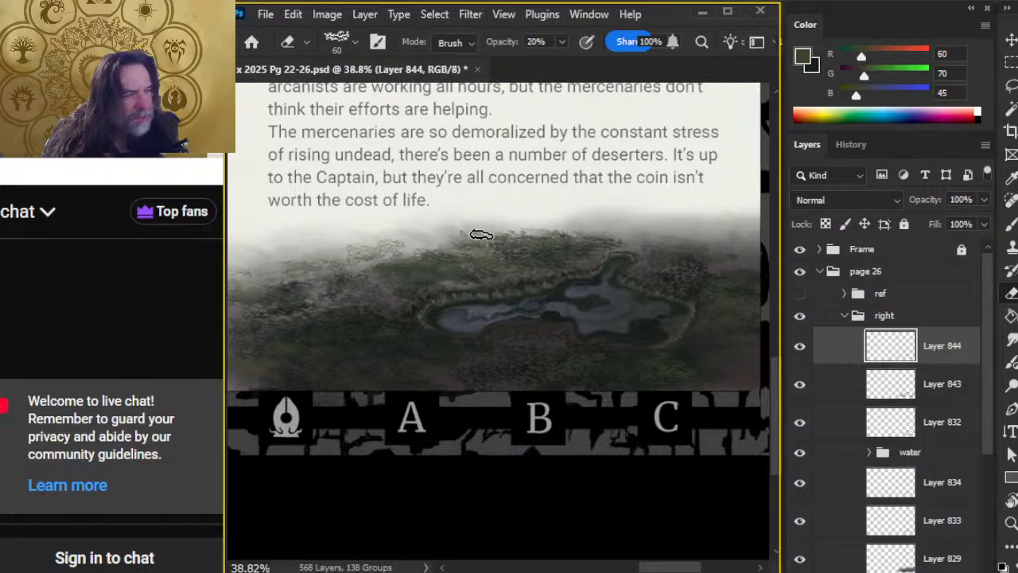
Extend olive green leaves along the treeline above the pond's right half and fade them with the Eraser
key("b")
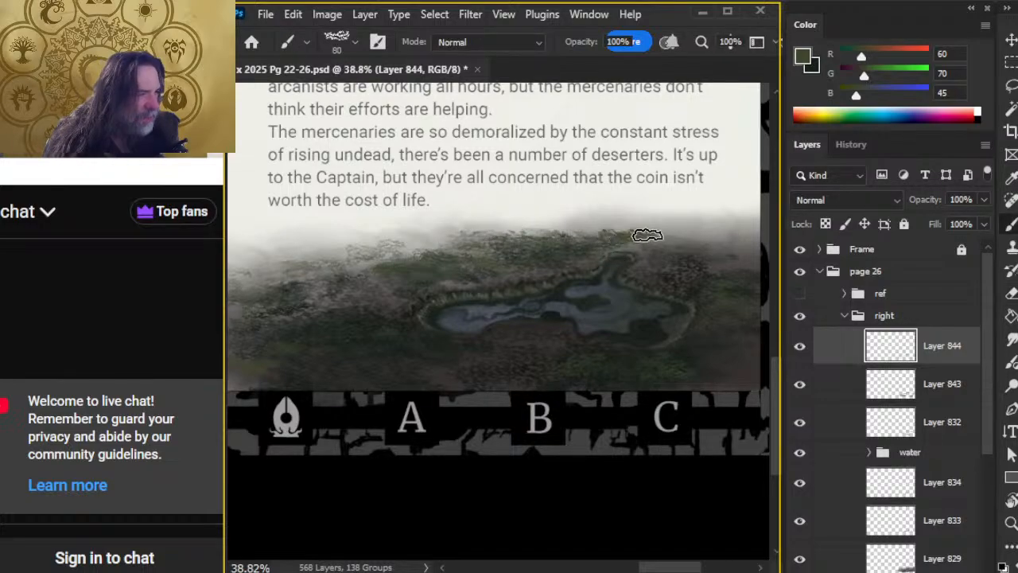
key("e")
mouse_move(599, 232)
left_mouse_down()
mouse_move(669, 231)
mouse_move(630, 234)
left_mouse_up()
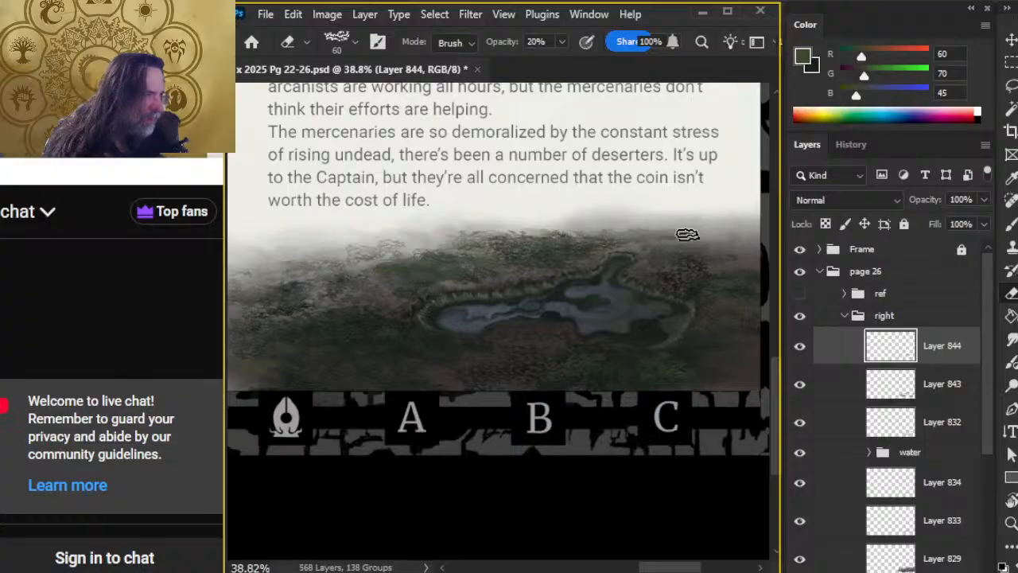
Paint sparse olive green leaves into the mist at the treeline's right end by the page edge, fading them with the Eraser
mouse_move(652, 295)
left_mouse_down()
mouse_move(540, 308)
mouse_move(382, 295)
mouse_move(527, 309)
mouse_move(604, 297)
left_mouse_up()
key("b")
key("bracketright")
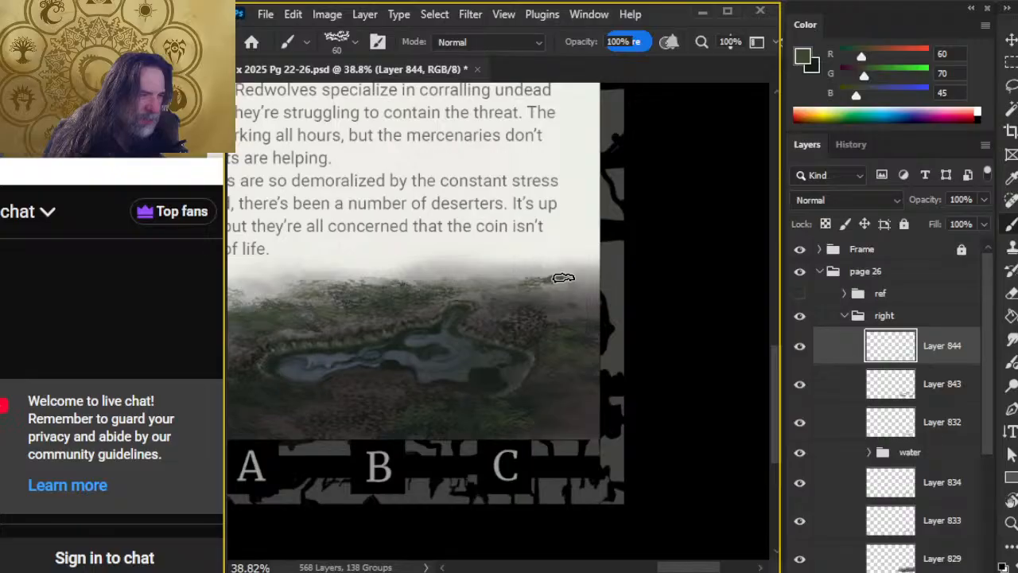
key("e")
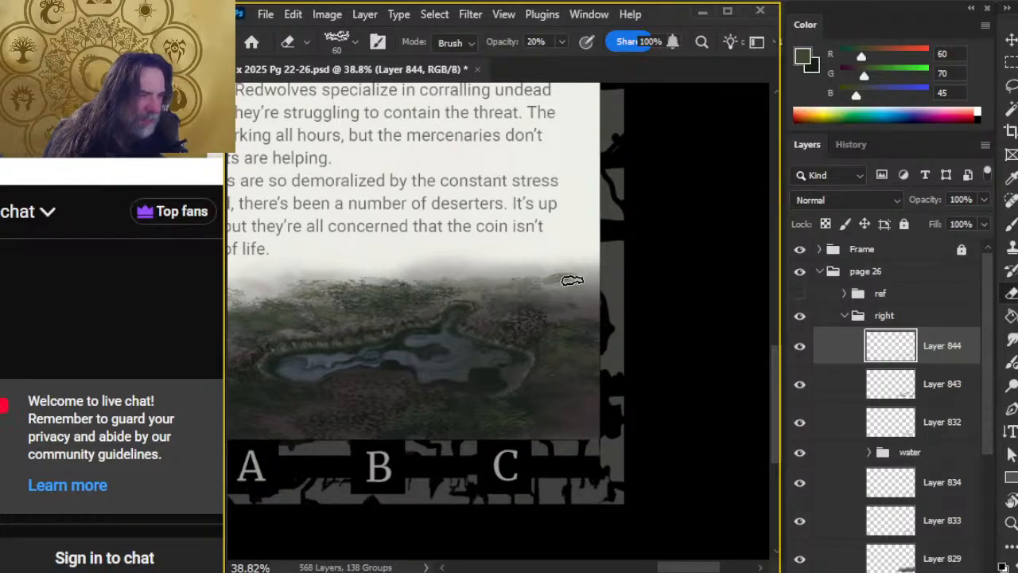
key("b")
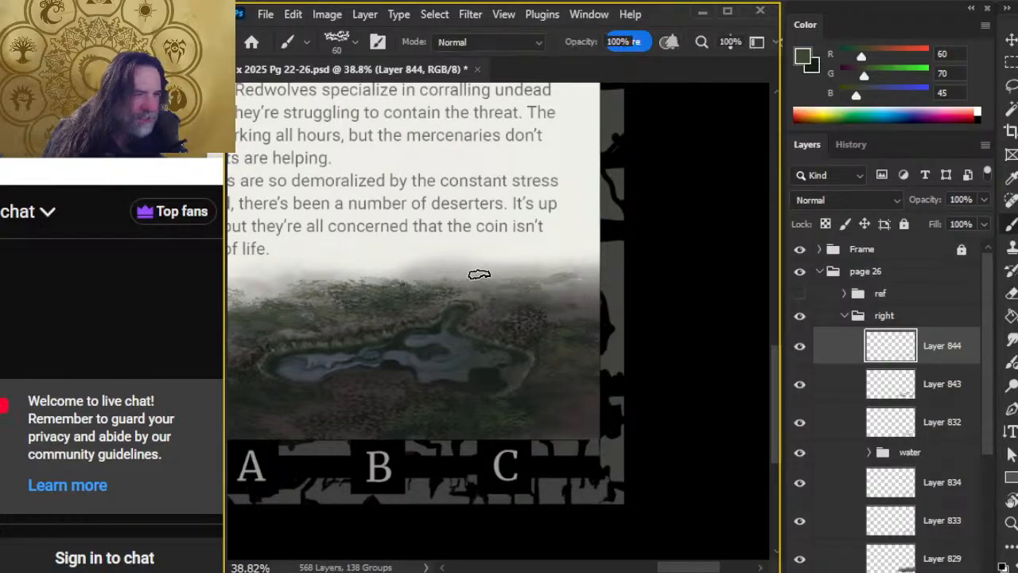
key("e")
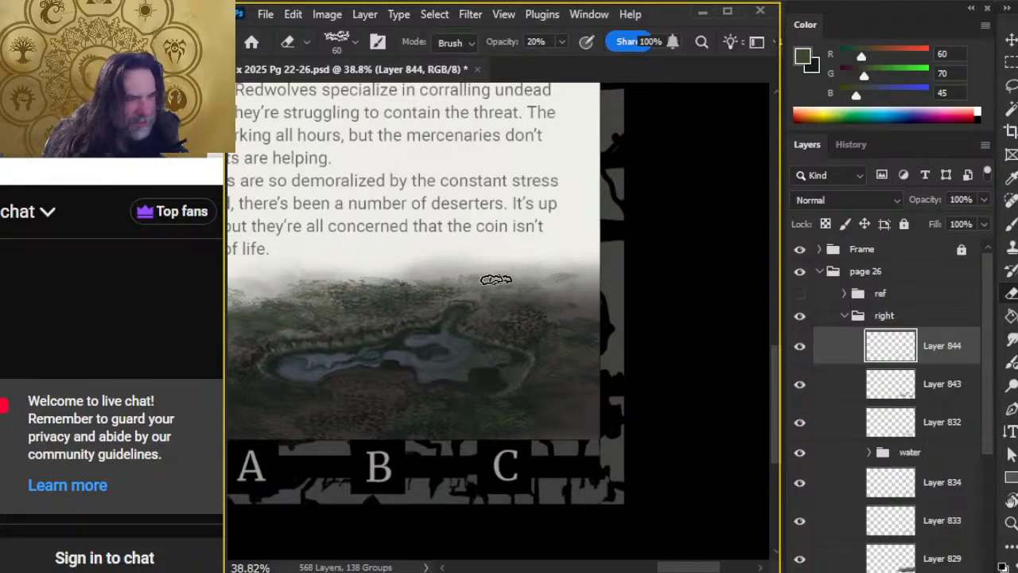
key("b")
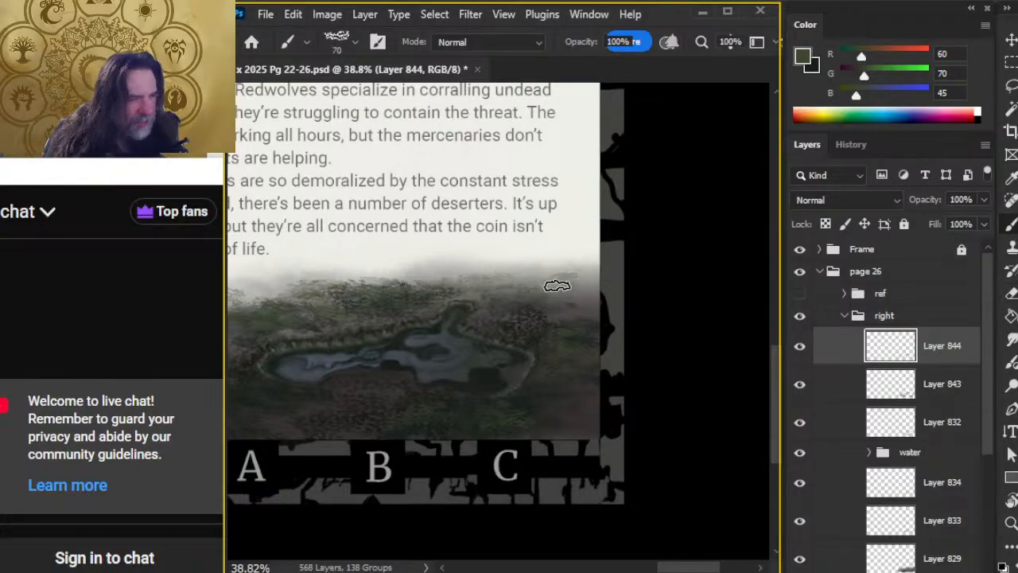
key("e")
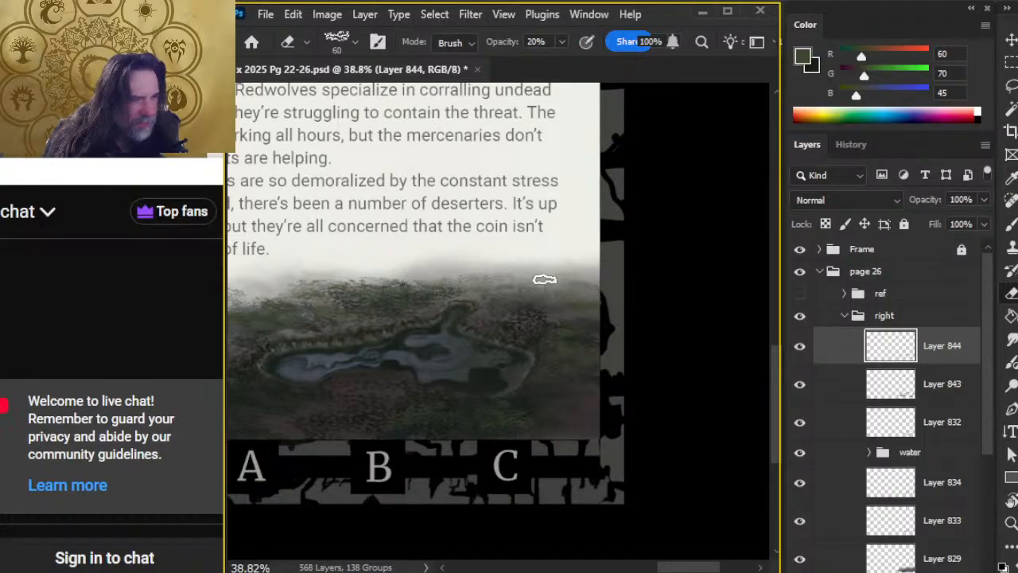
Fill the treeline above and left of the pond with more olive green leaves and blend them with the Eraser
left_click_drag(540, 344, 591, 348)
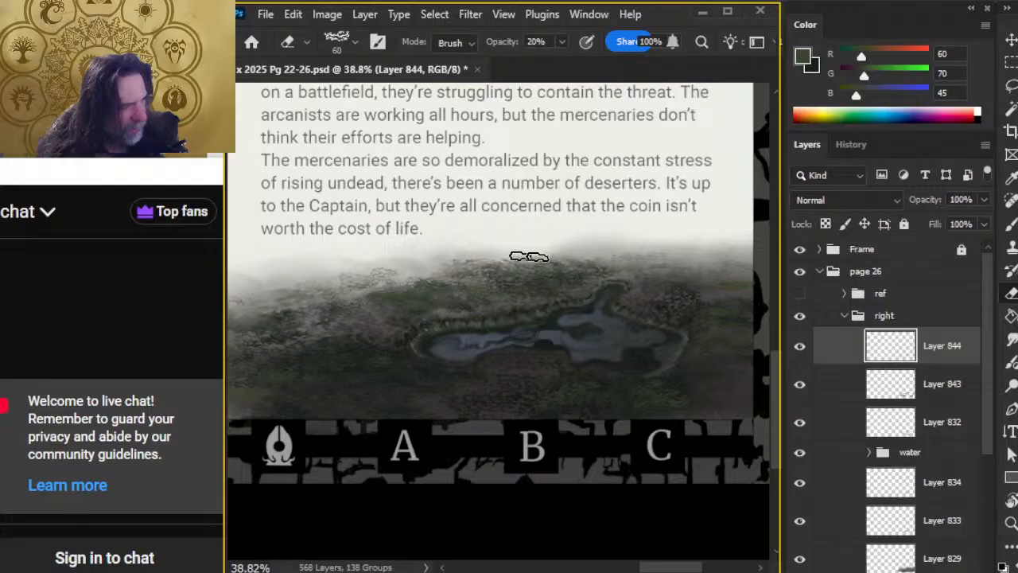
key("b")
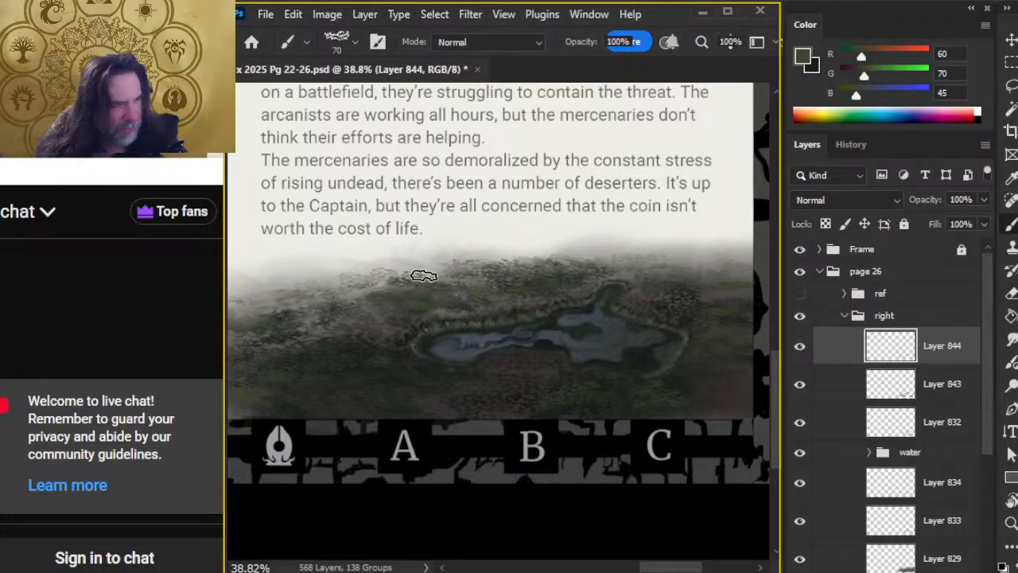
key("e")
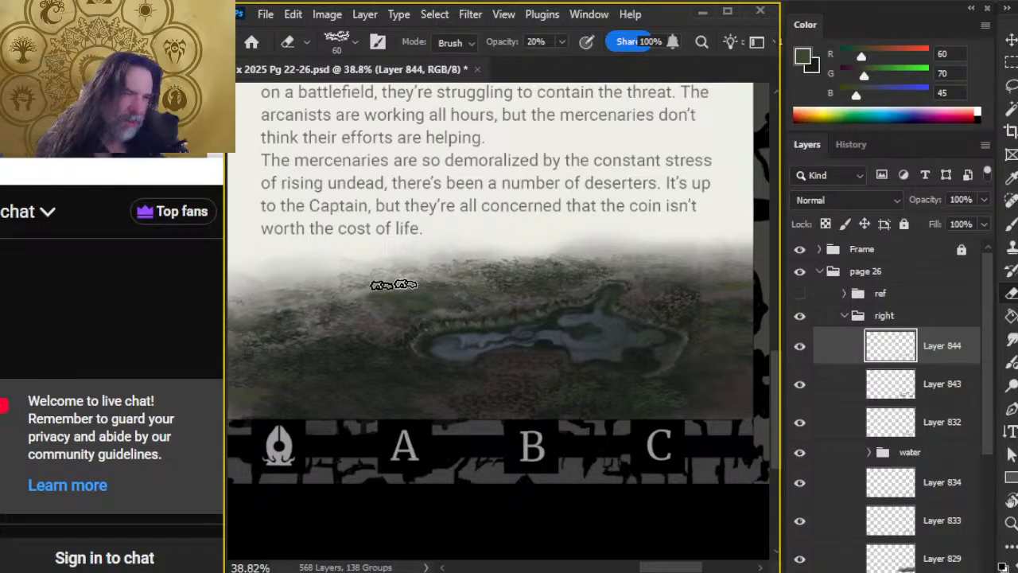
Create a new layer above the foliage and sample the pale green (RGB 165, 203, 176) from the reference painting
key("z")
left_click_drag(467, 391, 592, 408)
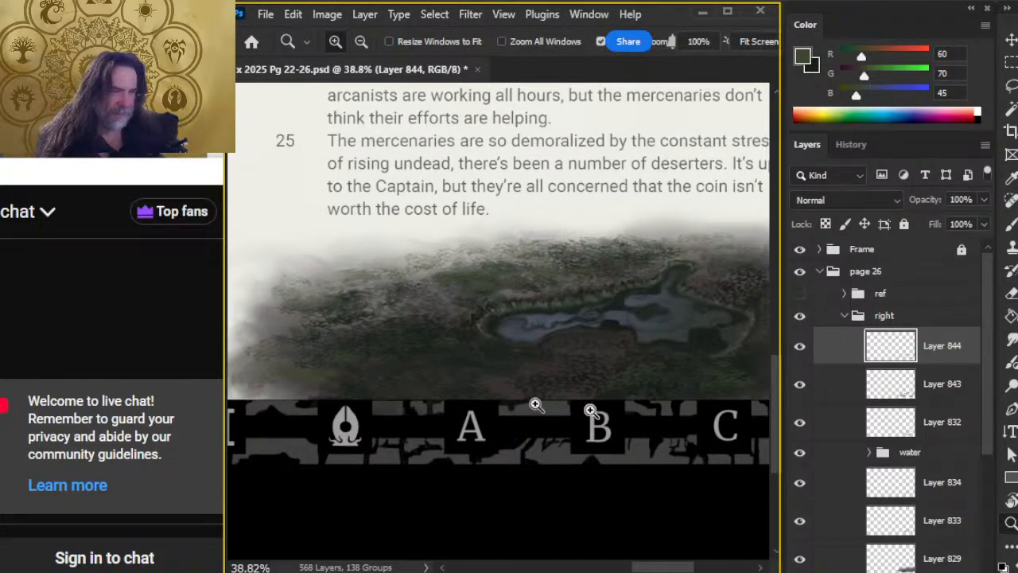
left_click_drag(666, 443, 588, 437)
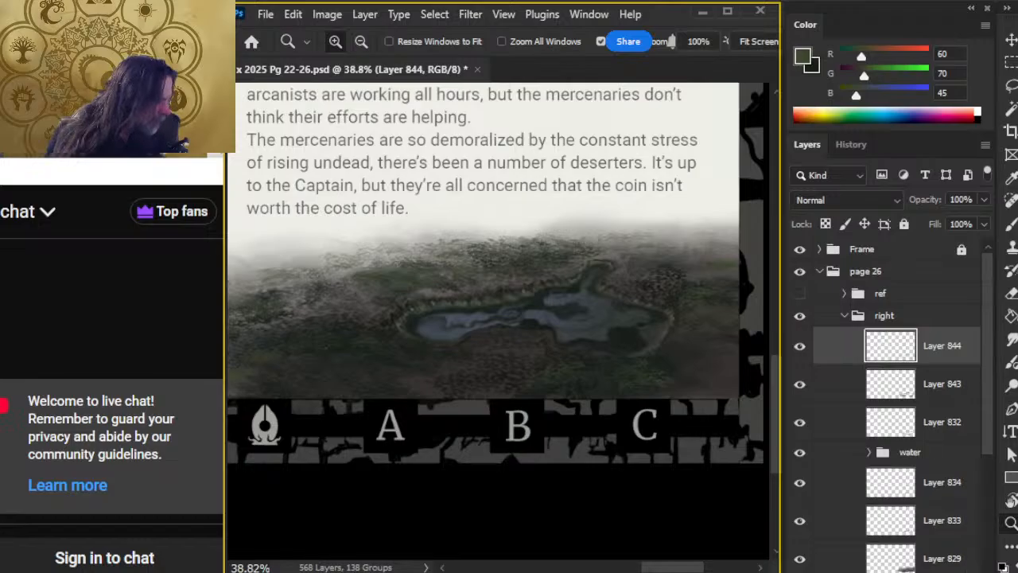
key("ctrl+shift+alt+n")
mouse_move(395, 368)
left_mouse_down()
mouse_move(397, 358)
mouse_move(456, 353)
mouse_move(397, 363)
left_mouse_up()
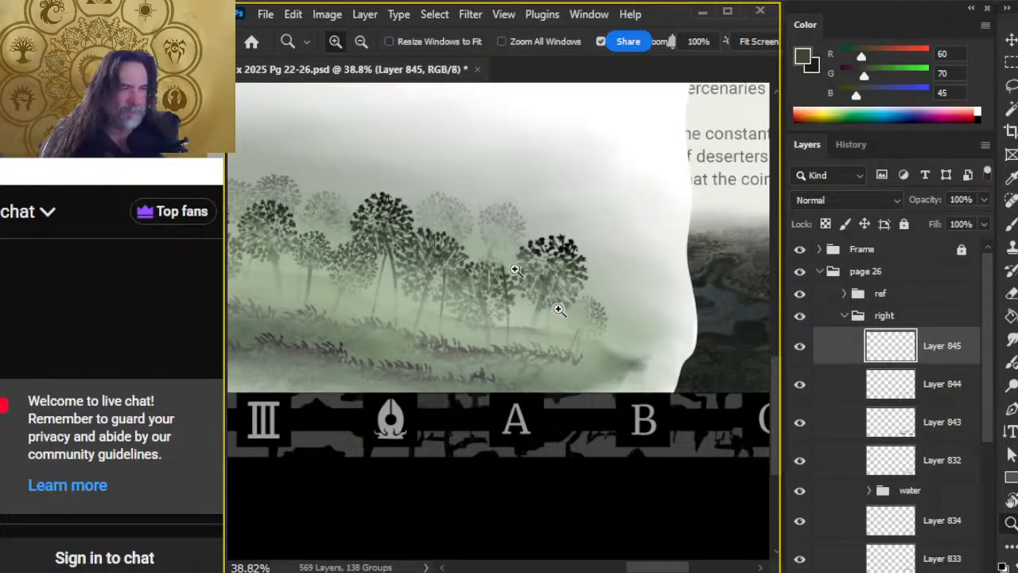
scroll(544, 280, "up", 6)
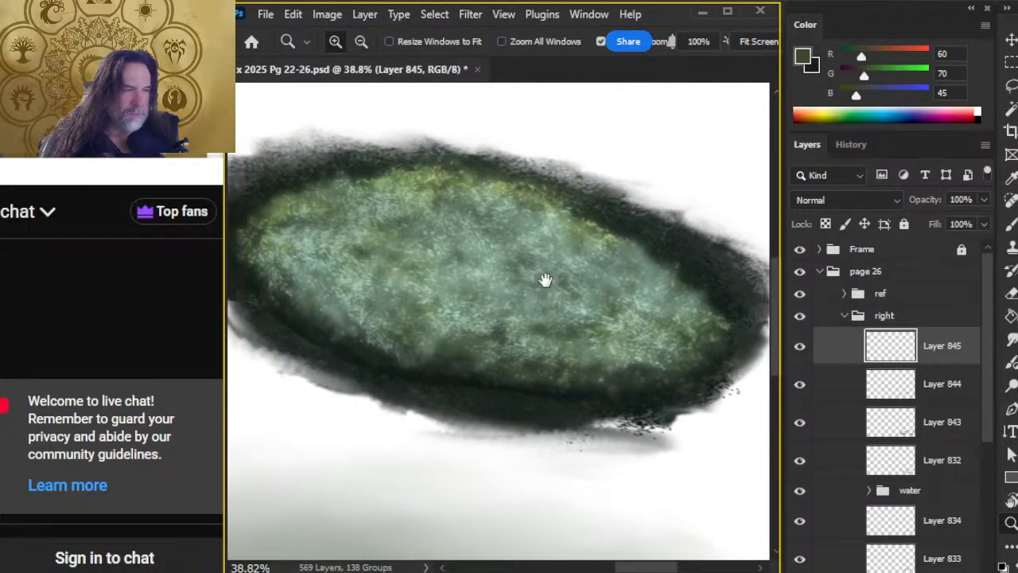
key("b")
left_click(484, 272, "alt")
left_click(487, 269, "alt")
scroll(568, 420, "down", 10)
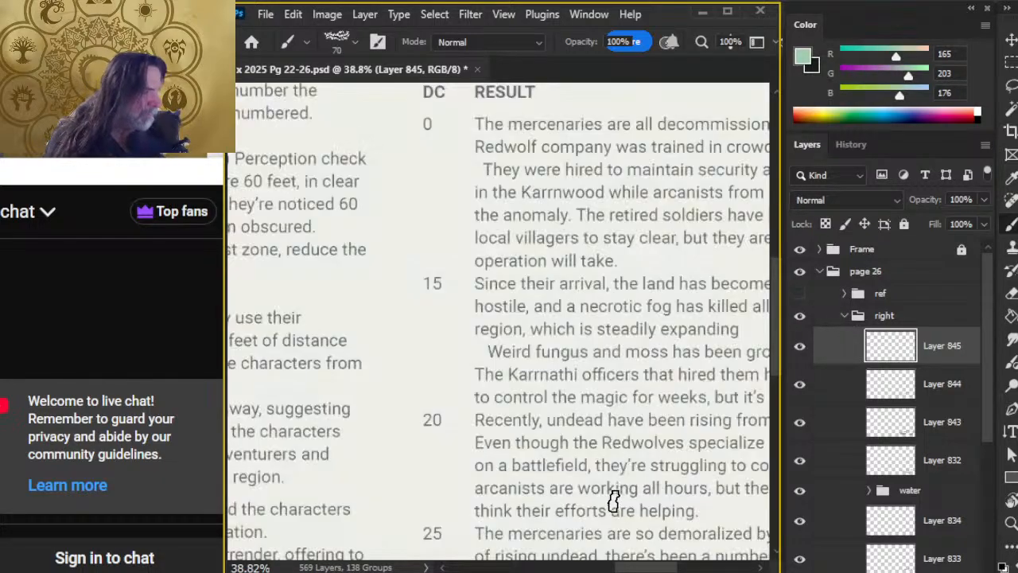
left_click_drag(596, 457, 517, 357)
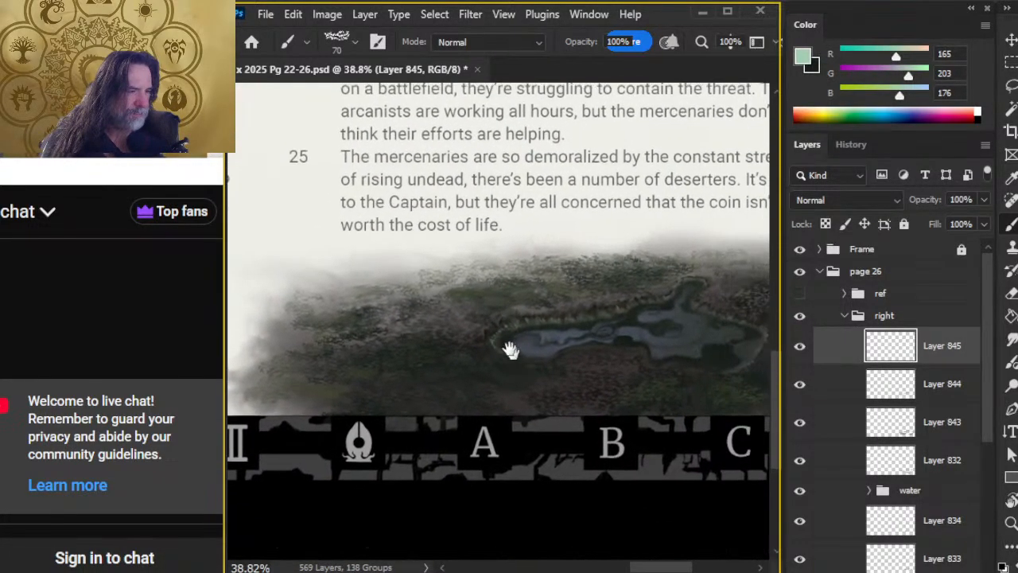
Choose the kelp bush brush and enlarge it to 100 px
right_click(408, 366)
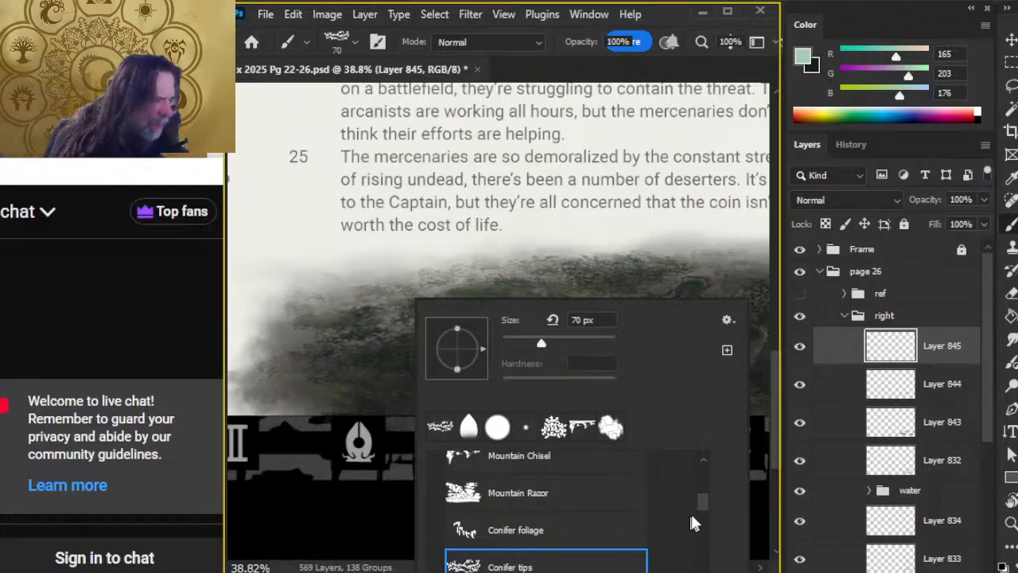
mouse_move(703, 503)
left_mouse_down()
mouse_move(703, 533)
mouse_move(689, 531)
left_mouse_up()
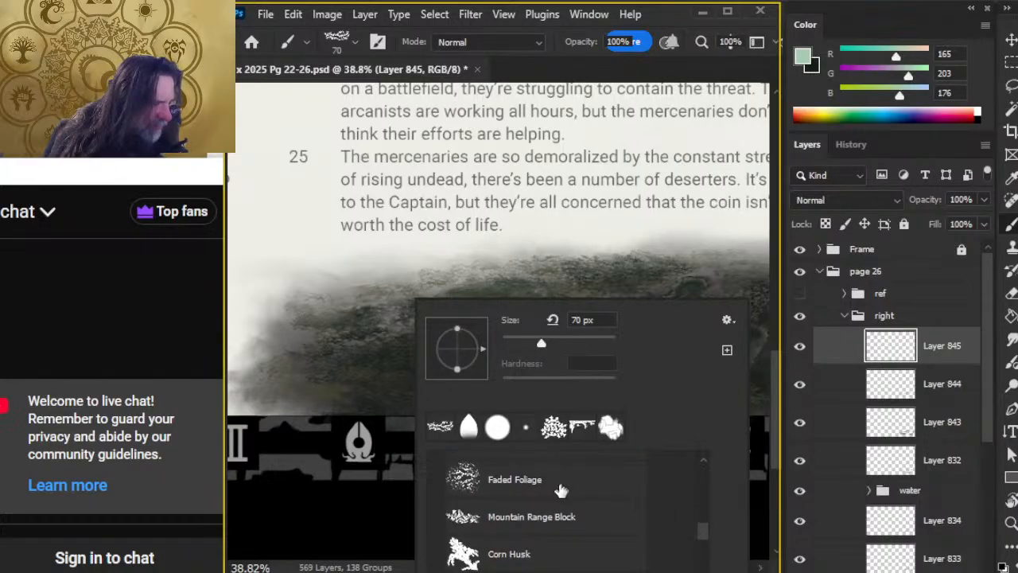
scroll(705, 554, "down", 5)
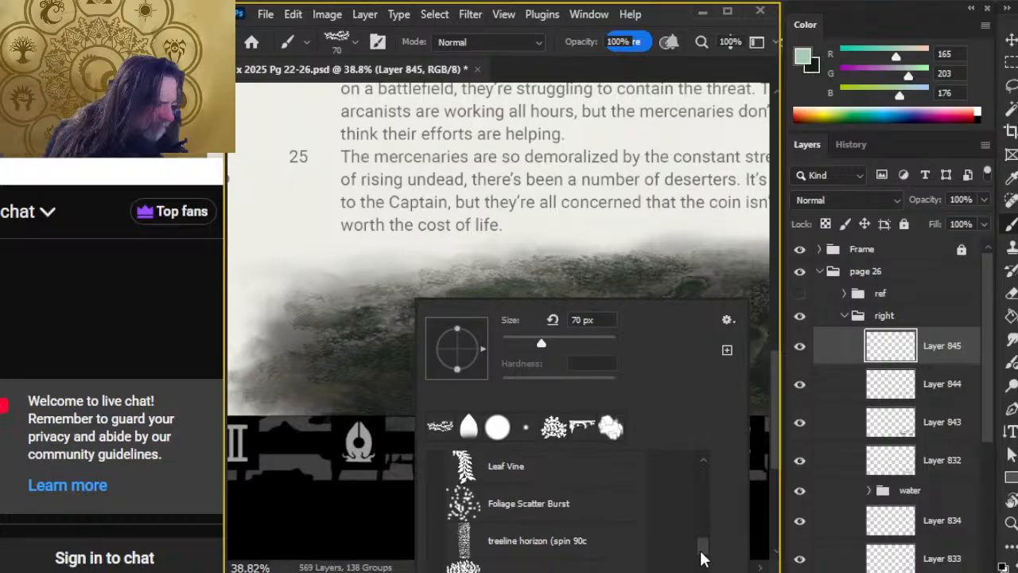
left_click(554, 525)
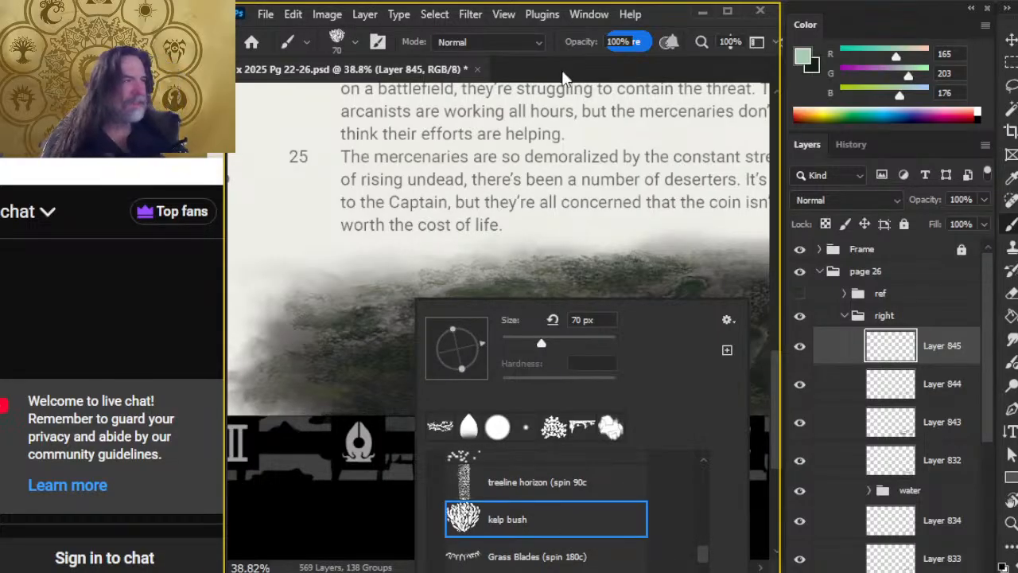
key("Return")
key("bracketright")
key("bracketright")
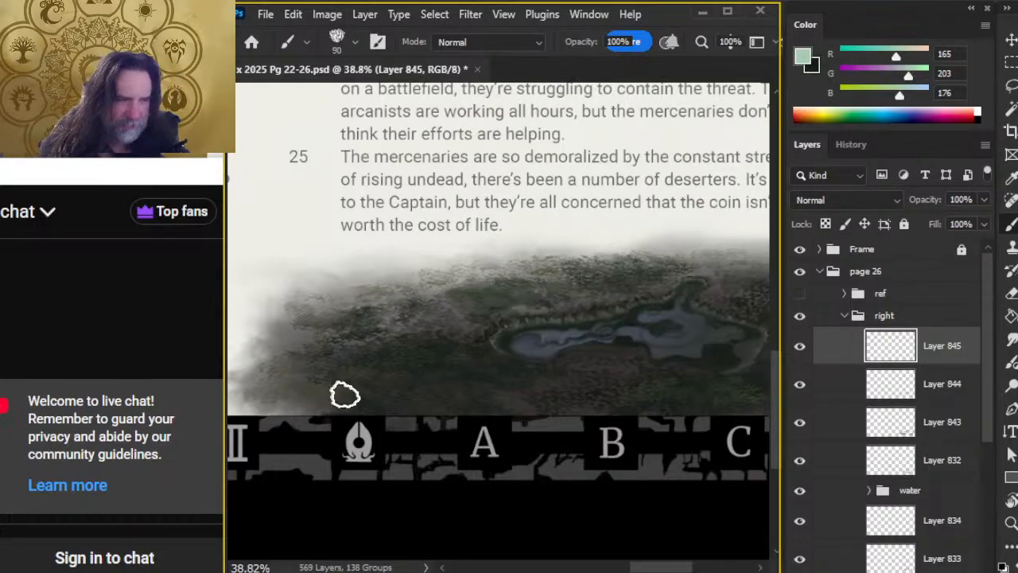
key("bracketright")
Paint a strip of pale green bushes on the dark ground left of the pond and fade it with the Eraser at 50% opacity
left_click_drag(357, 368, 453, 373)
key("e")
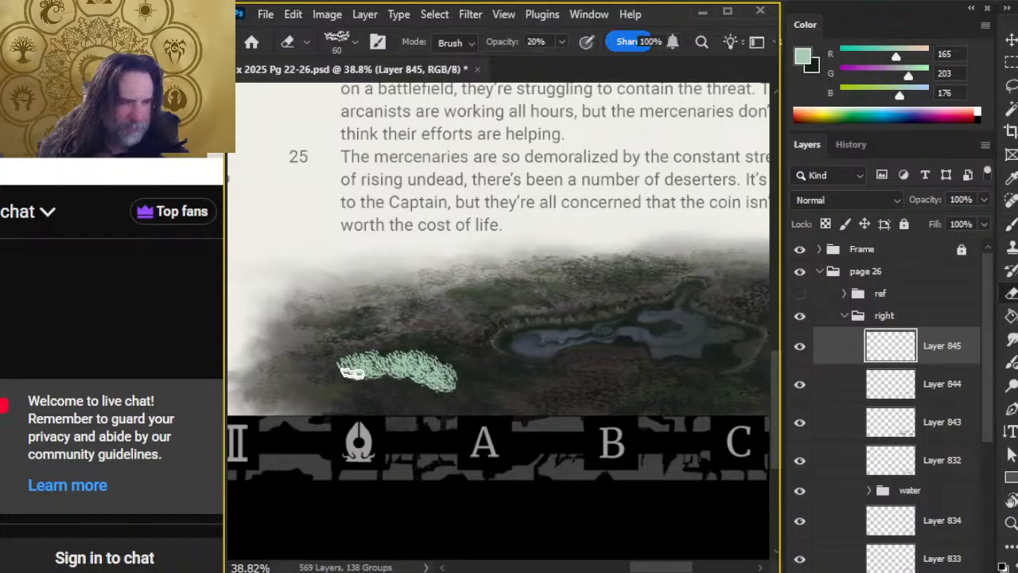
key("5")
mouse_move(343, 367)
left_mouse_down()
mouse_move(352, 364)
mouse_move(331, 377)
mouse_move(371, 361)
mouse_move(347, 364)
mouse_move(369, 379)
mouse_move(383, 377)
mouse_move(376, 370)
left_mouse_up()
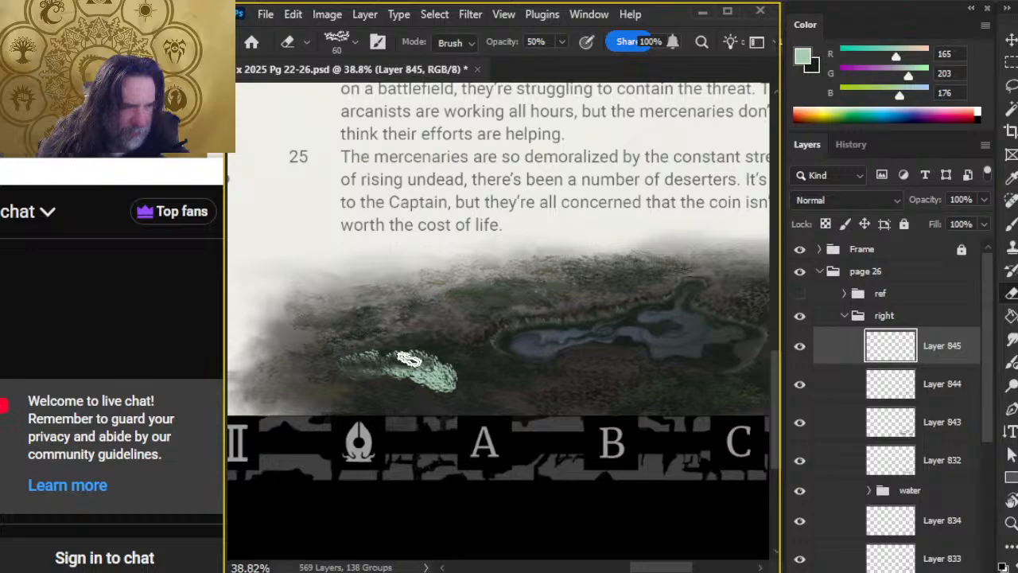
mouse_move(391, 383)
left_mouse_down()
mouse_move(466, 372)
mouse_move(424, 366)
mouse_move(455, 358)
mouse_move(436, 367)
mouse_move(462, 383)
mouse_move(449, 387)
mouse_move(470, 370)
mouse_move(438, 377)
mouse_move(459, 383)
mouse_move(430, 365)
mouse_move(396, 381)
mouse_move(430, 396)
mouse_move(389, 385)
mouse_move(410, 378)
mouse_move(371, 375)
left_mouse_up()
Paint fresh pale green kelp bushes in front of the faded strip and soften their bases with the Eraser
key("b")
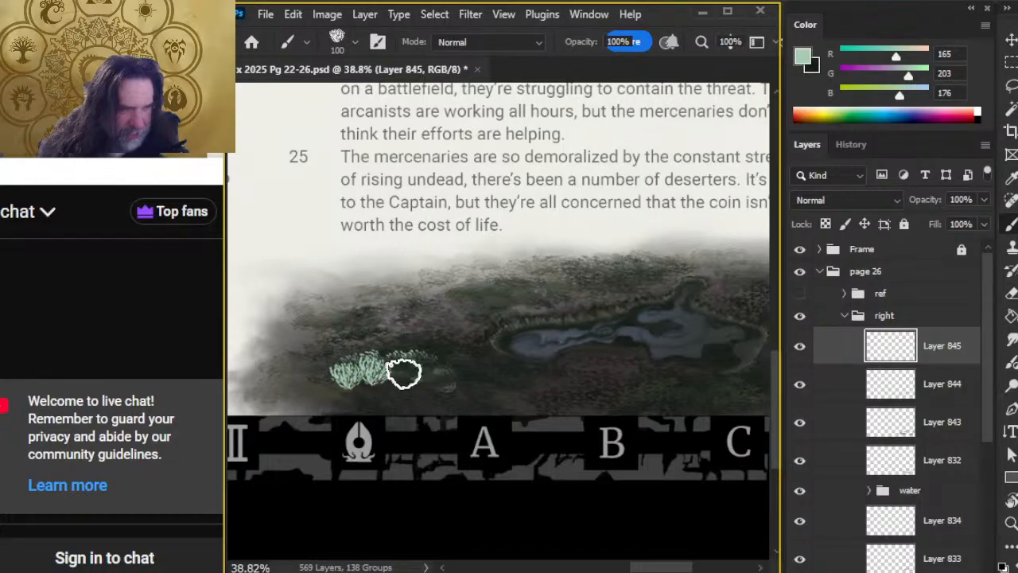
key("e")
mouse_move(405, 382)
left_mouse_down()
mouse_move(364, 386)
mouse_move(373, 374)
mouse_move(357, 370)
mouse_move(372, 374)
mouse_move(361, 381)
mouse_move(379, 372)
mouse_move(404, 379)
mouse_move(338, 387)
mouse_move(385, 379)
left_mouse_up()
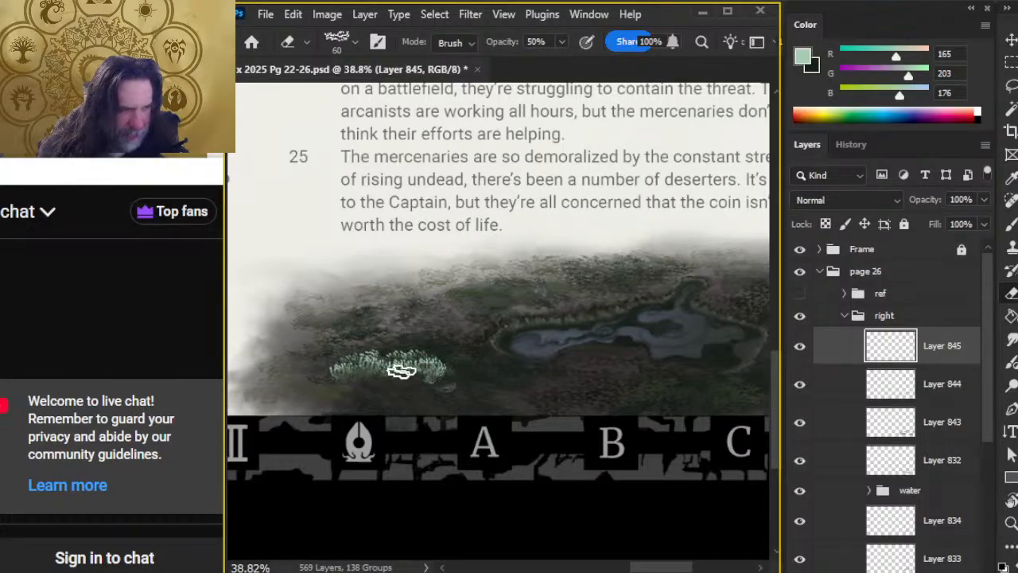
Erase the faint, curling strokes beneath the right end of the pale-green grass patch on Layer 845
key("z")
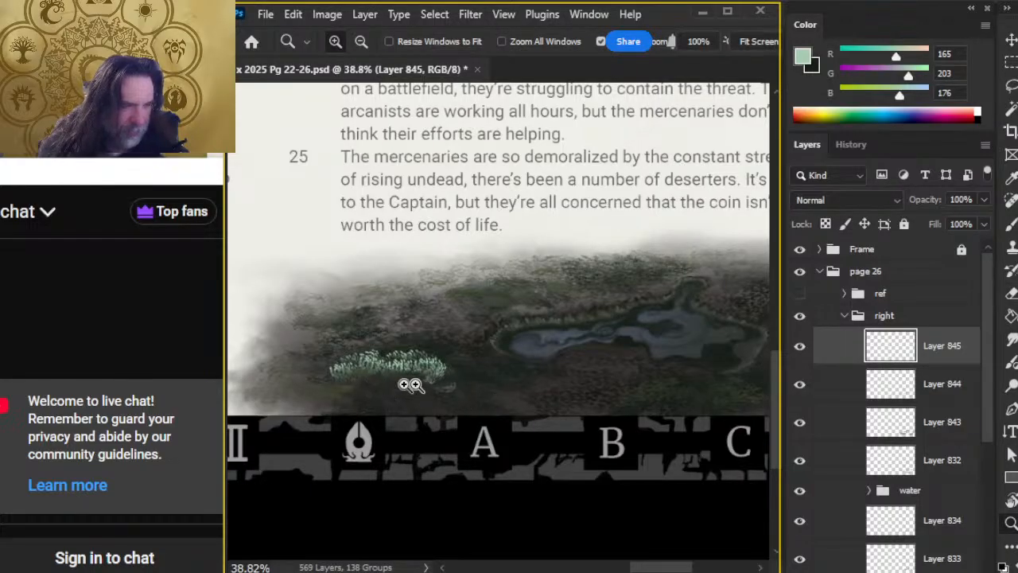
left_click_drag(386, 387, 488, 403)
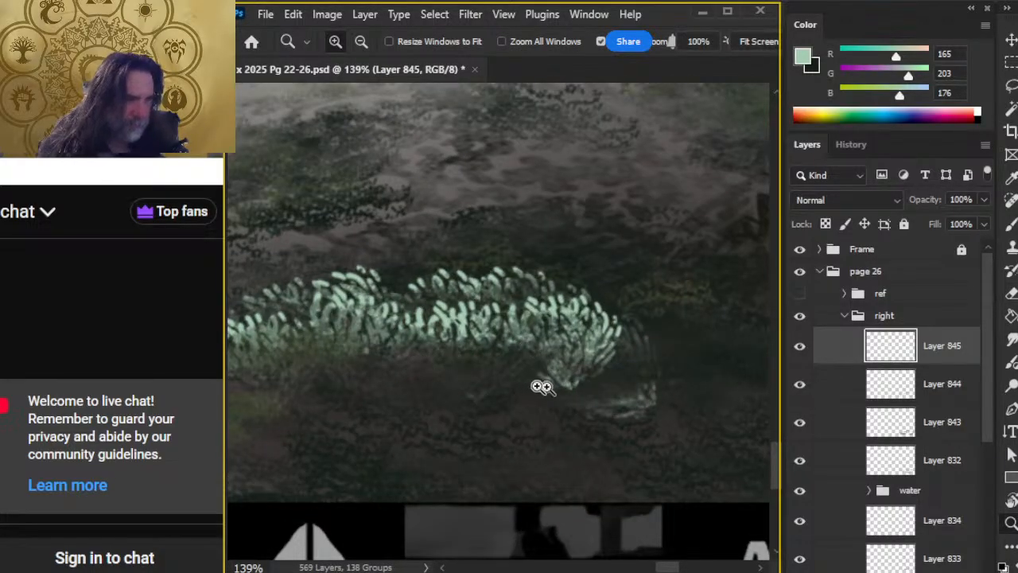
key("e")
mouse_move(569, 334)
left_mouse_down()
mouse_move(612, 335)
mouse_move(577, 319)
mouse_move(576, 391)
mouse_move(548, 382)
mouse_move(613, 380)
mouse_move(632, 407)
mouse_move(589, 389)
mouse_move(635, 360)
mouse_move(613, 391)
mouse_move(425, 382)
mouse_move(648, 343)
mouse_move(610, 398)
left_mouse_up()
Stamp a second row of pale-green grass tufts just below the first row, using the grass brush at size 125
key("z")
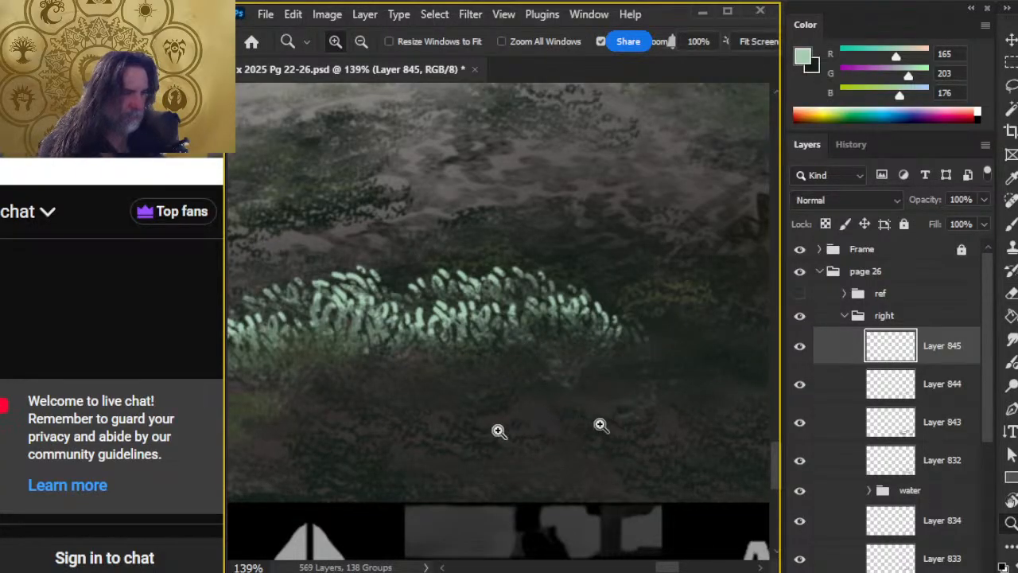
scroll(598, 422, "down", 3)
scroll(498, 432, "down", 5)
left_click_drag(555, 450, 514, 393)
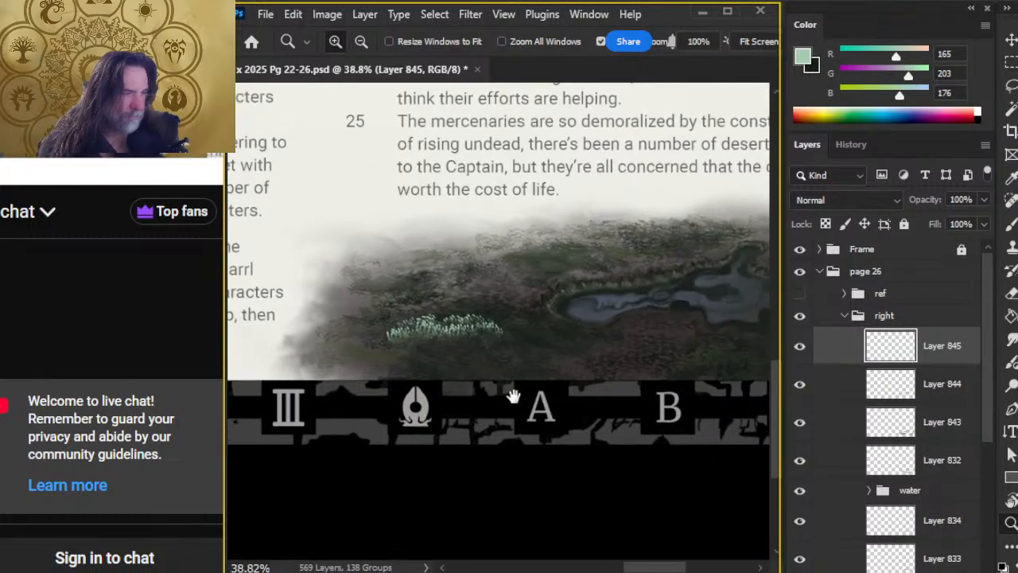
key("b")
left_click(494, 346)
left_click(461, 347)
key("bracketright")
left_click(436, 345)
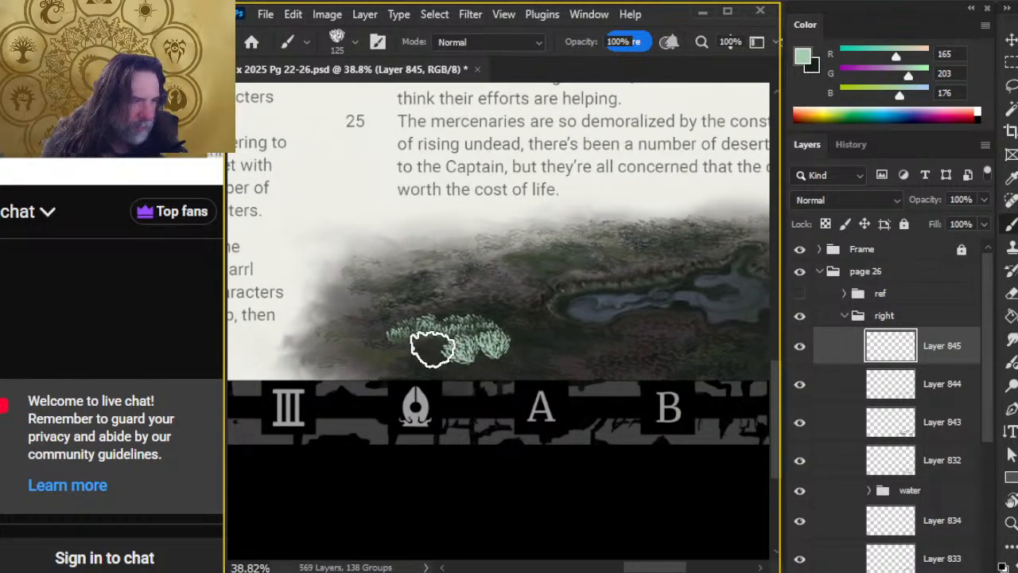
Fade the bases and right side of the second grass row with the textured eraser at 50% opacity
key("e")
mouse_move(396, 354)
left_mouse_down()
mouse_move(430, 349)
mouse_move(396, 353)
mouse_move(439, 344)
mouse_move(431, 340)
mouse_move(426, 353)
mouse_move(485, 343)
mouse_move(387, 365)
mouse_move(471, 365)
mouse_move(390, 374)
mouse_move(452, 369)
mouse_move(414, 358)
mouse_move(443, 361)
mouse_move(393, 367)
mouse_move(415, 357)
left_mouse_up()
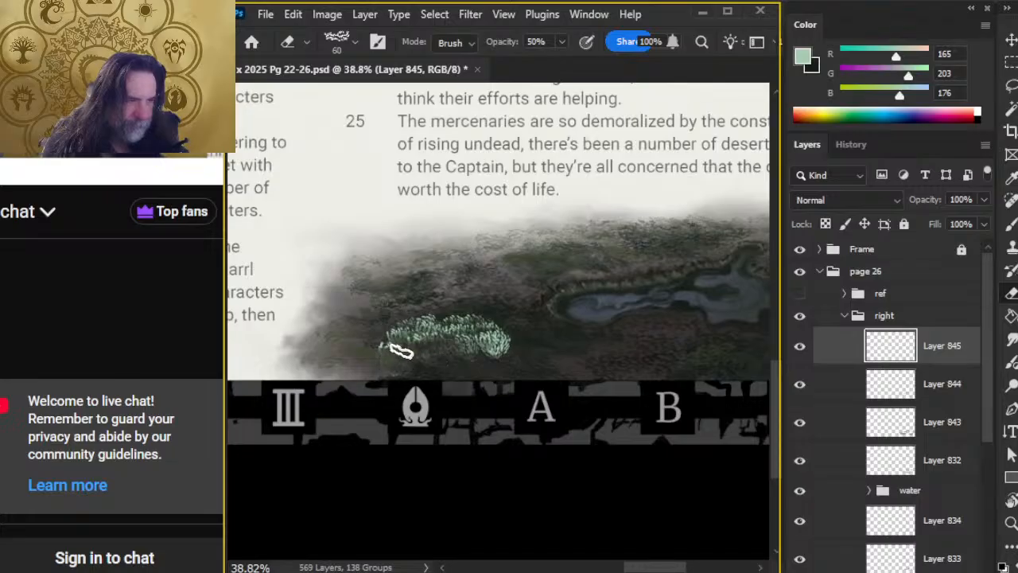
mouse_move(514, 361)
left_mouse_down()
mouse_move(444, 353)
mouse_move(437, 362)
mouse_move(526, 346)
mouse_move(484, 338)
mouse_move(533, 341)
mouse_move(515, 349)
mouse_move(490, 340)
mouse_move(542, 335)
left_mouse_up()
Stamp fresh grass tufts across the middle of the patch and soften their bases with the eraser at 30% opacity
key("b")
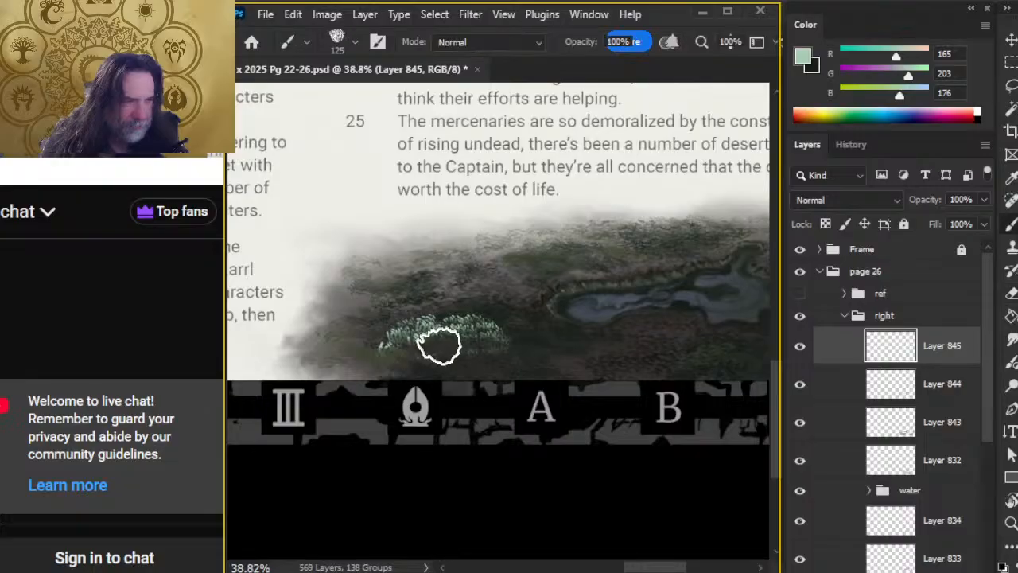
mouse_move(437, 351)
left_mouse_down()
mouse_move(478, 345)
mouse_move(501, 352)
left_mouse_up()
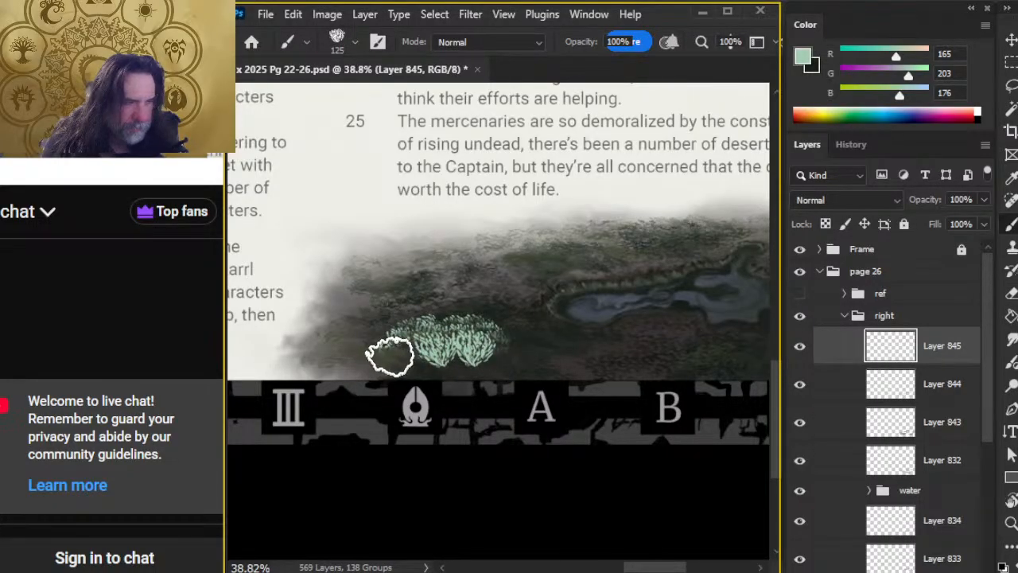
key("e")
mouse_move(382, 358)
left_mouse_down()
mouse_move(363, 382)
mouse_move(394, 364)
mouse_move(397, 348)
mouse_move(423, 348)
mouse_move(414, 340)
mouse_move(387, 351)
mouse_move(439, 349)
mouse_move(418, 374)
mouse_move(404, 370)
mouse_move(465, 356)
left_mouse_up()
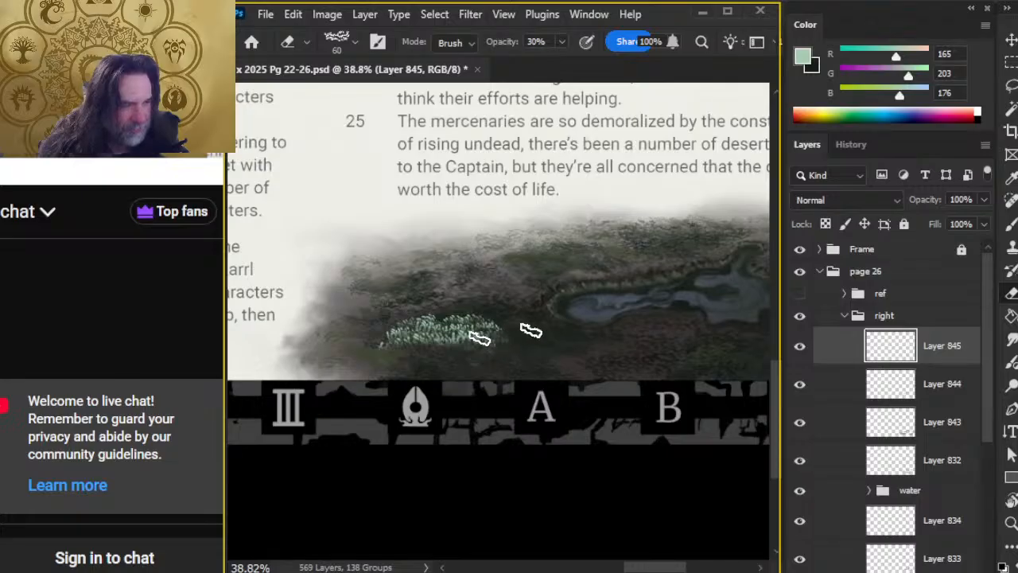
Stamp three adjoining grass tufts along the lower side of the patch and blend their stems with the 30% eraser
key("b")
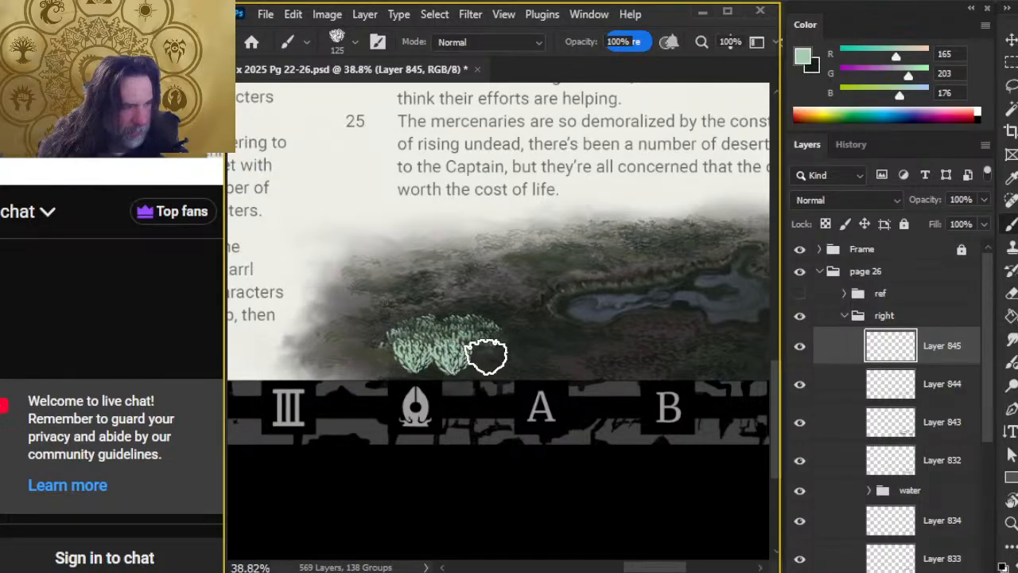
left_click(485, 353)
key("e")
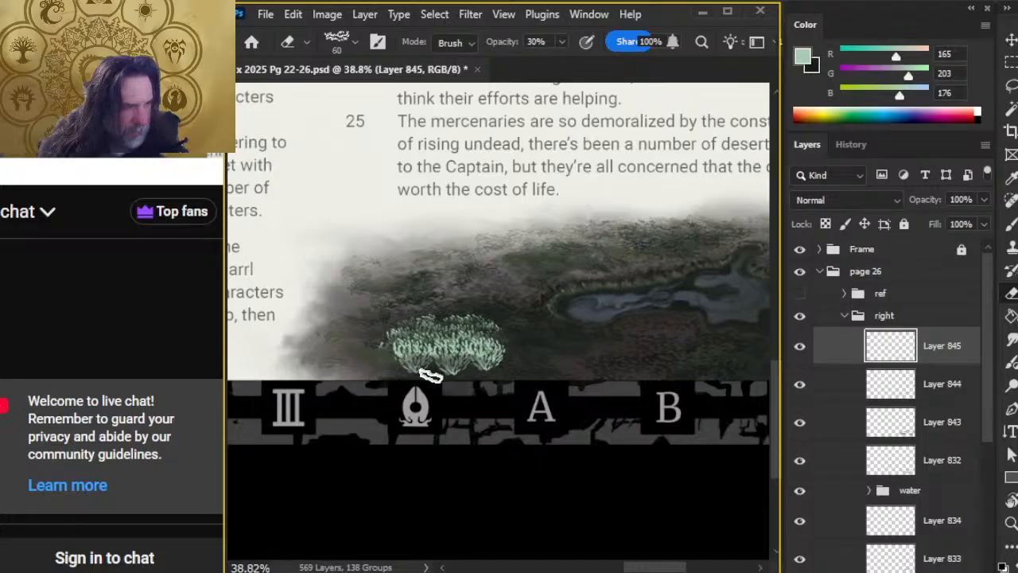
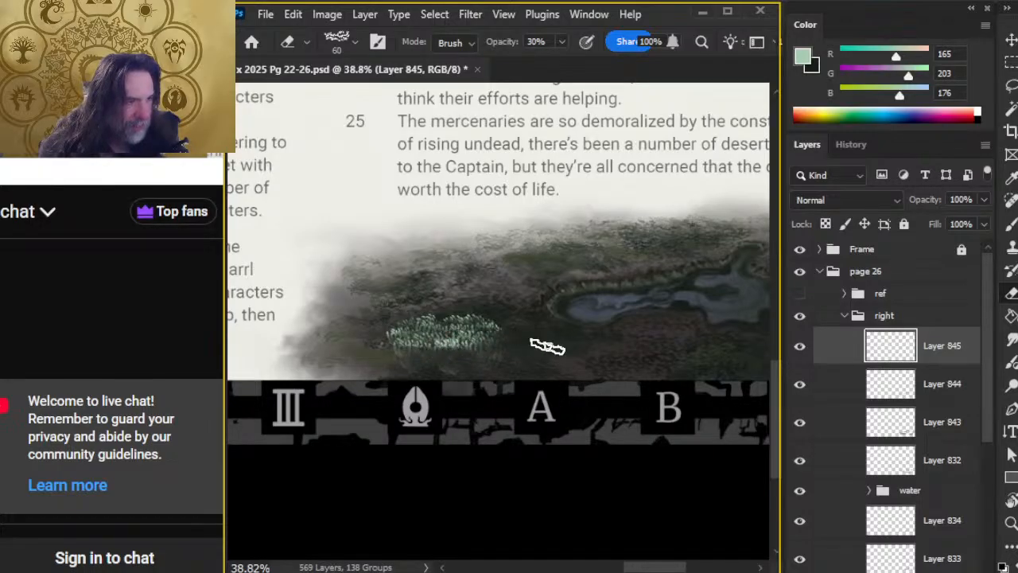
Add another row of three grass tufts reaching toward the illustration's bottom edge and fade their bases with the eraser
key("b")
left_click(417, 361)
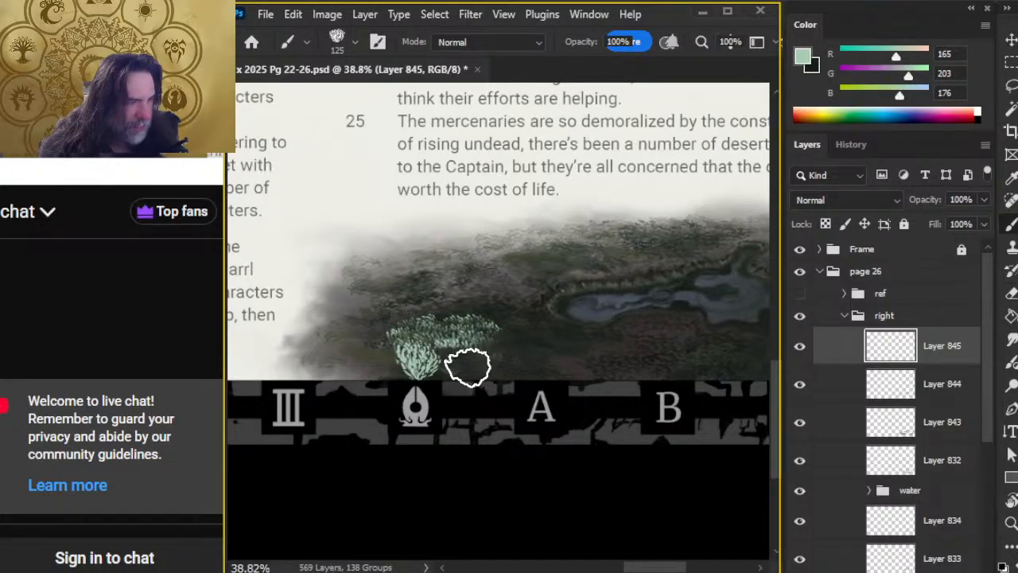
left_click(500, 354)
key("e")
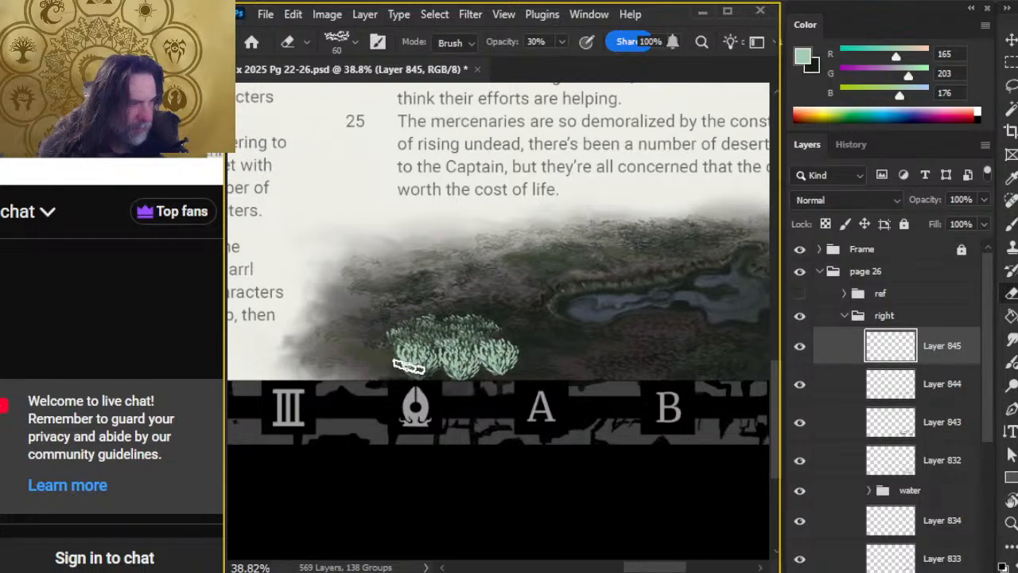
mouse_move(440, 372)
left_mouse_down()
mouse_move(418, 354)
mouse_move(427, 350)
mouse_move(413, 349)
mouse_move(437, 358)
mouse_move(426, 366)
mouse_move(485, 356)
mouse_move(461, 376)
mouse_move(458, 366)
mouse_move(513, 353)
mouse_move(470, 357)
mouse_move(485, 349)
mouse_move(503, 361)
mouse_move(456, 350)
mouse_move(476, 378)
mouse_move(510, 371)
left_mouse_up()
left_click_drag(445, 373, 520, 360)
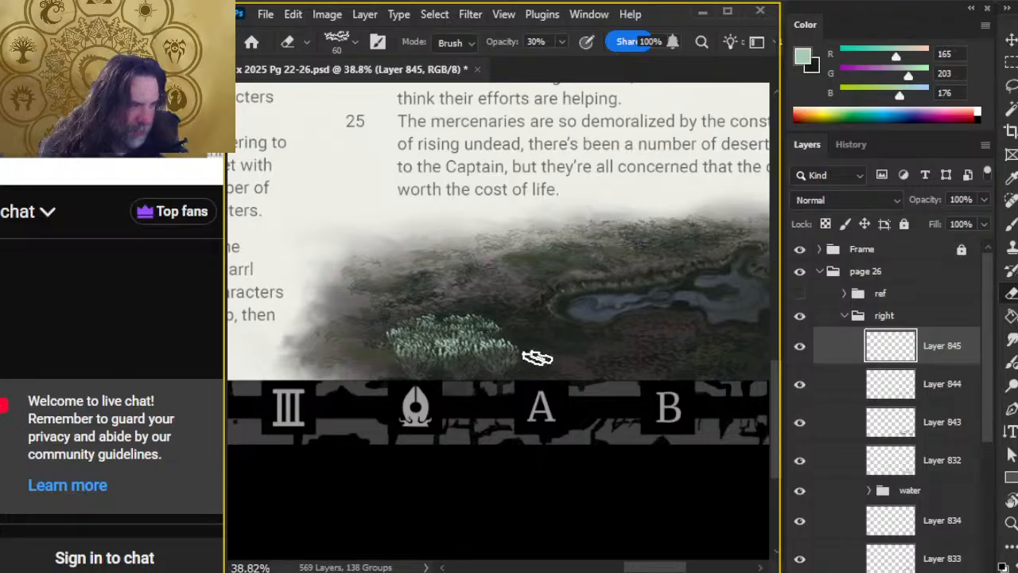
Widen the grass patch to both sides with more tufts down to the illustration's bottom edge, then fade their stems
key("b")
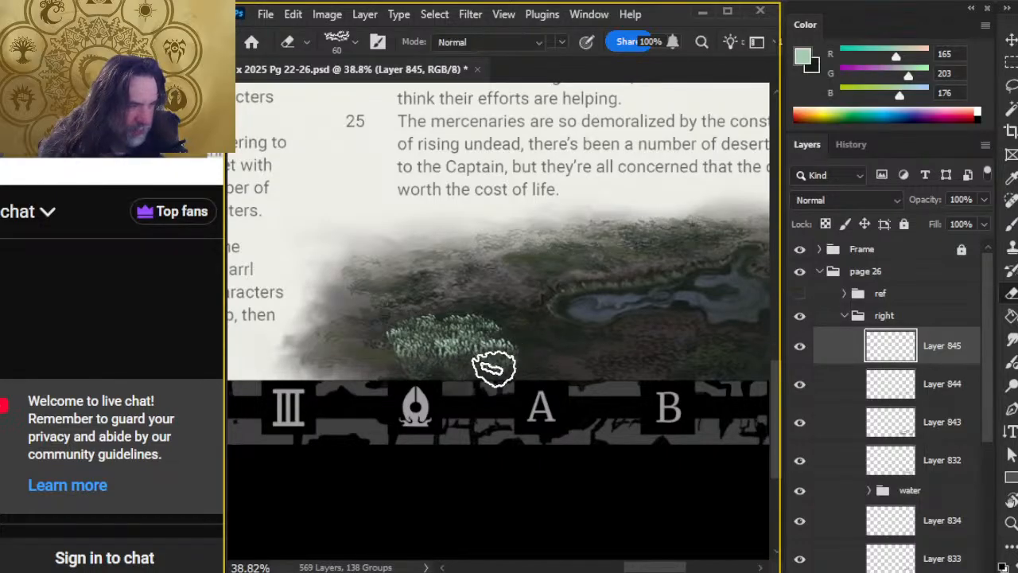
mouse_move(477, 366)
left_mouse_down()
mouse_move(526, 364)
mouse_move(410, 378)
mouse_move(357, 361)
mouse_move(366, 352)
mouse_move(355, 391)
mouse_move(372, 364)
mouse_move(355, 356)
mouse_move(366, 350)
mouse_move(350, 359)
mouse_move(386, 374)
mouse_move(394, 364)
mouse_move(348, 346)
mouse_move(370, 336)
mouse_move(360, 343)
mouse_move(408, 366)
mouse_move(392, 373)
mouse_move(414, 364)
mouse_move(397, 385)
mouse_move(452, 344)
left_mouse_up()
key("e")
mouse_move(435, 375)
left_mouse_down()
mouse_move(472, 367)
mouse_move(467, 381)
mouse_move(533, 361)
mouse_move(527, 352)
mouse_move(513, 371)
mouse_move(537, 377)
mouse_move(516, 369)
mouse_move(541, 359)
left_mouse_up()
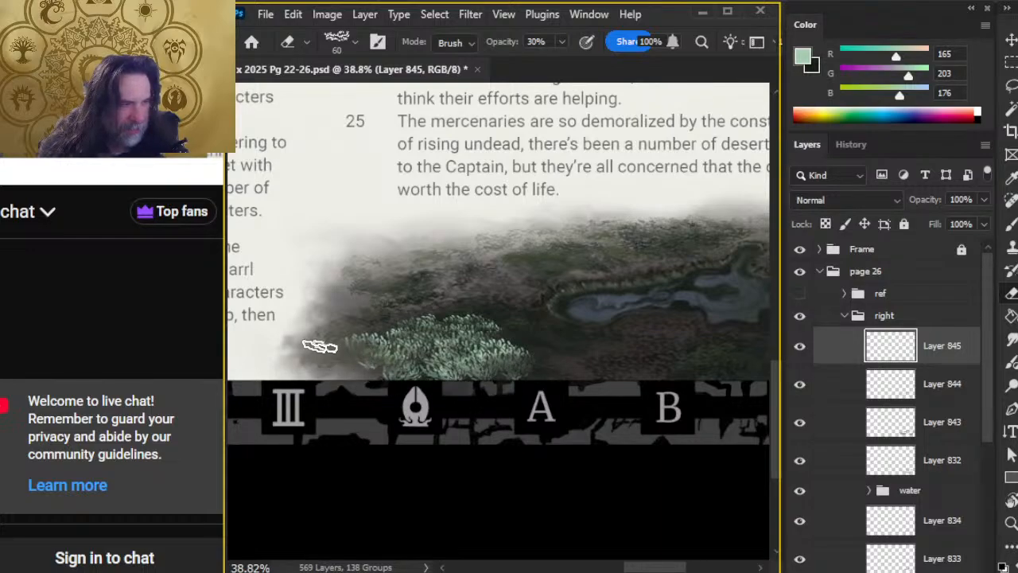
Extend the grass patch's left side with additional tufts and soften their lower parts with the 30% eraser
key("b")
mouse_move(353, 352)
left_mouse_down()
mouse_move(362, 356)
mouse_move(337, 350)
mouse_move(350, 342)
mouse_move(359, 359)
left_mouse_up()
key("e")
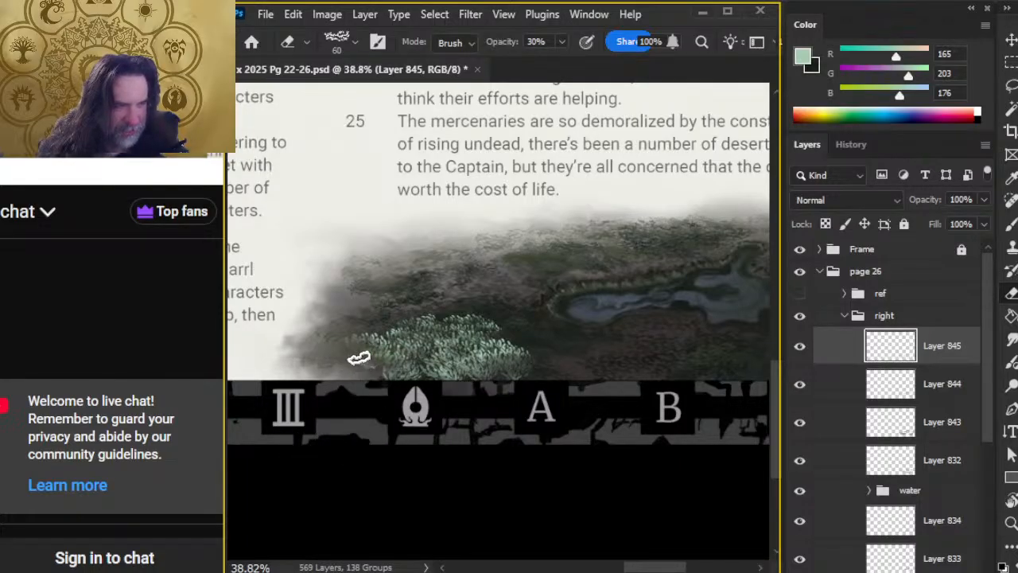
key("b")
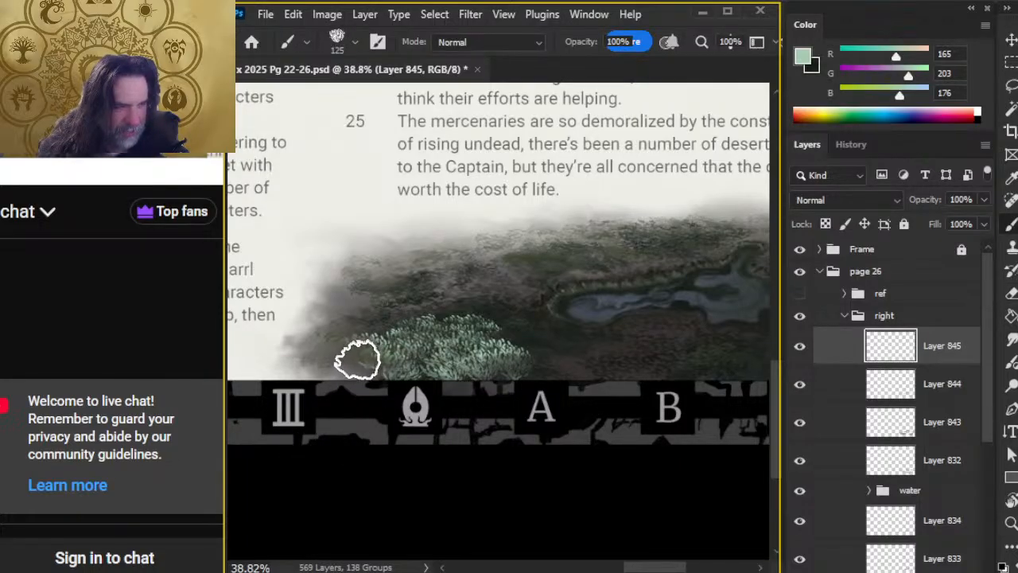
key("e")
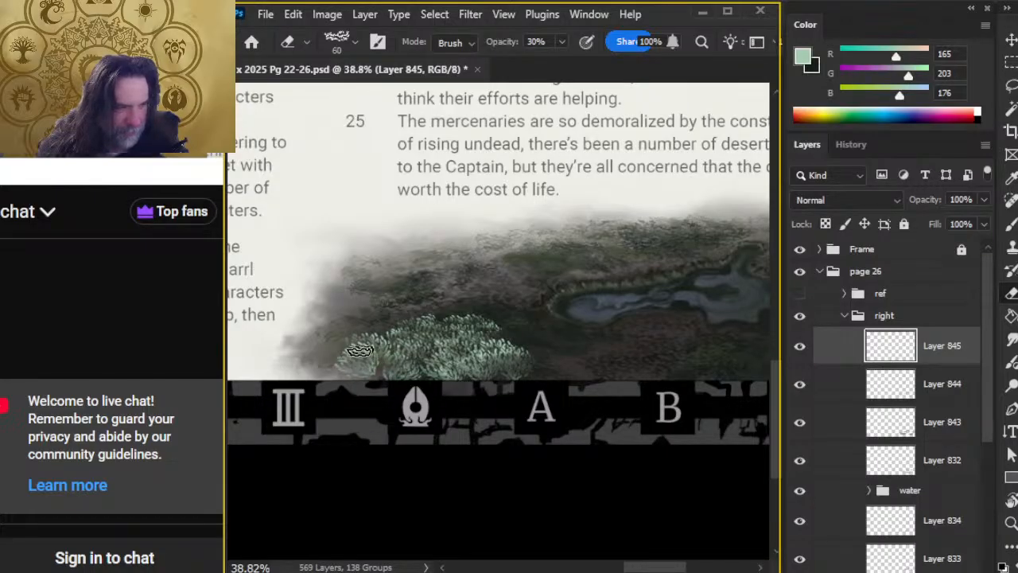
mouse_move(358, 358)
left_mouse_down()
mouse_move(419, 381)
mouse_move(379, 374)
mouse_move(408, 368)
mouse_move(384, 379)
mouse_move(354, 369)
mouse_move(401, 380)
mouse_move(387, 369)
mouse_move(483, 371)
mouse_move(438, 380)
left_mouse_up()
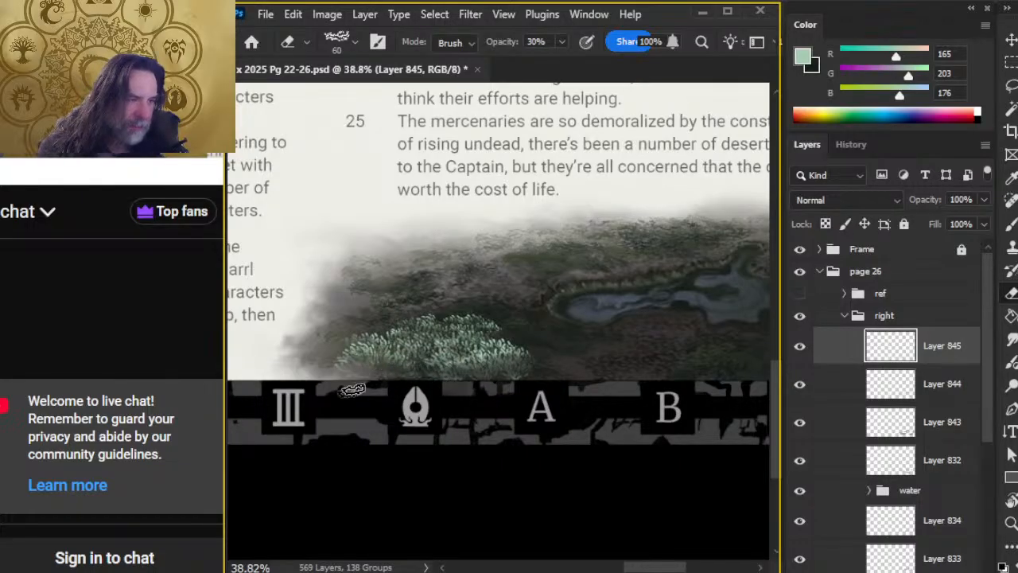
Fill the bottom edge of the grass patch from its left end to the middle with tufts, partly erasing each one
key("b")
key("e")
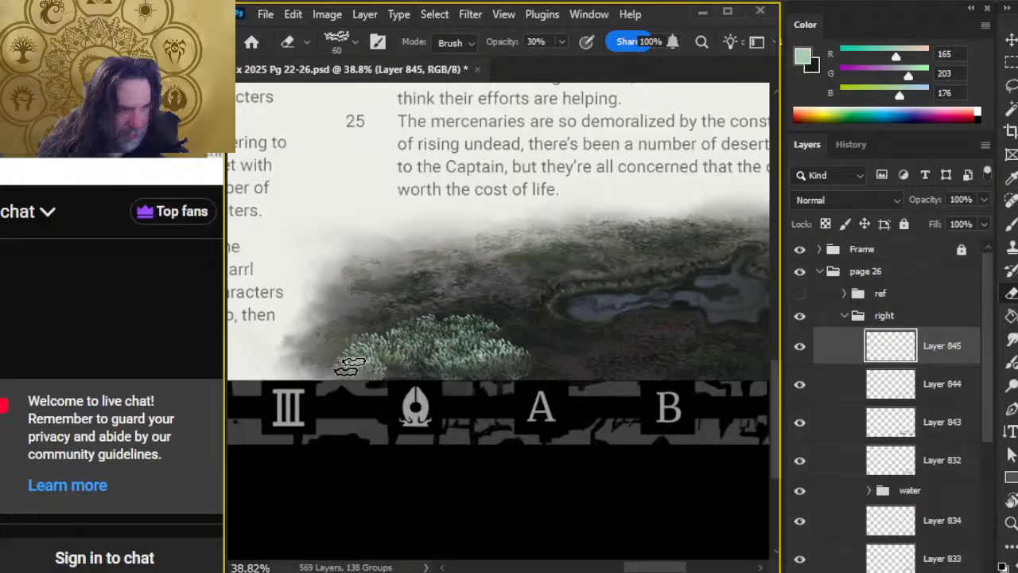
key("b")
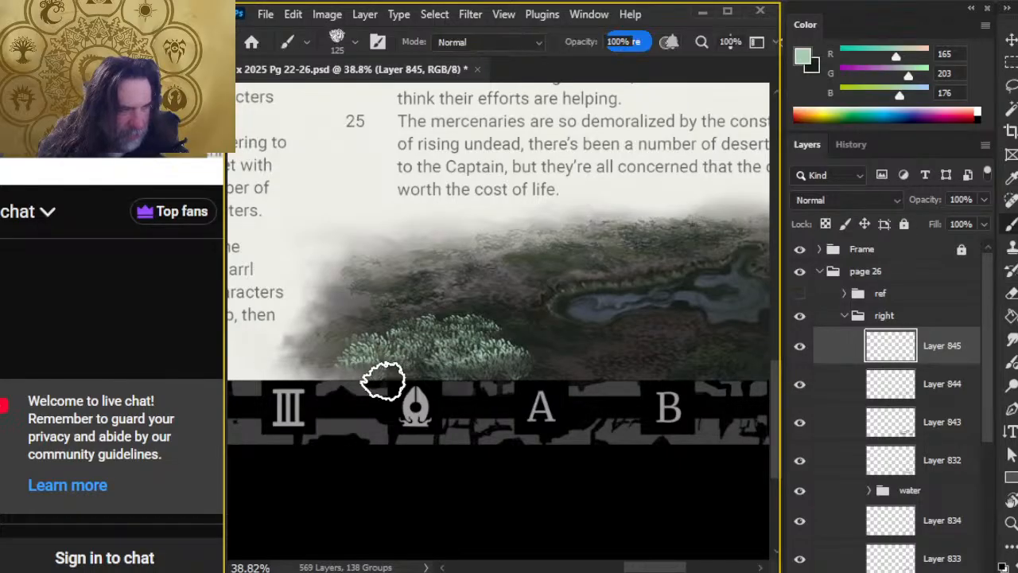
key("e")
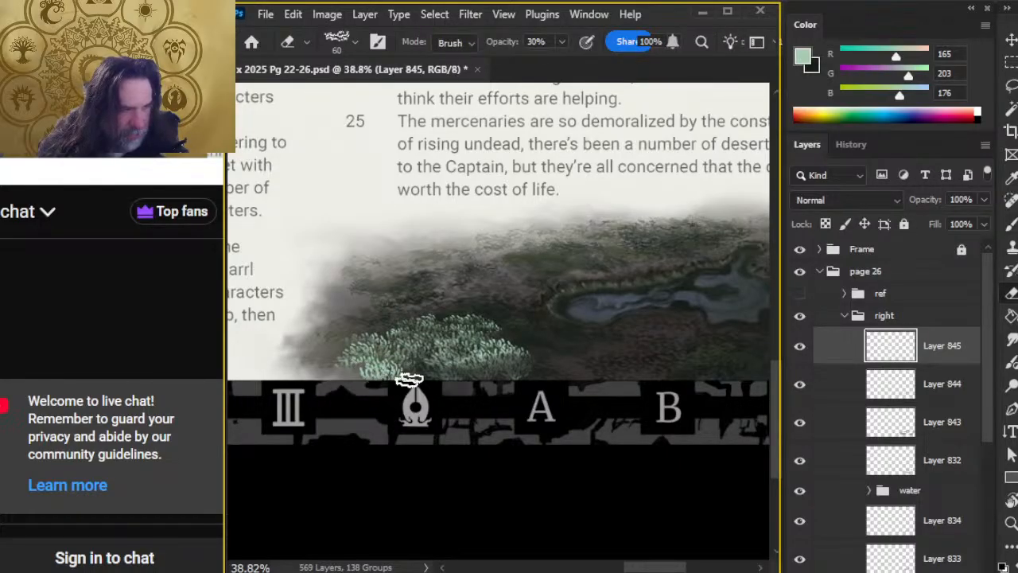
key("b")
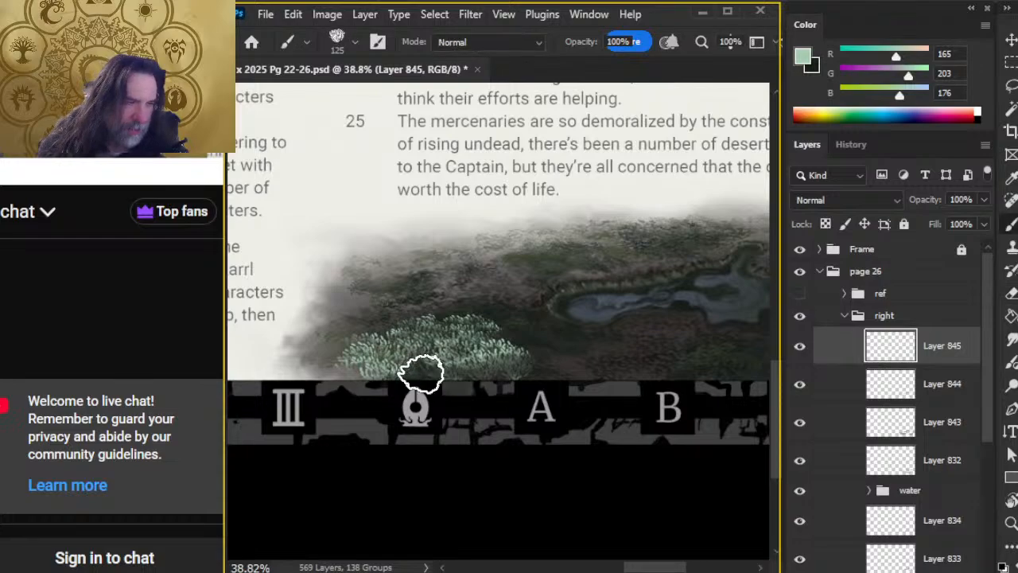
key("e")
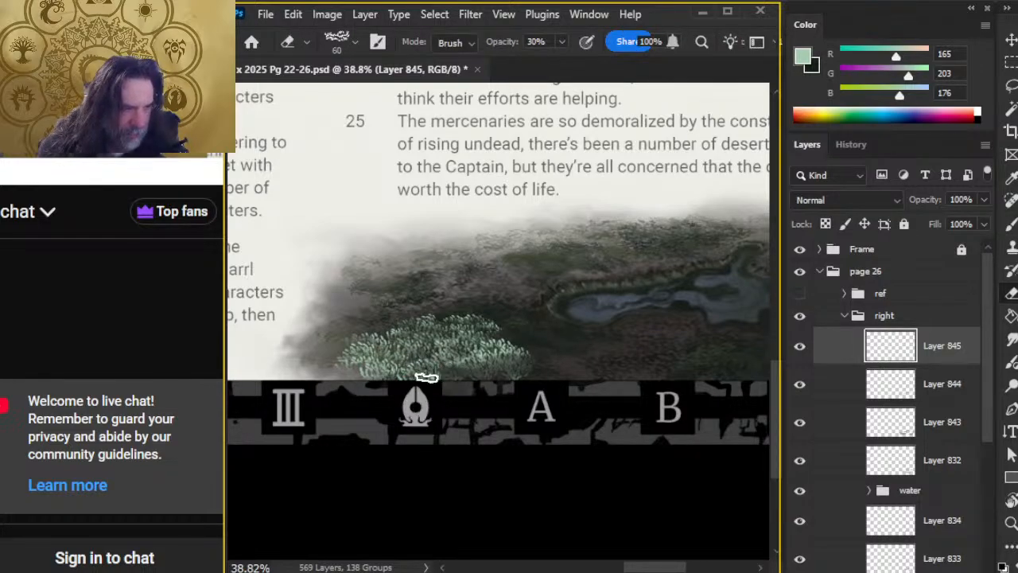
key("b")
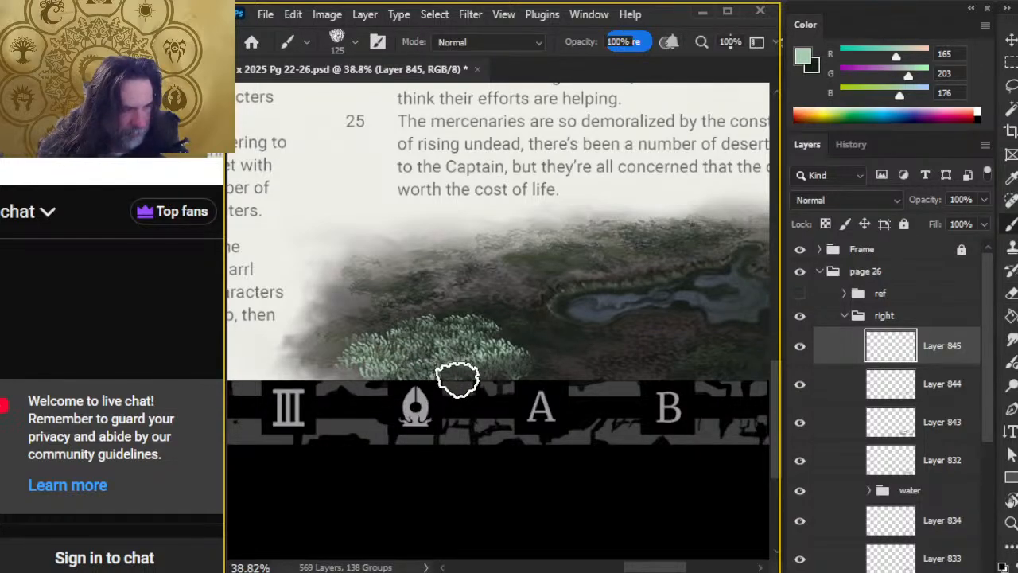
key("e")
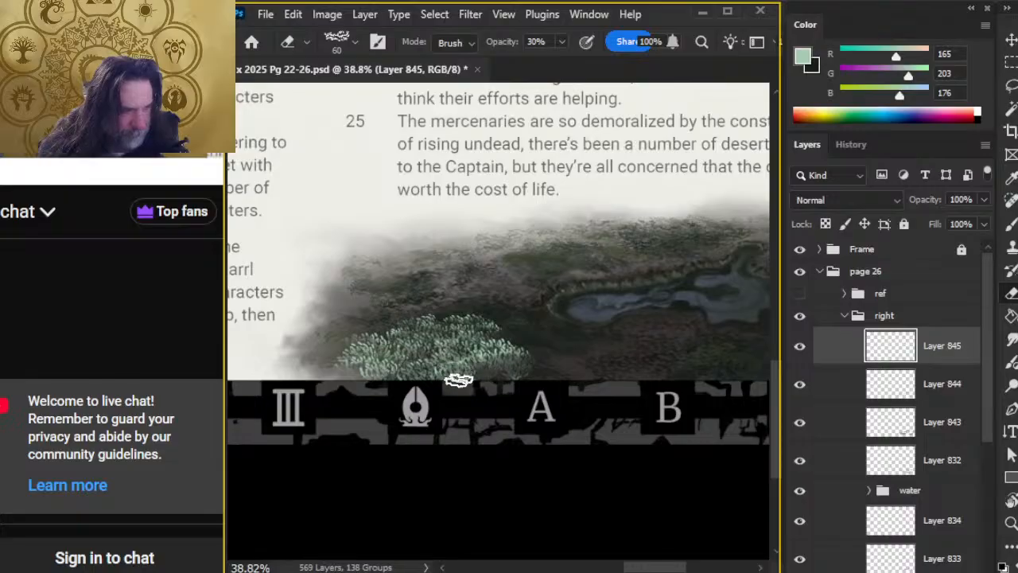
key("b")
key("e")
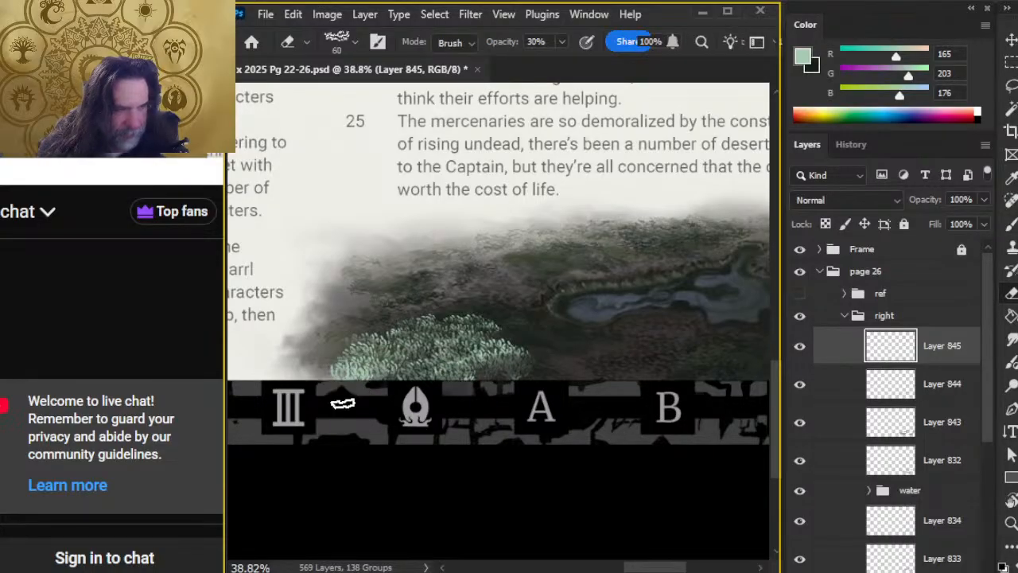
key("ctrl+z")
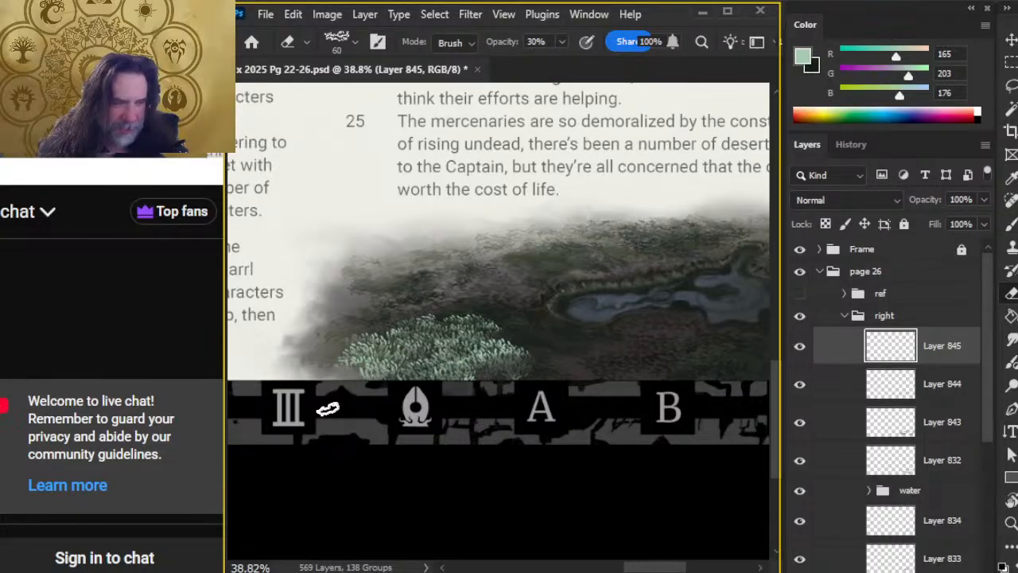
Stamp a grass tuft at the patch's lower-left corner and fade its outer edge with the eraser
key("b")
left_click(341, 380)
key("e")
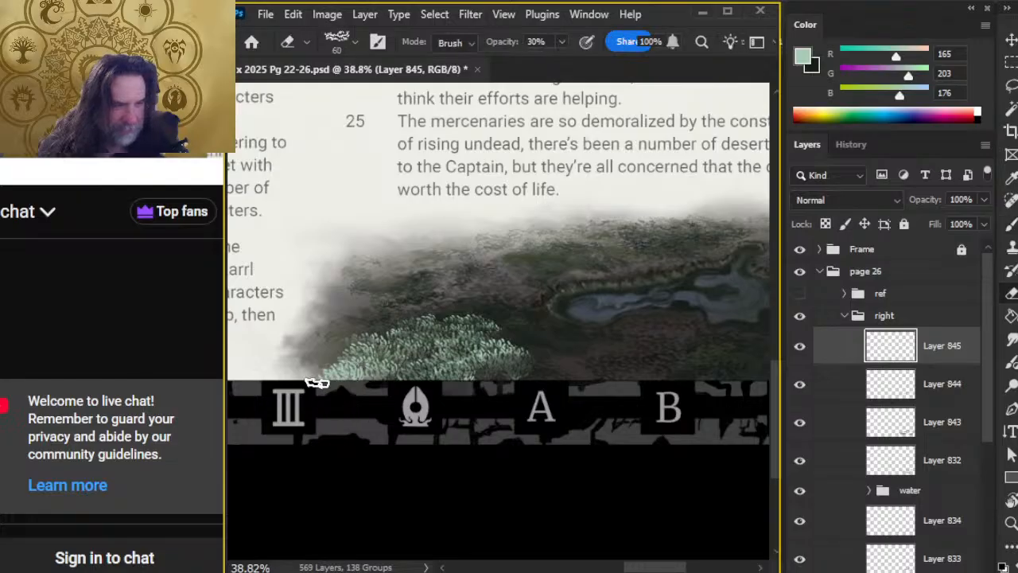
mouse_move(338, 364)
left_mouse_down()
mouse_move(358, 372)
mouse_move(326, 377)
mouse_move(359, 353)
mouse_move(384, 373)
mouse_move(319, 382)
left_mouse_up()
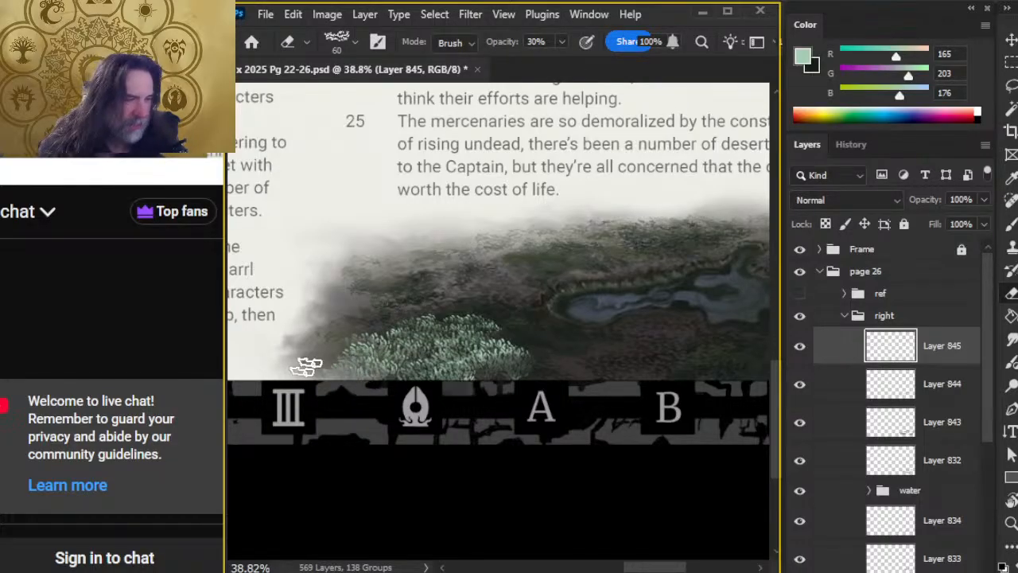
Extend the grass patch's lower-right edge with more tufts and blend the bottom of the patch with the 30% eraser
key("b")
mouse_move(487, 371)
left_mouse_down()
mouse_move(522, 373)
mouse_move(497, 390)
mouse_move(525, 371)
mouse_move(482, 393)
mouse_move(479, 372)
mouse_move(526, 376)
mouse_move(480, 386)
mouse_move(479, 361)
mouse_move(532, 355)
mouse_move(543, 368)
mouse_move(471, 384)
left_mouse_up()
key("e")
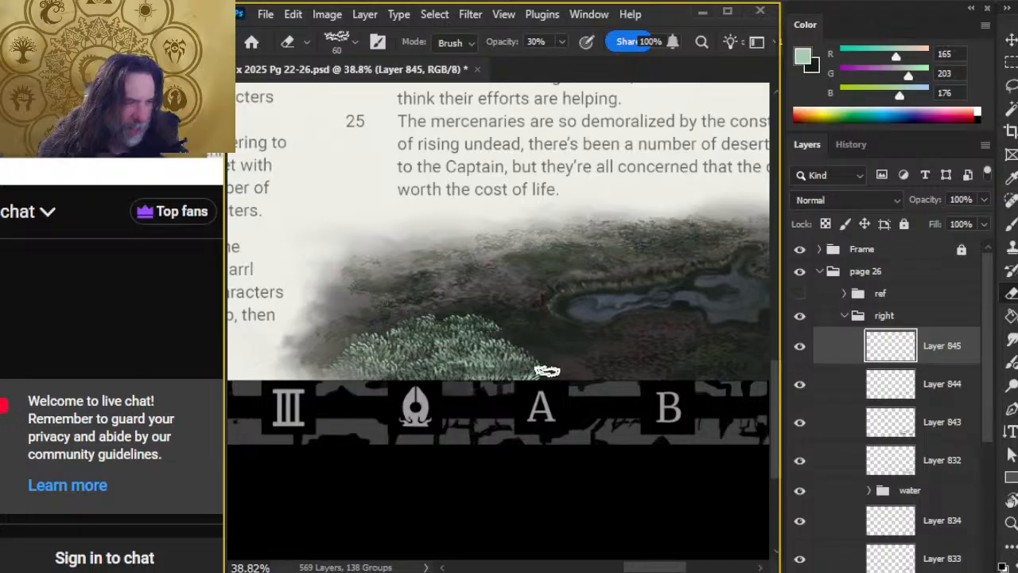
mouse_move(439, 374)
left_mouse_down()
mouse_move(529, 370)
mouse_move(454, 384)
mouse_move(328, 367)
left_mouse_up()
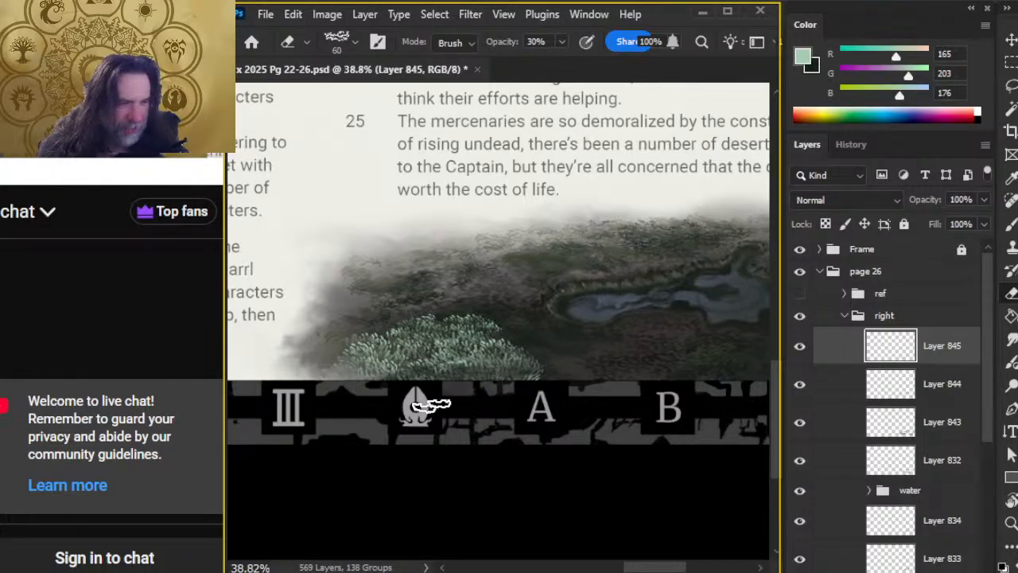
key("b")
key("e")
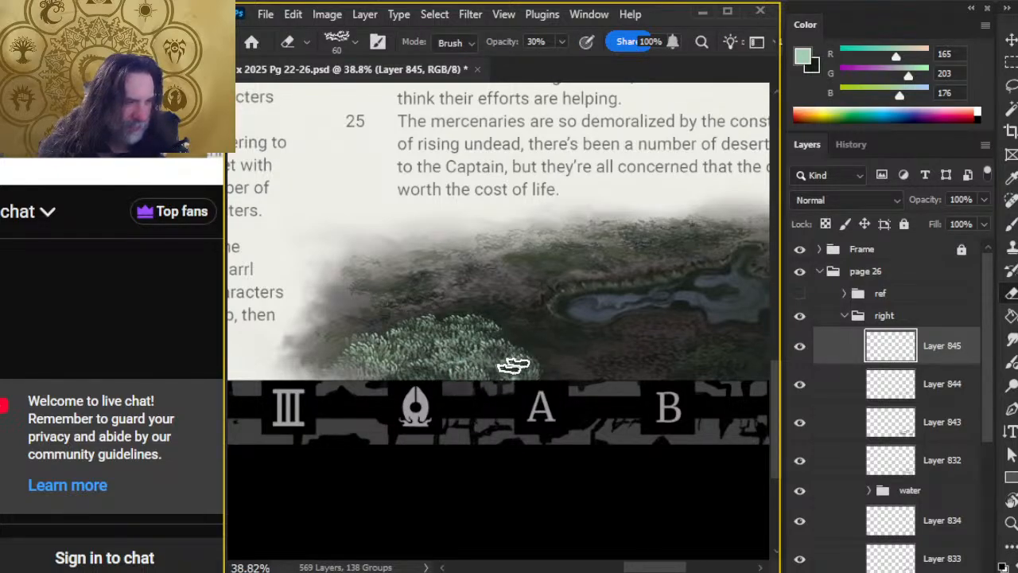
Create a new layer above Layer 844, extend the grass patch's right edge with tufts, and blend them with the 30% eraser
key("b")
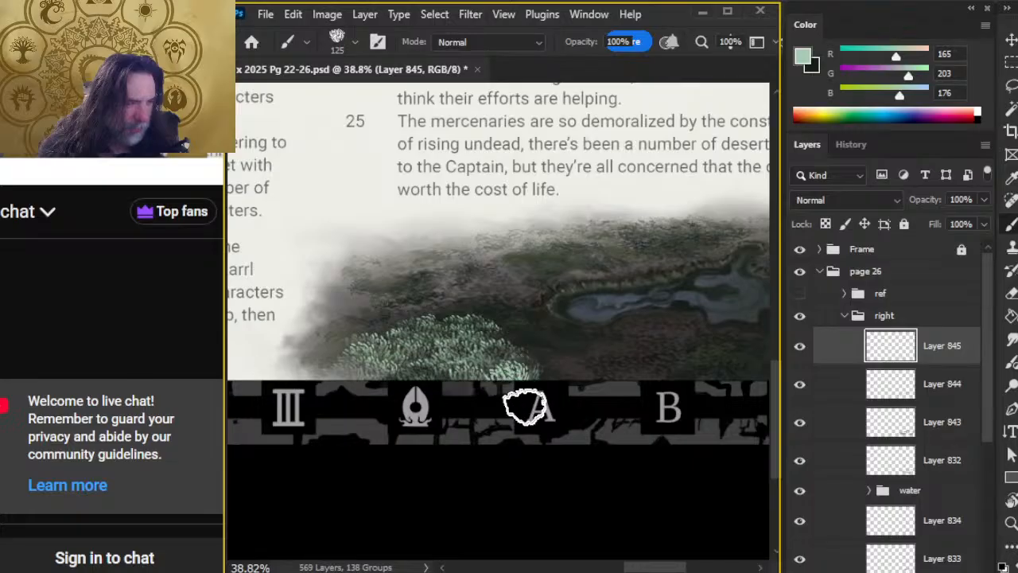
key("e")
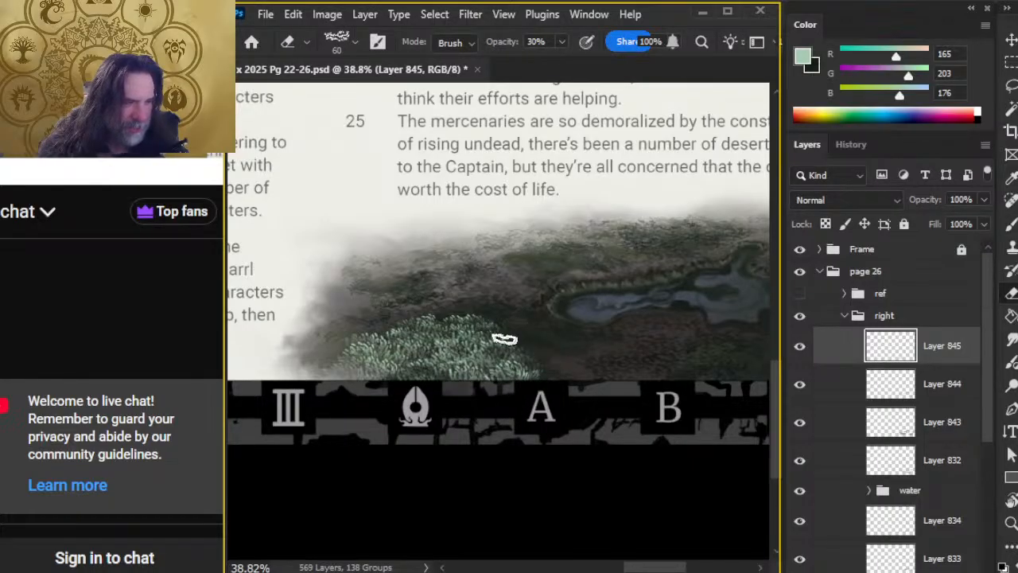
left_click(960, 395)
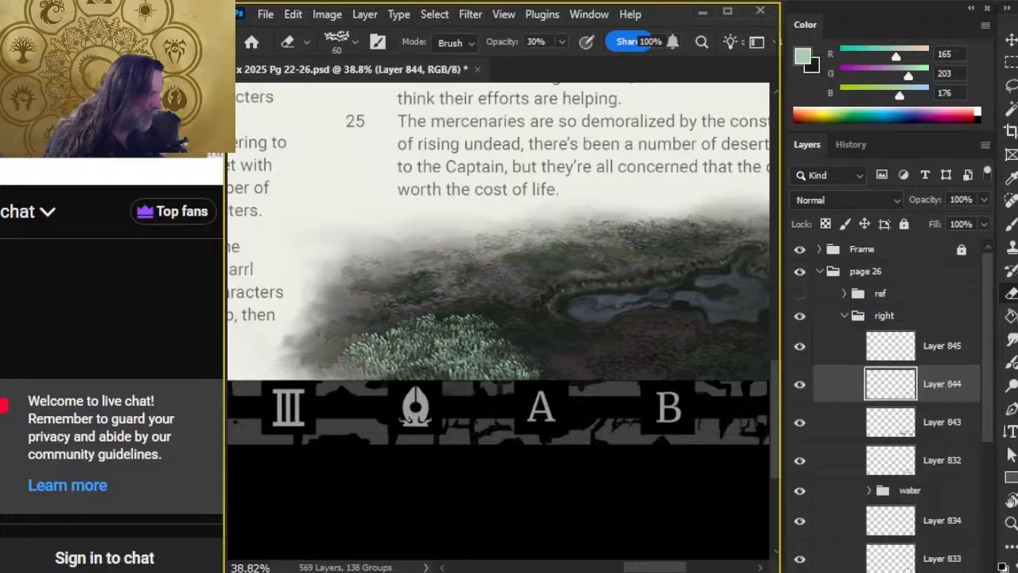
key("ctrl+shift+alt+n")
key("b")
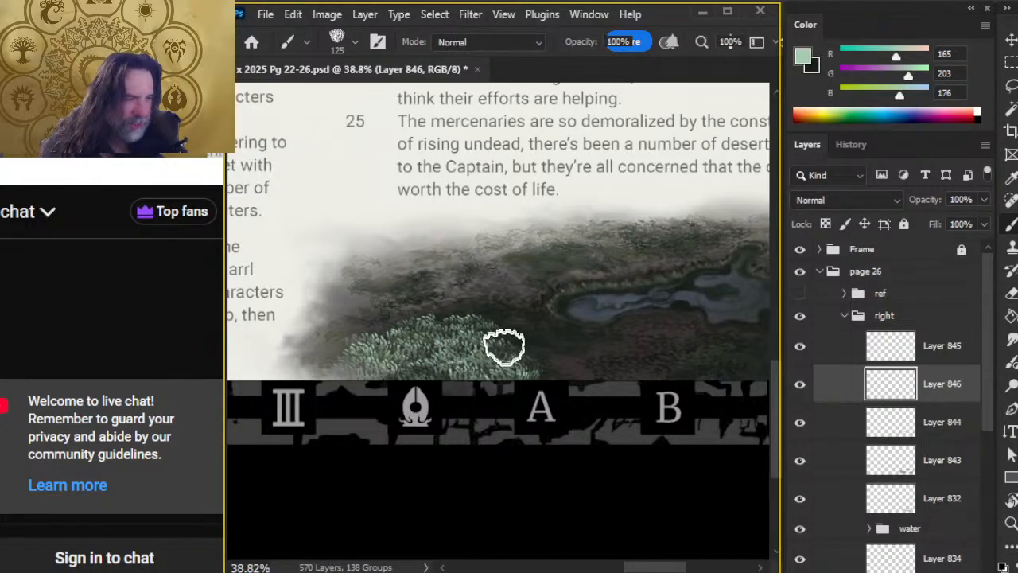
mouse_move(501, 346)
left_mouse_down()
mouse_move(527, 358)
mouse_move(543, 350)
left_mouse_up()
key("e")
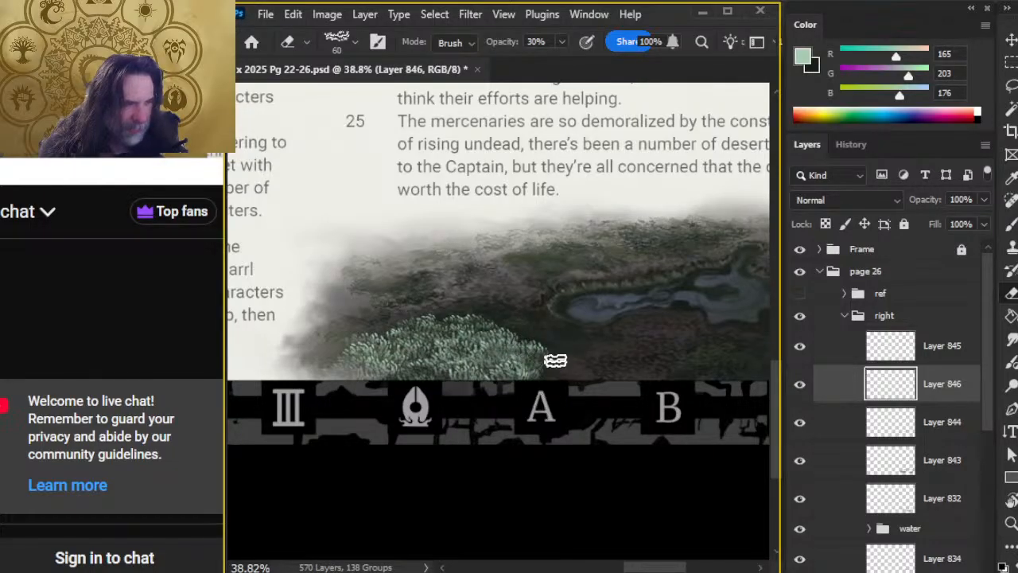
key("b")
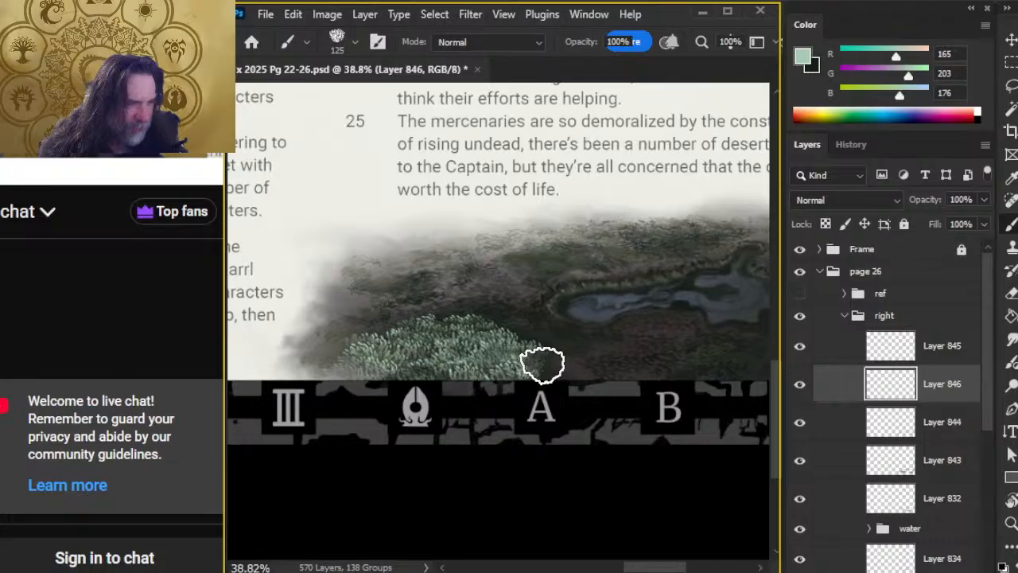
key("e")
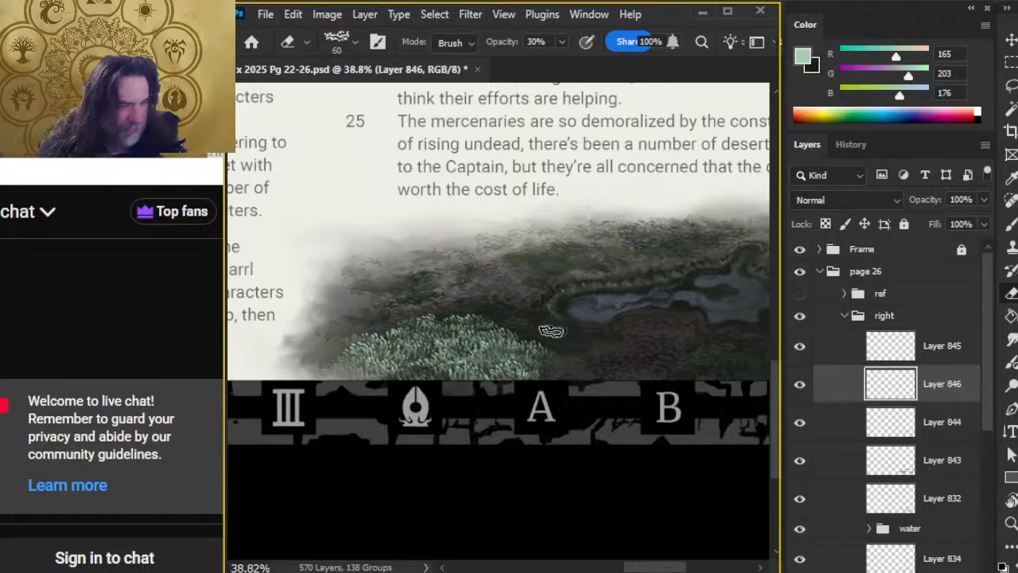
On Layer 844, stamp 100 px grass tufts at the patch's upper-right edge and fade them with the 30% eraser
left_click(841, 426)
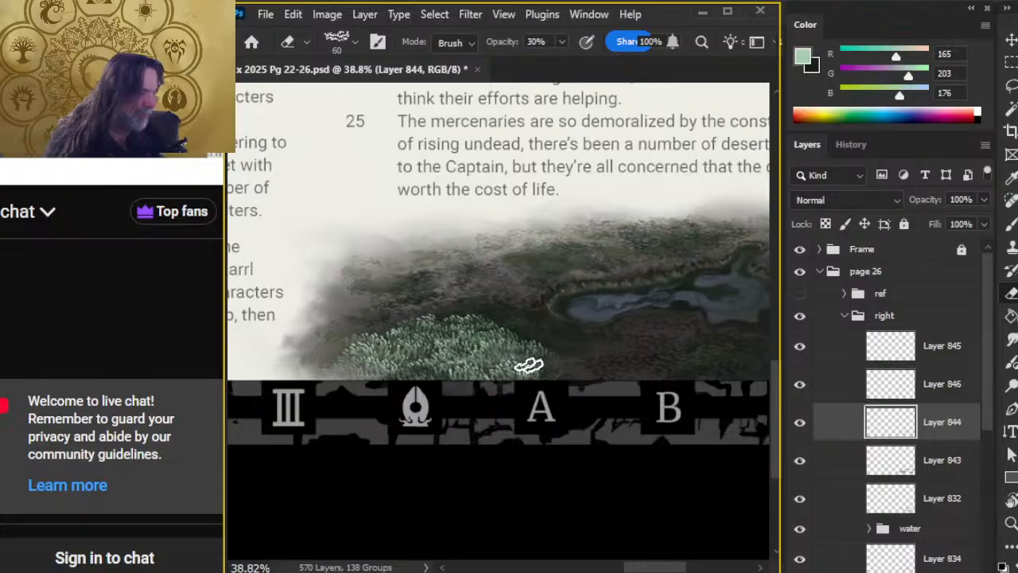
key("b")
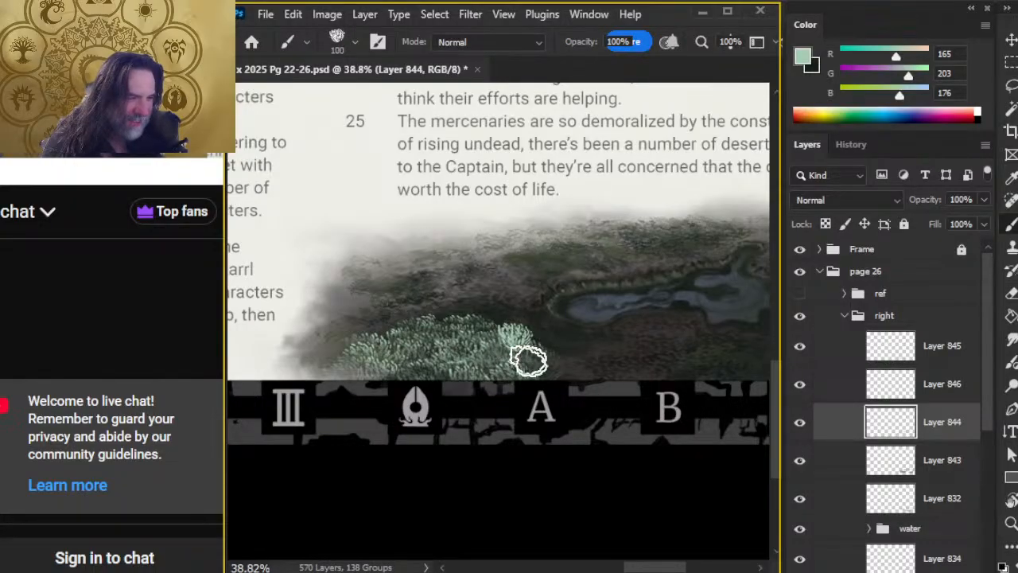
key("e")
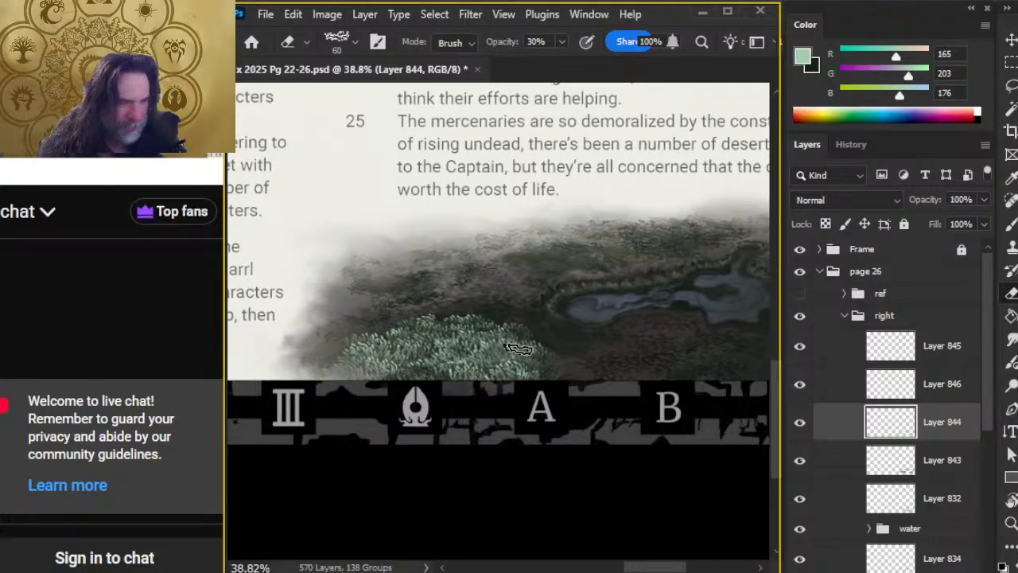
key("b")
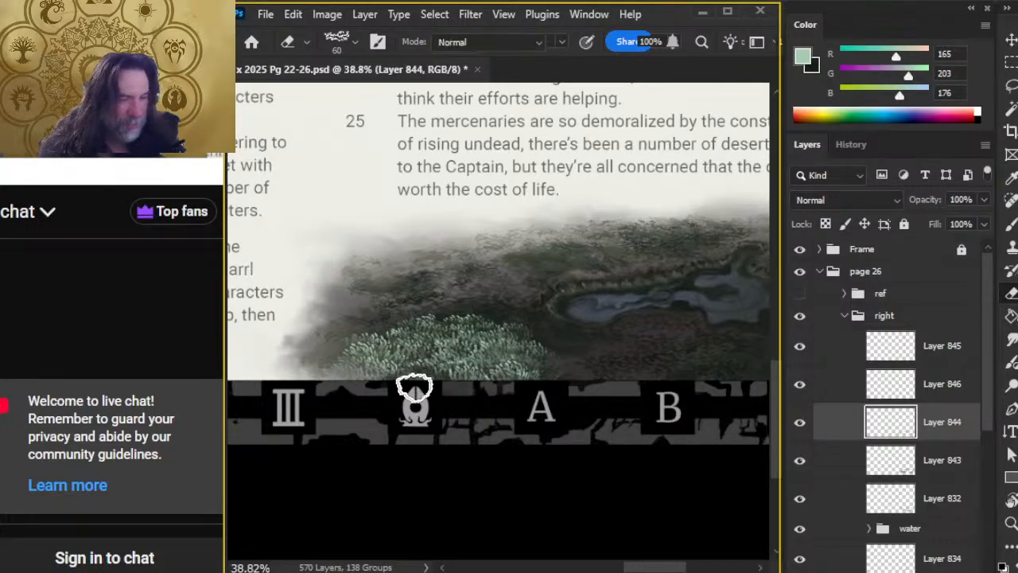
key("e")
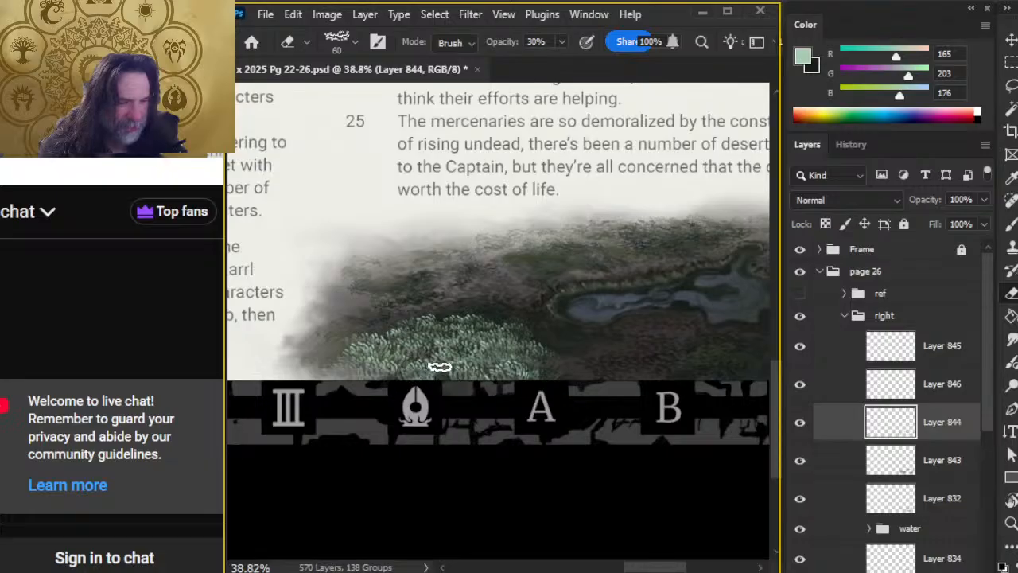
Stamp tufts along the grass patch's left end on Layer 844 and fade them with the 30% eraser
key("b")
left_click_drag(334, 357, 357, 361)
key("e")
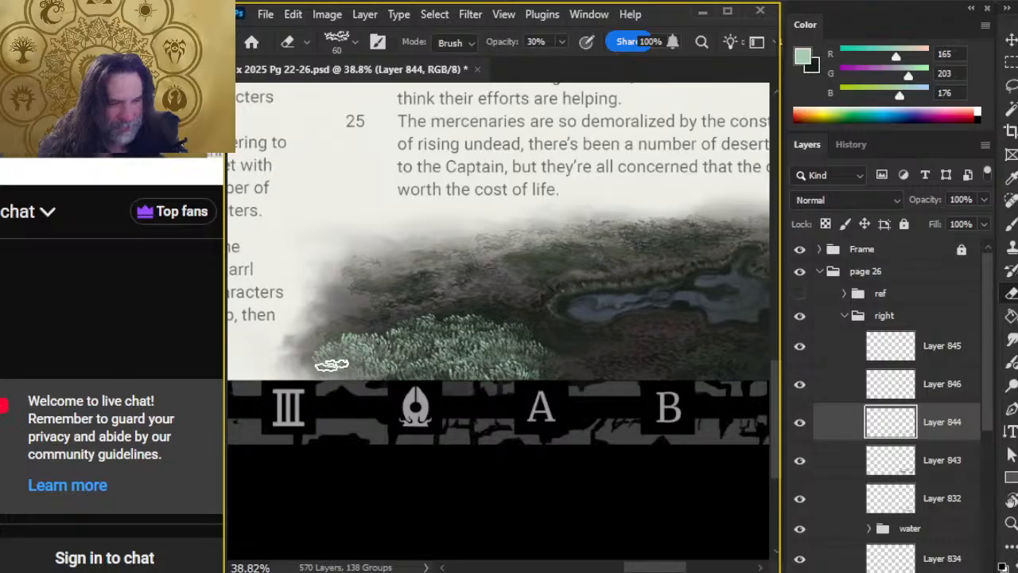
mouse_move(345, 366)
left_mouse_down()
mouse_move(336, 343)
mouse_move(326, 356)
mouse_move(399, 334)
mouse_move(306, 353)
mouse_move(371, 350)
mouse_move(345, 359)
left_mouse_up()
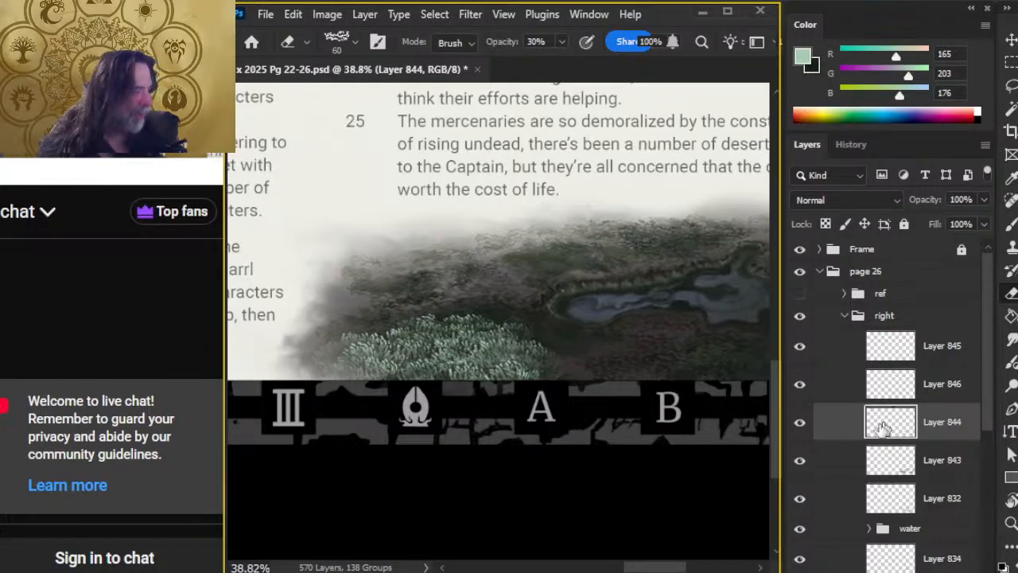
right_click(834, 398)
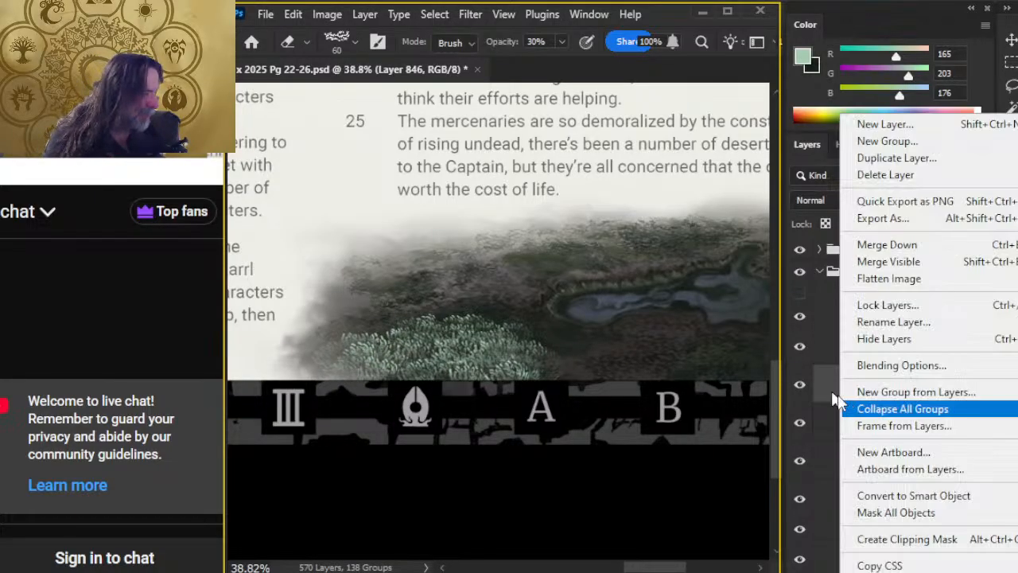
left_click(896, 246)
left_click(801, 347)
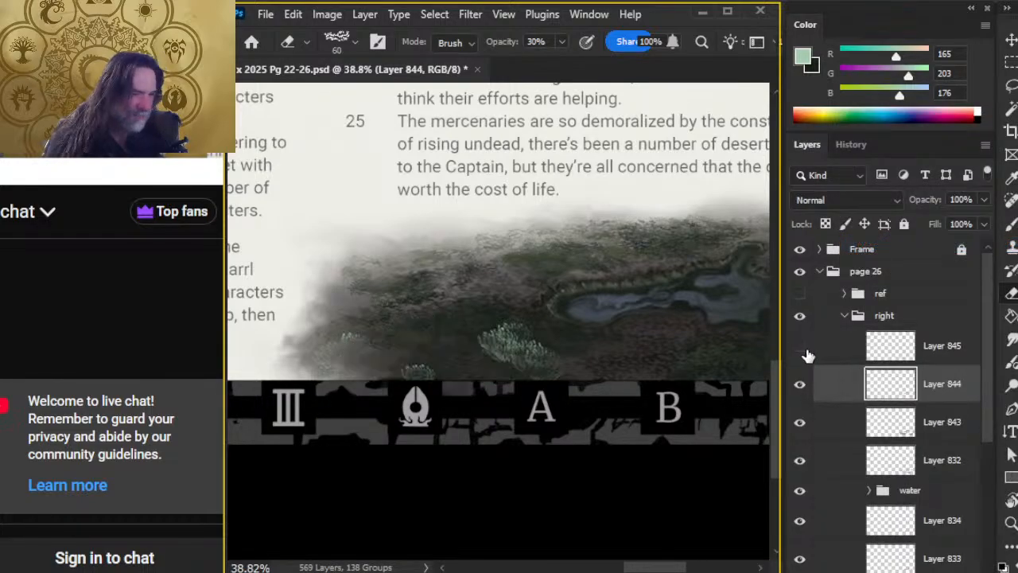
left_click(802, 350)
left_click(800, 385)
left_click(800, 385)
key("ctrl+shift+alt+n")
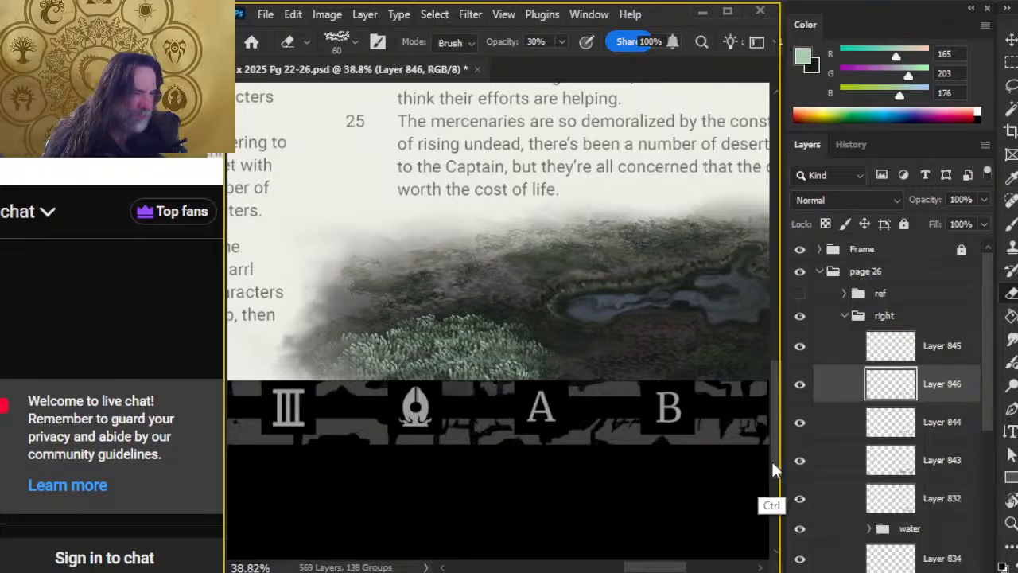
Compare the grass on Layers 845 and 846 by toggling their visibility, and merge Layer 845 down into Layer 846
left_click(800, 386)
left_click(800, 387)
left_click(800, 346)
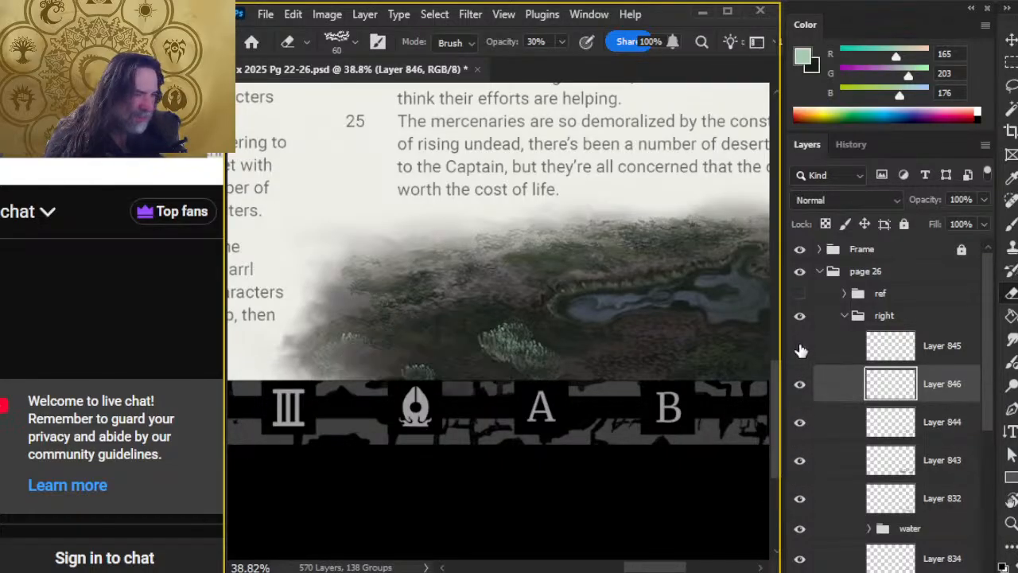
left_click(800, 347)
right_click(820, 350)
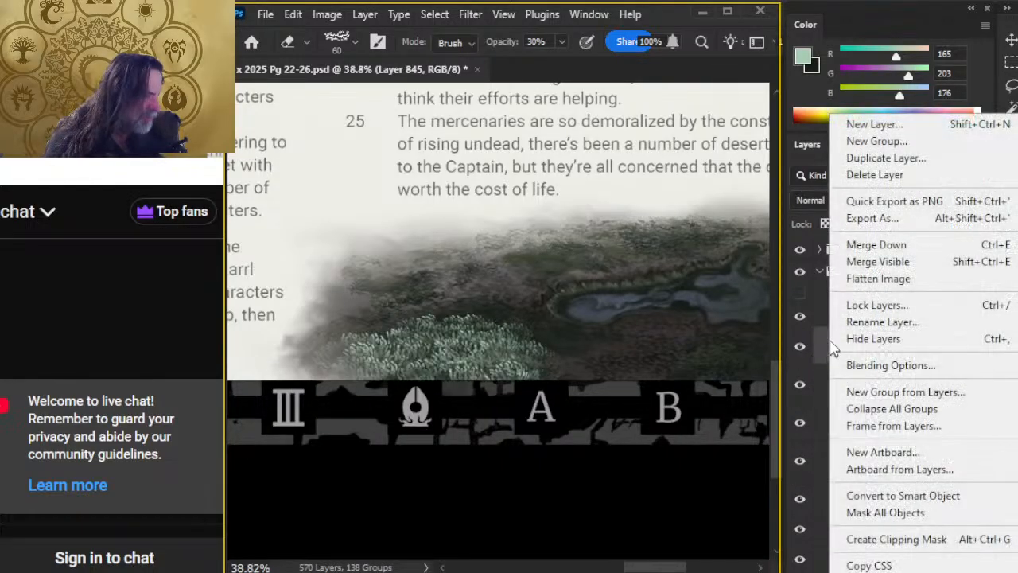
left_click(875, 245)
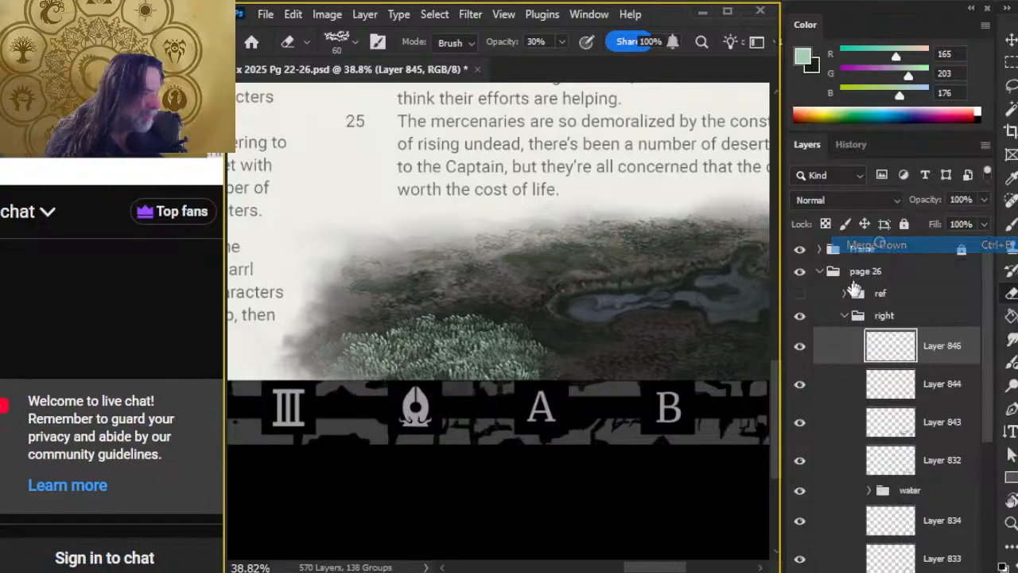
left_click(802, 347)
left_click(802, 347)
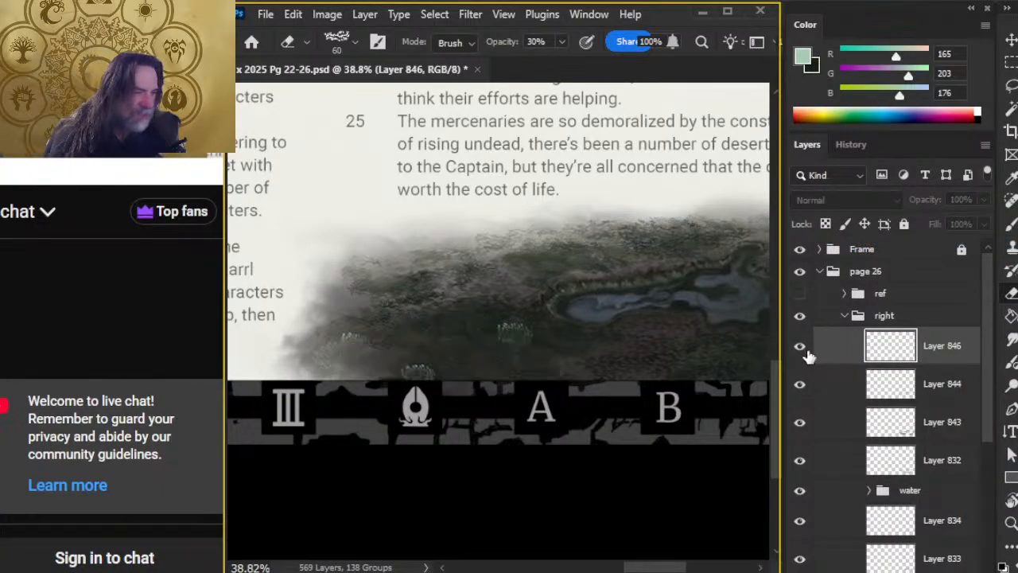
Hide Layer 846 and fade the stray tufts on Layer 844 into the ground with the 30% eraser
left_click(800, 349)
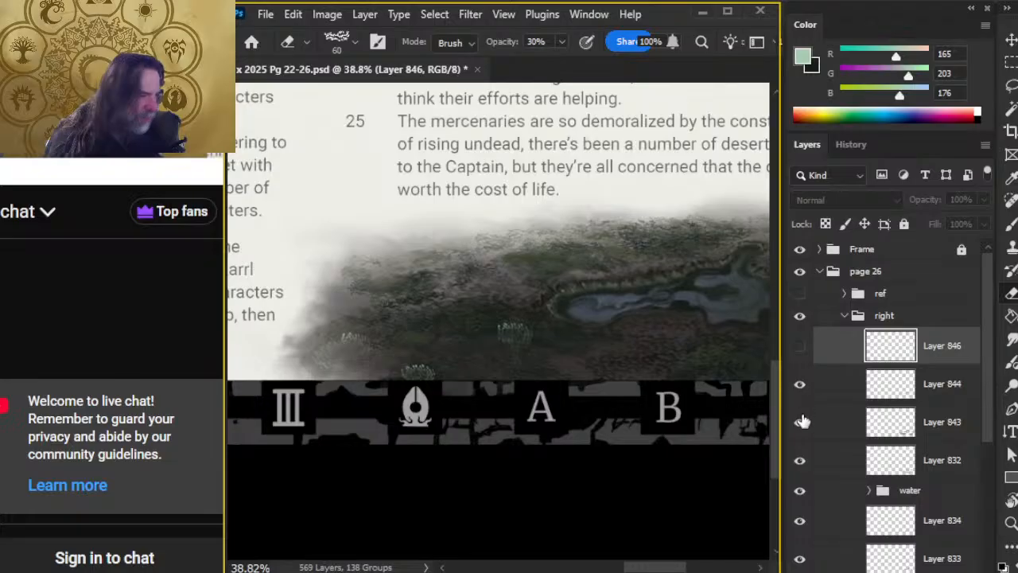
left_click(805, 387)
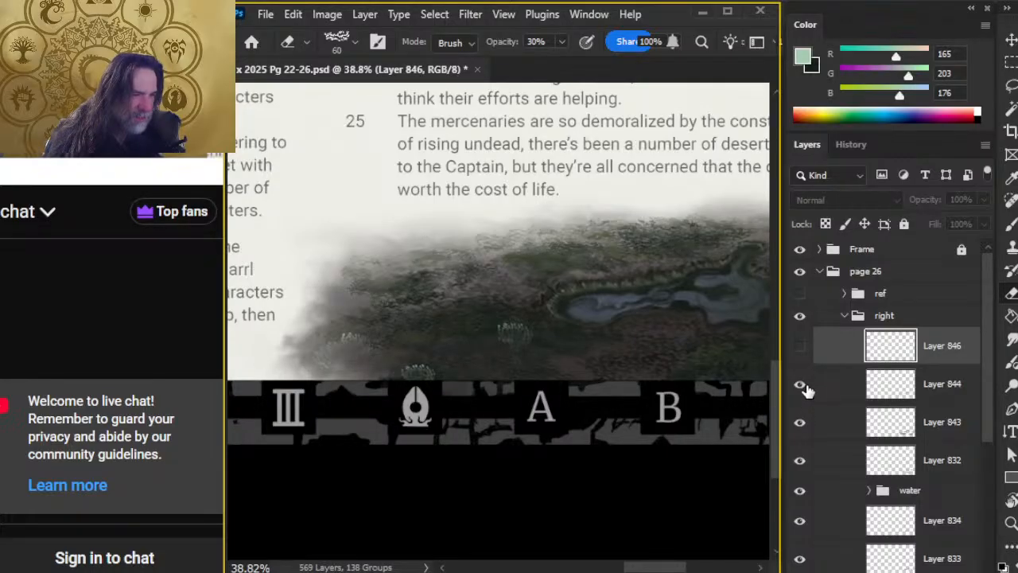
left_click(807, 386)
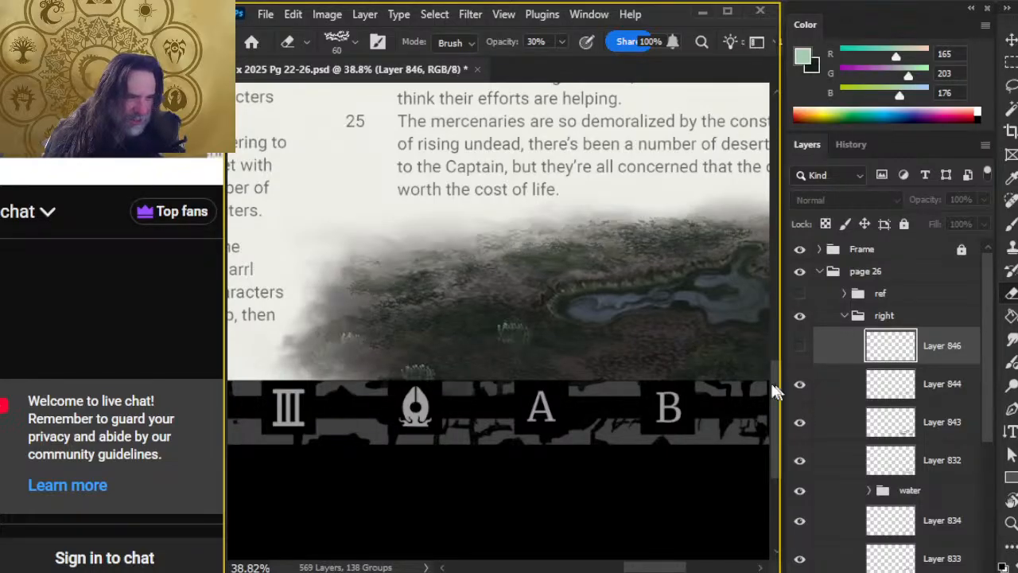
key("l")
mouse_move(560, 332)
left_mouse_down()
mouse_move(513, 326)
mouse_move(525, 342)
left_mouse_up()
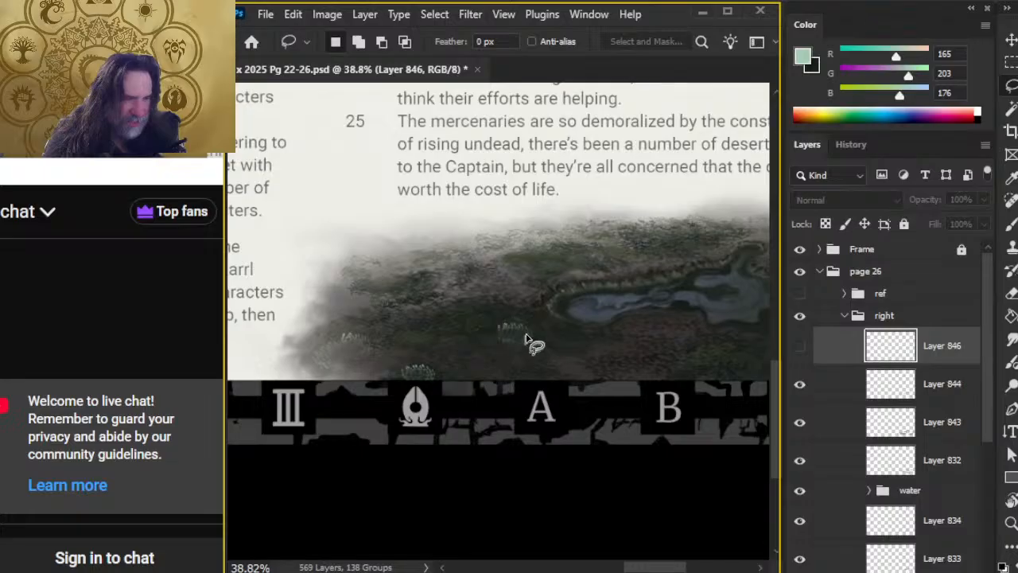
key("e")
left_click(511, 329)
key("Return")
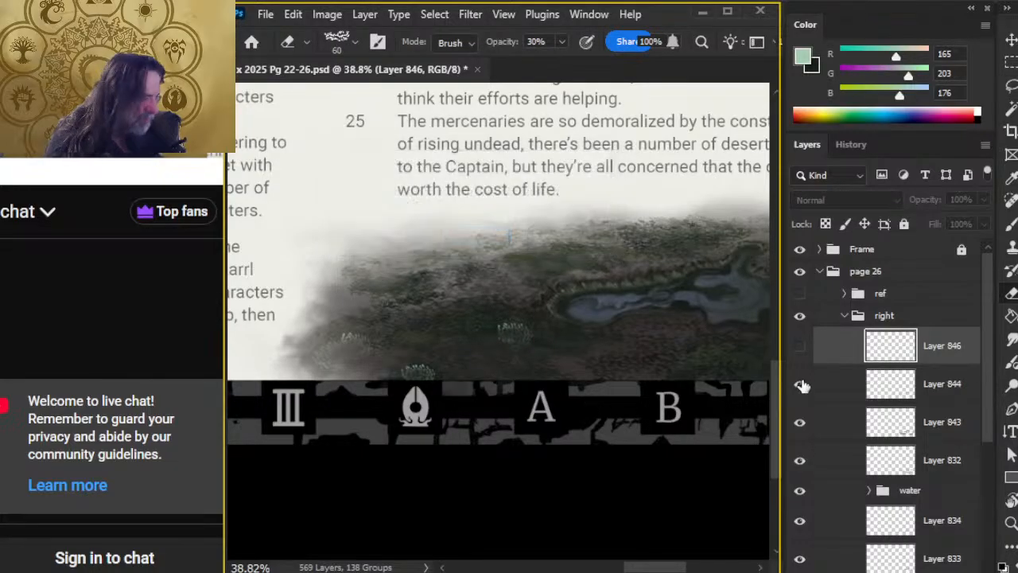
left_click(833, 388)
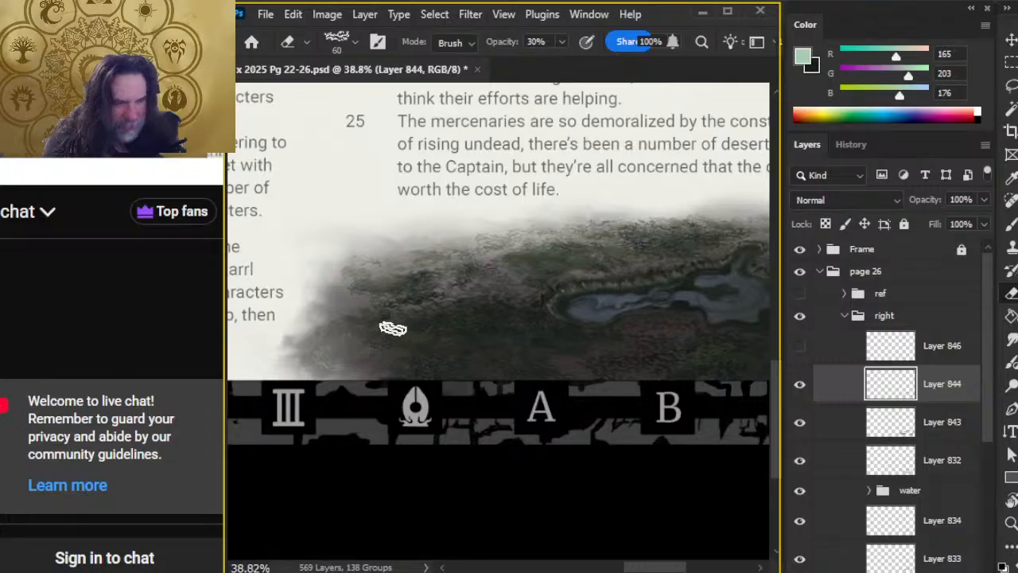
left_click(800, 385)
left_click(799, 385)
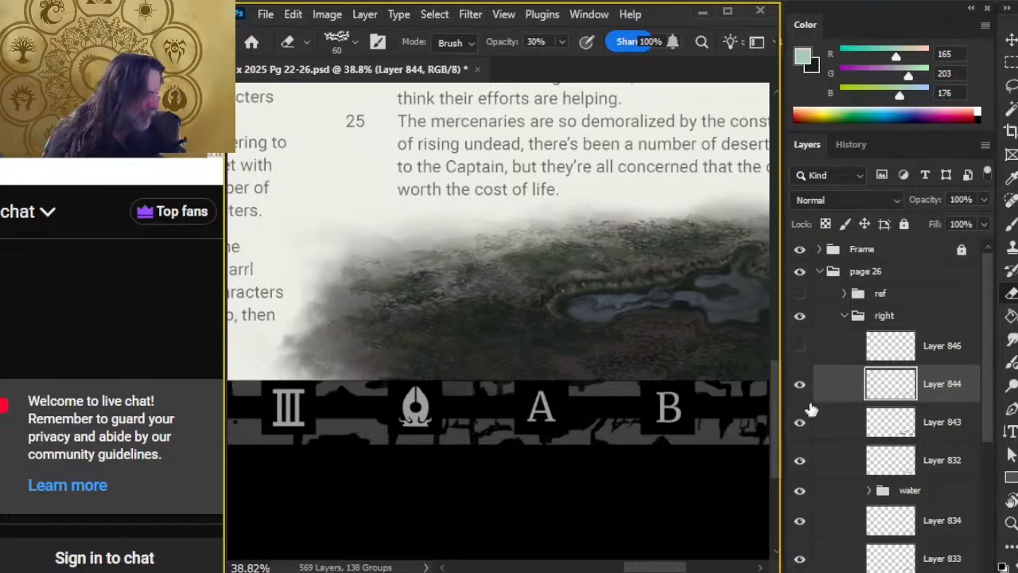
Show Layer 846 again and soften the left edge of its grass patch with the 30% eraser
left_click(800, 348)
left_click(841, 358)
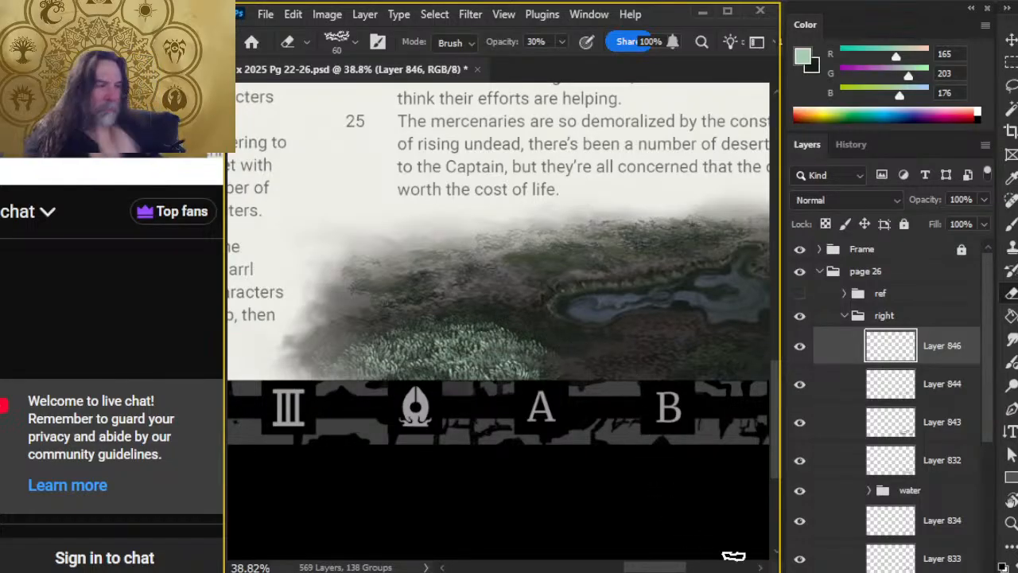
key("v")
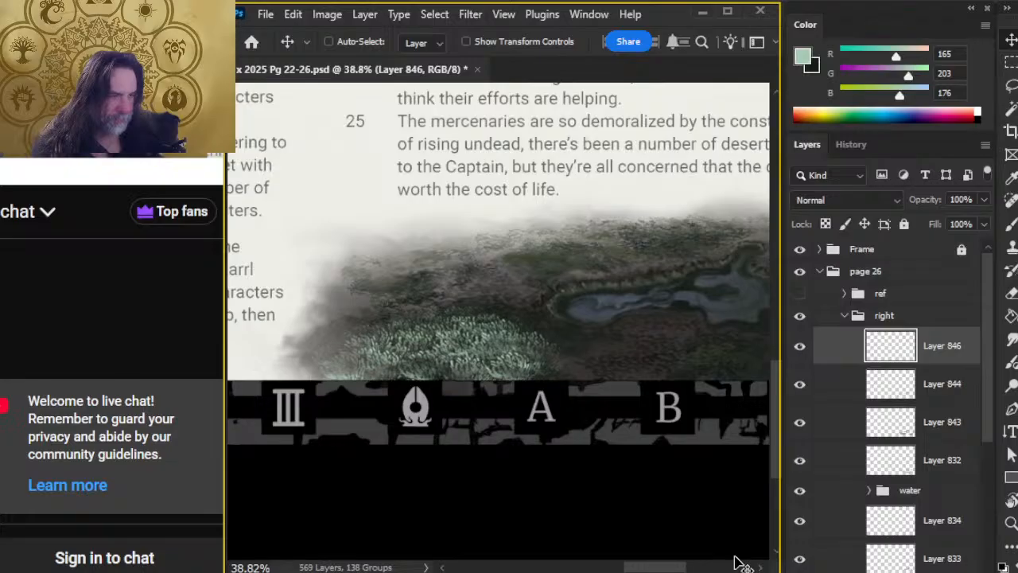
key("z")
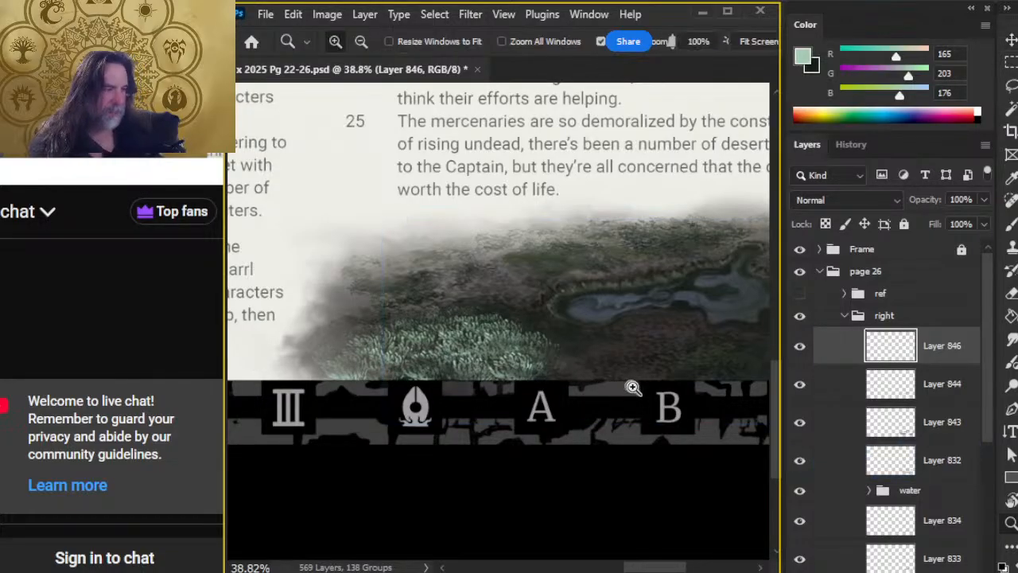
left_click_drag(662, 423, 589, 434)
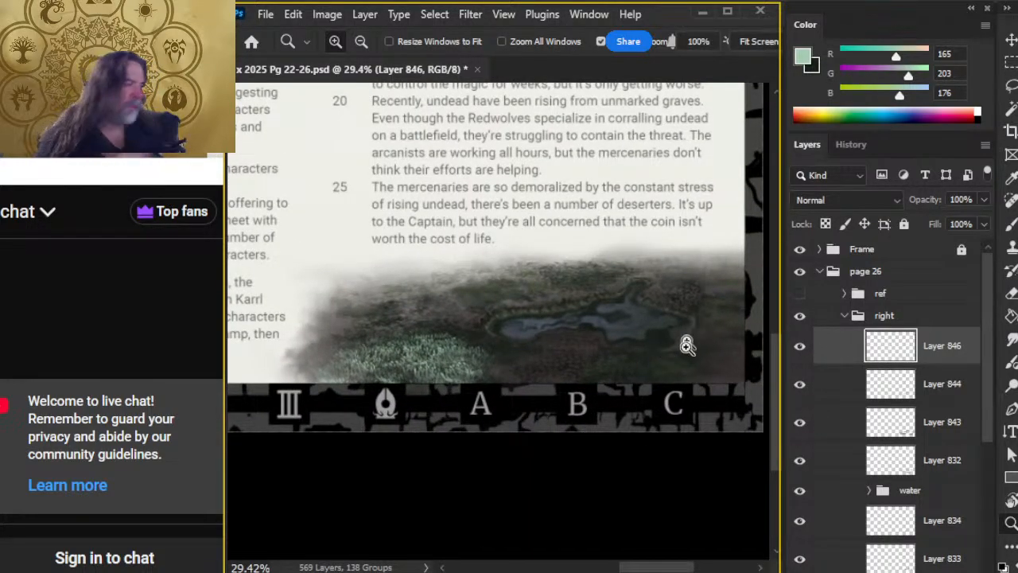
left_click_drag(701, 358, 564, 359)
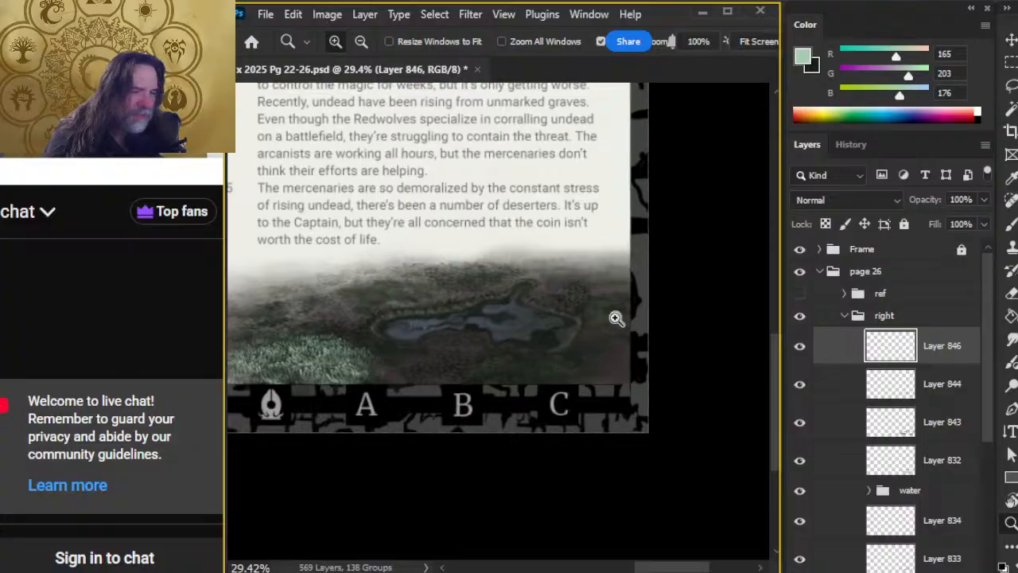
left_click_drag(613, 318, 673, 334)
key("b")
left_click_drag(586, 275, 637, 278)
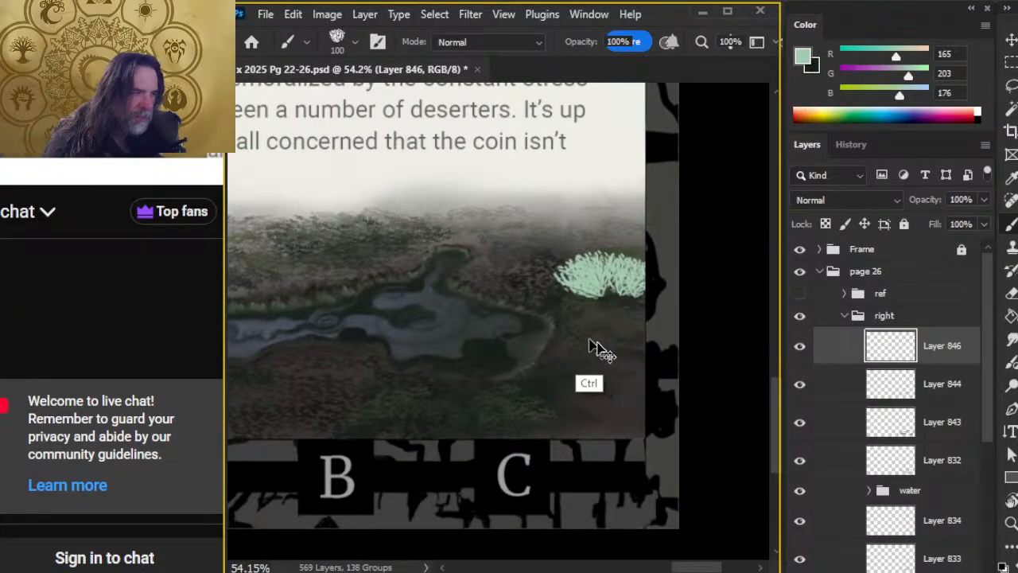
key("ctrl+z")
key("ctrl+shift+z")
key("ctrl+z")
Reduce the grass brush size to 70 and stamp a tuft on the bank to the right of the pond
key("bracketleft")
key("bracketleft")
key("bracketleft")
left_click(569, 275)
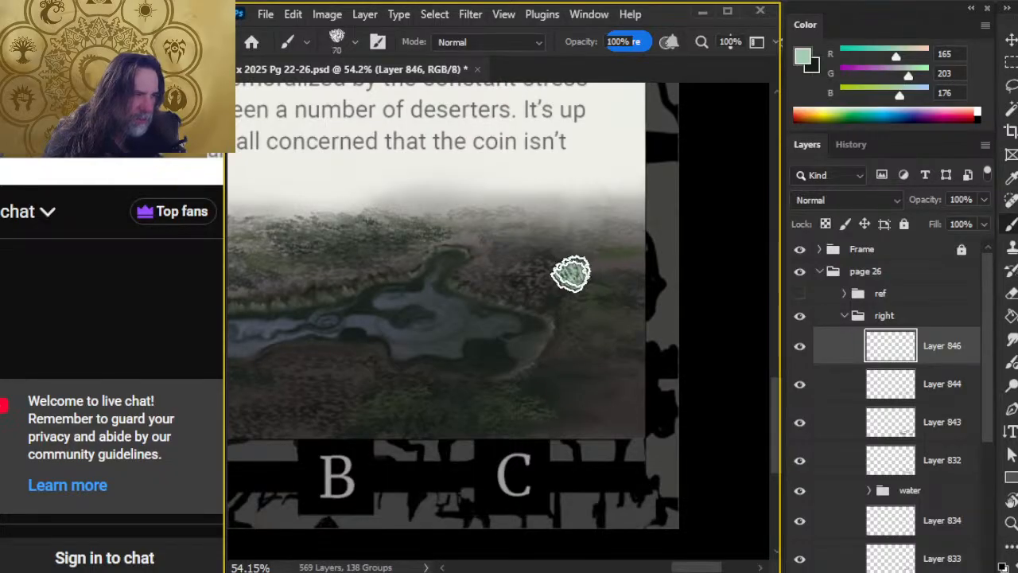
Extend the pale-green grass across the bank right of the pond to the page edge and fade its base with the 30% eraser
left_click_drag(598, 275, 635, 274)
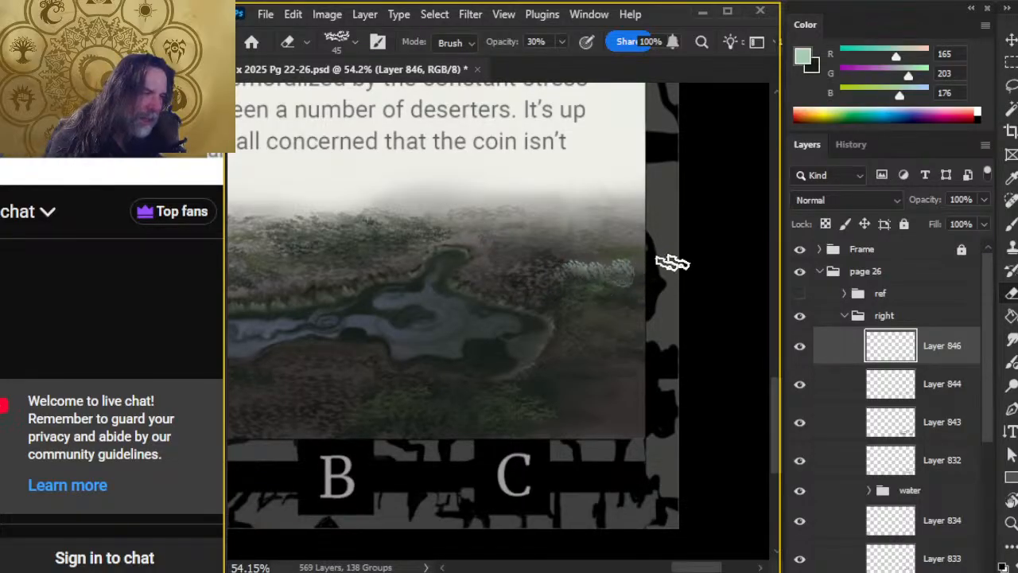
key("b")
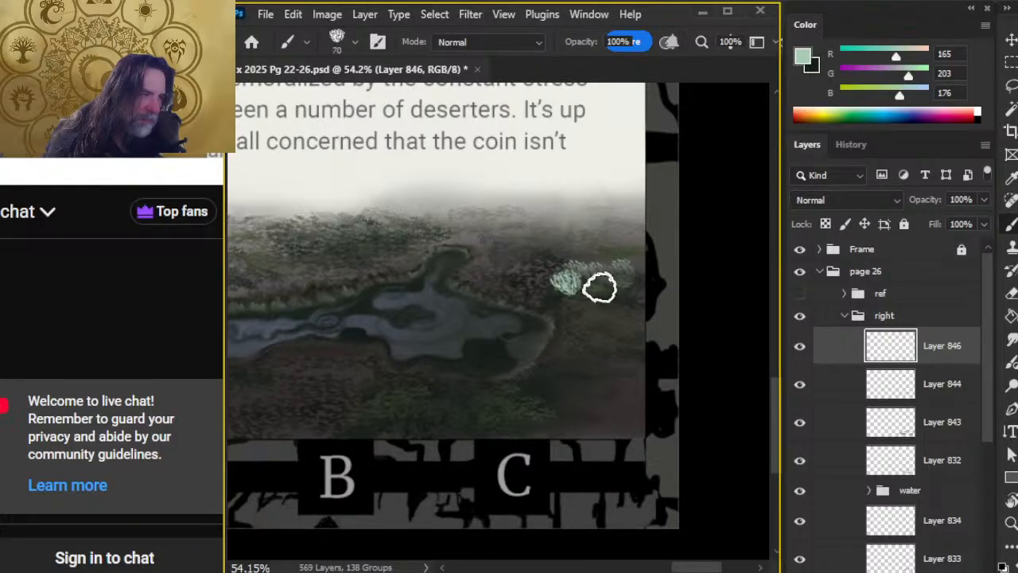
key("e")
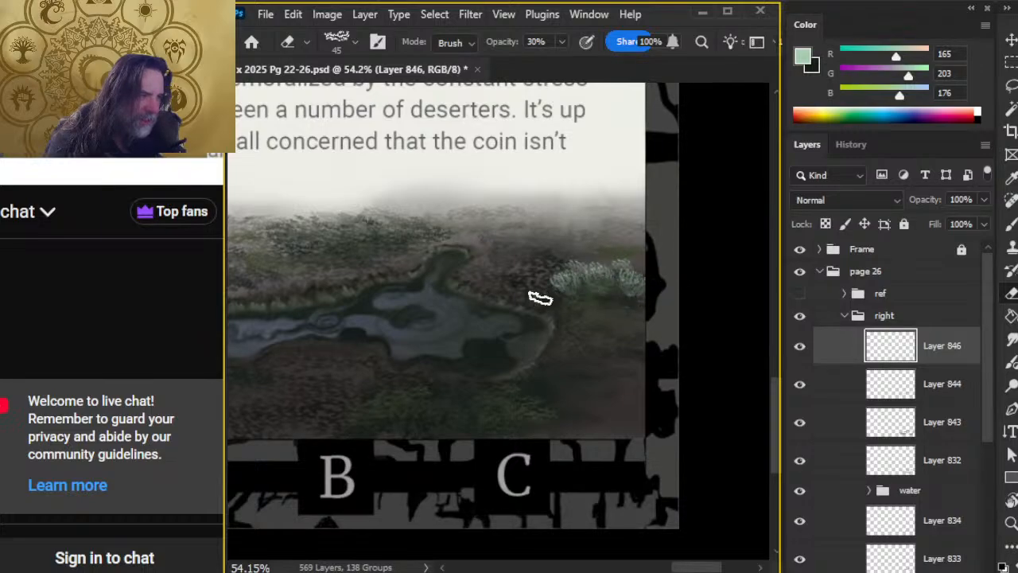
Thicken the middle of the right-bank grass with size 70 tufts and soften them with the 30% eraser
key("h")
left_click_drag(458, 227, 398, 259)
left_click_drag(615, 273, 454, 397)
key("z")
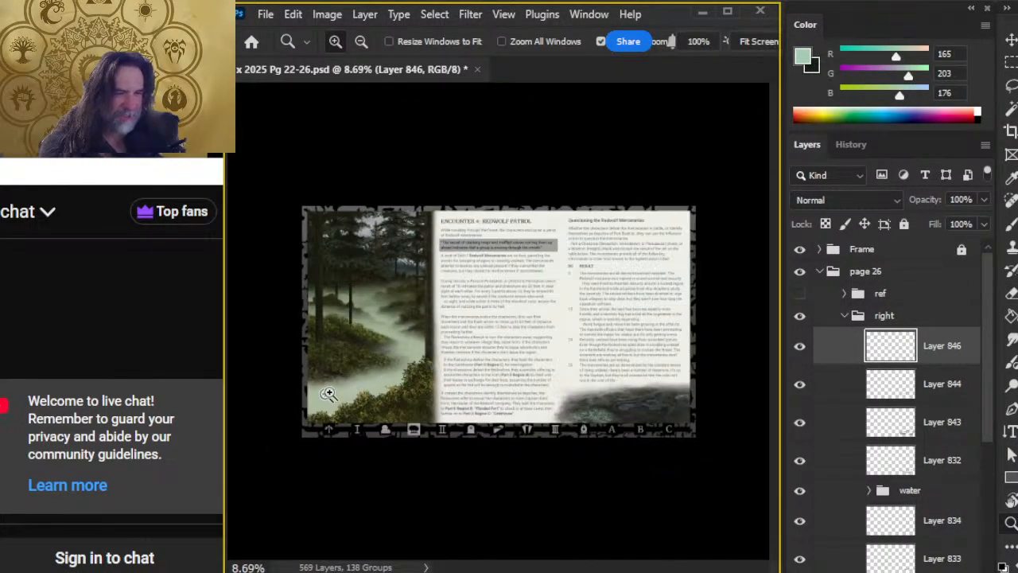
left_click_drag(606, 430, 503, 379)
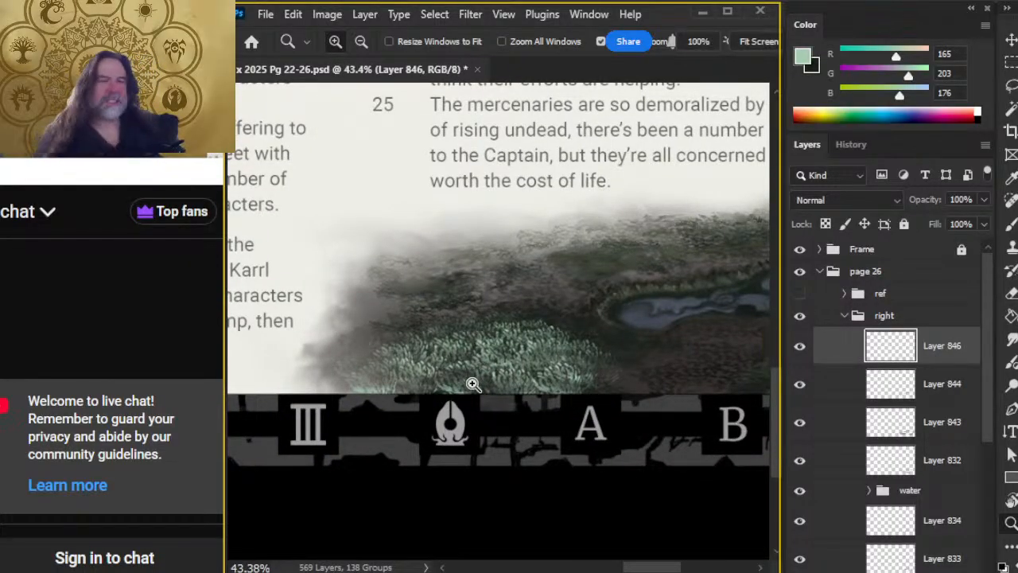
left_click_drag(576, 378, 326, 370)
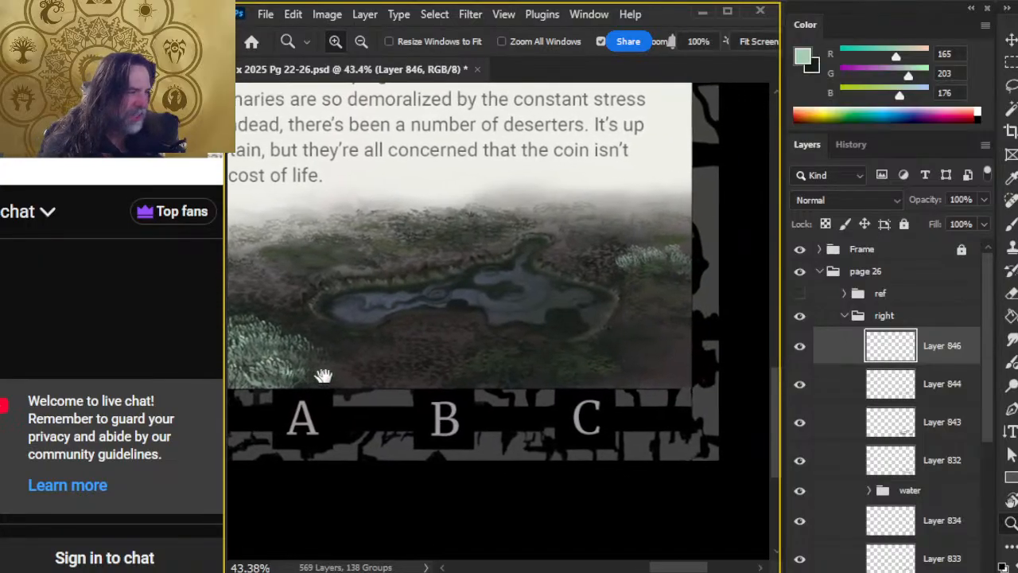
key("e")
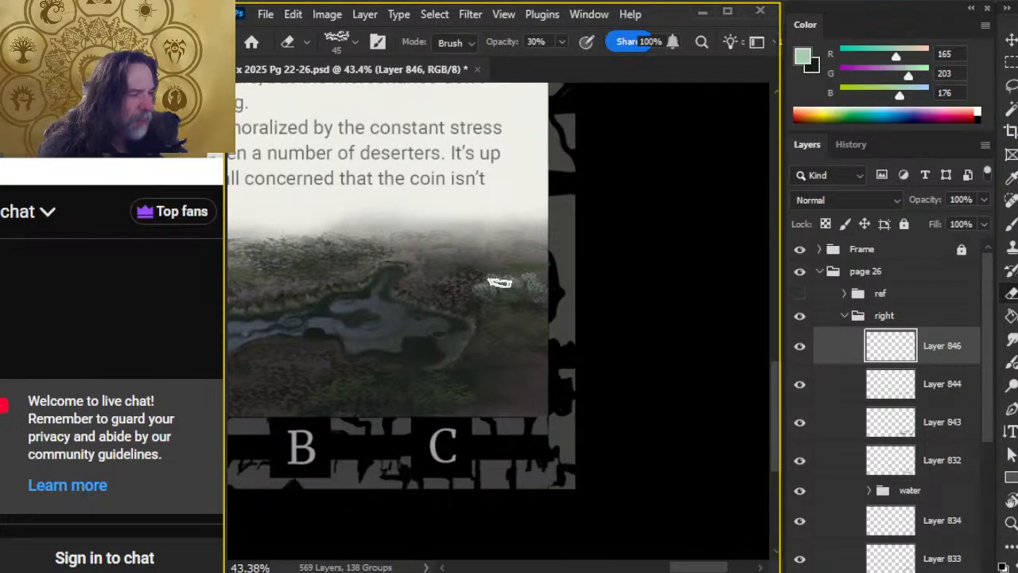
key("b")
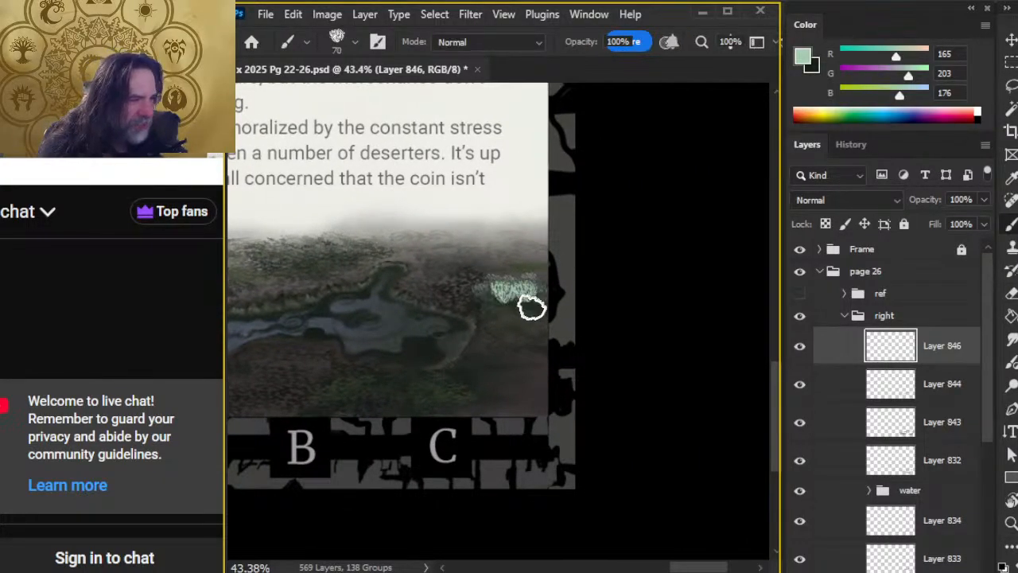
key("e")
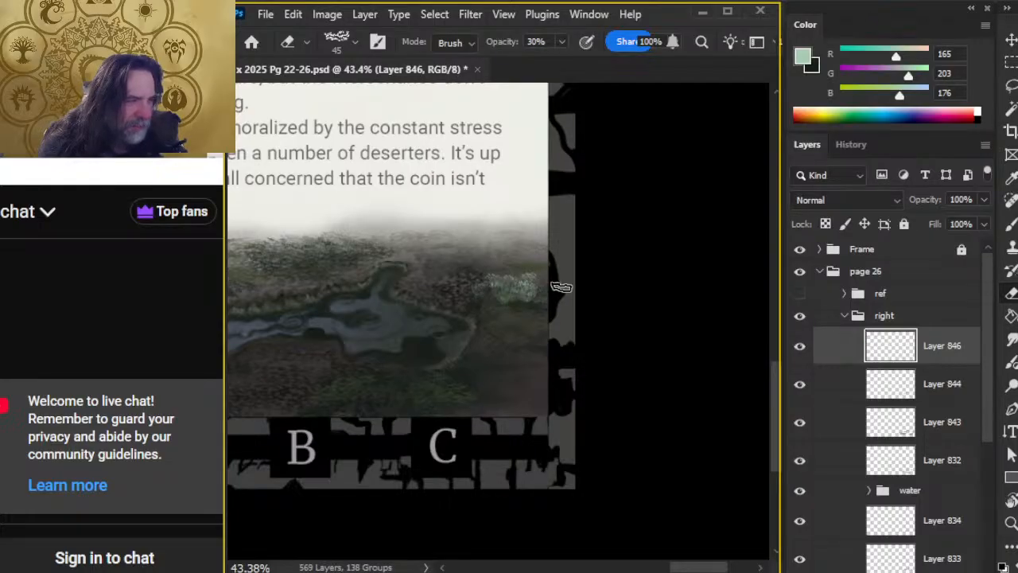
Stamp brighter tufts along the upper left part of the right-bank grass and fade their bases with the 30% eraser
key("z")
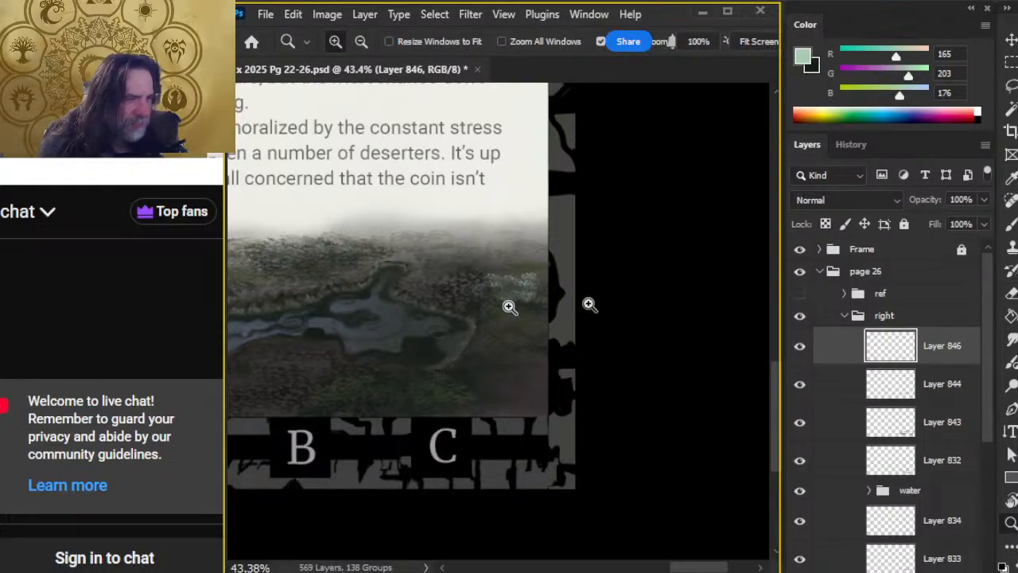
mouse_move(517, 296)
left_mouse_down()
mouse_move(585, 305)
mouse_move(459, 283)
mouse_move(458, 306)
mouse_move(463, 284)
mouse_move(439, 292)
mouse_move(455, 288)
mouse_move(443, 271)
mouse_move(494, 287)
mouse_move(506, 304)
mouse_move(519, 269)
mouse_move(533, 273)
mouse_move(451, 310)
mouse_move(494, 280)
mouse_move(515, 297)
left_mouse_up()
key("b")
key("e")
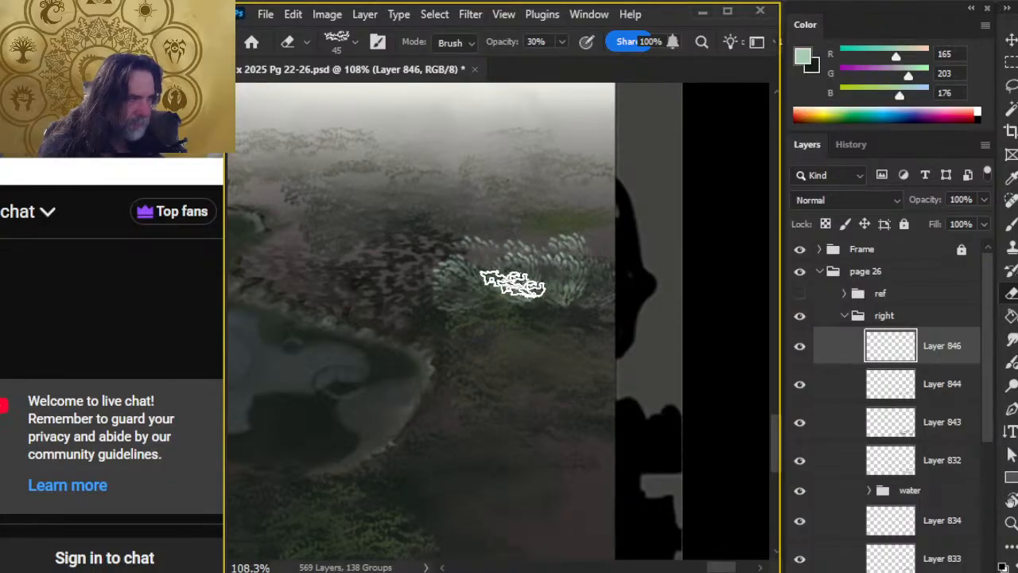
key("b")
left_click_drag(487, 276, 488, 277)
key("e")
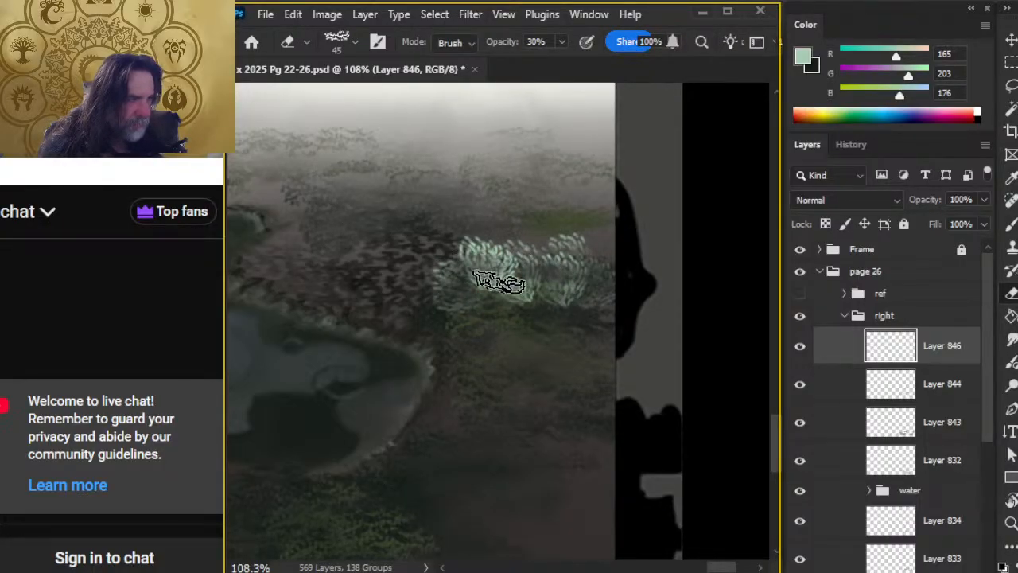
Add size 60 tufts to the right end and lower middle of the grass patch, blending them with the 30% eraser
key("b")
mouse_move(557, 267)
left_mouse_down()
mouse_move(602, 254)
mouse_move(610, 284)
mouse_move(589, 261)
left_mouse_up()
key("e")
key("b")
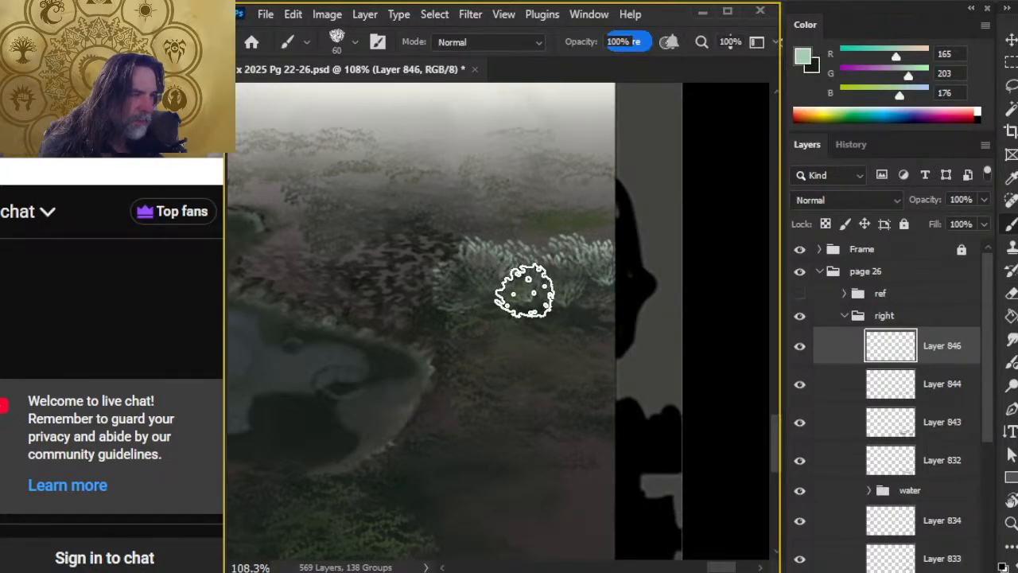
mouse_move(551, 302)
left_mouse_down()
mouse_move(578, 289)
mouse_move(546, 307)
left_mouse_up()
key("e")
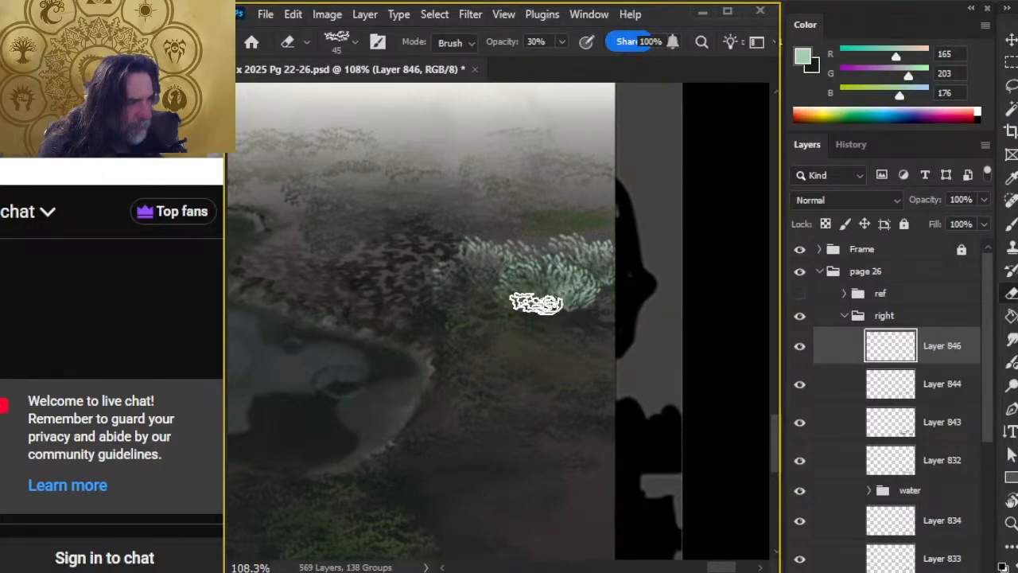
mouse_move(588, 314)
left_mouse_down()
mouse_move(553, 277)
mouse_move(547, 283)
mouse_move(588, 295)
mouse_move(606, 273)
mouse_move(491, 282)
mouse_move(600, 263)
left_mouse_up()
Fill the left and lower parts of the right-bank patch with more tufts and fade its lower edge into the ground
key("b")
mouse_move(486, 278)
left_mouse_down()
mouse_move(479, 306)
mouse_move(474, 274)
mouse_move(455, 296)
mouse_move(505, 304)
mouse_move(500, 283)
mouse_move(471, 268)
mouse_move(450, 322)
mouse_move(529, 299)
left_mouse_up()
key("e")
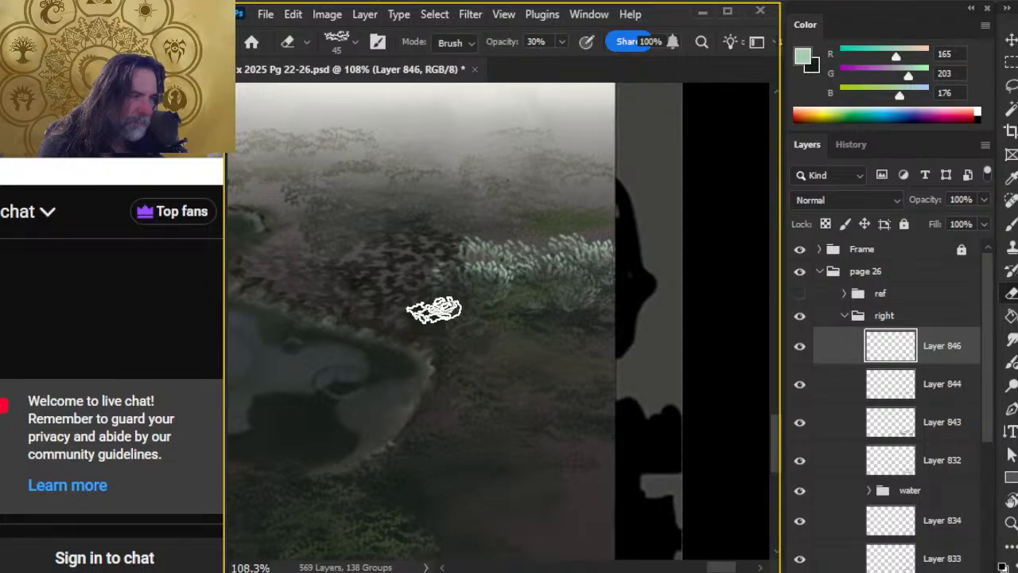
key("b")
mouse_move(462, 288)
left_mouse_down()
mouse_move(511, 310)
mouse_move(506, 296)
mouse_move(557, 308)
mouse_move(550, 289)
mouse_move(559, 309)
mouse_move(603, 286)
mouse_move(577, 303)
left_mouse_up()
key("e")
mouse_move(470, 311)
left_mouse_down()
mouse_move(431, 294)
mouse_move(471, 288)
mouse_move(459, 278)
mouse_move(443, 295)
mouse_move(483, 293)
mouse_move(479, 262)
mouse_move(483, 295)
mouse_move(556, 327)
mouse_move(551, 315)
mouse_move(488, 299)
mouse_move(530, 326)
mouse_move(520, 293)
mouse_move(564, 282)
mouse_move(515, 292)
mouse_move(600, 316)
mouse_move(632, 296)
mouse_move(607, 275)
mouse_move(593, 311)
mouse_move(626, 265)
mouse_move(639, 294)
mouse_move(499, 311)
mouse_move(580, 299)
mouse_move(600, 282)
mouse_move(552, 317)
mouse_move(508, 305)
mouse_move(500, 319)
mouse_move(608, 277)
mouse_move(631, 288)
mouse_move(495, 337)
left_mouse_up()
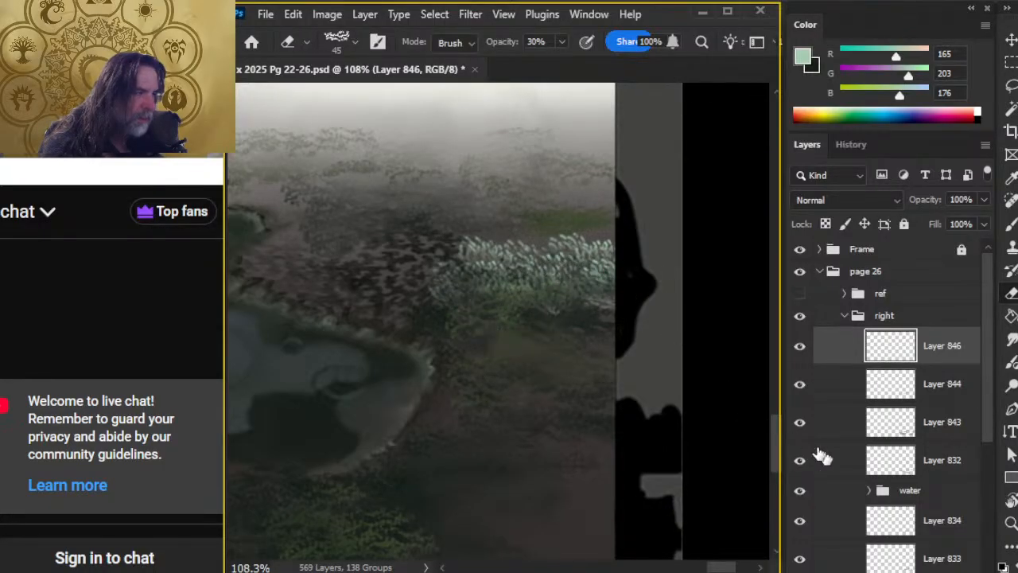
Add a new layer above Layer 844, paint a back row of size 60 grass tufts on it and soften them
left_click(848, 394)
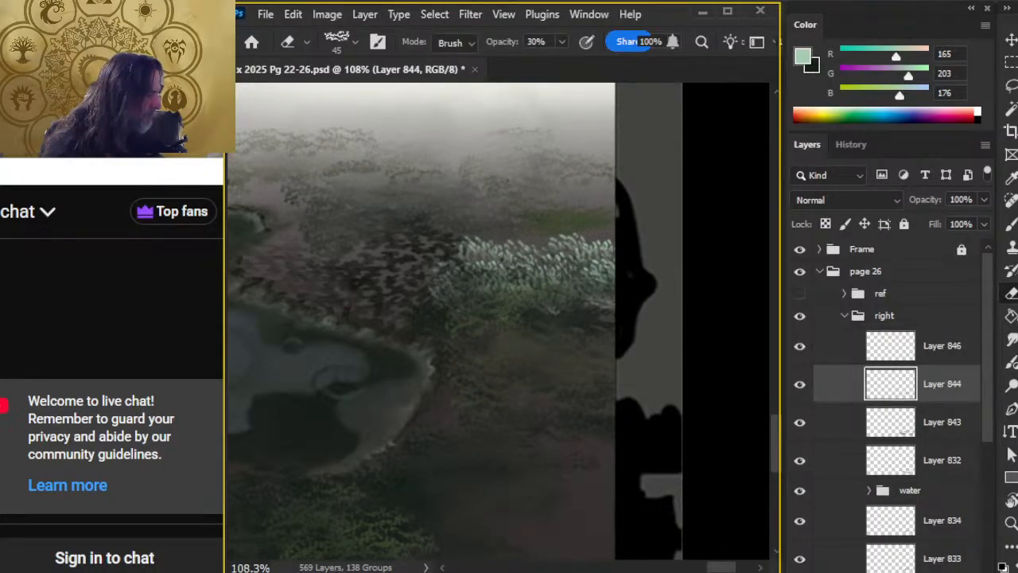
key("ctrl+shift+alt+n")
key("b")
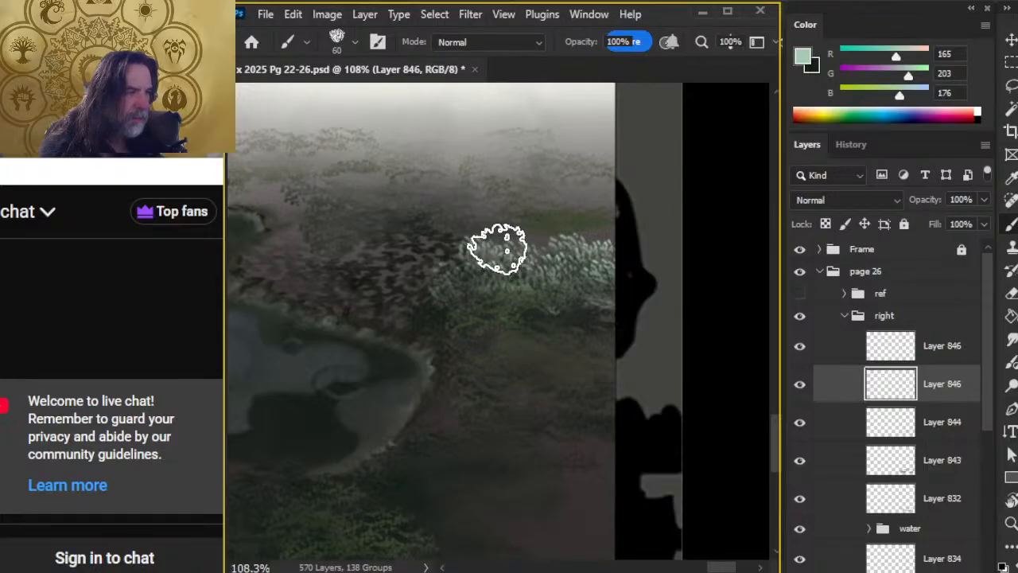
mouse_move(498, 251)
left_mouse_down()
mouse_move(548, 245)
mouse_move(526, 240)
mouse_move(611, 245)
mouse_move(536, 267)
mouse_move(549, 266)
mouse_move(490, 260)
mouse_move(498, 240)
mouse_move(546, 240)
mouse_move(551, 255)
mouse_move(522, 267)
mouse_move(534, 245)
mouse_move(485, 231)
mouse_move(446, 248)
mouse_move(560, 261)
mouse_move(622, 282)
mouse_move(591, 243)
mouse_move(604, 238)
mouse_move(576, 247)
mouse_move(588, 270)
mouse_move(589, 226)
mouse_move(632, 231)
mouse_move(500, 275)
mouse_move(583, 265)
mouse_move(587, 229)
mouse_move(622, 226)
mouse_move(581, 250)
mouse_move(626, 255)
mouse_move(577, 258)
mouse_move(644, 240)
mouse_move(630, 225)
mouse_move(524, 213)
mouse_move(512, 236)
mouse_move(618, 250)
left_mouse_up()
key("e")
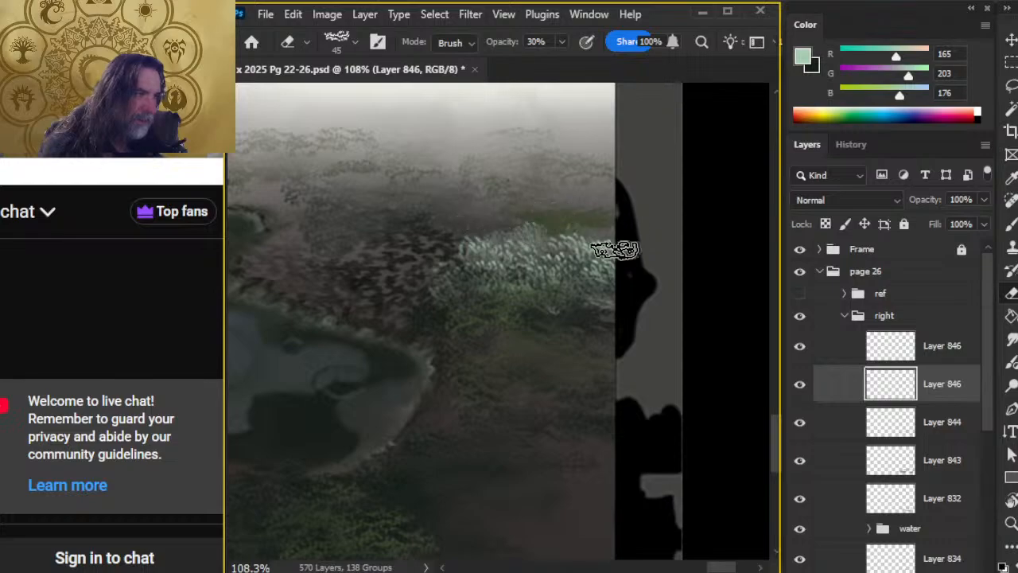
On the topmost Layer 846, stamp size 50 tufts along the patch's lower edge and fade them with the 30% eraser
key("b")
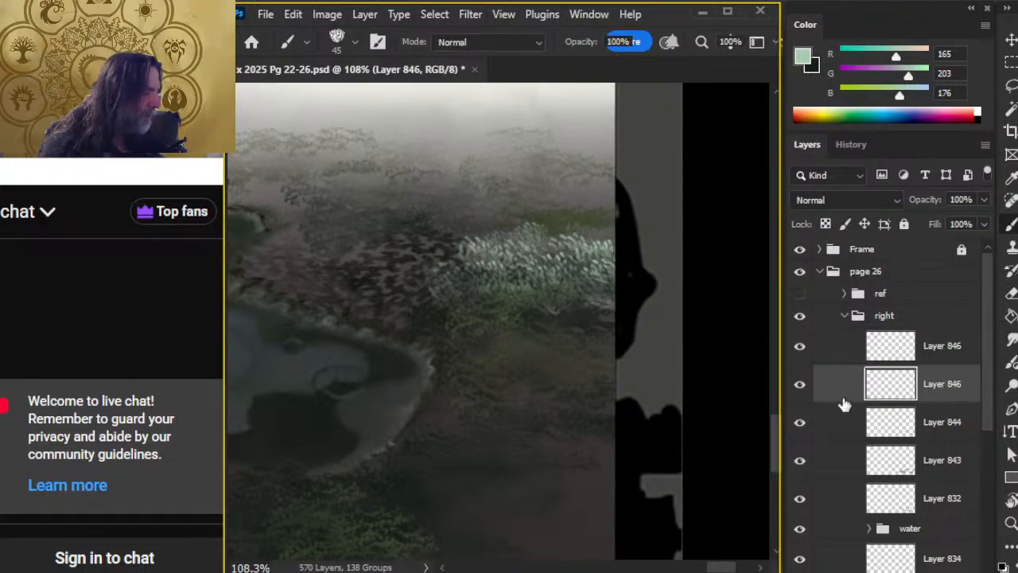
left_click(841, 352)
left_click(597, 309)
left_click(575, 313)
left_click(512, 295)
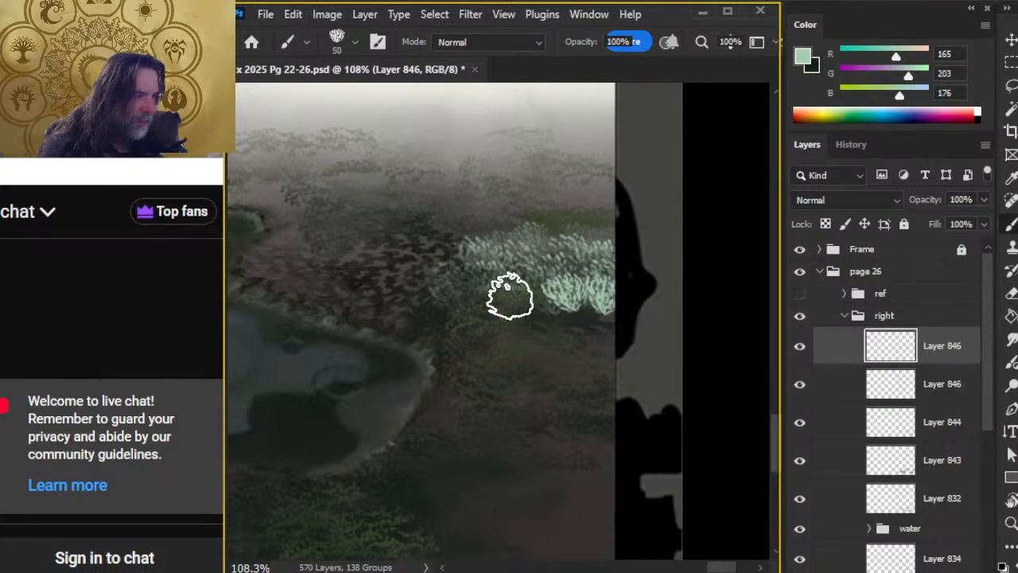
left_click(466, 286)
key("e")
mouse_move(471, 327)
left_mouse_down()
mouse_move(533, 284)
mouse_move(503, 319)
mouse_move(453, 291)
mouse_move(536, 318)
mouse_move(517, 301)
mouse_move(470, 312)
mouse_move(548, 288)
mouse_move(514, 305)
mouse_move(486, 298)
mouse_move(512, 295)
mouse_move(518, 282)
mouse_move(595, 288)
mouse_move(573, 309)
left_mouse_up()
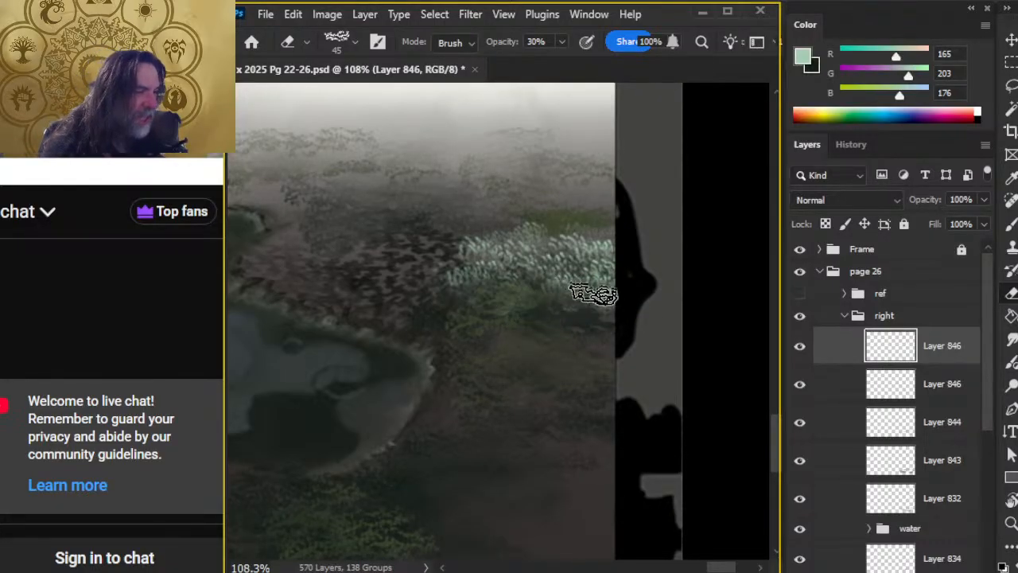
Stamp size 60 tufts along the lower left and lower right of the grass patch, fading their bases with the eraser
key("b")
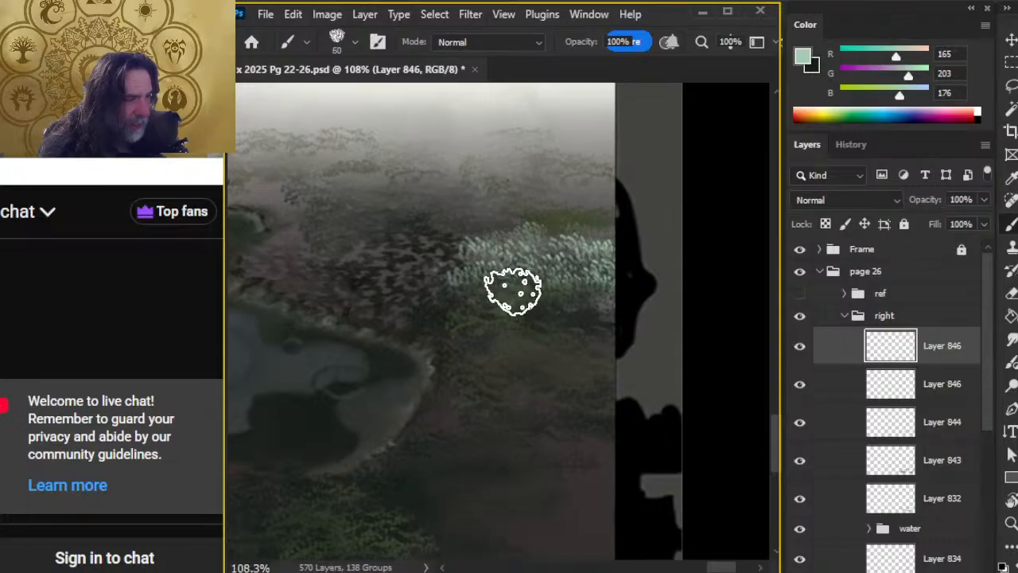
left_click_drag(473, 306, 462, 329)
key("e")
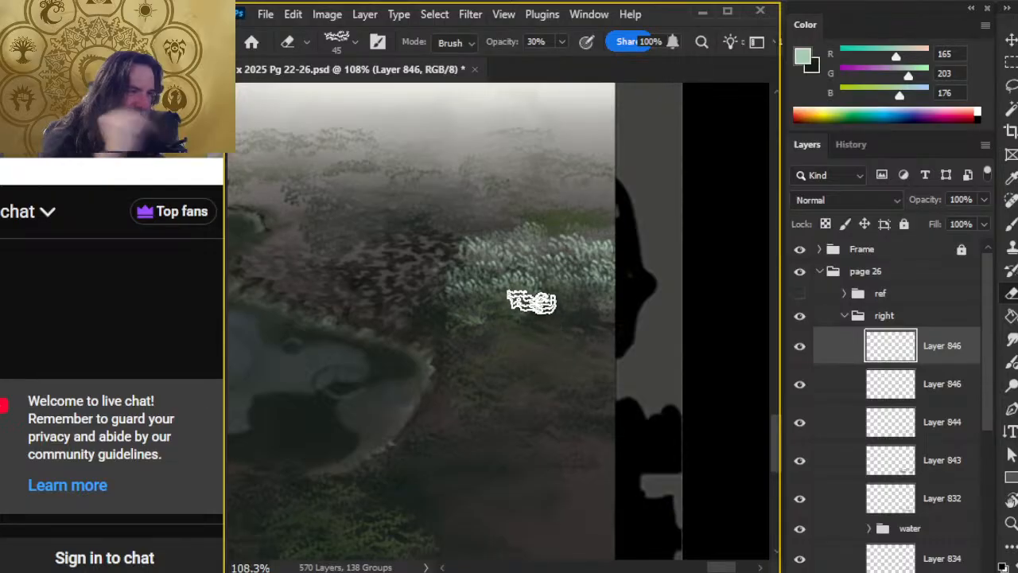
key("b")
mouse_move(545, 302)
left_mouse_down()
mouse_move(613, 316)
mouse_move(603, 305)
mouse_move(540, 312)
mouse_move(614, 309)
mouse_move(546, 319)
mouse_move(530, 352)
mouse_move(497, 309)
mouse_move(547, 323)
mouse_move(544, 293)
mouse_move(544, 318)
mouse_move(586, 328)
mouse_move(555, 300)
mouse_move(613, 327)
mouse_move(562, 311)
mouse_move(537, 338)
mouse_move(595, 333)
mouse_move(582, 337)
mouse_move(558, 313)
mouse_move(582, 314)
mouse_move(599, 331)
mouse_move(590, 300)
mouse_move(536, 293)
mouse_move(532, 310)
mouse_move(581, 344)
mouse_move(611, 319)
mouse_move(648, 338)
left_mouse_up()
key("e")
Fill the patch's lower middle with tufts, extend its left end toward the pond and soften the lower edge
key("b")
mouse_move(493, 295)
left_mouse_down()
mouse_move(443, 325)
mouse_move(421, 303)
mouse_move(420, 284)
mouse_move(466, 315)
mouse_move(437, 284)
mouse_move(505, 316)
mouse_move(500, 303)
mouse_move(509, 309)
mouse_move(514, 286)
left_mouse_up()
key("e")
key("b")
mouse_move(454, 314)
left_mouse_down()
mouse_move(499, 314)
mouse_move(434, 326)
mouse_move(422, 312)
mouse_move(441, 296)
left_mouse_up()
key("e")
mouse_move(428, 330)
left_mouse_down()
mouse_move(520, 313)
mouse_move(504, 306)
mouse_move(545, 310)
mouse_move(460, 309)
mouse_move(502, 320)
mouse_move(546, 313)
mouse_move(484, 290)
mouse_move(473, 312)
mouse_move(447, 291)
mouse_move(490, 310)
left_mouse_up()
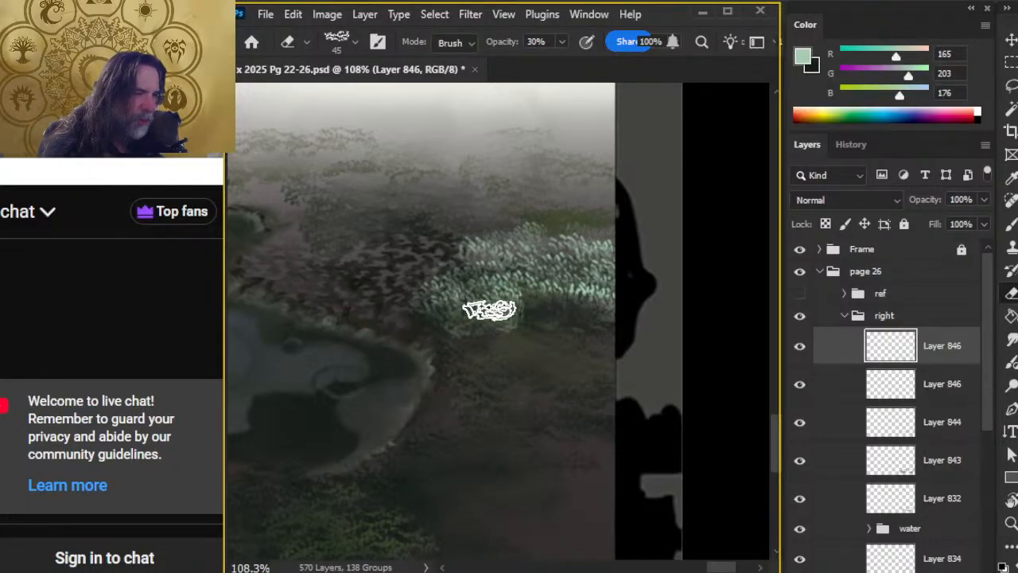
Compare the grass on both Layer 846 layers and Layer 844 at page scale by toggling their visibility
left_click(824, 393)
key("z")
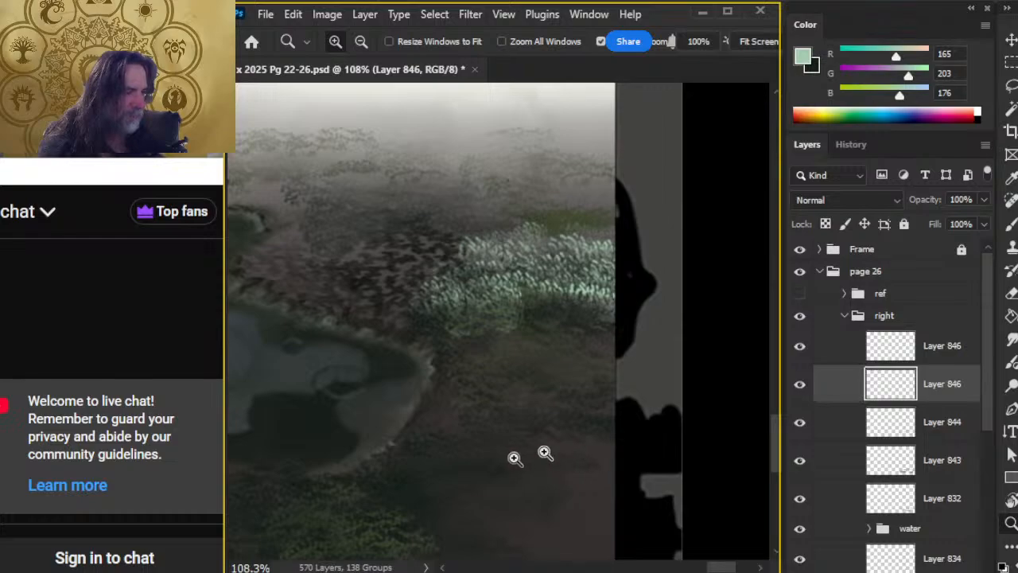
left_click_drag(515, 458, 510, 457)
left_click_drag(610, 456, 509, 450)
left_click(800, 385)
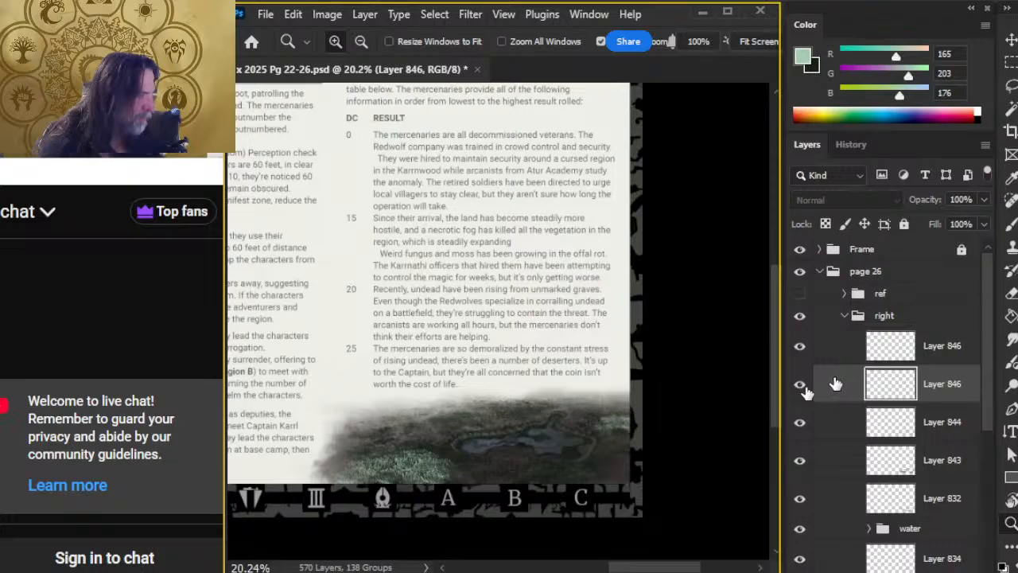
left_click(803, 386)
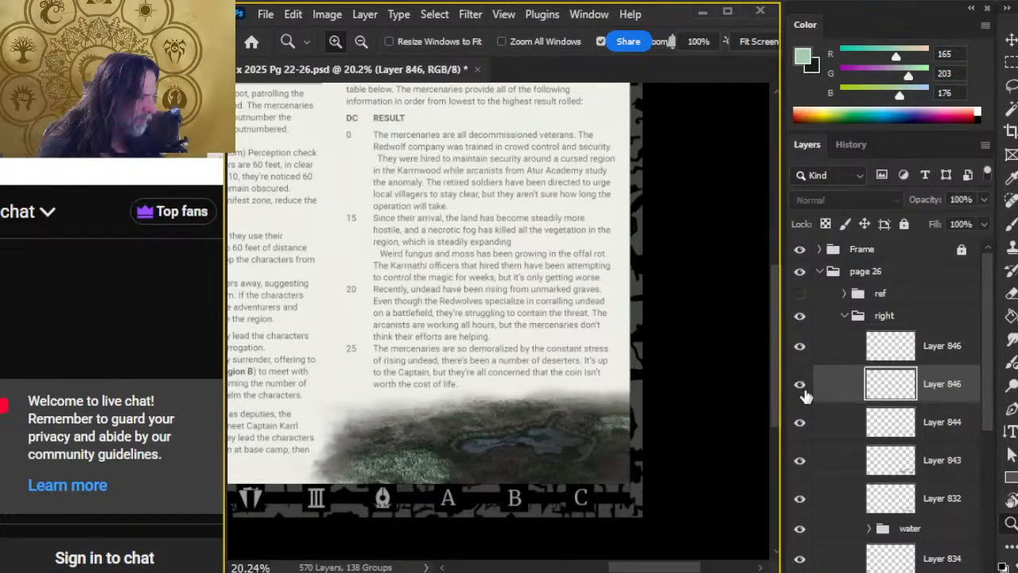
left_click(801, 428)
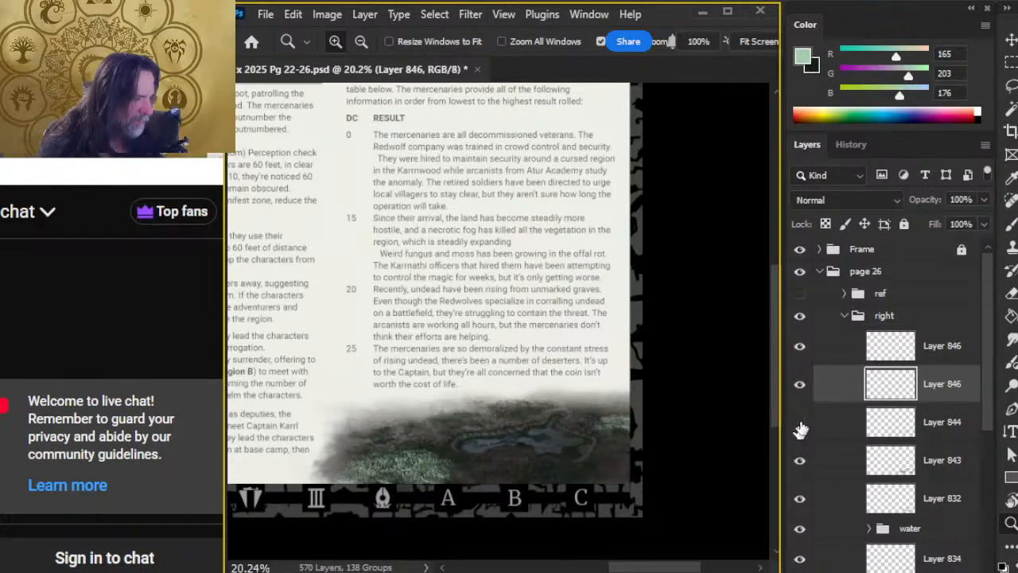
left_click(800, 428)
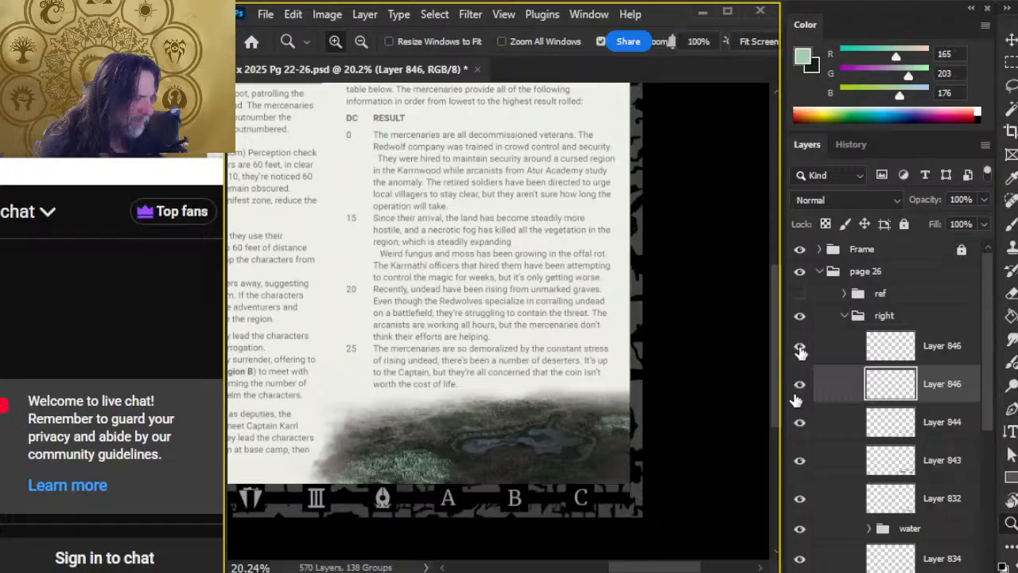
left_click(800, 350)
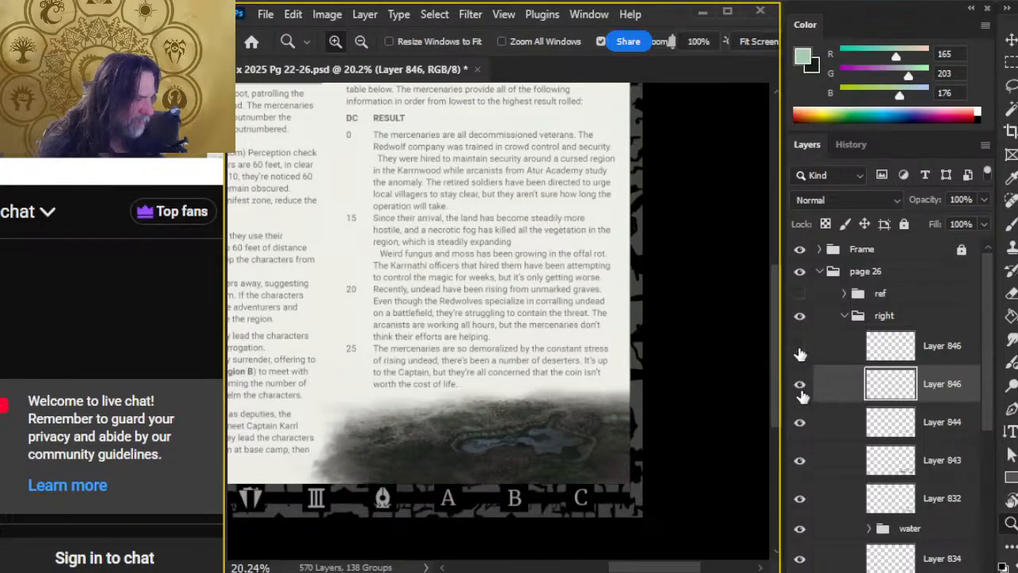
left_click(801, 385)
left_click(802, 387)
left_click(800, 350)
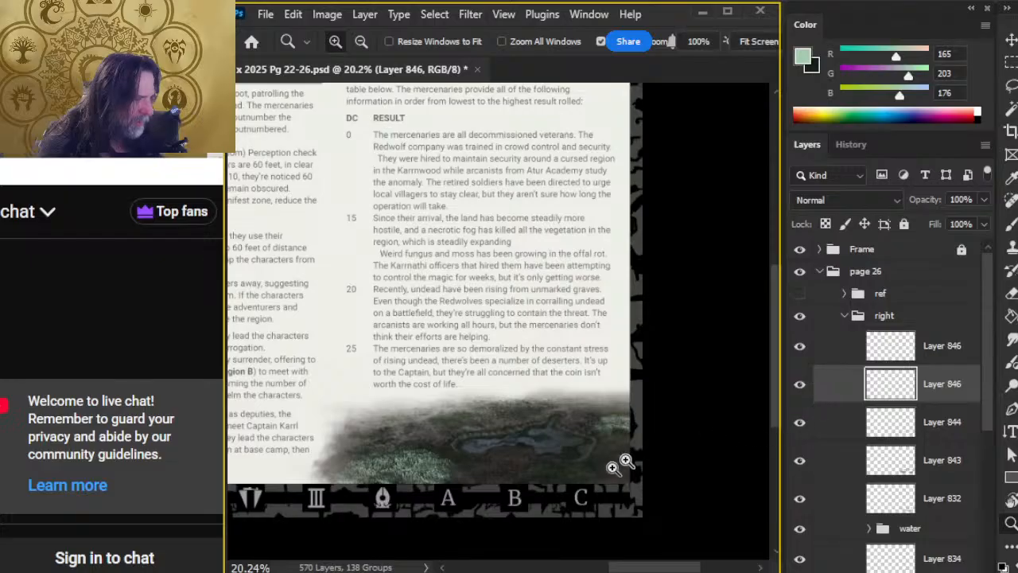
Add a new layer directly above the lower Layer 846 and ready the grass tuft brush
left_click_drag(615, 413, 743, 444)
left_click_drag(706, 493, 591, 436)
left_click(836, 350)
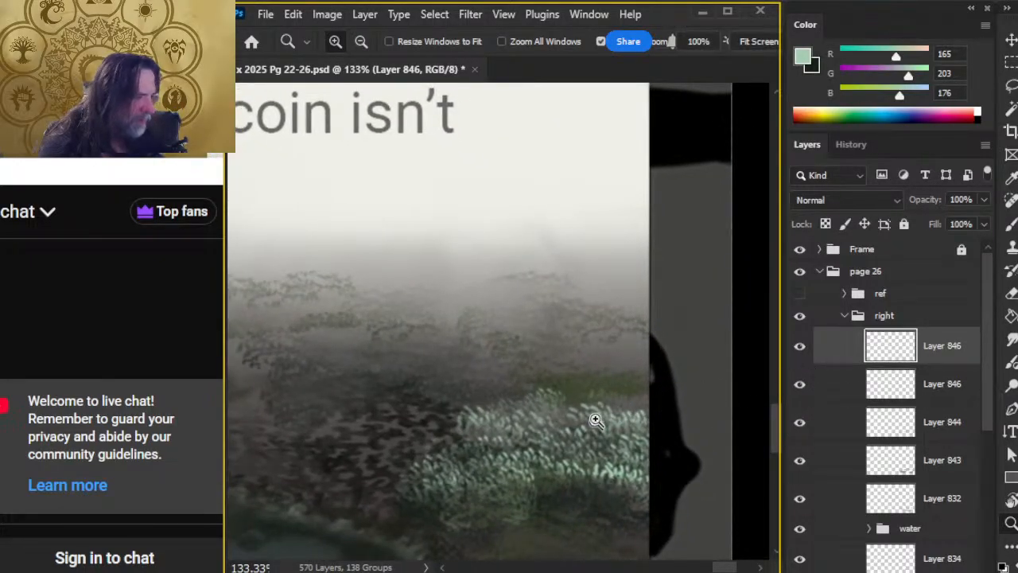
key("e")
left_click(846, 394)
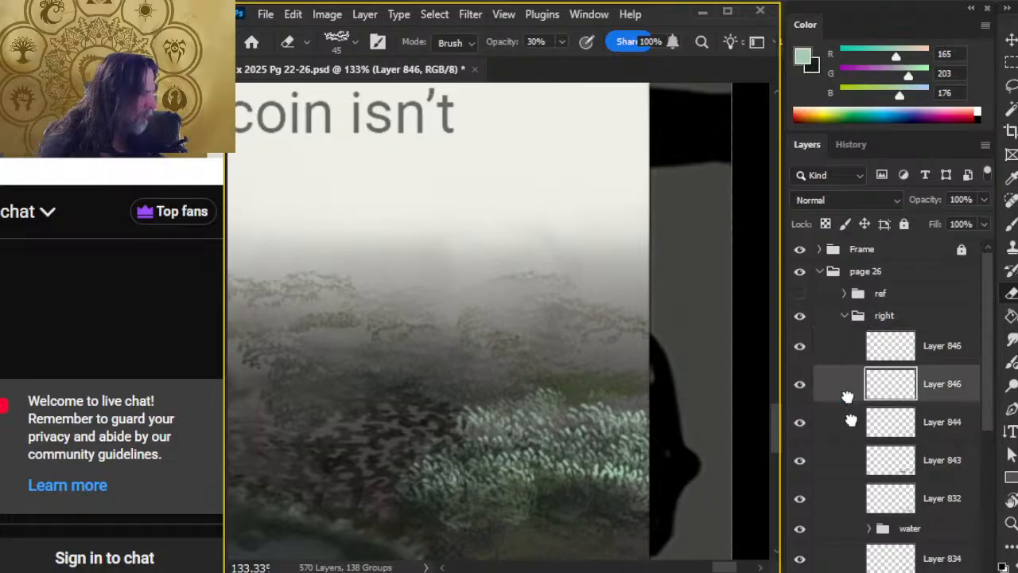
key("ctrl+shift+alt+n")
key("b")
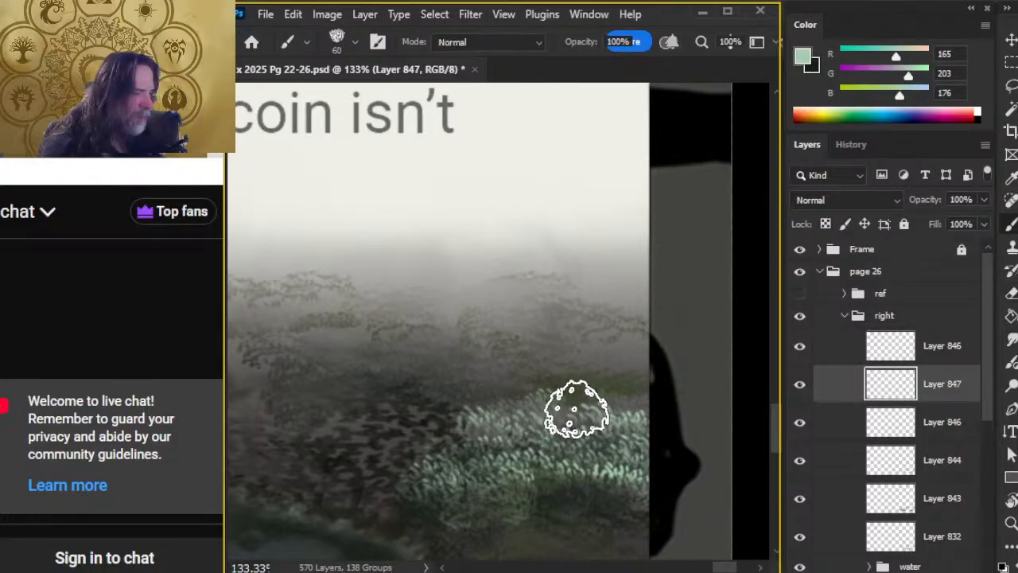
Stamp size 45 tufts along the grass patch's upper right edge and fade them with the 30% eraser
key("bracketleft")
key("bracketleft")
mouse_move(578, 416)
left_mouse_down()
mouse_move(583, 405)
mouse_move(625, 409)
left_mouse_up()
key("e")
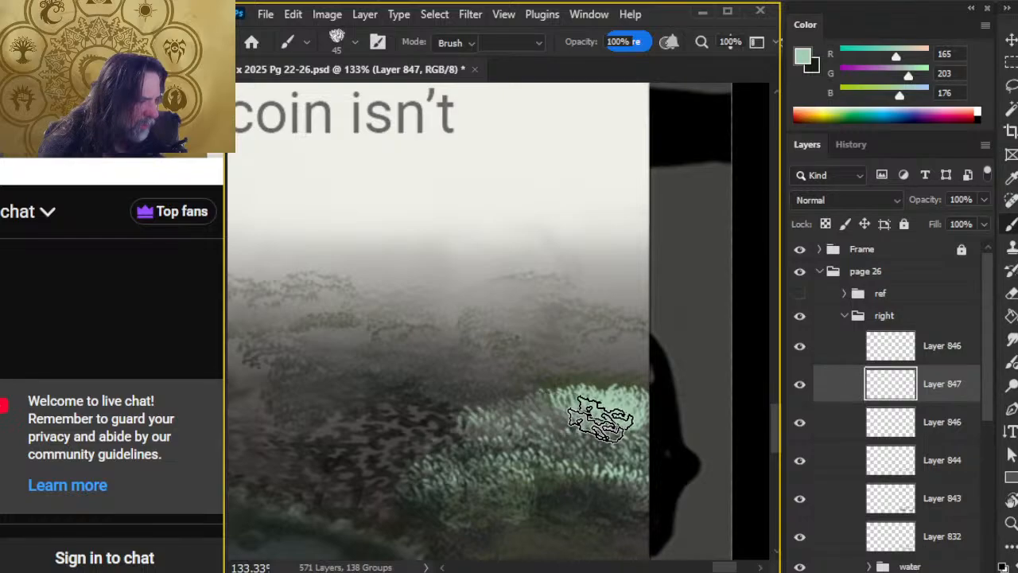
mouse_move(603, 398)
left_mouse_down()
mouse_move(613, 416)
mouse_move(611, 408)
left_mouse_up()
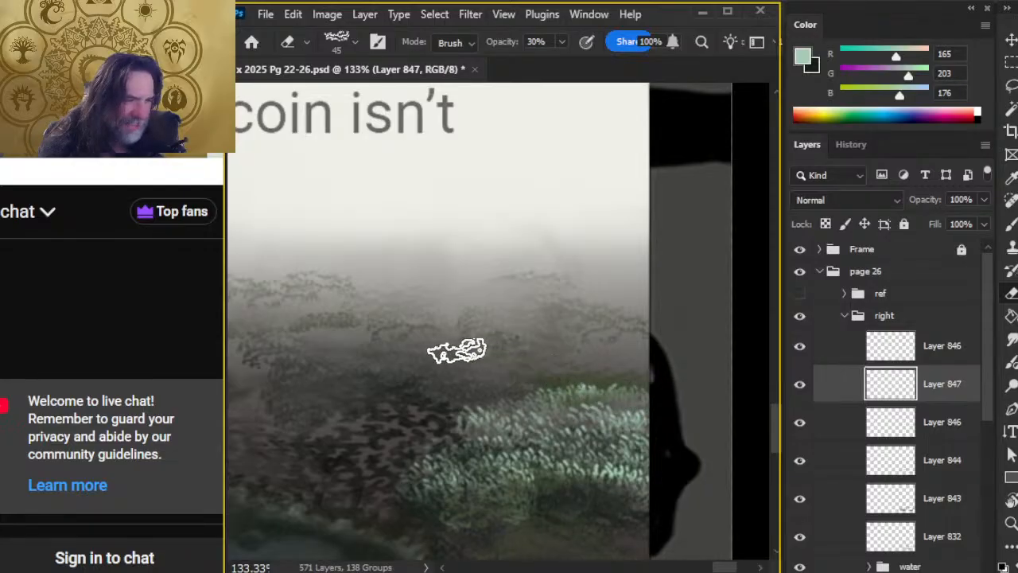
Merge Layer 847 and the topmost Layer 846 down into the lower Layer 846, checking the grass by toggling visibility
left_click_drag(525, 514, 513, 323)
left_click_drag(525, 374, 472, 461)
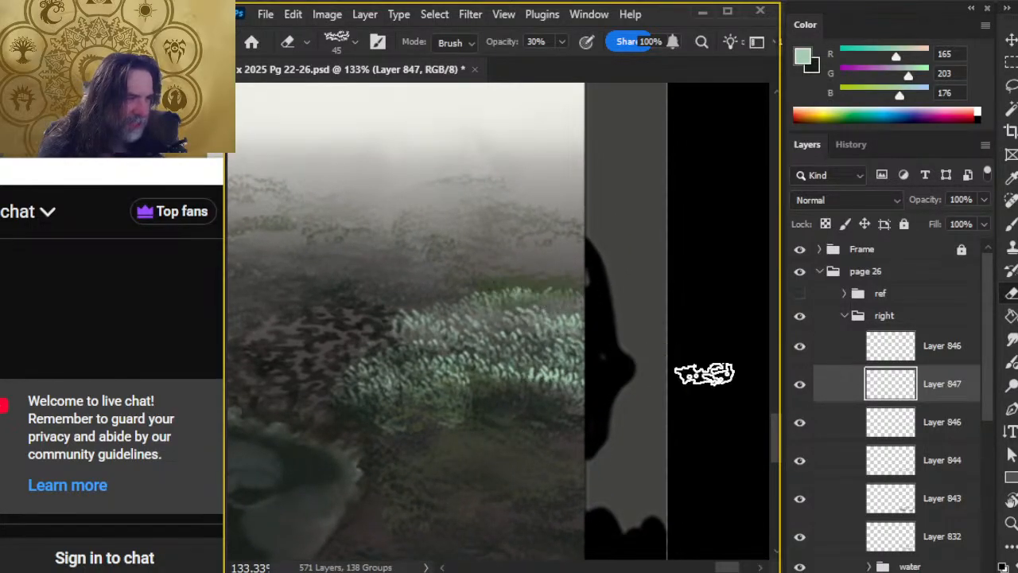
left_click(801, 423)
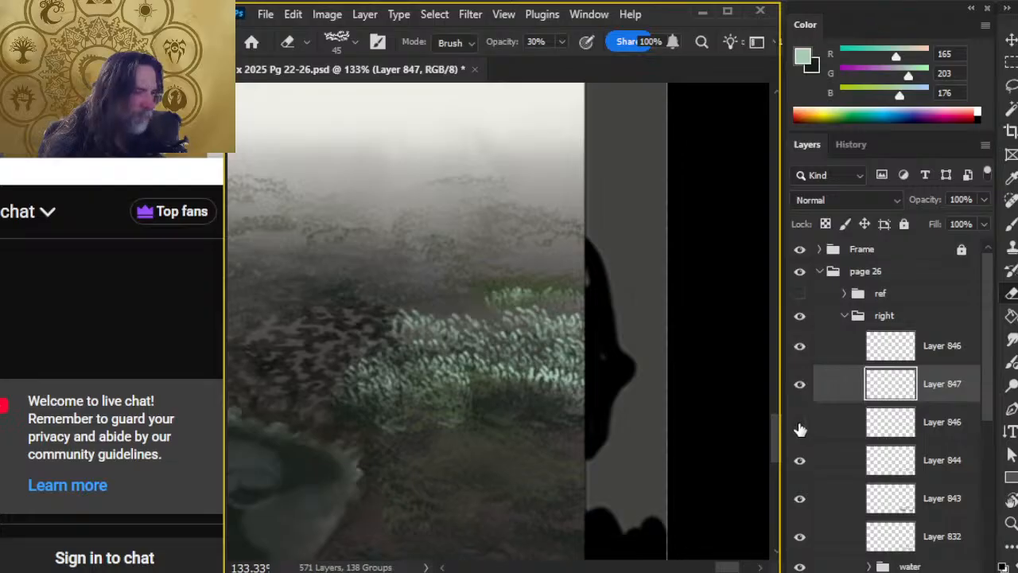
left_click(801, 424)
right_click(846, 385)
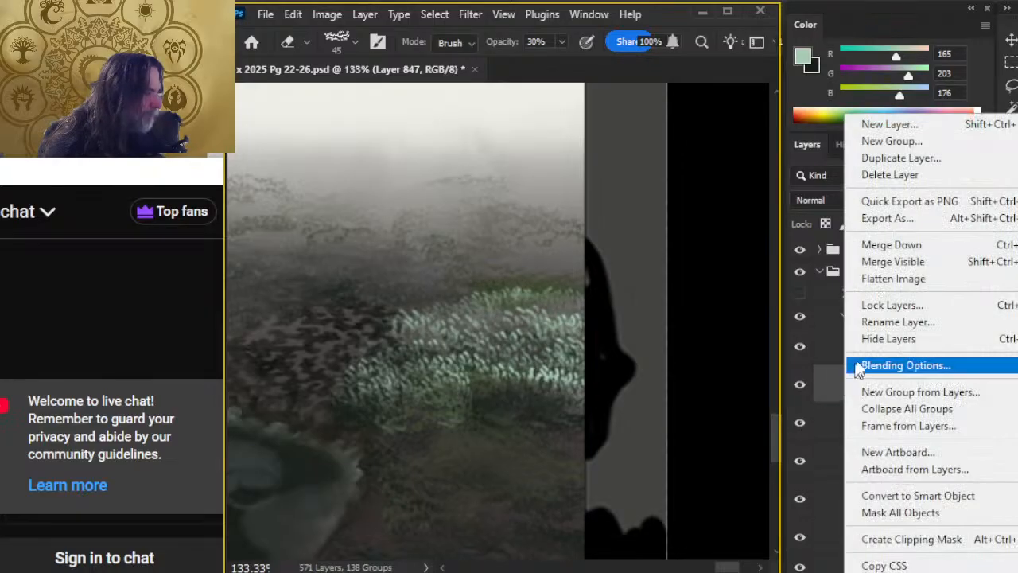
left_click(928, 247)
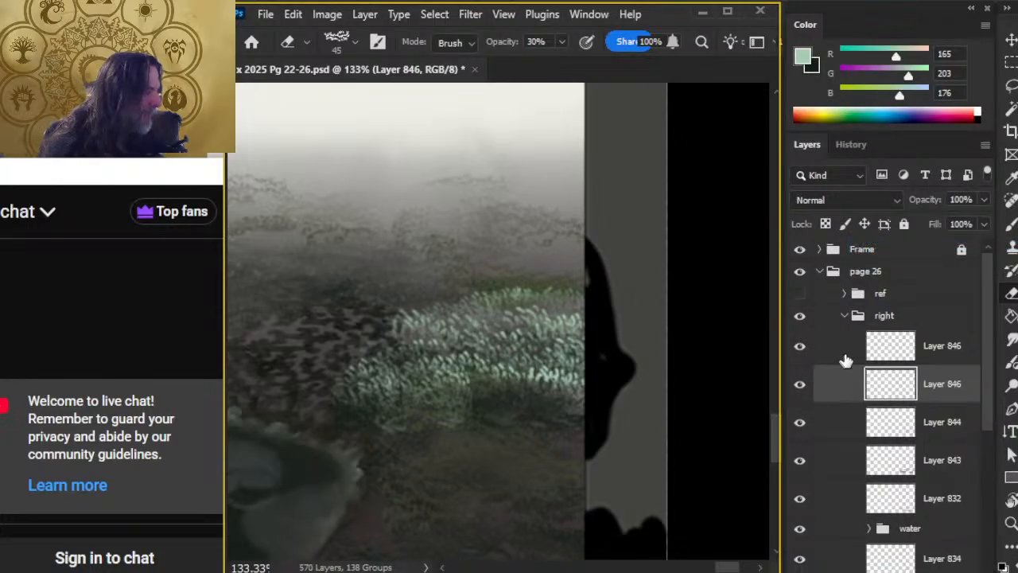
right_click(841, 356)
left_click(897, 247)
left_click(800, 350)
left_click(800, 350)
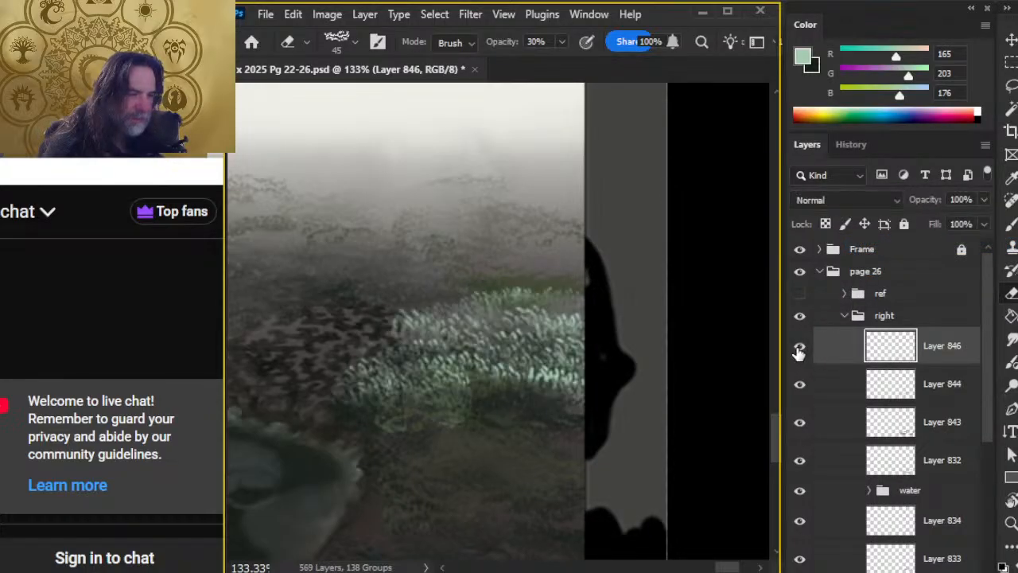
Stamp size 50 tufts along the patch's lower right edge and fade their bases with the 30% eraser
key("b")
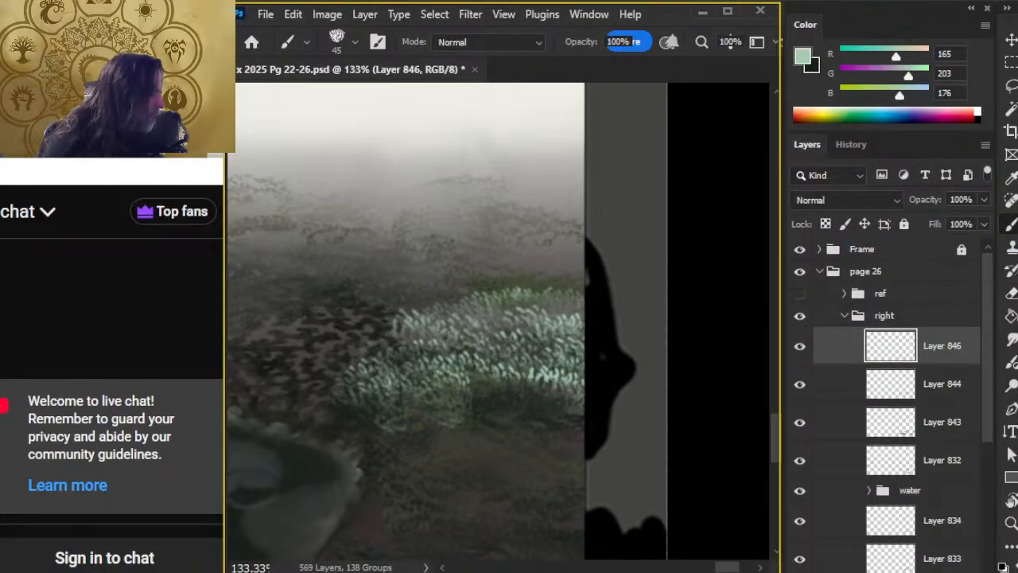
key("bracketright")
mouse_move(494, 405)
left_mouse_down()
mouse_move(540, 415)
mouse_move(542, 407)
mouse_move(498, 414)
mouse_move(547, 406)
left_mouse_up()
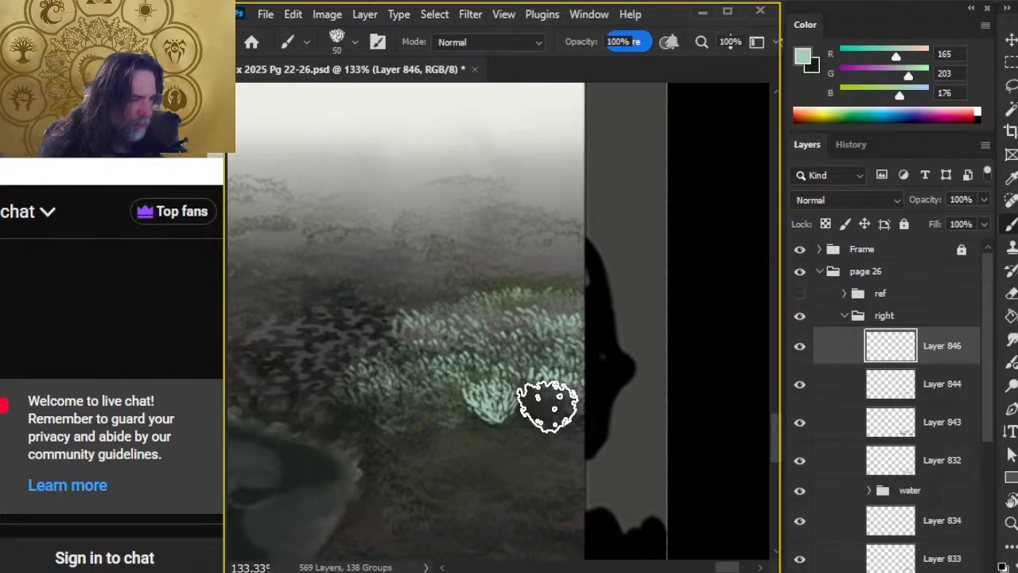
key("e")
mouse_move(503, 429)
left_mouse_down()
mouse_move(495, 404)
mouse_move(511, 404)
mouse_move(490, 429)
mouse_move(476, 429)
mouse_move(497, 401)
mouse_move(509, 408)
mouse_move(484, 408)
mouse_move(486, 399)
mouse_move(549, 406)
mouse_move(549, 429)
mouse_move(537, 424)
mouse_move(571, 386)
mouse_move(575, 394)
mouse_move(564, 407)
mouse_move(482, 432)
mouse_move(572, 412)
mouse_move(587, 419)
mouse_move(538, 421)
mouse_move(486, 446)
mouse_move(444, 423)
mouse_move(594, 418)
mouse_move(509, 433)
mouse_move(389, 422)
mouse_move(371, 402)
mouse_move(614, 440)
mouse_move(603, 407)
mouse_move(541, 404)
left_mouse_up()
Stamp a row of size 60 tufts across the patch's lower edge out to the page edge and fade it with the eraser
key("b")
mouse_move(455, 399)
left_mouse_down()
mouse_move(432, 403)
mouse_move(548, 421)
left_mouse_up()
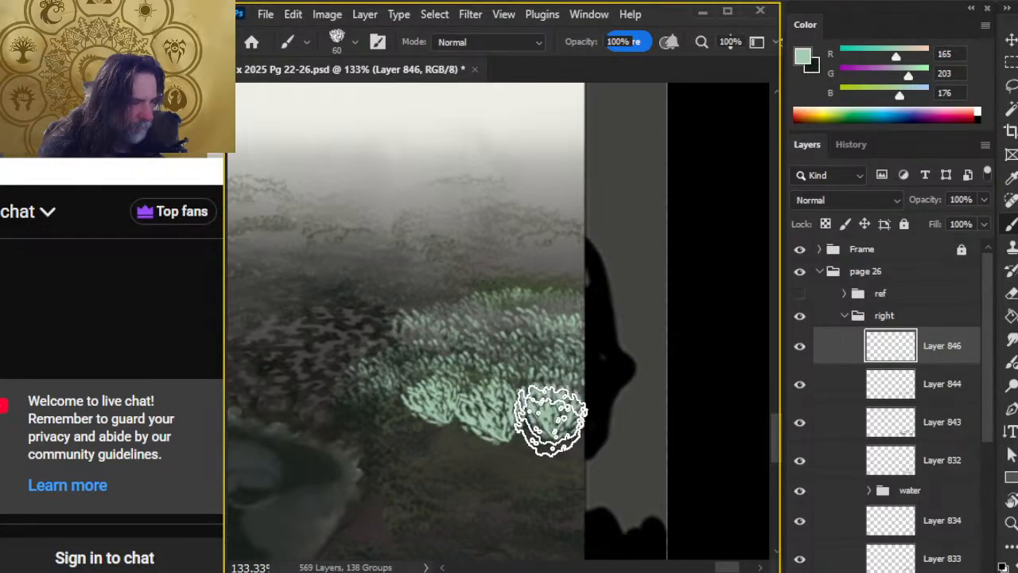
key("e")
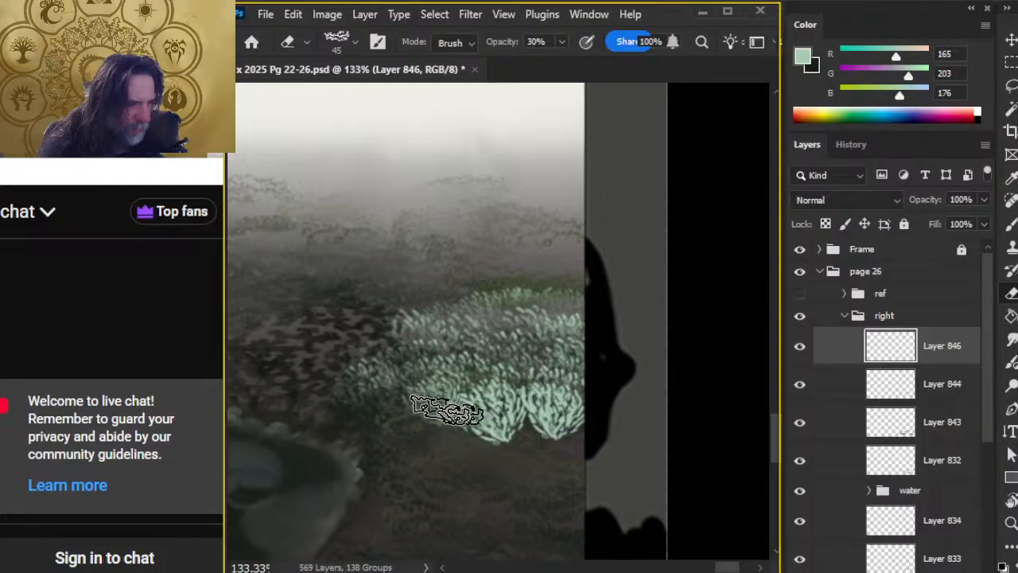
left_click_drag(430, 399, 525, 423)
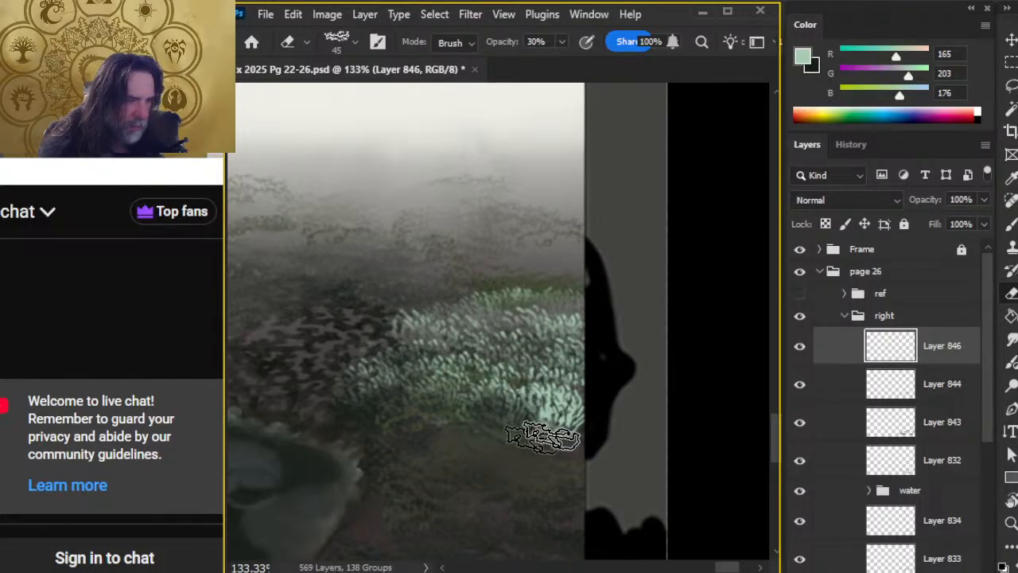
left_click_drag(579, 420, 587, 403)
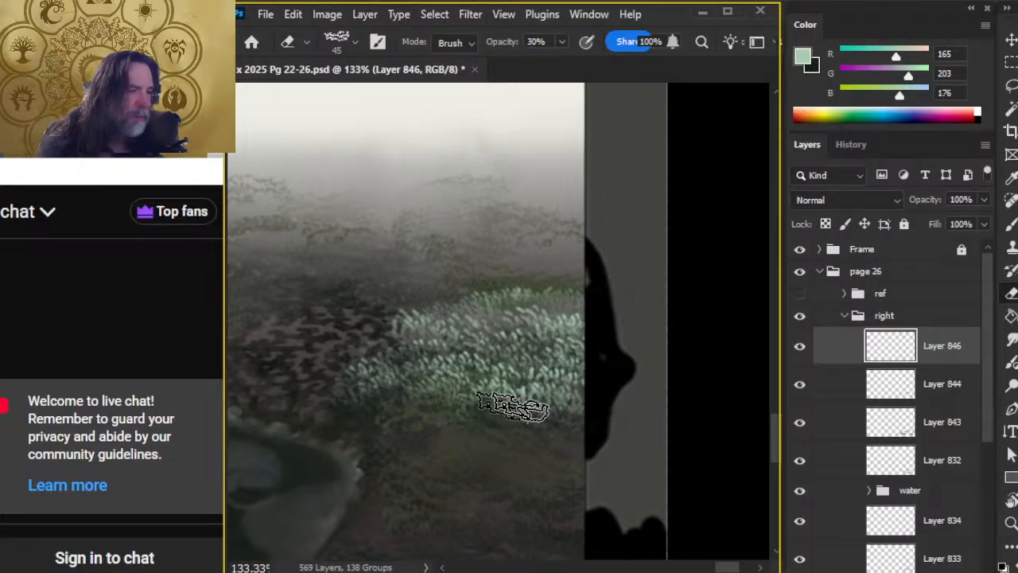
Add two more size 60 tufts below the patch's lower middle and blend them with the 30% eraser
key("b")
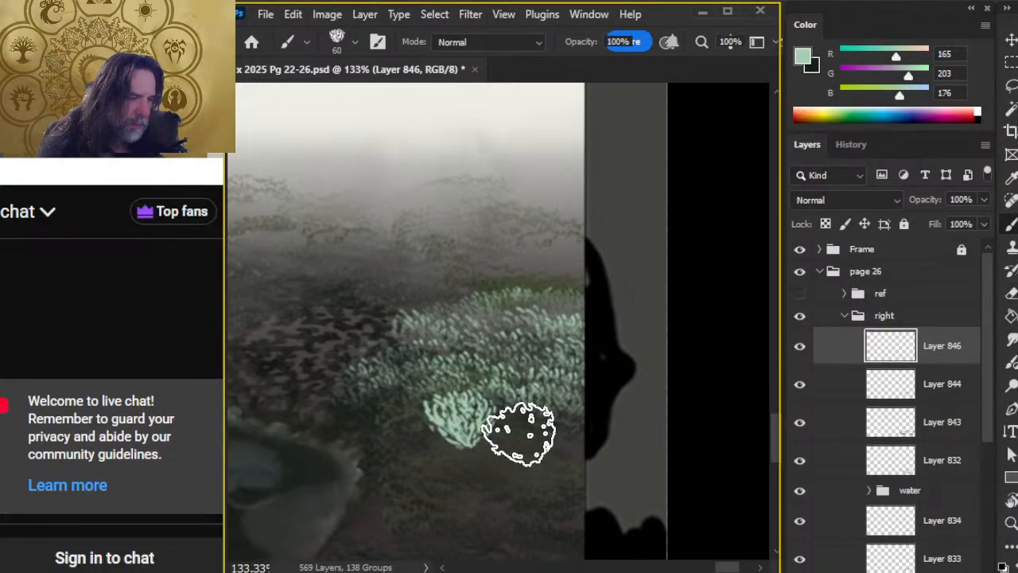
left_click(519, 433)
key("e")
mouse_move(461, 424)
left_mouse_down()
mouse_move(439, 415)
mouse_move(490, 448)
mouse_move(445, 444)
mouse_move(527, 419)
mouse_move(565, 448)
mouse_move(512, 458)
mouse_move(516, 441)
mouse_move(500, 443)
mouse_move(548, 448)
mouse_move(578, 427)
mouse_move(534, 455)
mouse_move(545, 429)
mouse_move(588, 427)
mouse_move(503, 416)
mouse_move(501, 429)
mouse_move(577, 450)
left_mouse_up()
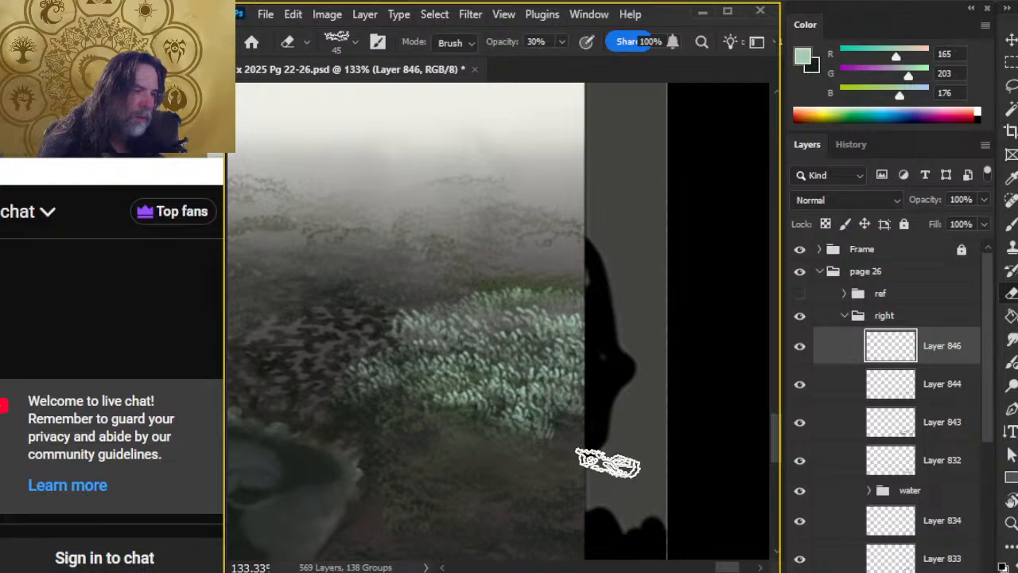
Lasso the whole pale-green grass patch on Layer 846 and scale it down slightly with Free Transform
key("z")
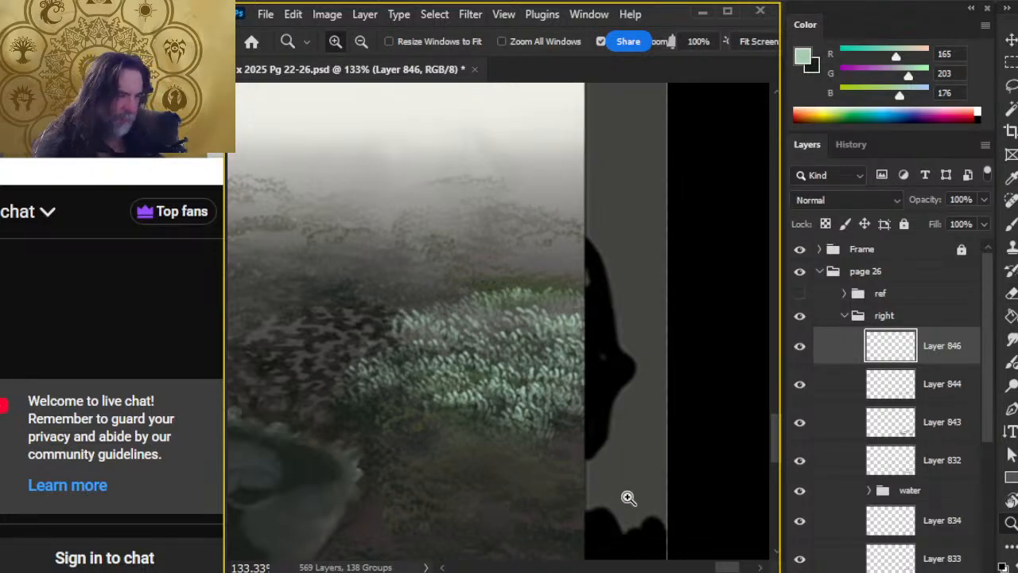
mouse_move(605, 488)
left_mouse_down()
mouse_move(577, 495)
mouse_move(586, 529)
mouse_move(595, 378)
mouse_move(709, 357)
mouse_move(575, 380)
mouse_move(577, 358)
mouse_move(644, 378)
mouse_move(545, 307)
left_mouse_up()
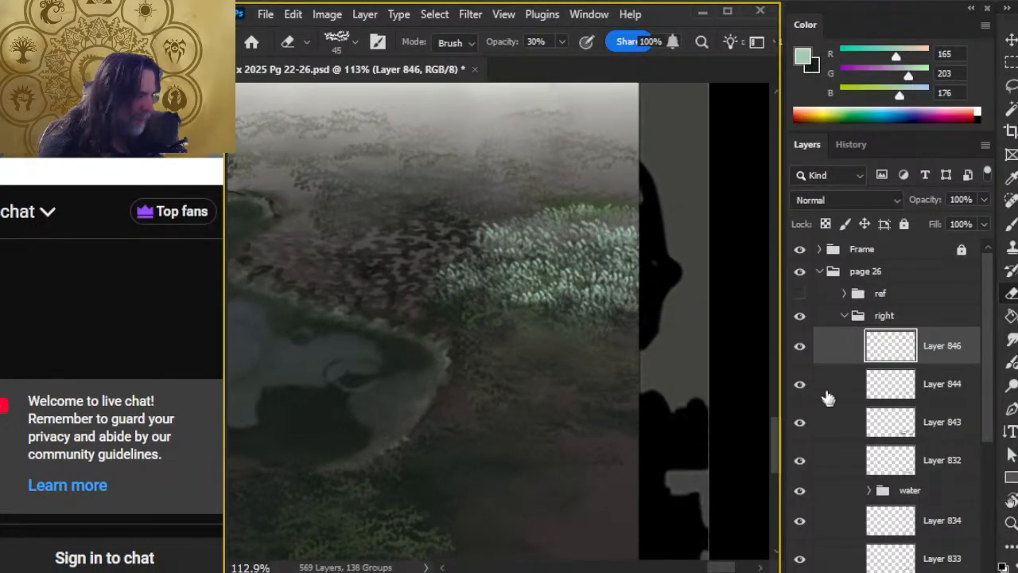
left_click(801, 351)
left_click(801, 352)
key("l")
mouse_move(668, 167)
left_mouse_down()
mouse_move(400, 197)
mouse_move(558, 402)
mouse_move(649, 202)
left_mouse_up()
right_click(552, 209)
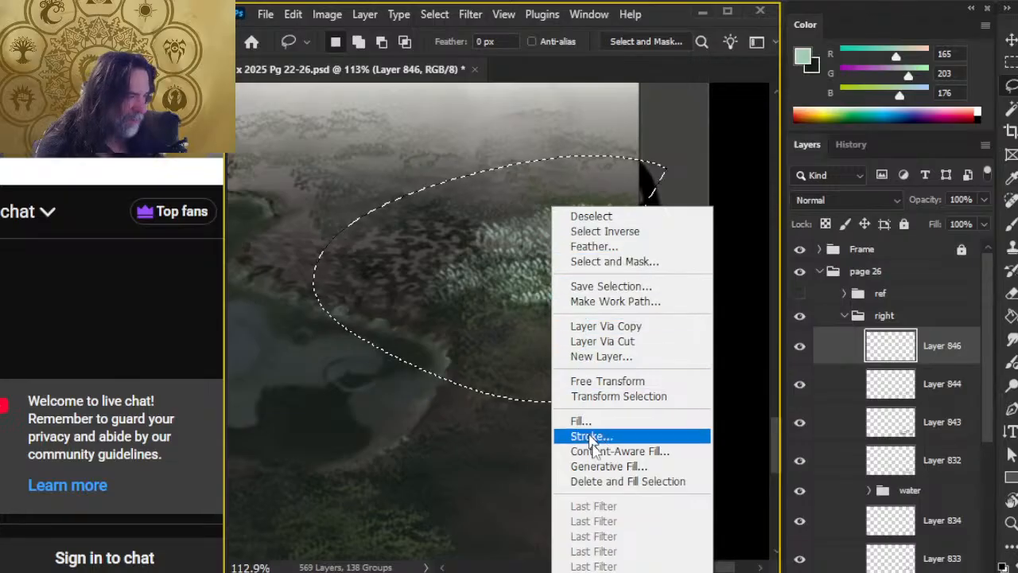
left_click(619, 382)
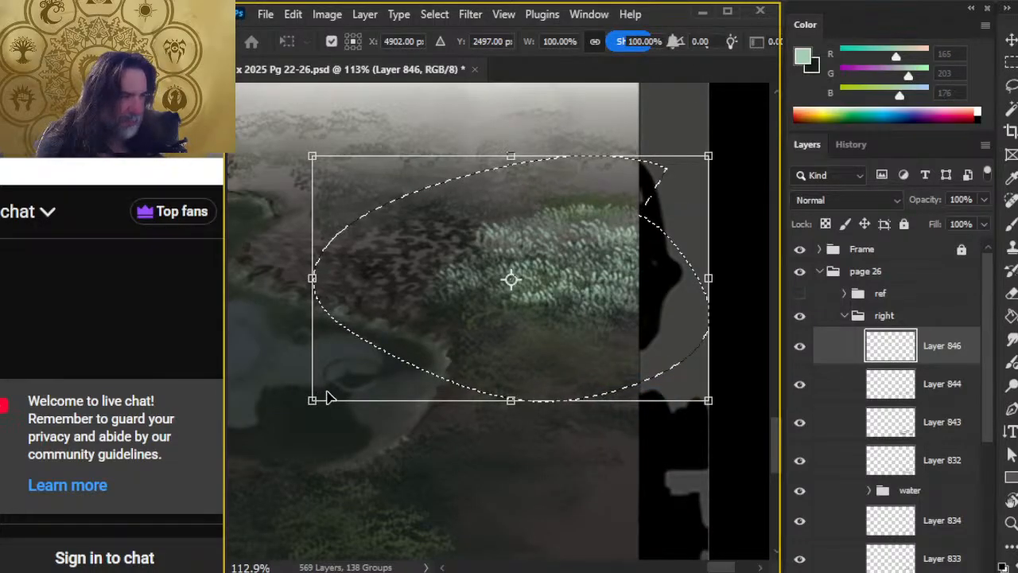
left_click_drag(316, 395, 325, 388)
key("Return")
Nudge the scaled grass patch into place on the bank right of the pond and clear the selection
key("v")
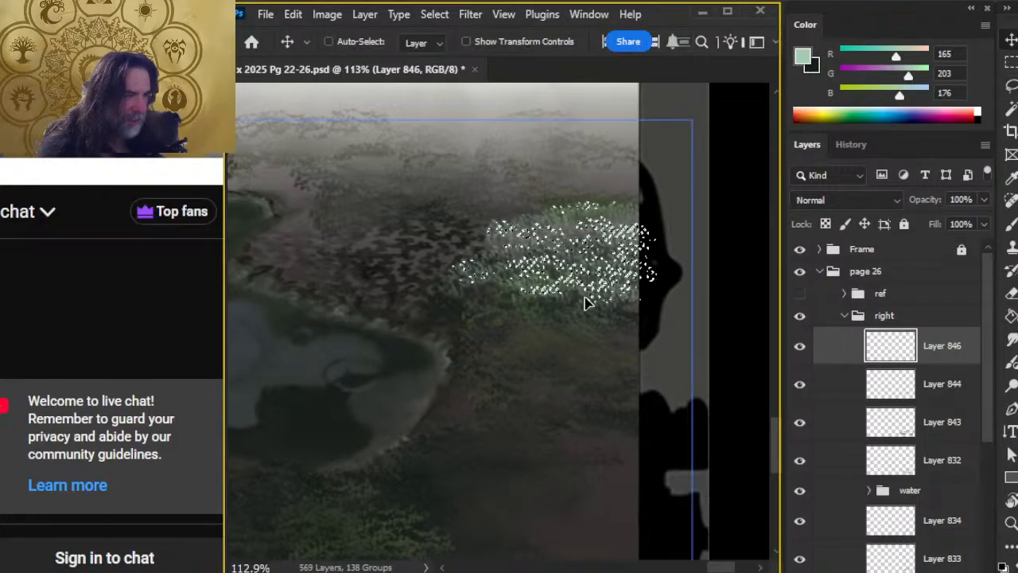
left_click(584, 302, "ctrl")
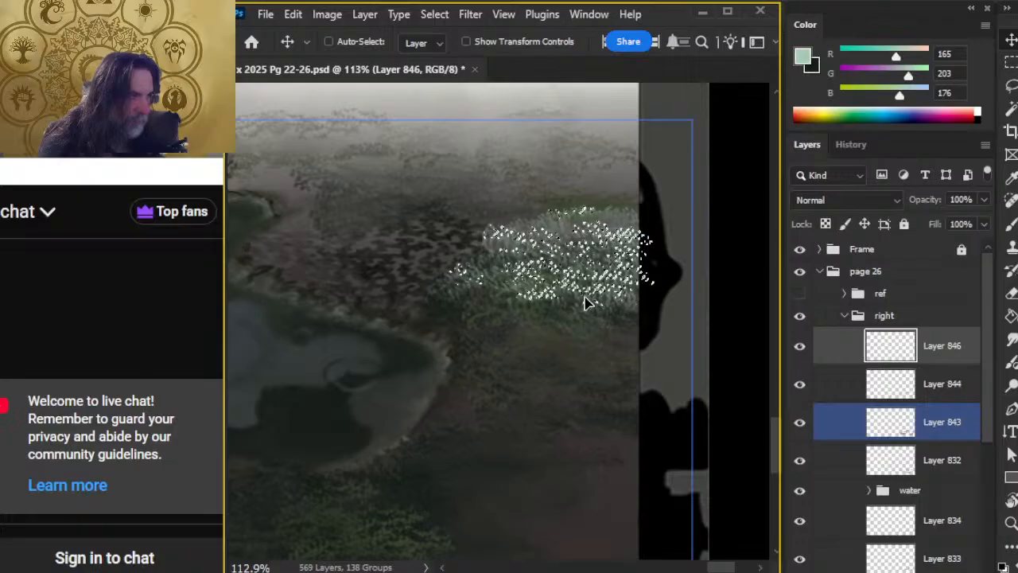
left_click(586, 295, "ctrl")
key("l")
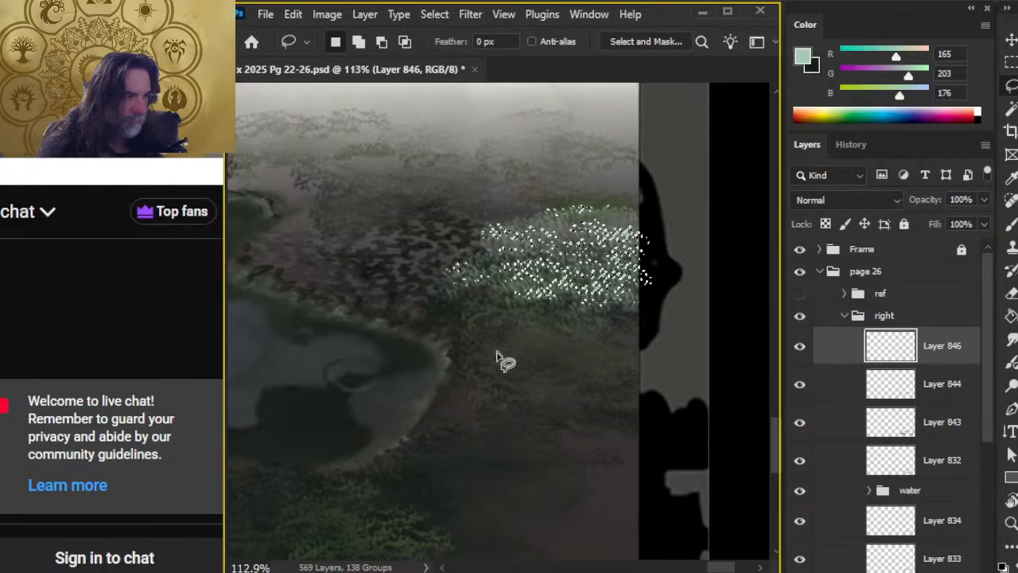
key("ctrl+d")
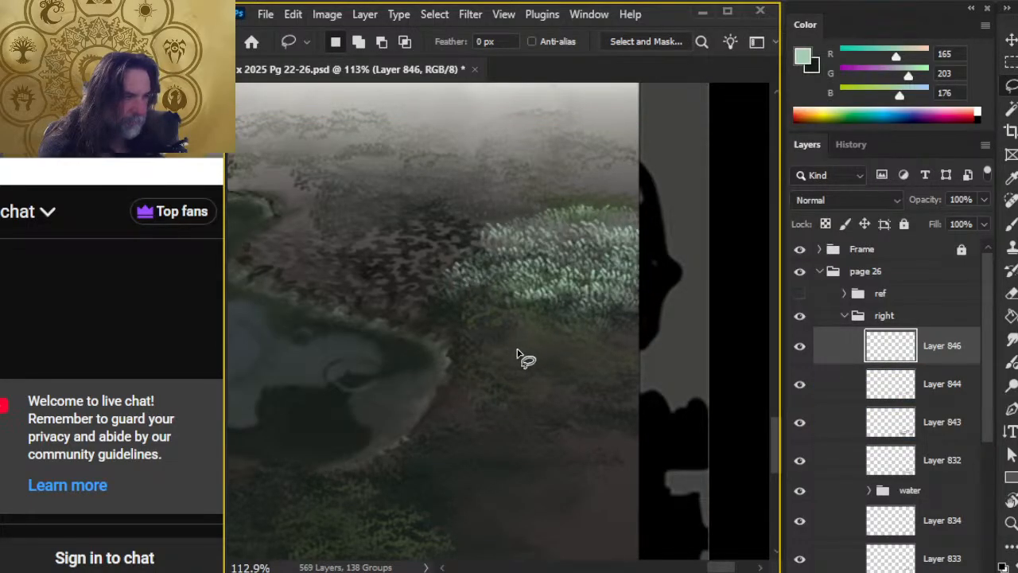
Lasso the grass patch on the bank, cut it and paste it in place onto its own layer
key("e")
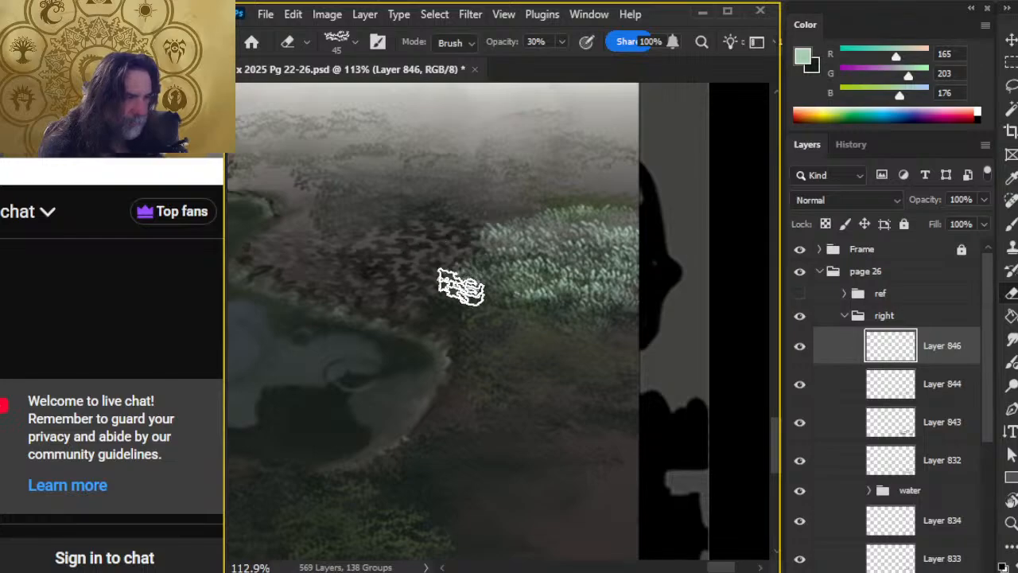
key("l")
mouse_move(547, 176)
left_mouse_down()
mouse_move(588, 181)
mouse_move(530, 187)
mouse_move(545, 178)
left_mouse_up()
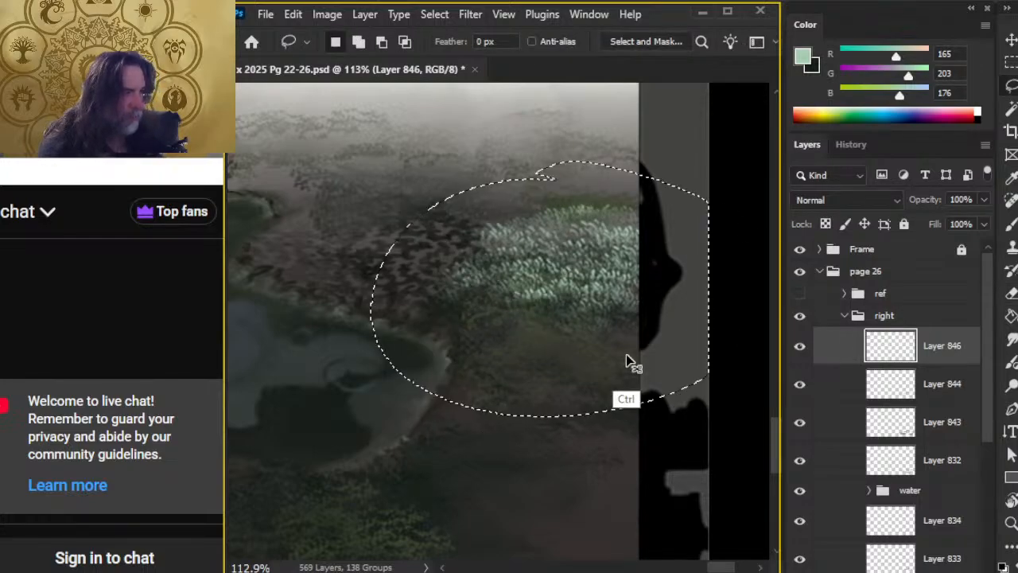
key("ctrl+x")
key("ctrl+shift+v")
Check the lower Layer 846 at page scale by toggling its visibility, and duplicate the top Layer 846
key("z")
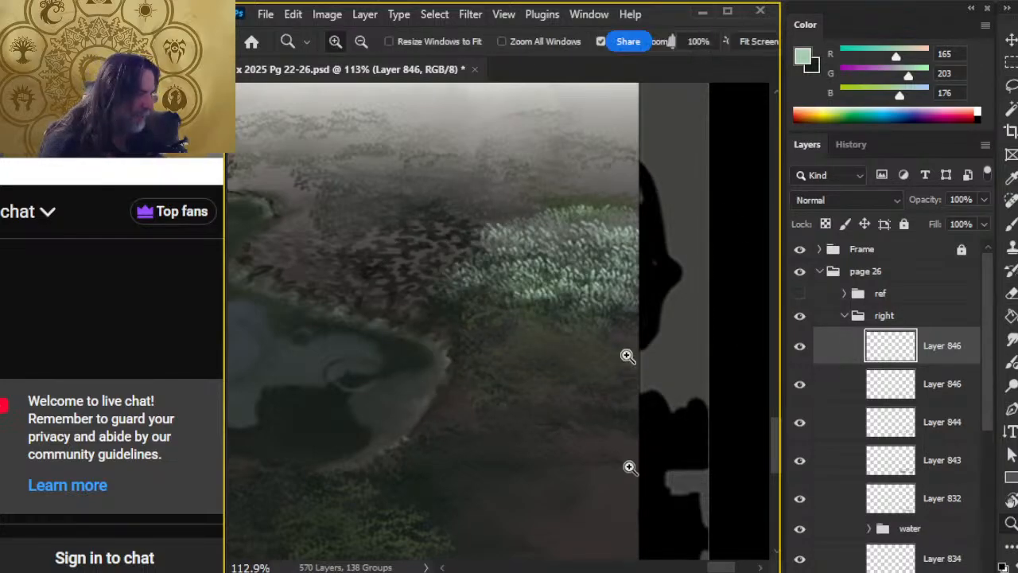
left_click_drag(509, 459, 487, 430)
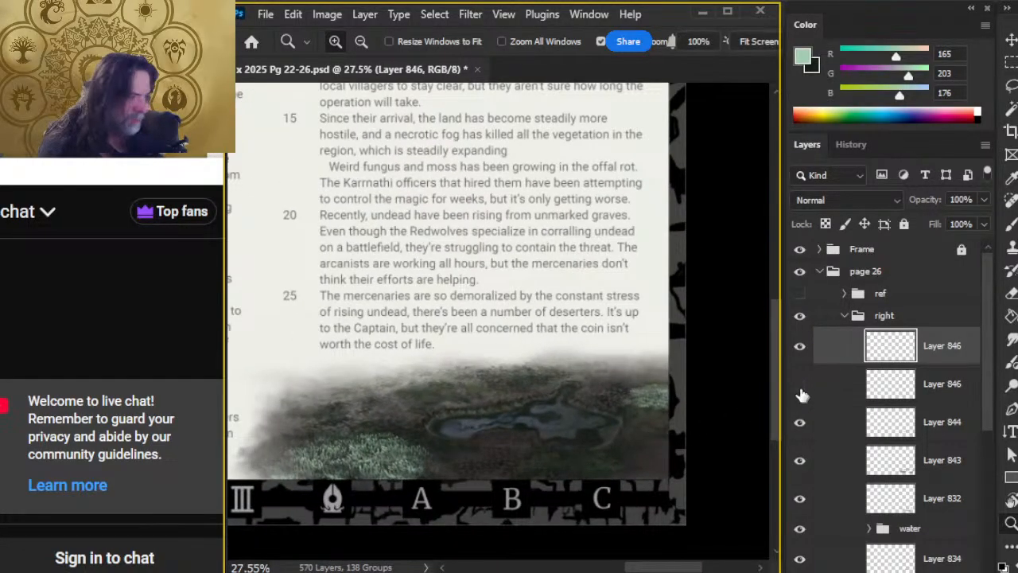
left_click(802, 393)
left_click(801, 393)
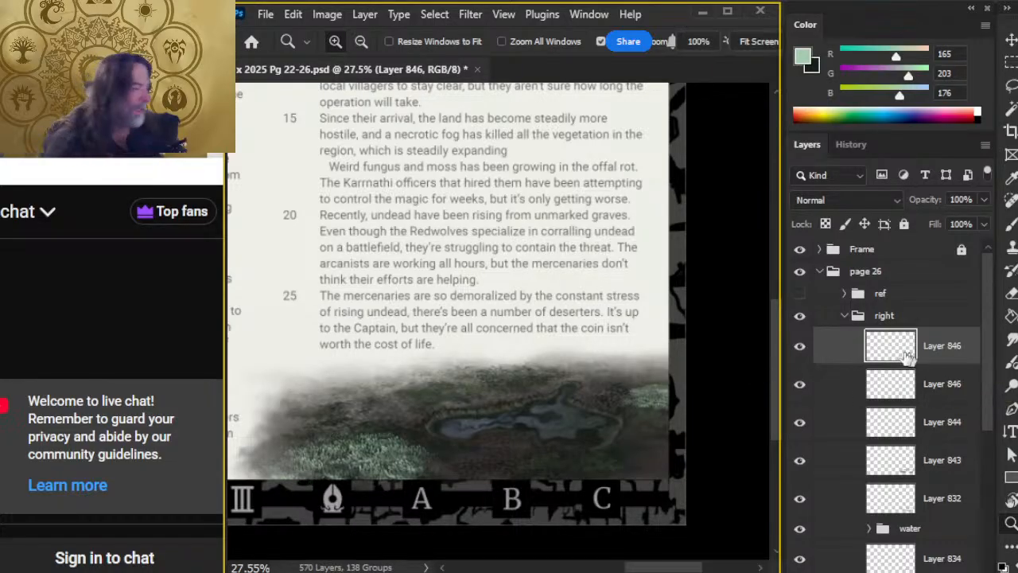
right_click(833, 358)
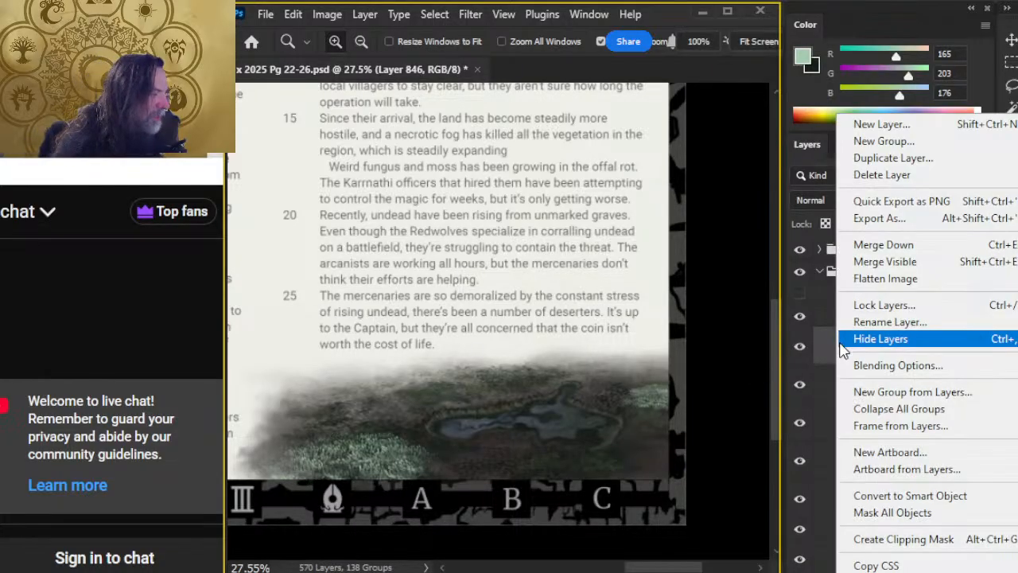
left_click(932, 158)
key("Return")
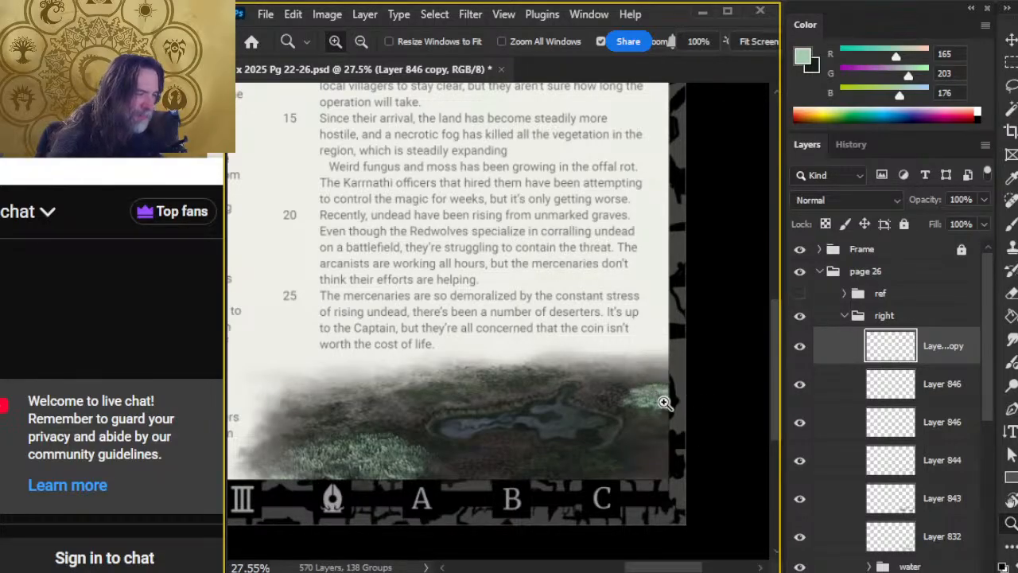
Apply a Gaussian Blur with a radius of 3.0 pixels to the duplicated grass patch on Layer 846 copy
left_click_drag(652, 398, 604, 392)
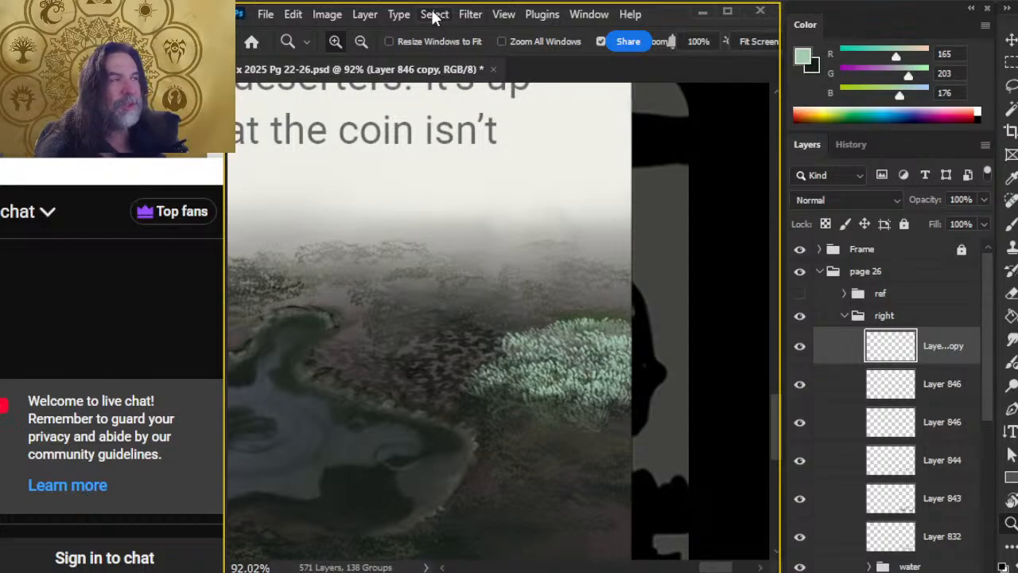
left_click(471, 14)
mouse_move(556, 229)
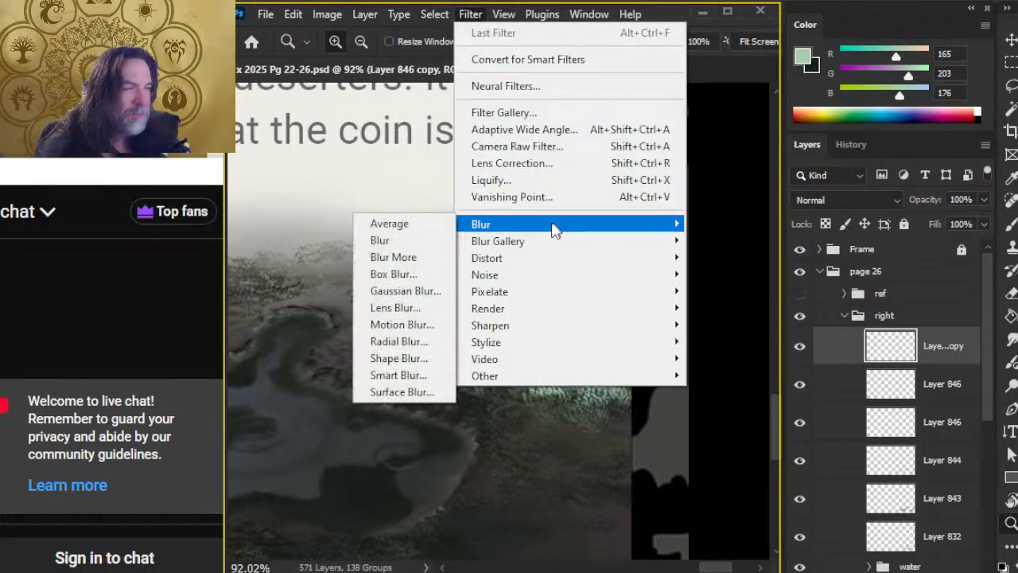
left_click(414, 291)
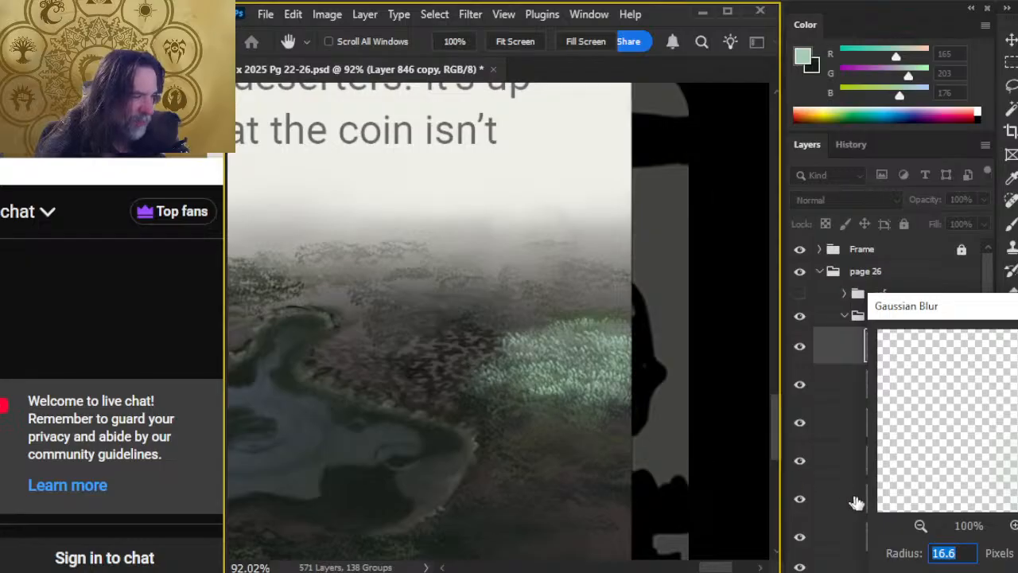
key("Up")
key("Up")
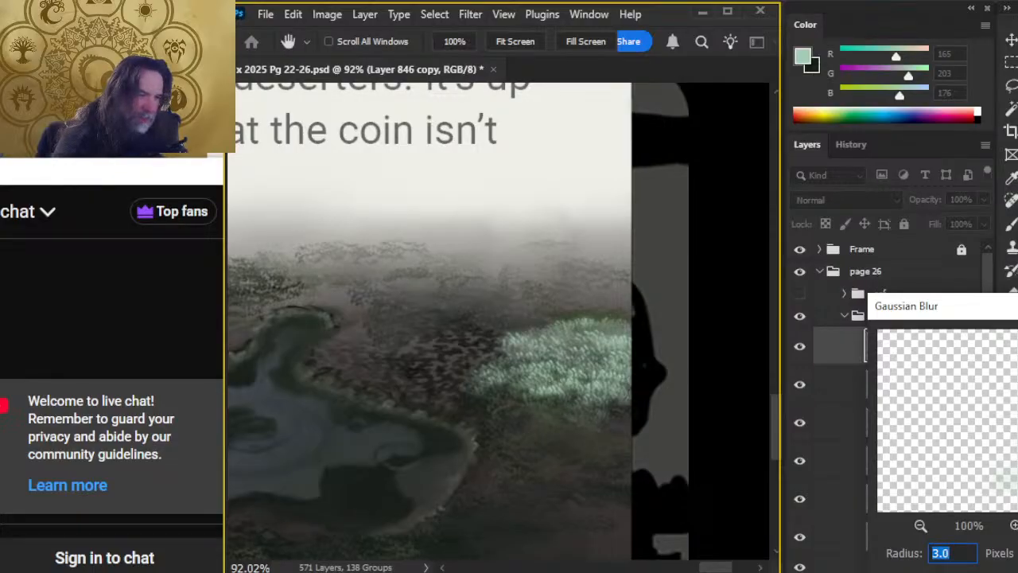
key("Return")
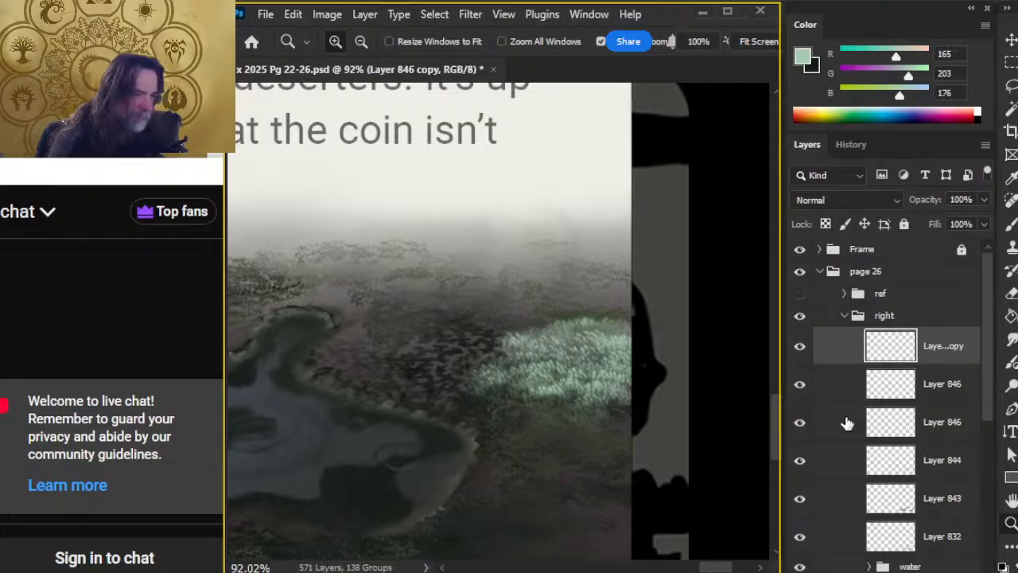
Identify the lower Layer 846 by toggling the grass patch left of the pond, and duplicate that layer
scroll(632, 478, "down", 3)
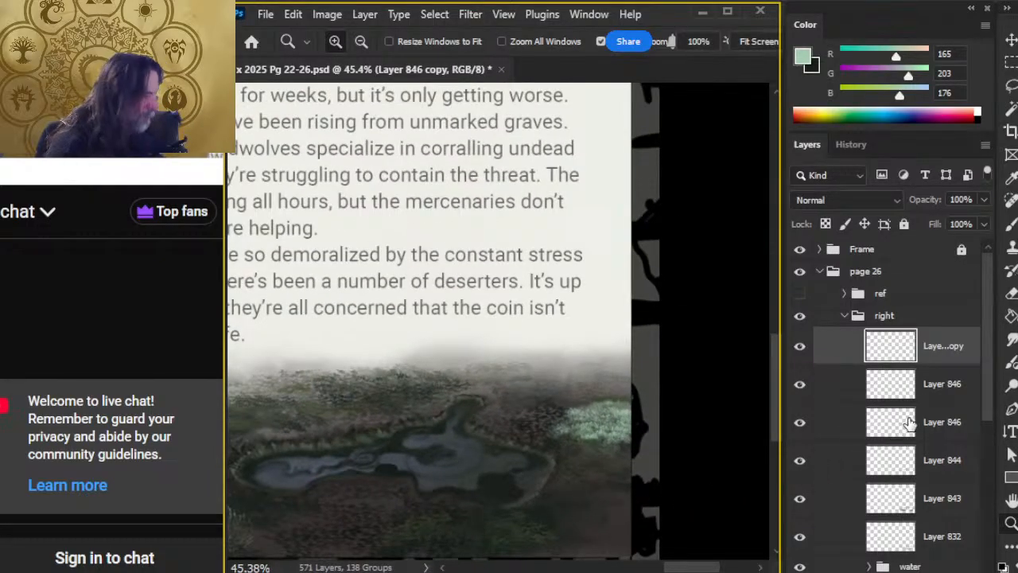
left_click(931, 429)
left_click_drag(423, 455, 673, 375)
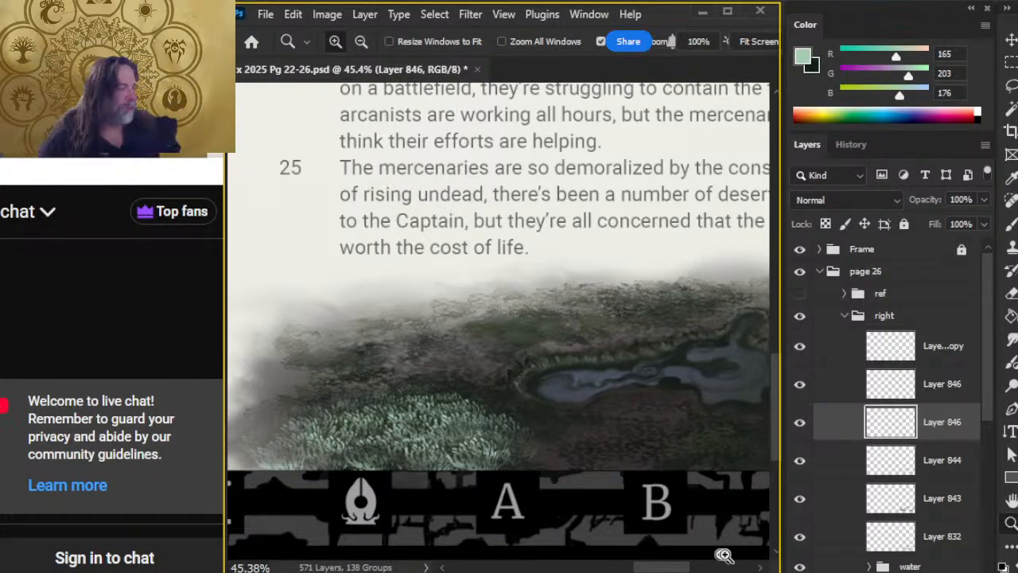
left_click(801, 430)
left_click(801, 428)
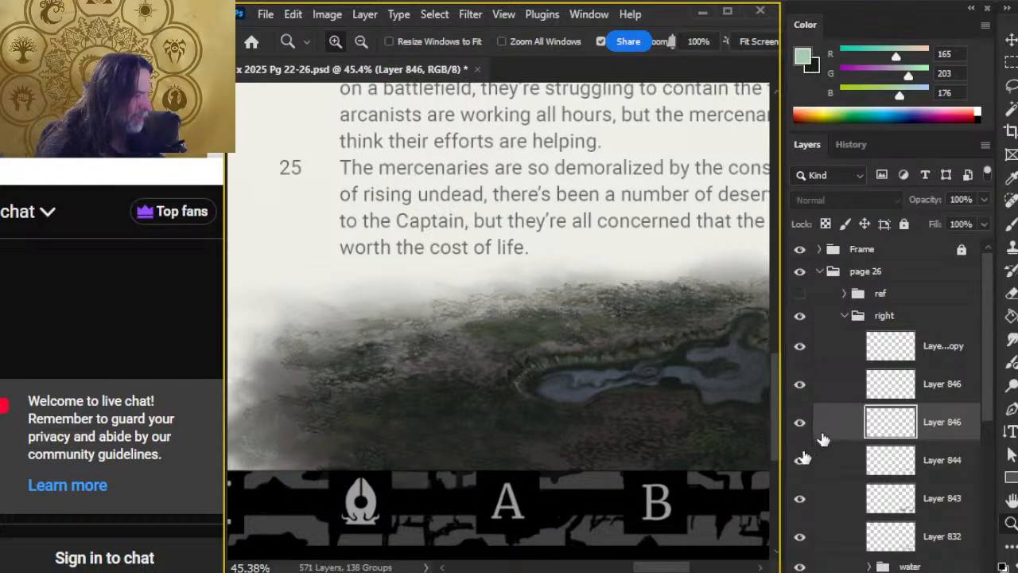
right_click(827, 426)
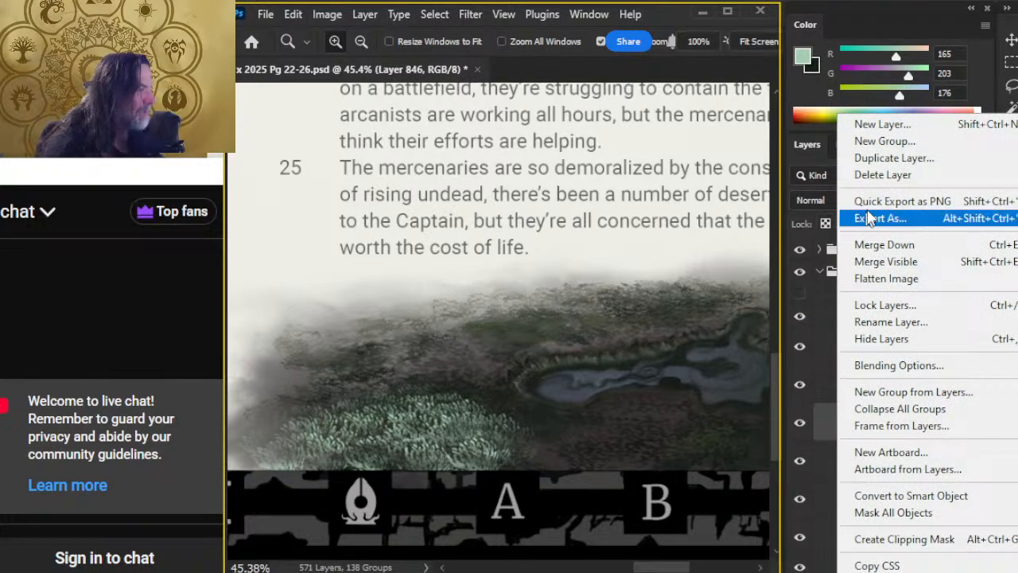
left_click(906, 158)
key("Return")
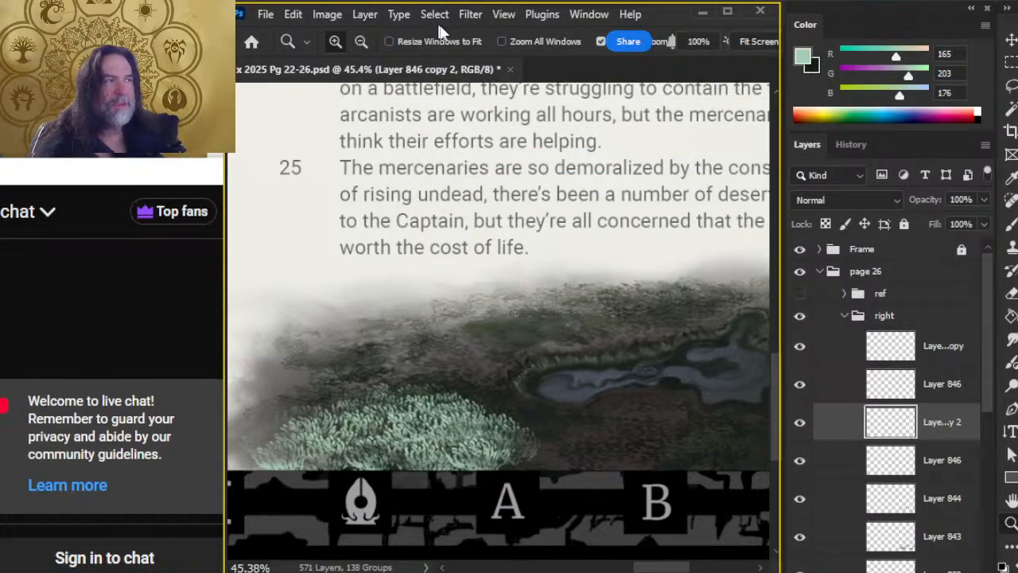
Apply a Gaussian Blur with a radius of 23.5 pixels to the duplicate of the left grass patch
left_click(471, 19)
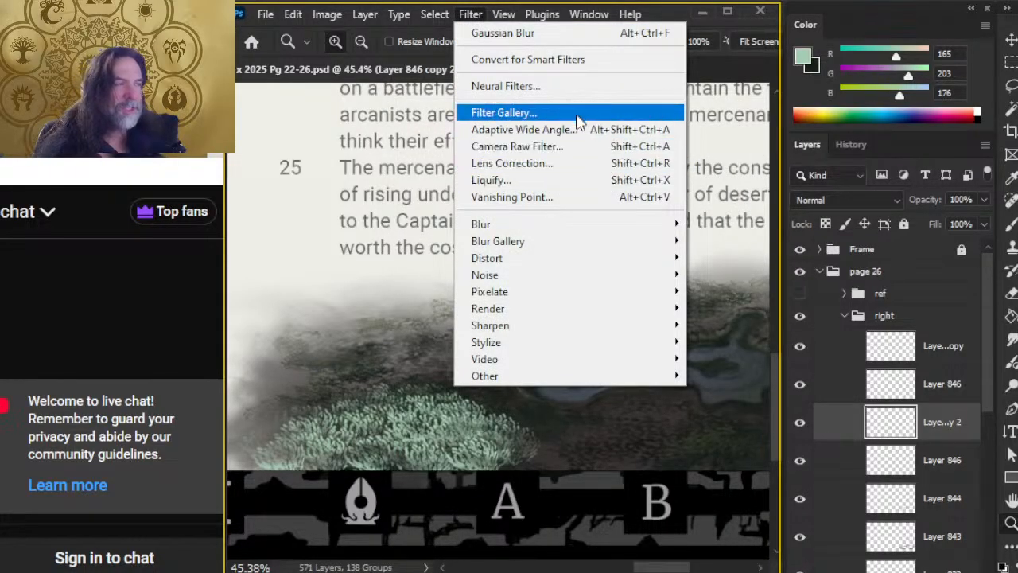
mouse_move(571, 226)
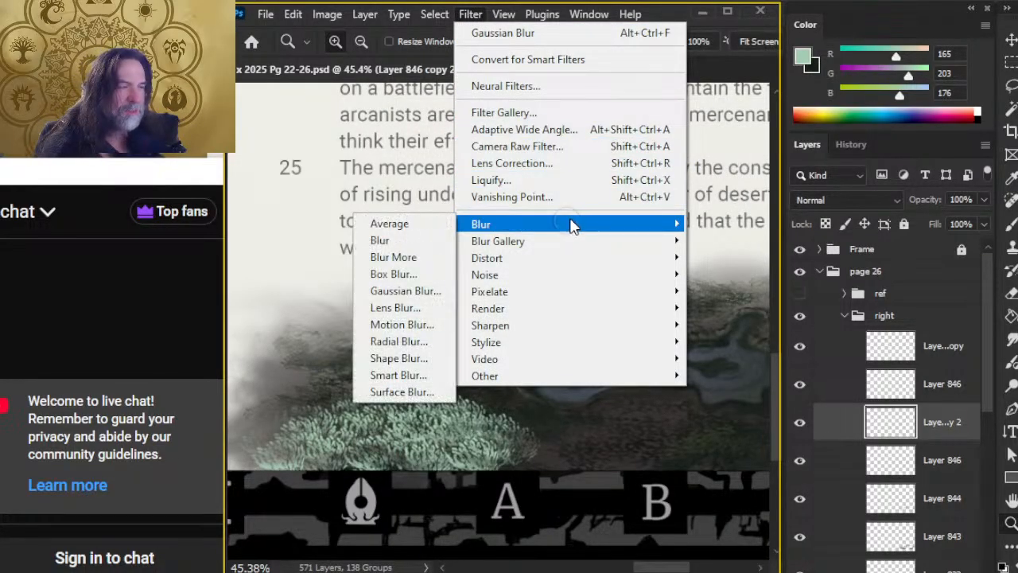
left_click(413, 296)
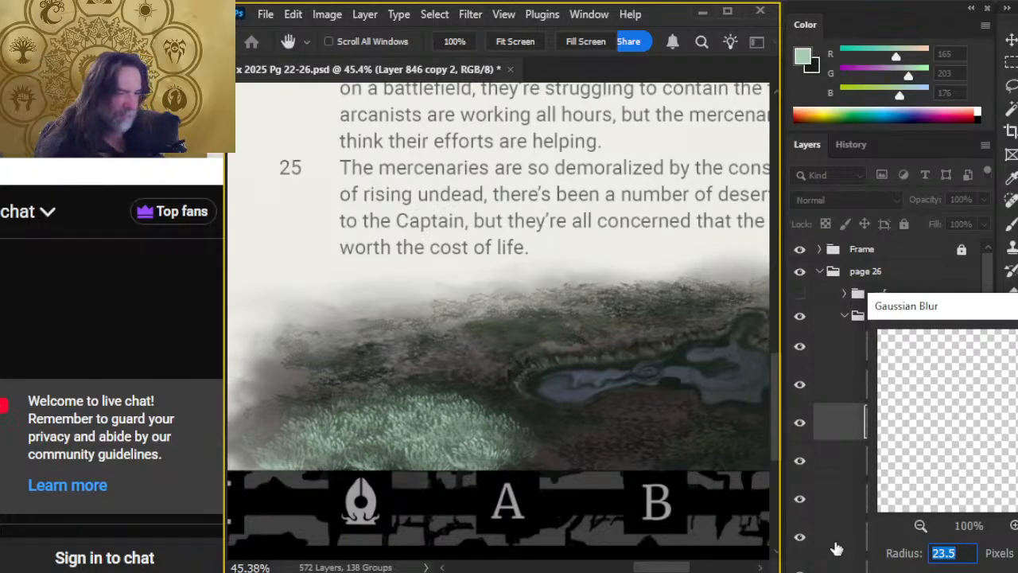
key("Return")
scroll(647, 481, "down", 4)
Lower the opacity of Layer 846 copy to 85% and of the Layer 846 directly beneath it to 73%
left_click_drag(631, 478, 506, 435)
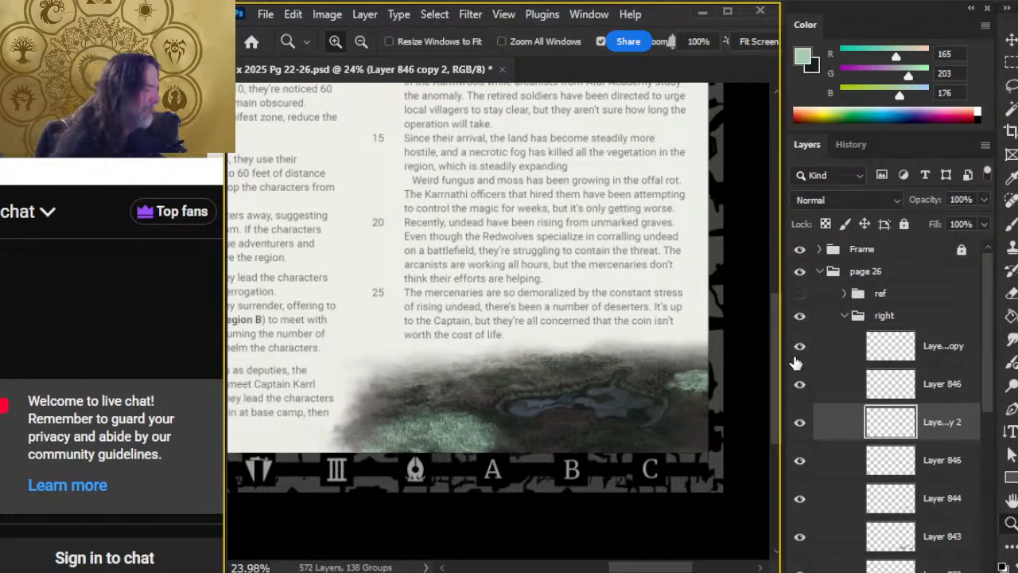
left_click(843, 358)
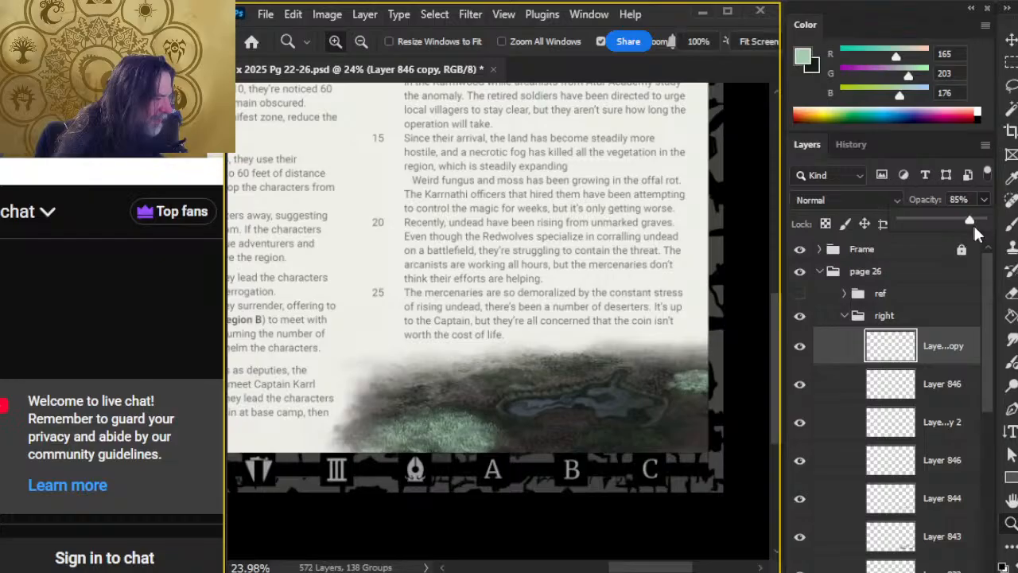
left_click(927, 399)
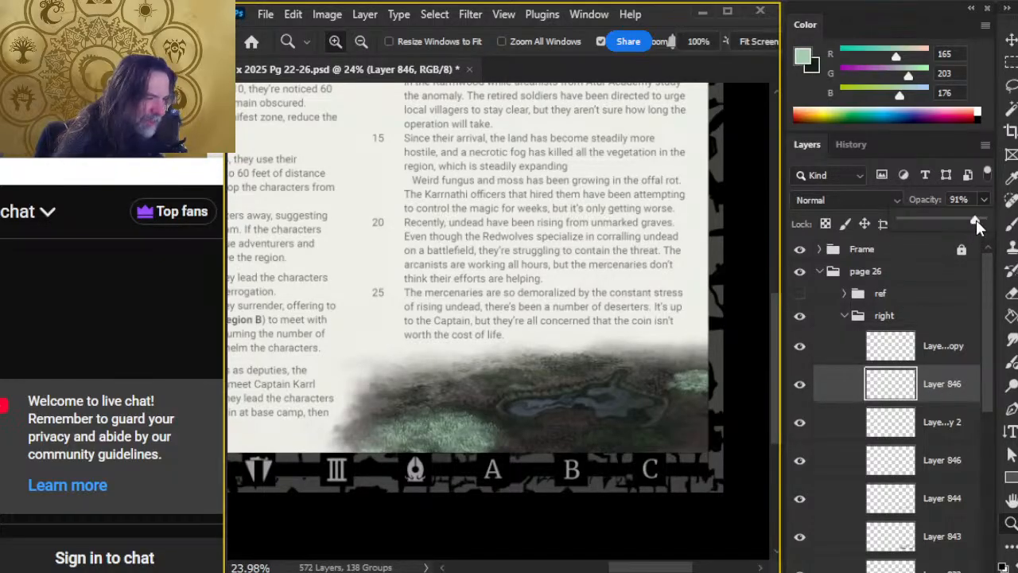
left_click_drag(974, 220, 967, 222)
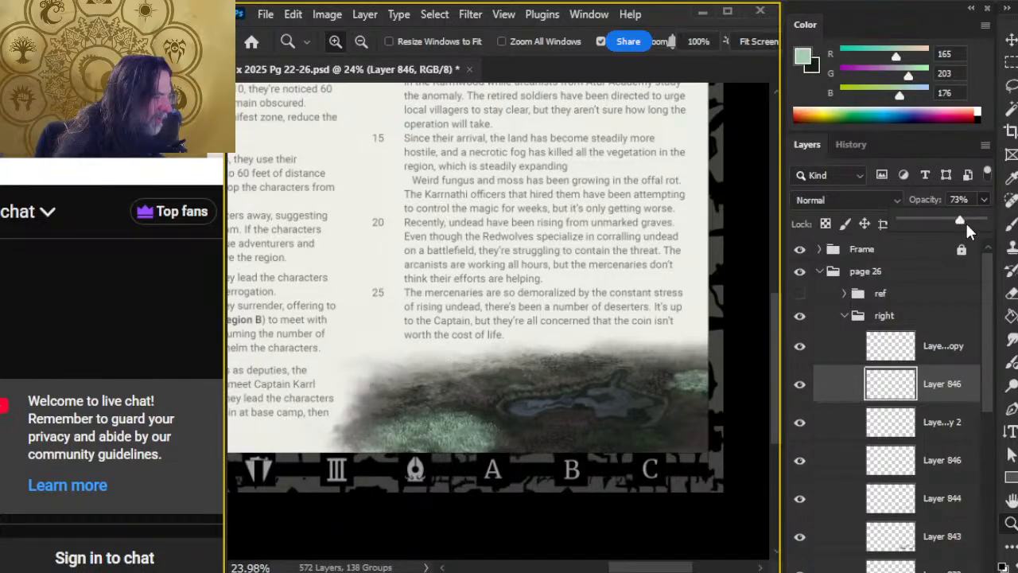
Soften the lower edge of the grass patch right of the pond on the upper Layer 846 with the Eraser at 30% opacity
left_click(940, 421)
left_click(936, 397)
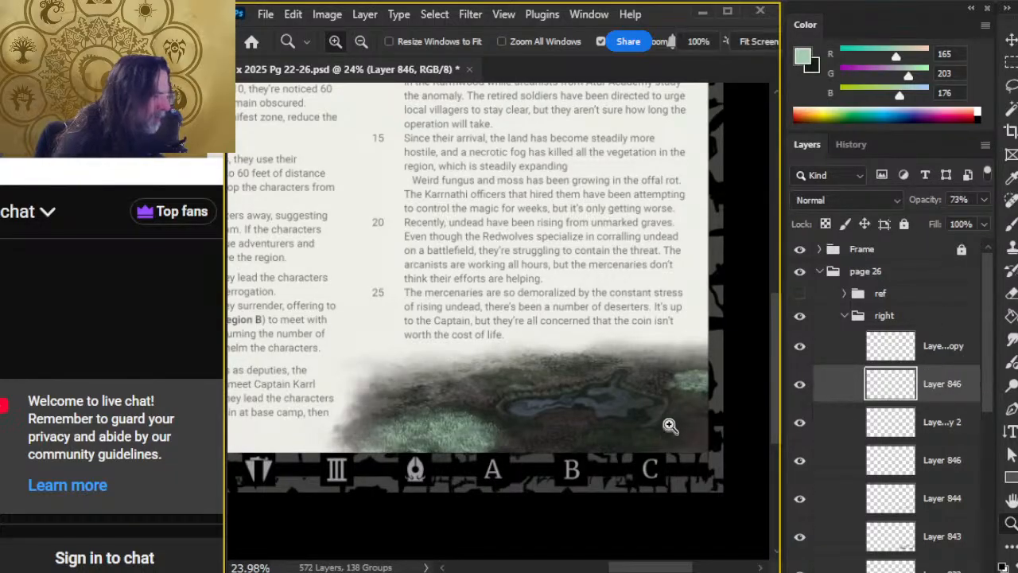
left_click_drag(676, 387, 793, 418)
left_click_drag(636, 419, 487, 395)
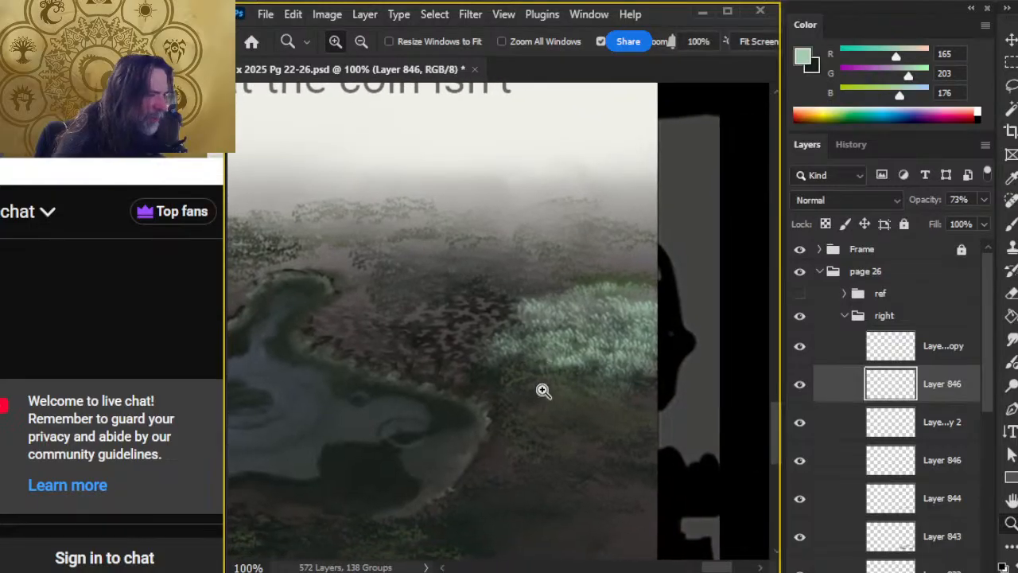
key("e")
mouse_move(546, 370)
left_mouse_down()
mouse_move(578, 370)
mouse_move(585, 383)
mouse_move(494, 363)
mouse_move(611, 379)
mouse_move(673, 371)
mouse_move(609, 371)
mouse_move(627, 362)
mouse_move(636, 367)
mouse_move(576, 371)
mouse_move(630, 371)
left_mouse_up()
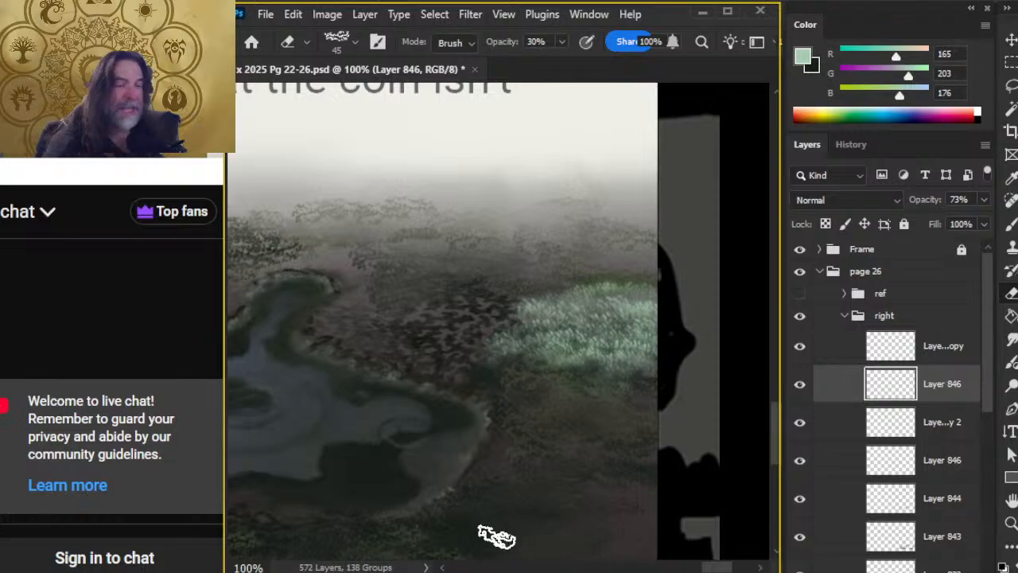
Erase along the right and lower edges of the left grass patch on the lower Layer 846 at 30% opacity
mouse_move(534, 439)
left_mouse_down()
mouse_move(739, 409)
mouse_move(511, 471)
mouse_move(462, 498)
mouse_move(596, 402)
mouse_move(608, 451)
left_mouse_up()
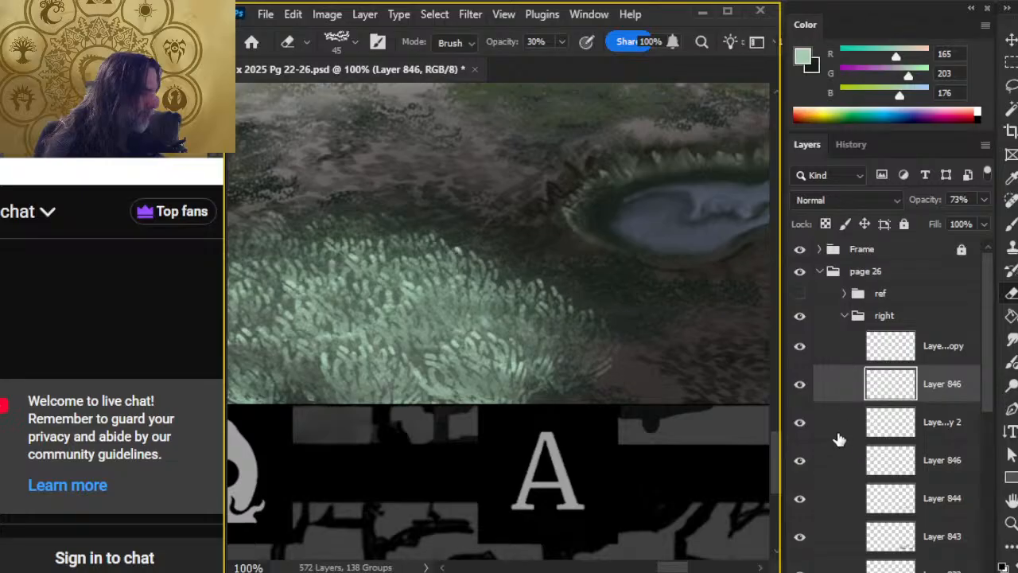
left_click(841, 462)
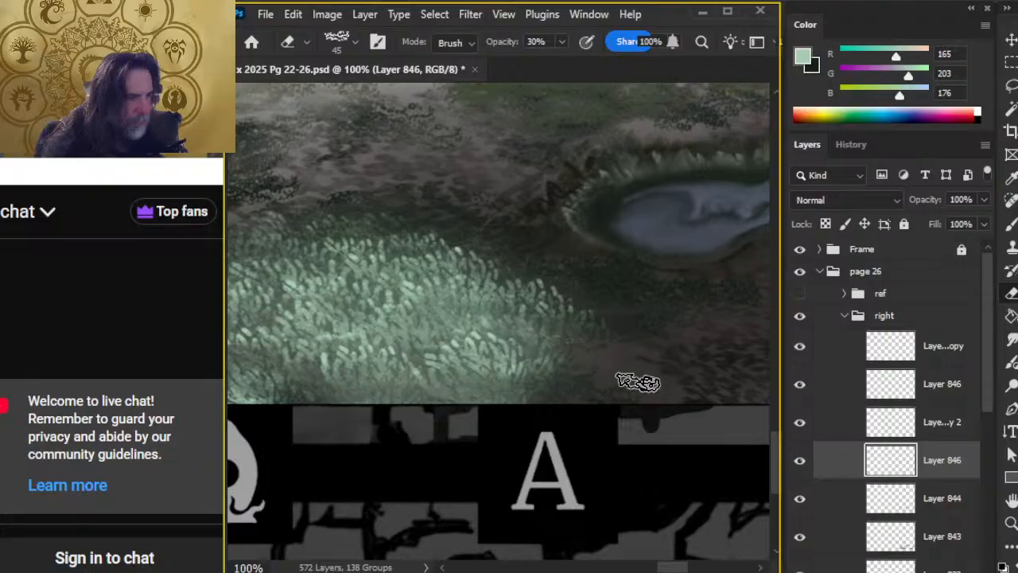
left_click_drag(371, 456, 657, 450)
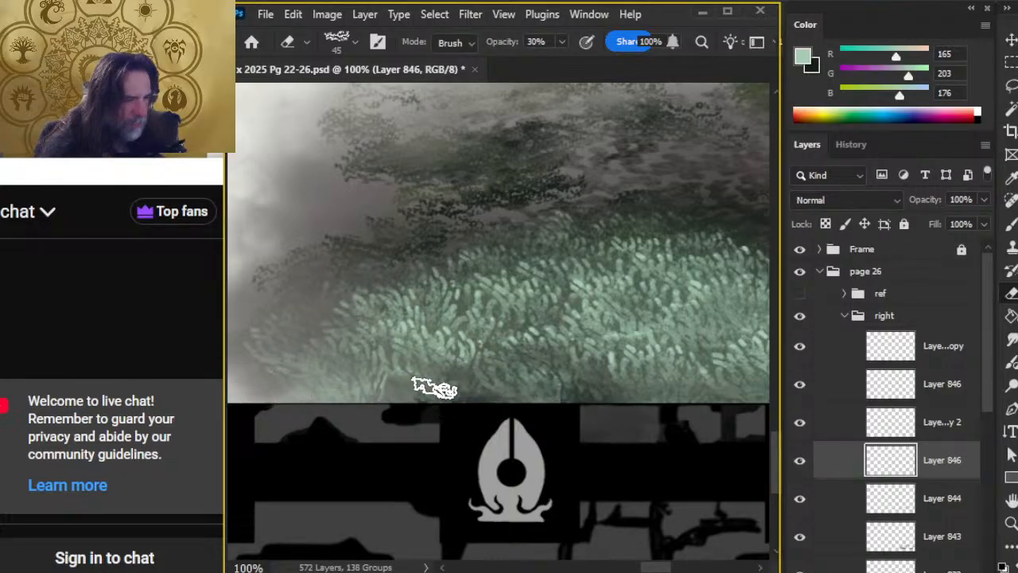
Merge each blurred grass copy down into its Layer 846 original and check the left patch by toggling its visibility
key("z")
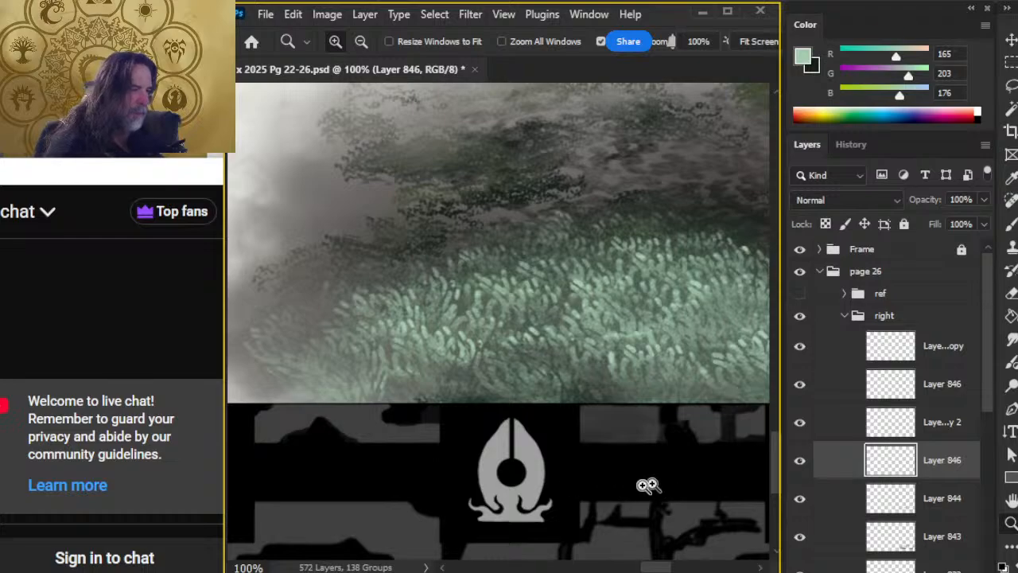
left_click_drag(677, 457, 523, 374)
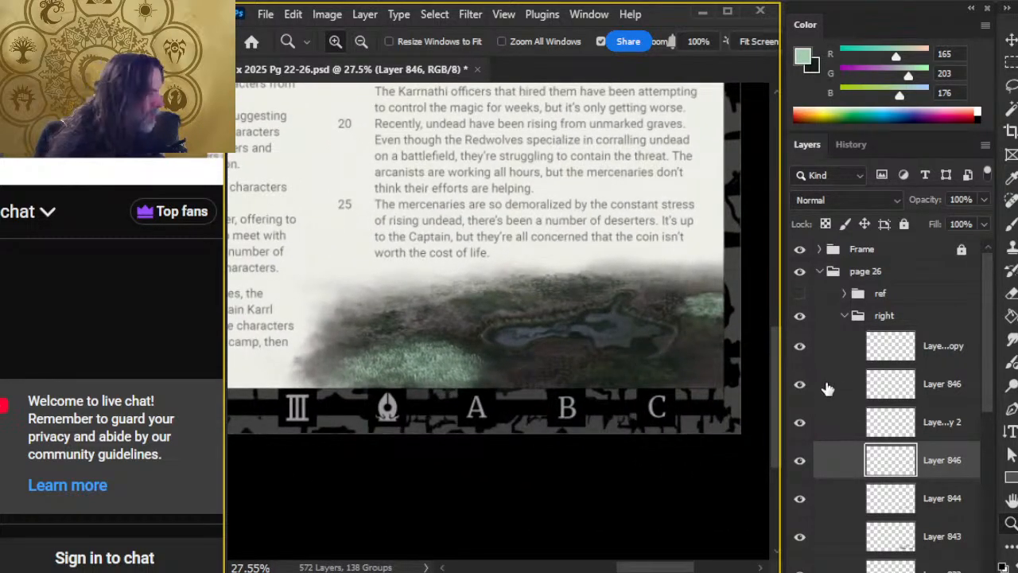
right_click(843, 352)
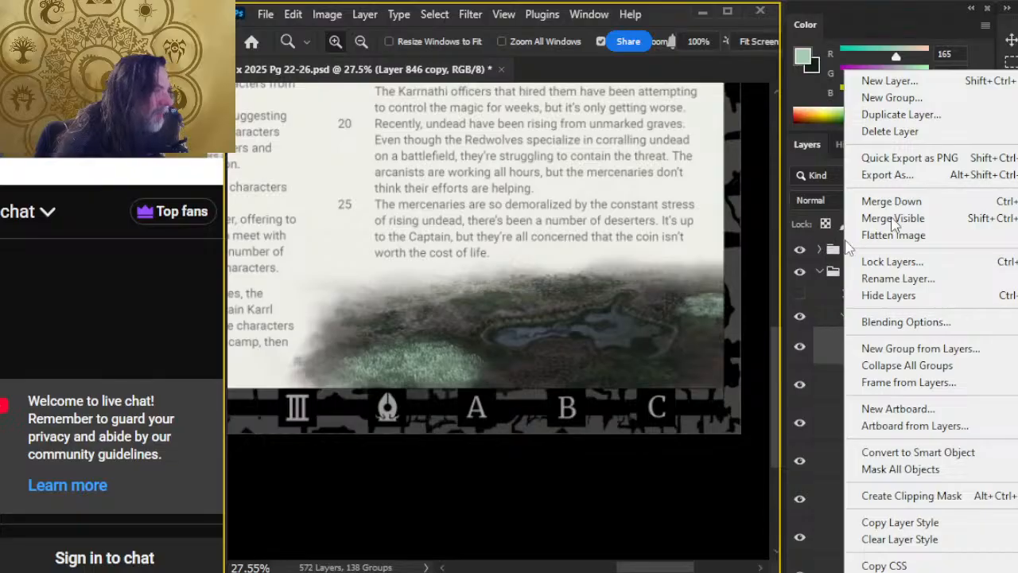
left_click(906, 204)
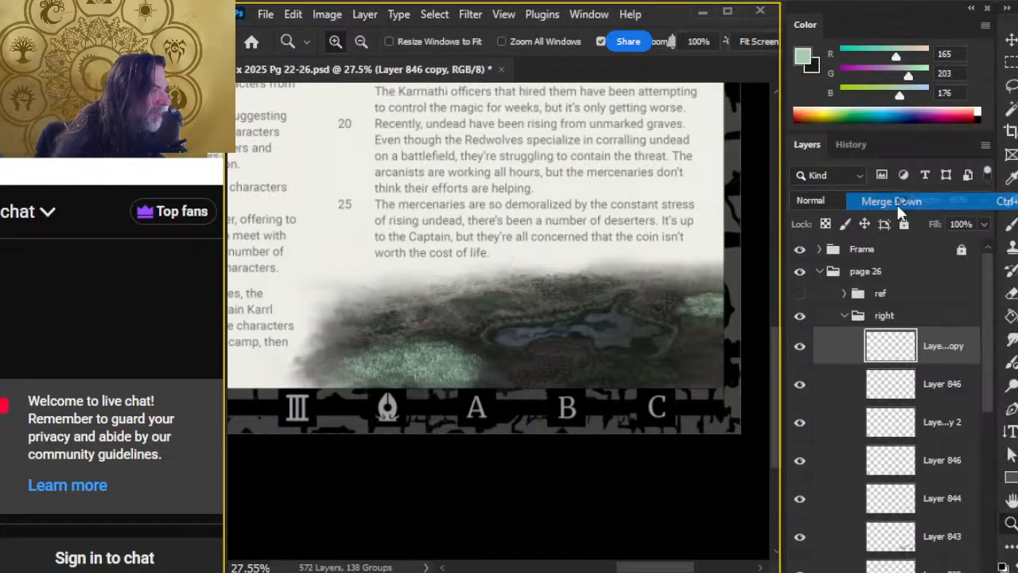
left_click(801, 380)
left_click(844, 389)
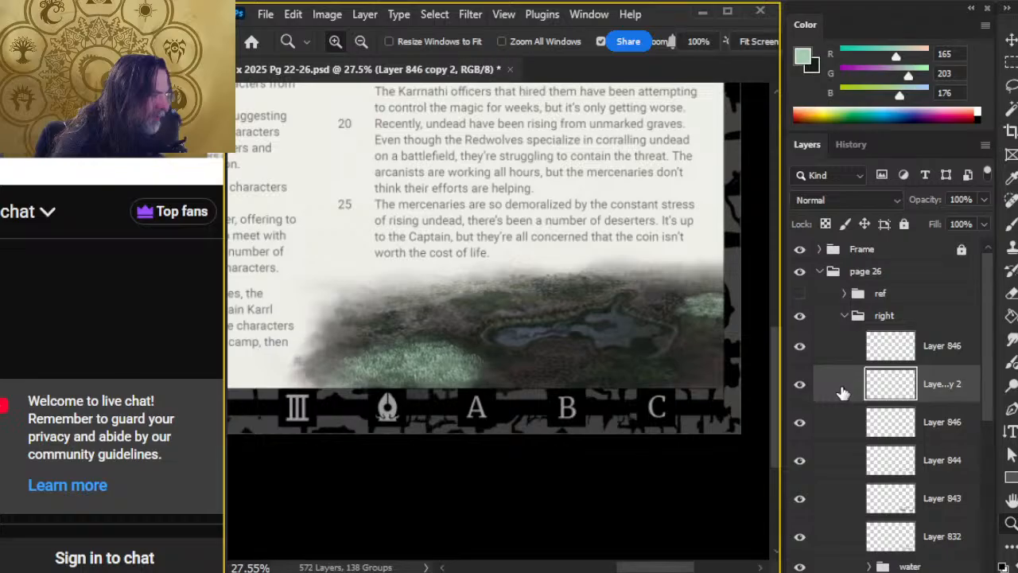
right_click(844, 391)
left_click(891, 246)
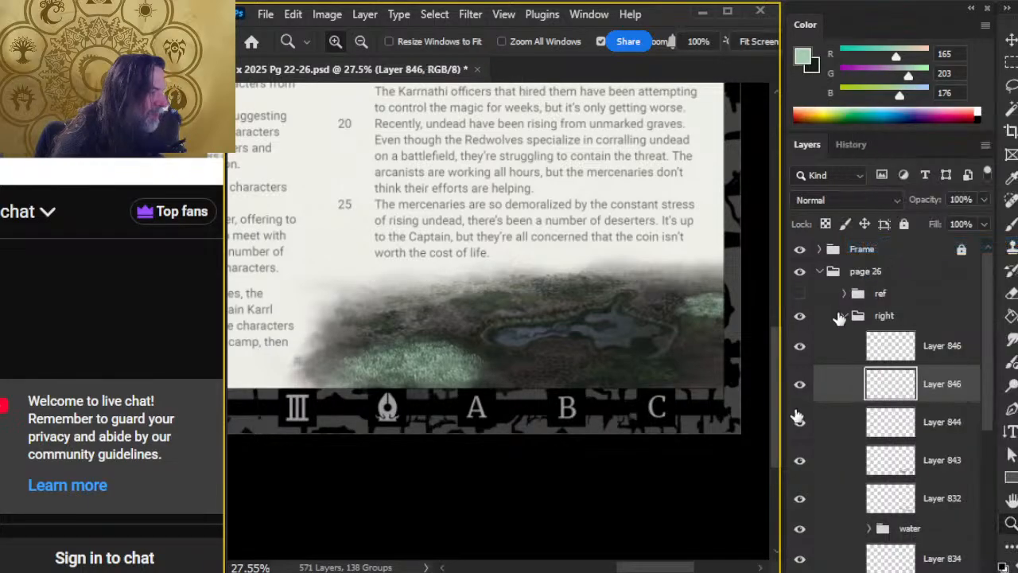
left_click(799, 389)
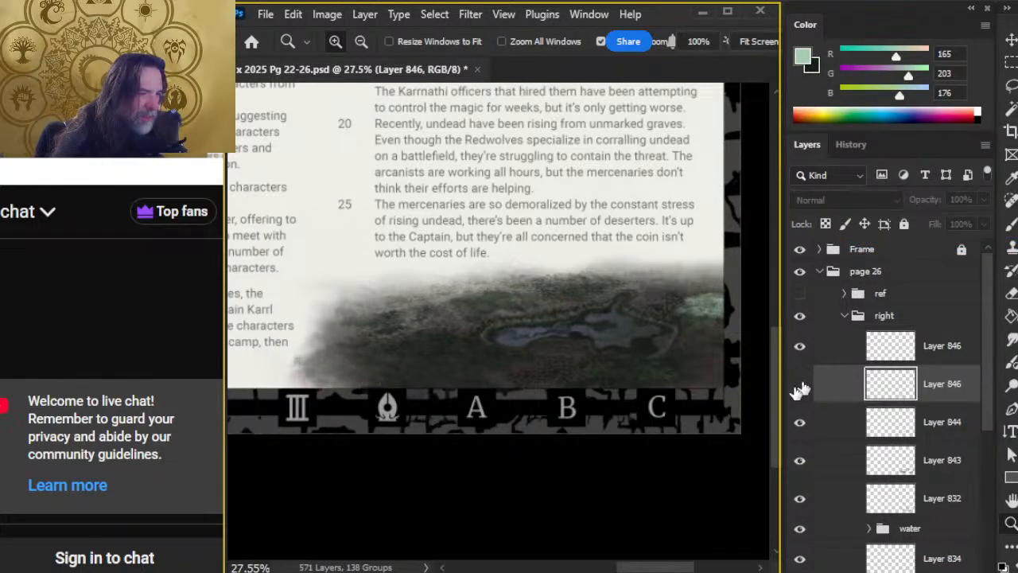
left_click(801, 384)
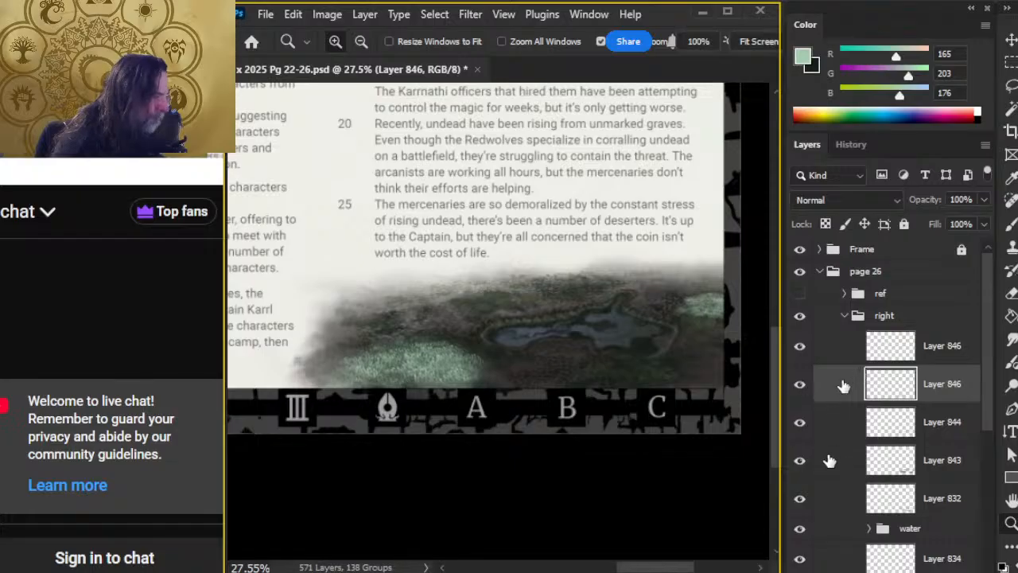
Group Layers 844, 843 and 832, check the group by toggling its visibility, and name it "crystlal and moss"
left_click(839, 430)
left_click(839, 501, "shift")
key("ctrl+g")
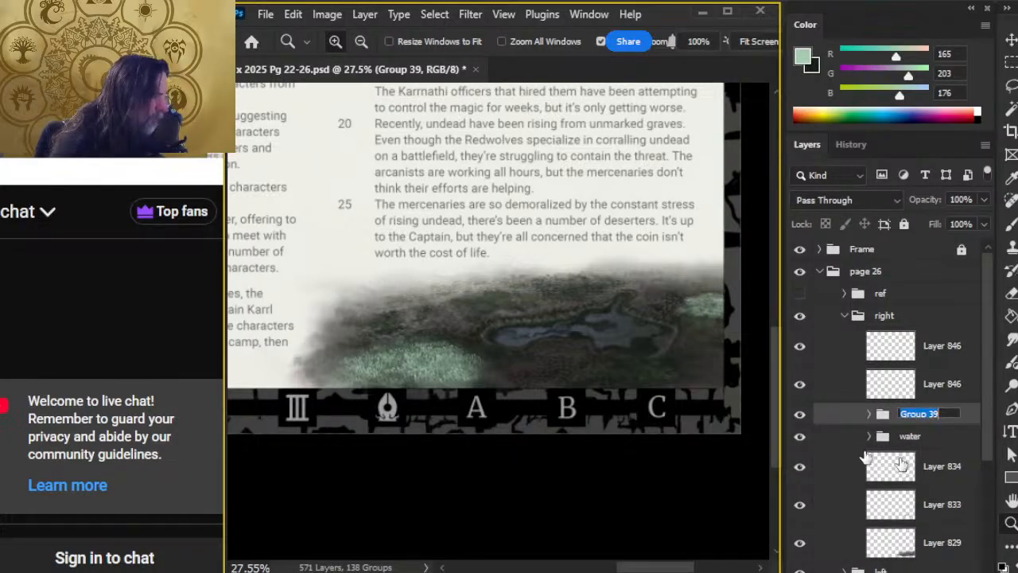
key("Return")
left_click(801, 416)
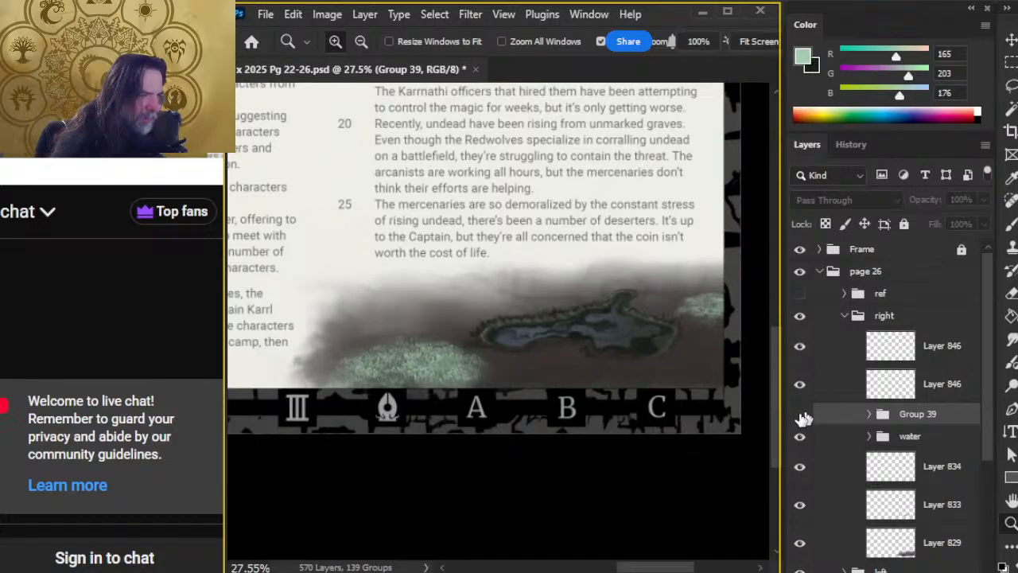
left_click(801, 417)
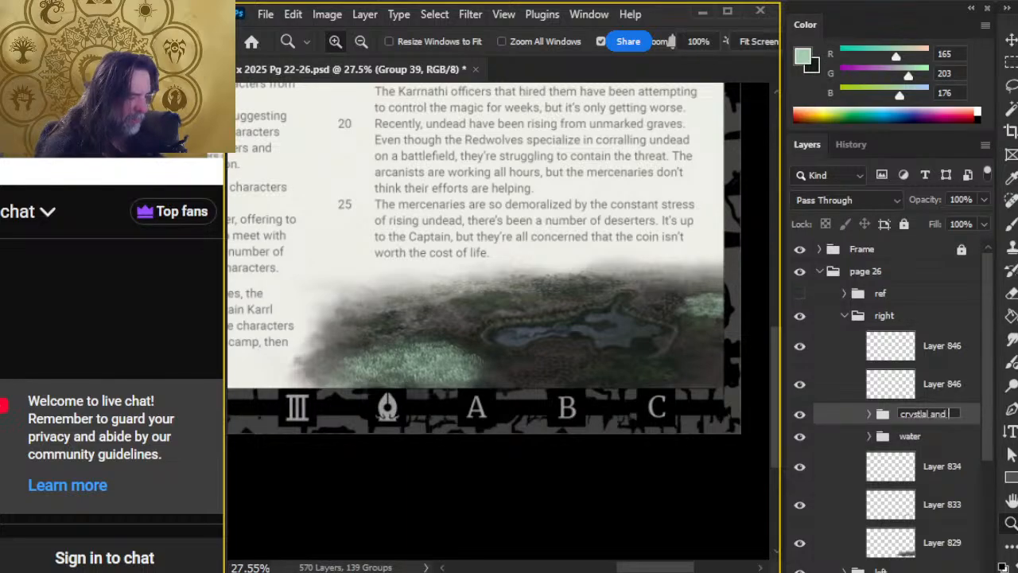
type("ss")
key("Return")
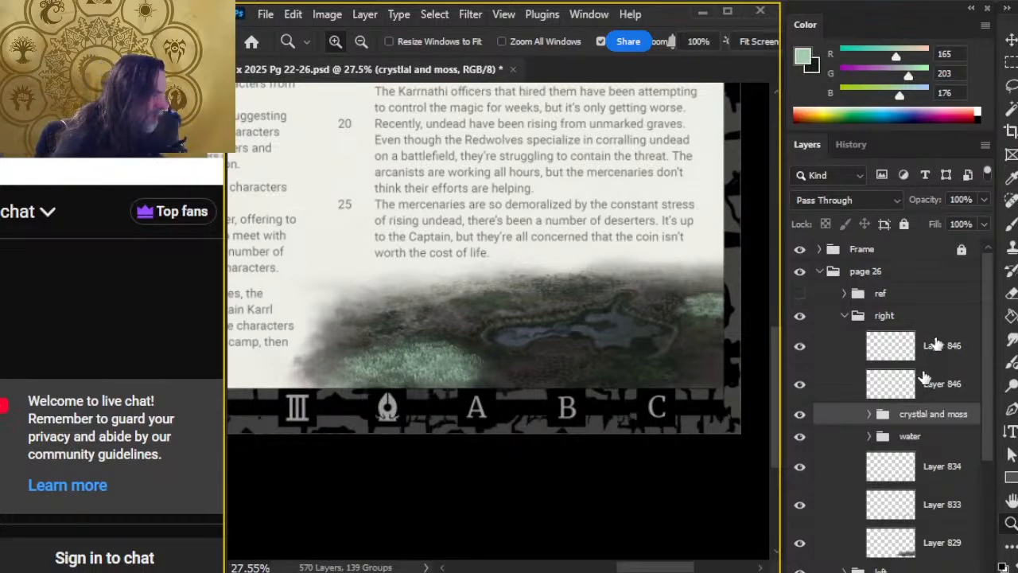
Create a new layer above the upper Layer 846 and choose the Hard Round brush with a green sampled from the left grass patch
left_click(887, 338)
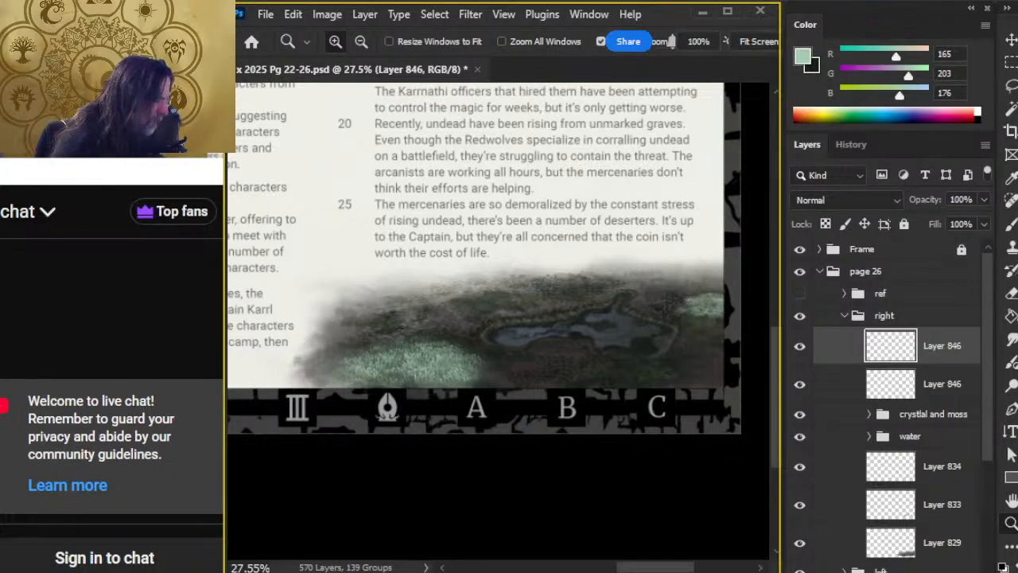
key("ctrl+shift+alt+n")
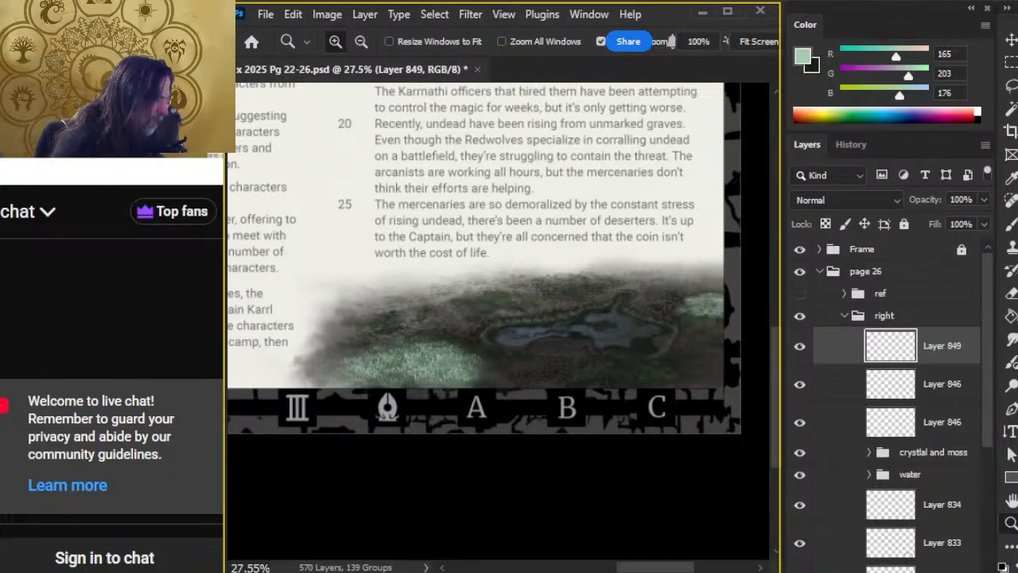
key("b")
left_click(429, 365, "alt")
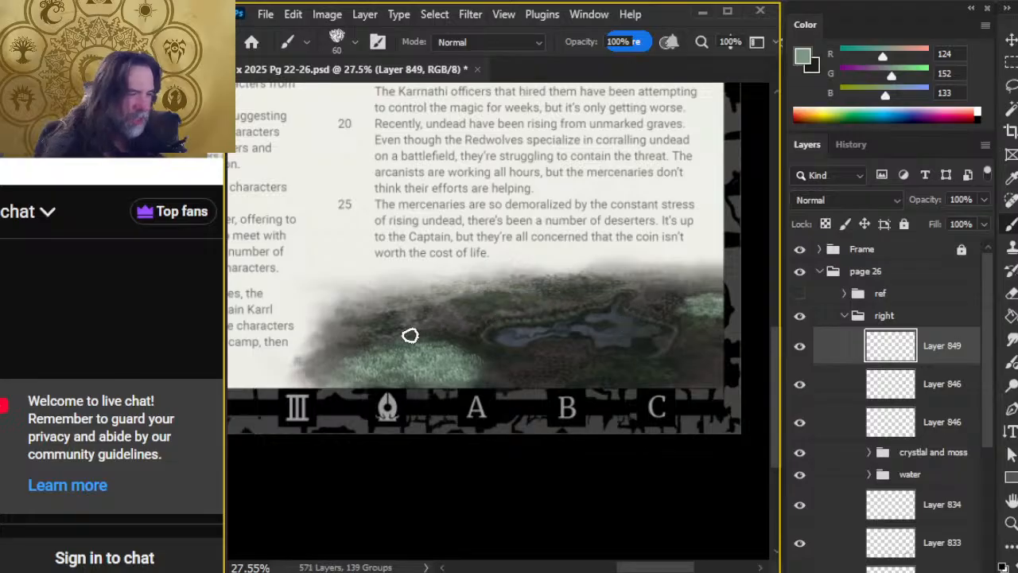
right_click(445, 329)
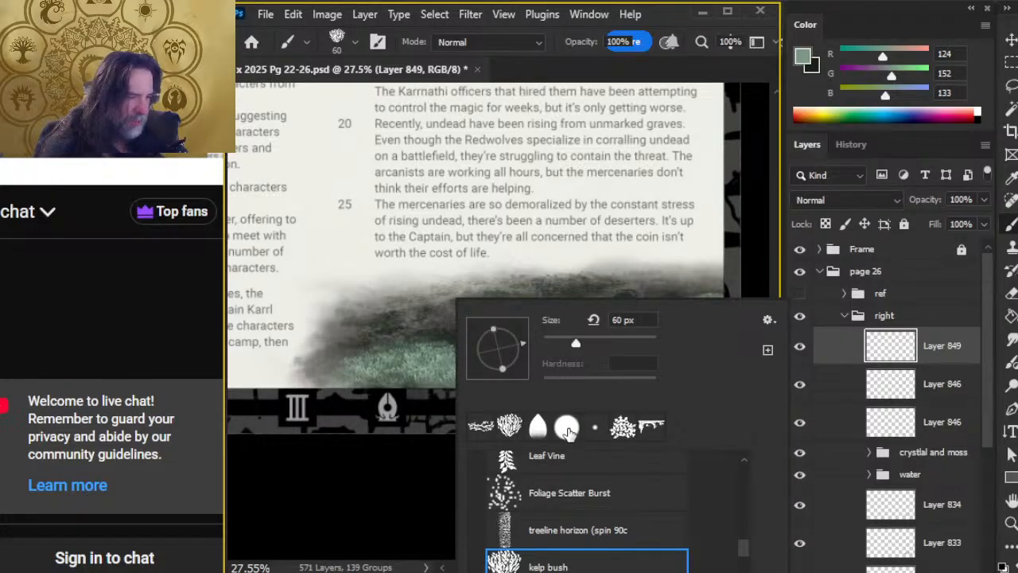
left_click(567, 429)
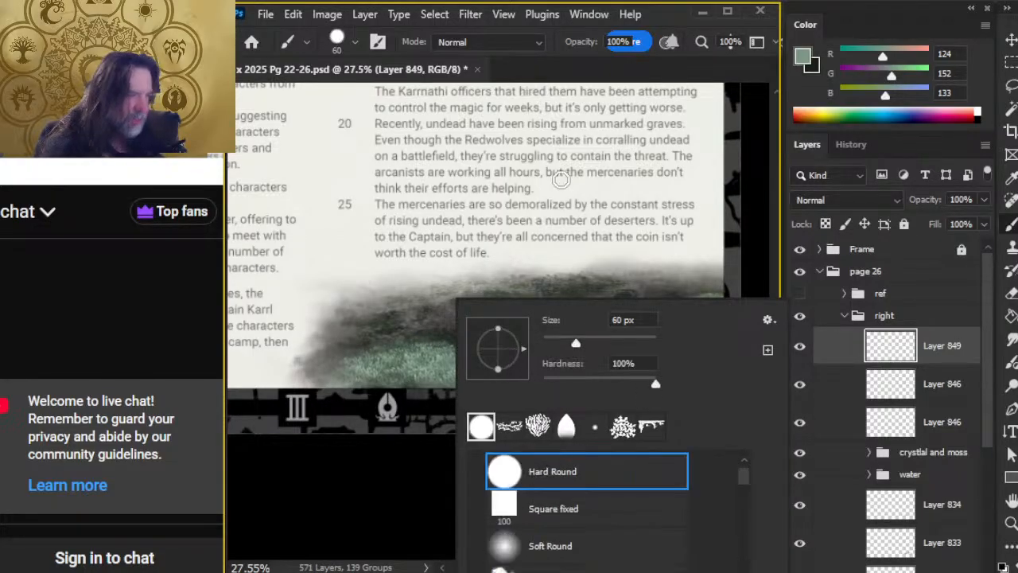
left_click(610, 73)
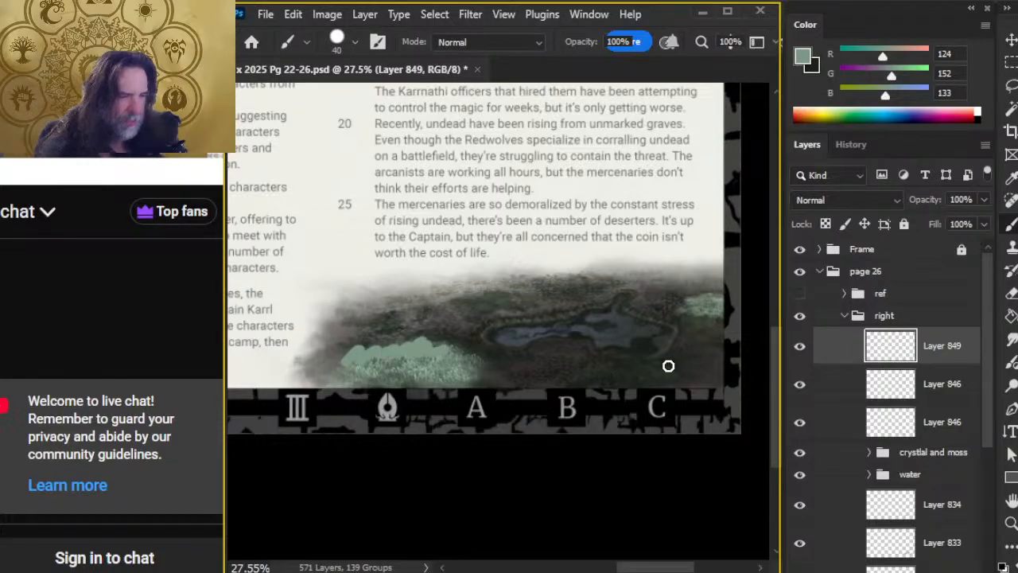
Sample a lighter pale green and paint a wavy 40 px Hard Round band along the left grass patch's upper edge
key("z")
left_click_drag(429, 377, 522, 357)
key("b")
left_click(465, 251, "alt")
left_click_drag(466, 251, 518, 236)
key("z")
left_click_drag(604, 409, 491, 415)
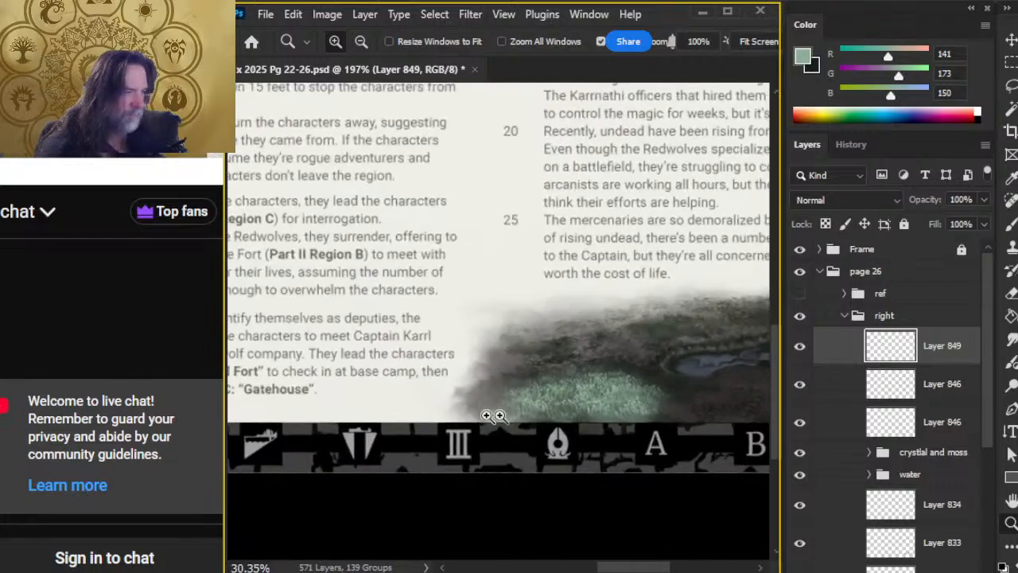
key("b")
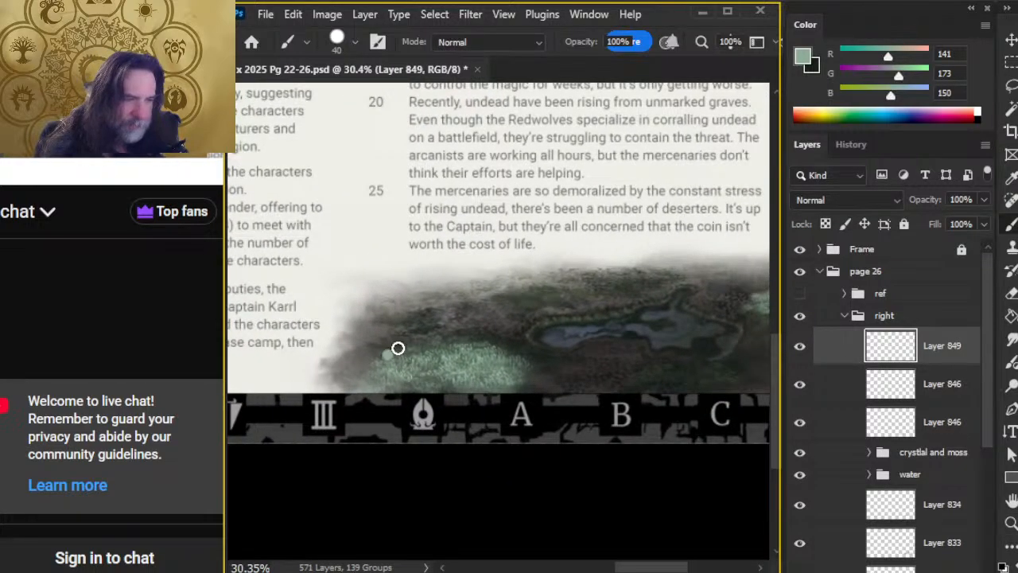
mouse_move(611, 384)
left_mouse_down()
mouse_move(421, 409)
mouse_move(438, 401)
left_mouse_up()
Paint pale green along the top of the right grass patch and smudge it with the Smudge - Clouds brush at 60% strength
key("bracketleft")
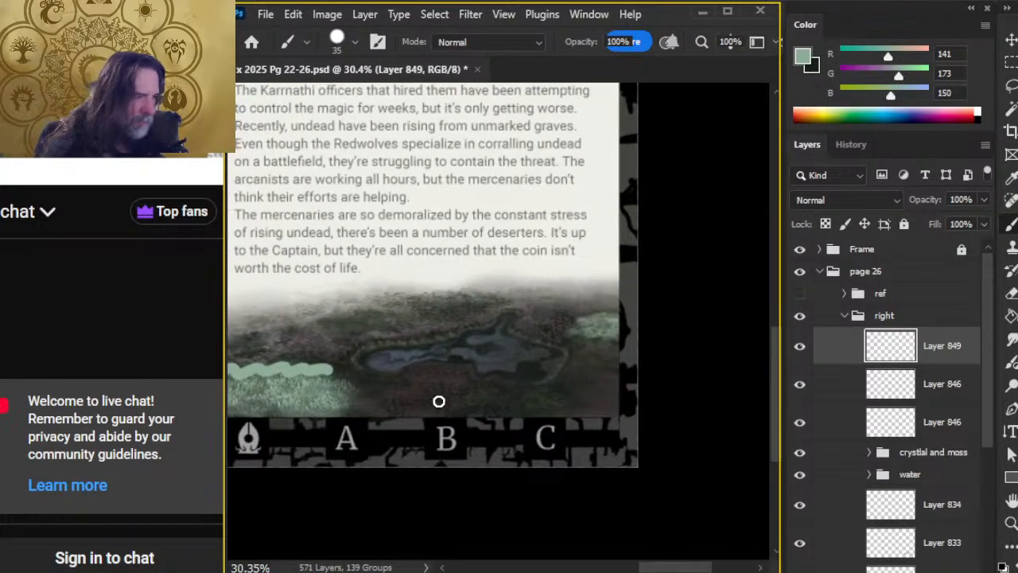
key("r")
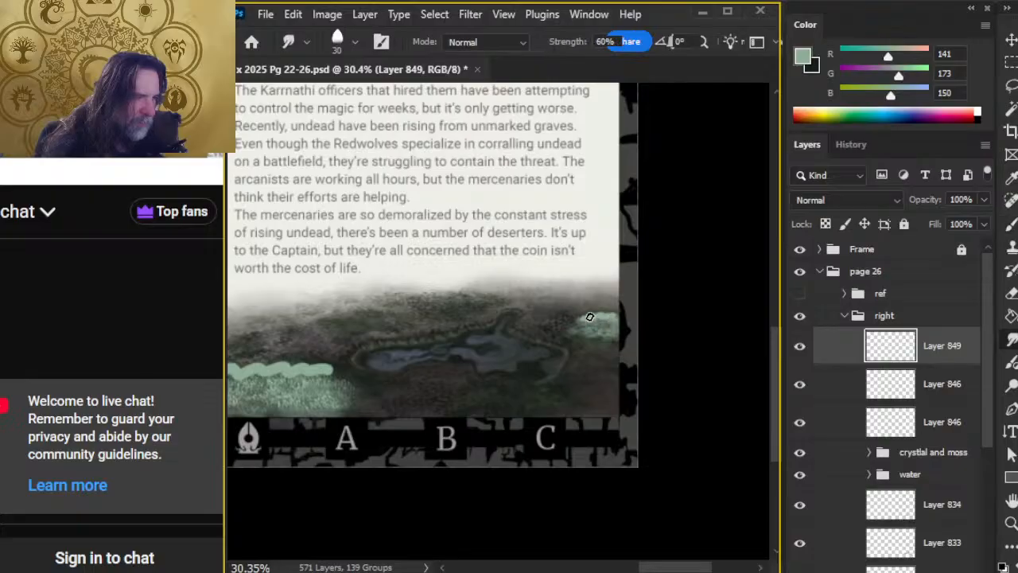
right_click(575, 314)
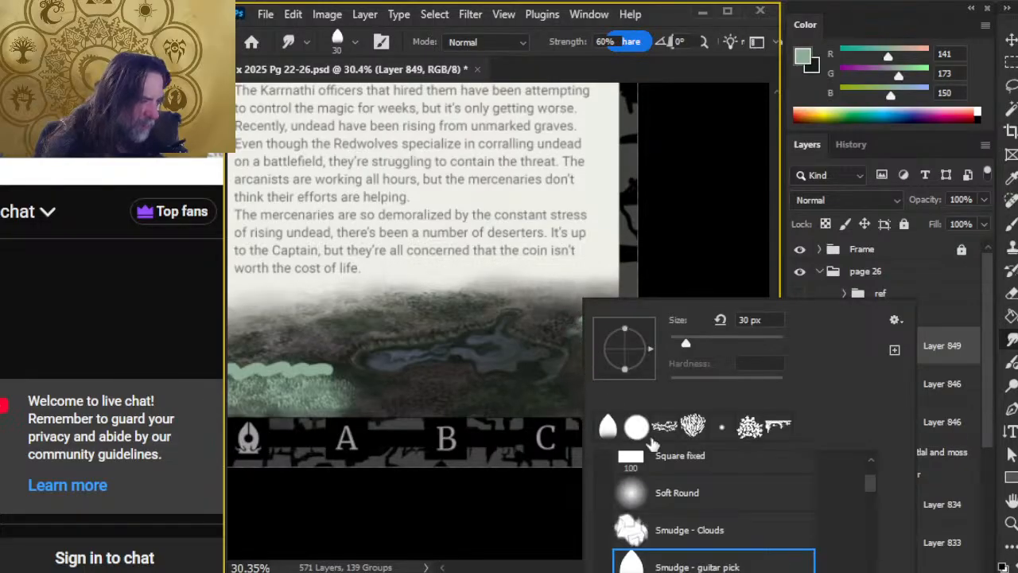
double_click(632, 529)
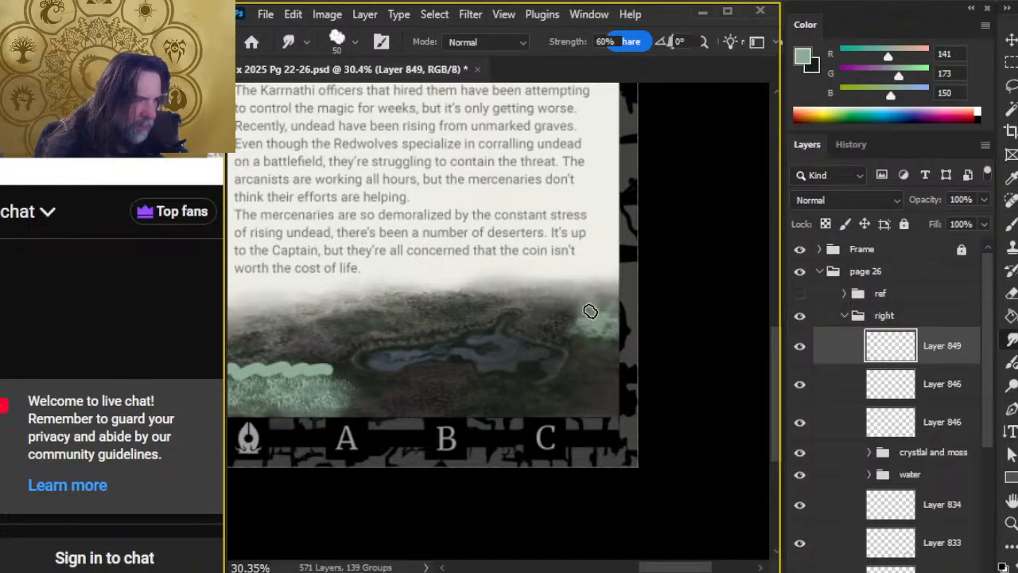
key("e")
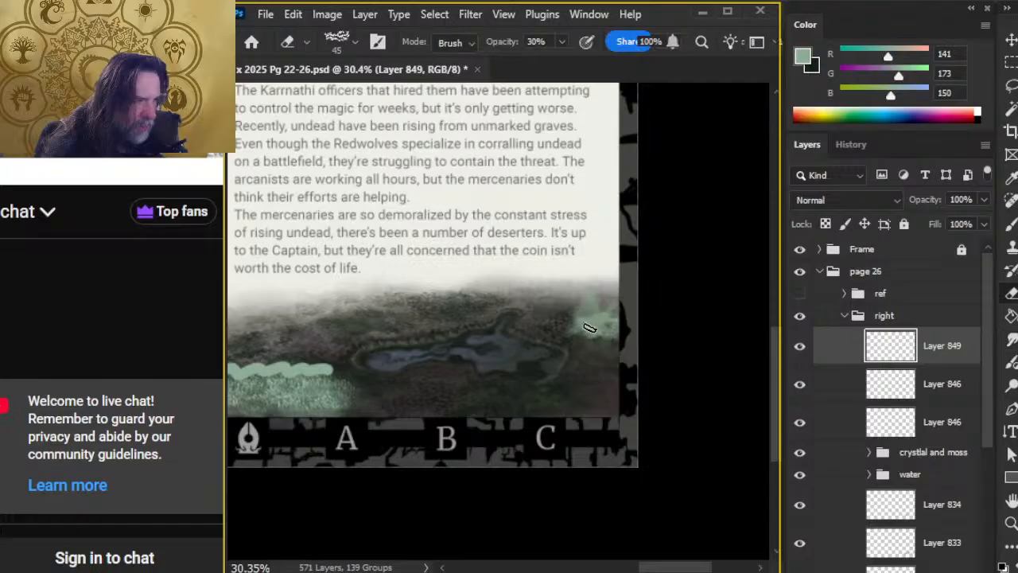
Smudge the pale green above the right grass patch upward into a tall, soft mist reaching the white page background
key("z")
left_click_drag(616, 337, 716, 345)
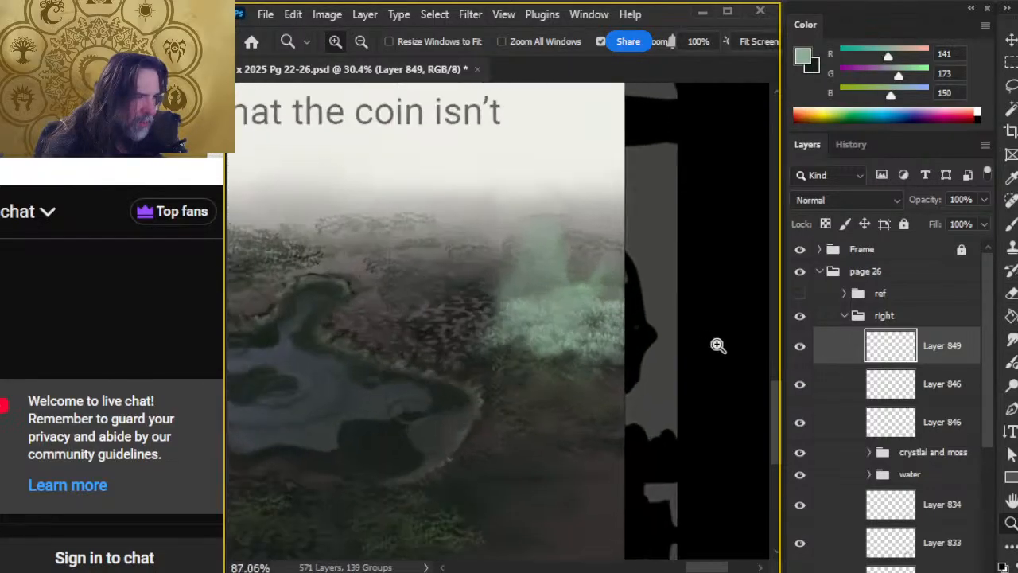
key("r")
mouse_move(501, 290)
left_mouse_down()
mouse_move(553, 286)
mouse_move(560, 250)
mouse_move(608, 268)
mouse_move(602, 187)
mouse_move(560, 274)
mouse_move(551, 151)
mouse_move(513, 260)
mouse_move(463, 207)
mouse_move(482, 192)
mouse_move(470, 210)
mouse_move(477, 164)
mouse_move(529, 310)
mouse_move(526, 270)
mouse_move(549, 335)
mouse_move(538, 333)
mouse_move(628, 326)
mouse_move(647, 308)
mouse_move(610, 340)
mouse_move(490, 327)
mouse_move(660, 277)
mouse_move(619, 265)
mouse_move(600, 180)
mouse_move(606, 115)
mouse_move(498, 242)
mouse_move(467, 257)
mouse_move(450, 221)
mouse_move(486, 95)
mouse_move(506, 157)
mouse_move(494, 241)
mouse_move(468, 93)
mouse_move(457, 177)
mouse_move(460, 81)
mouse_move(457, 208)
mouse_move(497, 66)
mouse_move(506, 189)
mouse_move(595, 282)
left_mouse_up()
scroll(614, 336, "up", 3)
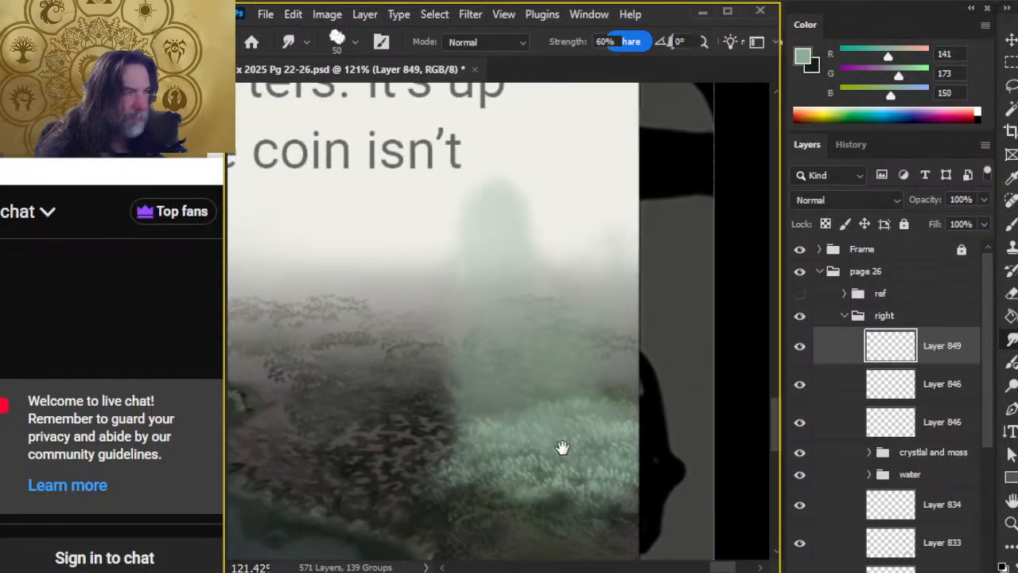
mouse_move(619, 189)
left_mouse_down()
mouse_move(415, 215)
mouse_move(587, 213)
mouse_move(405, 237)
mouse_move(610, 257)
mouse_move(627, 227)
mouse_move(527, 317)
mouse_move(420, 264)
mouse_move(514, 321)
mouse_move(633, 270)
mouse_move(575, 373)
mouse_move(644, 276)
mouse_move(621, 335)
left_mouse_up()
Thin the mist above the right grass patch using the Eraser with the cloud brush at 20% opacity
key("e")
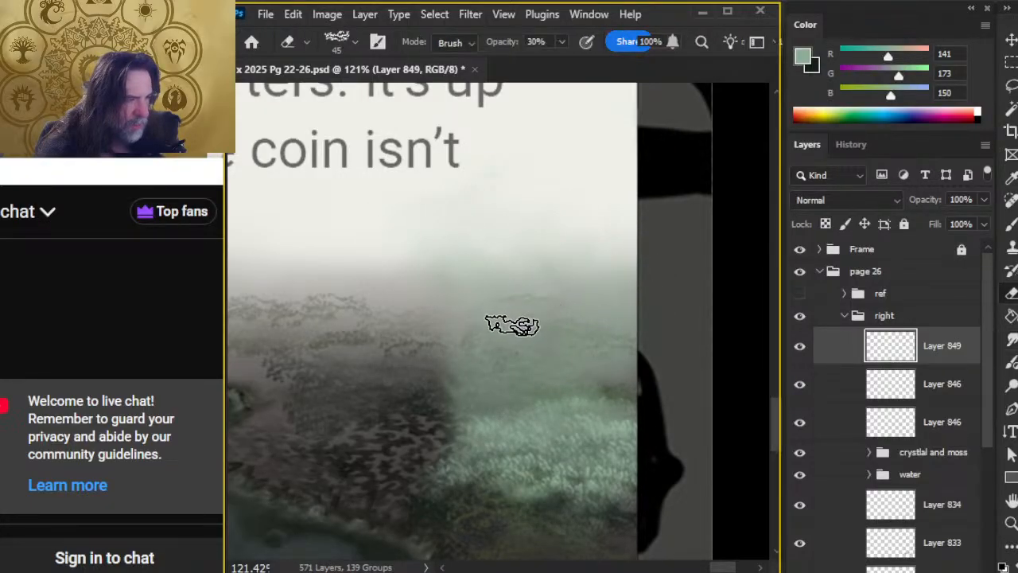
right_click(511, 339)
left_click(614, 433)
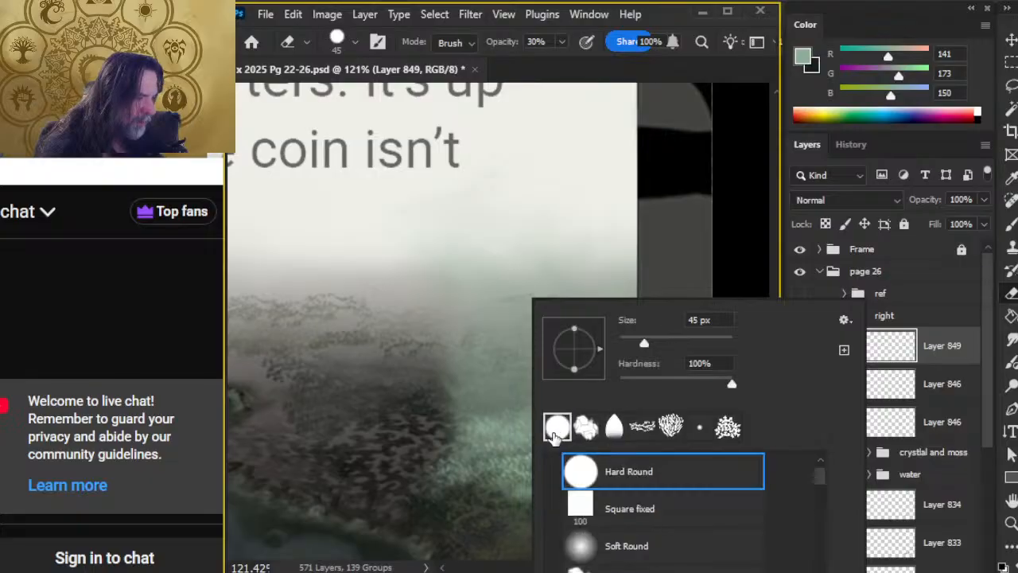
left_click(586, 430)
key("Escape")
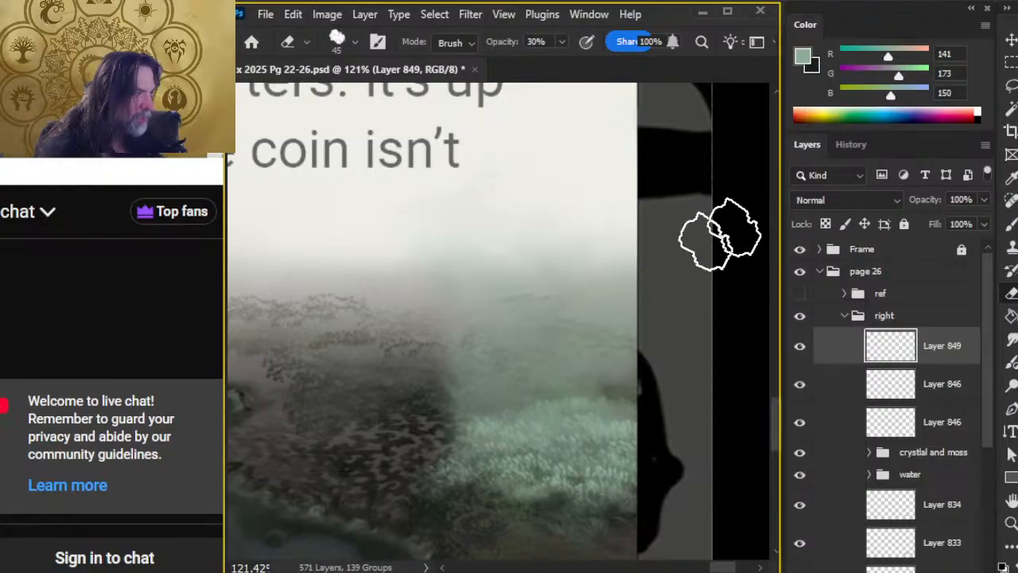
key("2")
mouse_move(587, 330)
left_mouse_down()
mouse_move(600, 345)
mouse_move(488, 335)
mouse_move(550, 379)
mouse_move(513, 379)
left_mouse_up()
Even out the mist over the right grass patch, alternating 60% strength smudging with 20% opacity erasing
key("b")
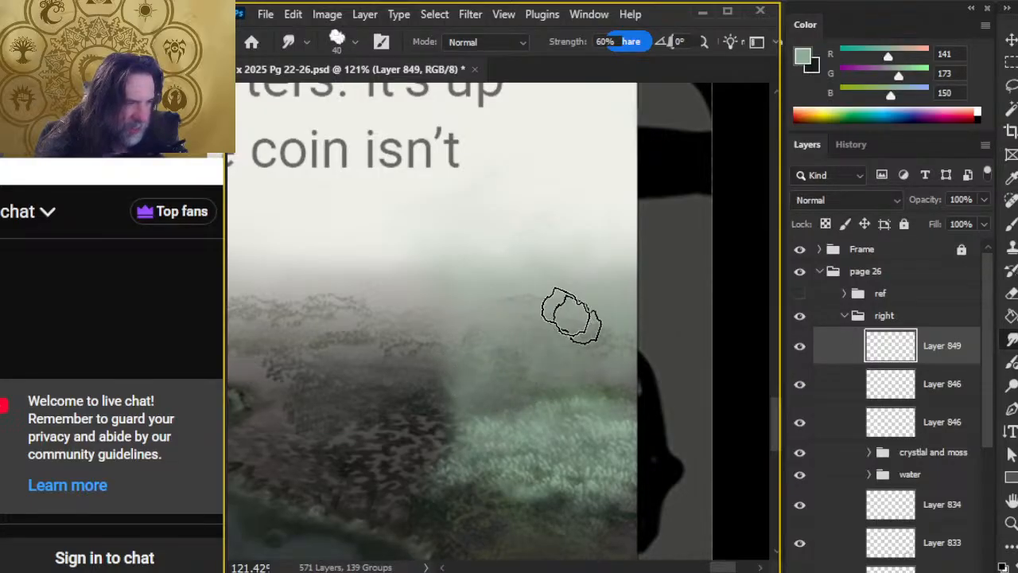
key("e")
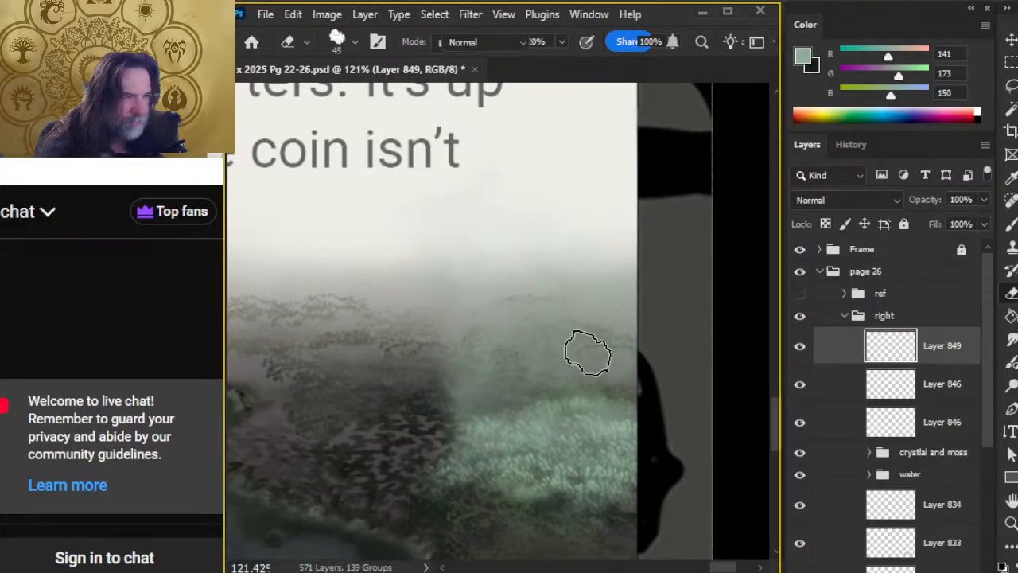
key("r")
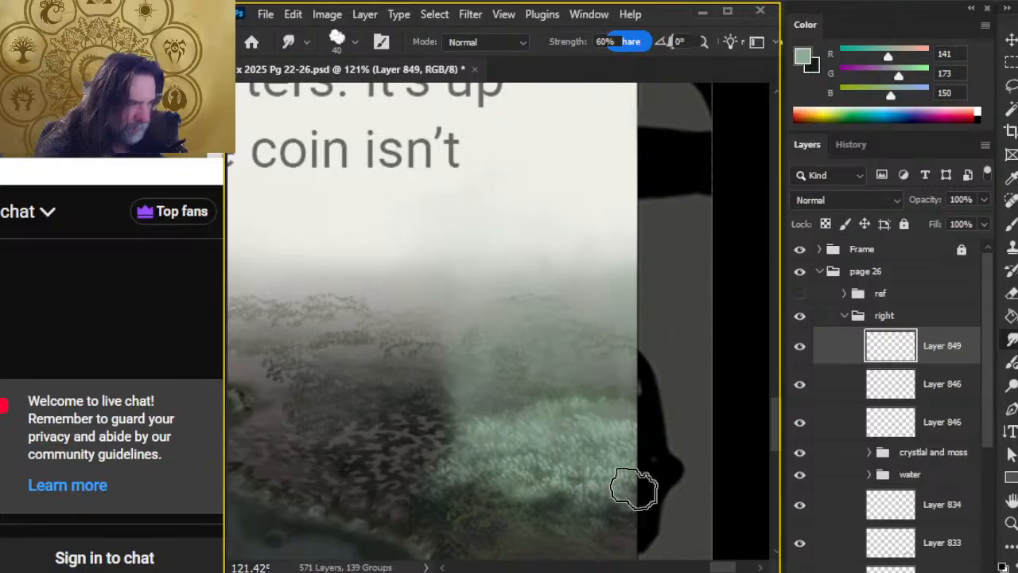
key("e")
key("r")
Smudge the wavy green band on the left grass patch upward into mist over the dark ground behind it
key("z")
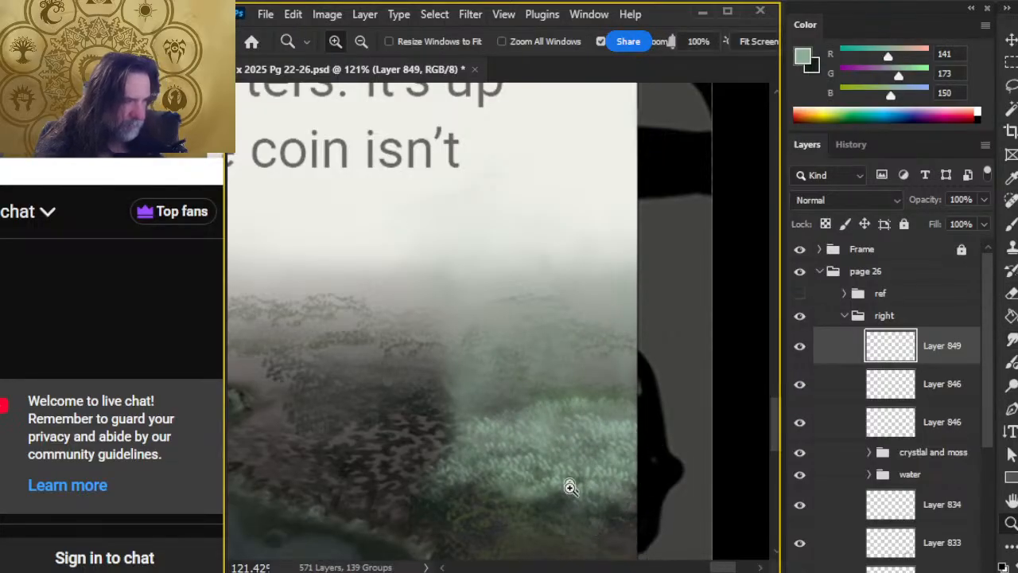
left_click_drag(621, 500, 479, 504)
left_click_drag(443, 541, 536, 371)
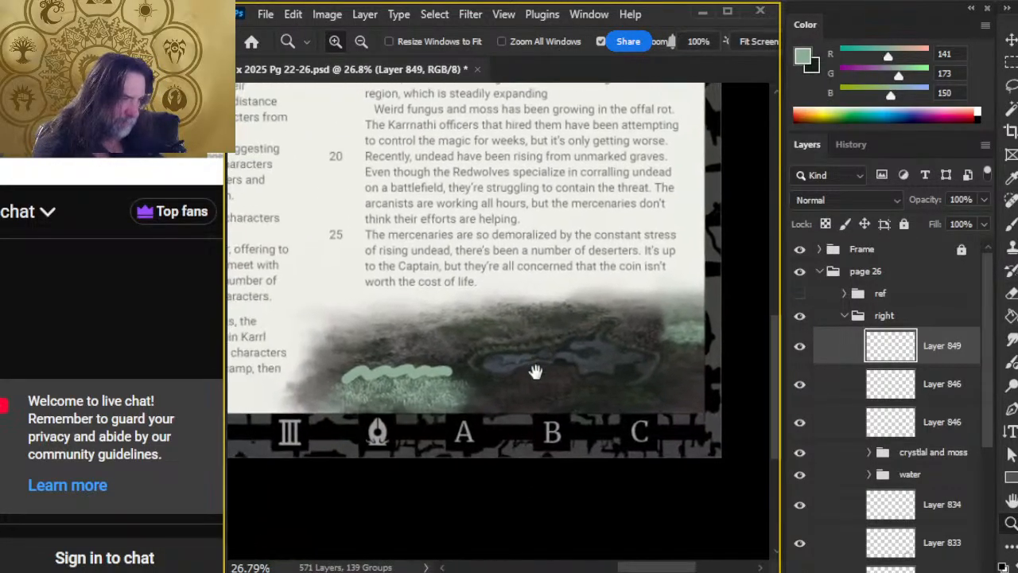
mouse_move(362, 398)
left_mouse_down()
mouse_move(548, 416)
mouse_move(540, 423)
left_mouse_up()
key("r")
mouse_move(437, 374)
left_mouse_down()
mouse_move(468, 366)
mouse_move(461, 348)
mouse_move(414, 374)
mouse_move(429, 389)
mouse_move(398, 384)
mouse_move(470, 365)
mouse_move(486, 398)
mouse_move(505, 368)
mouse_move(522, 290)
mouse_move(550, 372)
mouse_move(561, 291)
mouse_move(545, 311)
mouse_move(566, 330)
mouse_move(619, 289)
mouse_move(647, 405)
left_mouse_up()
Dab more pale green on the left grass patch with a 20 px brush and smudge it upward with the cloud brush at 80 px
key("b")
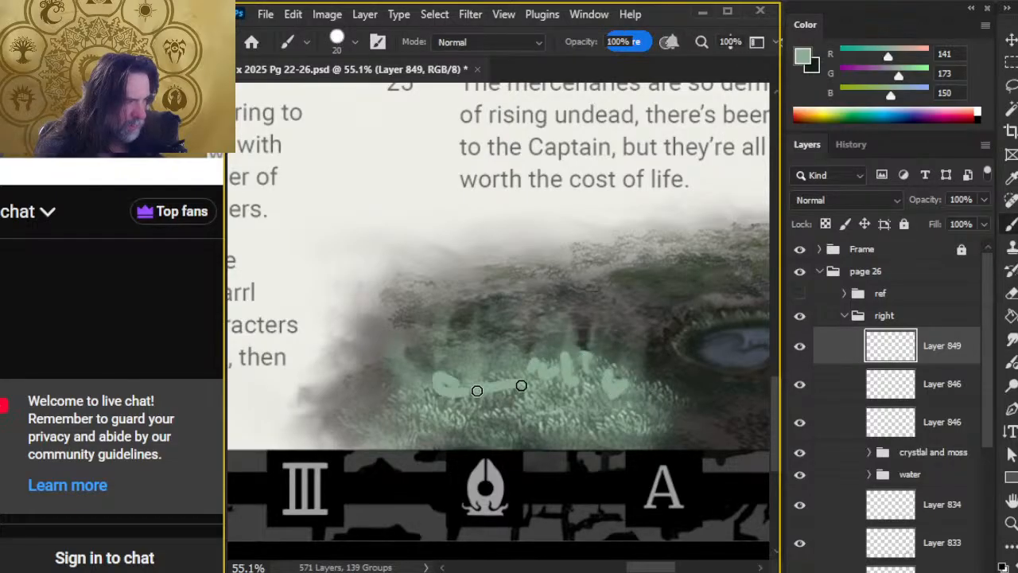
key("r")
mouse_move(465, 380)
left_mouse_down()
mouse_move(458, 305)
mouse_move(436, 353)
mouse_move(424, 280)
mouse_move(455, 329)
mouse_move(418, 324)
mouse_move(411, 364)
mouse_move(490, 326)
left_mouse_up()
key("bracketright")
key("bracketright")
key("bracketright")
mouse_move(516, 397)
left_mouse_down()
mouse_move(557, 332)
mouse_move(582, 323)
mouse_move(627, 405)
mouse_move(582, 293)
left_mouse_up()
mouse_move(601, 356)
left_mouse_down()
mouse_move(636, 265)
mouse_move(659, 398)
mouse_move(596, 278)
left_mouse_up()
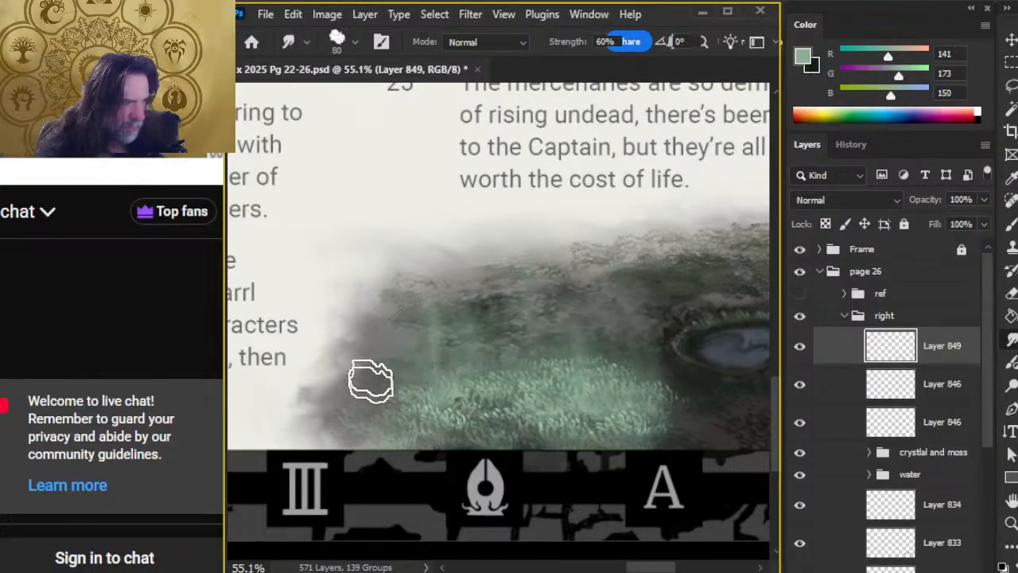
Build up the left mist by painting more pale green and smudging it upward, thinning uneven areas with the 20% Eraser
key("e")
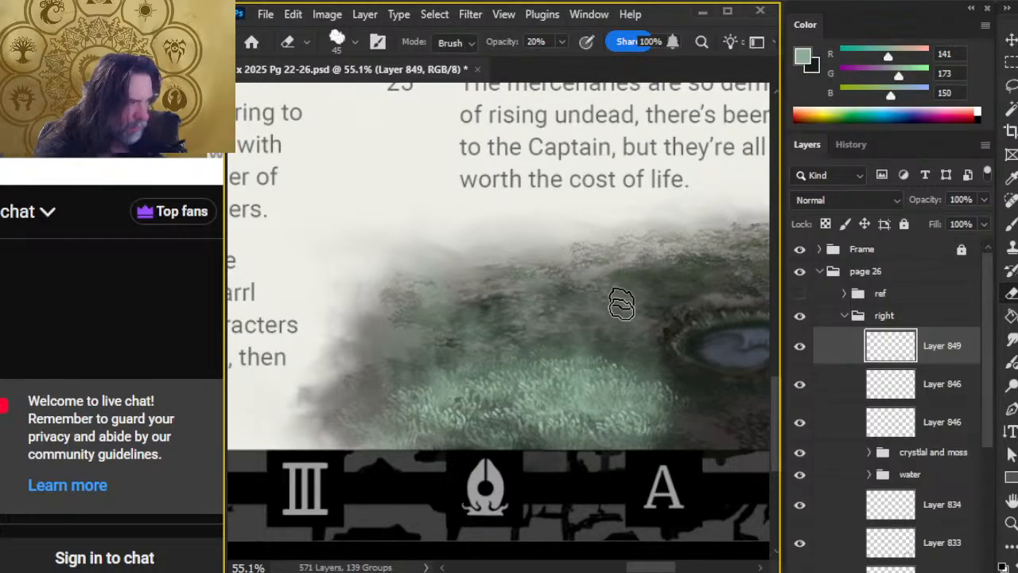
key("r")
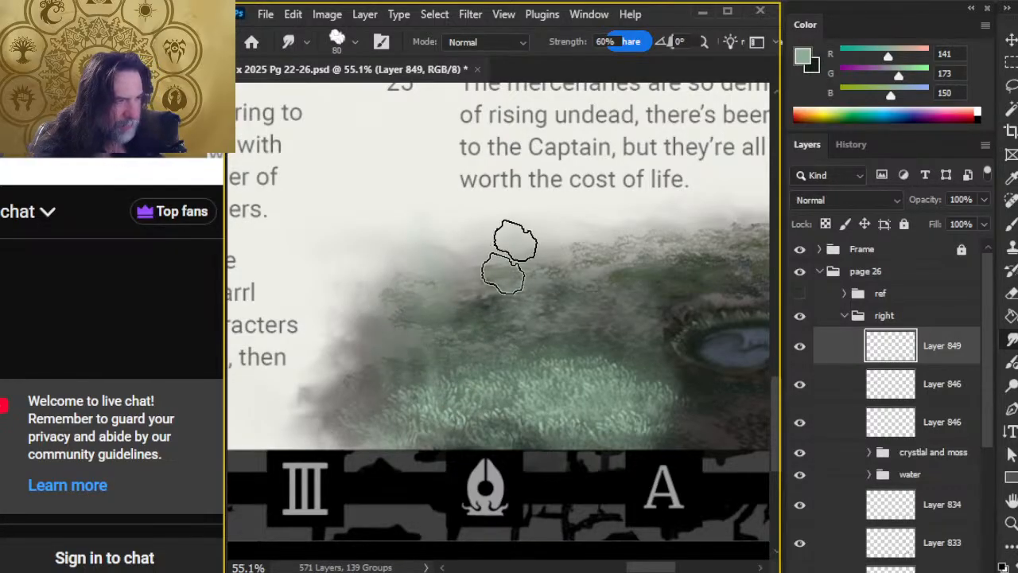
key("b")
mouse_move(518, 401)
left_mouse_down()
mouse_move(514, 377)
mouse_move(530, 359)
mouse_move(461, 364)
left_mouse_up()
key("r")
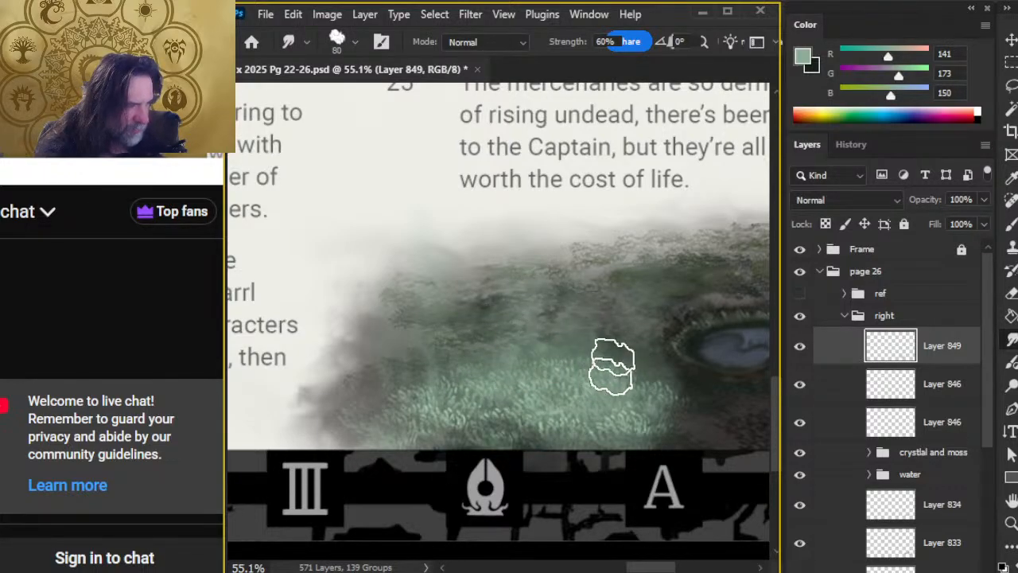
key("b")
key("r")
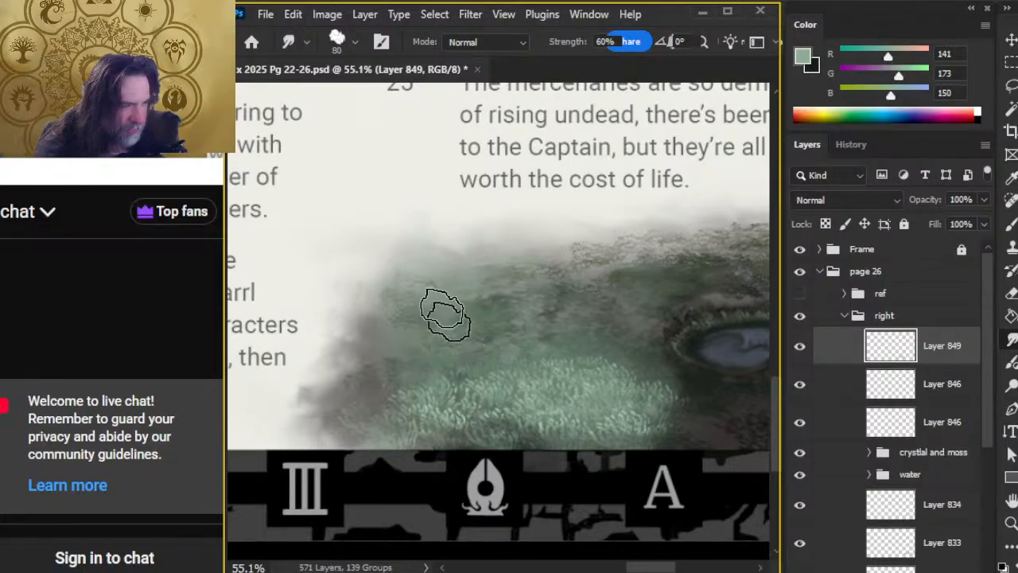
key("e")
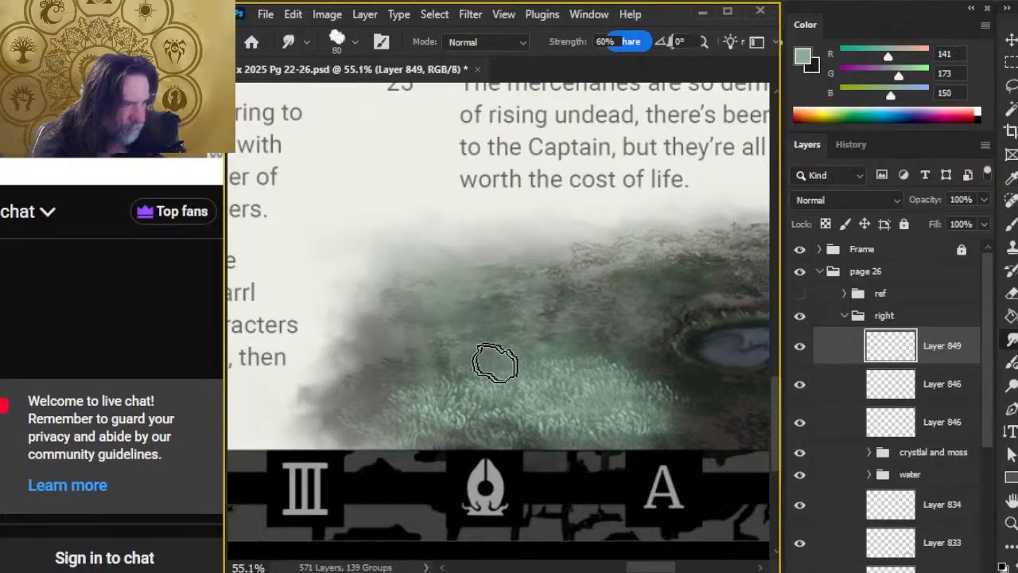
Refine the mist across the whole marsh with 45 px cloud-brush smudging and 20% opacity erasing
key("z")
mouse_move(633, 427)
left_mouse_down()
mouse_move(552, 411)
mouse_move(493, 368)
left_mouse_up()
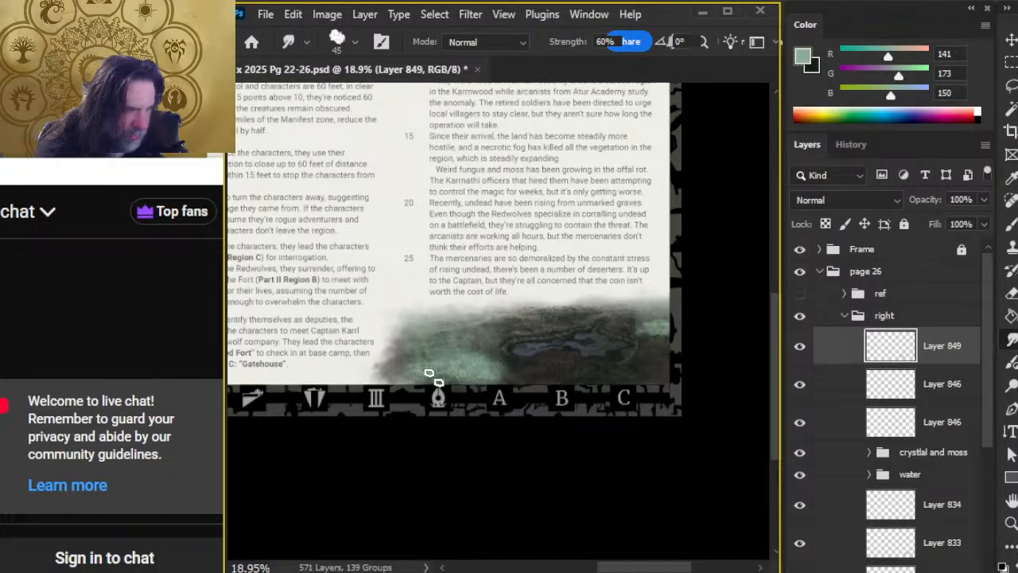
key("e")
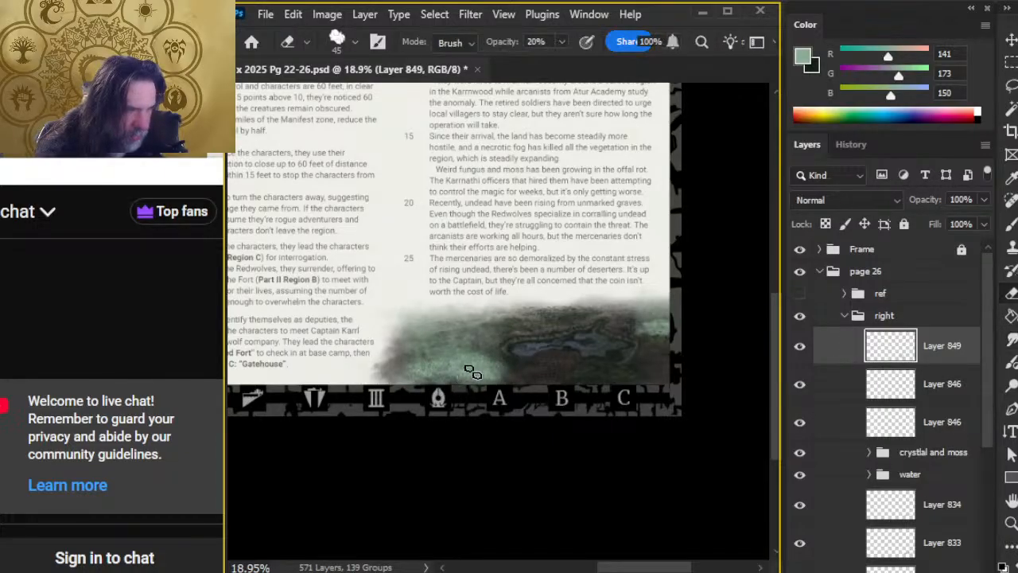
key("r")
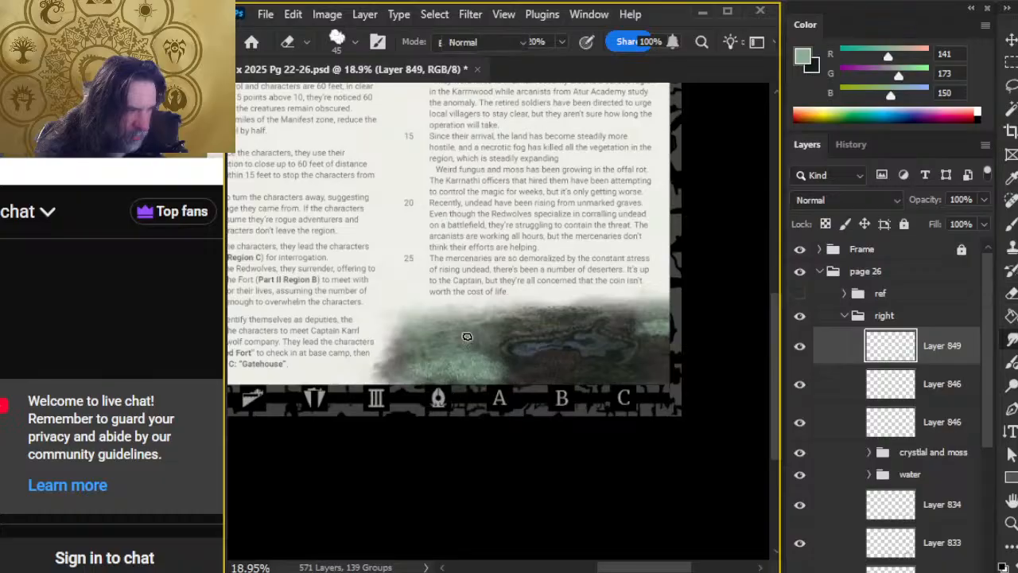
key("e")
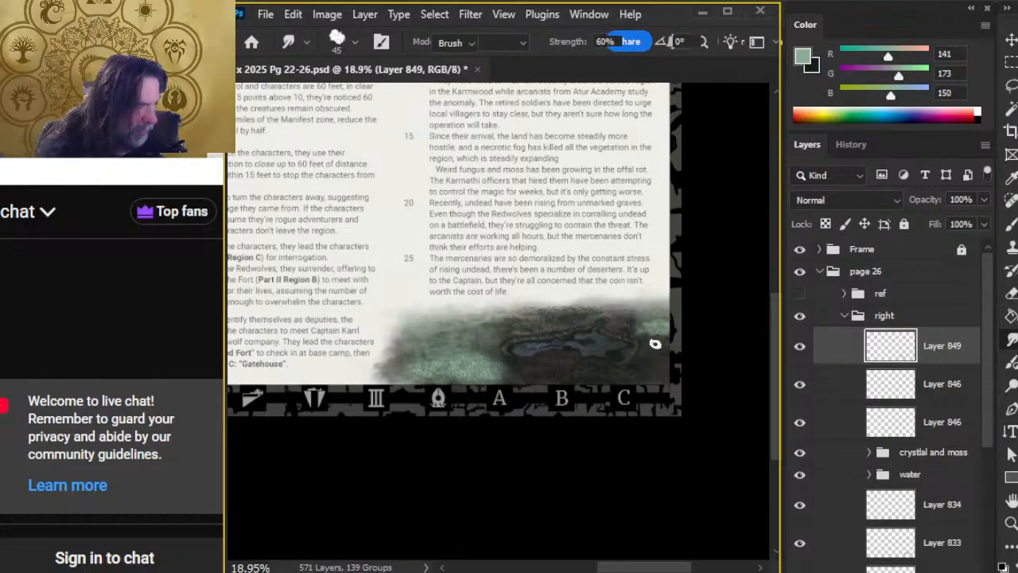
Try the mist layer at about 86% opacity and inspect the marsh from the left grass patch to the right edge
left_click(984, 200)
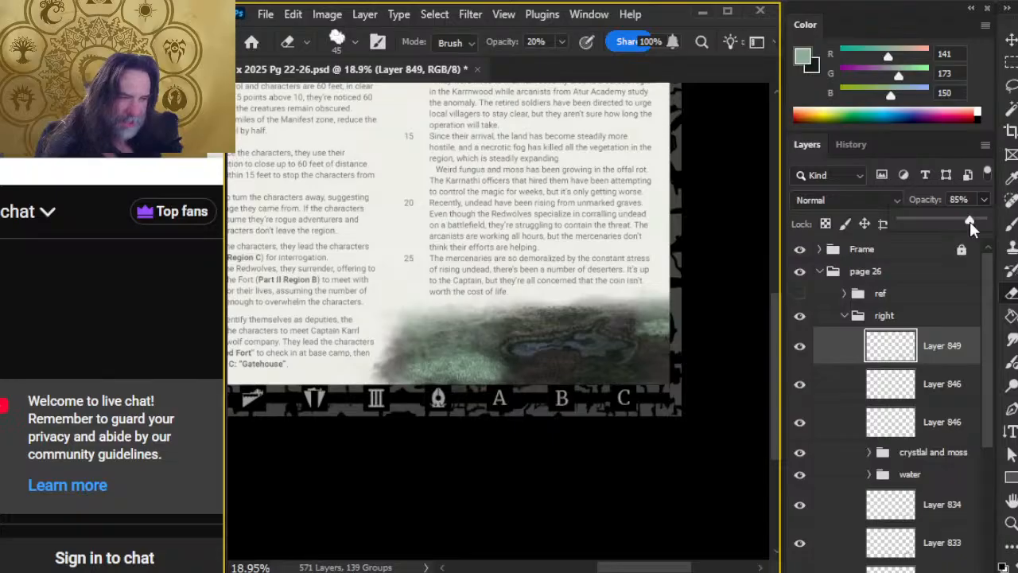
left_click_drag(970, 221, 971, 221)
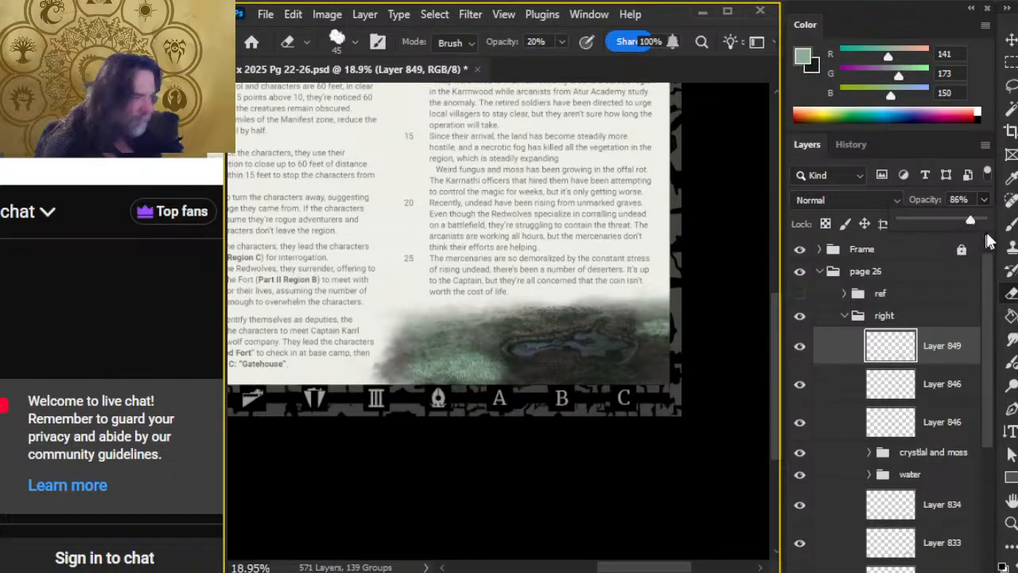
key("z")
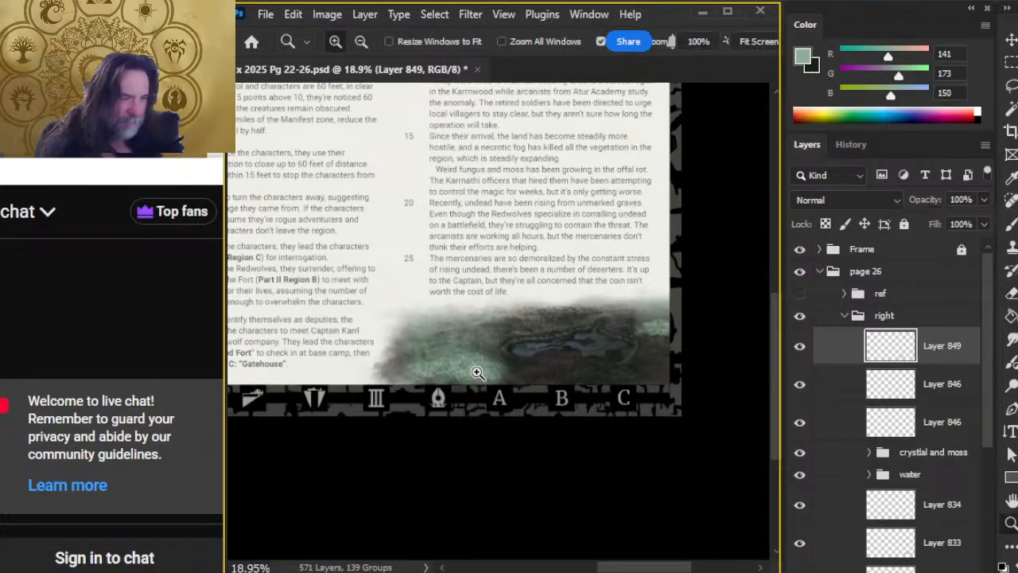
left_click_drag(477, 370, 544, 393)
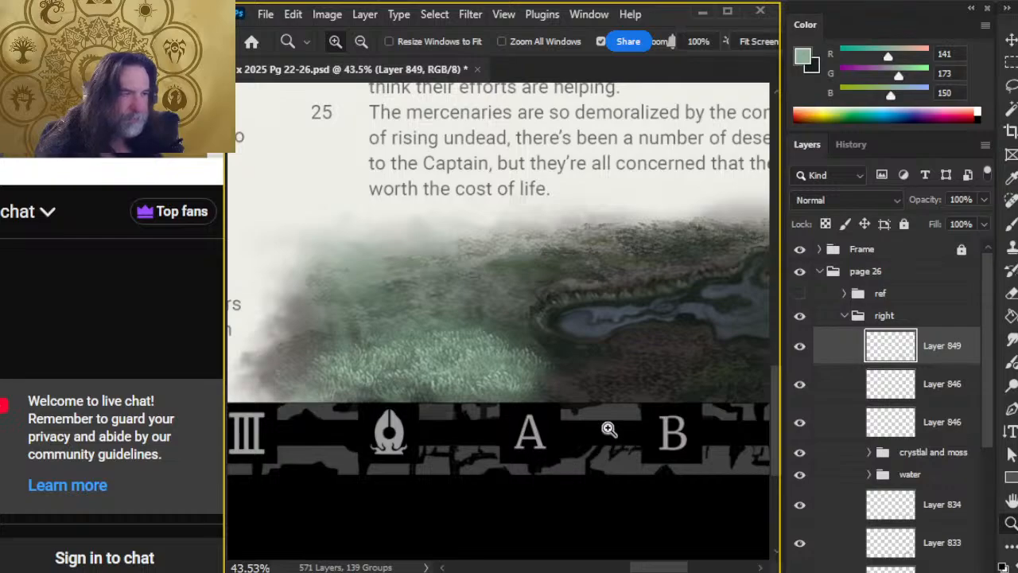
left_click_drag(621, 427, 427, 409)
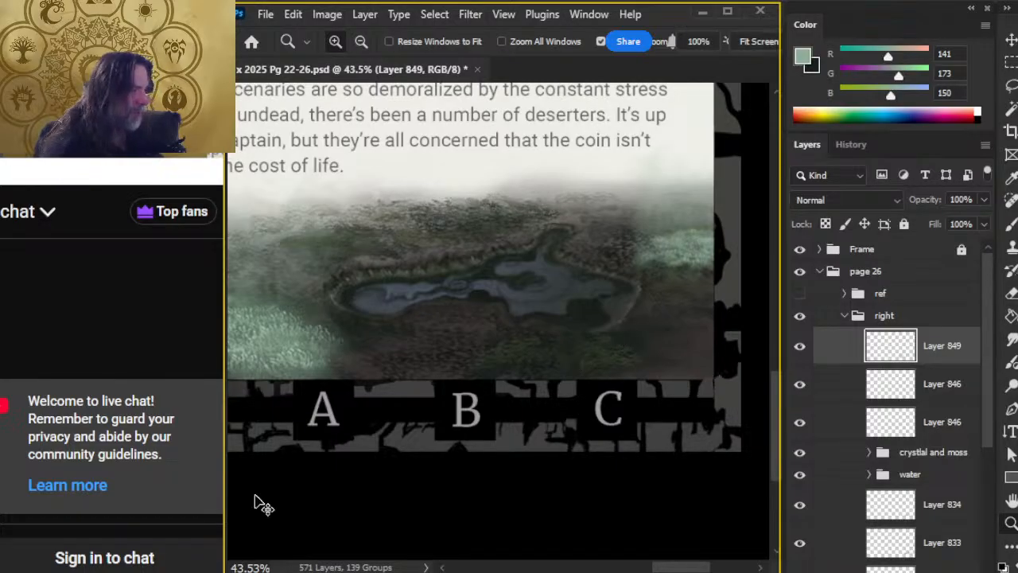
Save the document and open the recent file x 2025 Pg 86-88.psd
key("ctrl+s")
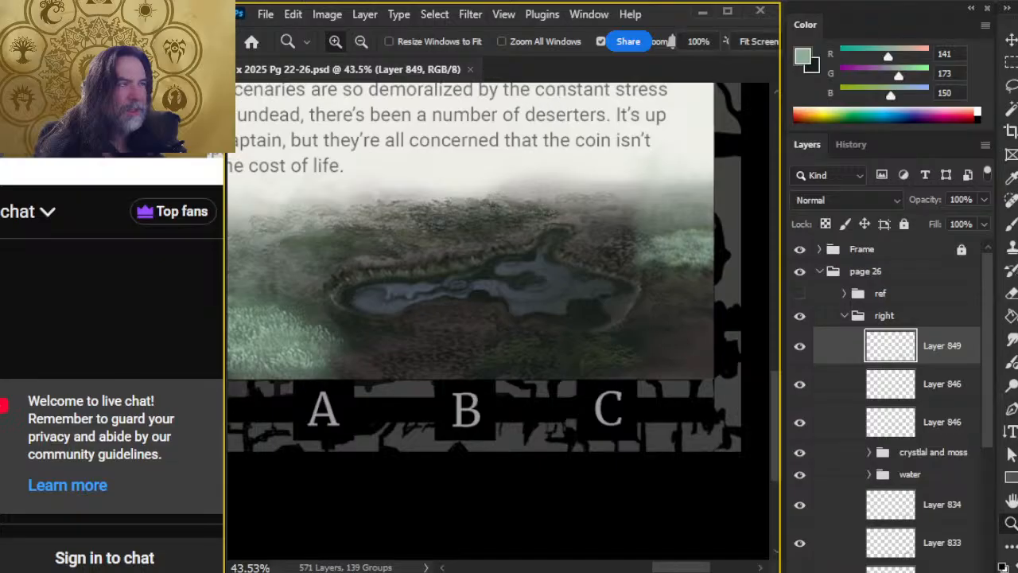
left_click(267, 17)
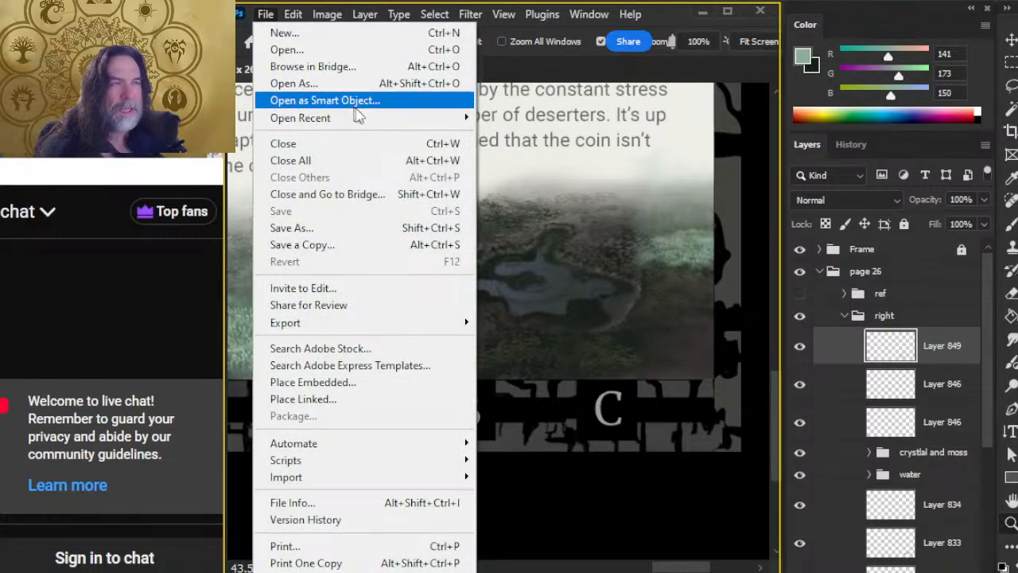
mouse_move(353, 127)
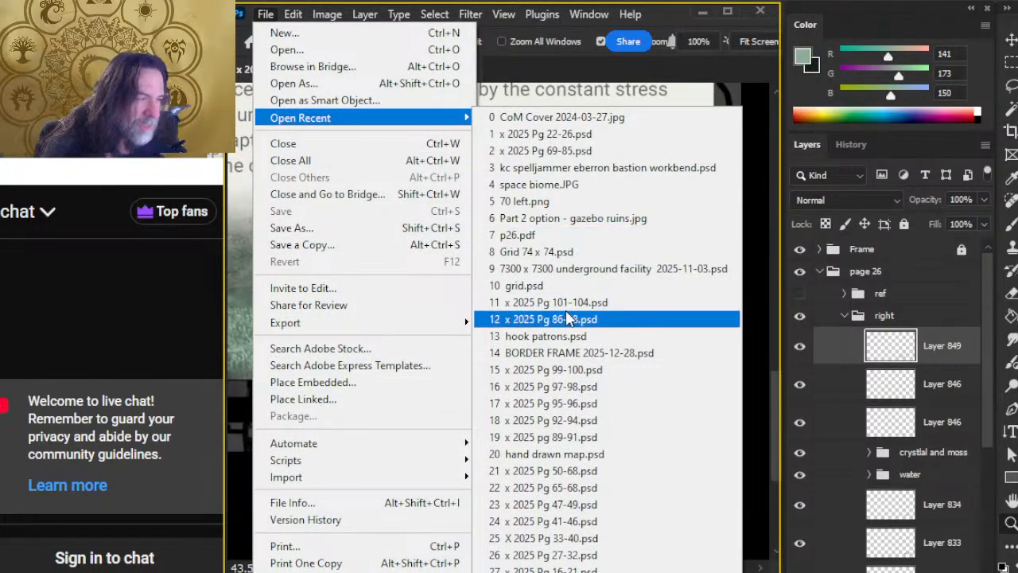
left_click(635, 321)
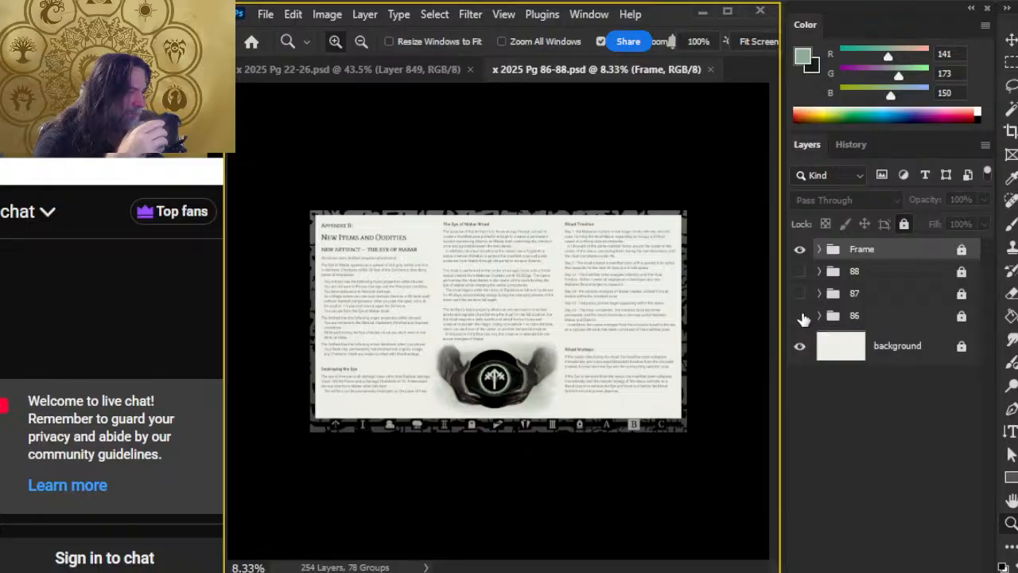
Check the page groups 86 and 87, leaving only group 88 shown beneath the frame
left_click(800, 316)
left_click(800, 294)
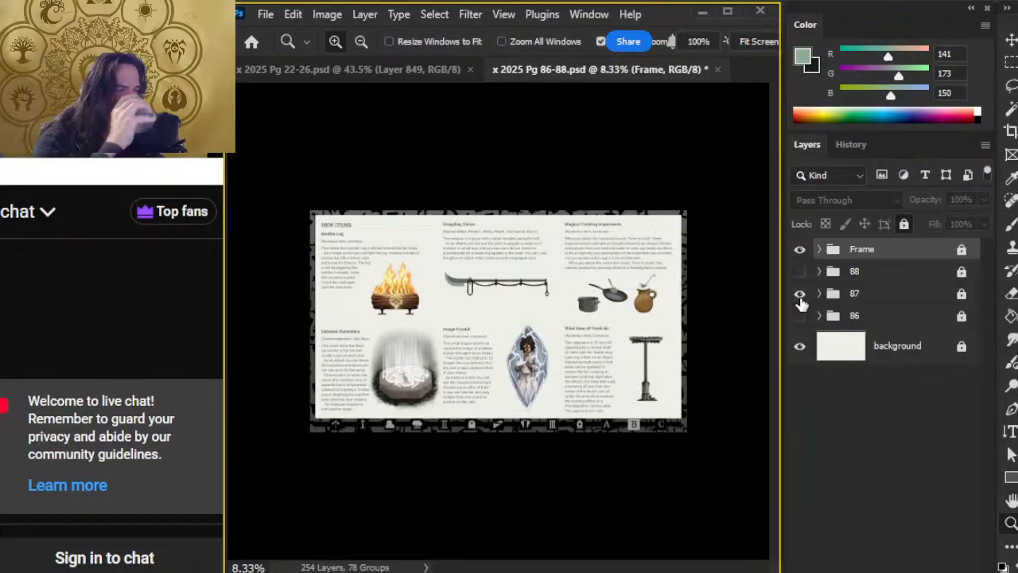
left_click(801, 293)
left_click(800, 272)
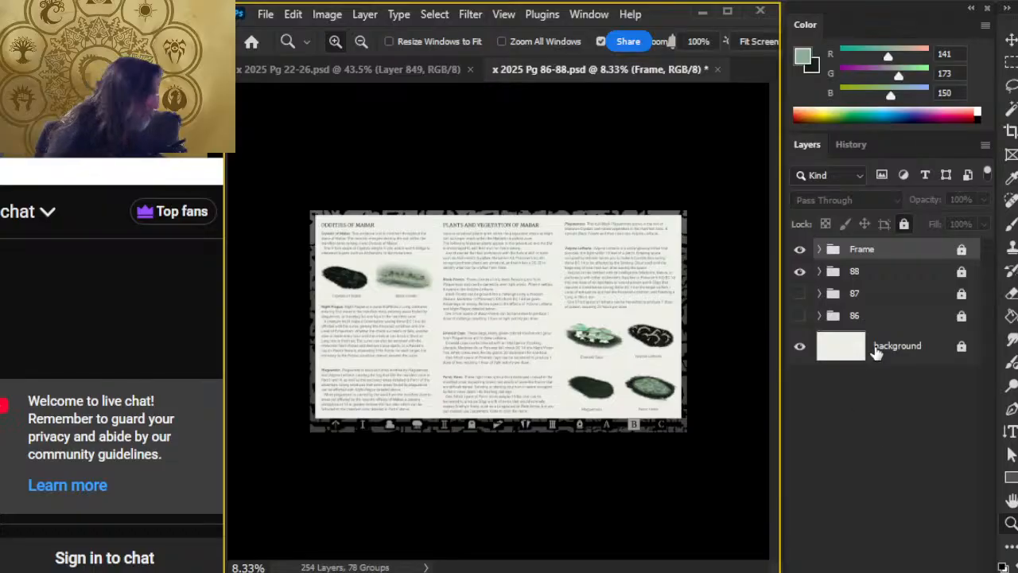
Draw a freehand lasso selection around the Emerald Caps mushroom illustration and copy it
left_click(652, 396)
key("l")
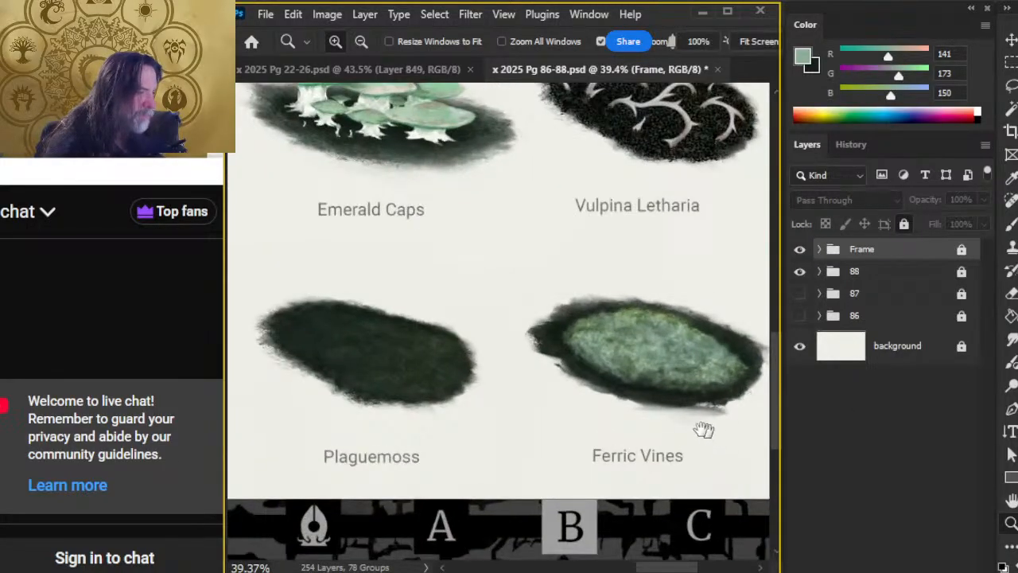
left_click_drag(709, 427, 639, 404)
left_click_drag(528, 236, 661, 416)
key("z")
left_click(451, 247)
left_click(451, 247)
left_click_drag(472, 325, 552, 357)
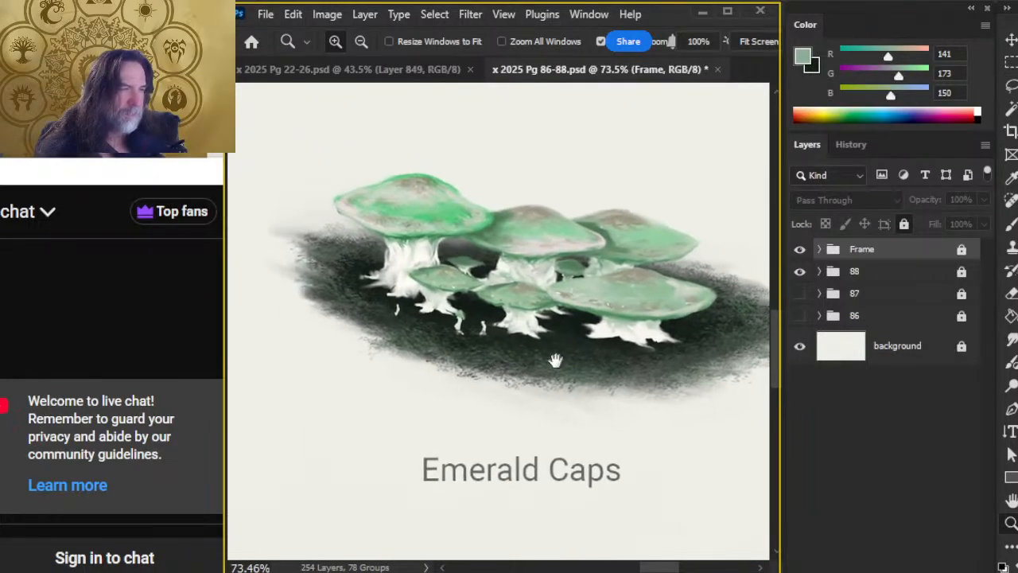
key("l")
mouse_move(530, 129)
left_mouse_down()
mouse_move(437, 460)
mouse_move(519, 153)
left_mouse_up()
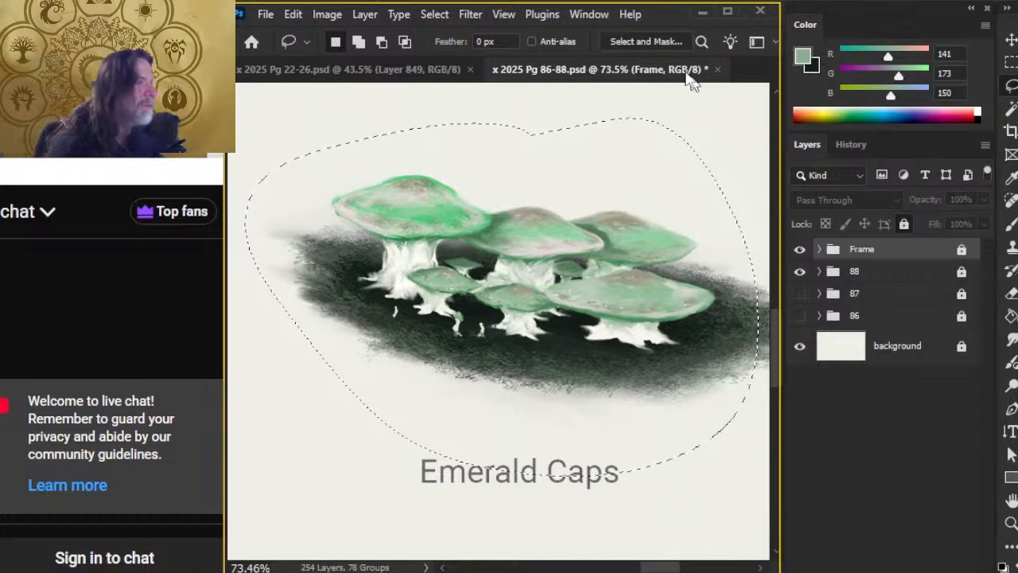
Switch to x 2025 Pg 22-26.psd and paste the mushrooms above the ref group in the page 26 group
left_click(423, 70)
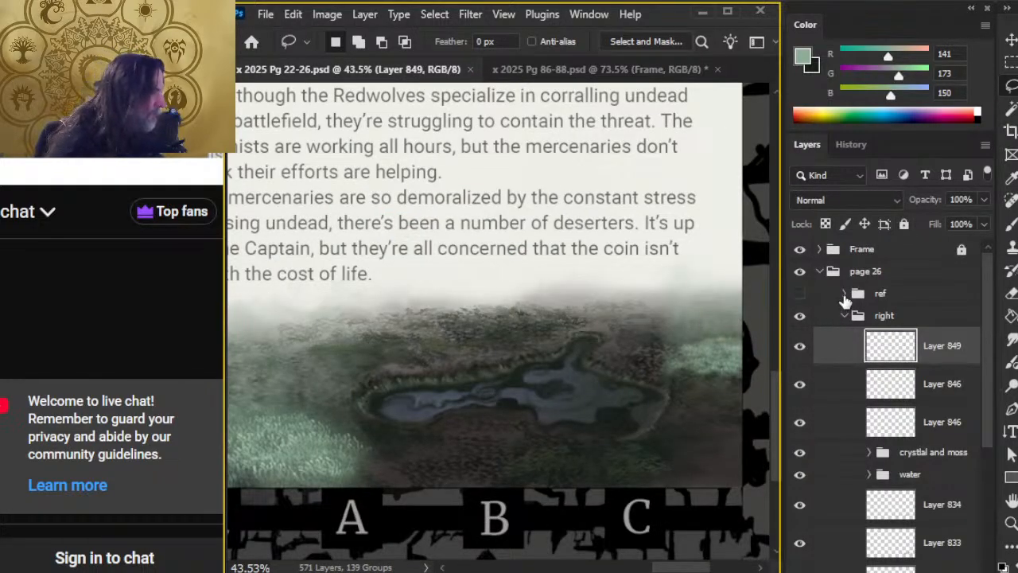
left_click(895, 301)
key("ctrl+v")
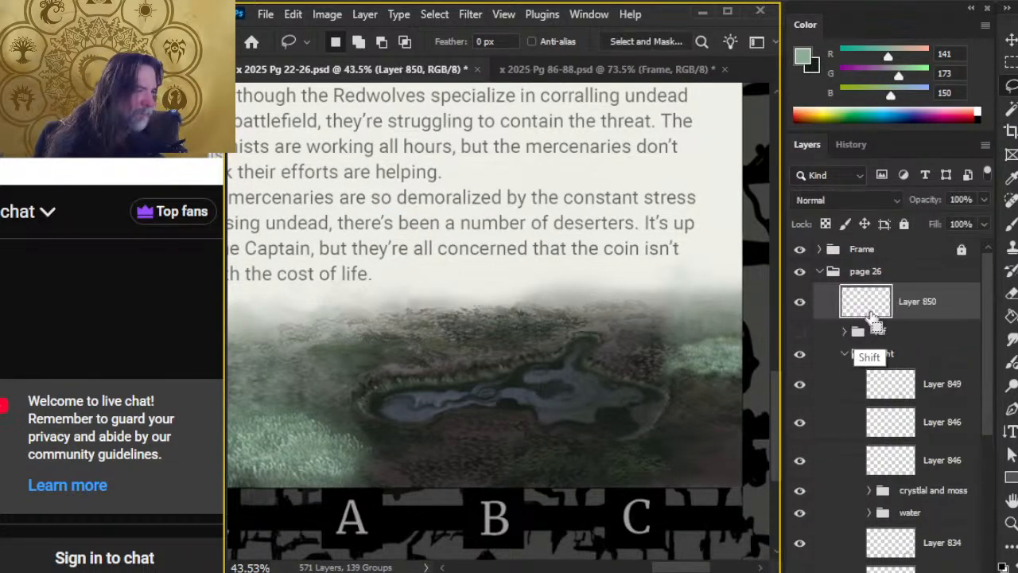
Move the pasted mushrooms over the text above the pond and close x 2025 Pg 86-88.psd
key("v")
mouse_move(500, 231)
left_mouse_down()
mouse_move(661, 326)
mouse_move(754, 310)
left_mouse_up()
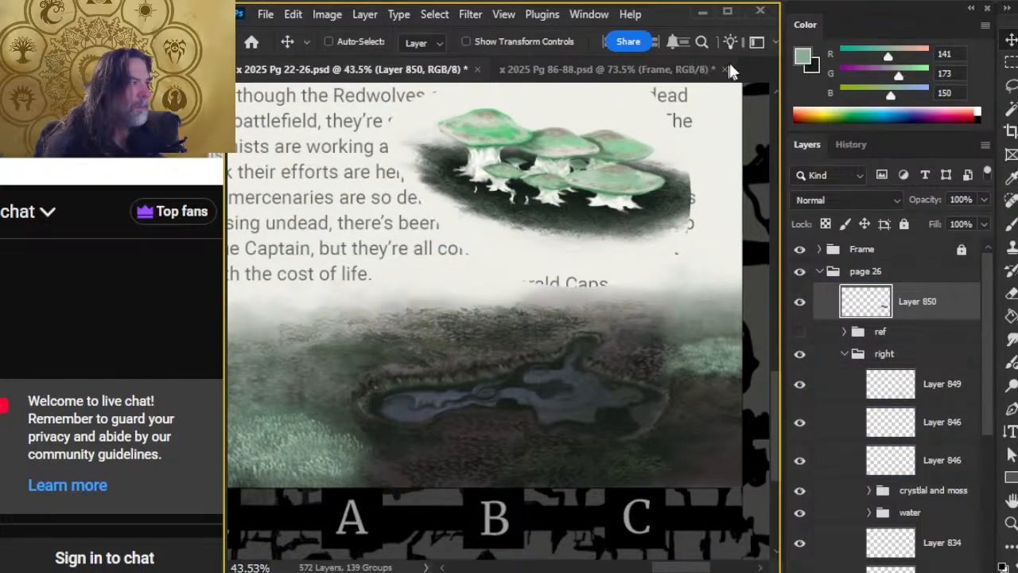
left_click(724, 70)
left_click(503, 242)
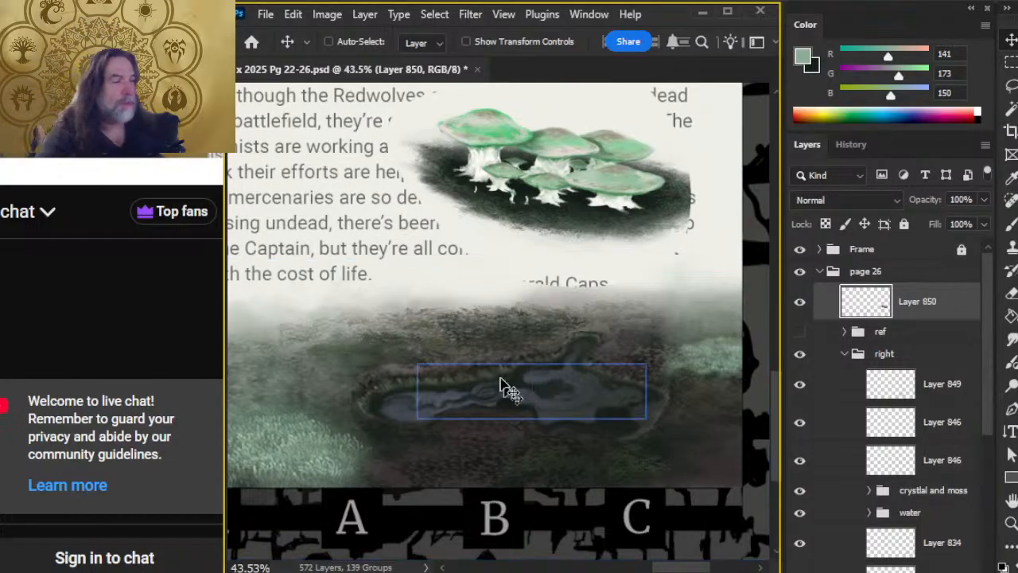
Flip the pasted mushroom reference horizontally with Free Transform
key("l")
right_click(546, 258)
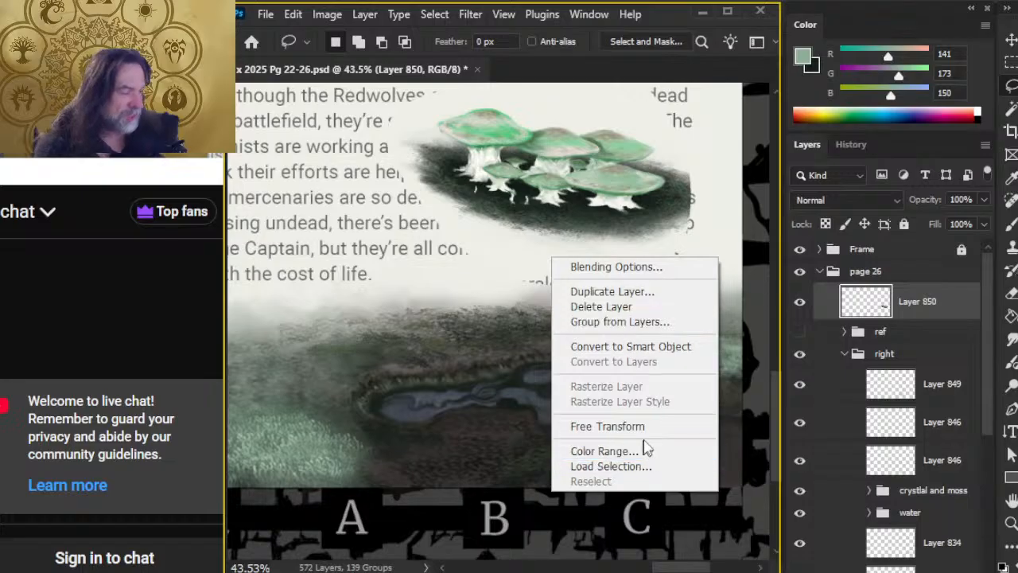
left_click(642, 427)
right_click(540, 284)
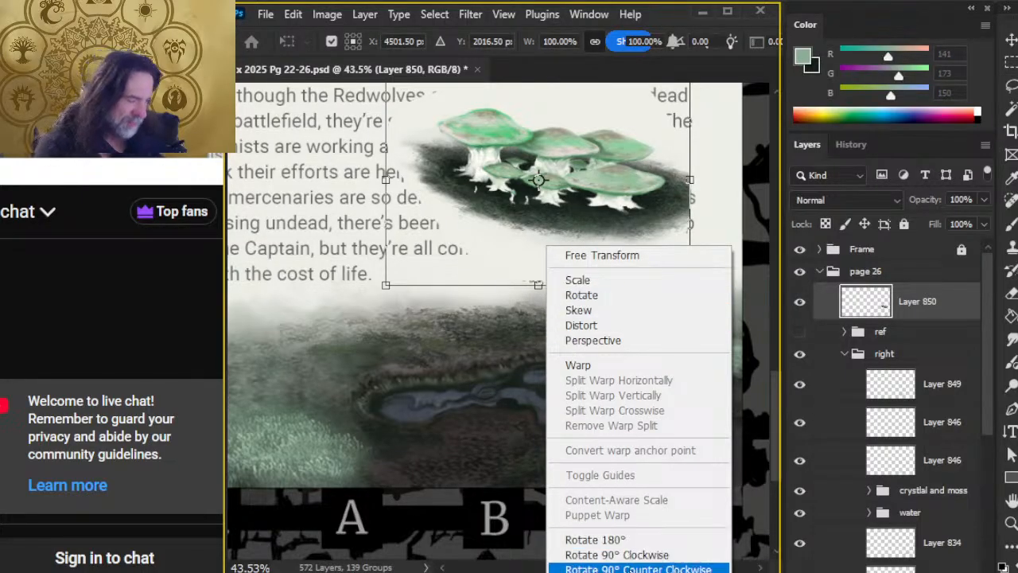
left_click(604, 566)
key("Return")
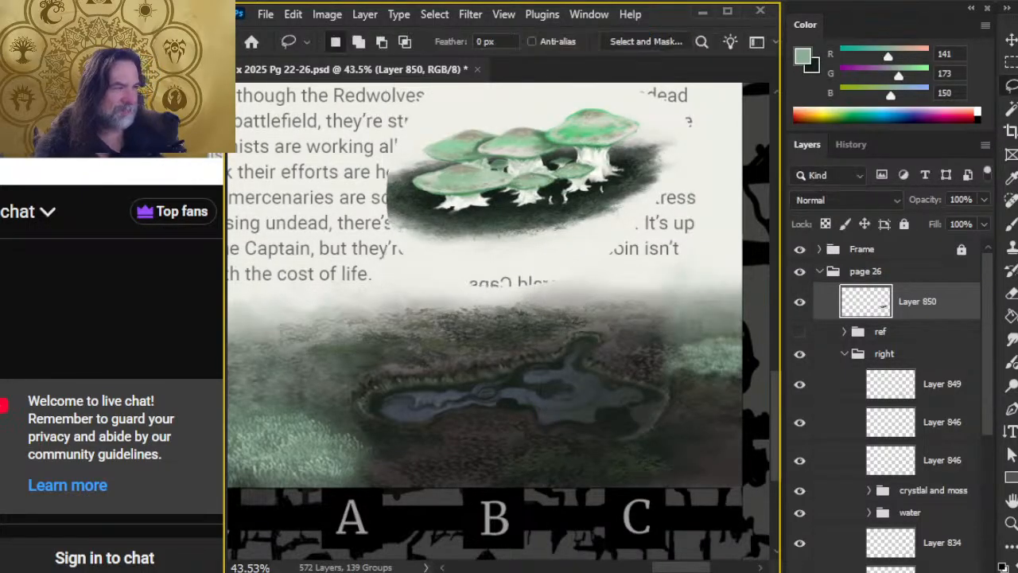
mouse_move(609, 289)
left_mouse_down()
mouse_move(616, 341)
mouse_move(613, 253)
left_mouse_up()
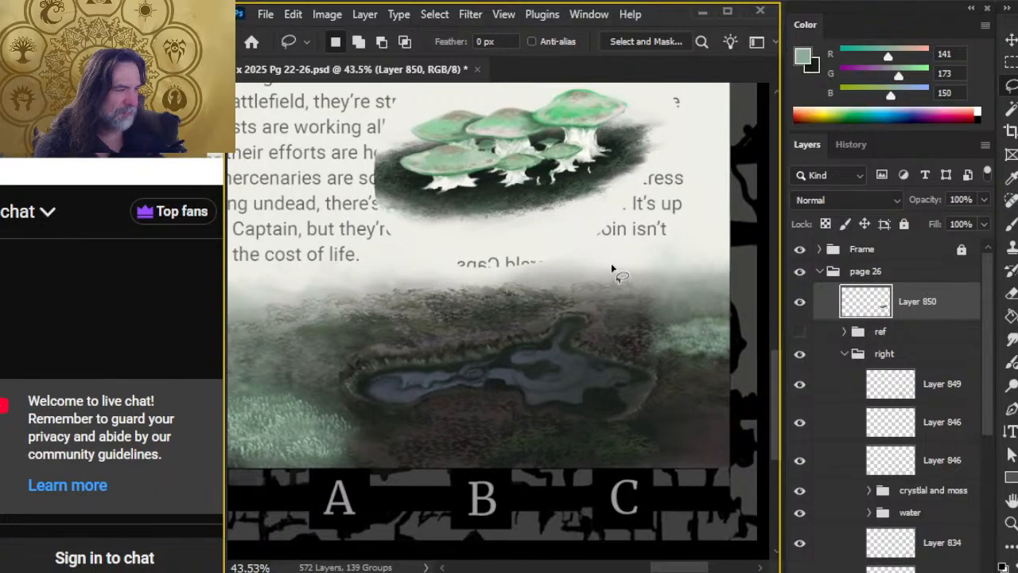
right_click(608, 293)
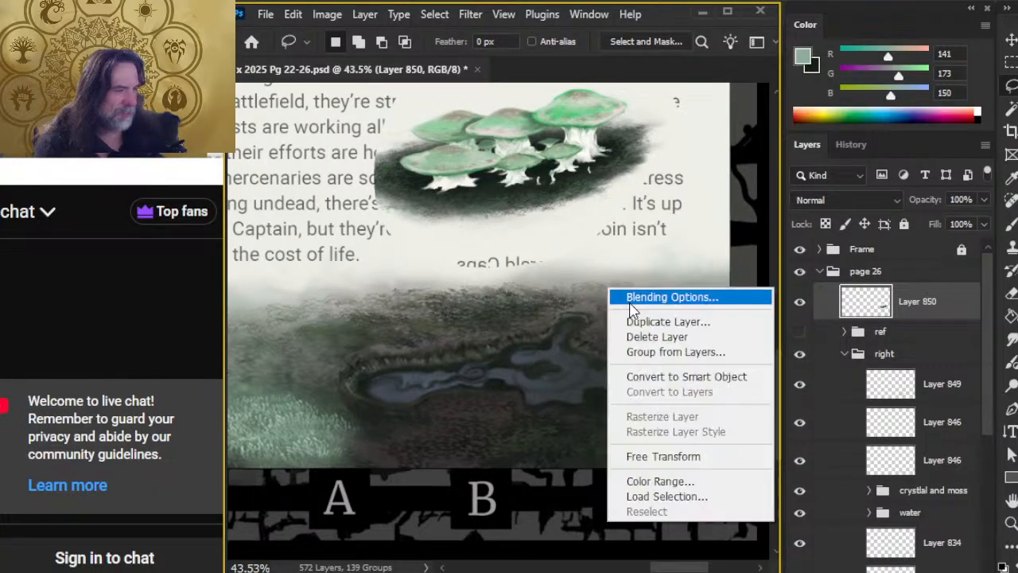
left_click(711, 463)
left_click_drag(528, 266, 657, 426)
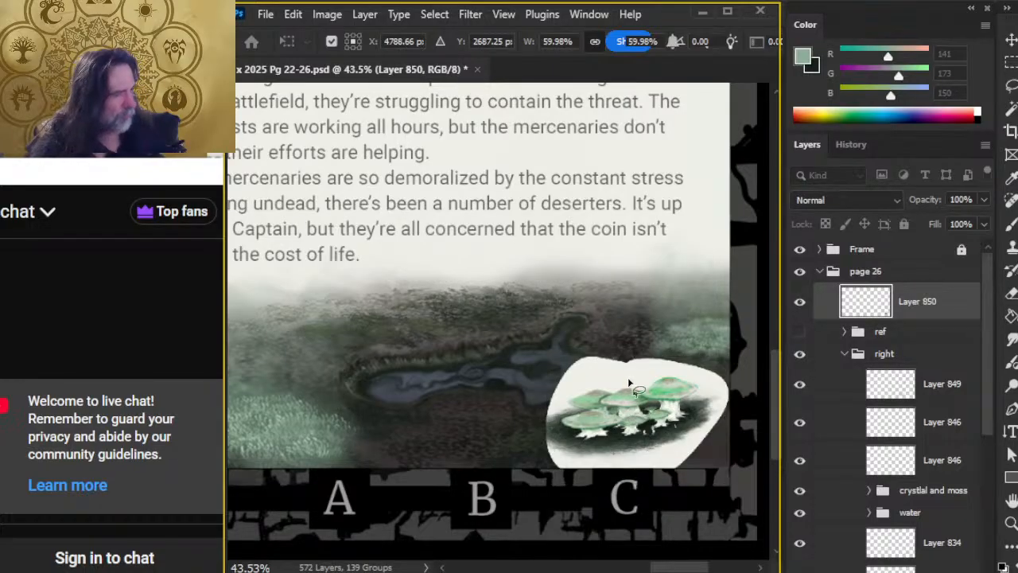
key("Escape")
Sample an off-white (236, 238, 230) from the mushroom reference as the Brush color
key("b")
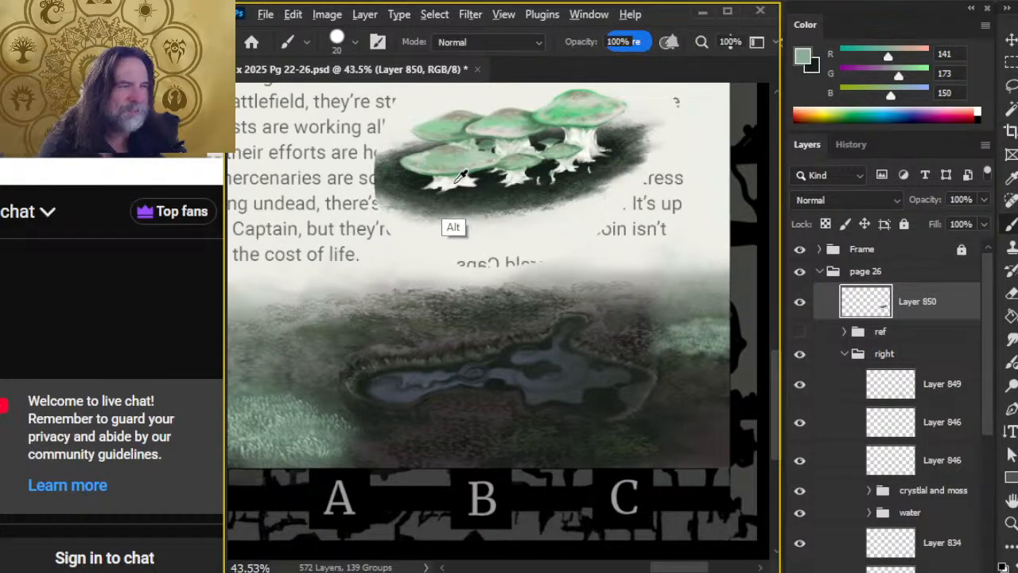
left_click(448, 229, "alt")
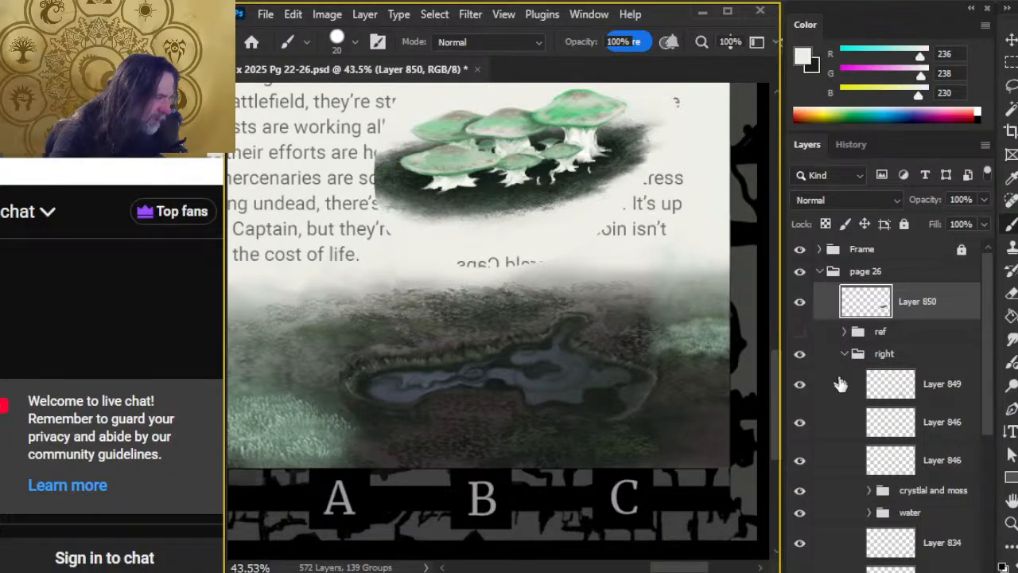
Group Layer 849 and the two Layer 846 layers in the right group, and name the new group vulpina
left_click(837, 393)
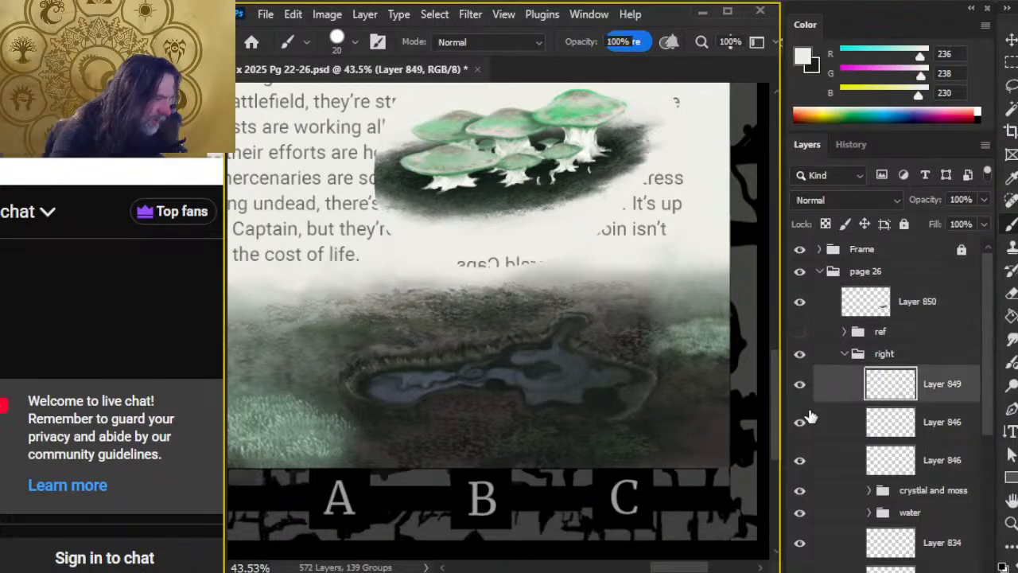
left_click(836, 476, "shift")
key("ctrl+g")
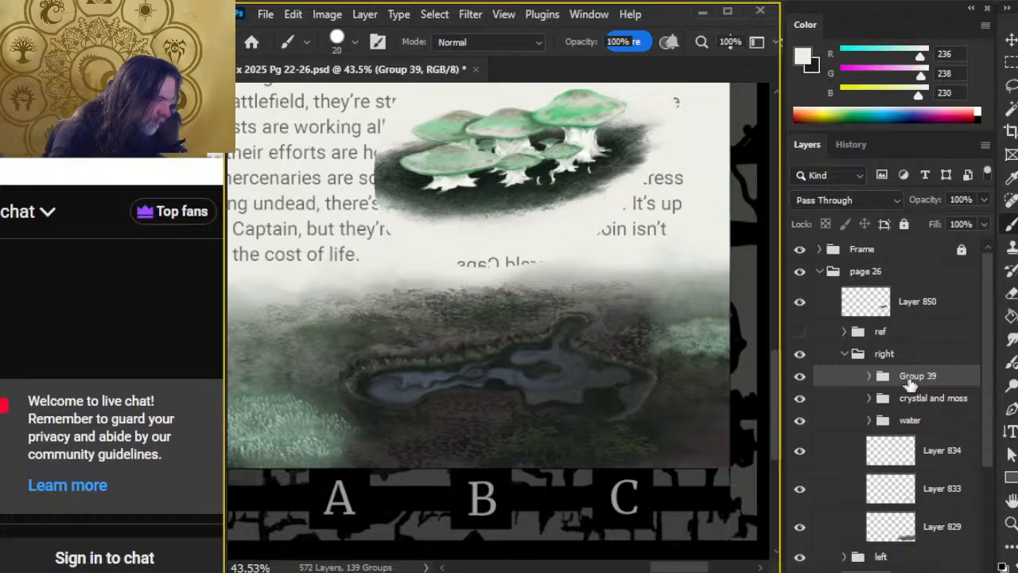
double_click(909, 376)
type("vul")
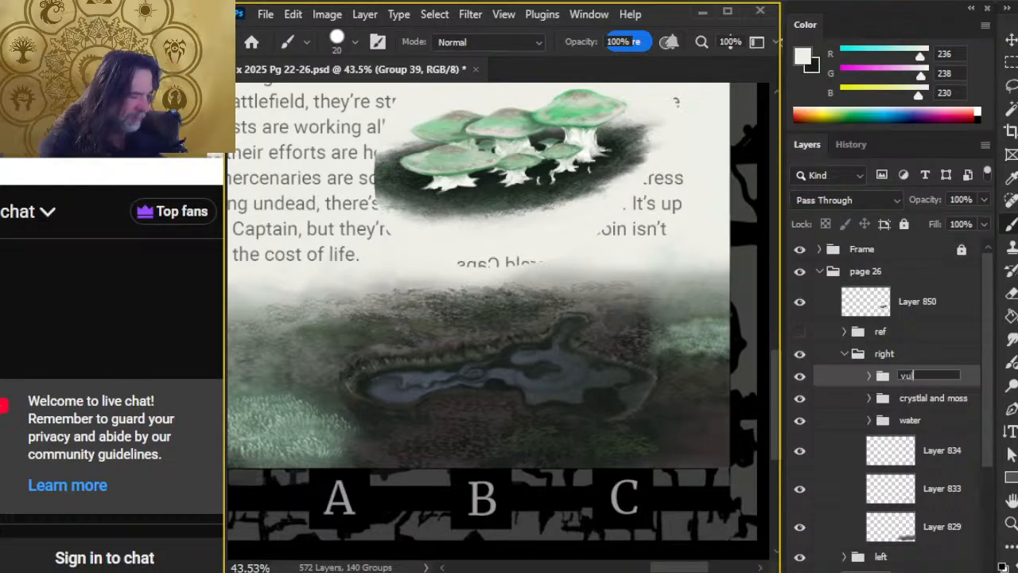
type("pina")
key("Return")
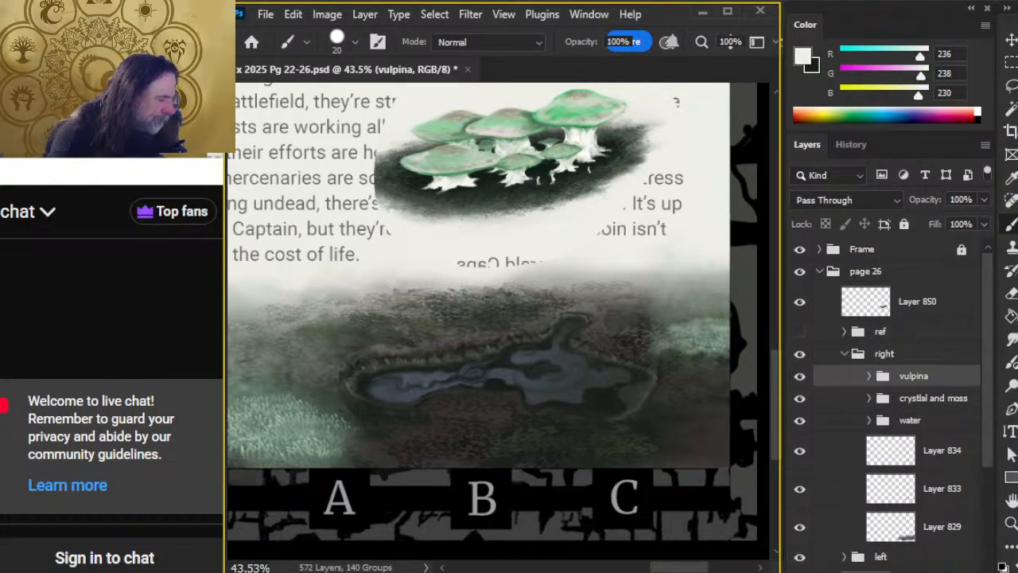
Add a new layer above the vulpina group and save the document
key("ctrl+shift+alt+n")
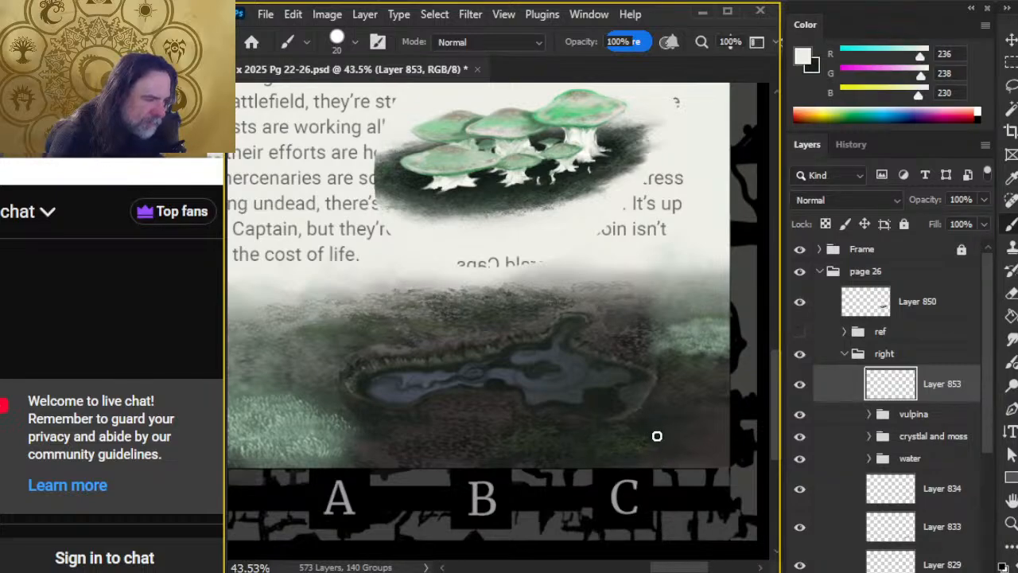
key("l")
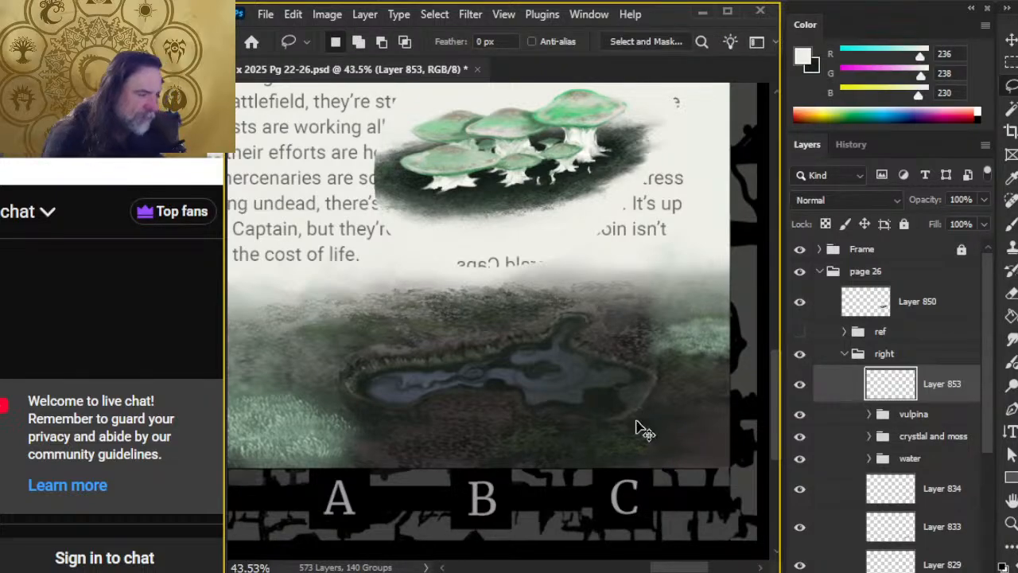
key("ctrl+s")
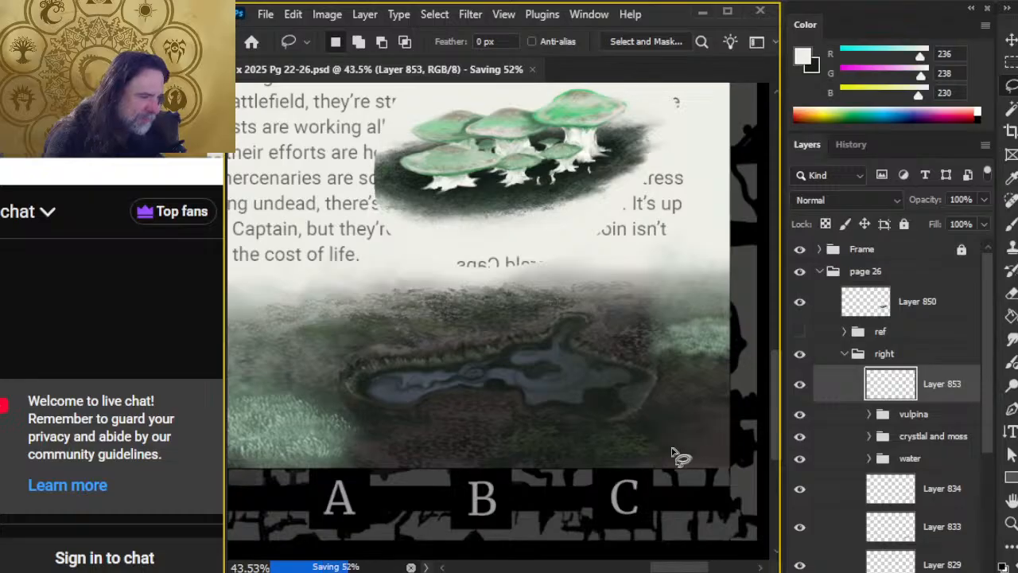
Paint an off-white mushroom stem in the marsh's lower-right area and trim its sides with a Hard Round eraser at 100% opacity
key("b")
left_click(662, 431)
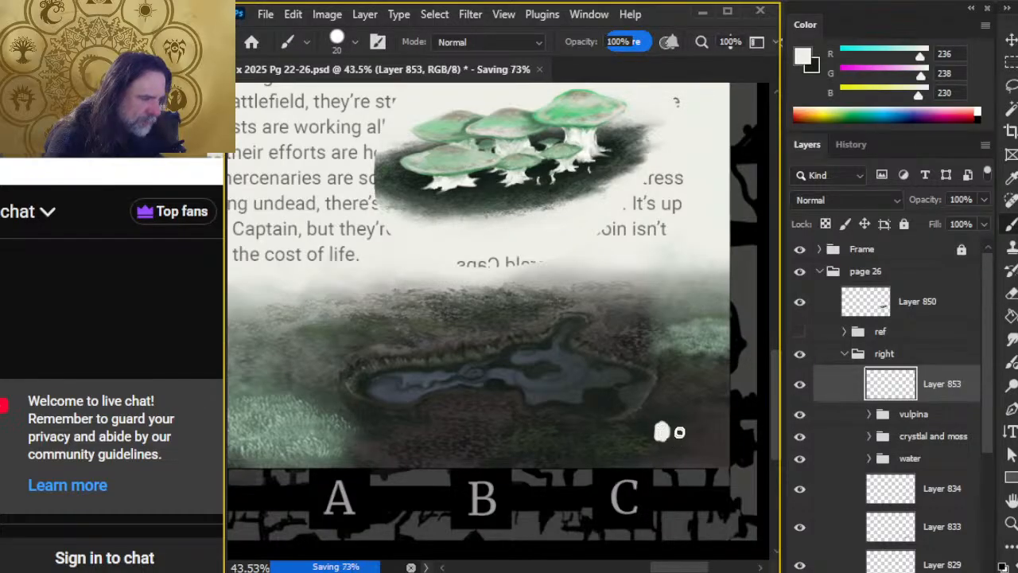
key("e")
right_click(685, 389)
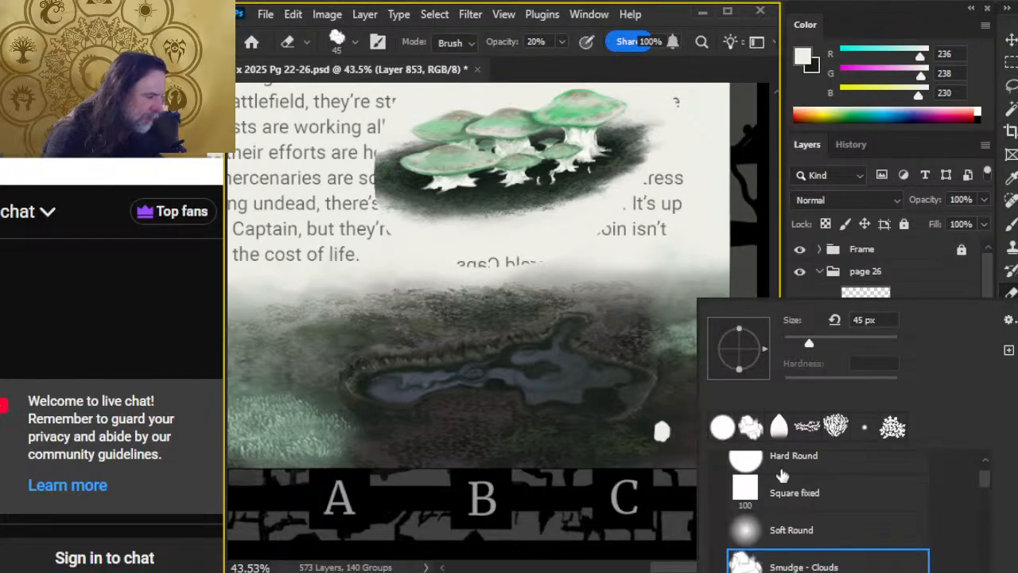
left_click(722, 427)
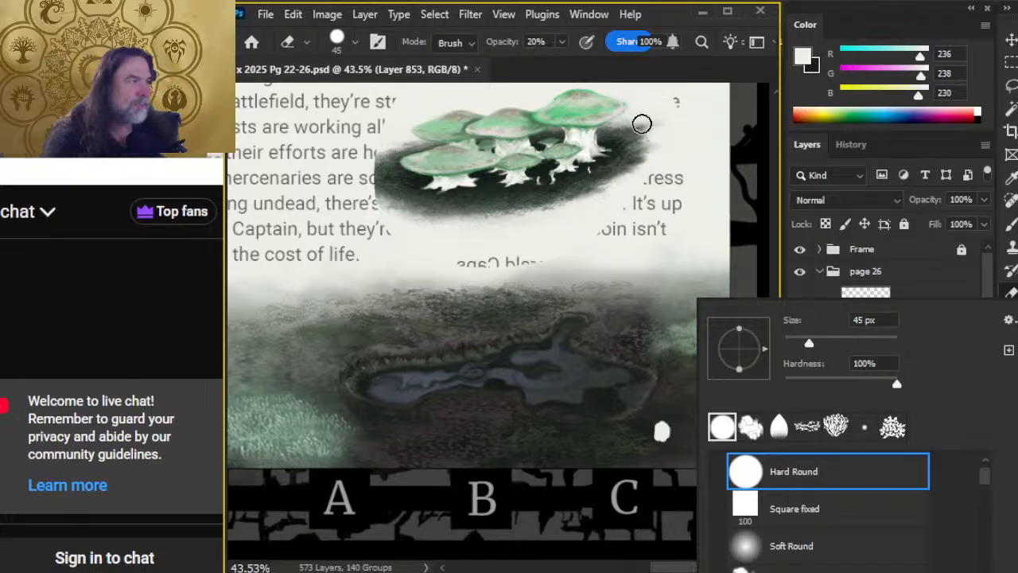
left_click(547, 422)
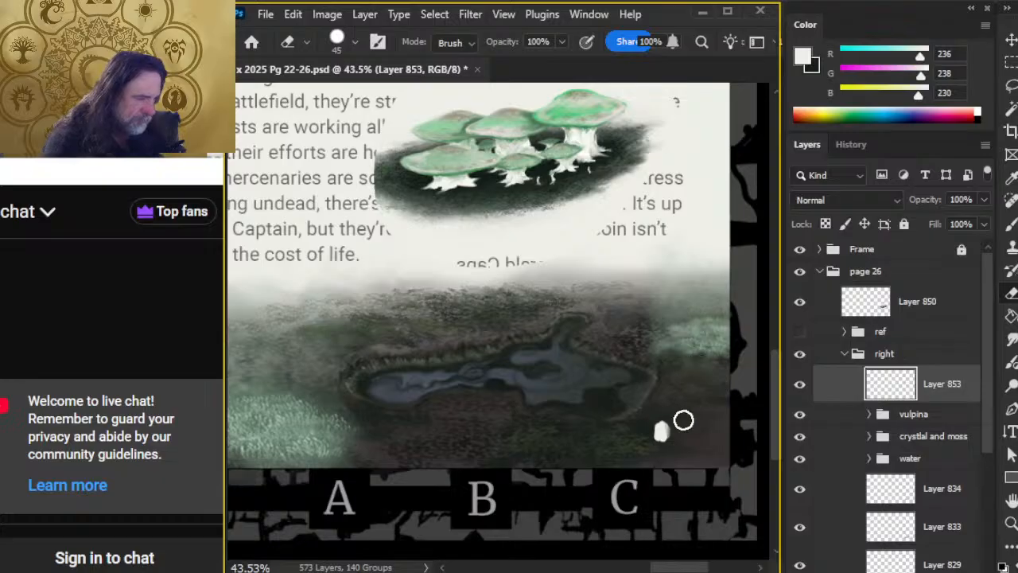
Paint two smaller off-white stems to the right of the first one and trim their edges with the Eraser
key("z")
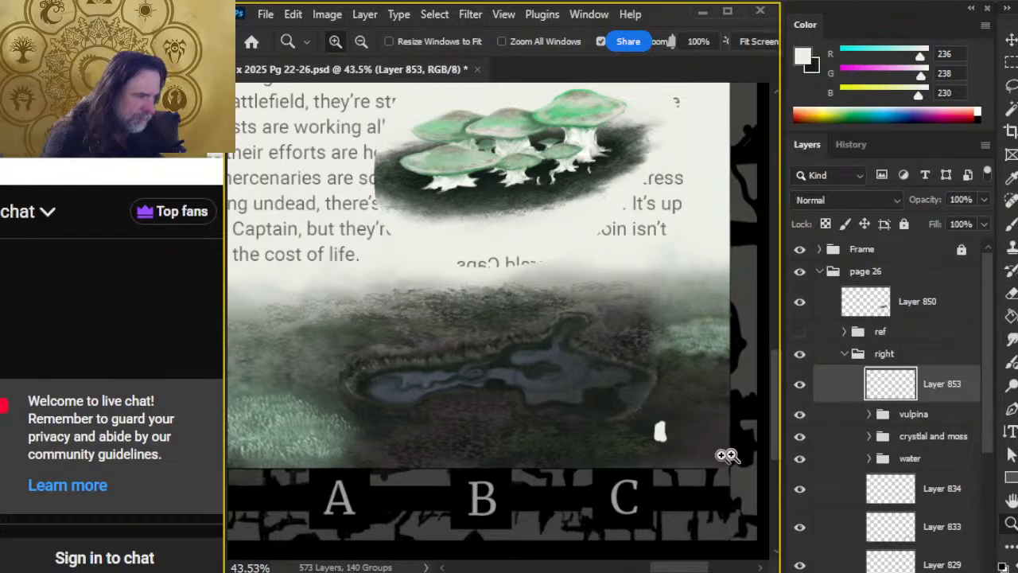
left_click_drag(696, 450, 728, 457)
key("b")
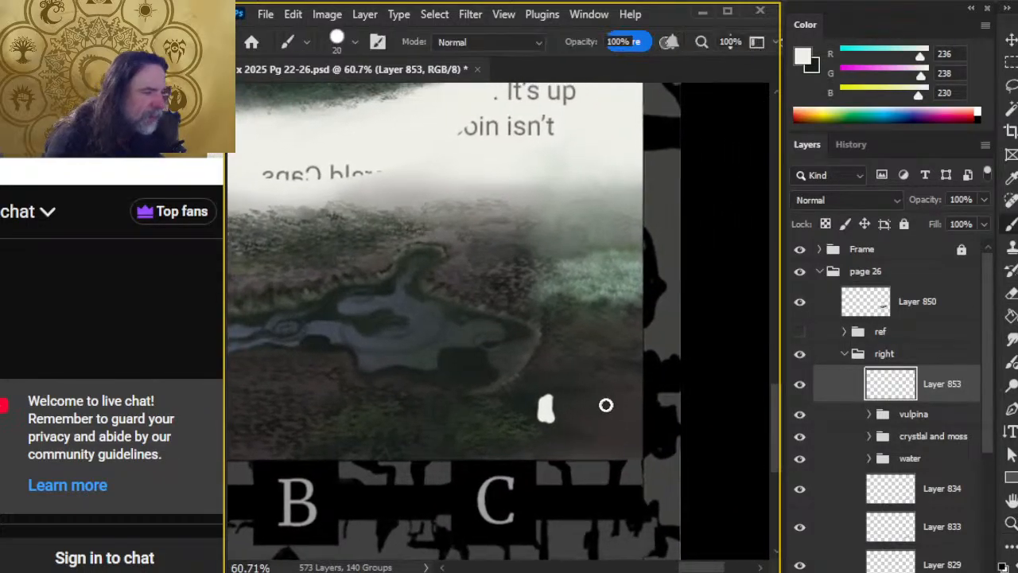
key("e")
mouse_move(587, 403)
left_mouse_down()
mouse_move(611, 430)
mouse_move(630, 390)
left_mouse_up()
key("ctrl+z")
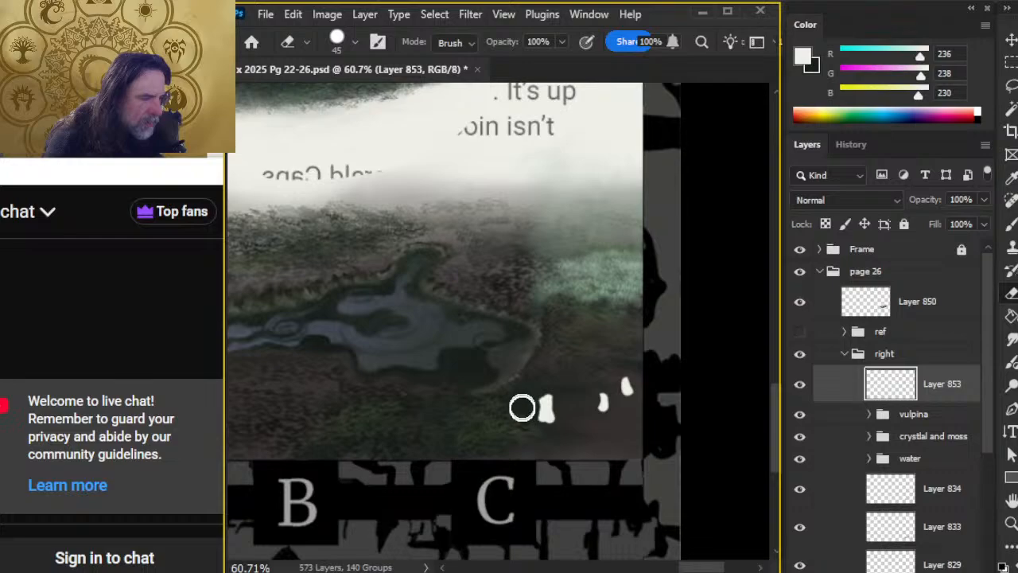
Smudge the base and top of the largest stem with the Smudge tool, reducing it to 9 px at 40% strength
key("r")
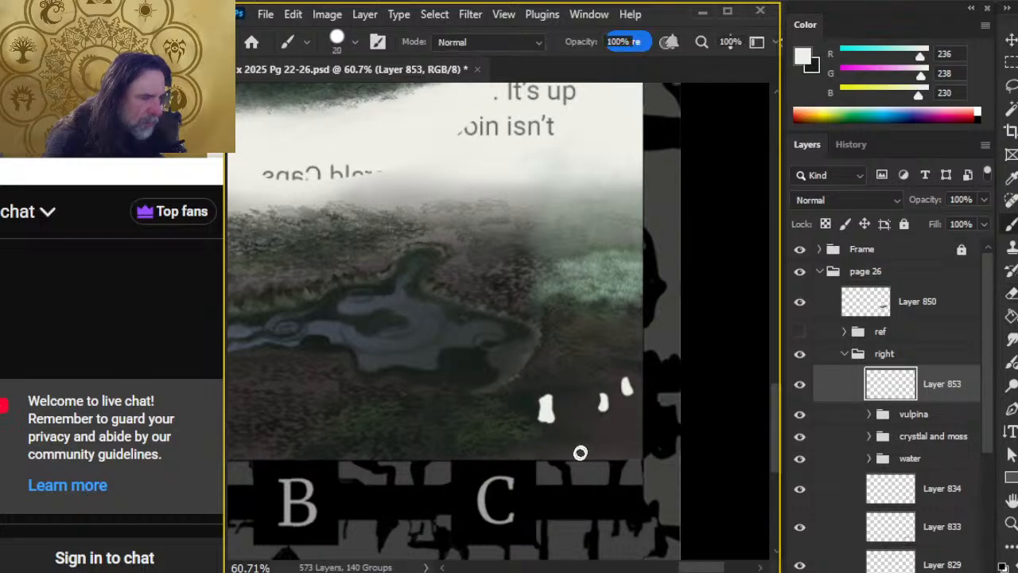
key("bracketleft")
key("bracketleft")
key("bracketleft")
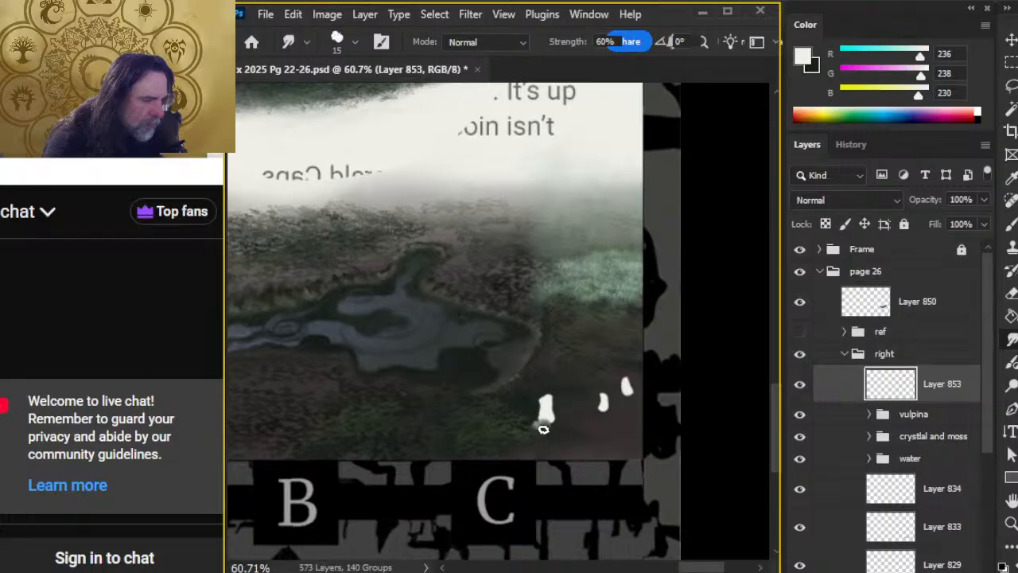
key("bracketleft")
key("bracketleft")
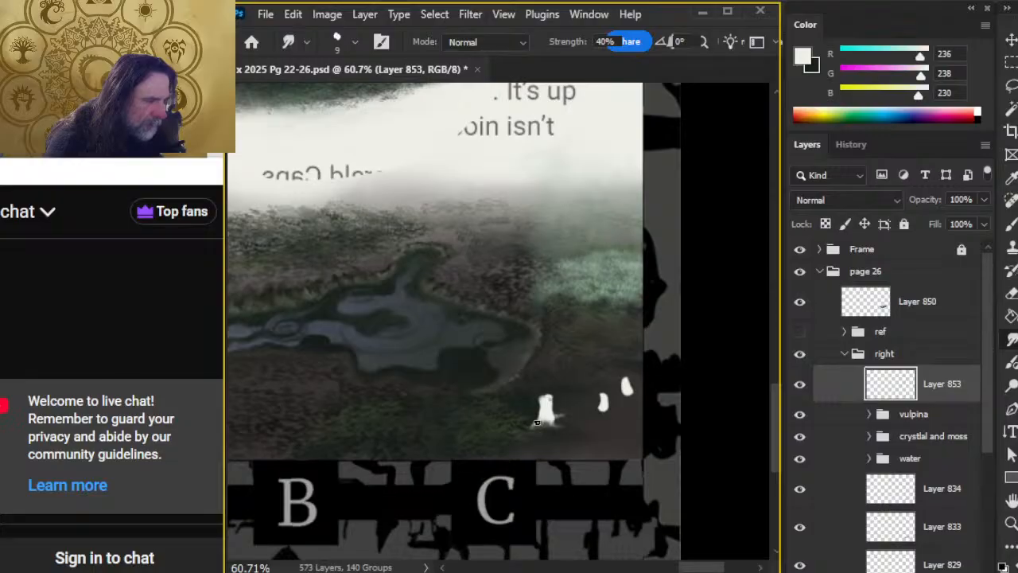
Pull the largest stem's base outward into pointed roots and soften its top with a 7 px Smudge brush
key("z")
scroll(547, 433, "down", 1)
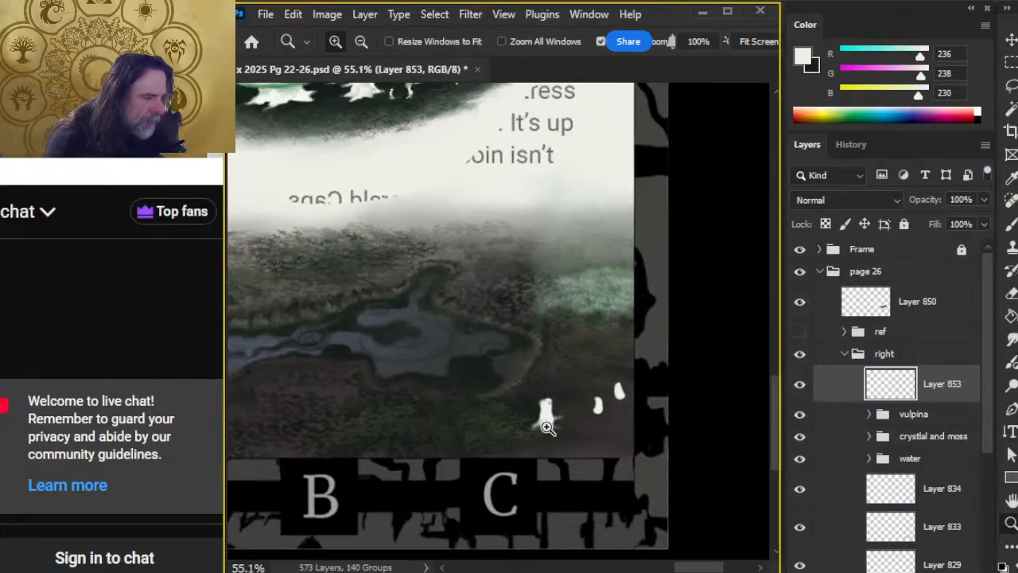
left_click_drag(547, 428, 647, 438)
key("r")
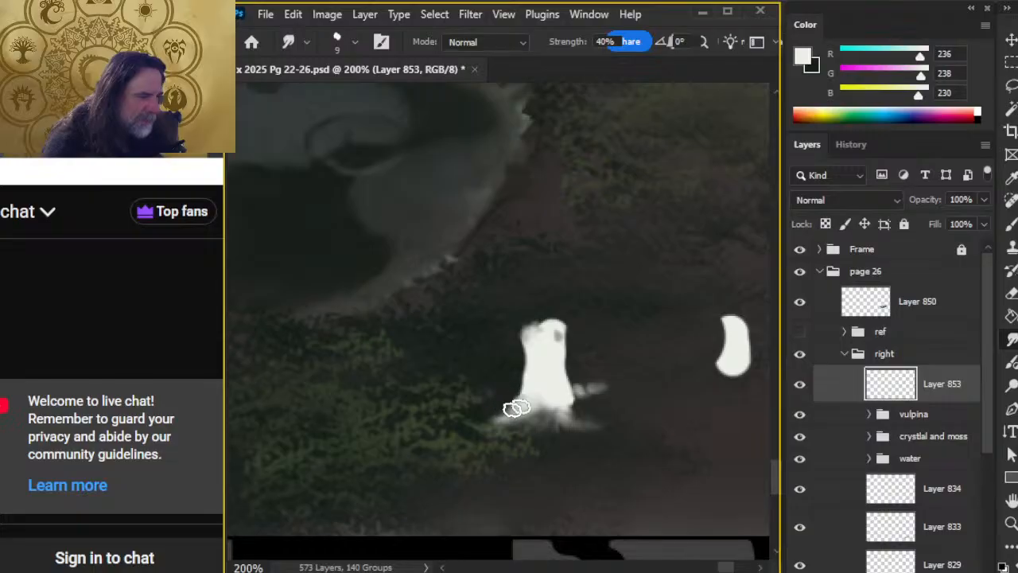
key("bracketleft")
key("bracketleft")
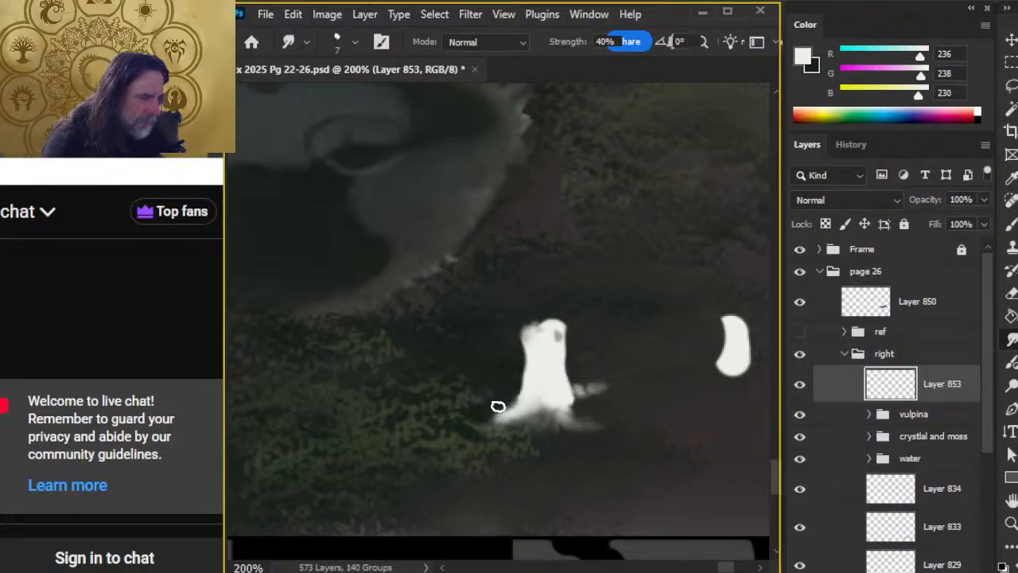
mouse_move(572, 386)
left_mouse_down()
mouse_move(586, 386)
mouse_move(586, 377)
mouse_move(563, 391)
left_mouse_up()
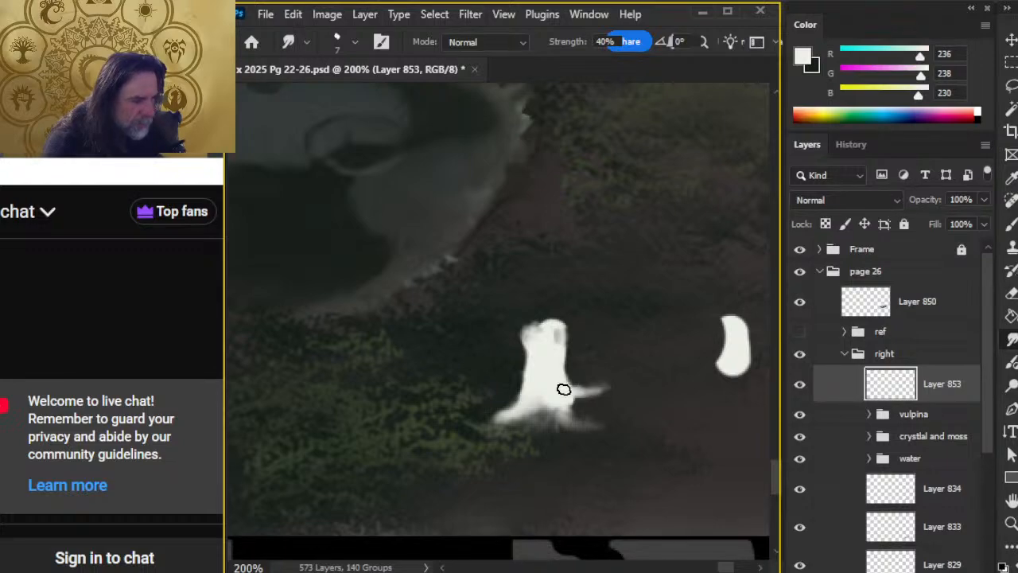
mouse_move(549, 337)
left_mouse_down()
mouse_move(559, 417)
mouse_move(552, 397)
mouse_move(593, 424)
left_mouse_up()
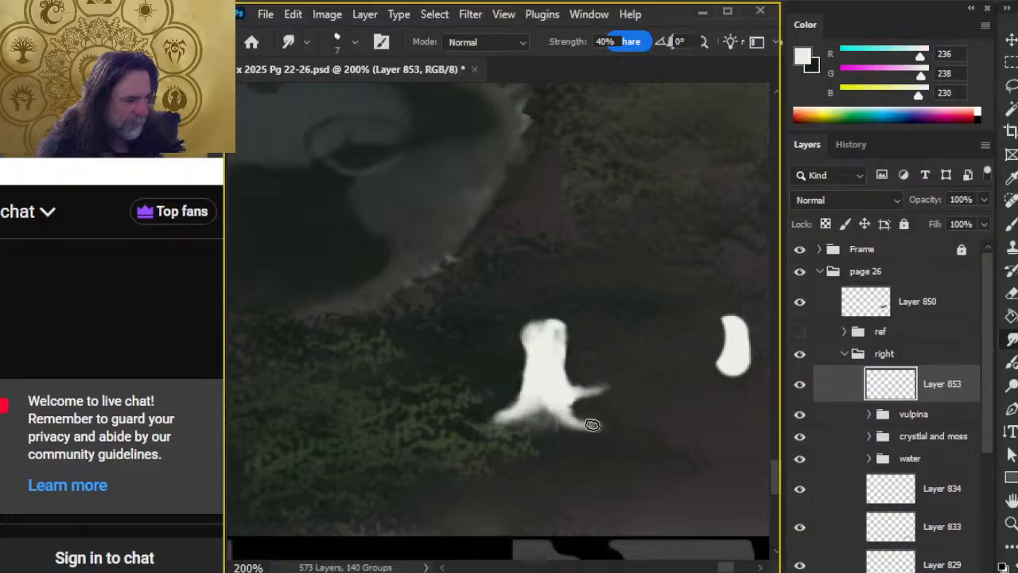
left_click_drag(499, 420, 513, 428)
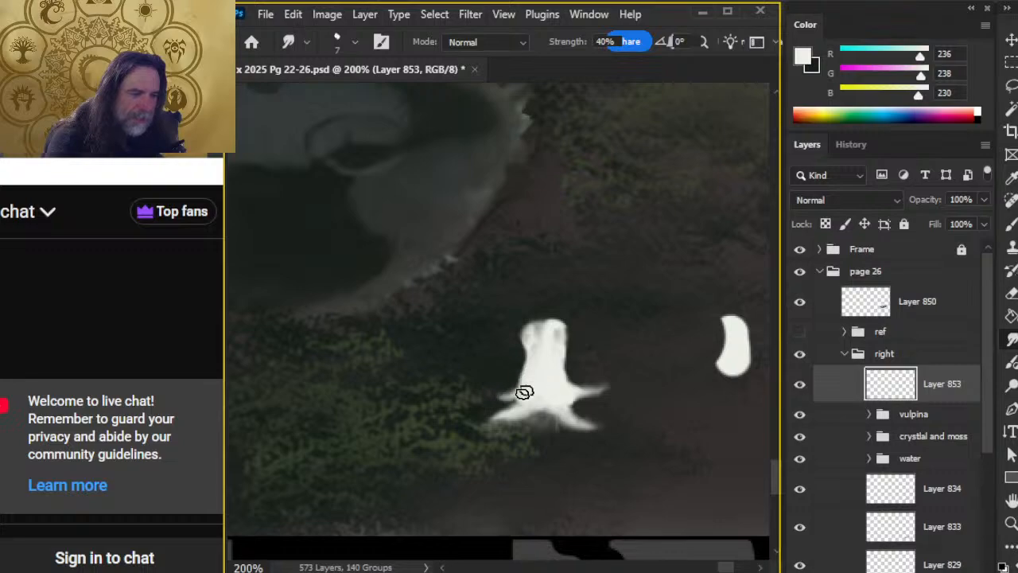
mouse_move(557, 344)
left_mouse_down()
mouse_move(568, 334)
mouse_move(562, 345)
mouse_move(573, 343)
mouse_move(571, 365)
mouse_move(559, 364)
mouse_move(557, 345)
mouse_move(570, 377)
left_mouse_up()
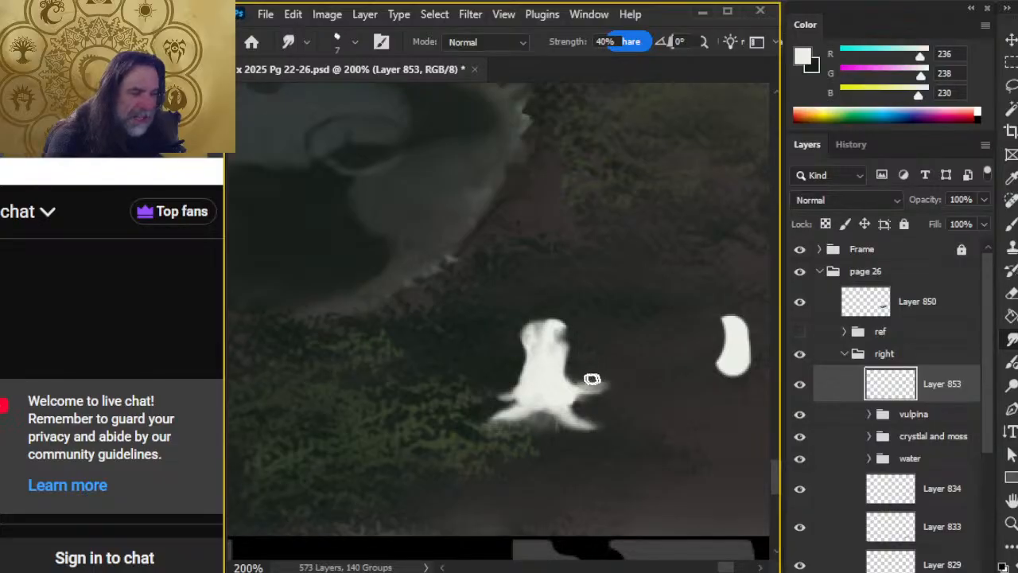
left_click_drag(602, 375, 611, 384)
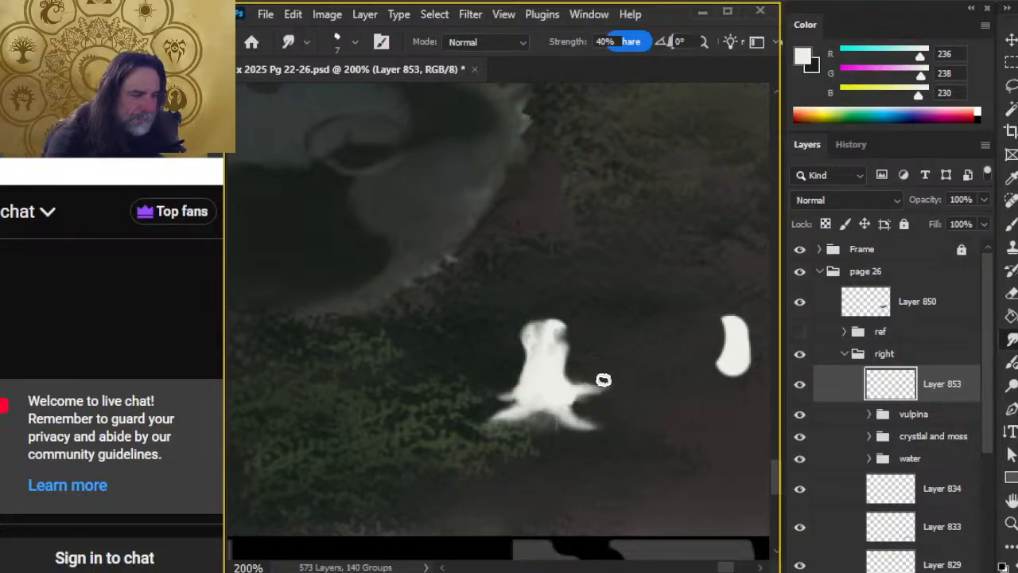
Smudge the base of the middle stem outward into small pointed roots on both sides and below
mouse_move(652, 456)
left_mouse_down()
mouse_move(470, 446)
mouse_move(477, 434)
left_mouse_up()
mouse_move(533, 362)
left_mouse_down()
mouse_move(552, 348)
mouse_move(534, 361)
mouse_move(547, 358)
mouse_move(530, 339)
mouse_move(560, 361)
mouse_move(532, 368)
mouse_move(544, 350)
mouse_move(532, 356)
mouse_move(543, 347)
mouse_move(529, 344)
mouse_move(540, 359)
mouse_move(525, 369)
mouse_move(527, 360)
mouse_move(555, 363)
mouse_move(570, 343)
mouse_move(589, 364)
mouse_move(579, 361)
mouse_move(595, 356)
mouse_move(566, 343)
left_mouse_up()
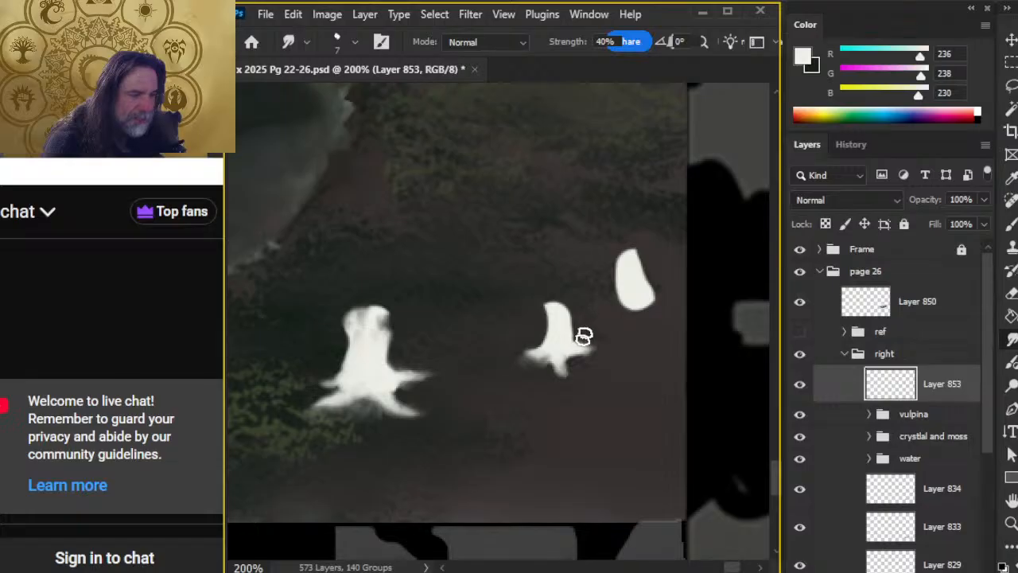
left_click_drag(581, 341, 596, 350)
mouse_move(577, 389)
left_mouse_down()
mouse_move(561, 361)
mouse_move(545, 378)
mouse_move(533, 368)
mouse_move(547, 368)
mouse_move(532, 367)
mouse_move(557, 328)
mouse_move(525, 361)
left_mouse_up()
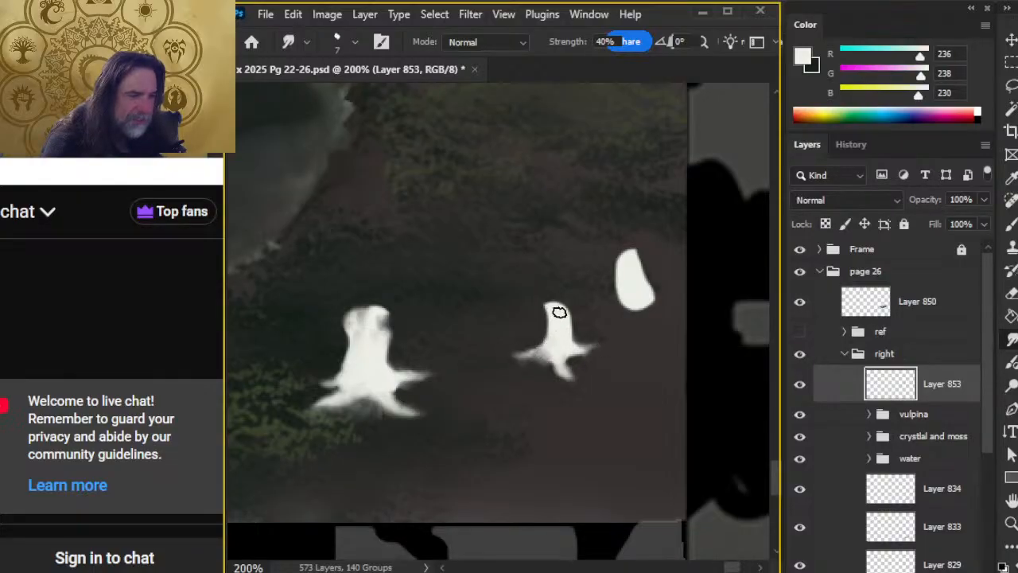
Smudge roots out of the far-right stem's base, and refine the largest stem's left roots with a 5 px Smudge brush
mouse_move(632, 299)
left_mouse_down()
mouse_move(608, 310)
mouse_move(621, 286)
mouse_move(611, 299)
mouse_move(604, 292)
mouse_move(634, 302)
mouse_move(626, 310)
mouse_move(600, 296)
mouse_move(632, 284)
mouse_move(624, 298)
mouse_move(637, 316)
mouse_move(621, 301)
mouse_move(635, 325)
mouse_move(629, 301)
mouse_move(633, 317)
mouse_move(608, 303)
left_mouse_up()
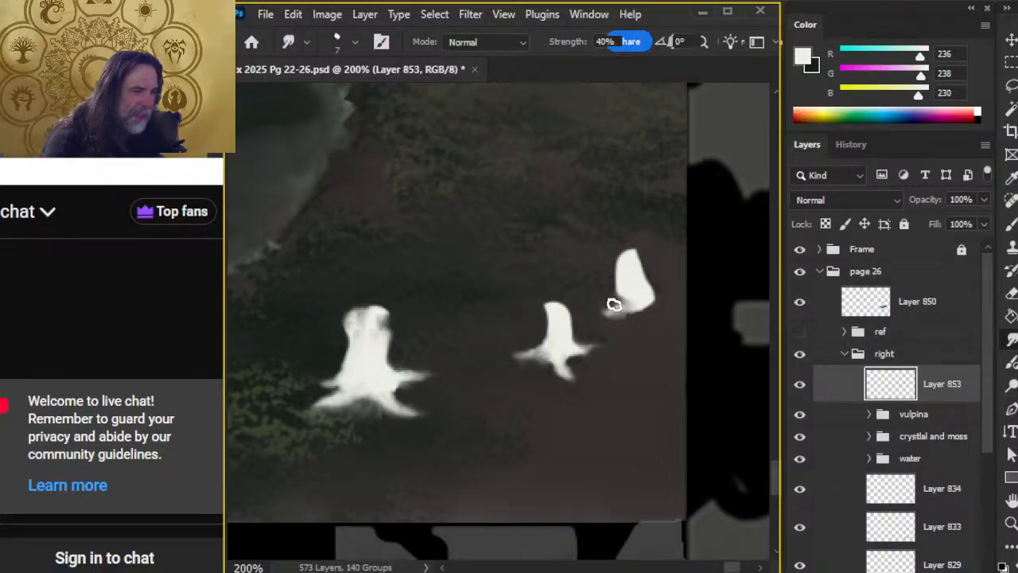
left_click_drag(619, 313, 610, 303)
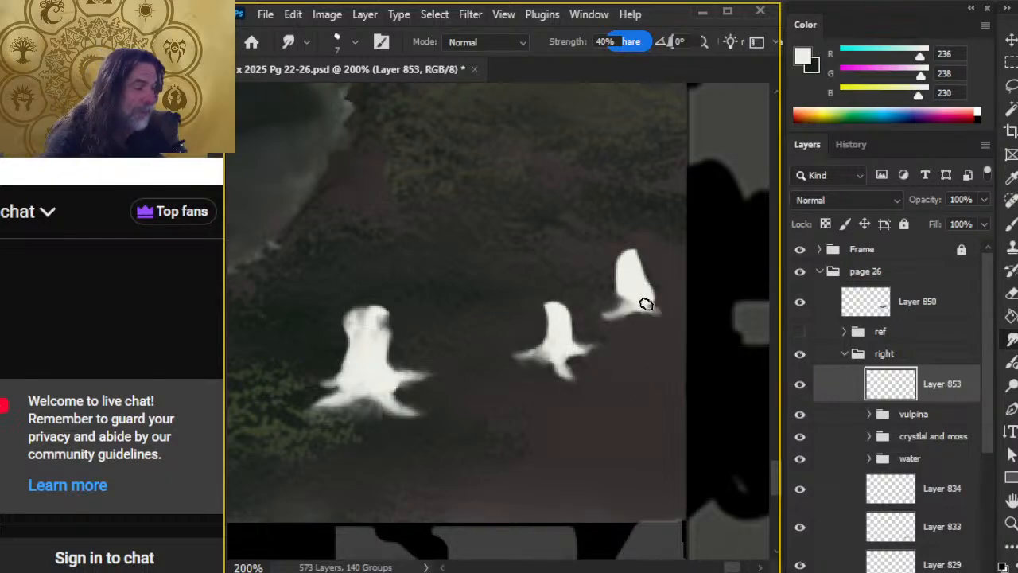
mouse_move(653, 307)
left_mouse_down()
mouse_move(670, 275)
mouse_move(652, 287)
mouse_move(655, 277)
mouse_move(666, 284)
mouse_move(657, 273)
mouse_move(675, 286)
mouse_move(637, 283)
mouse_move(666, 285)
mouse_move(656, 276)
mouse_move(667, 285)
mouse_move(616, 295)
left_mouse_up()
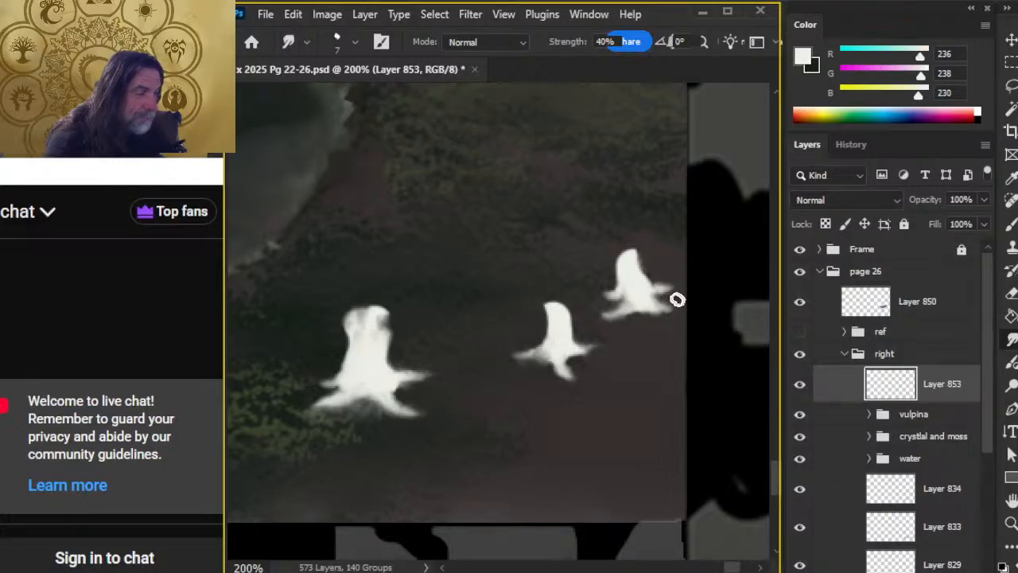
left_click_drag(662, 309, 686, 308)
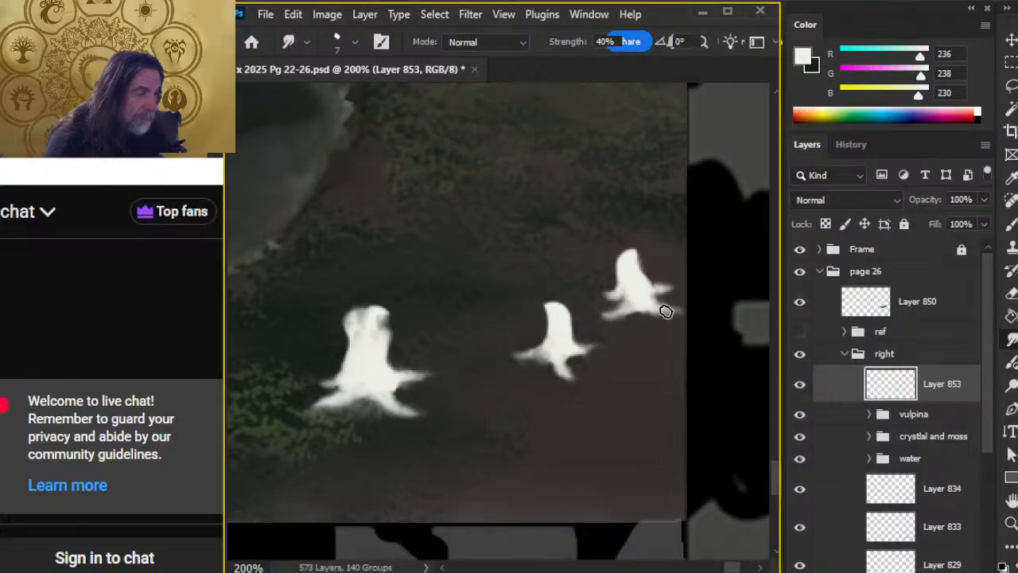
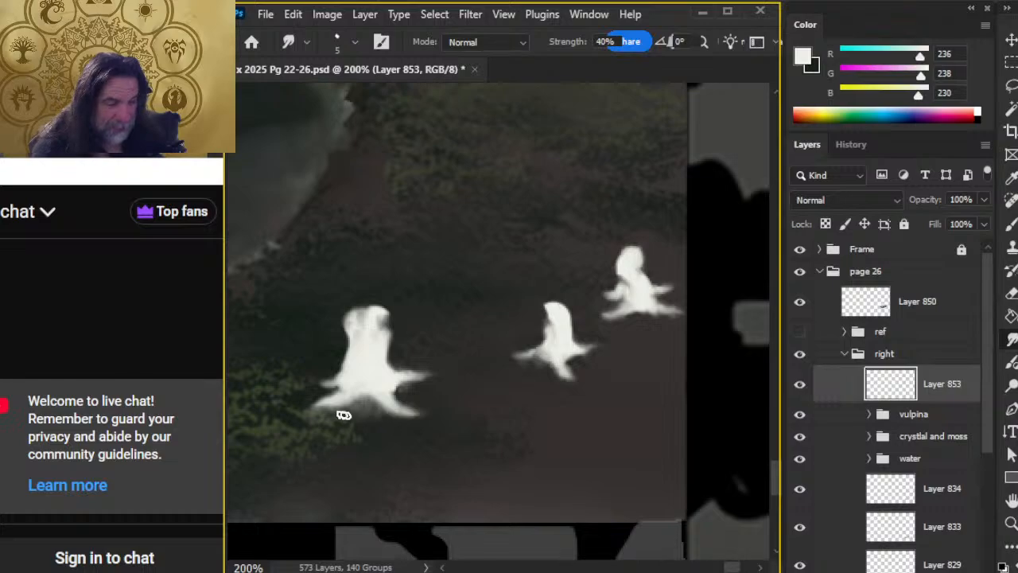
left_click_drag(323, 403, 305, 408)
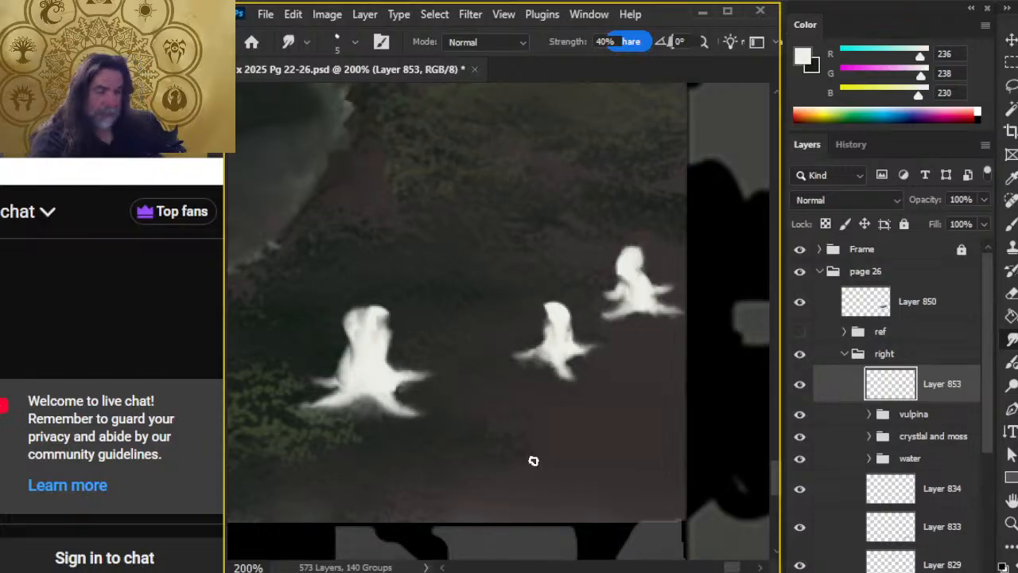
Sample a light warm grey (205, 205, 194) from the mushroom reference as the Brush color
key("z")
left_click_drag(566, 425, 498, 432)
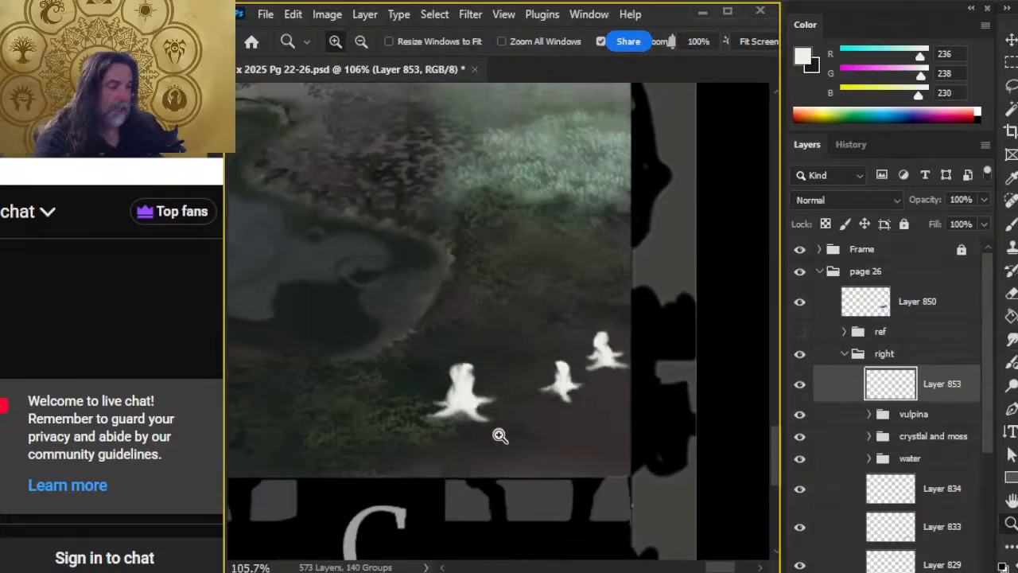
left_click_drag(475, 289, 603, 524)
scroll(604, 523, "up", 8)
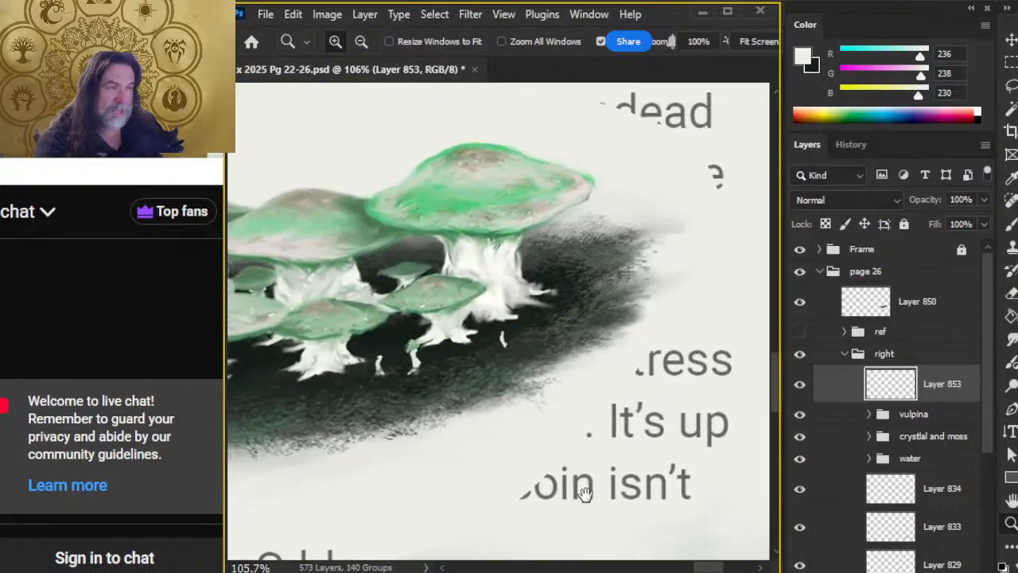
left_click(340, 249)
left_click(340, 249)
key("b")
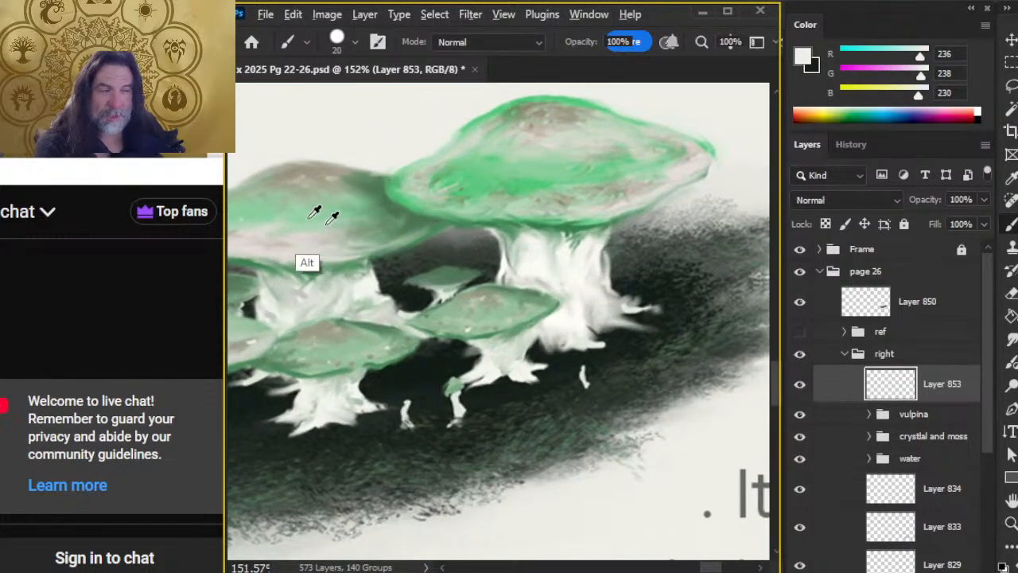
left_click(332, 224, "alt")
Add a new layer above Layer 853, which holds the painted mushroom stems
key("z")
left_click_drag(609, 433, 543, 427)
left_click_drag(641, 487, 473, 215)
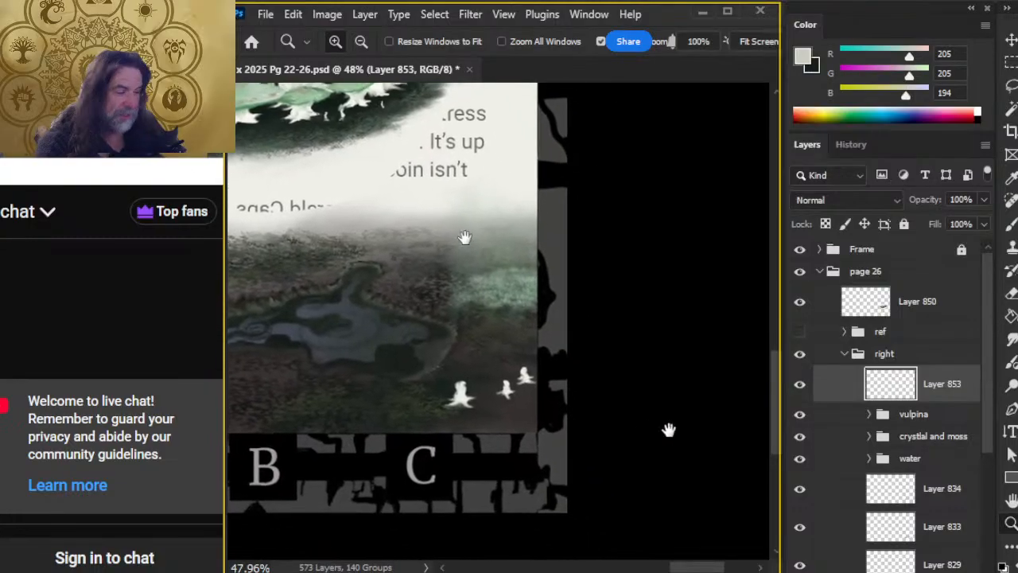
key("ctrl+shift+alt+n")
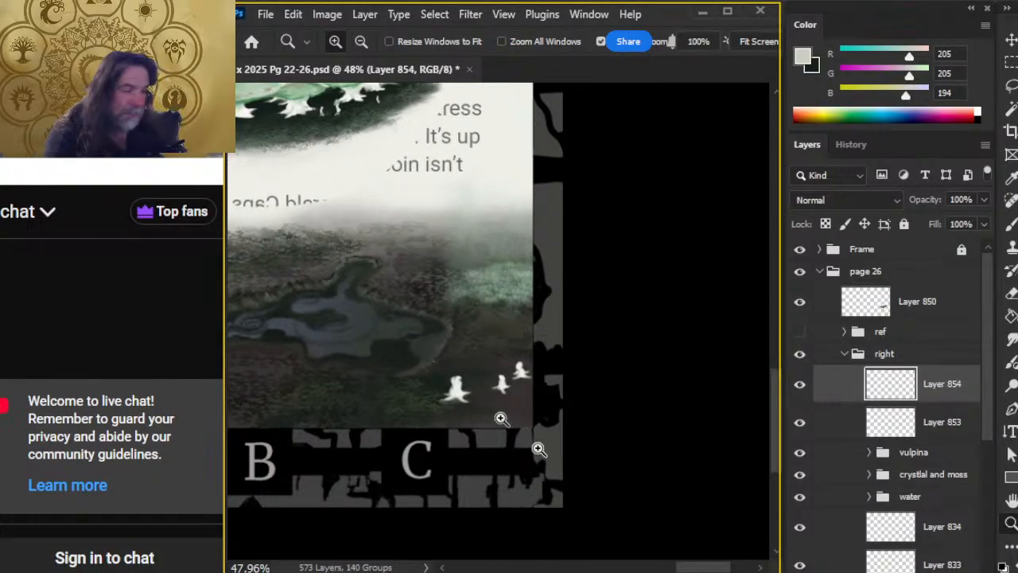
left_click_drag(459, 388, 512, 400)
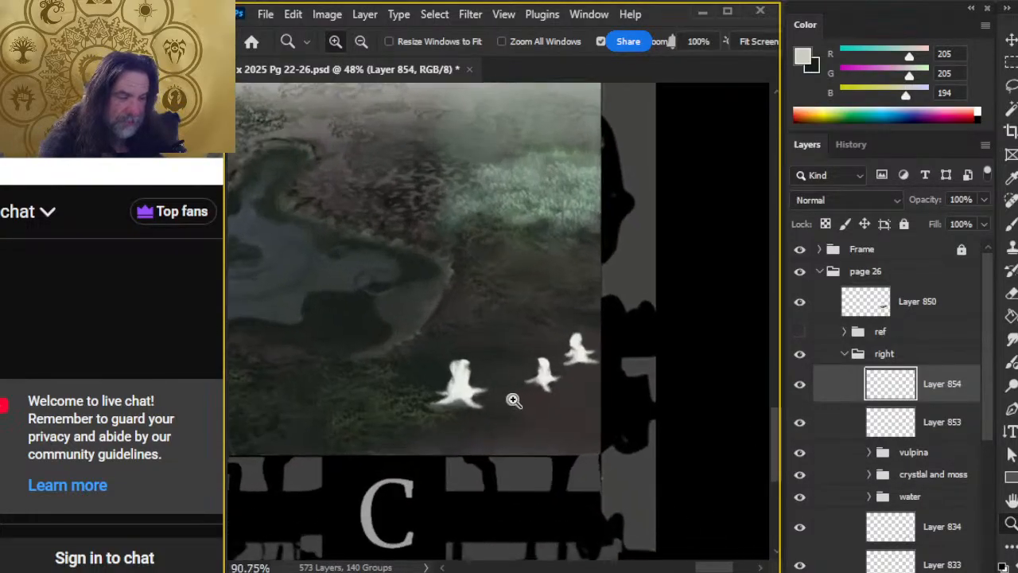
Reduce the Brush size to 8 px, switch to the Lasso tool, and save the document
key("b")
key("bracketleft")
key("bracketleft")
key("bracketleft")
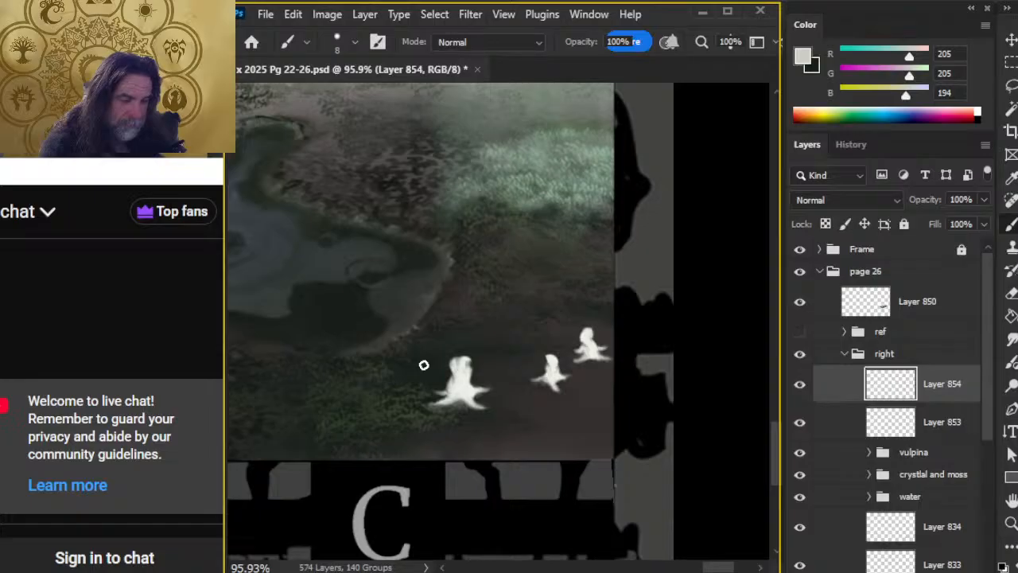
key("l")
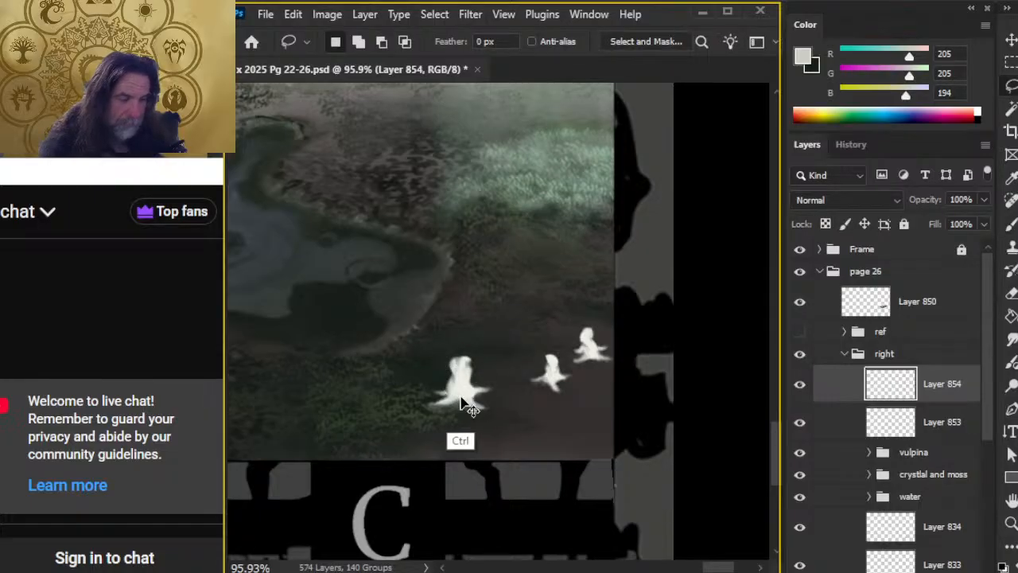
key("ctrl+s")
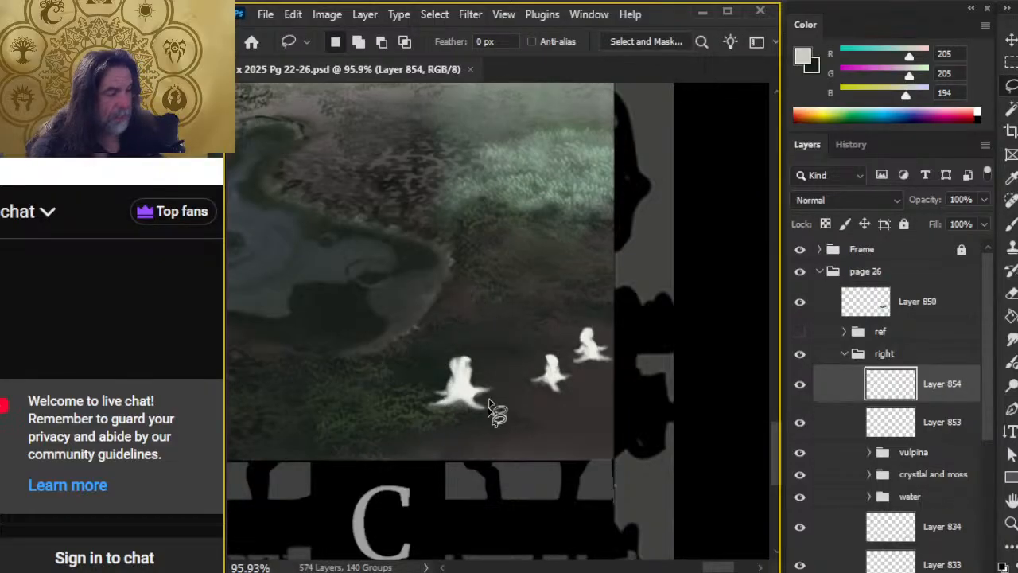
scroll(586, 375, "down", 4)
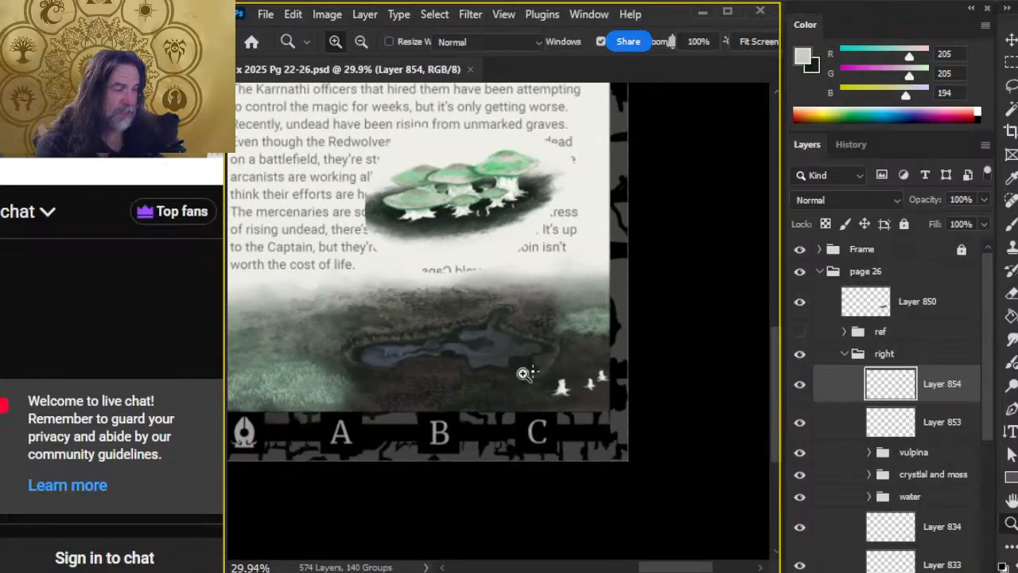
left_click_drag(586, 366, 564, 422)
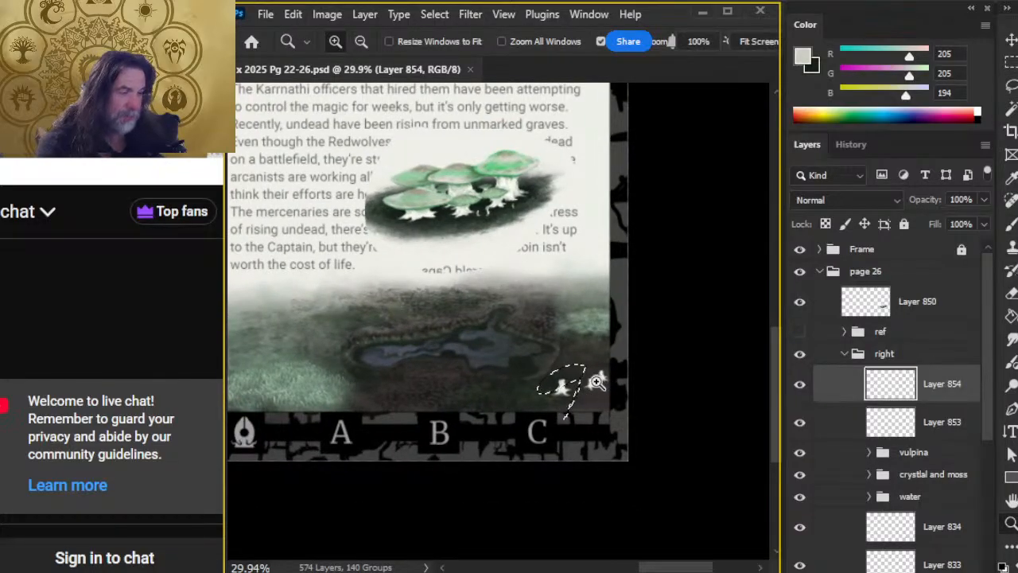
scroll(636, 388, "up", 4)
key("ctrl+d")
Paint the curved lower rim of a cap across the largest stem with the 8 px Brush, and trim its left underside with a 45 px Eraser
scroll(488, 402, "up", 2)
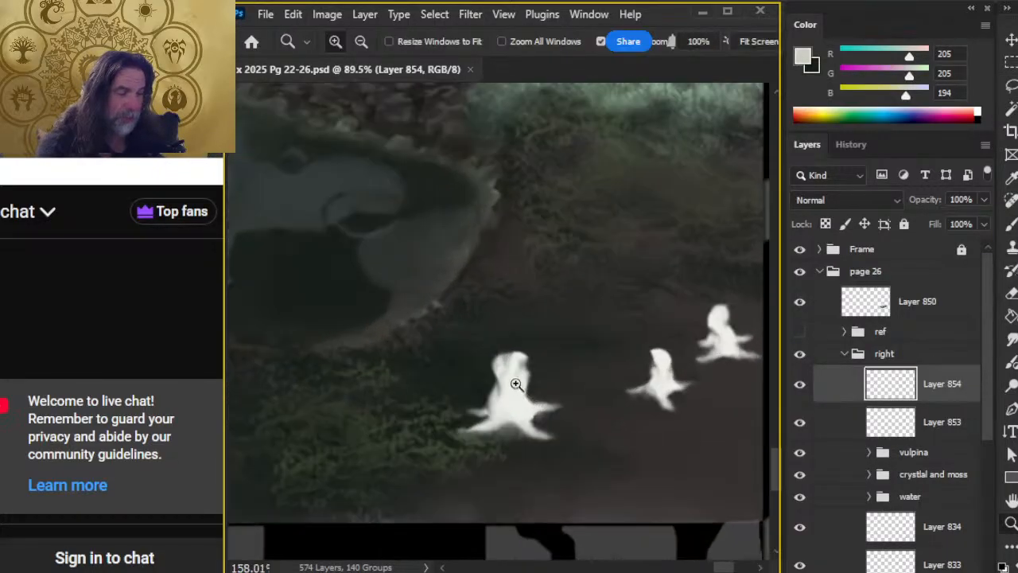
key("b")
mouse_move(483, 373)
left_mouse_down()
mouse_move(454, 367)
mouse_move(506, 366)
mouse_move(439, 363)
mouse_move(508, 366)
mouse_move(557, 345)
mouse_move(512, 359)
left_mouse_up()
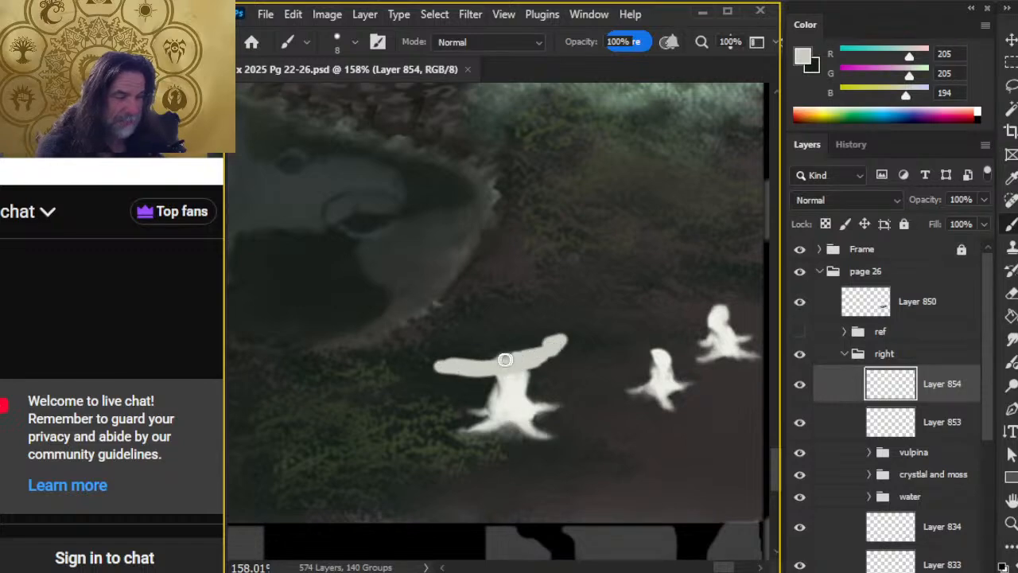
key("e")
left_click_drag(405, 382, 455, 400)
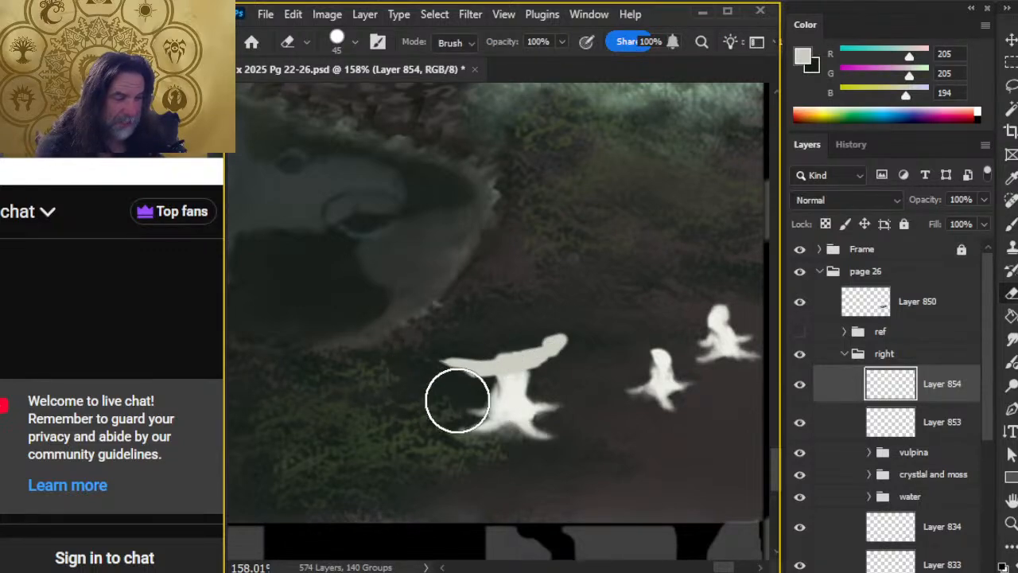
Fill in the largest mushroom's domed cap with a 6 px Brush, and refine its upper edge and right tip using the Brush and a 35 px Eraser
key("b")
mouse_move(463, 352)
left_mouse_down()
mouse_move(518, 329)
mouse_move(560, 338)
mouse_move(468, 353)
mouse_move(482, 356)
left_mouse_up()
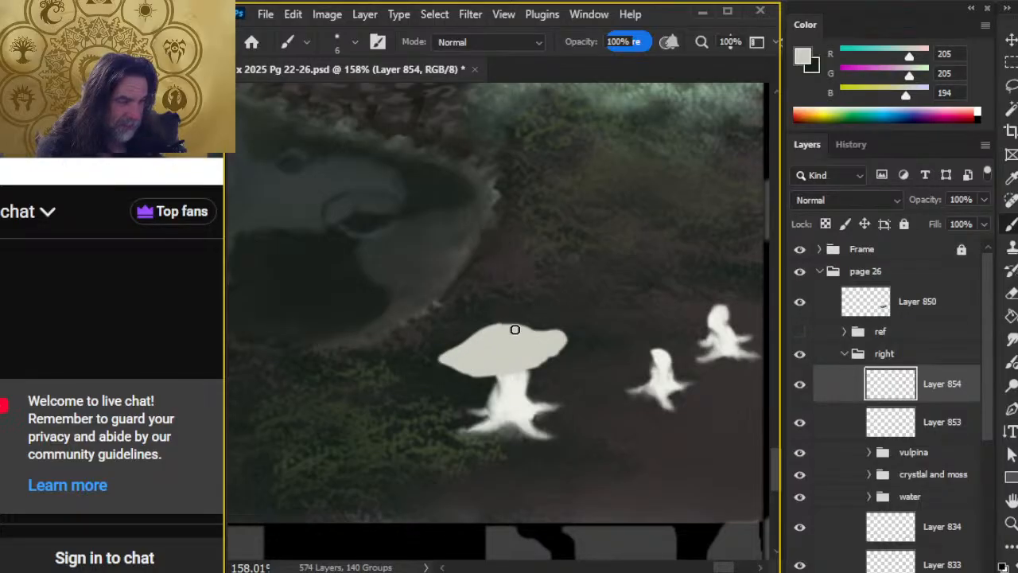
left_click_drag(515, 335, 531, 332)
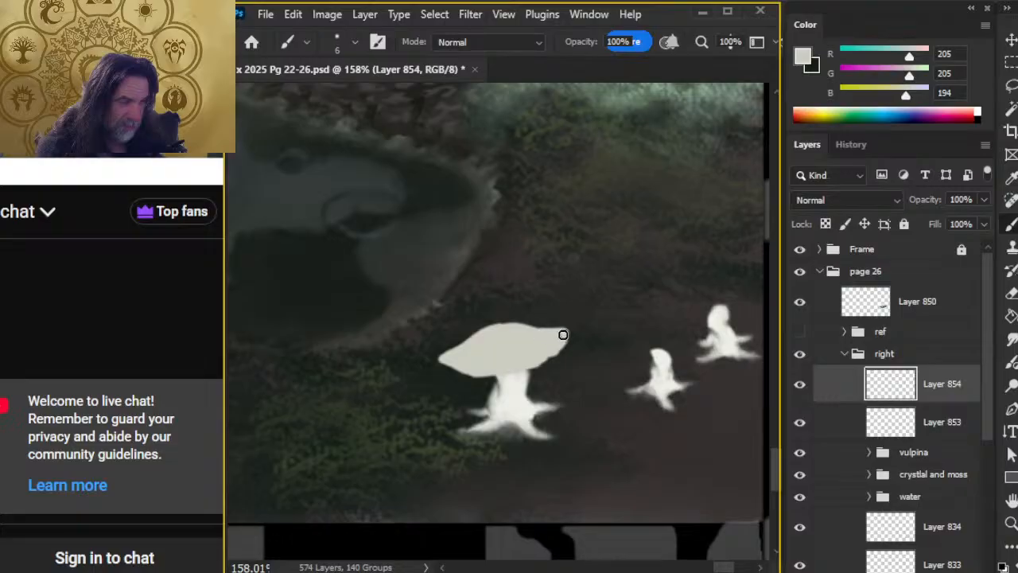
key("e")
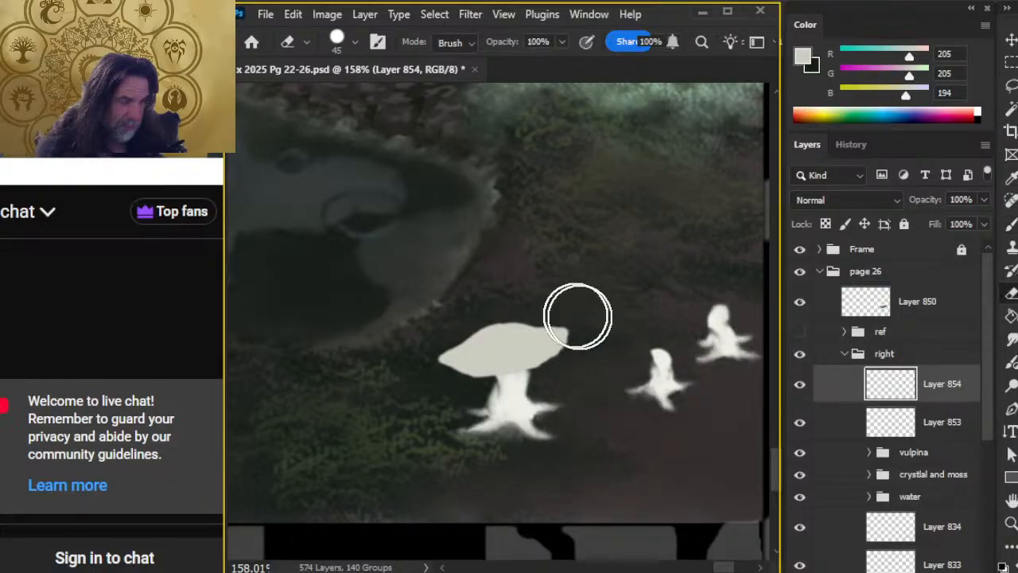
key("bracketleft")
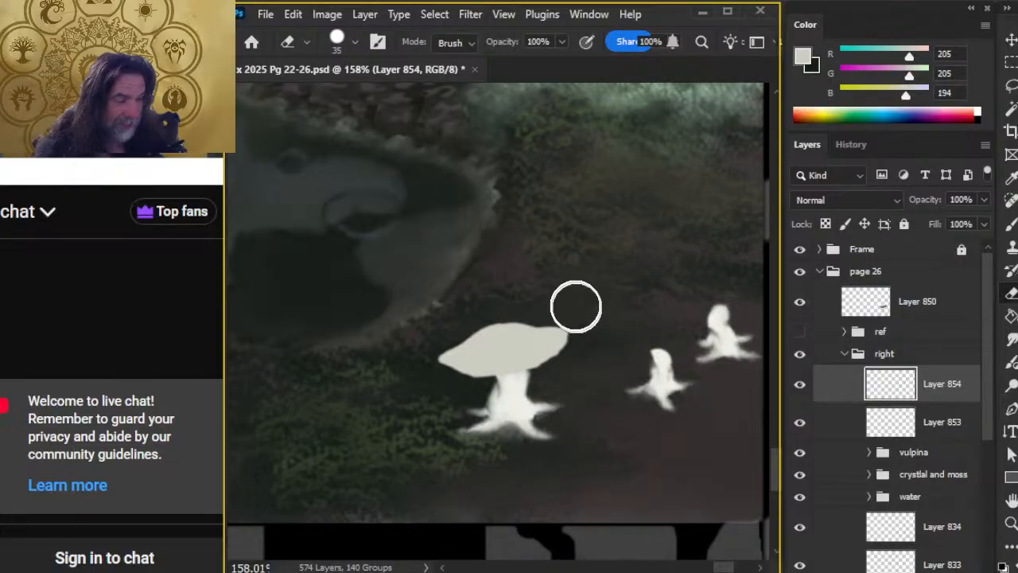
key("b")
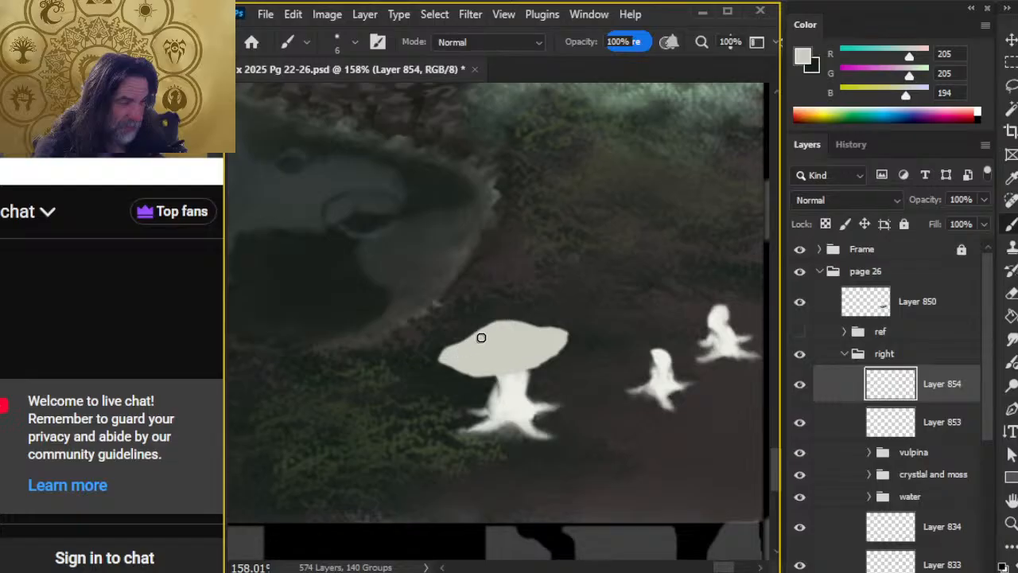
Paint pale grey caps over the two small mushroom stems with the size 6 brush and clean up their edges
scroll(477, 459, "right", 5)
mouse_move(510, 325)
left_mouse_down()
mouse_move(538, 334)
mouse_move(515, 334)
mouse_move(547, 321)
left_mouse_up()
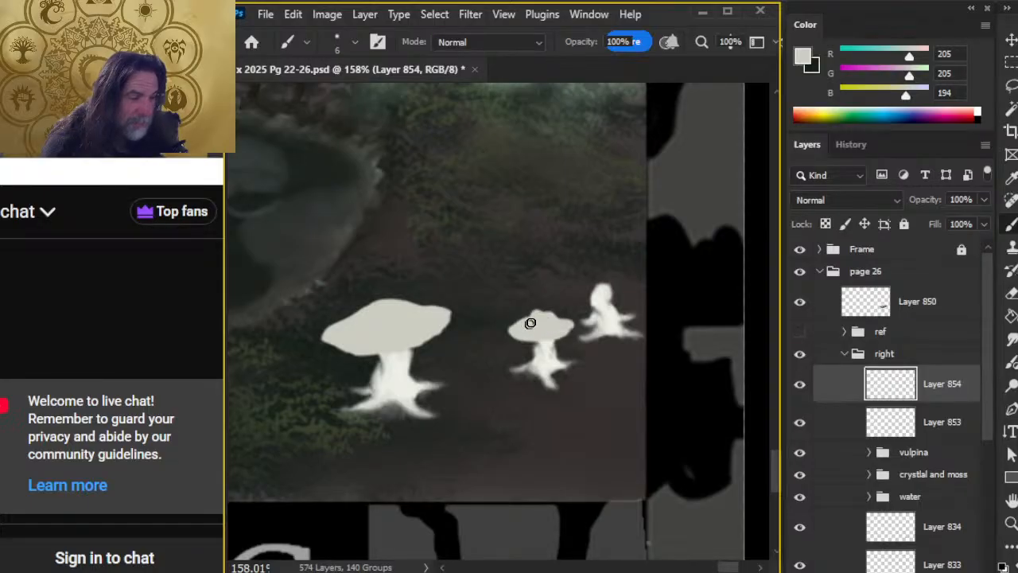
key("e")
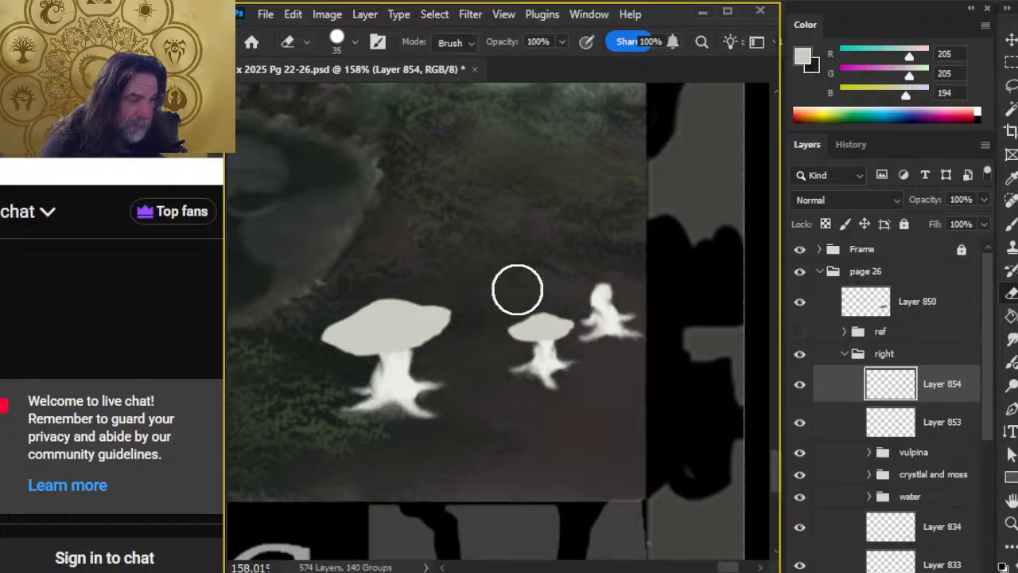
key("b")
left_click_drag(587, 294, 601, 300)
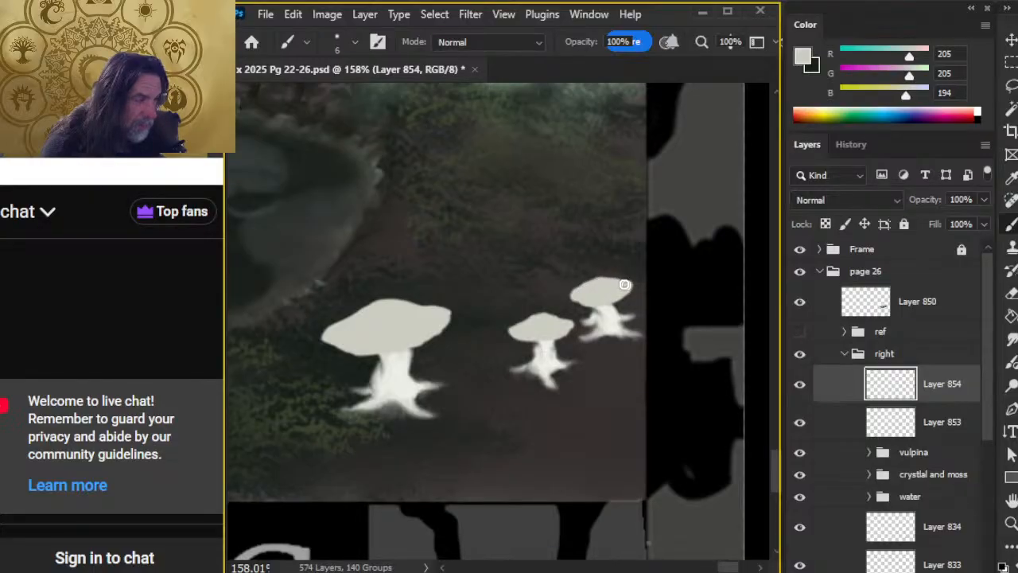
key("e")
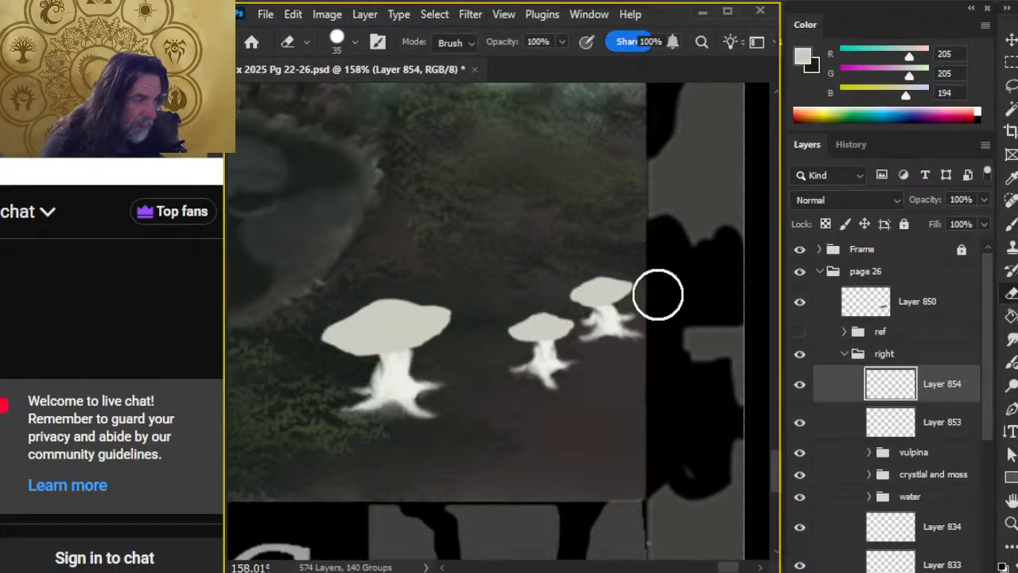
key("b")
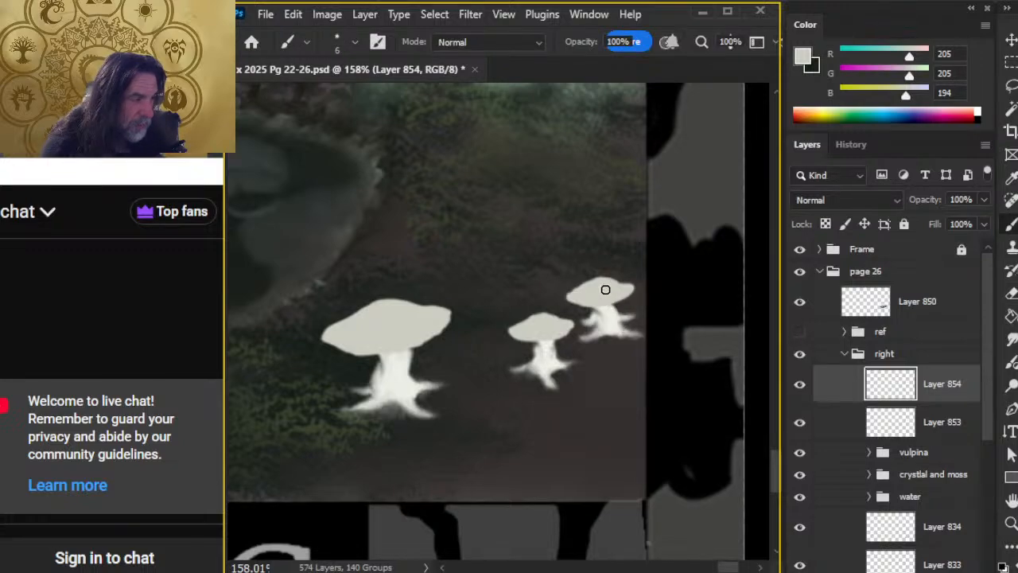
key("e")
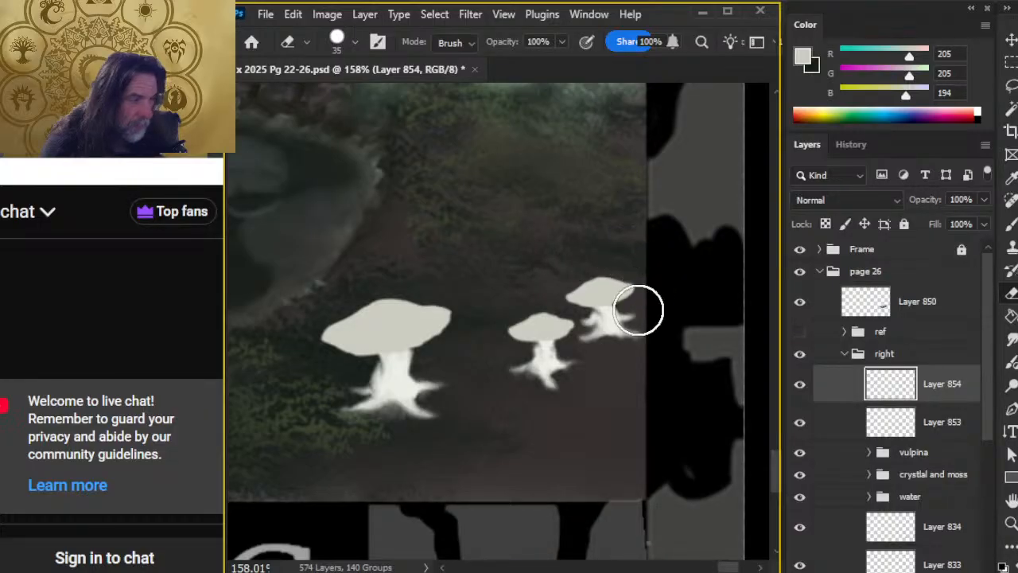
Merge the mushroom cap layer down into the stem layer below it
key("z")
left_click_drag(580, 441, 486, 438)
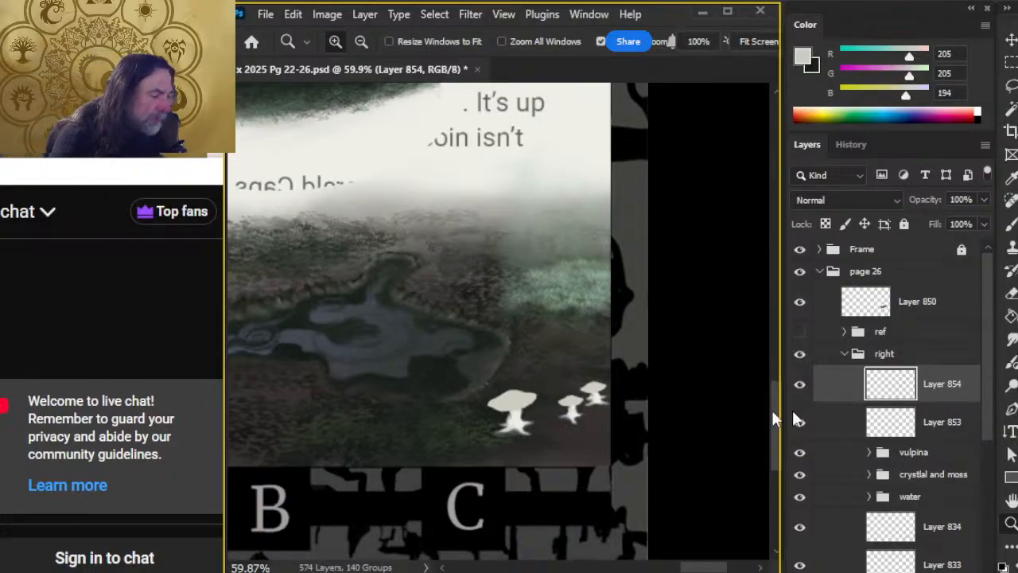
right_click(825, 388)
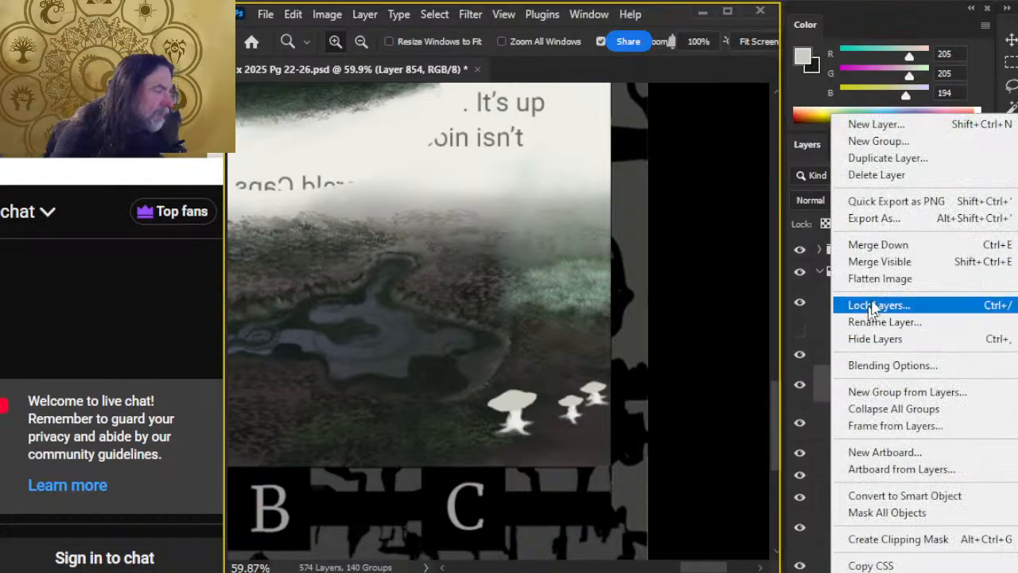
left_click(879, 244)
Lasso the large mushroom and move it up beside the small ones, and lasso the two small mushrooms and shift them slightly down
key("l")
mouse_move(521, 369)
left_mouse_down()
mouse_move(488, 464)
mouse_move(549, 426)
mouse_move(547, 372)
left_mouse_up()
key("v")
left_click_drag(538, 443, 558, 440)
key("l")
mouse_move(589, 367)
left_mouse_down()
mouse_move(554, 405)
mouse_move(556, 425)
mouse_move(591, 438)
mouse_move(617, 382)
mouse_move(586, 434)
left_mouse_up()
key("v")
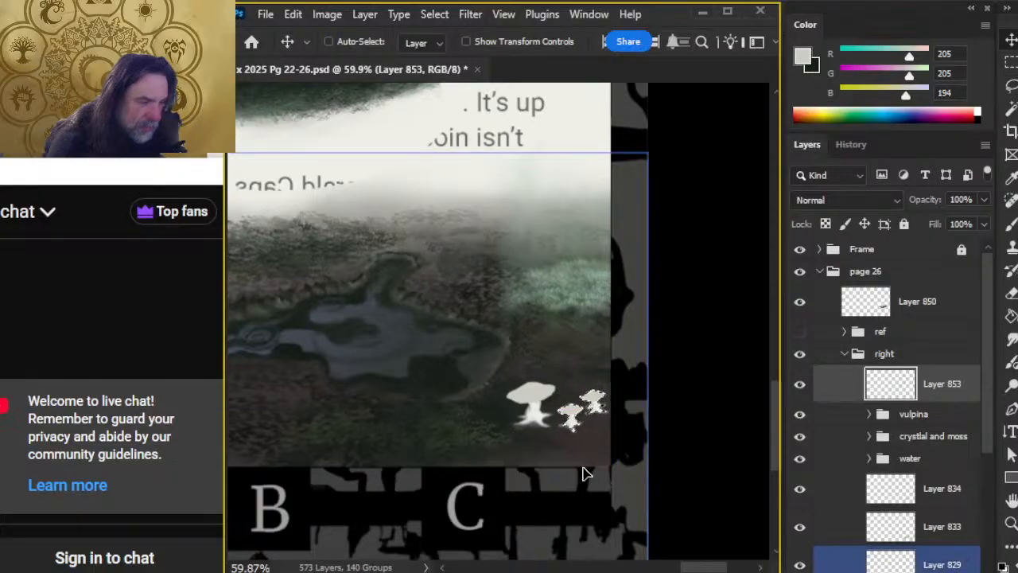
key("l")
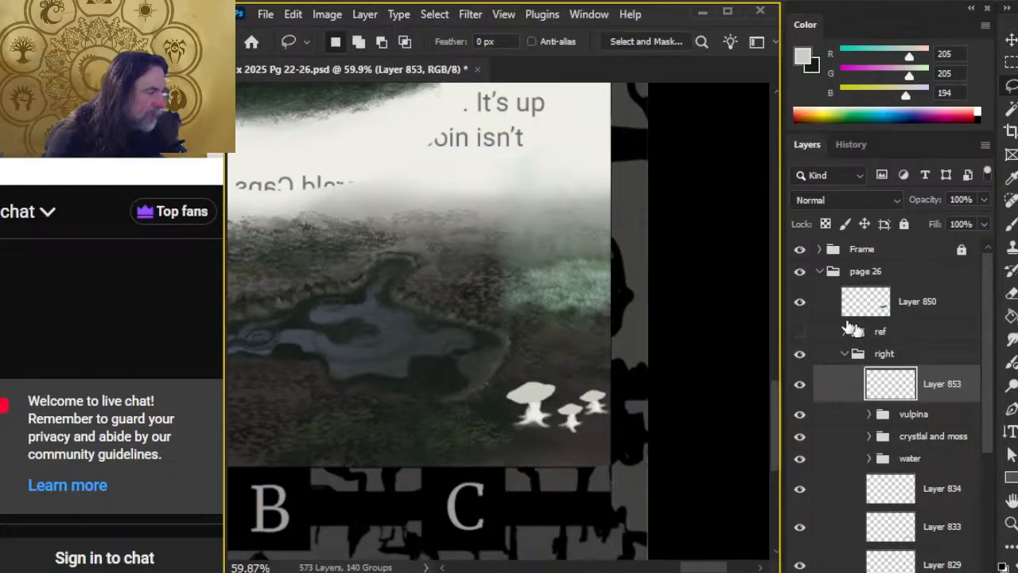
Soften the mushroom stem bases with a size 10 eraser at 20% opacity
key("e")
key("2")
key("bracketleft")
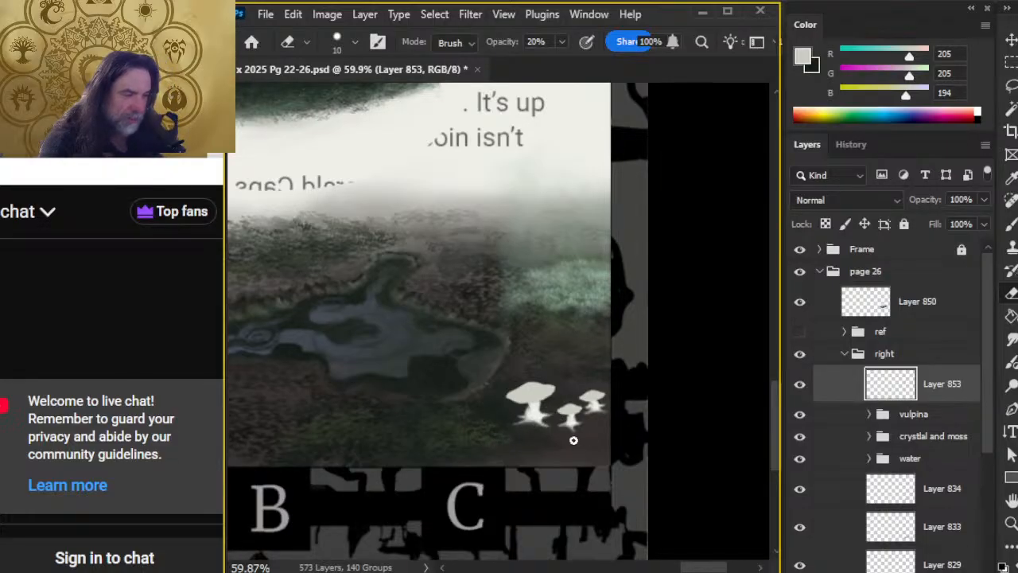
Add a new layer above the mushrooms and sample green (RGB 52, 125, 74) from the finished mushroom illustration
key("ctrl+shift+alt+n")
mouse_move(469, 291)
left_mouse_down()
mouse_move(550, 450)
mouse_move(611, 538)
left_mouse_up()
key("b")
left_click_drag(544, 245, 566, 222)
Paint a thin green shadow beneath the large mushroom's cap and smudge it down the stem at 40% strength
left_click_drag(645, 536, 532, 321)
key("z")
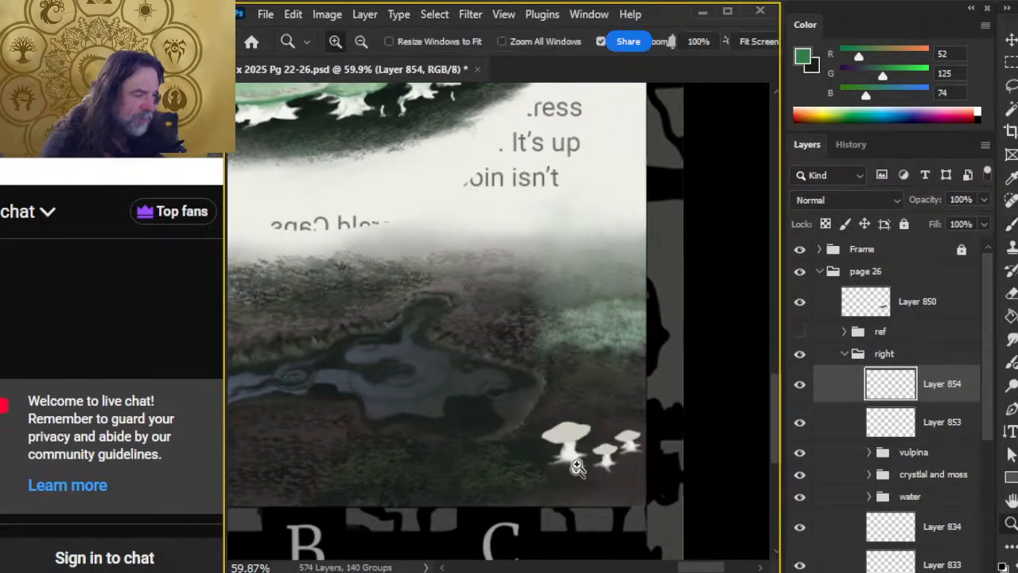
left_click_drag(570, 448, 630, 448)
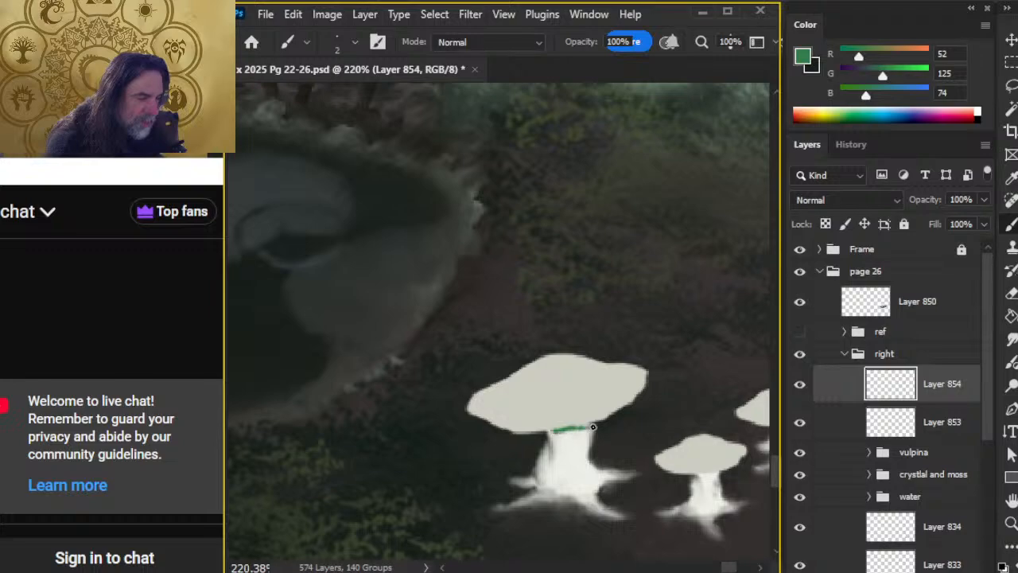
key("r")
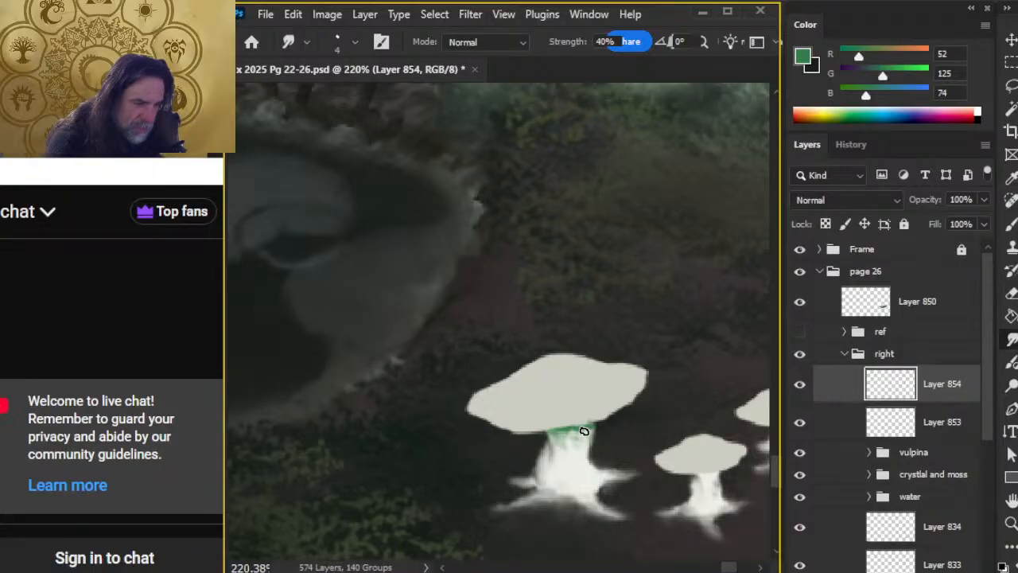
left_click_drag(641, 462, 523, 404)
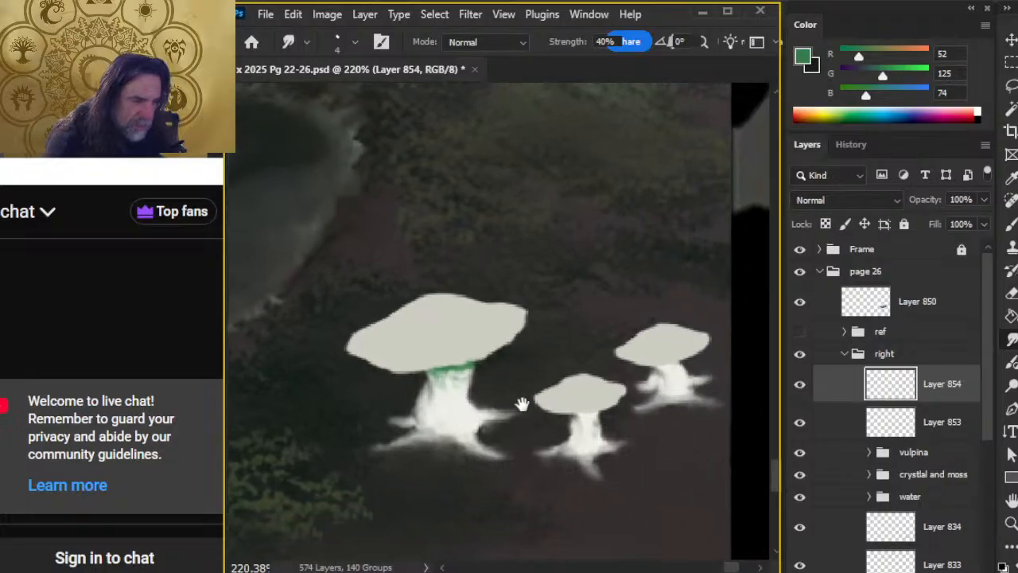
Paint green shadows beneath the caps of both small mushrooms with the size 2 brush and smudge them into the stems
key("b")
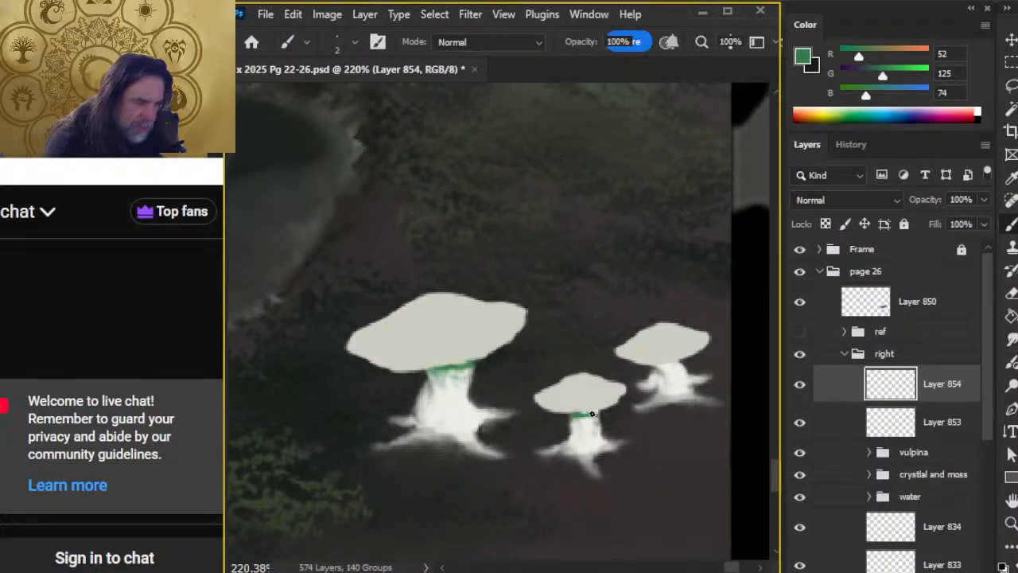
key("r")
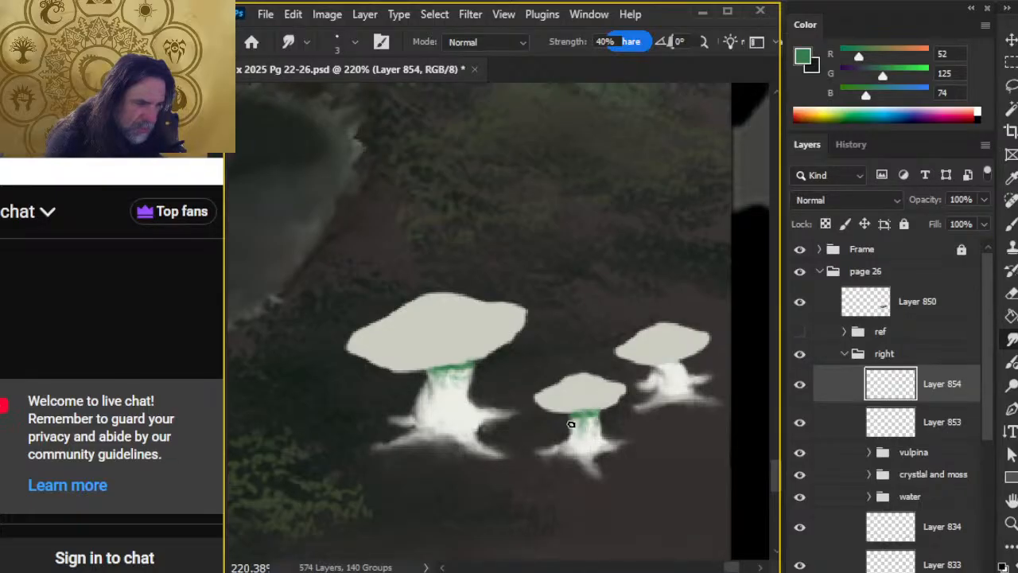
left_click_drag(613, 416, 542, 436)
key("b")
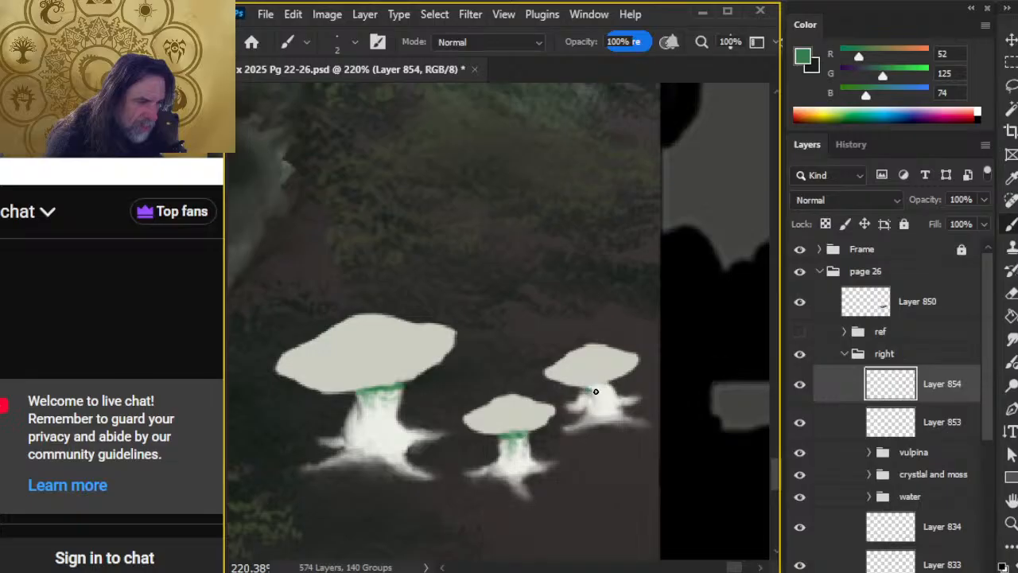
key("r")
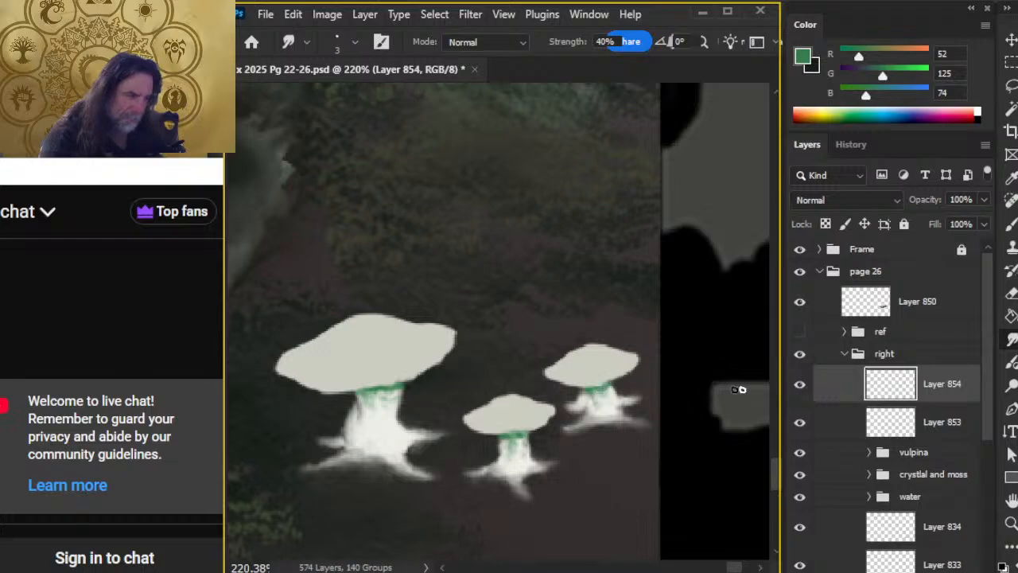
left_click(846, 422)
key("e")
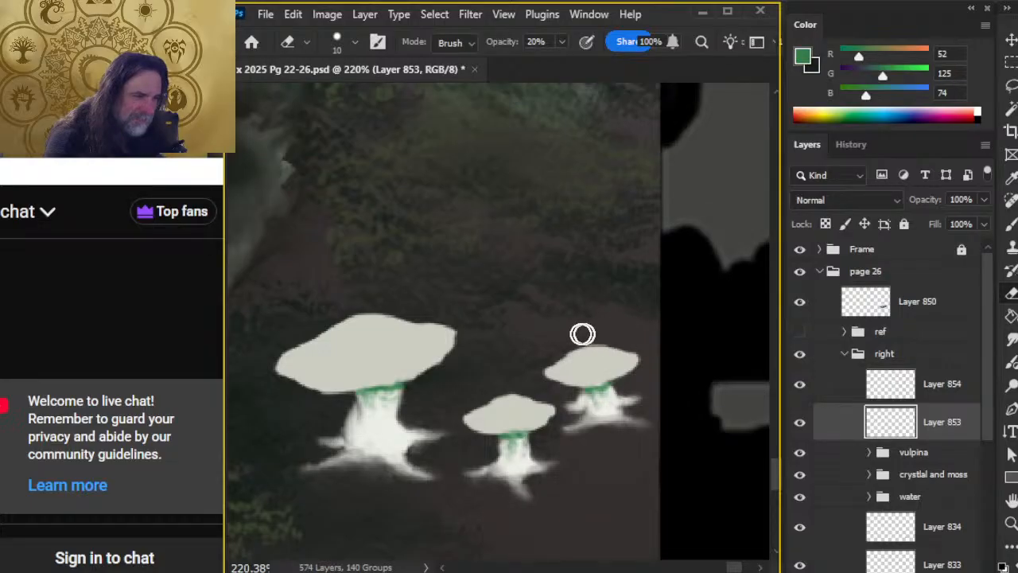
left_click(830, 390)
Sample a muted green (RGB 81, 121, 88) from the finished mushroom illustration higher on the page
scroll(552, 313, "up", 3)
scroll(603, 380, "up", 3)
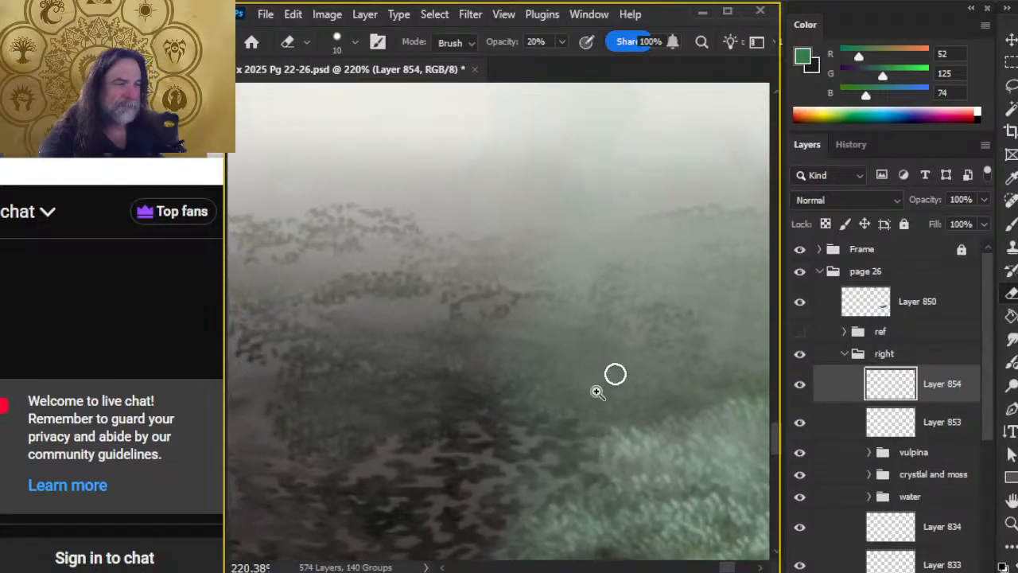
key("z")
left_click_drag(620, 359, 412, 367)
left_click_drag(579, 452, 647, 565)
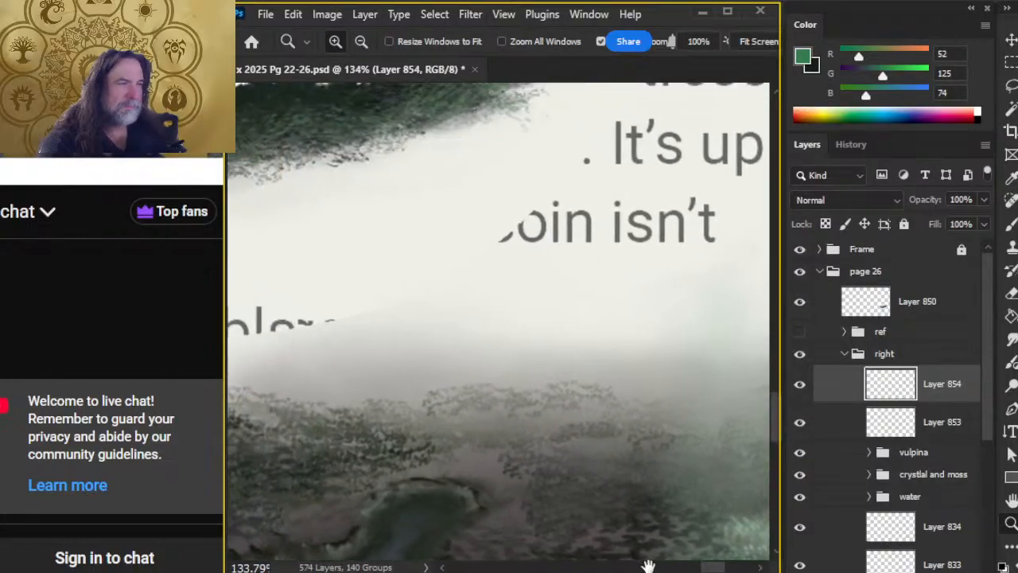
mouse_move(574, 287)
left_mouse_down()
mouse_move(538, 269)
mouse_move(506, 425)
left_mouse_up()
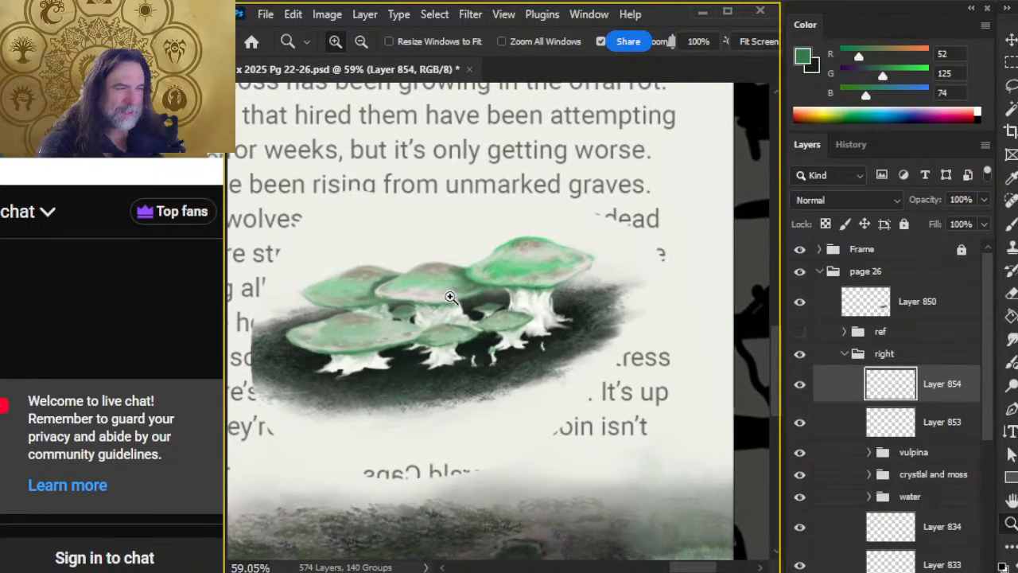
scroll(527, 311, "up", 5)
key("b")
left_click(483, 226, "alt")
Brush muted green shading onto both sides of the large mushroom's cap and smudge it outward at 40% strength
key("z")
scroll(671, 470, "down", 5)
left_click_drag(660, 511, 482, 300)
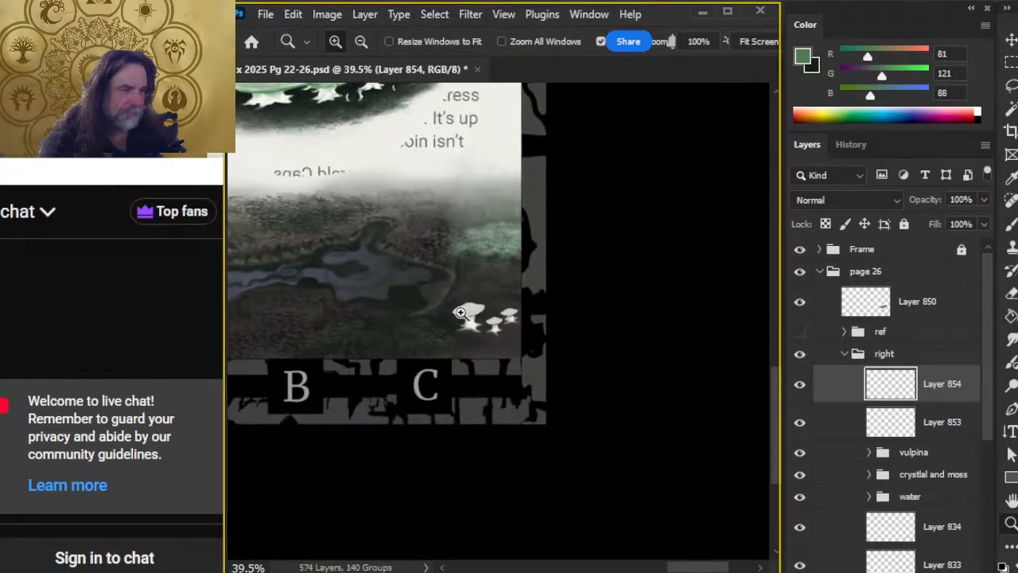
scroll(533, 324, "up", 8)
key("b")
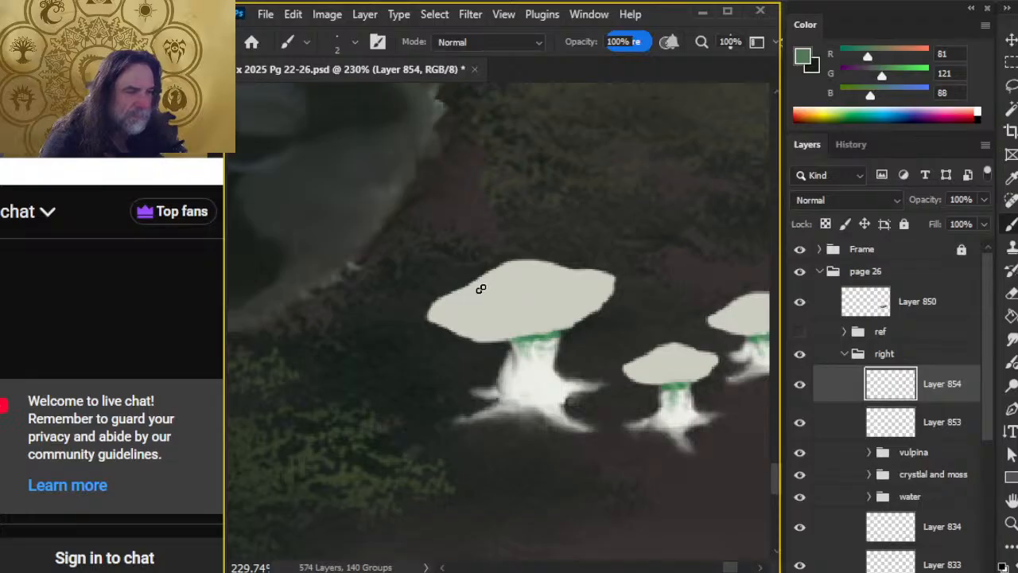
mouse_move(484, 286)
left_mouse_down()
mouse_move(469, 306)
mouse_move(500, 302)
mouse_move(495, 310)
mouse_move(451, 298)
mouse_move(484, 291)
left_mouse_up()
key("r")
key("b")
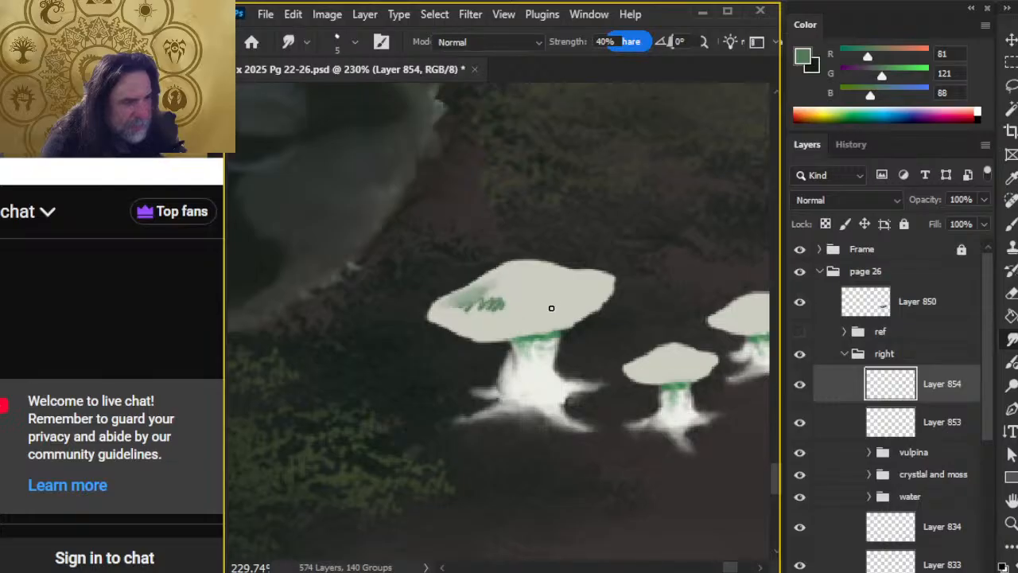
left_click_drag(559, 306, 580, 291)
key("r")
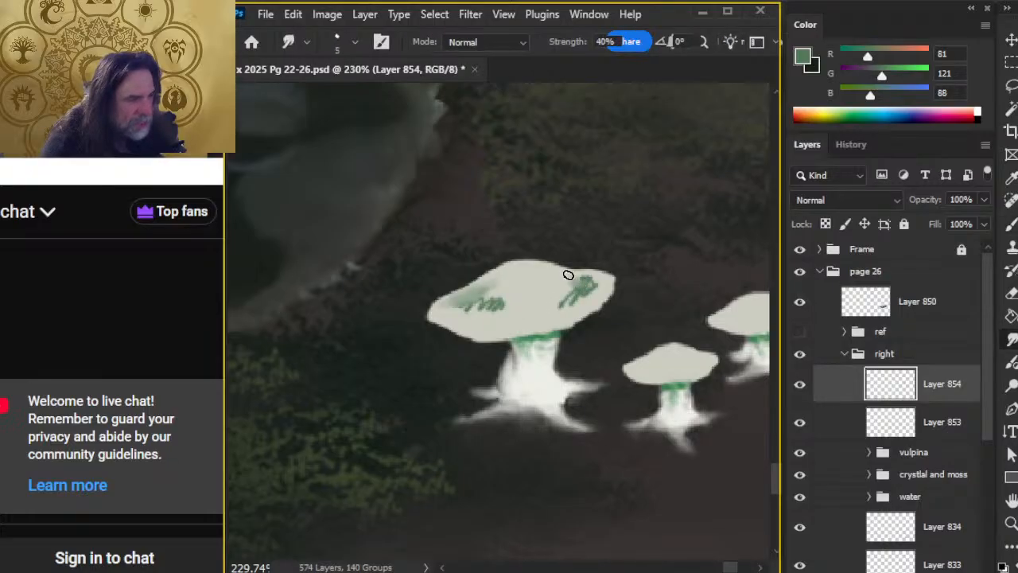
mouse_move(567, 298)
left_mouse_down()
mouse_move(573, 284)
mouse_move(598, 286)
mouse_move(583, 302)
mouse_move(601, 287)
left_mouse_up()
Paint muted green shading along the large cap's lower rim and blend it into the edge with the Smudge tool
key("b")
mouse_move(459, 327)
left_mouse_down()
mouse_move(428, 315)
mouse_move(476, 336)
mouse_move(504, 334)
mouse_move(477, 339)
mouse_move(511, 330)
left_mouse_up()
key("r")
key("b")
key("r")
key("b")
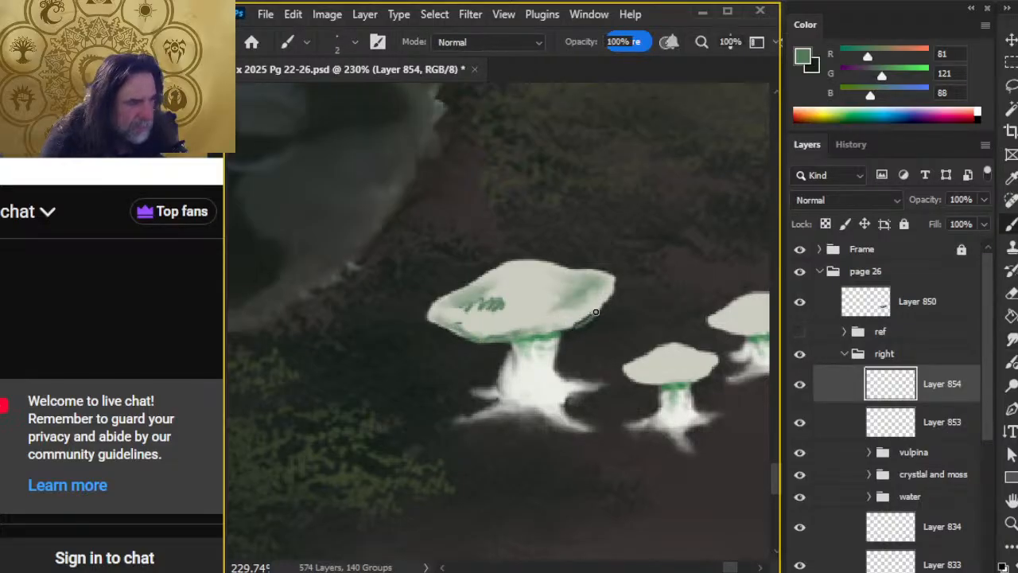
key("r")
mouse_move(604, 321)
left_mouse_down()
mouse_move(584, 332)
mouse_move(615, 289)
left_mouse_up()
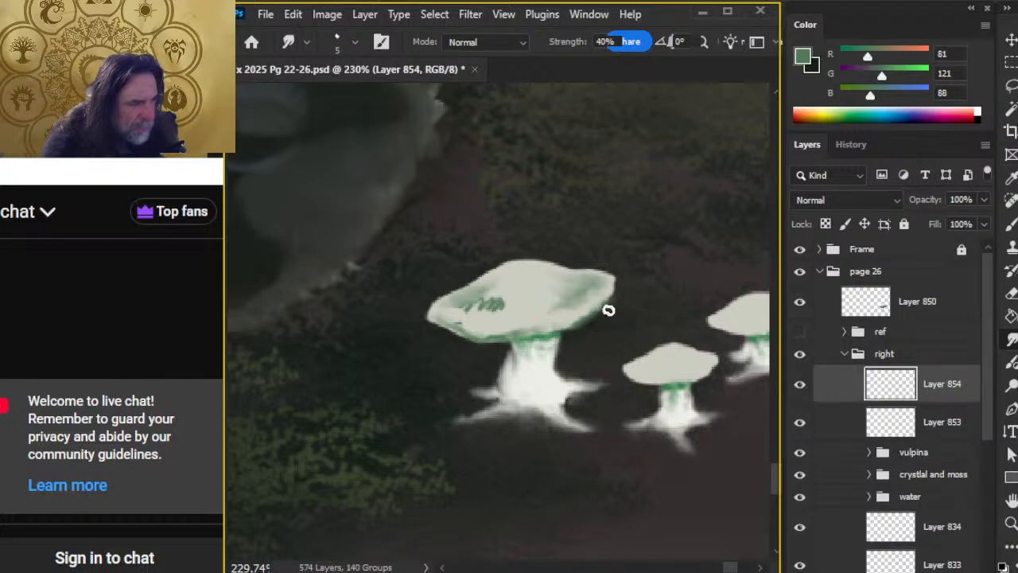
Add more green near the large cap's right side and smudge all the cap shading into a smooth gradient
key("e")
key("b")
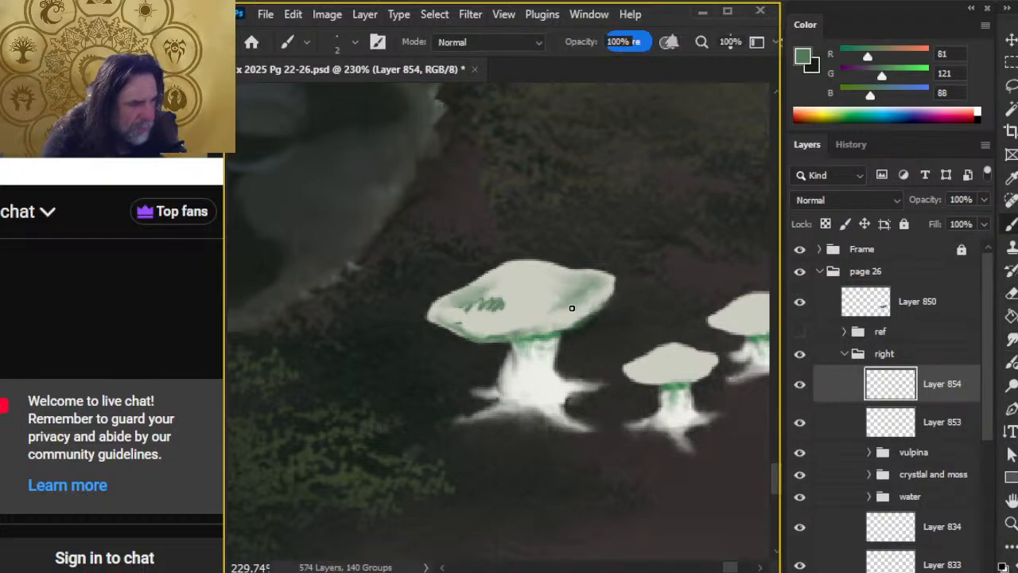
key("r")
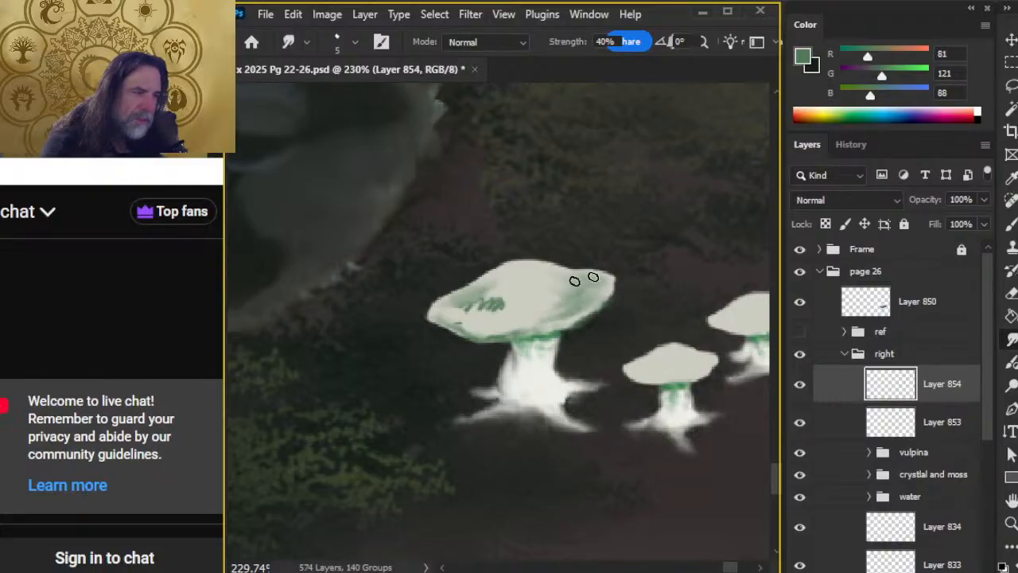
mouse_move(504, 294)
left_mouse_down()
mouse_move(486, 313)
mouse_move(507, 299)
mouse_move(469, 294)
mouse_move(480, 302)
mouse_move(449, 313)
mouse_move(462, 322)
mouse_move(444, 320)
mouse_move(495, 323)
mouse_move(474, 318)
mouse_move(523, 298)
mouse_move(487, 302)
mouse_move(528, 264)
mouse_move(487, 293)
mouse_move(515, 305)
mouse_move(483, 310)
mouse_move(481, 328)
mouse_move(457, 302)
mouse_move(466, 300)
mouse_move(443, 310)
mouse_move(484, 287)
mouse_move(443, 304)
mouse_move(486, 323)
left_mouse_up()
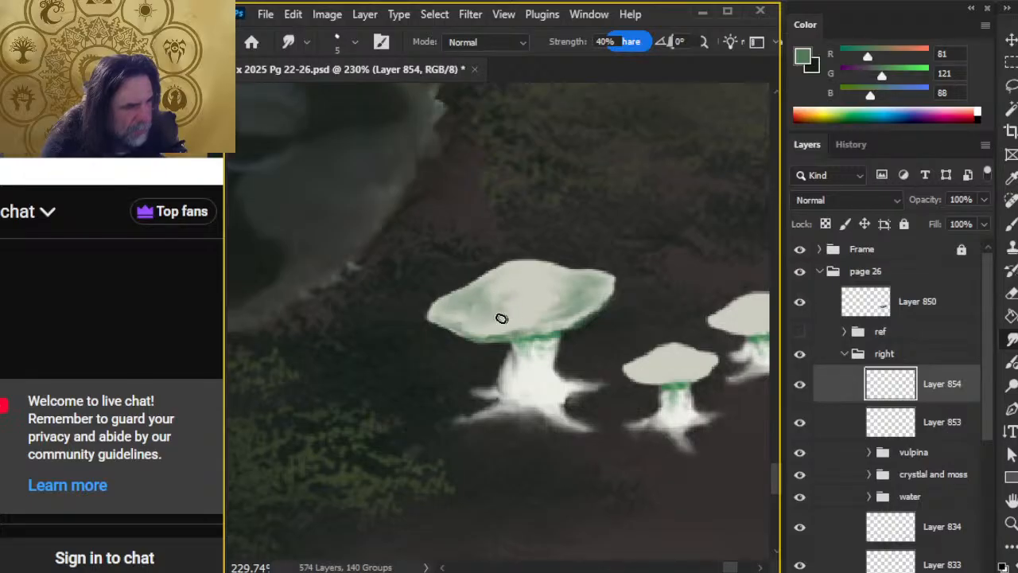
mouse_move(461, 337)
left_mouse_down()
mouse_move(450, 326)
mouse_move(473, 342)
left_mouse_up()
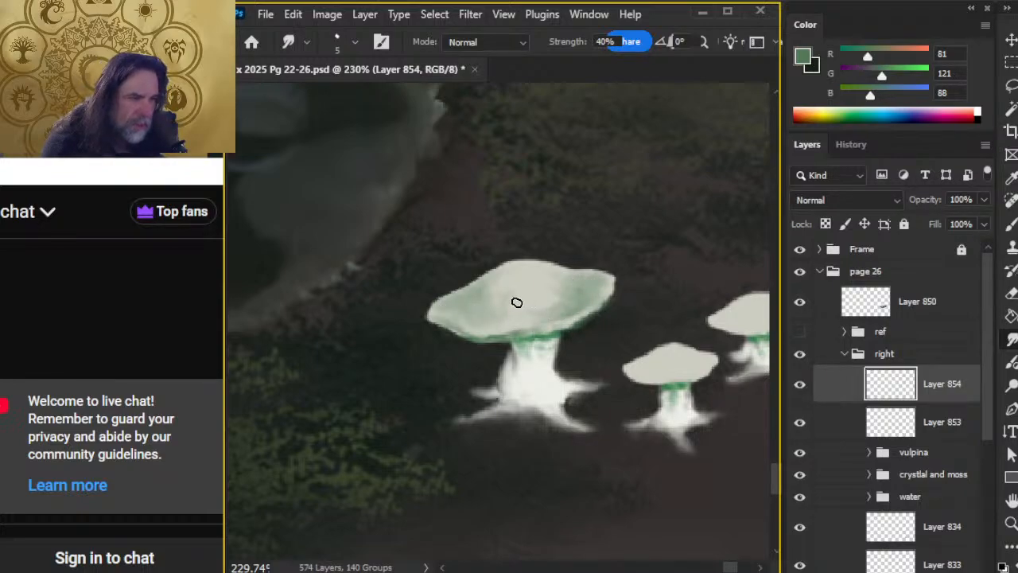
Dab small green marks across the upper part and middle of the large mushroom's cap and soften them with the Smudge tool
key("b")
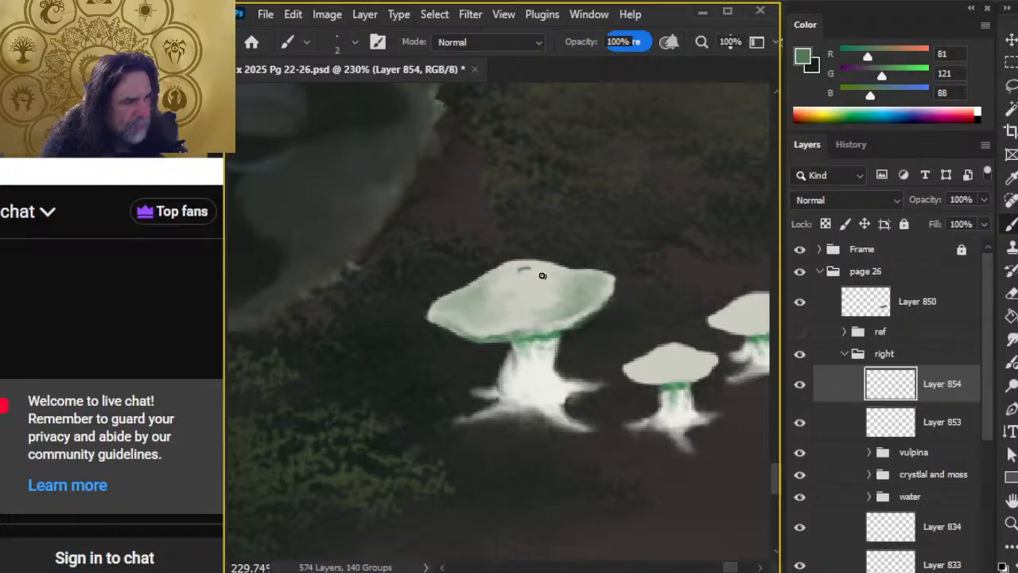
key("r")
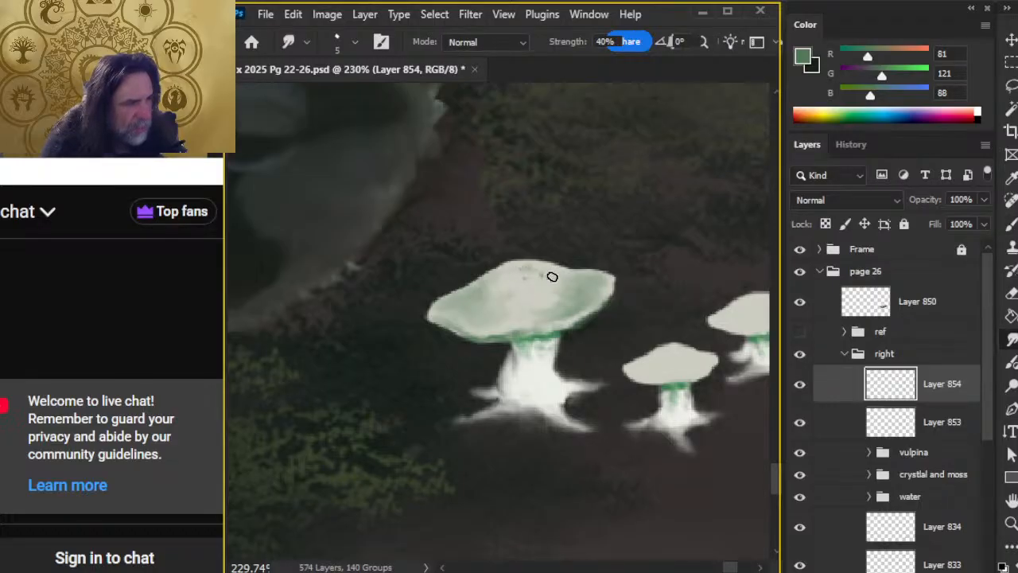
key("b")
key("r")
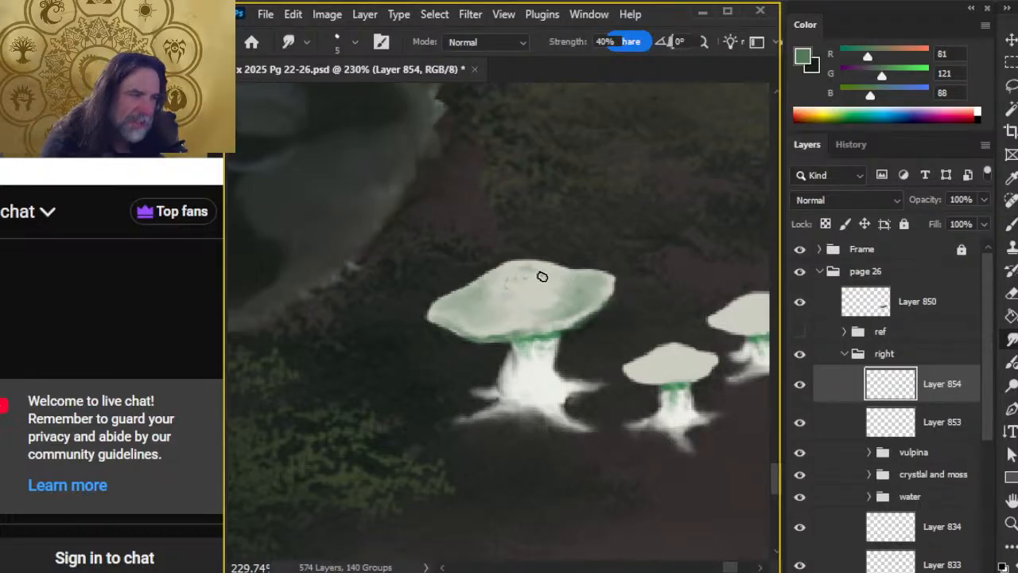
key("b")
key("r")
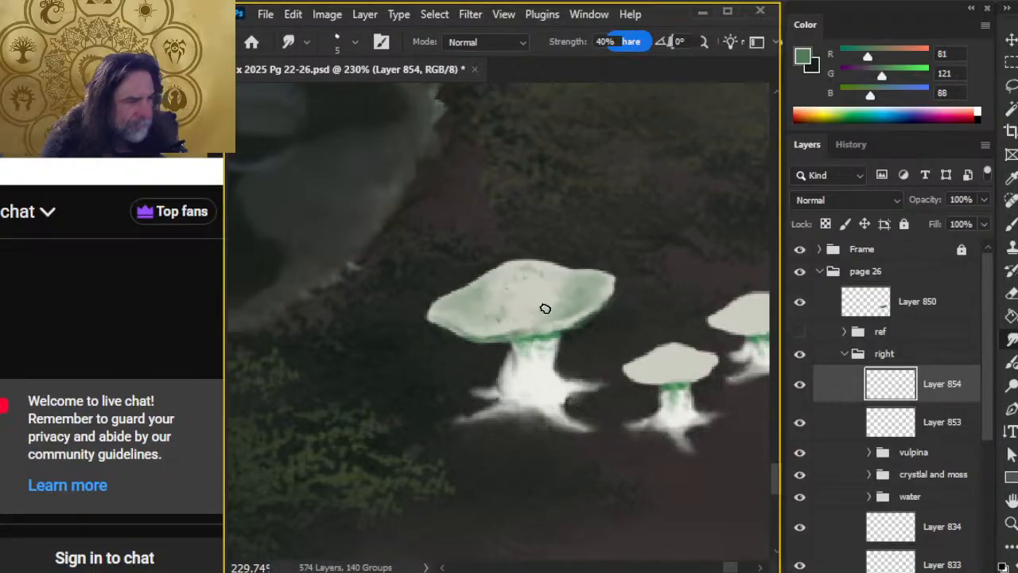
Brush muted green shading onto both sides of the middle small mushroom's cap and smudge it inward at 40% strength
mouse_move(604, 374)
left_mouse_down()
mouse_move(498, 357)
mouse_move(551, 360)
left_mouse_up()
key("b")
key("r")
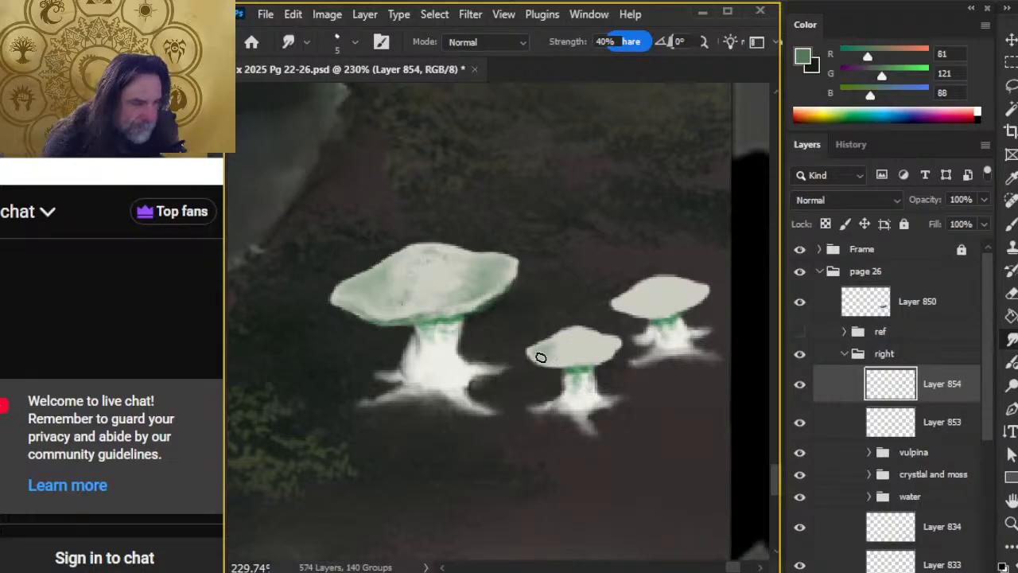
key("b")
key("r")
key("b")
key("r")
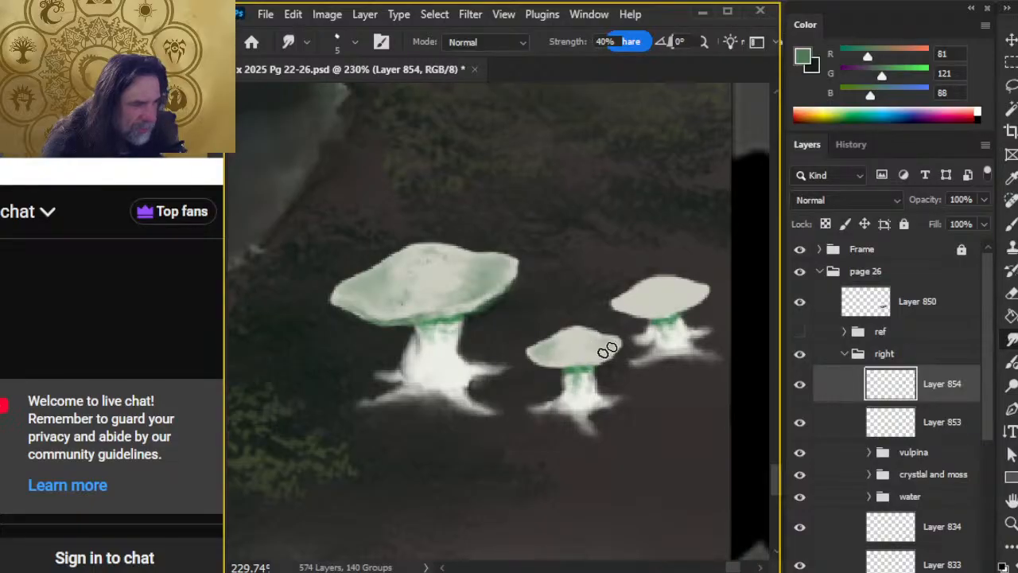
Shade the farthest small mushroom's cap with muted green and blend it smoothly with the Smudge tool
key("b")
key("r")
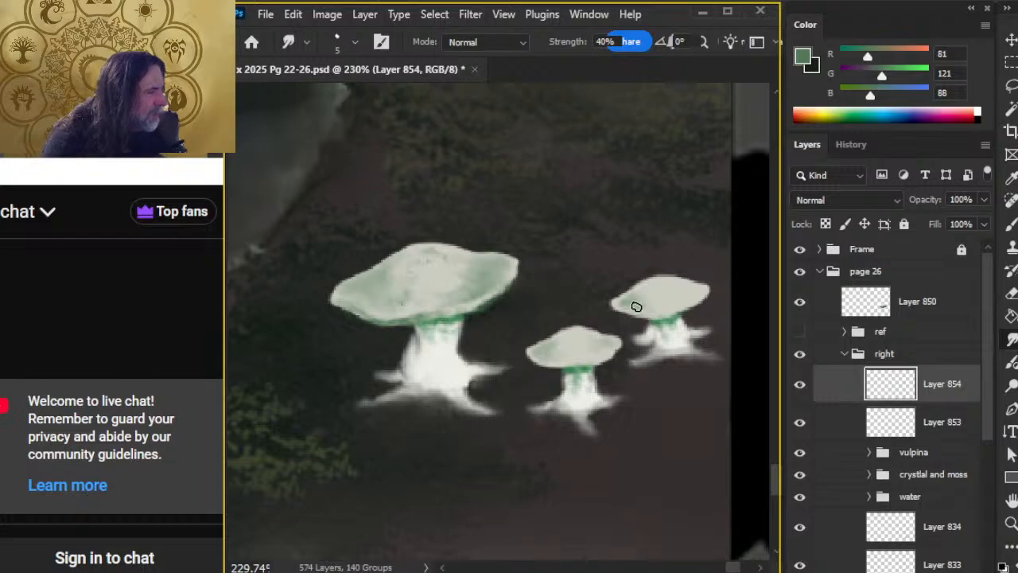
key("b")
key("r")
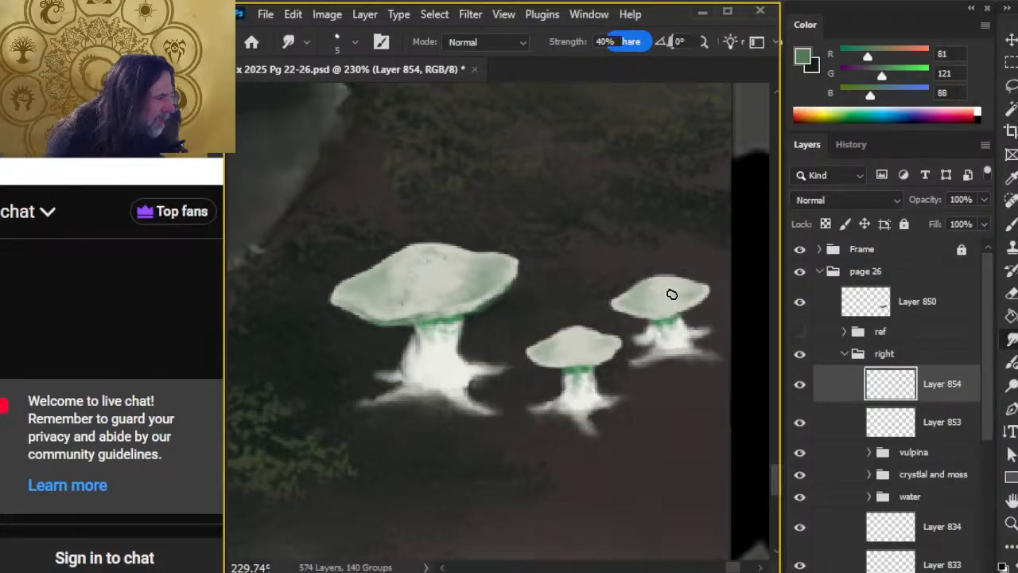
Add more green along the large cap's upper-left edge and smudge it into the existing cap shading
key("b")
key("r")
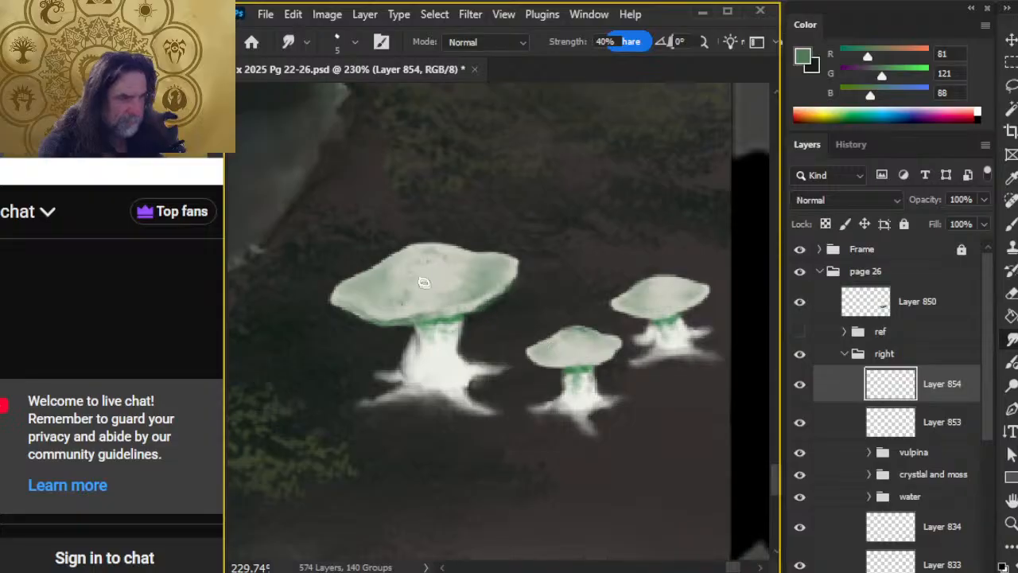
key("b")
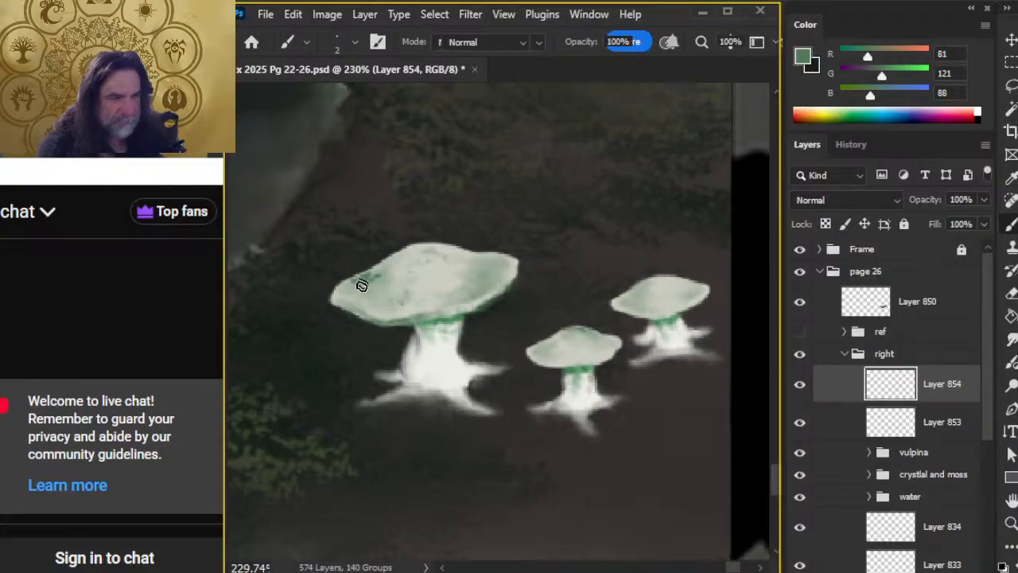
key("r")
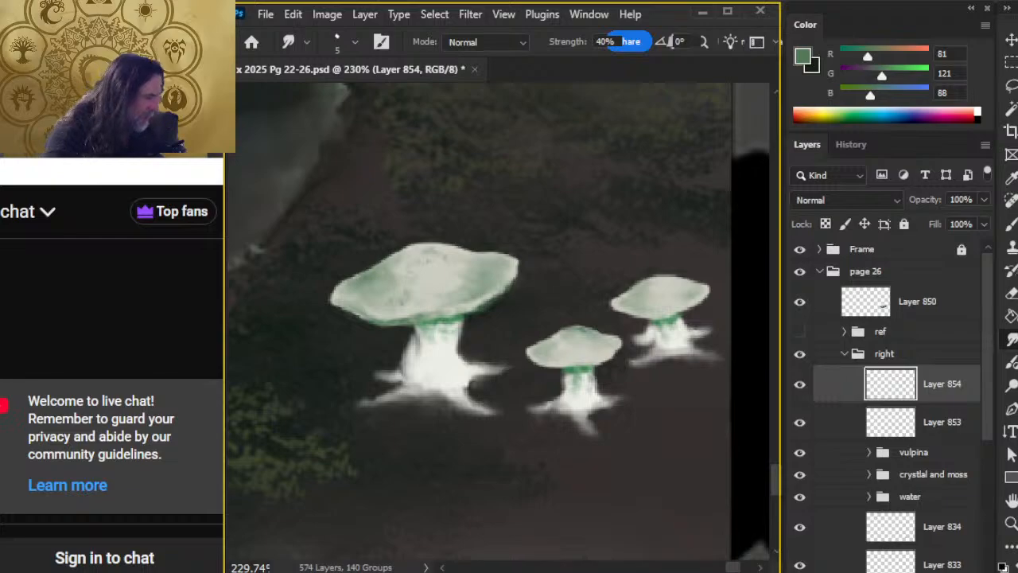
Create a new layer and sample a pale greyish beige (RGB 194, 185, 176) from the finished mushroom illustration higher on the page
key("ctrl+shift+alt+n")
left_click_drag(459, 295, 586, 570)
scroll(554, 353, "up", 5)
key("z")
left_click_drag(606, 334, 516, 343)
left_click_drag(443, 210, 624, 571)
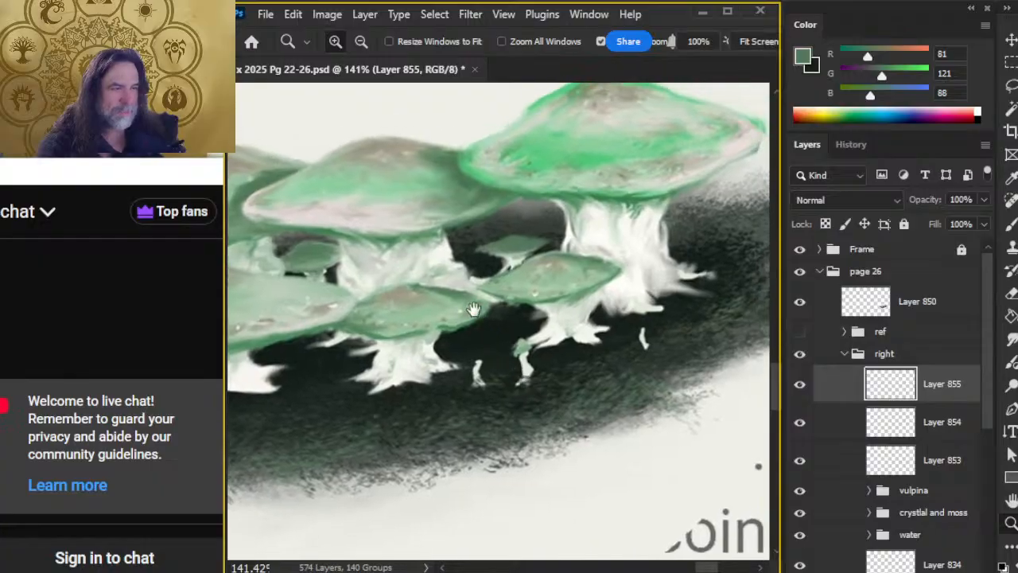
key("b")
key("alt")
left_click_drag(390, 147, 375, 157)
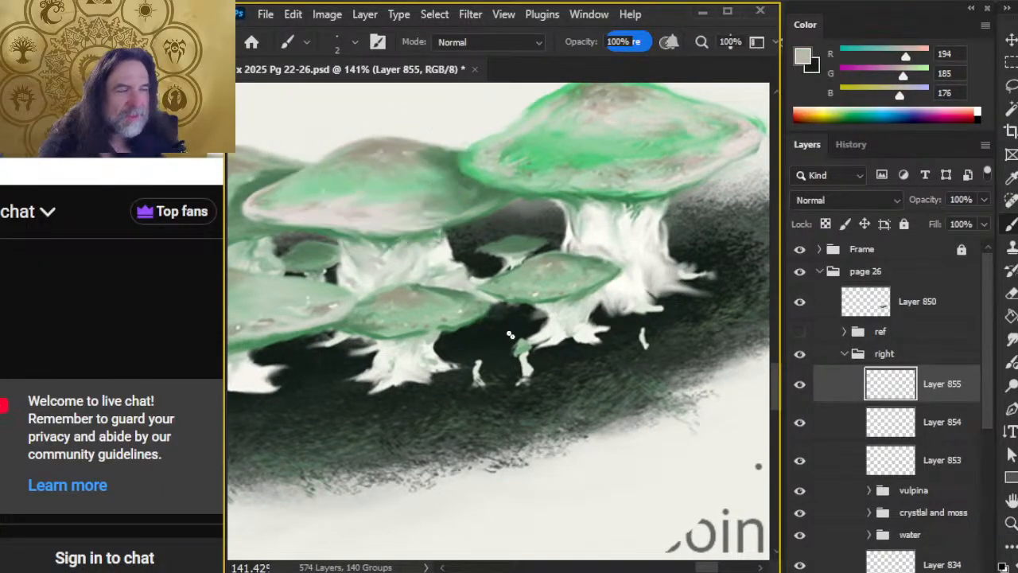
Speckle the green areas of the large cap with tiny 1 px pale beige dots and soften them using the Eraser at 20% opacity
key("z")
left_click_drag(652, 445, 493, 436)
left_click_drag(608, 456, 392, 275)
left_click_drag(491, 403, 641, 430)
key("b")
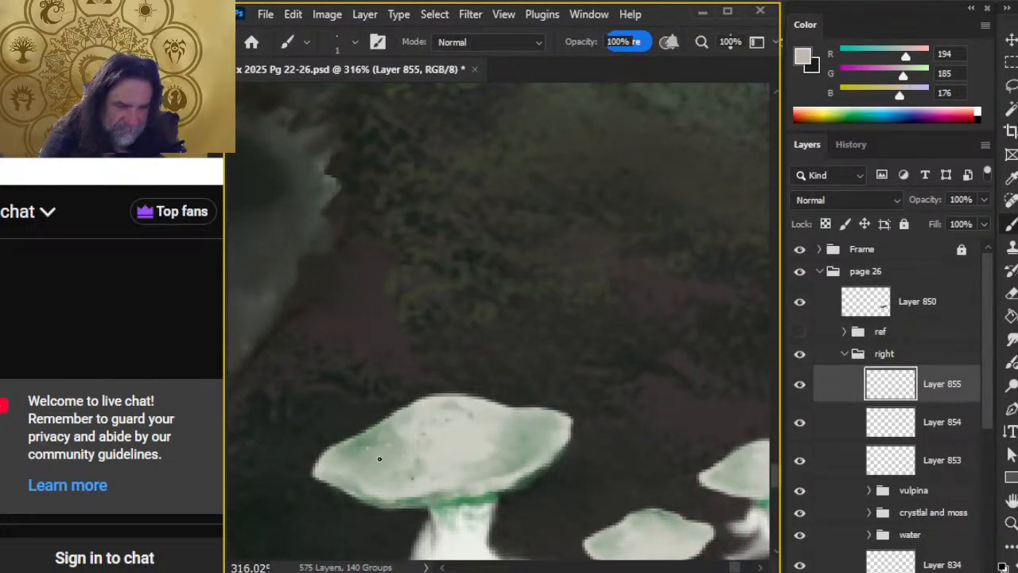
key("e")
left_click_drag(377, 445, 389, 435)
key("b")
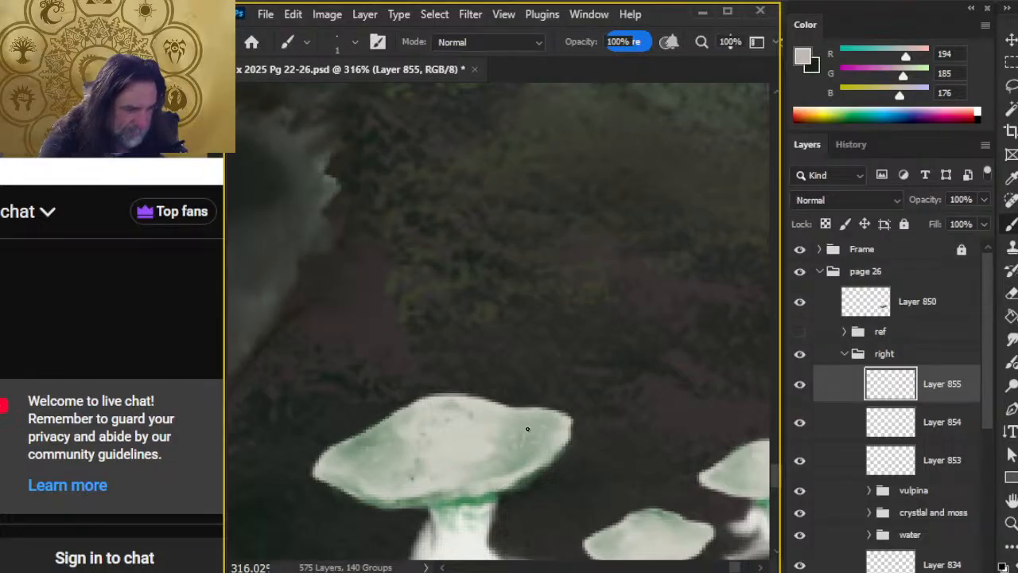
key("e")
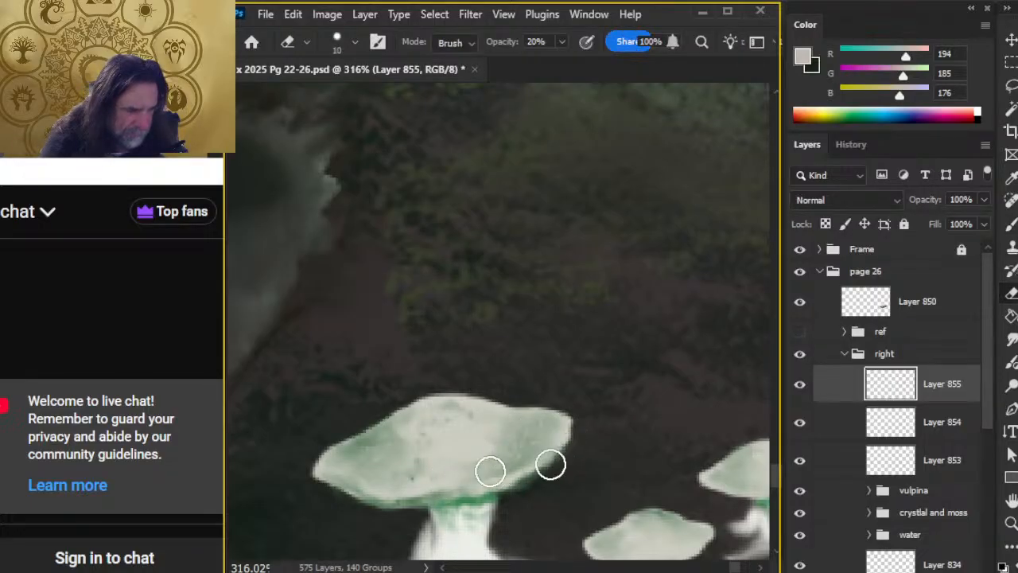
key("b")
key("e")
Dot pale beige specks onto the smaller mushroom caps and fade them with the 20% Eraser
mouse_move(600, 517)
left_mouse_down()
mouse_move(448, 434)
mouse_move(370, 412)
left_mouse_up()
key("b")
key("e")
key("b")
key("e")
key("b")
key("e")
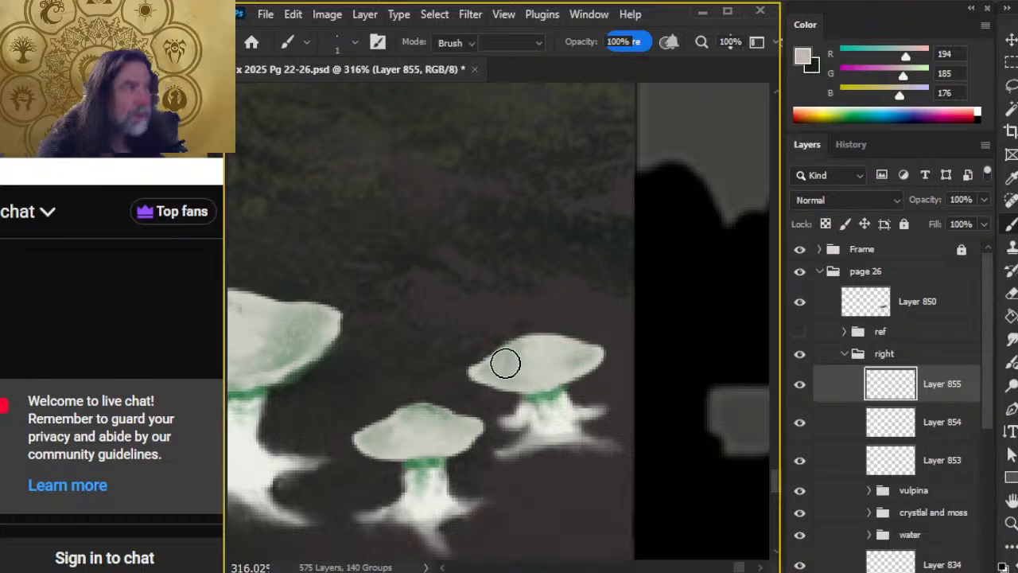
Add further pale specks across both sides of the farthest mushroom's cap and soften them with the Eraser
key("b")
key("e")
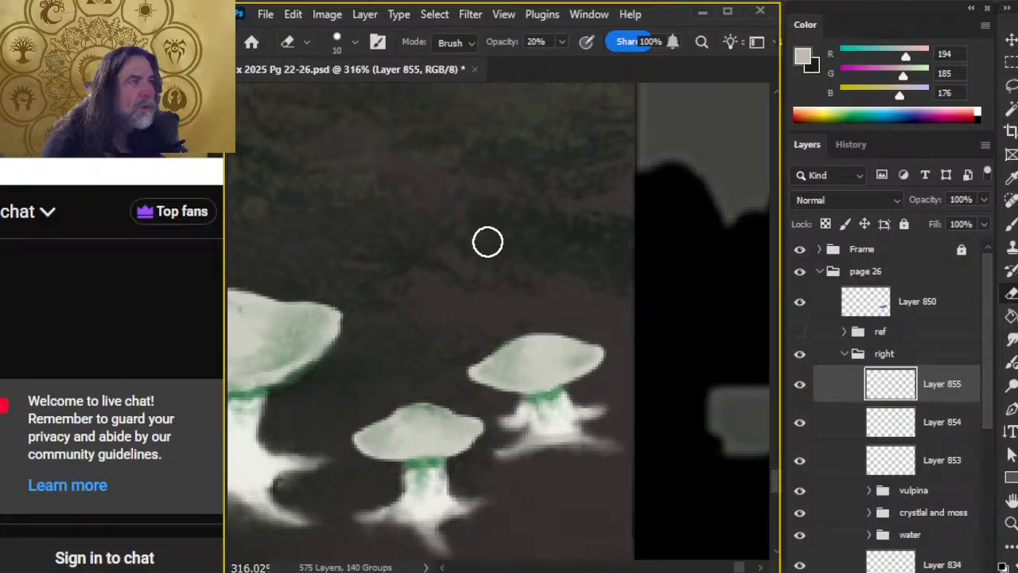
key("b")
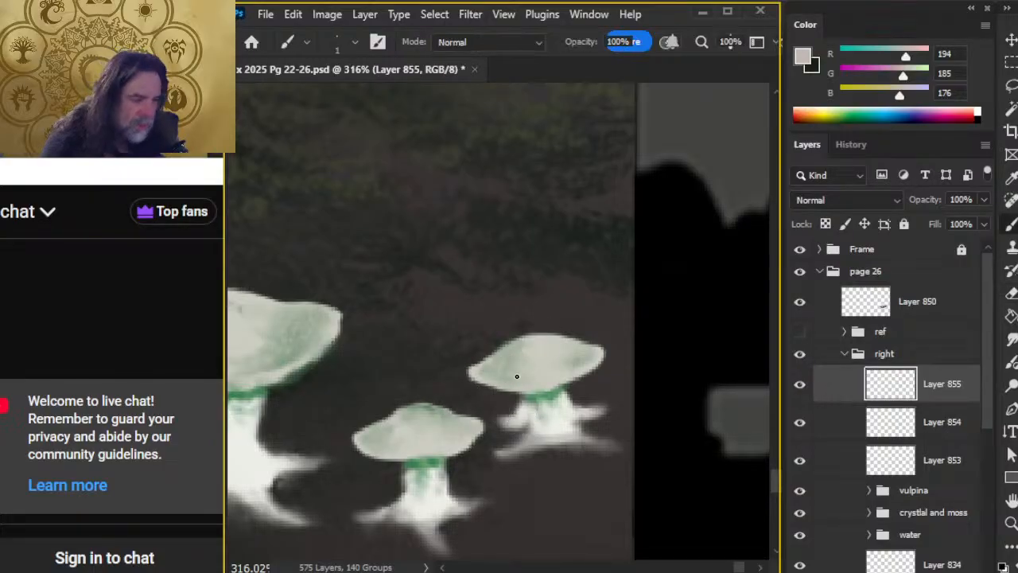
key("e")
key("b")
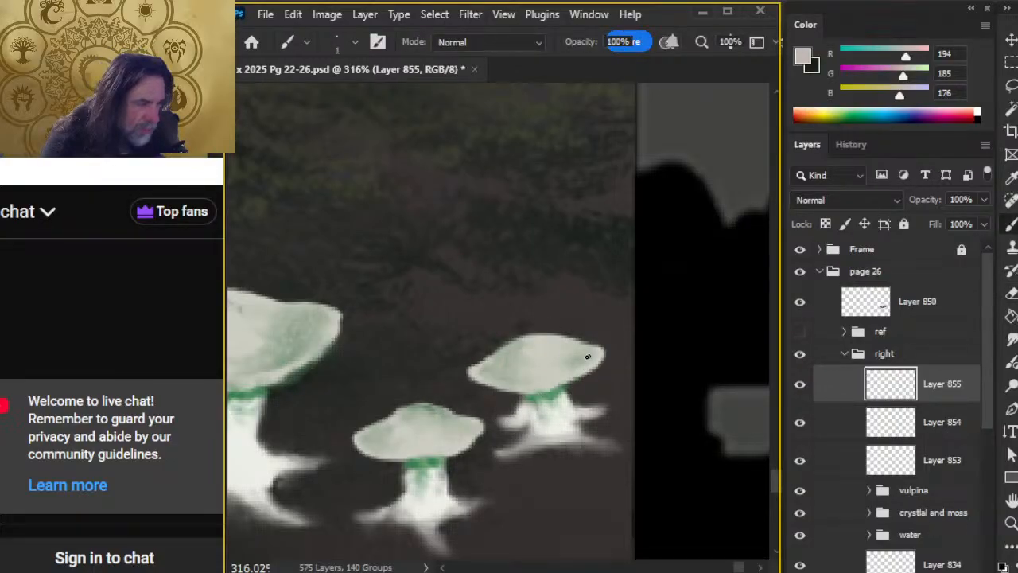
key("e")
key("b")
Sample a grey-green (RGB 141, 163, 140) from the large cap's shading, then speckle both smaller caps with it and soften the dots
left_click(441, 402, "alt")
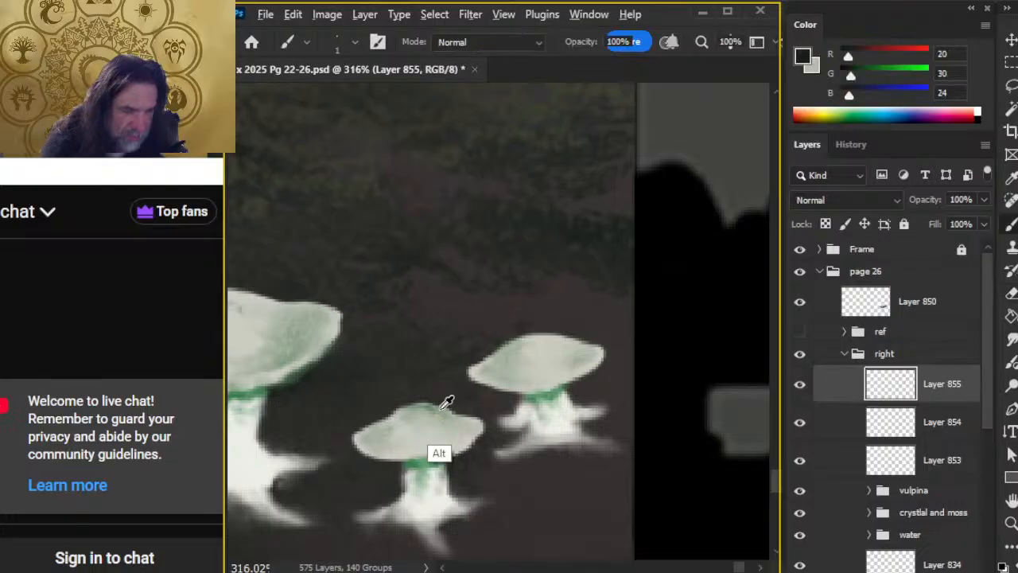
left_click_drag(301, 340, 291, 358)
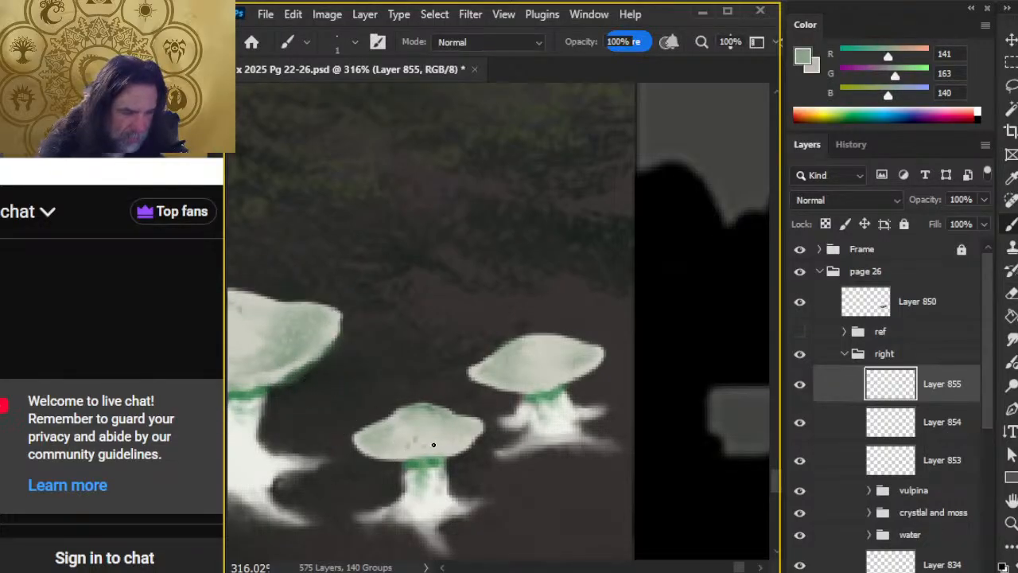
key("e")
key("b")
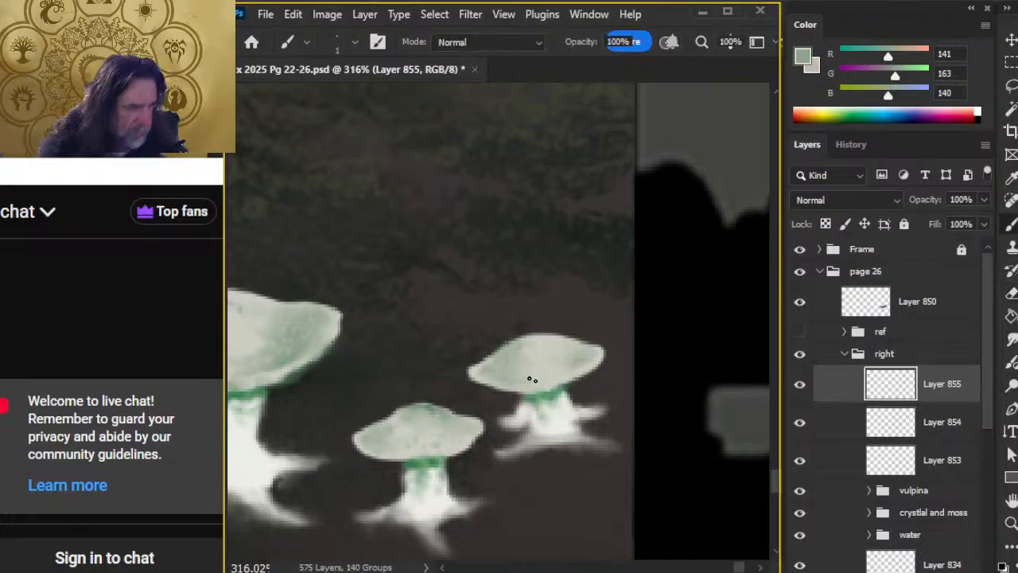
key("e")
key("b")
key("e")
Dot grey-green specks over the pale centre of the large cap and fade them with the 20% Eraser
left_click_drag(319, 504, 593, 484)
key("b")
key("e")
key("b")
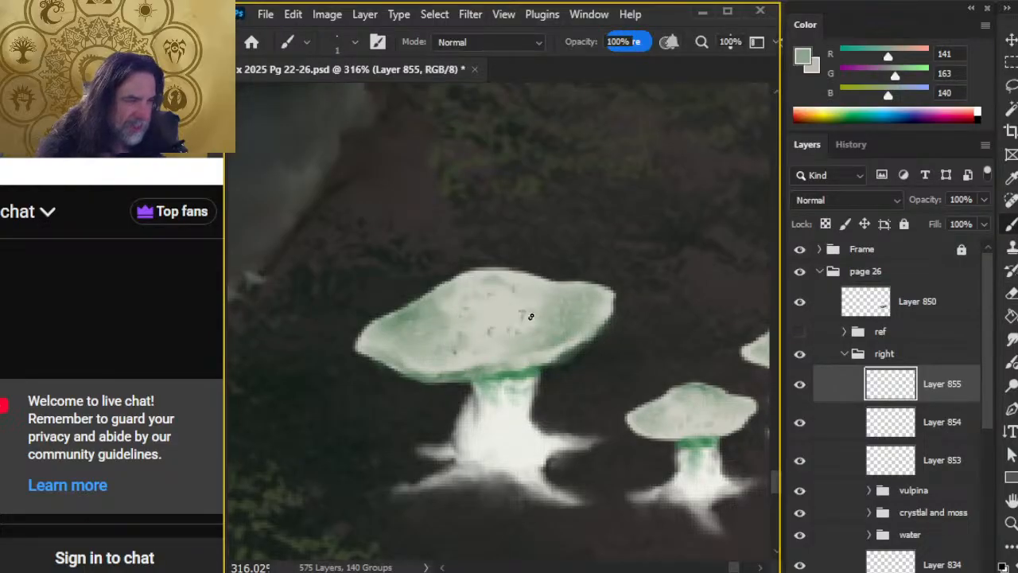
key("e")
key("b")
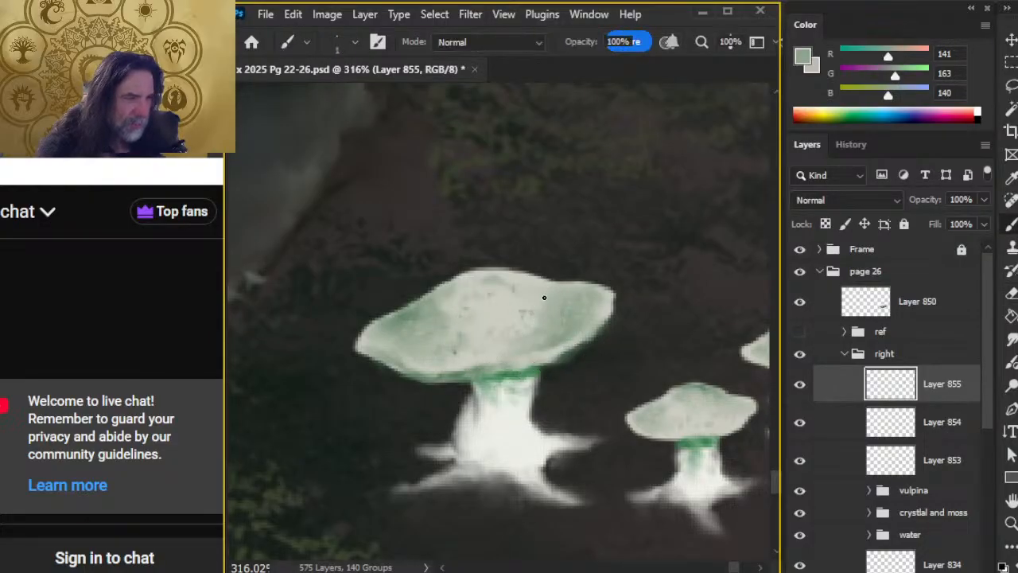
key("e")
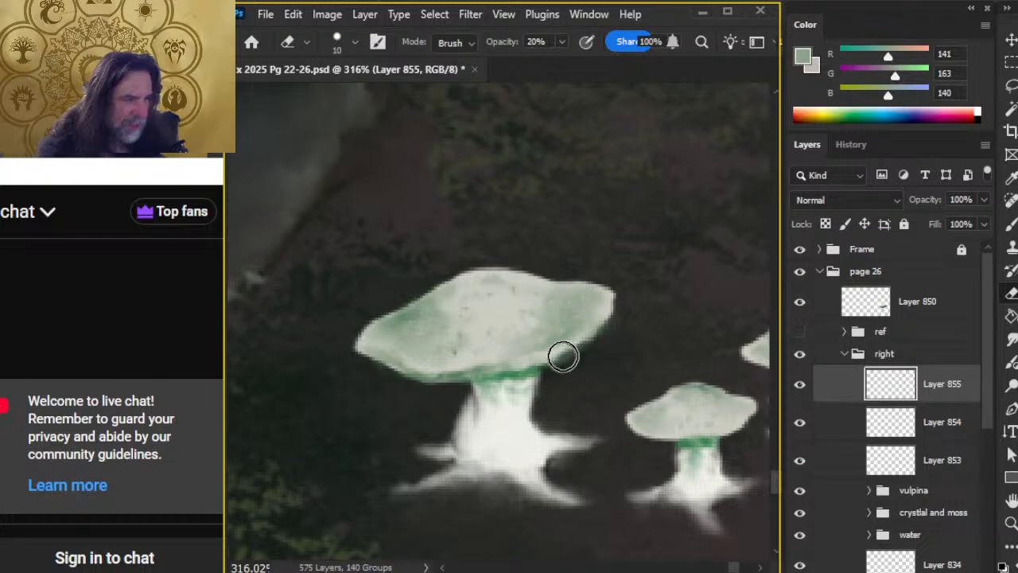
key("b")
Group the three mushroom layers (853 to 855) and name the group "emerald caps"
key("z")
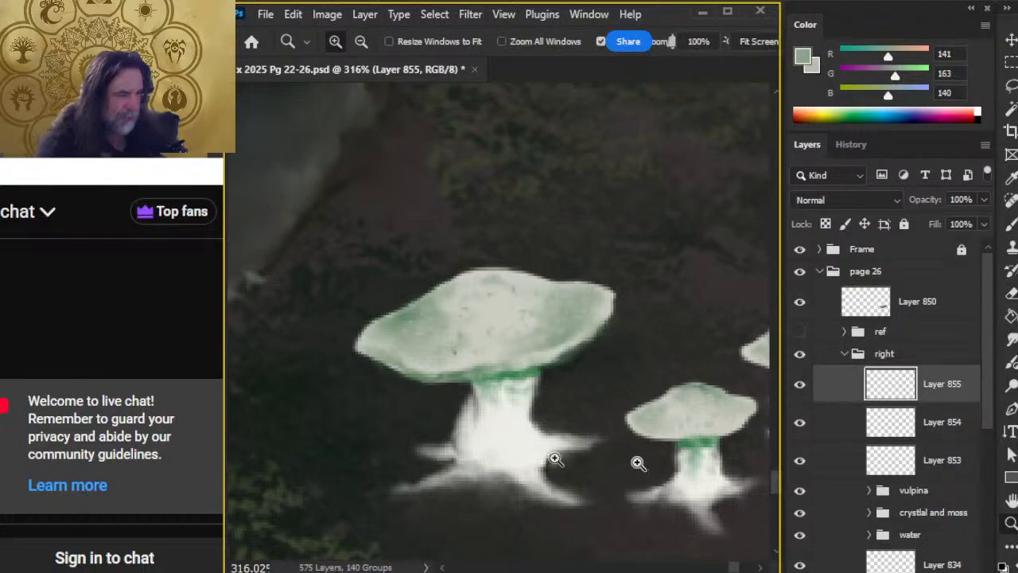
left_click_drag(643, 488, 555, 488)
left_click(942, 462, "shift")
key("ctrl+g")
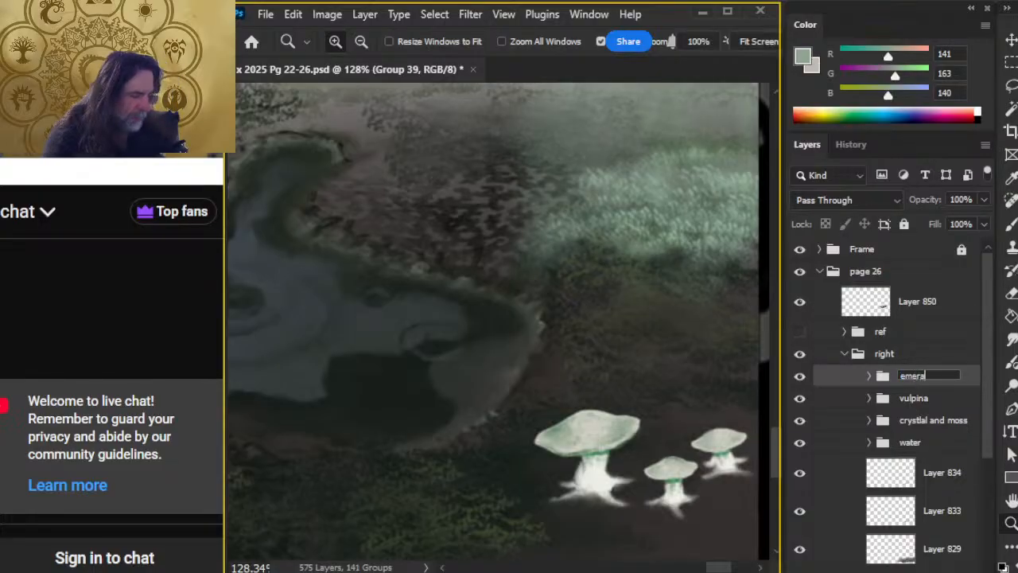
key("Return")
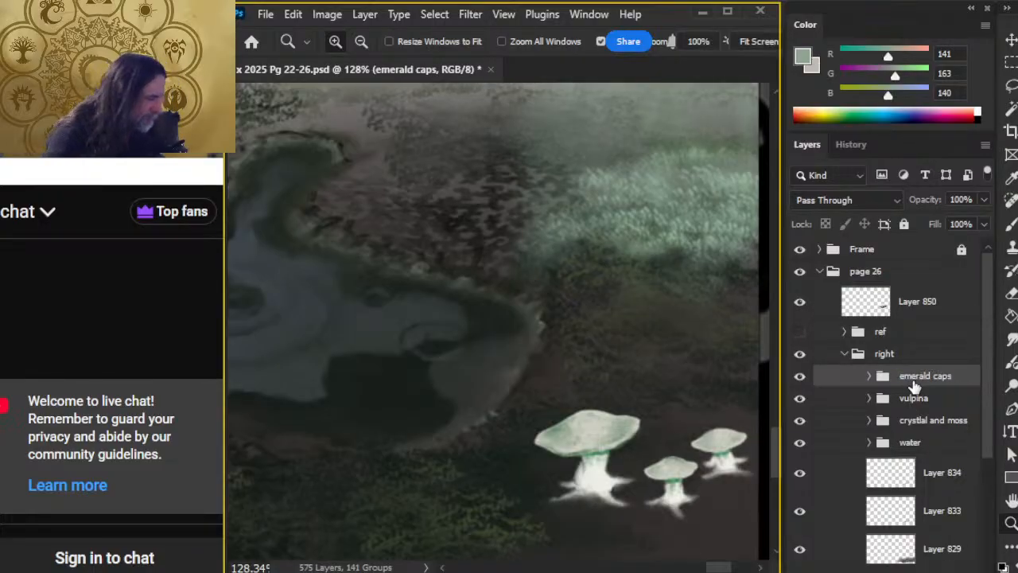
Create a new layer above the emerald caps group and sample a dark olive green (RGB 44, 53, 37) from the ground foliage
key("ctrl+shift+alt+n")
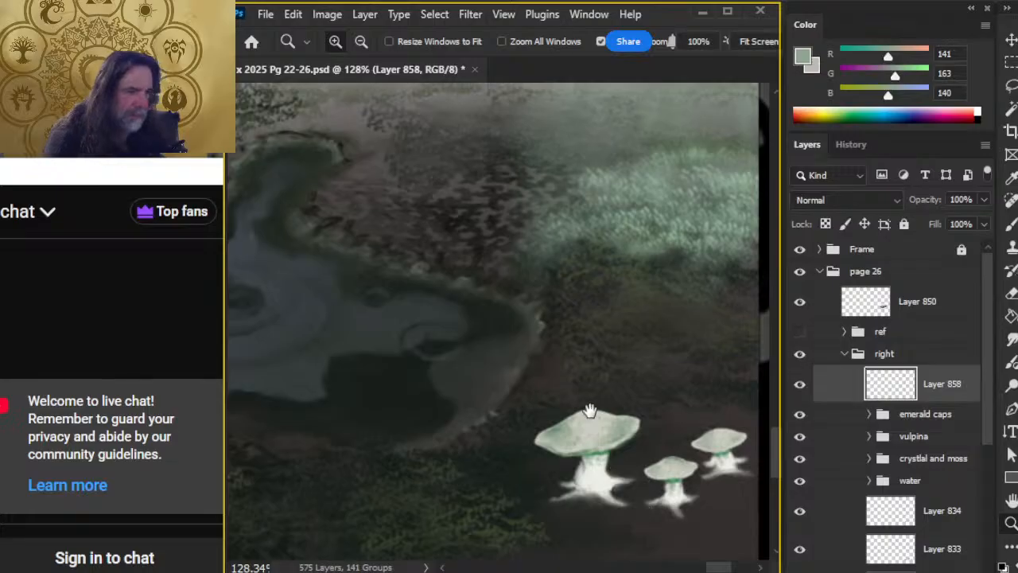
mouse_move(619, 521)
left_mouse_down()
mouse_move(586, 518)
mouse_move(587, 417)
left_mouse_up()
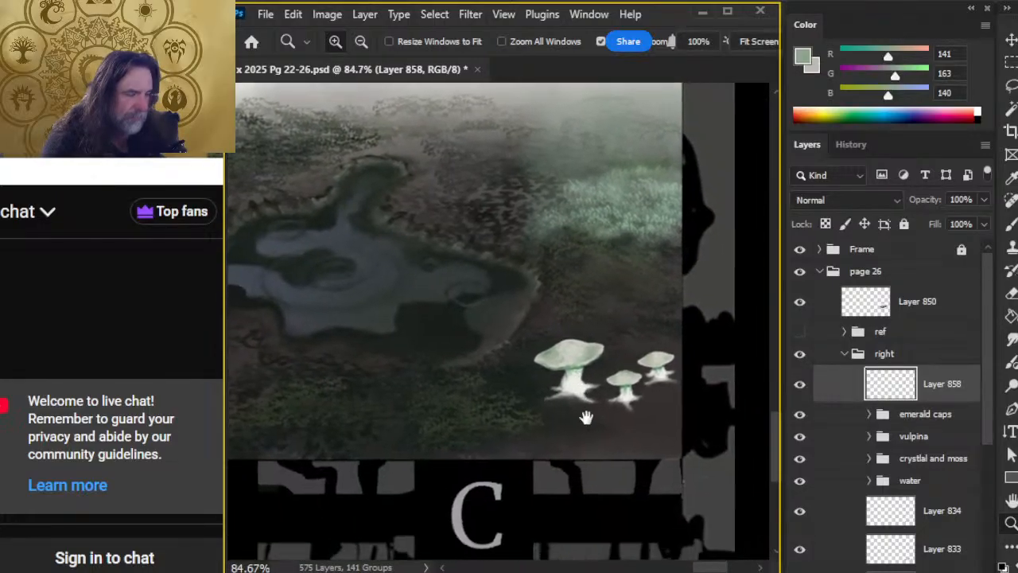
key("b")
left_click(474, 400, "alt")
Choose the Conifer tips brush and enlarge it to 100 px for painting the ground around the mushrooms
right_click(577, 428)
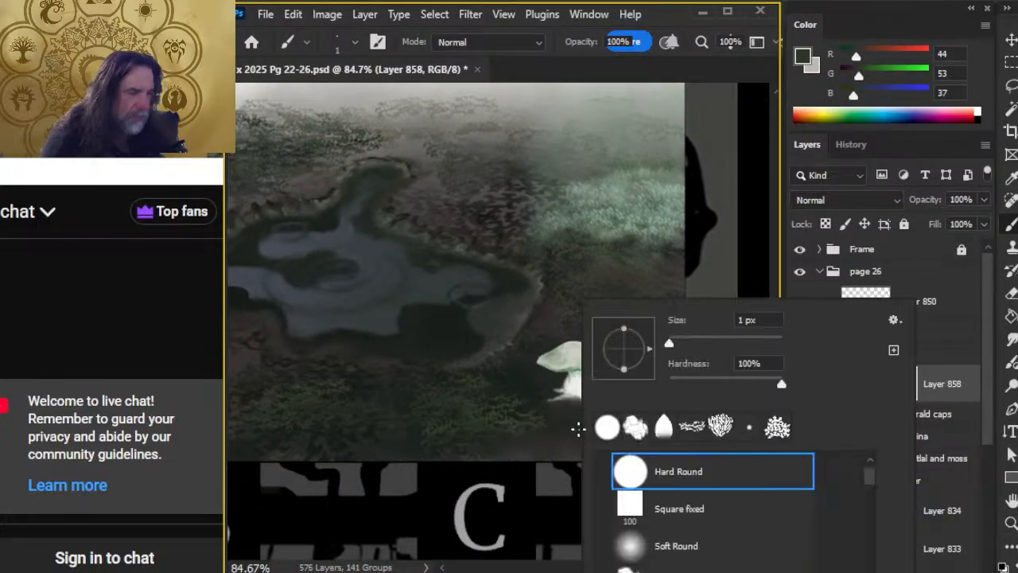
left_click(684, 430)
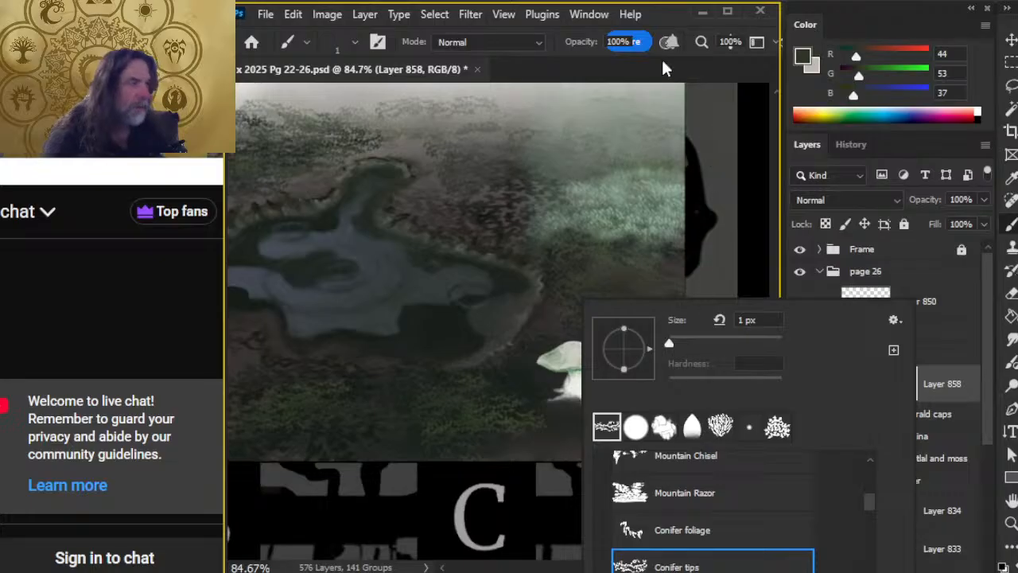
left_click(651, 171)
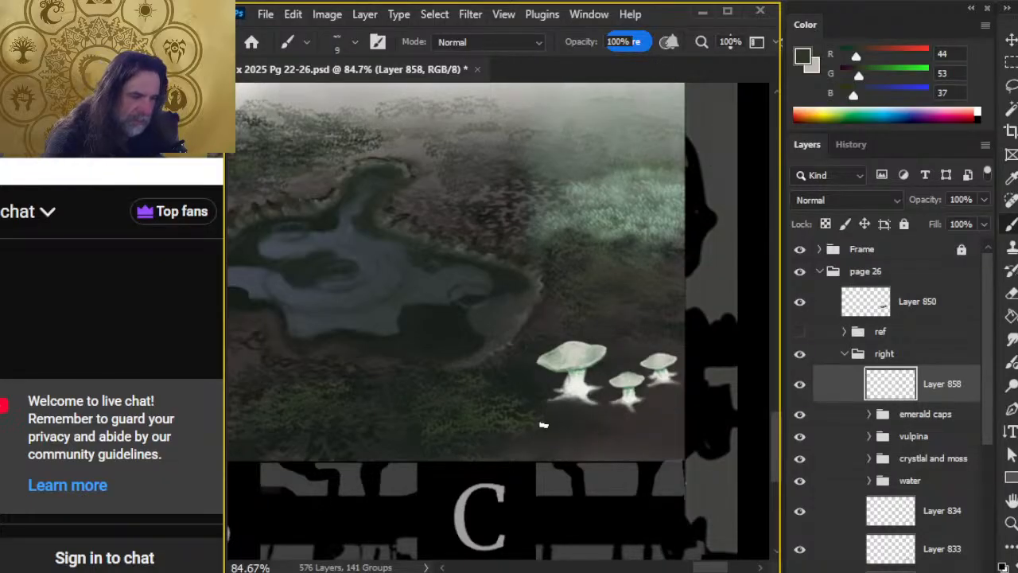
key("bracketright")
key("bracketright")
key("bracketright")
key("bracketright")
key("bracketright")
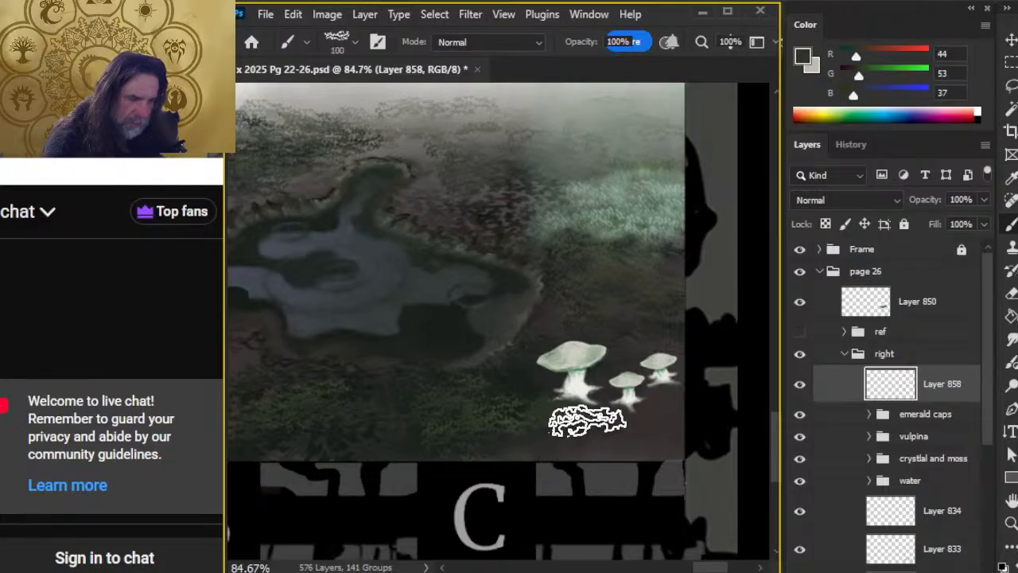
Give the Eraser the same Conifer tips brush as the paintbrush and enlarge it to 80 px
key("e")
right_click(489, 443)
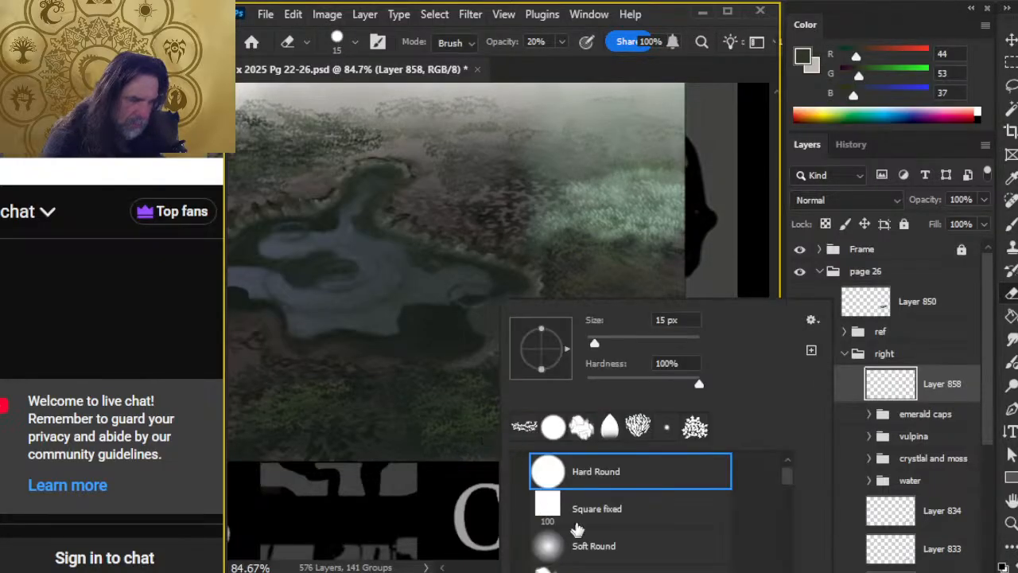
left_click(524, 429)
key("Return")
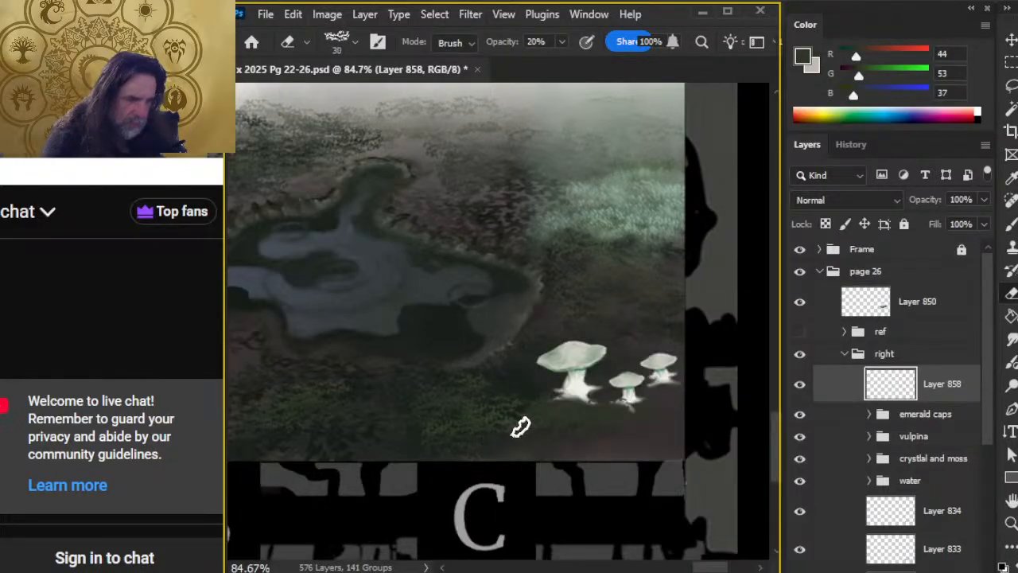
key("bracketright")
key("bracketright")
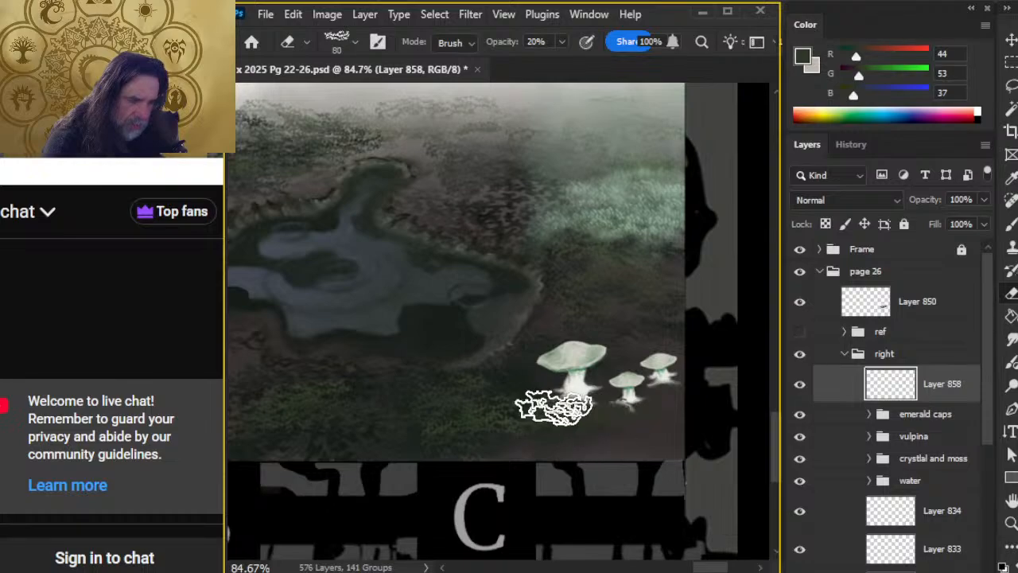
Paint dark olive foliage on the ground below the mushrooms with a 60 px brush and thin it with the 50% Eraser
key("b")
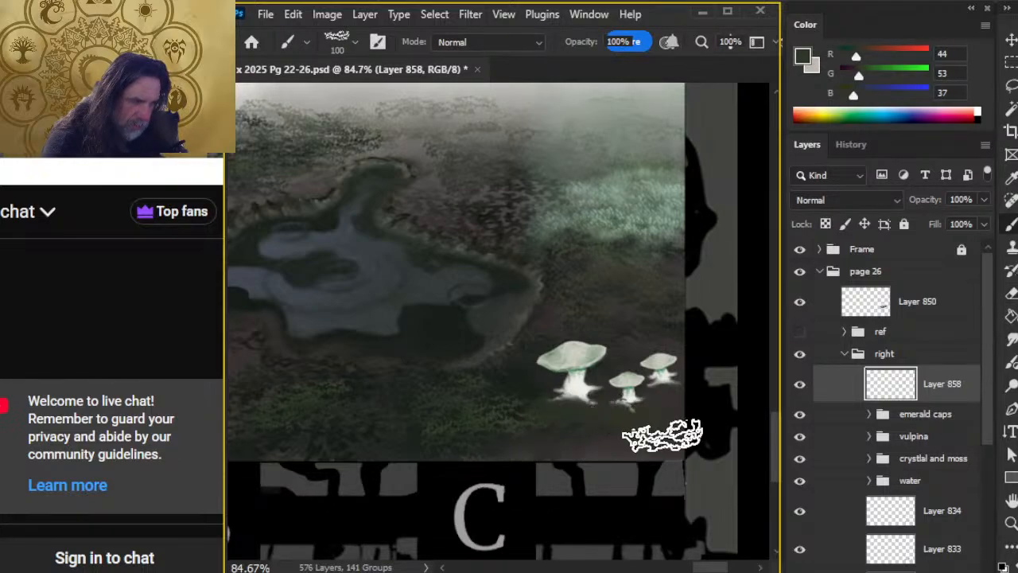
key("bracketleft")
key("bracketleft")
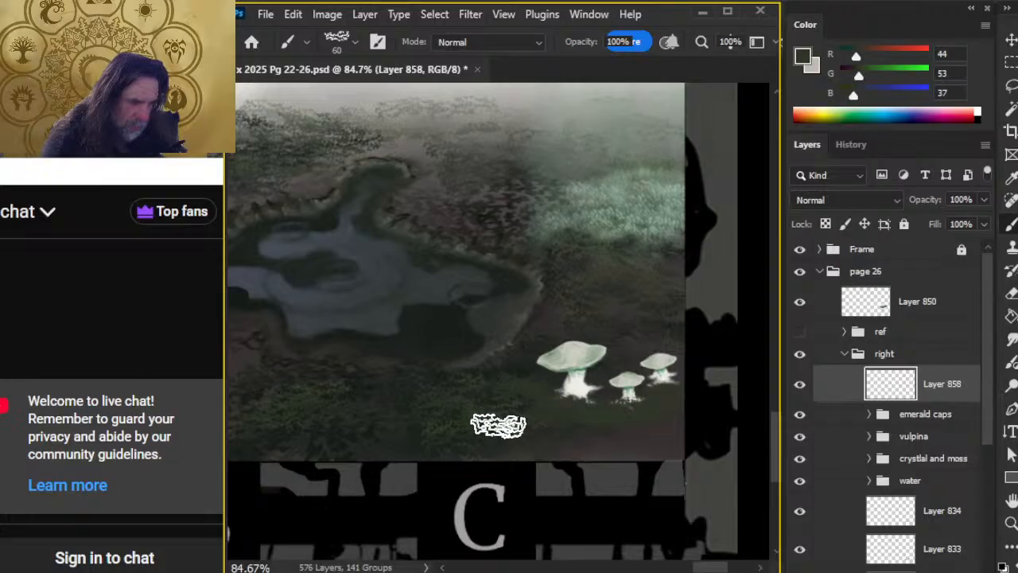
key("e")
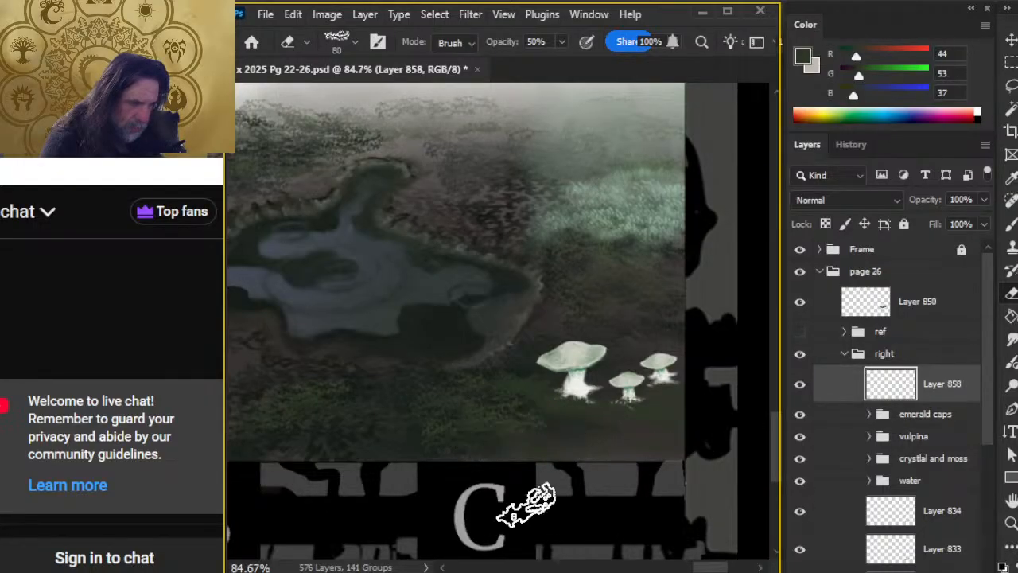
Sample a slightly lighter olive (RGB 47, 56, 39), paint foliage below the mushrooms at 90 px, and soften it with the Eraser
key("b")
key("bracketright")
key("bracketright")
key("bracketright")
key("alt")
mouse_move(480, 389)
left_mouse_down()
mouse_move(478, 402)
mouse_move(464, 393)
mouse_move(469, 406)
left_mouse_up()
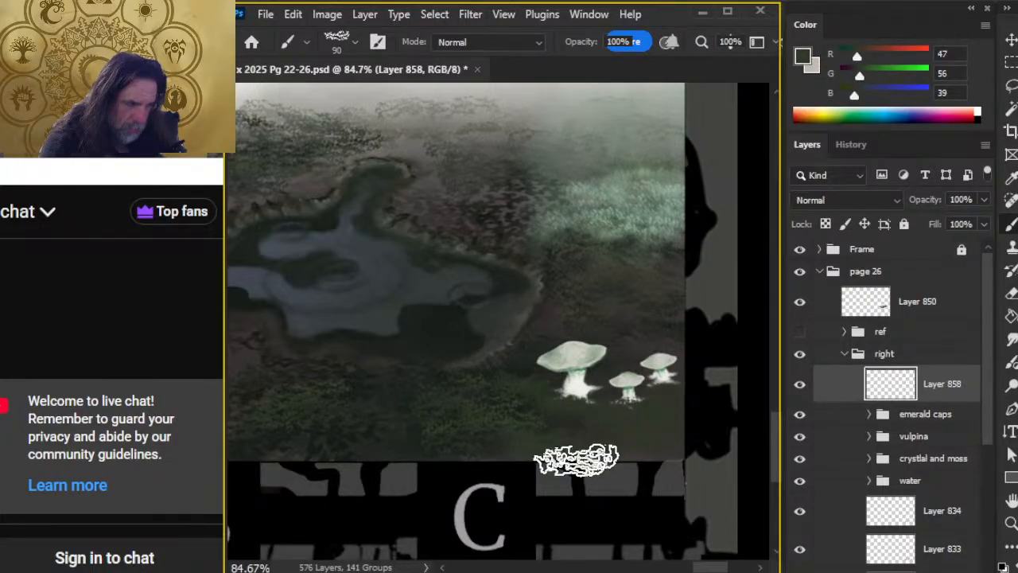
key("e")
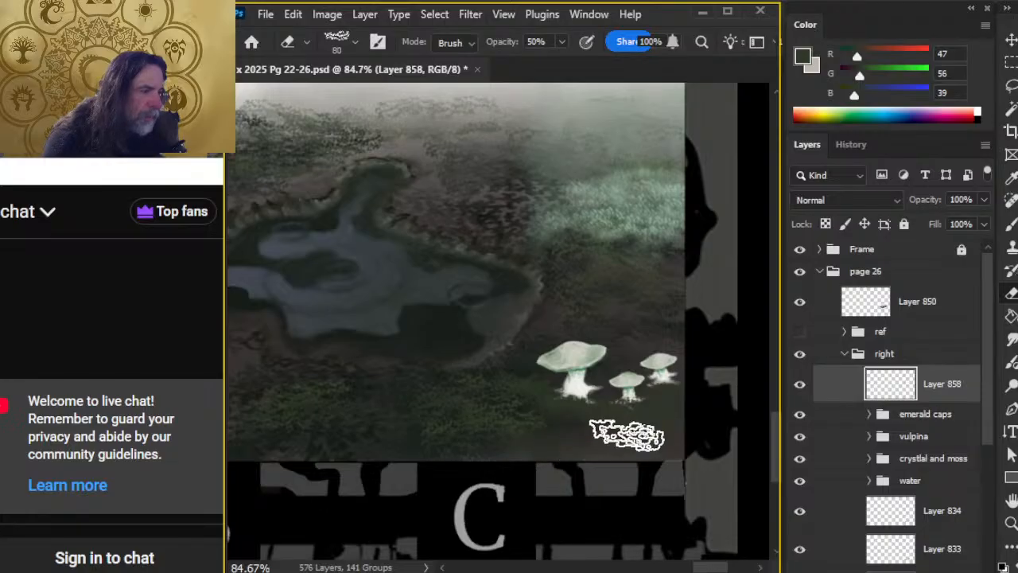
Paint foliage tips over the mushroom stem bases with a 70 px brush and thin them with a 50 px Eraser
key("b")
key("bracketleft")
key("bracketleft")
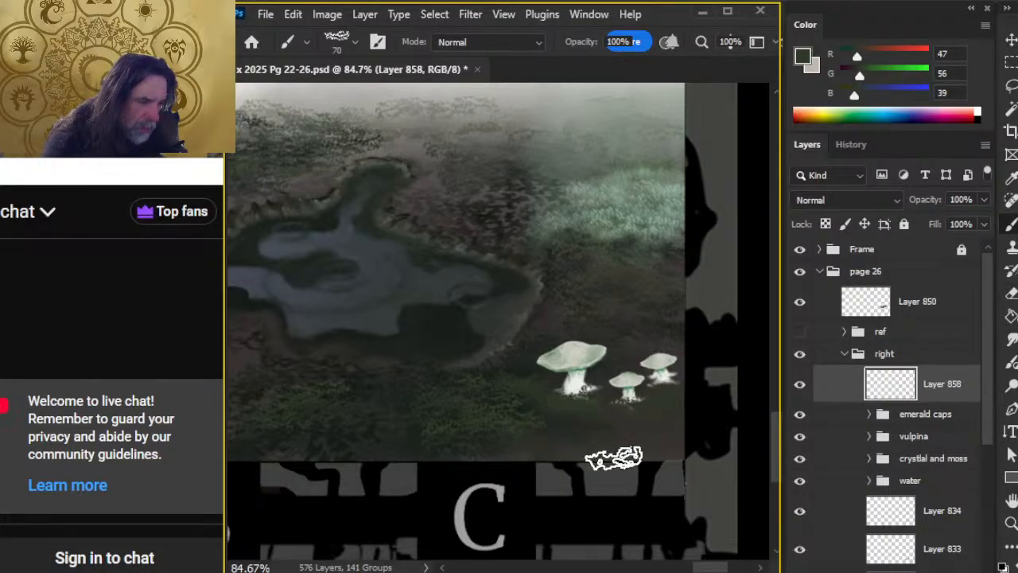
key("e")
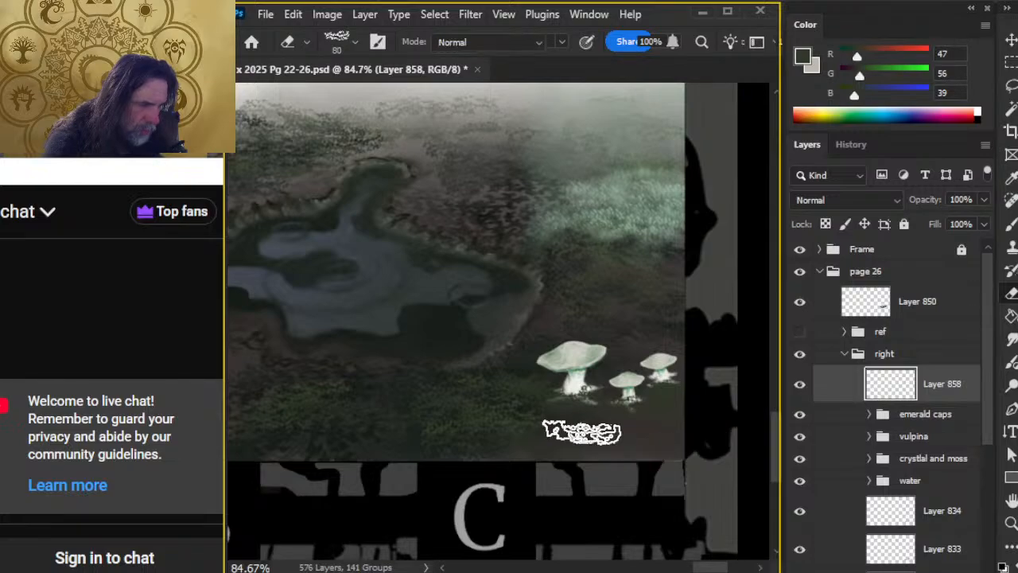
key("bracketleft")
key("bracketleft")
key("bracketleft")
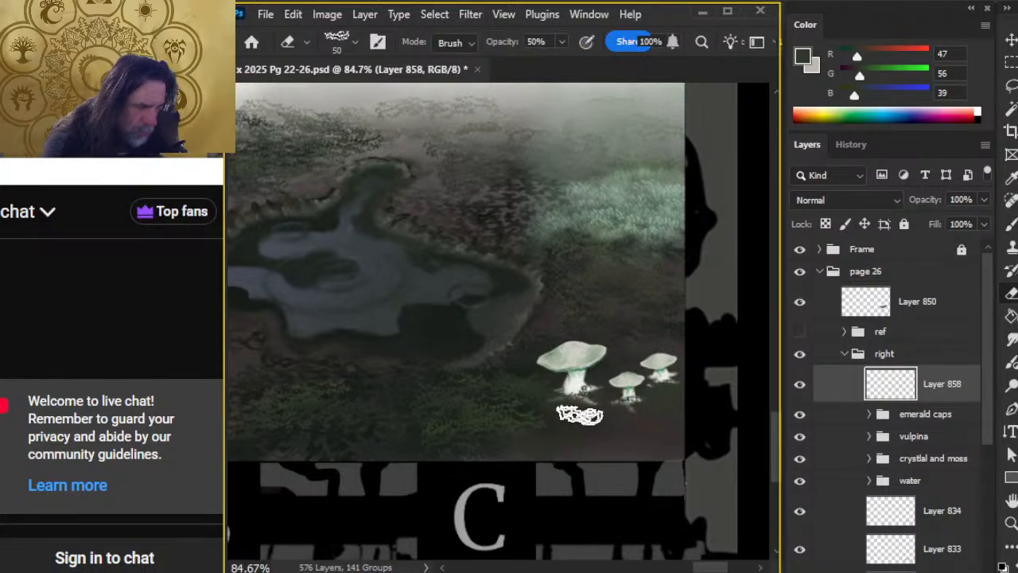
Add foliage around the smaller mushrooms' bases at 70 px and blend it with the 50% Eraser
key("b")
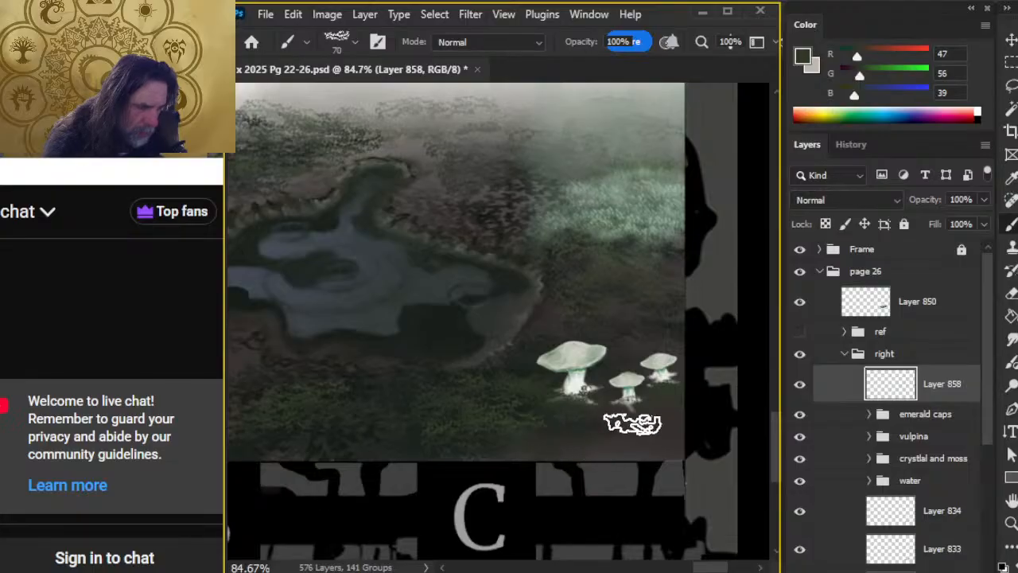
key("e")
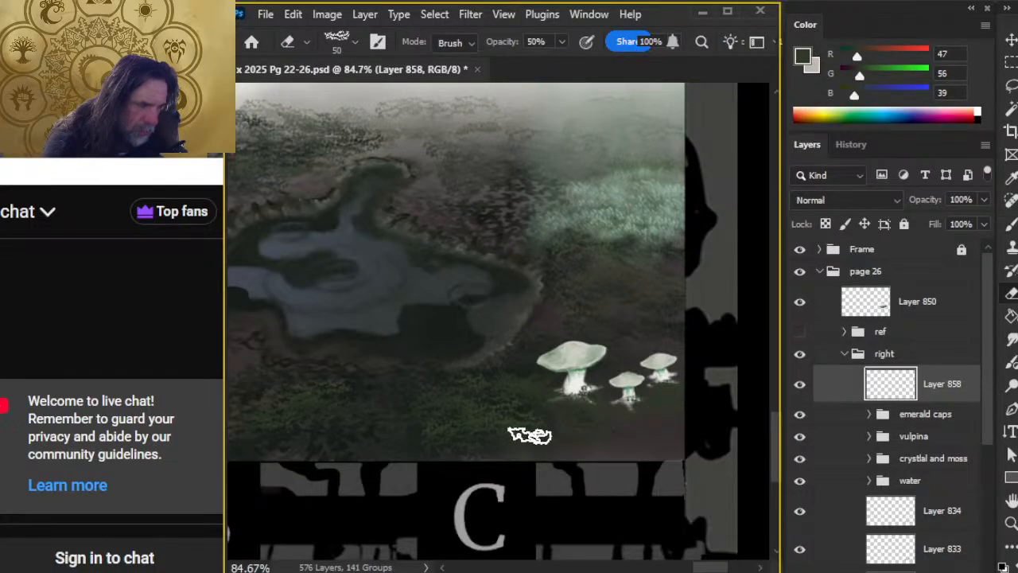
key("b")
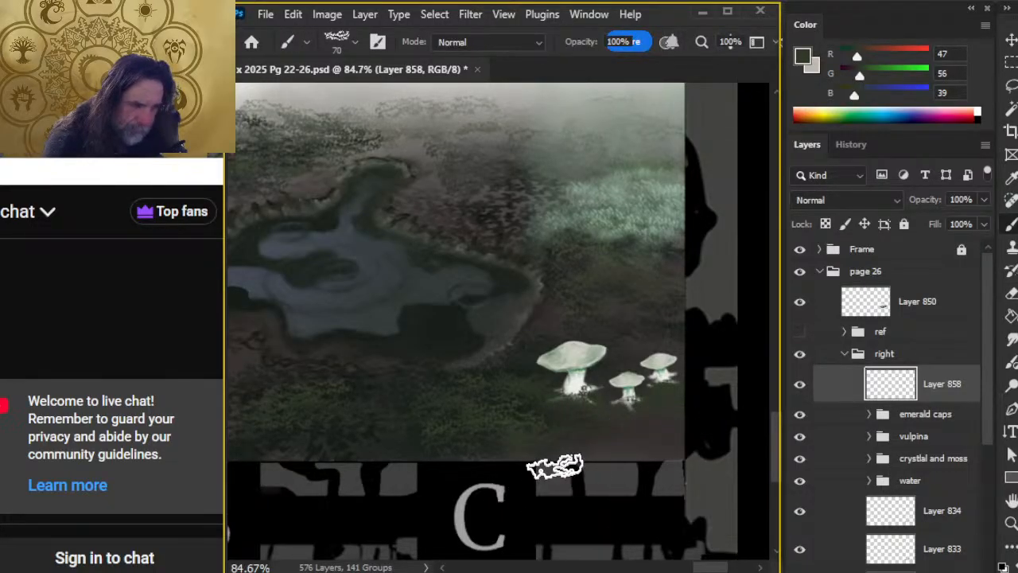
key("e")
Paint foliage below the mushrooms in a sampled green (RGB 48, 58, 39) and thin it with the Eraser at 125 px and 80% opacity
key("b")
key("alt")
left_click_drag(457, 412, 439, 427)
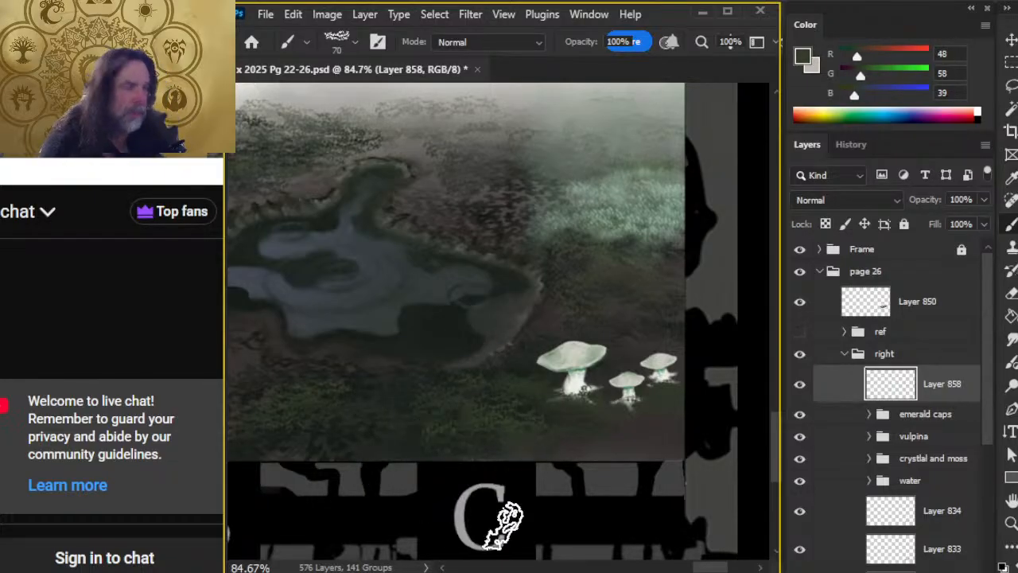
key("e")
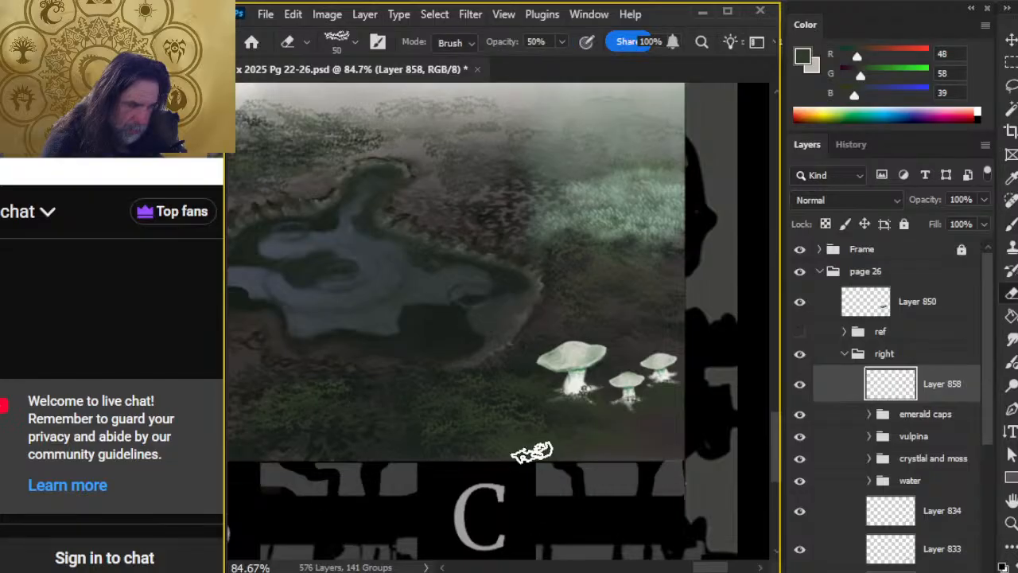
key("bracketright")
key("bracketright")
key("bracketright")
key("bracketright")
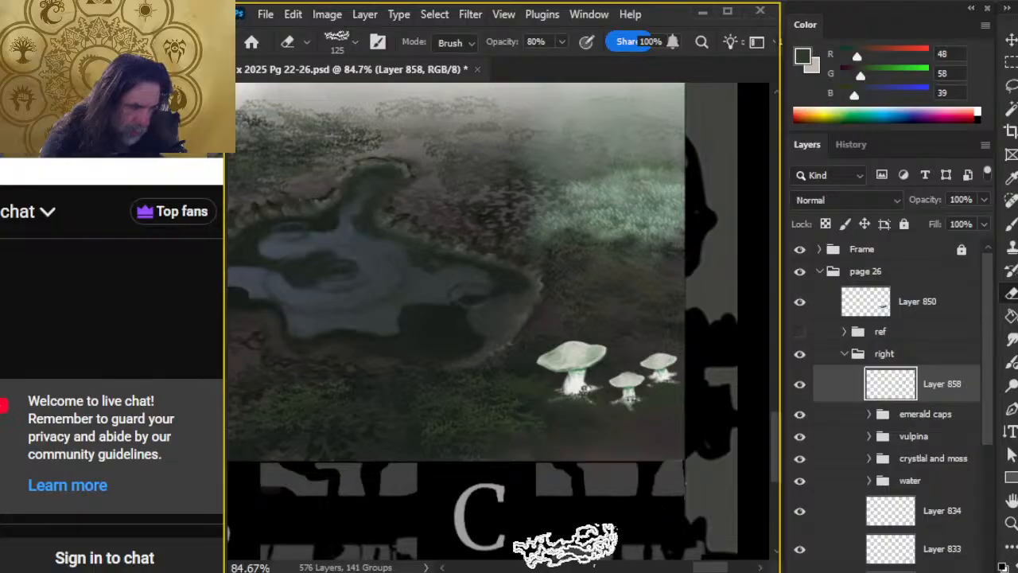
Sample an olive (RGB 50, 58, 39) from the ground foliage and continue painting around the mushrooms at 70 px
key("b")
left_click(344, 384, "alt")
left_click(347, 374, "alt")
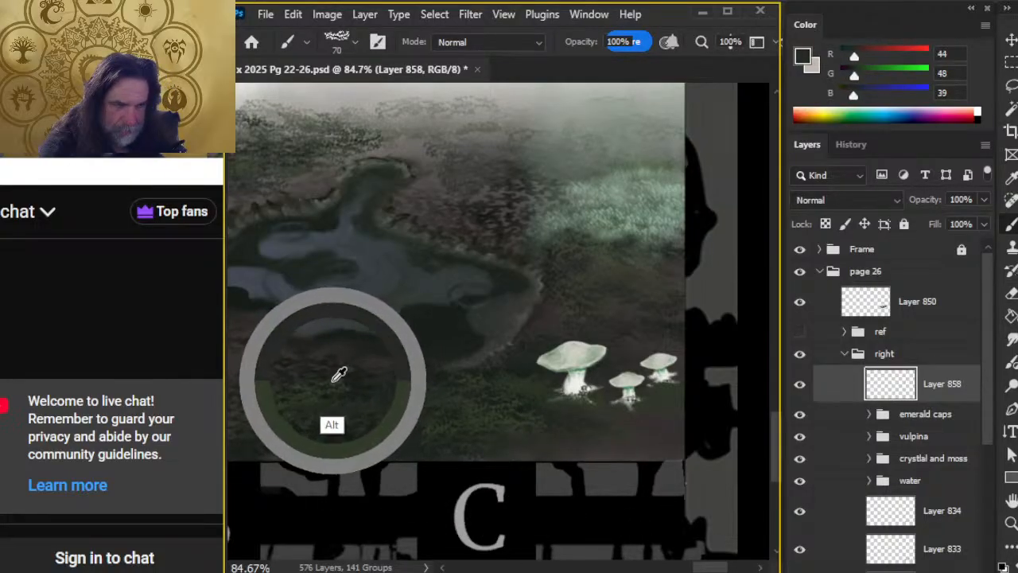
key("e")
key("b")
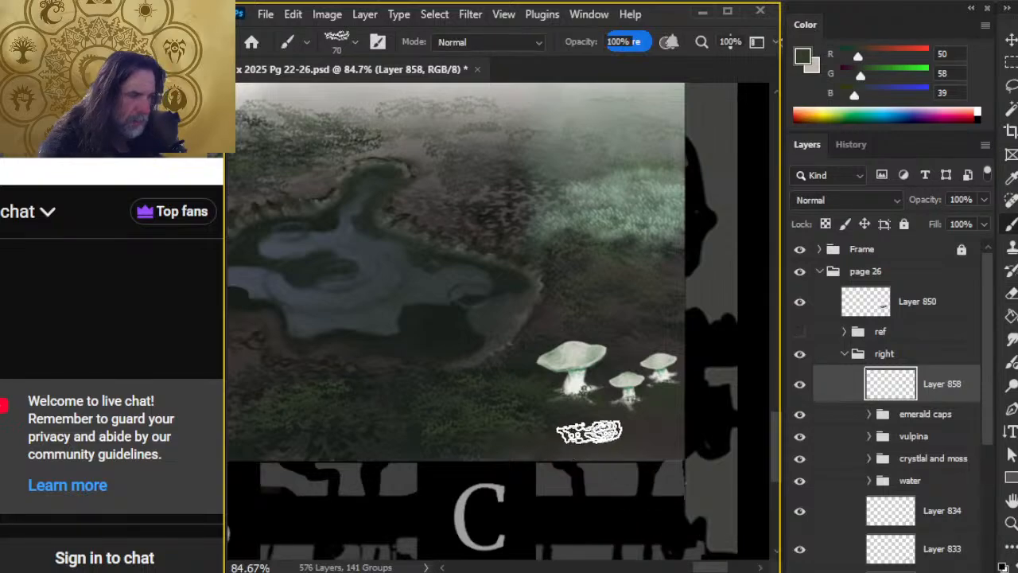
Clear stray foliage from the large stem's base with the 80% Eraser and repaint tips around the mushrooms' bases at 70 px
key("r")
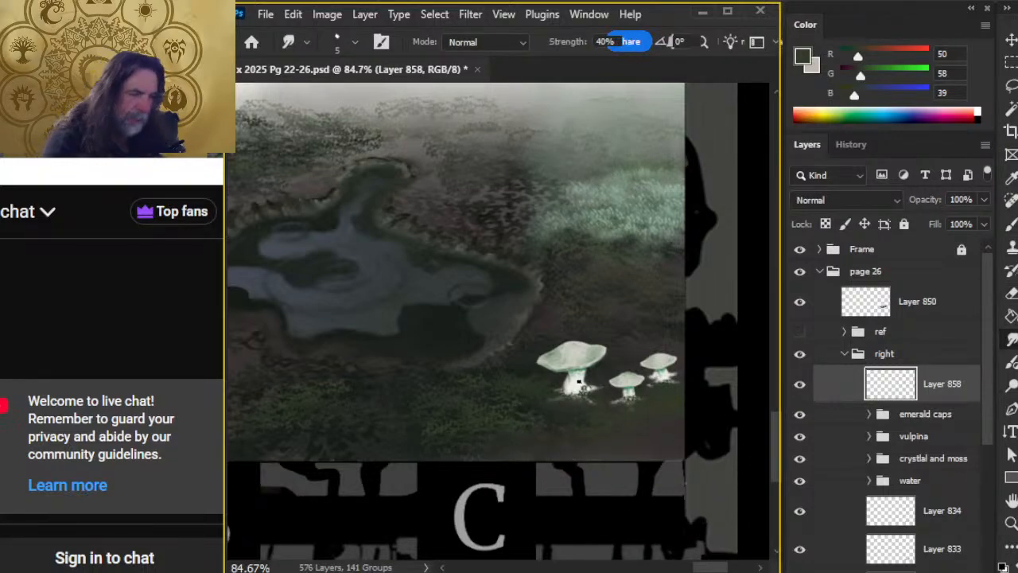
key("e")
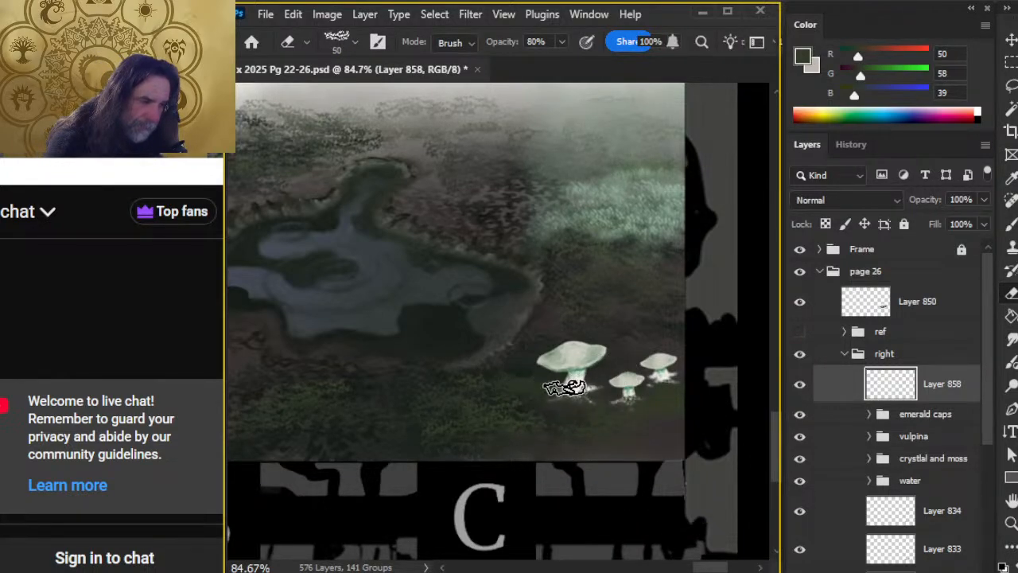
key("b")
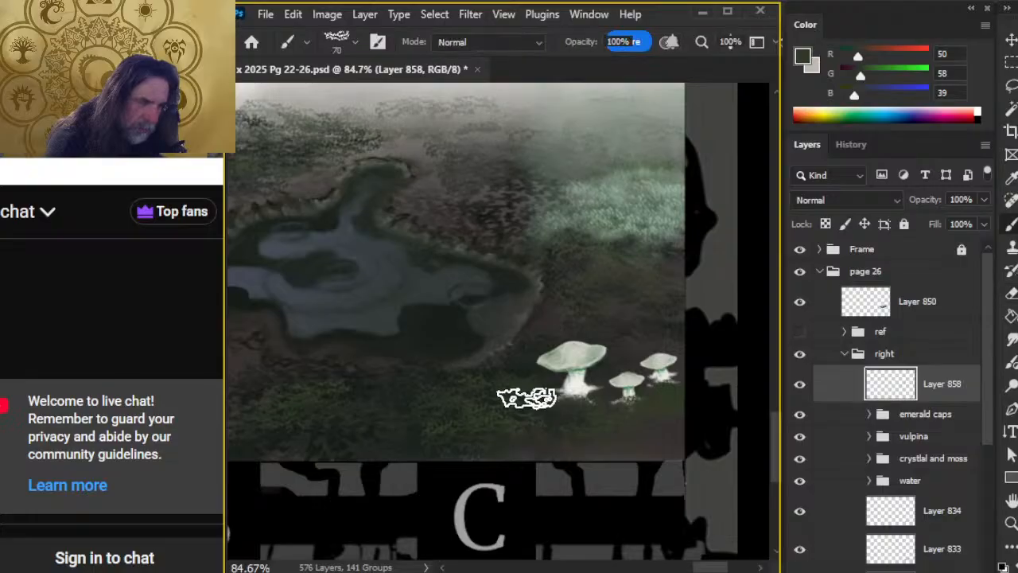
key("e")
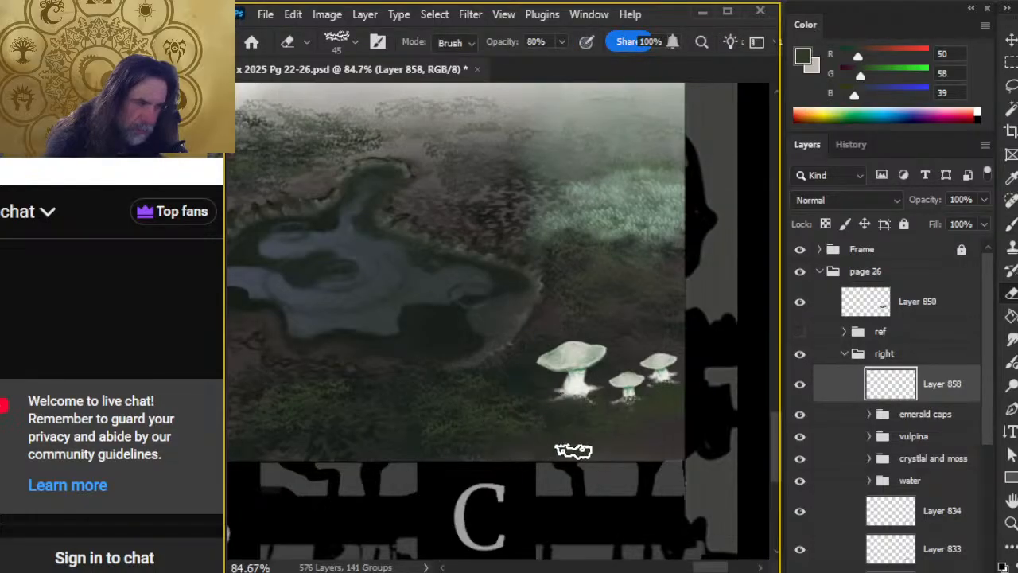
key("b")
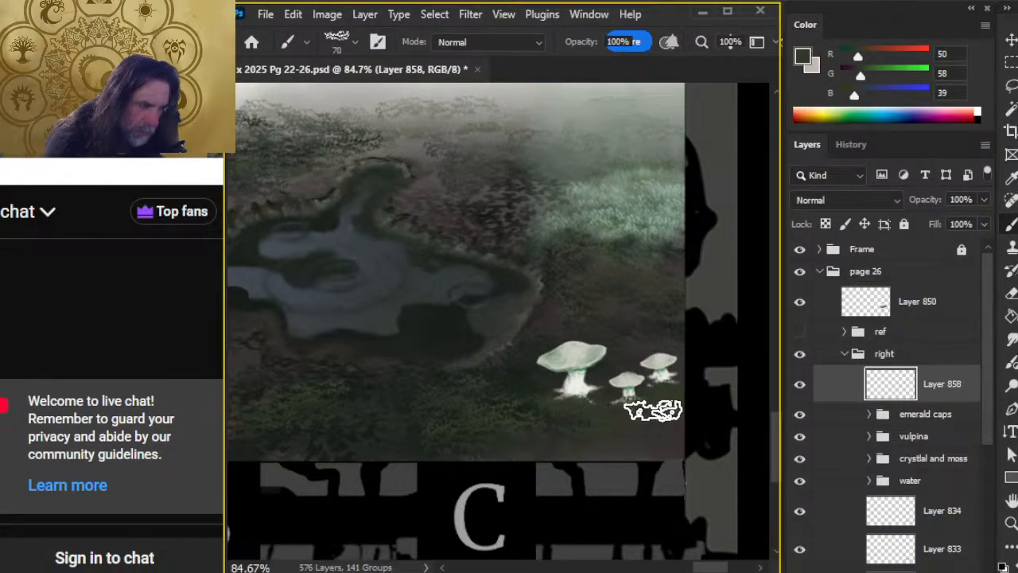
Sample a dark grey-green (RGB 29, 35, 31), add darker foliage below the mushrooms at 60 px, and thin it with the 80% Eraser
left_click(531, 450, "alt")
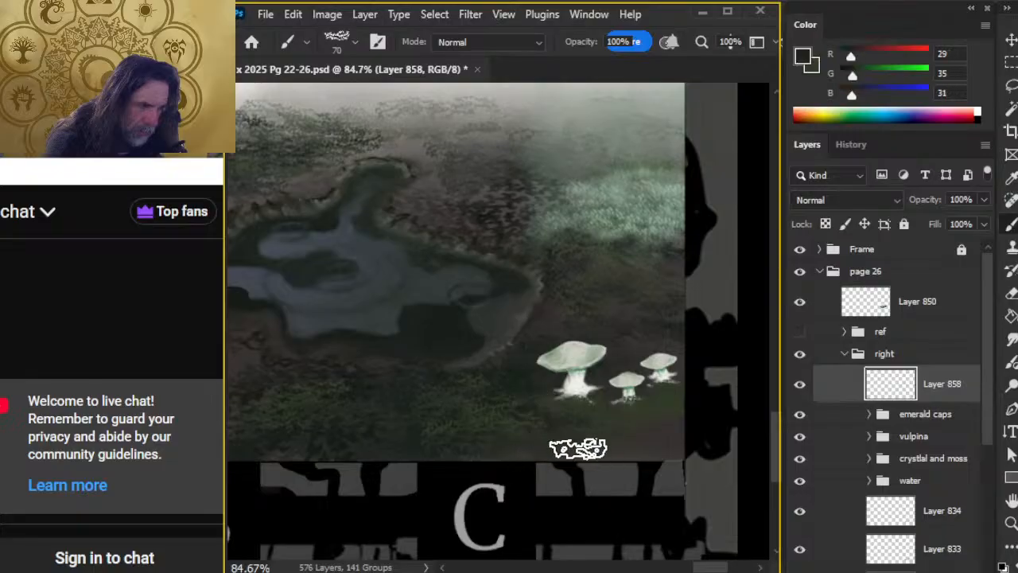
key("e")
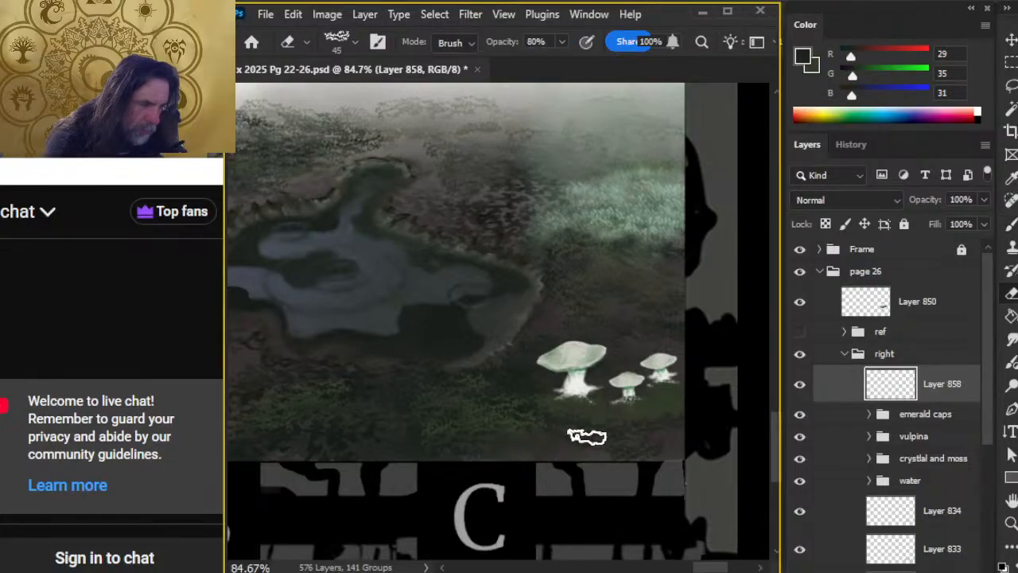
key("b")
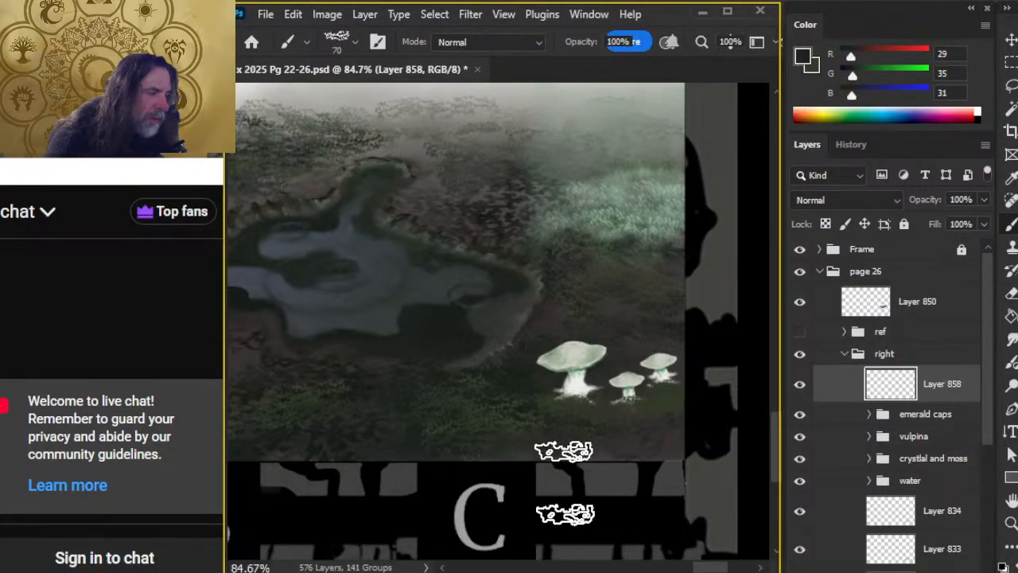
key("bracketleft")
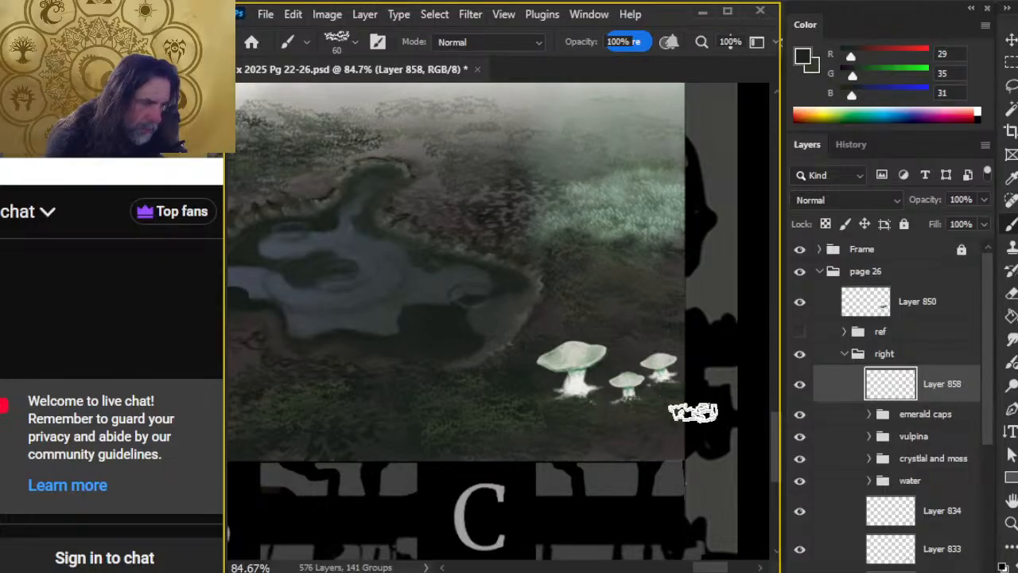
key("e")
Sample the olive (RGB 50, 58, 39) under the mushrooms, paint over the dark foliage, and blend it with the 45 px Eraser
key("b")
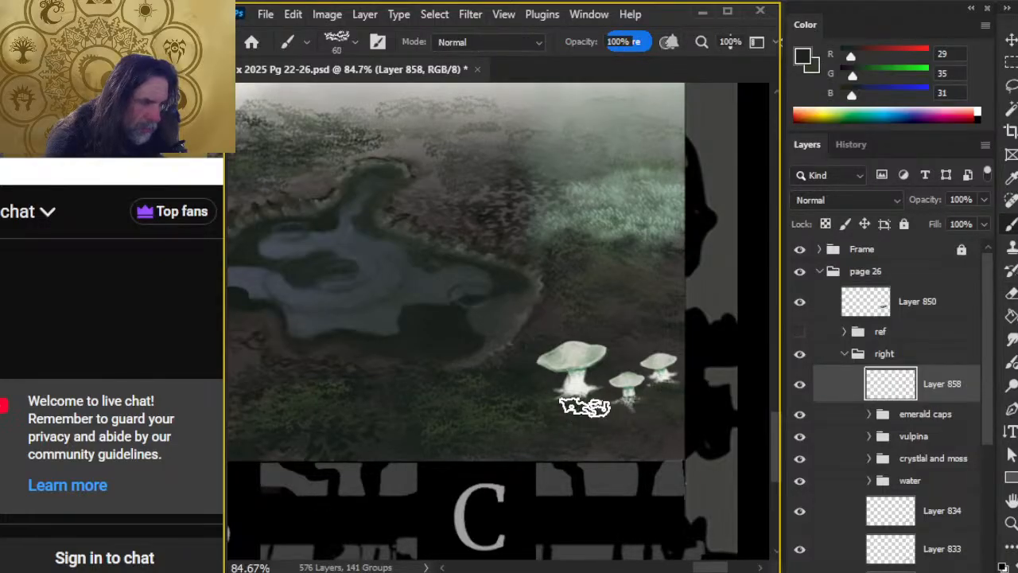
left_click(585, 409, "alt")
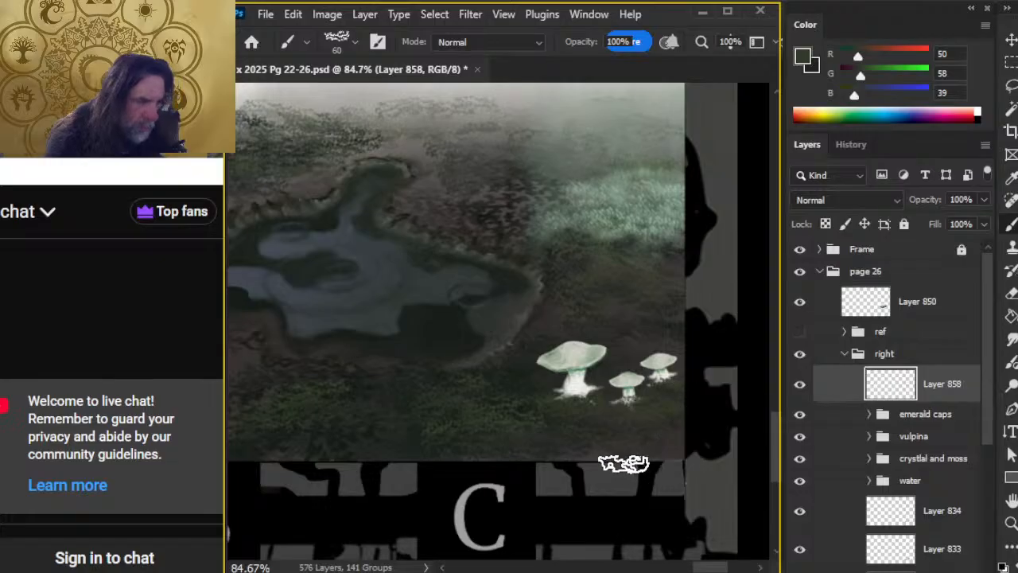
key("e")
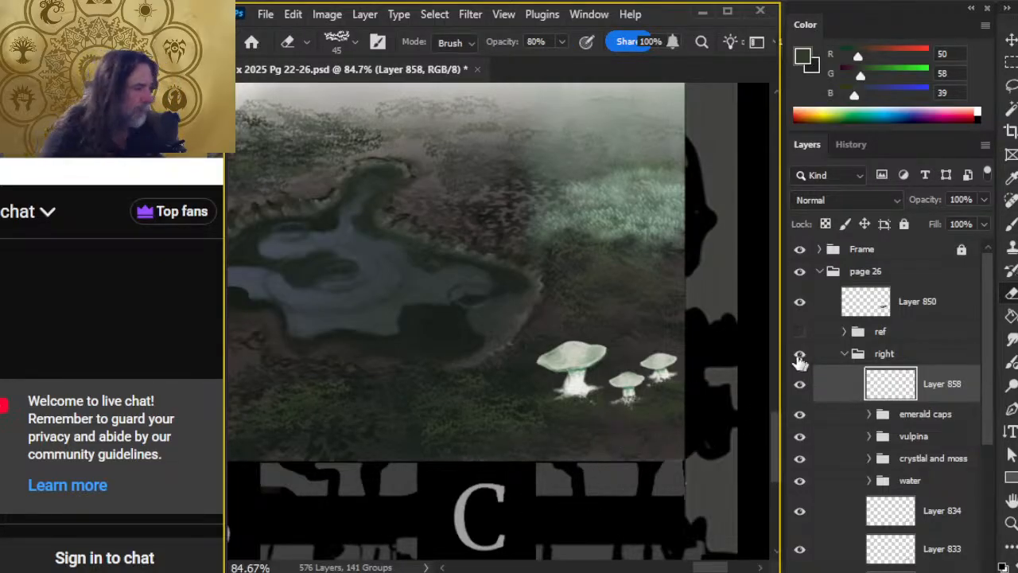
Lower the emerald caps group's opacity to 87% and move Layer 850 into the ref group
left_click(846, 420)
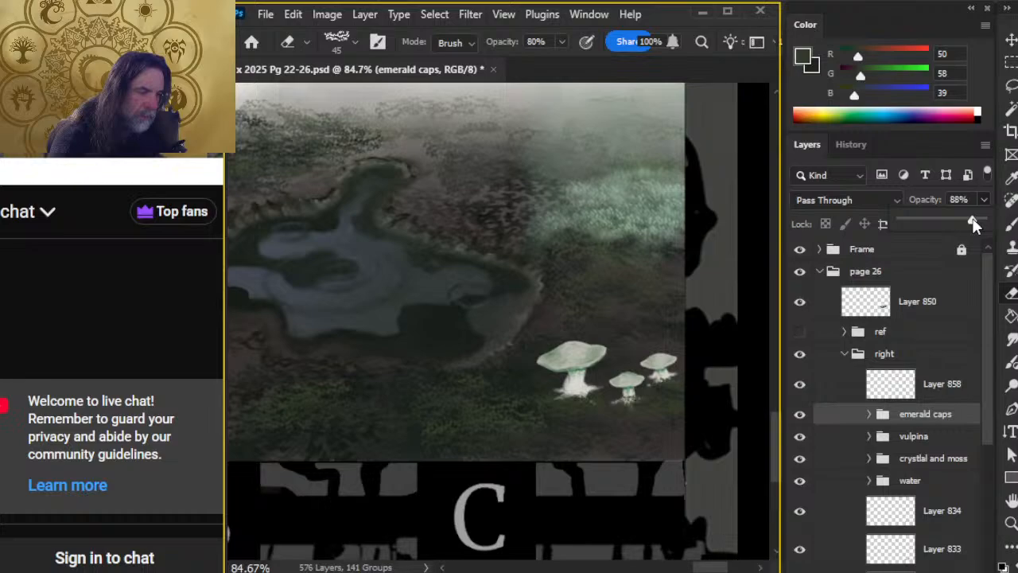
key("z")
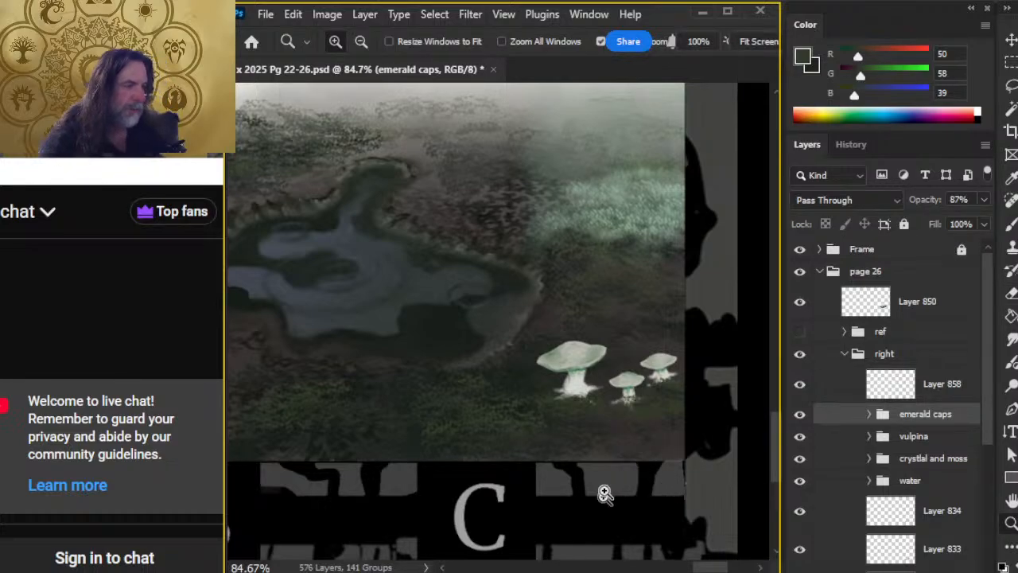
left_click_drag(674, 505, 602, 515)
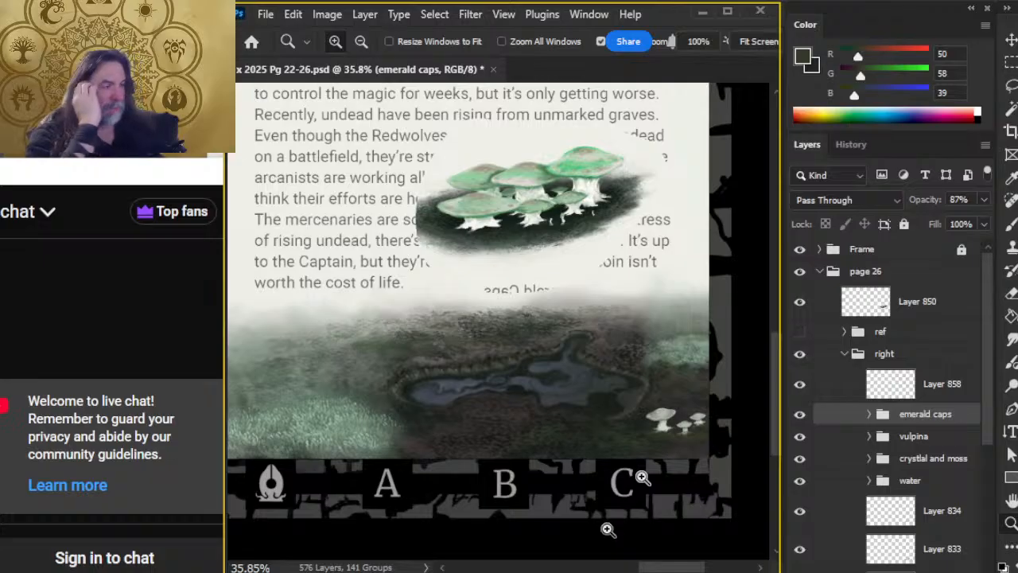
left_click_drag(907, 309, 883, 329)
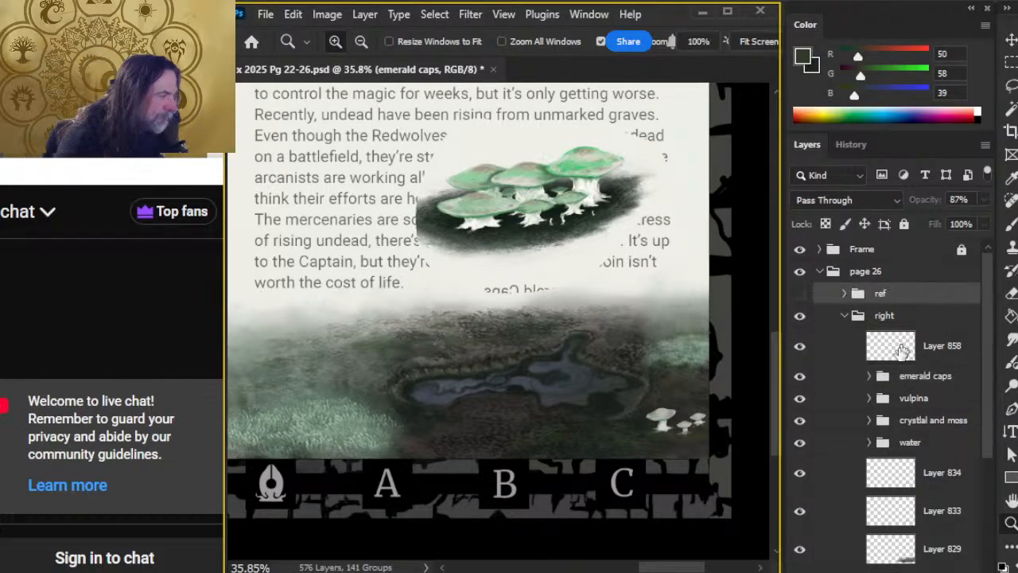
Set the opacity of Layer 849, the top layer in the vulpina group, to 65%
left_click(843, 317)
left_click_drag(664, 515, 602, 477)
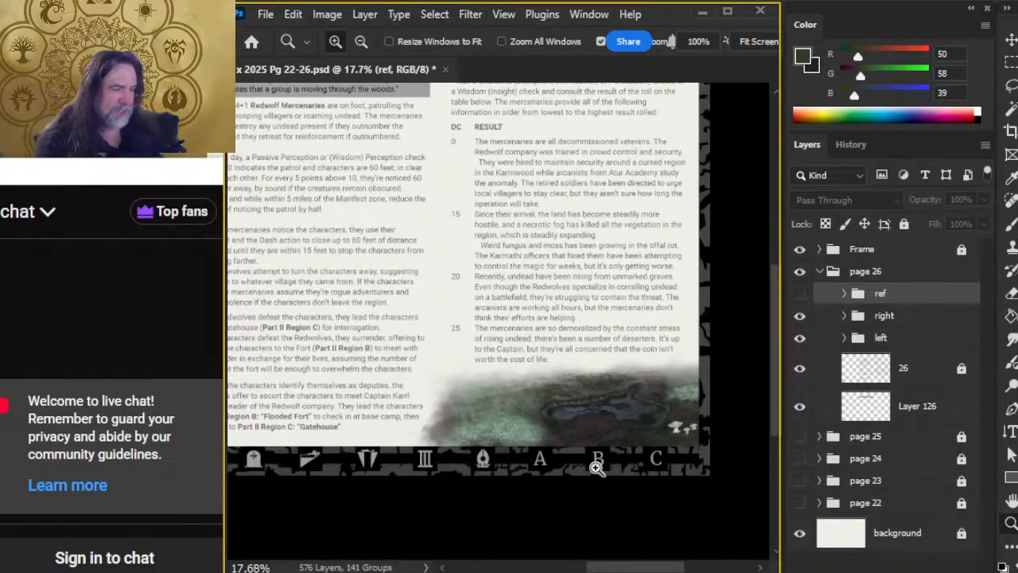
left_click_drag(637, 440, 519, 440)
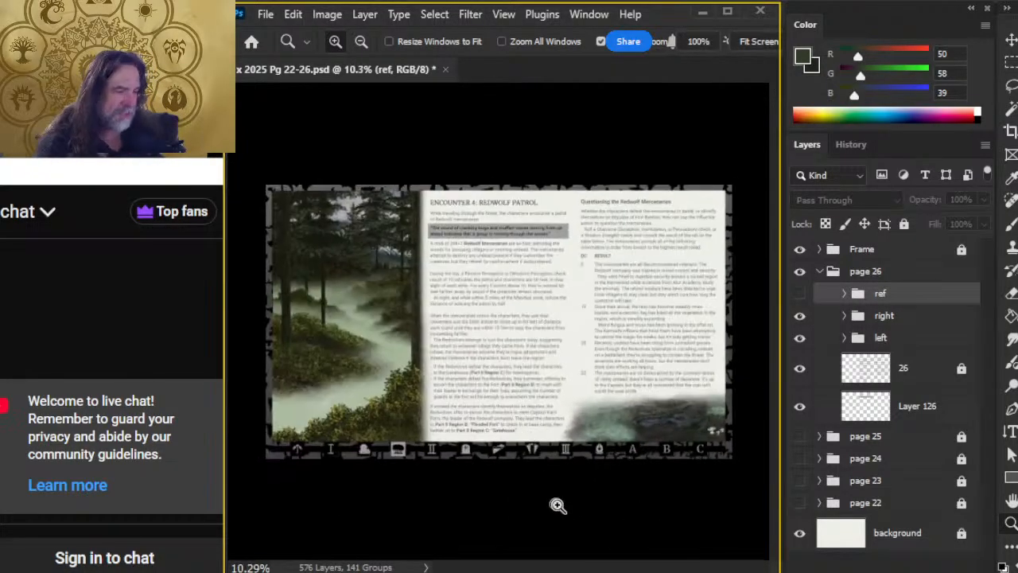
left_click_drag(670, 452, 748, 488)
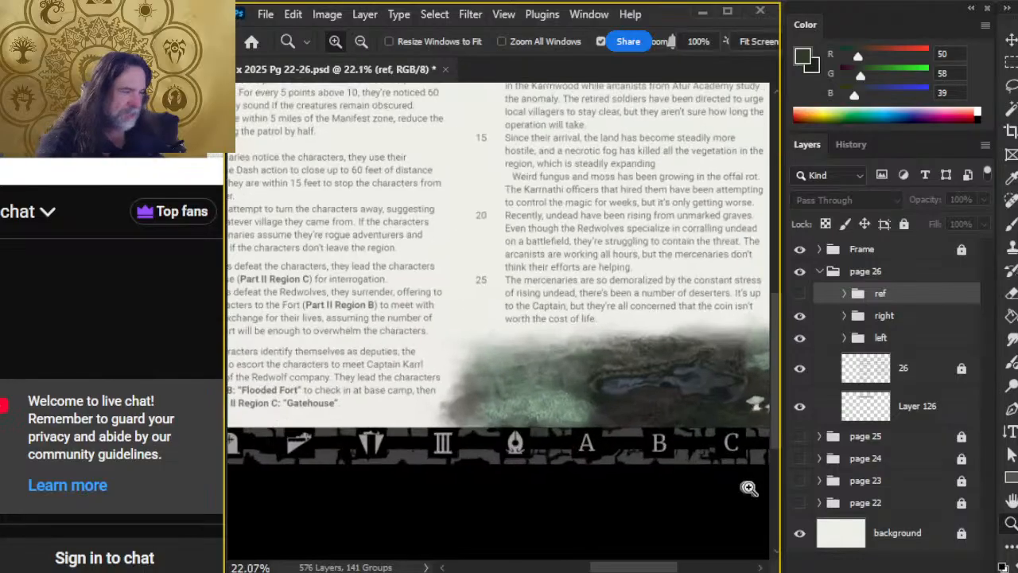
left_click(844, 316)
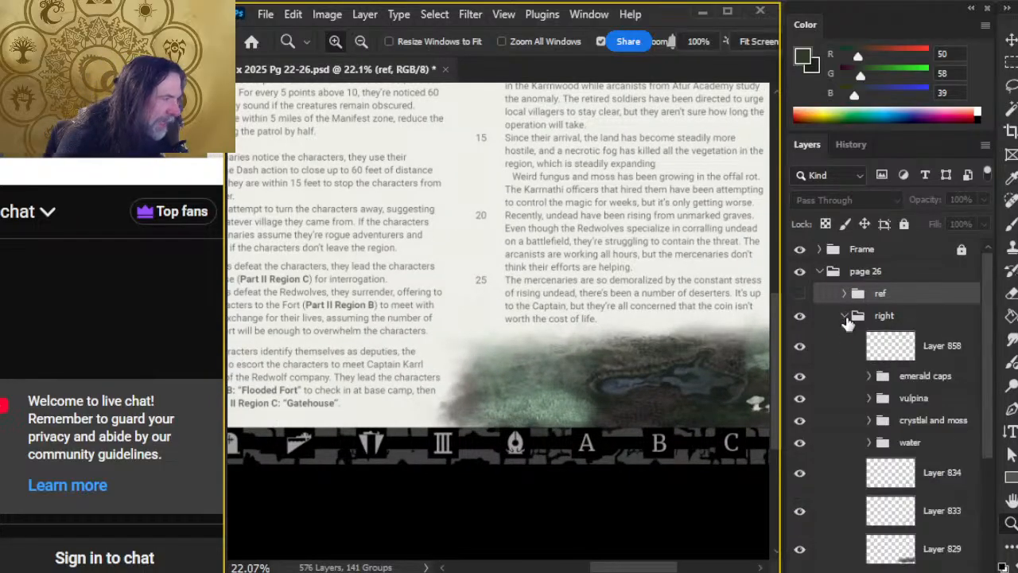
left_click(870, 398)
left_click(799, 430)
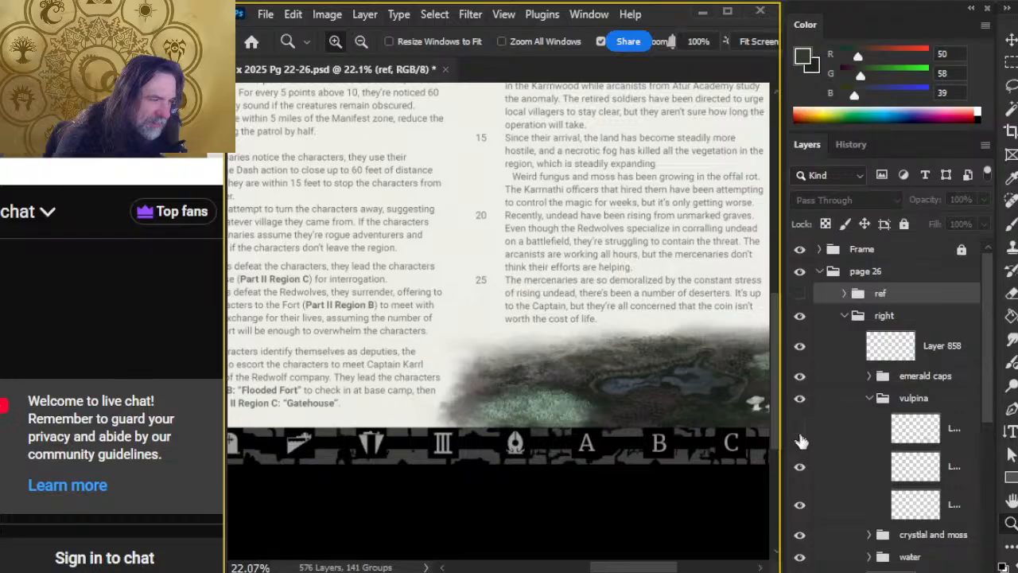
left_click_drag(749, 429, 663, 402)
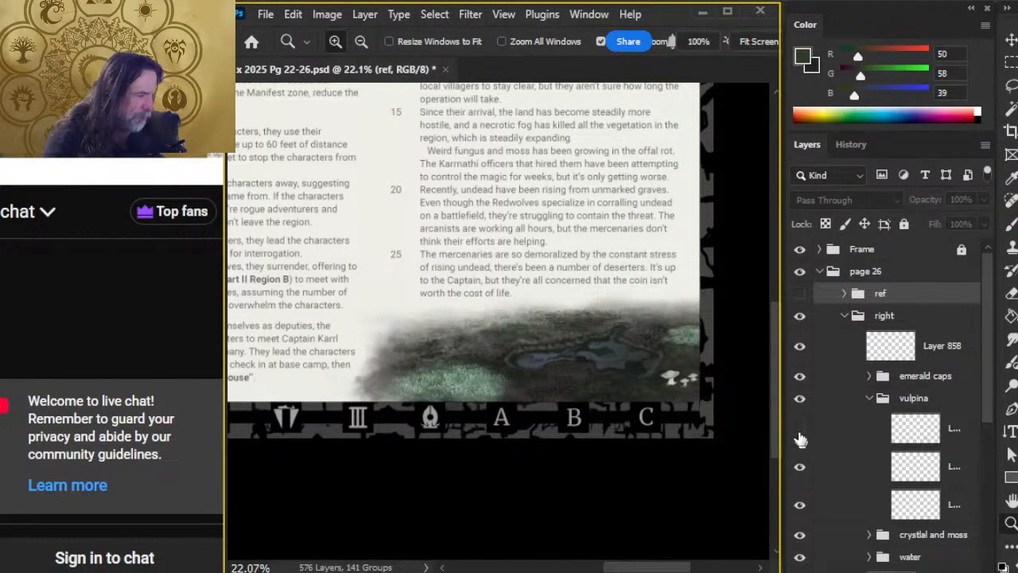
left_click(841, 436)
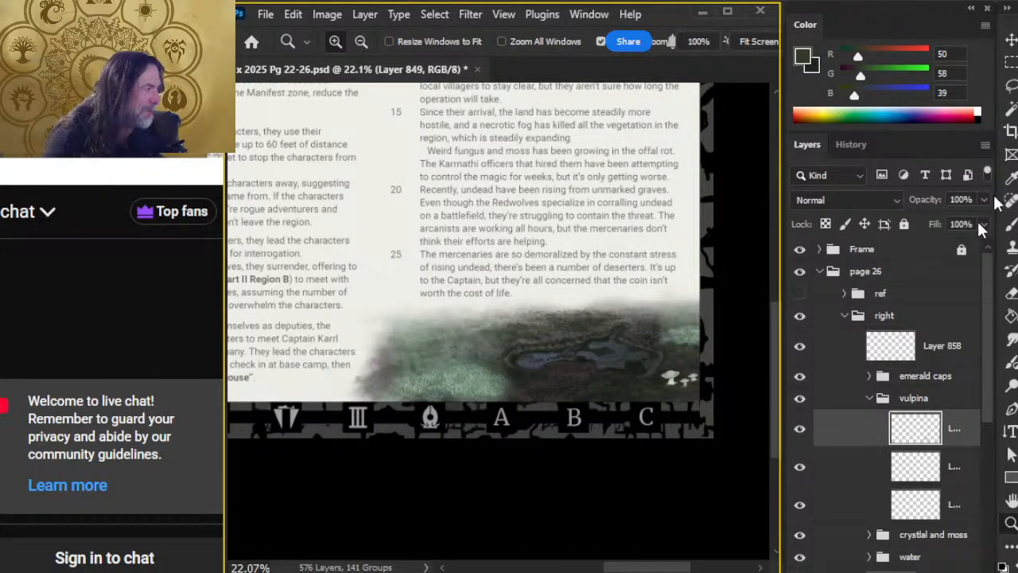
left_click(983, 226)
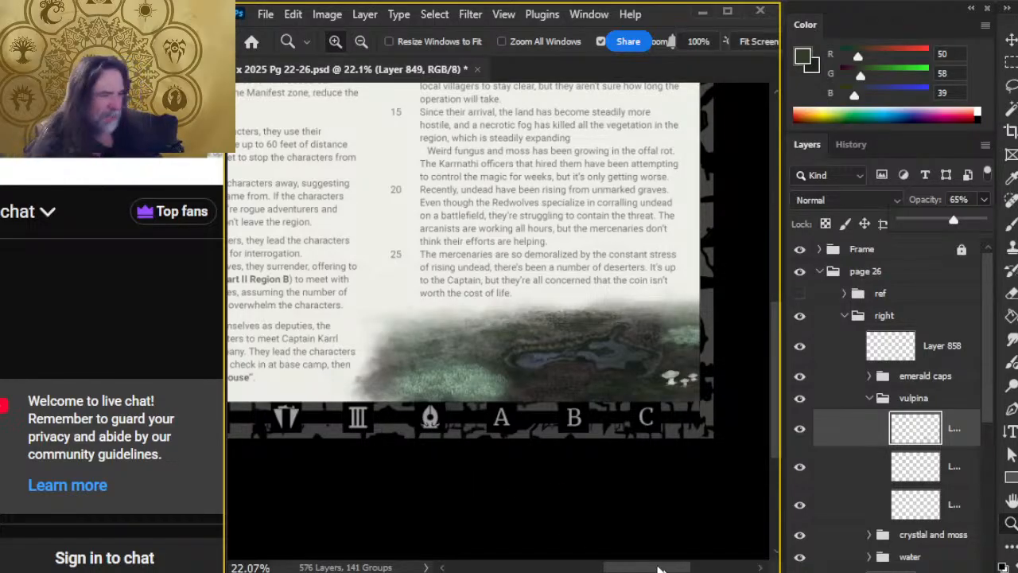
Collapse and lock the page 26 group, and save the document
left_click_drag(587, 390, 493, 421)
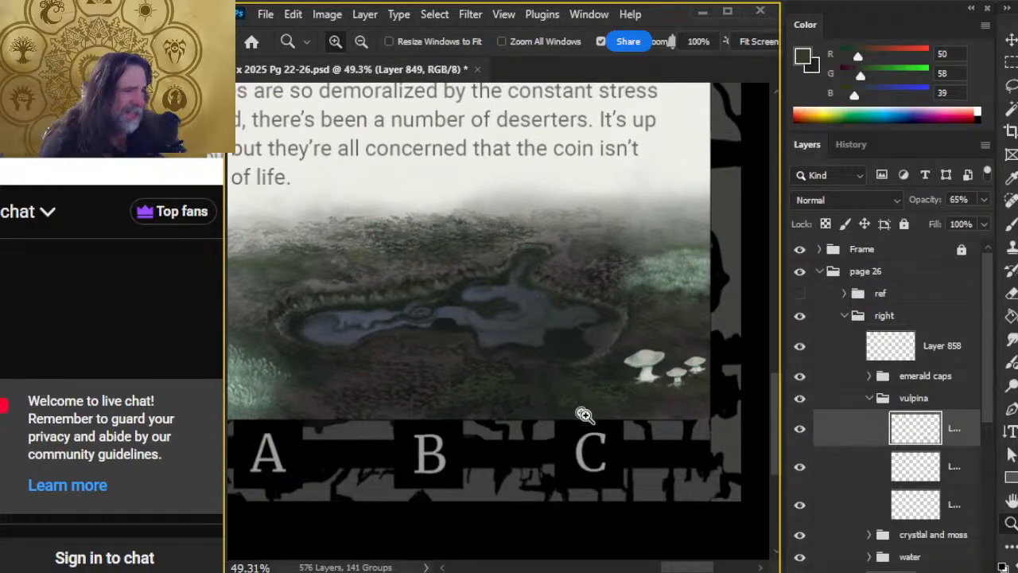
left_click_drag(637, 435, 648, 415)
left_click_drag(674, 453, 612, 471)
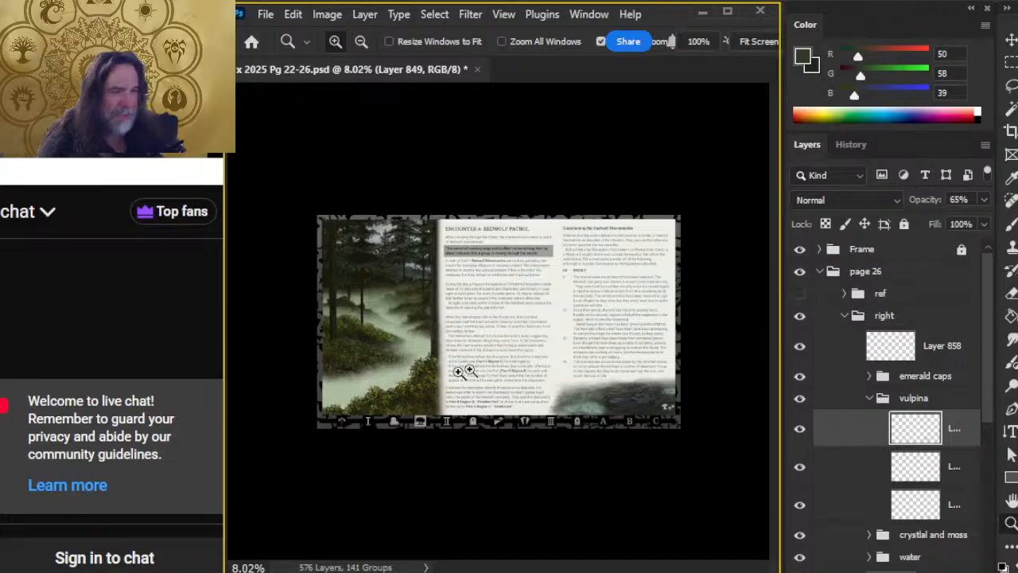
left_click(820, 272)
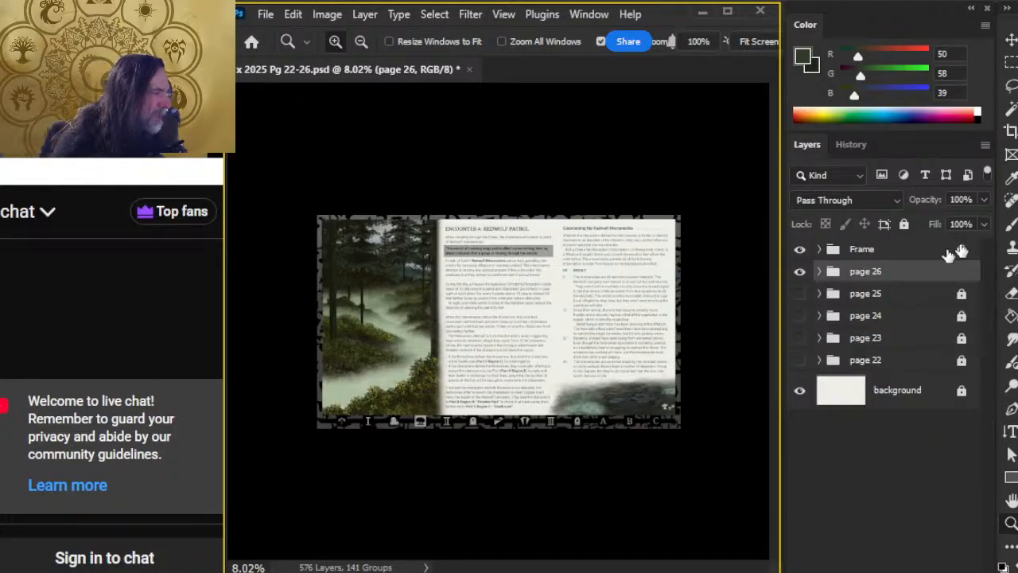
left_click(904, 226)
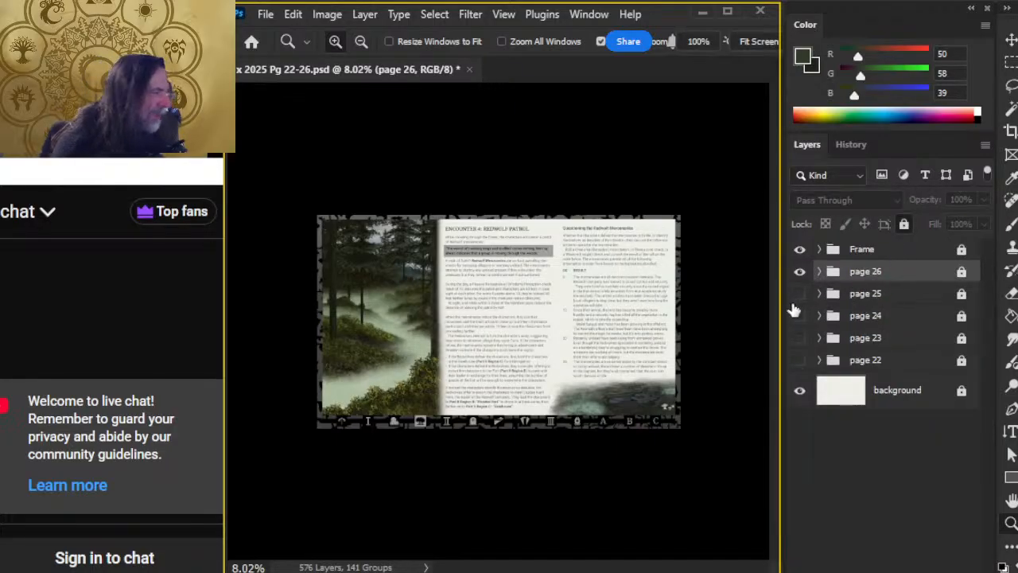
key("ctrl+s")
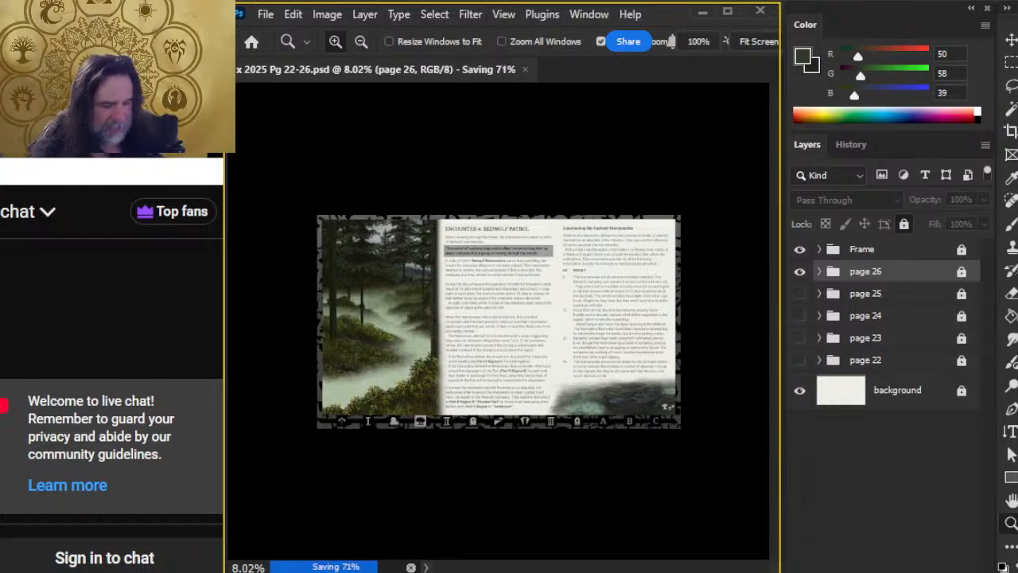
Open the "left to do 2025-11-04" note in Notepad and delete its "p26 texture?" line
right_click(226, 571)
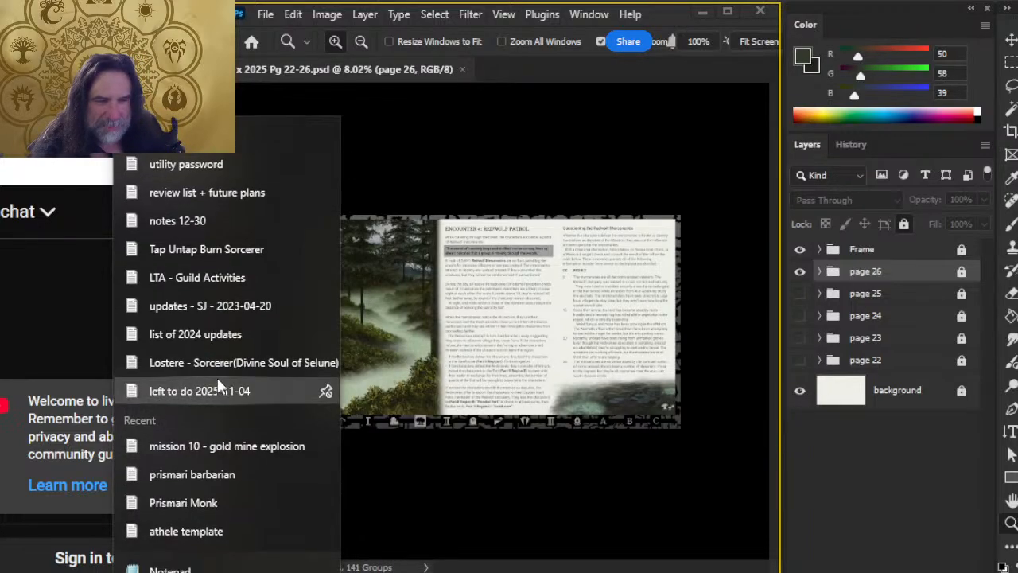
left_click(217, 391)
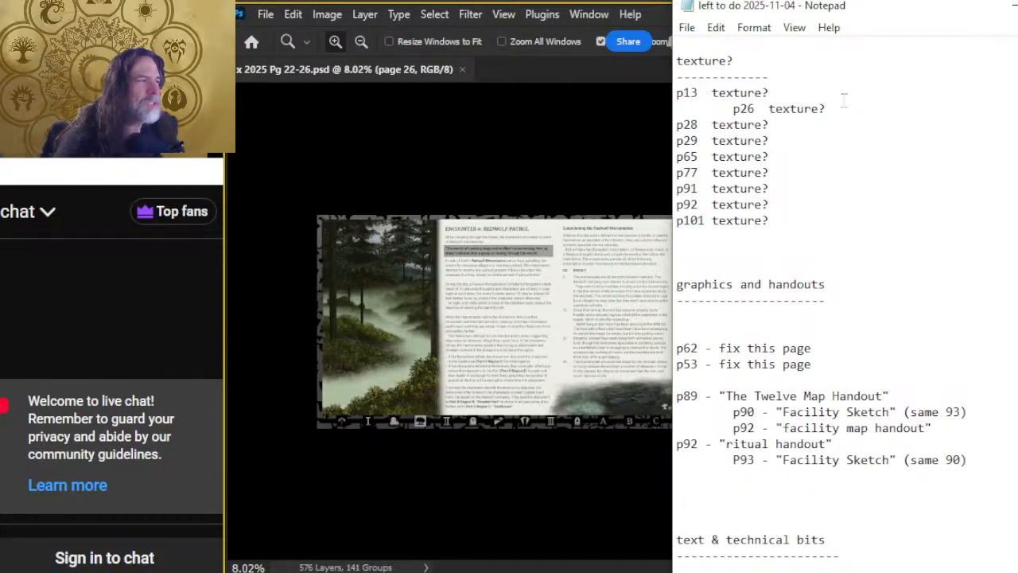
left_click_drag(843, 103, 842, 97)
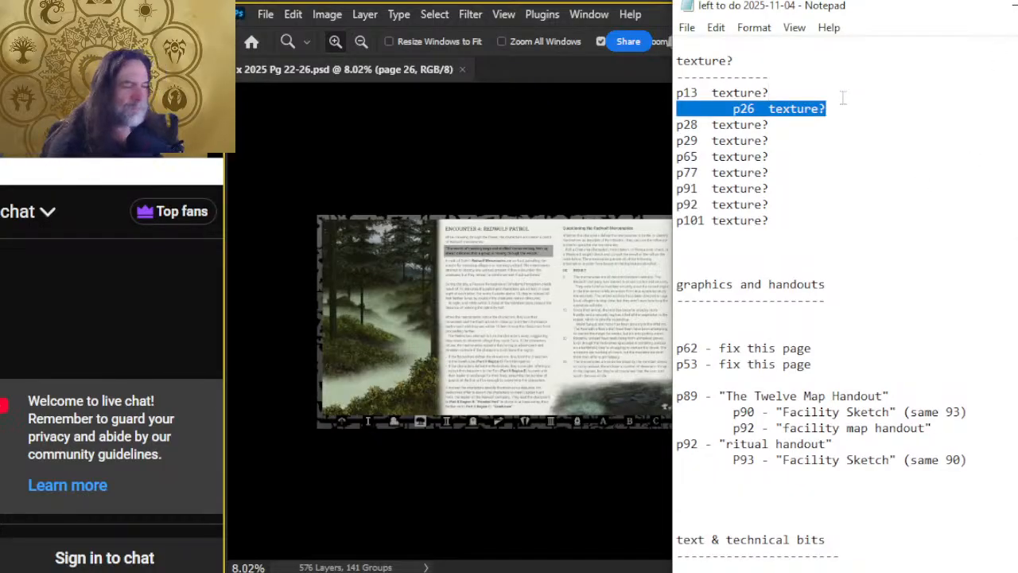
key("BackSpace")
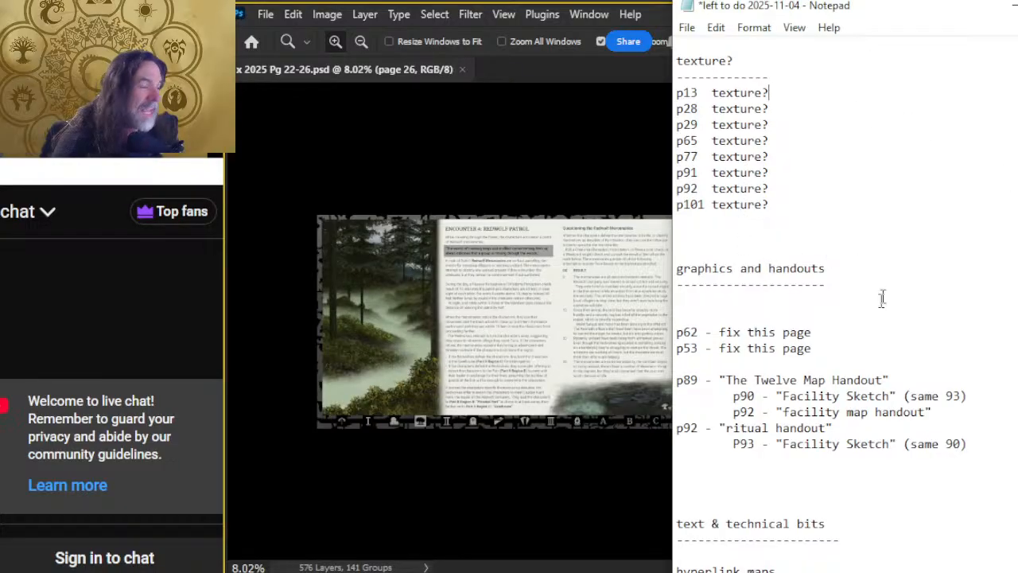
left_click_drag(865, 380, 836, 327)
key("BackSpace")
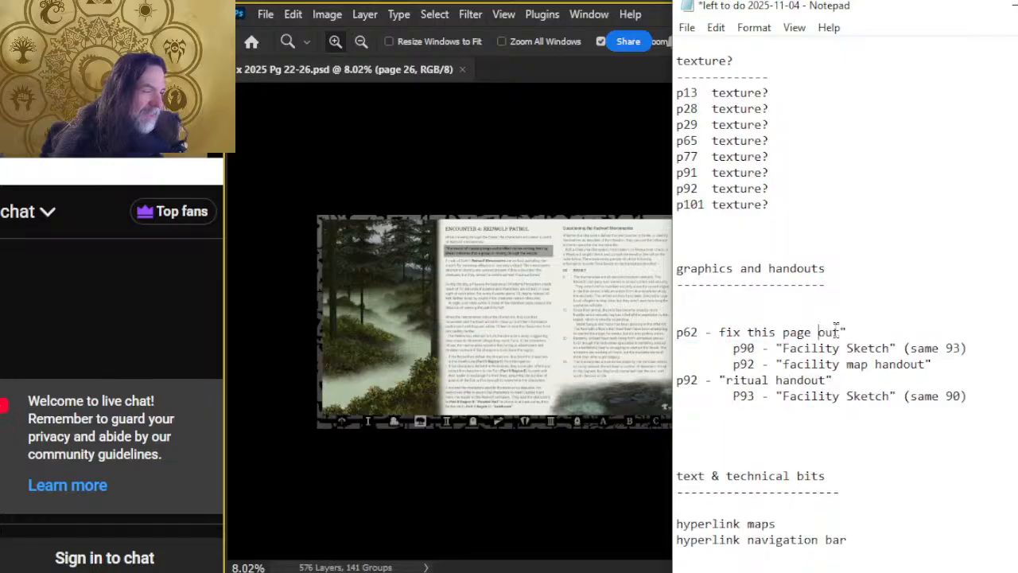
key("ctrl+z")
Review the remaining graphics, technical and publishing tasks in the to-do note
left_click(845, 334)
scroll(847, 330, "down", 13)
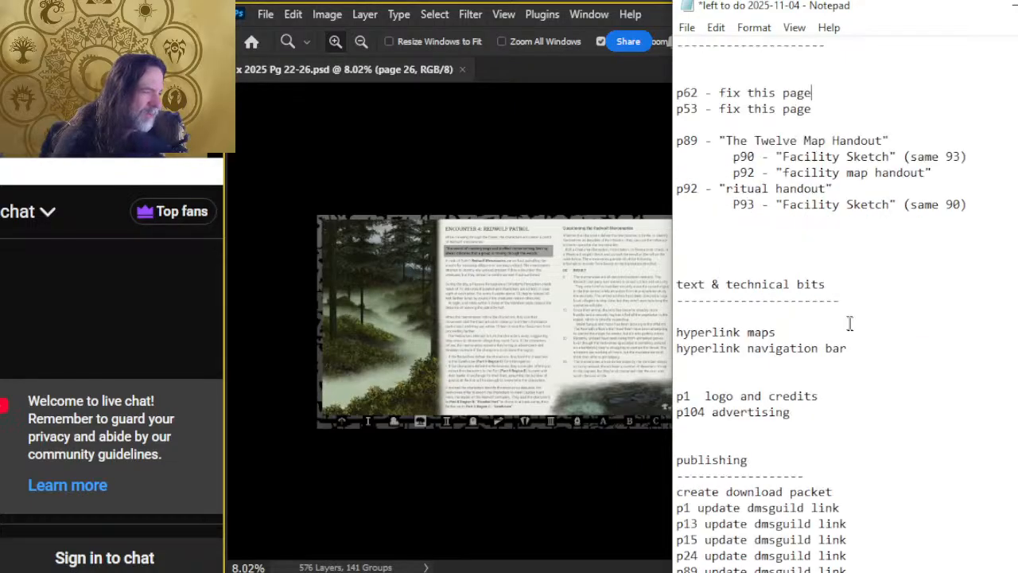
scroll(848, 330, "up", 13)
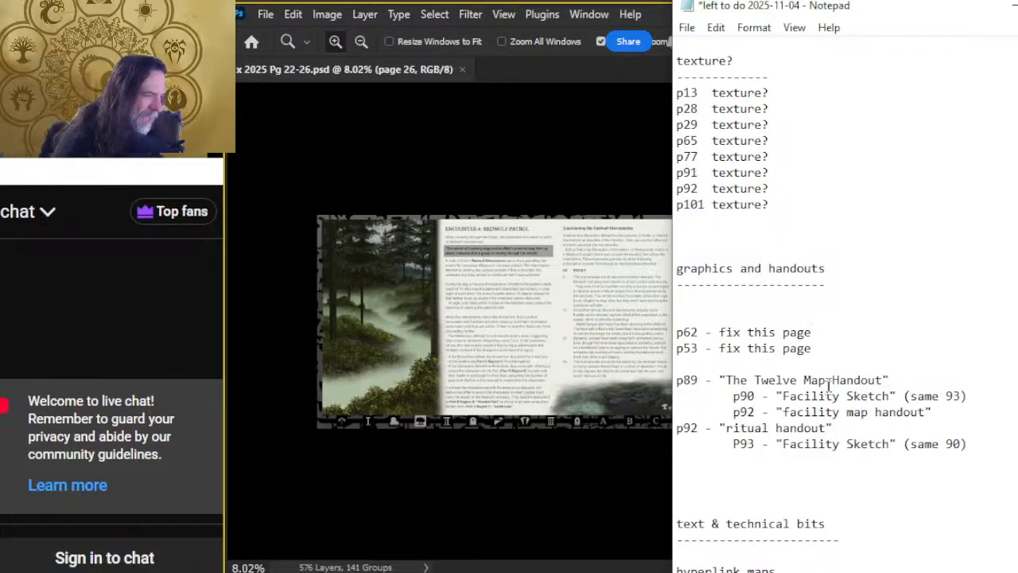
scroll(801, 427, "down", 7)
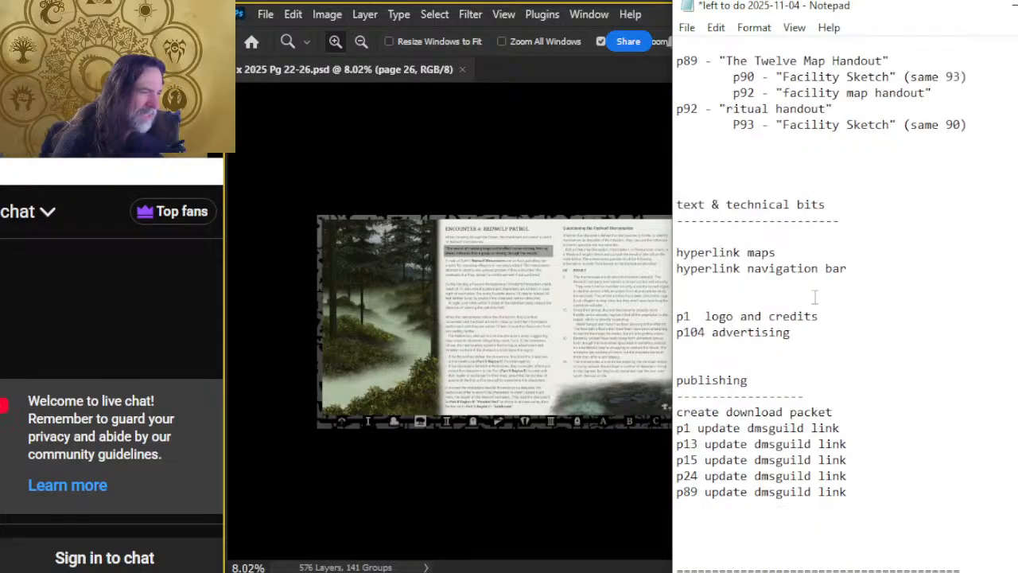
scroll(796, 230, "up", 5)
scroll(796, 230, "down", 5)
left_click(795, 230)
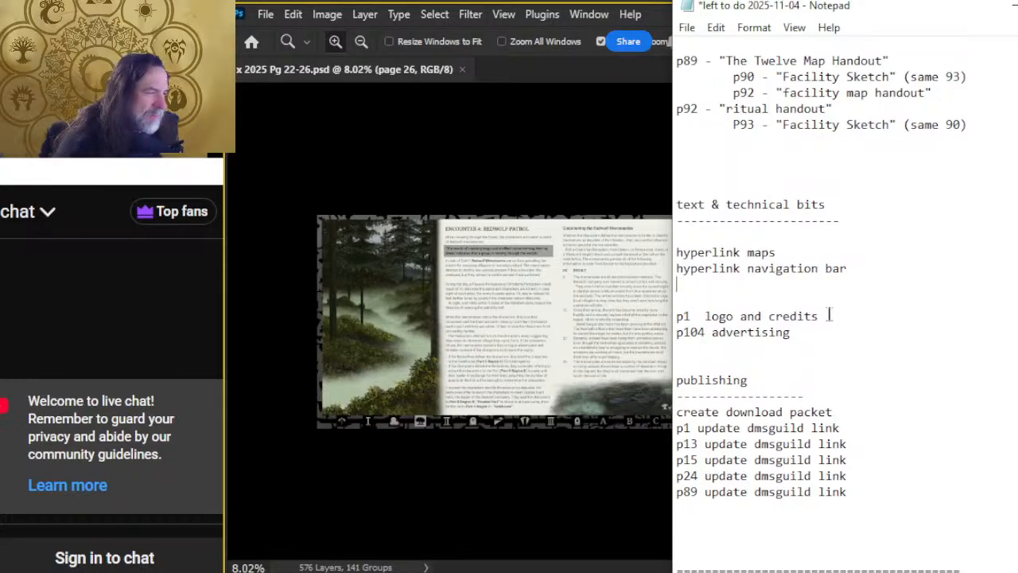
left_click_drag(828, 317, 656, 329)
left_click(808, 351)
scroll(808, 332, "down", 4)
scroll(787, 330, "up", 6)
scroll(776, 296, "up", 5)
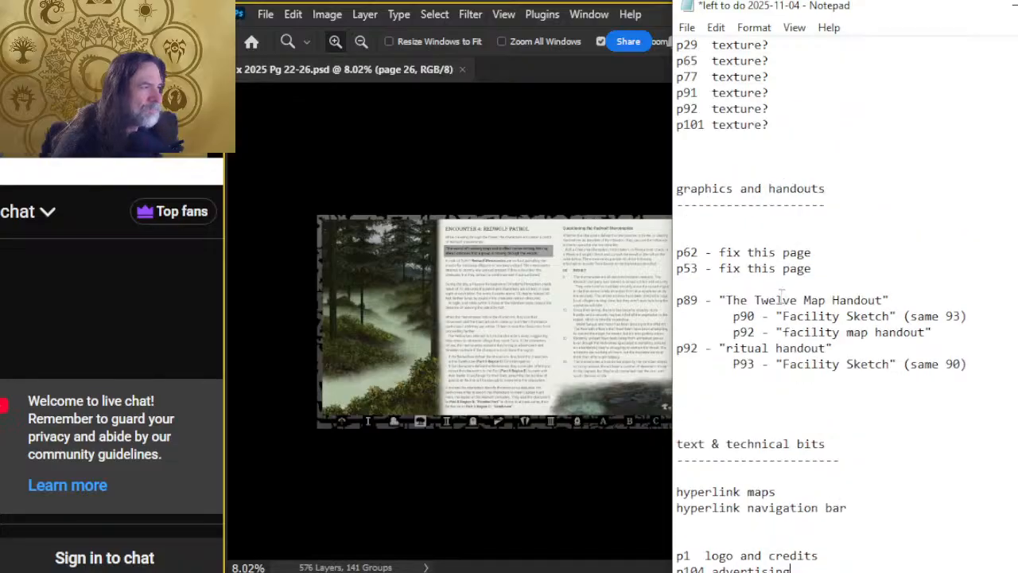
Save the to-do note, indent its "p91 texture?" line as the current task, and save it again
key("ctrl+s")
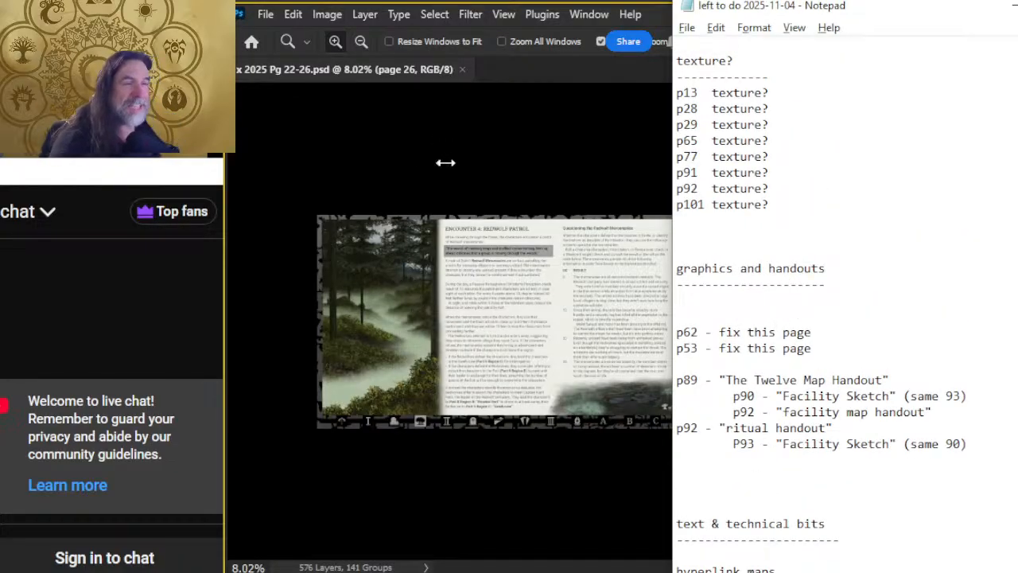
left_click(451, 206)
key("alt+Tab")
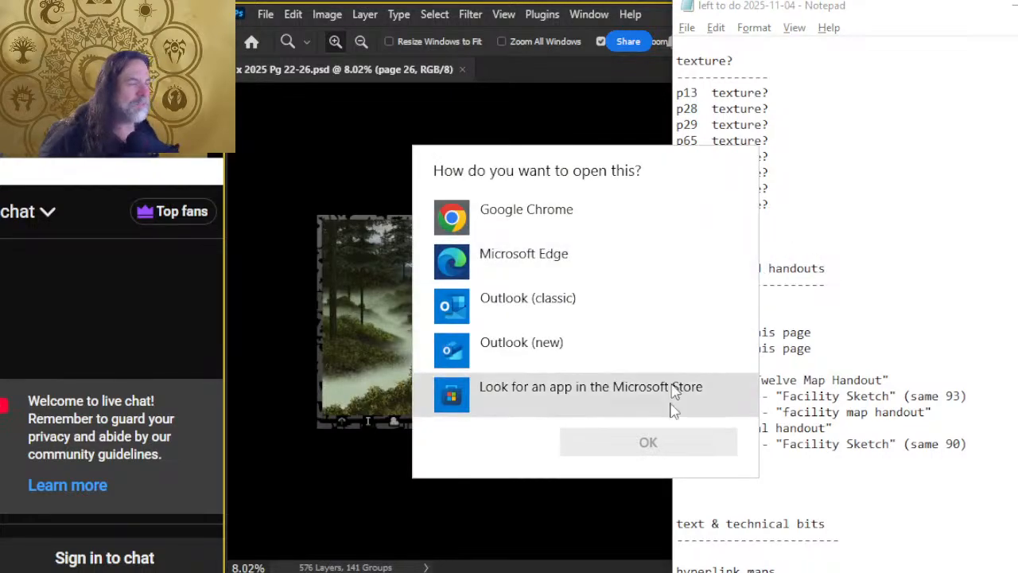
left_click(847, 334)
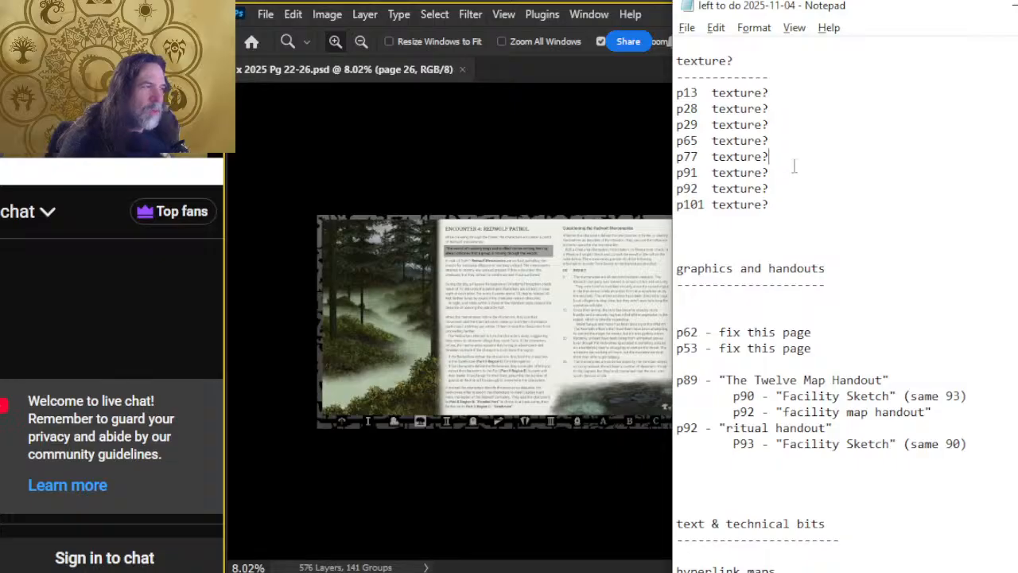
key("Tab")
key("ctrl+s")
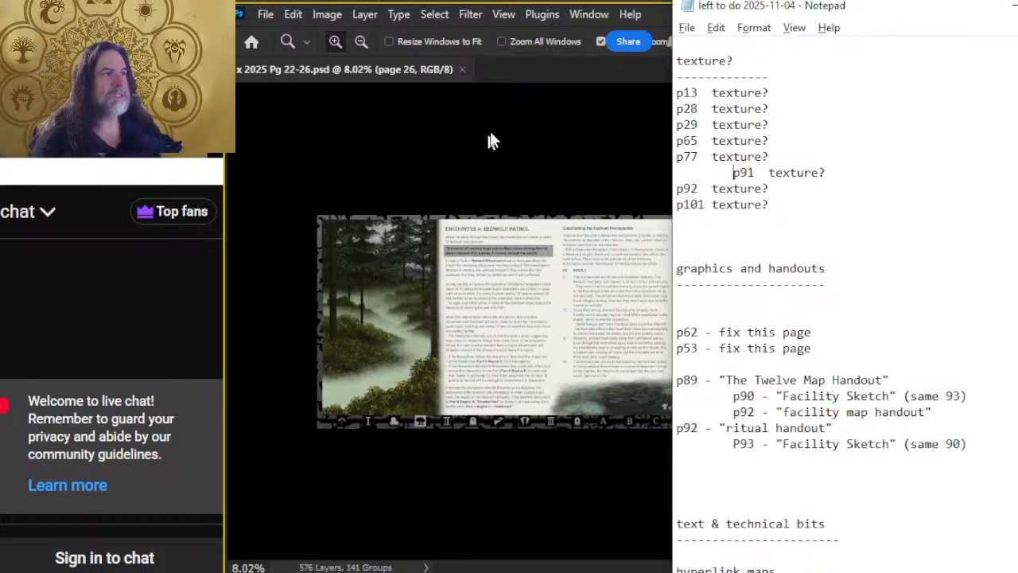
Switch to Photoshop, close the Pg 22-26 document and open the recent file x 2025 pg 89-91.psd
left_click(460, 70)
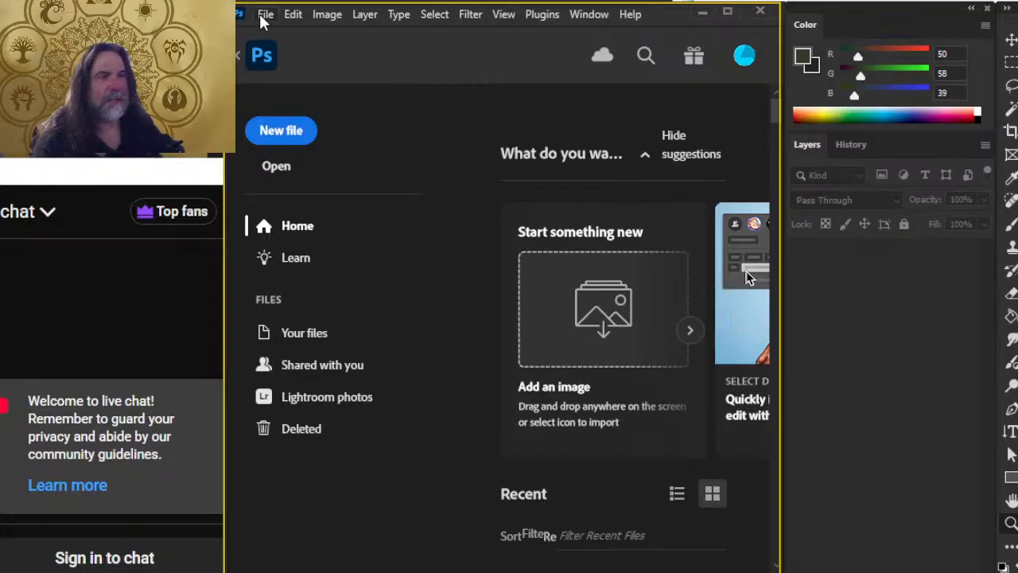
left_click(265, 15)
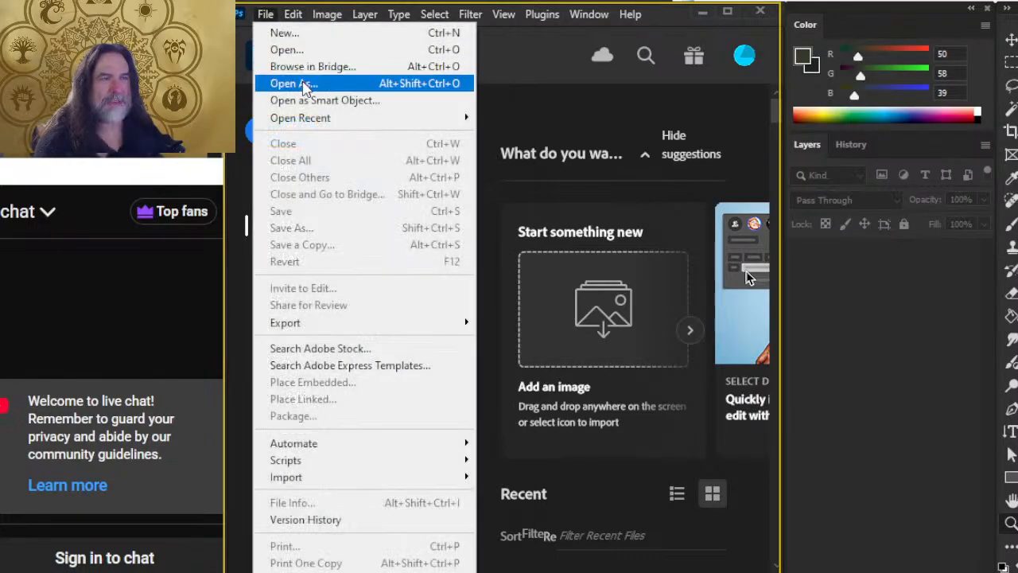
mouse_move(307, 118)
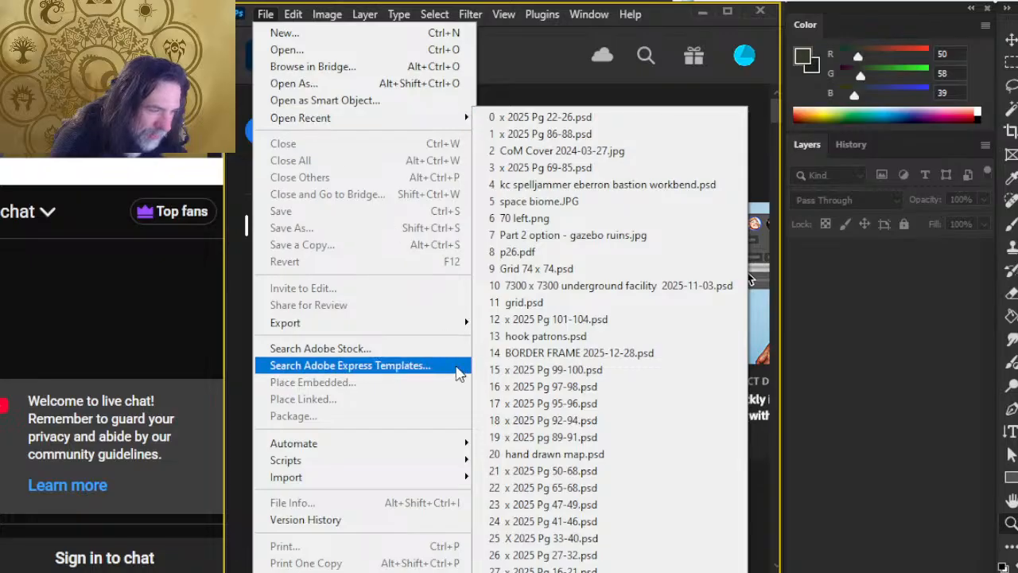
mouse_move(418, 120)
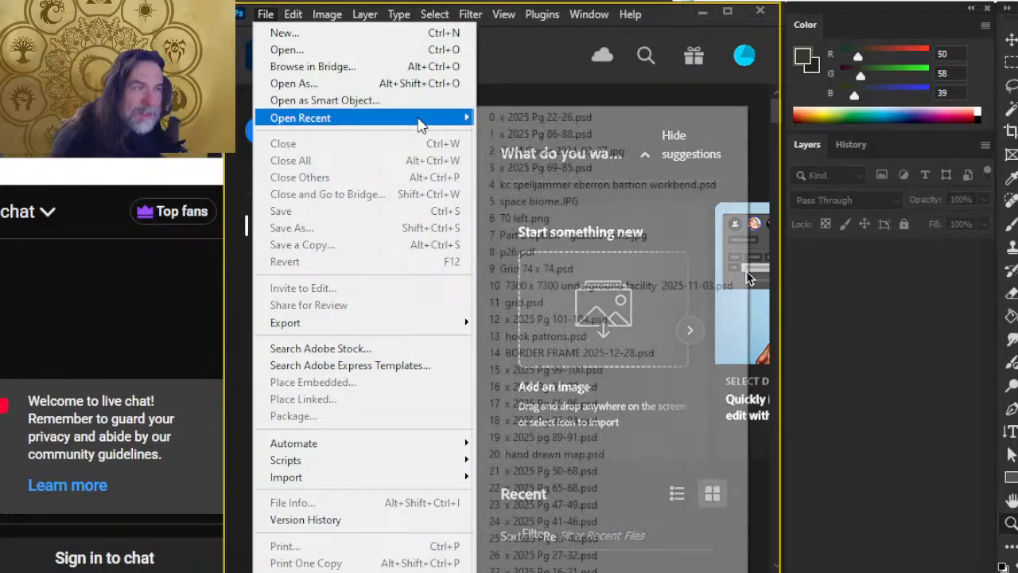
left_click(694, 439)
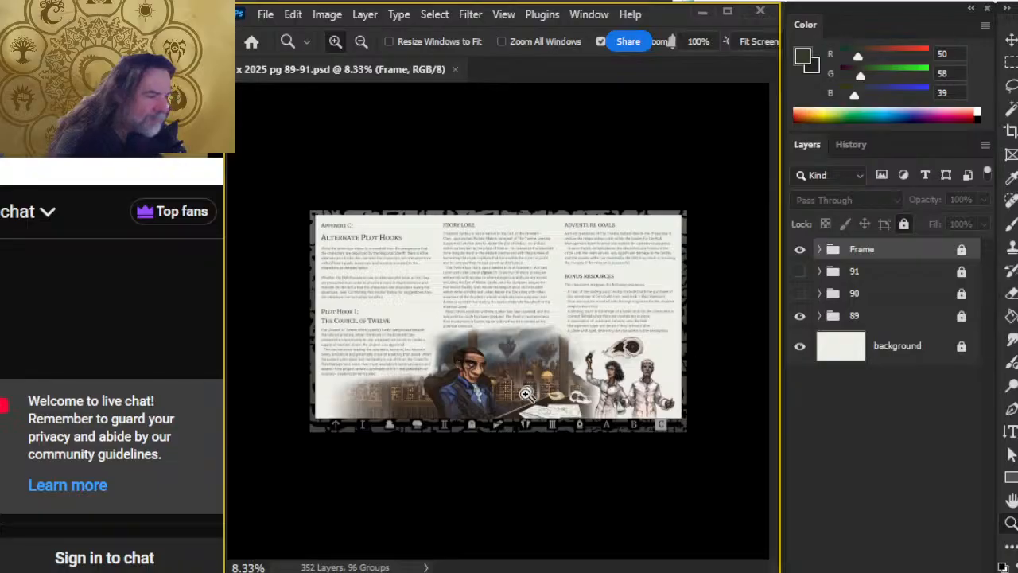
Hide the page 89 group and show the page 90 group in full-screen view to check its layout
key("f")
key("f")
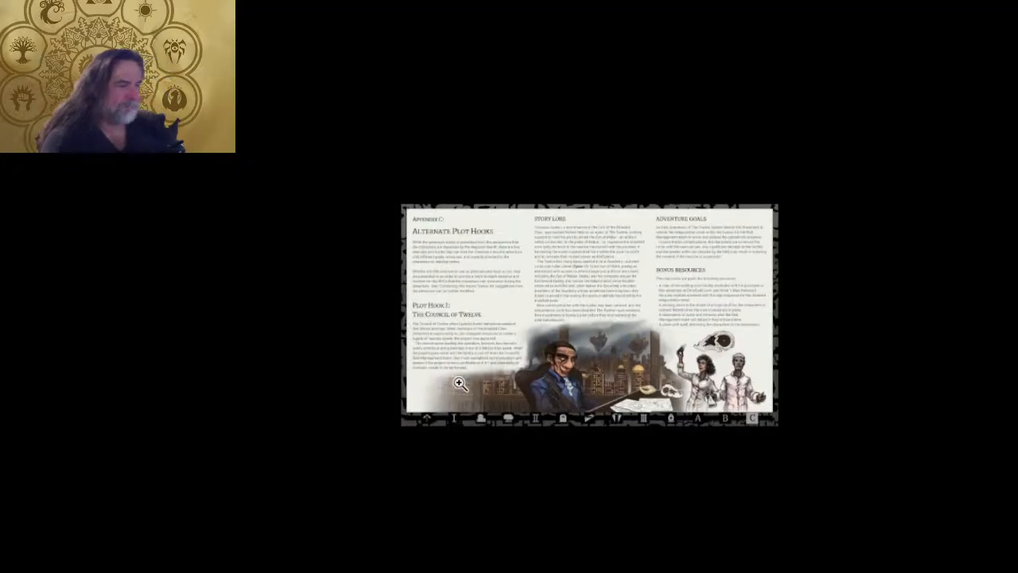
left_click(496, 323)
left_click_drag(564, 337, 672, 359)
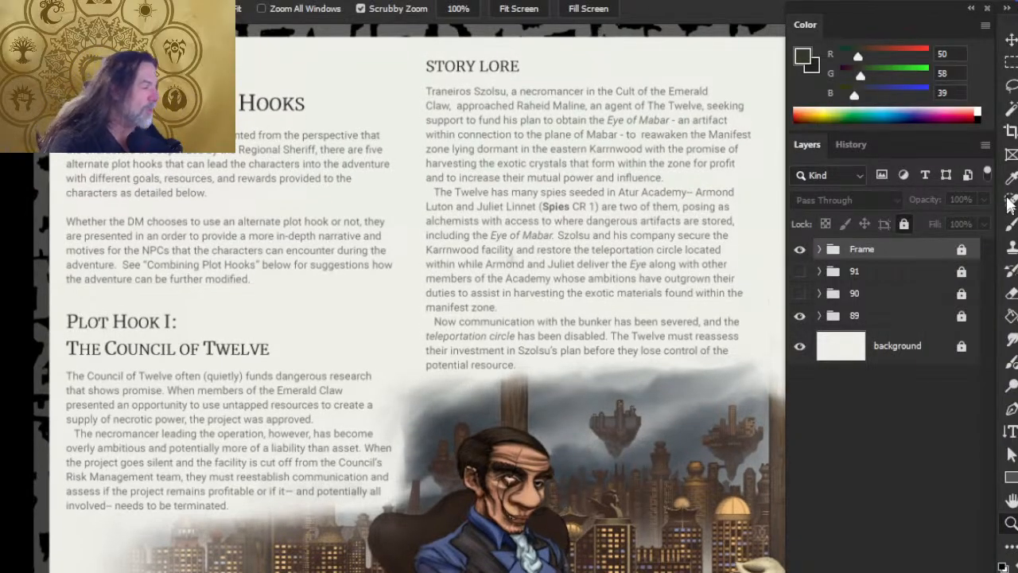
left_click(800, 338)
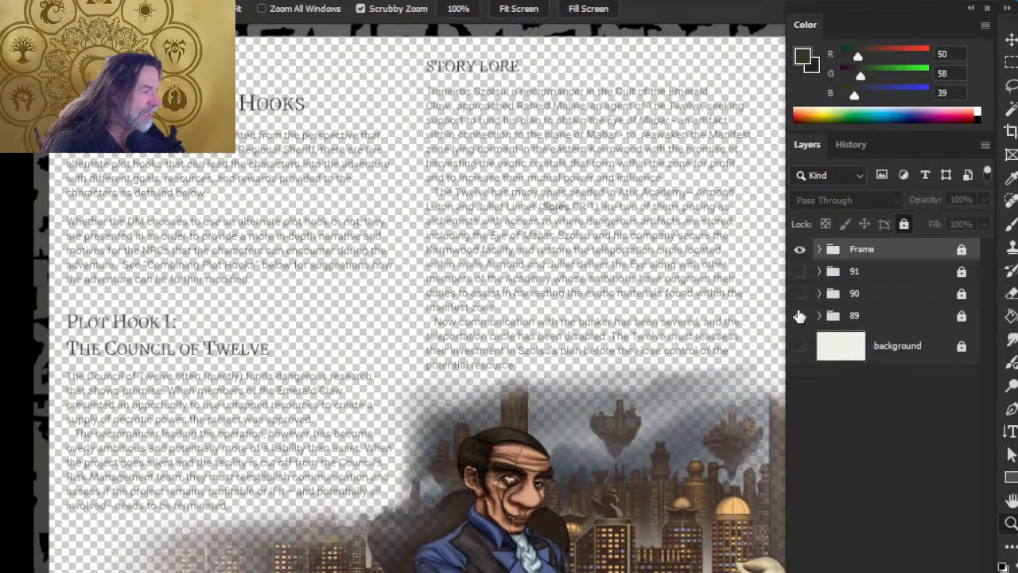
left_click(798, 315)
left_click(800, 345)
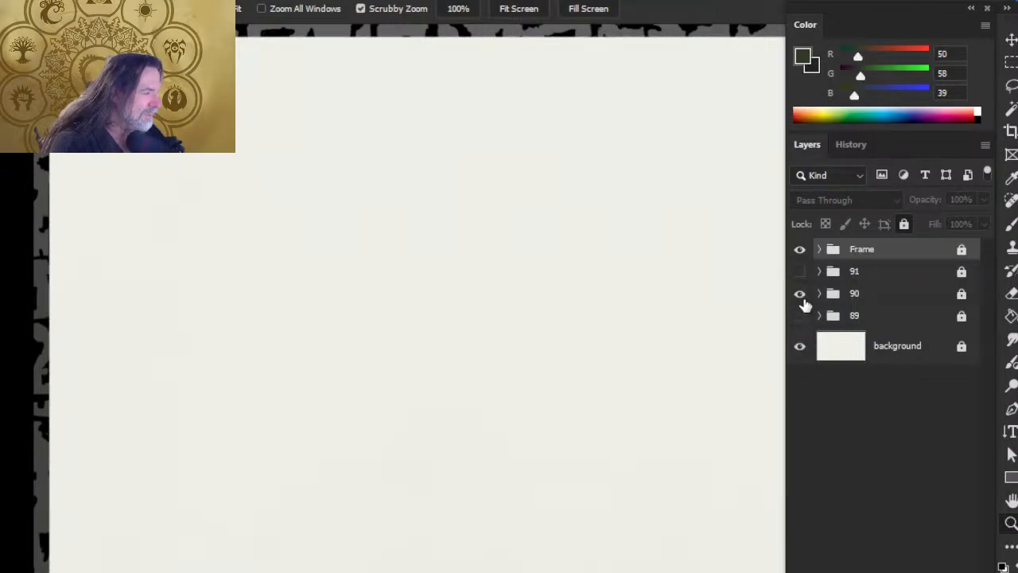
left_click(800, 315)
key("Tab")
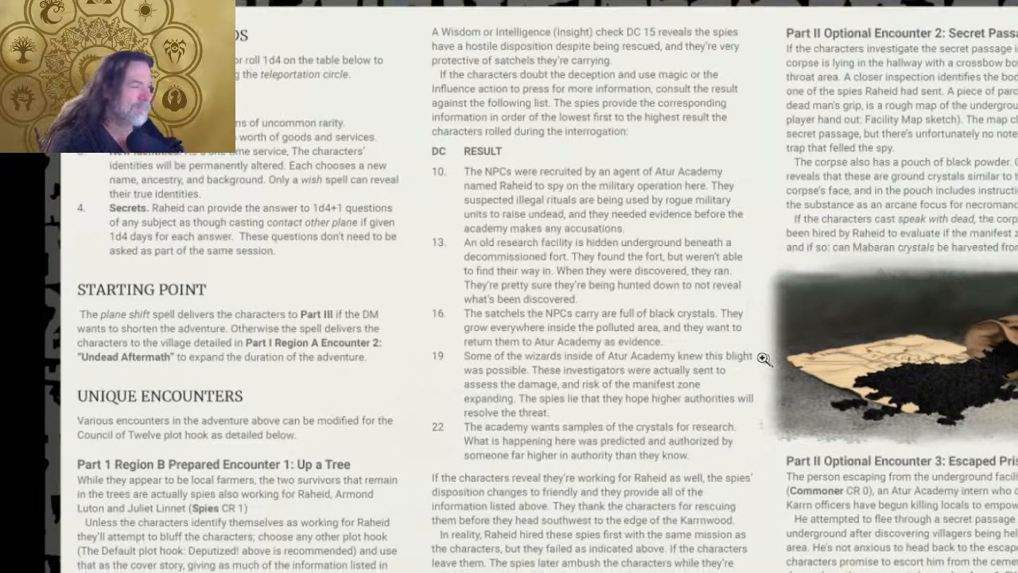
key("Tab")
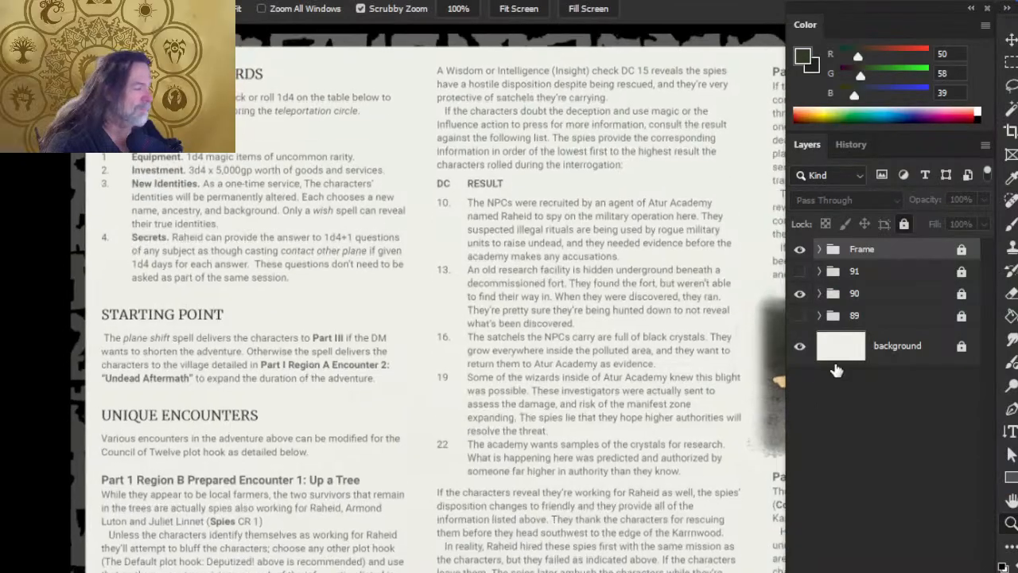
Hide the page 90 group, show the page 91 group and view the whole page
left_click(800, 293)
left_click(800, 271)
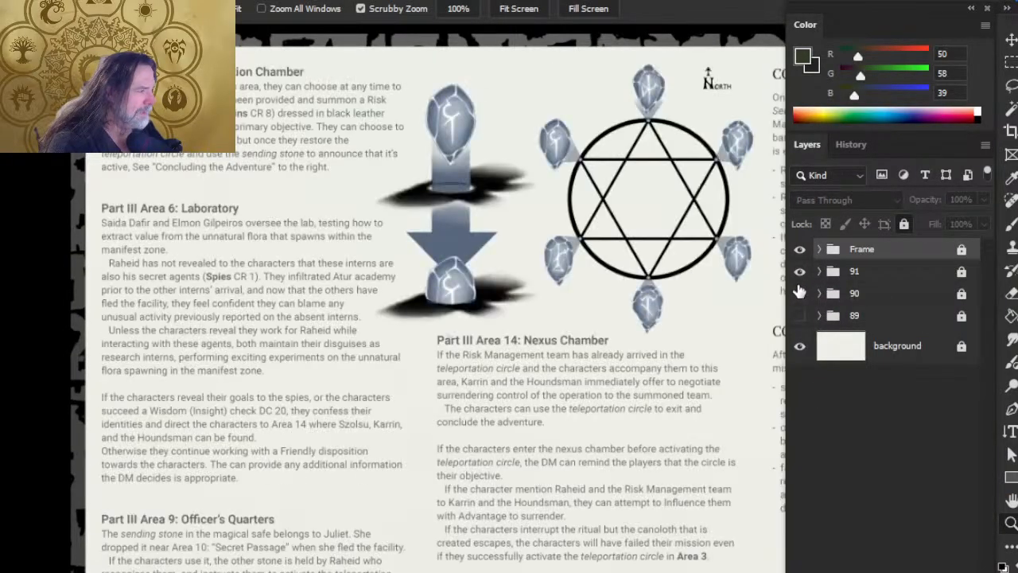
key("Tab")
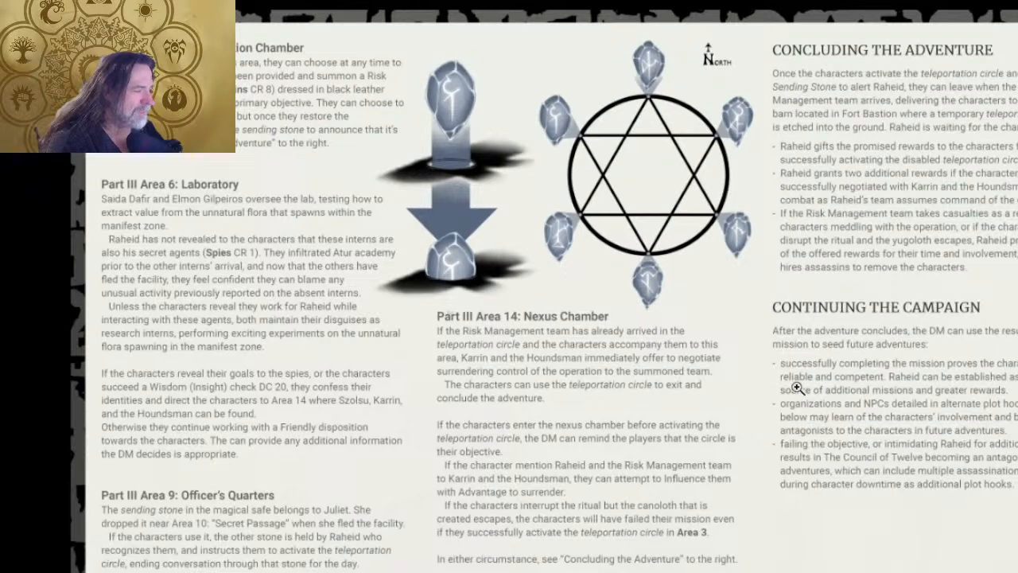
key("ctrl+minus")
left_click_drag(841, 434, 758, 388)
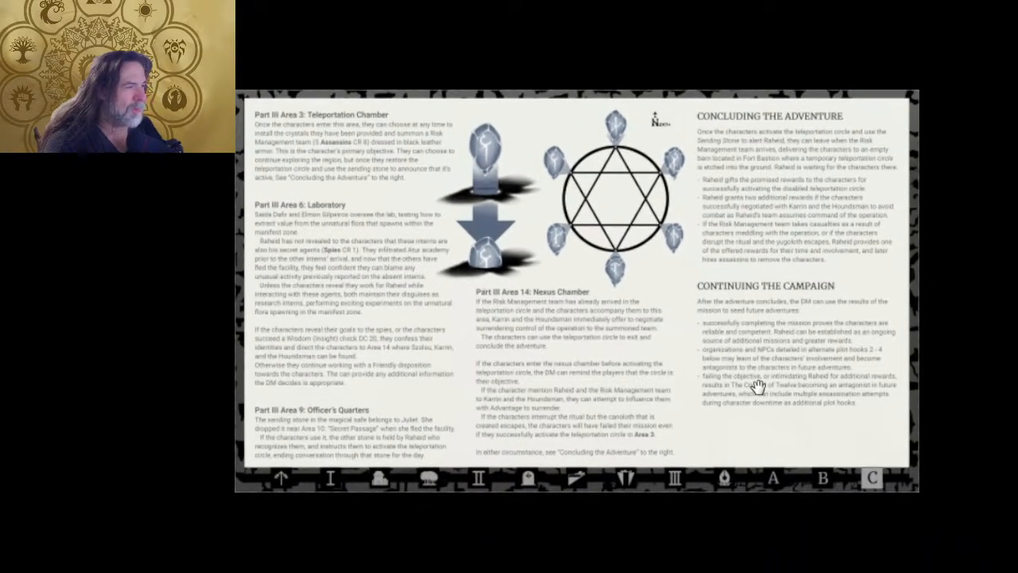
Examine page 91's layout, especially the empty area below the "Continuing the Campaign" text
left_click(820, 451)
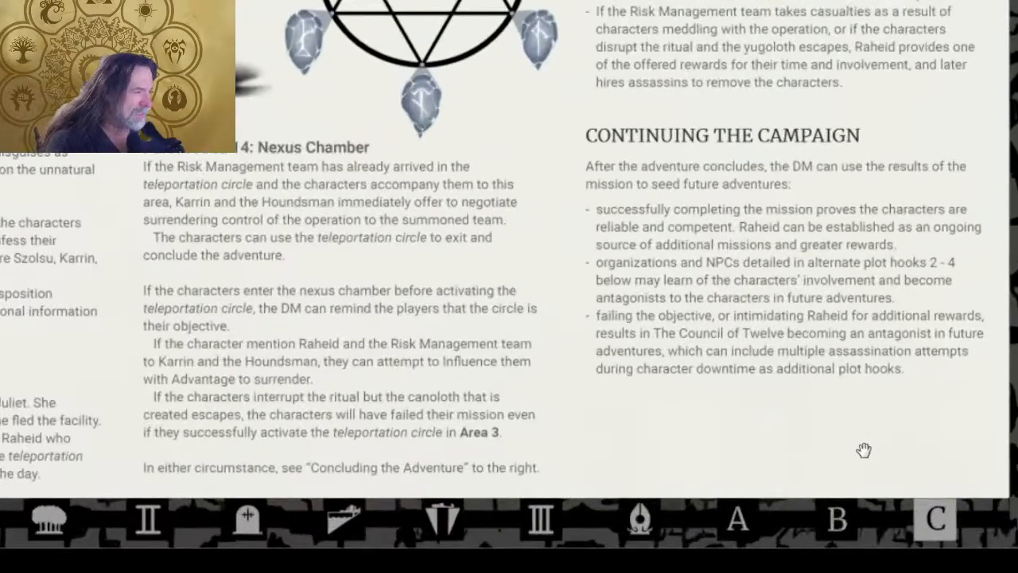
left_click_drag(750, 428, 699, 391)
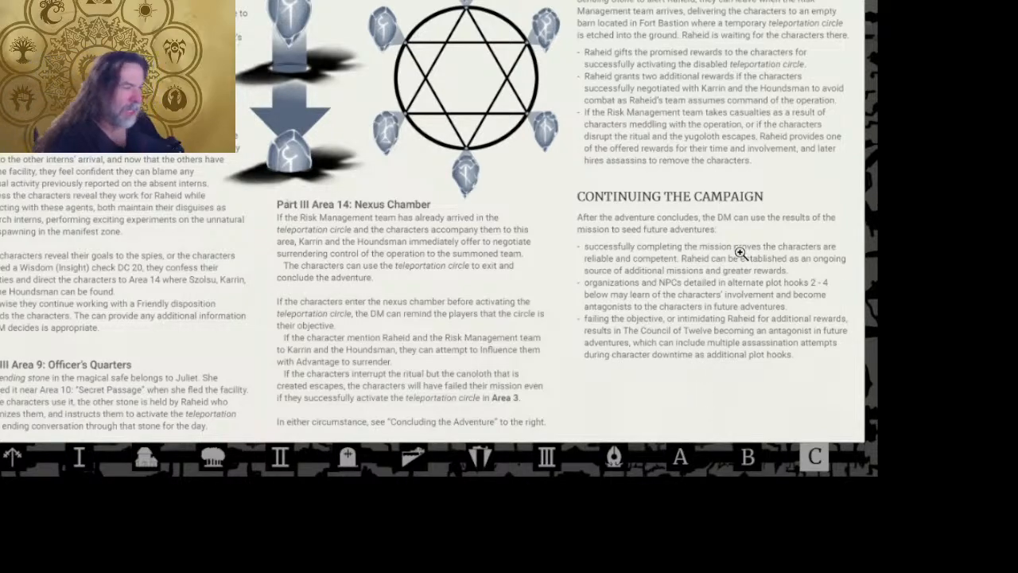
left_click(552, 290, "alt")
left_click_drag(552, 293, 610, 317)
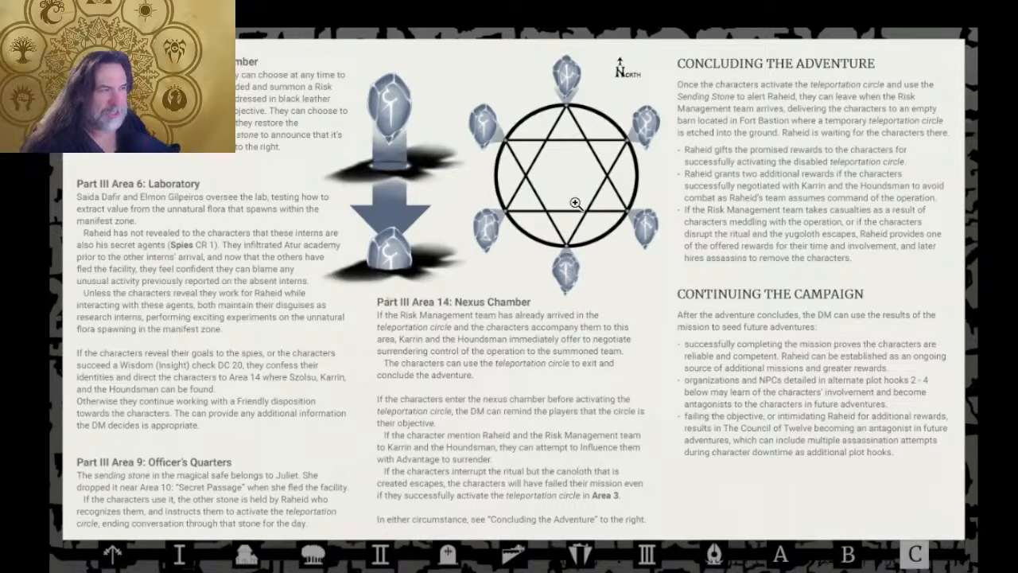
key("Tab")
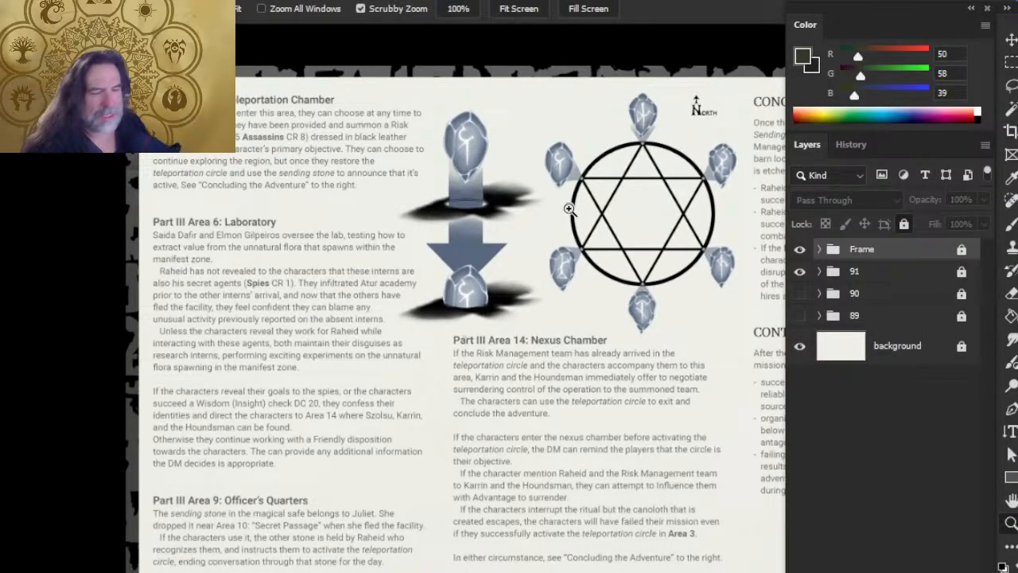
left_click_drag(633, 292, 240, 356)
key("f")
left_click_drag(611, 366, 610, 319)
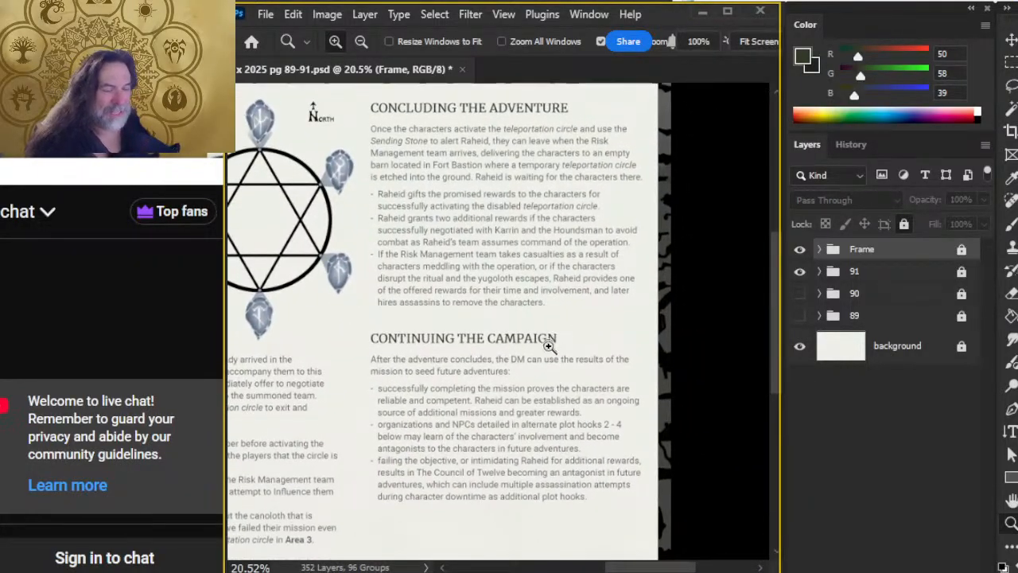
scroll(546, 403, "down", 3)
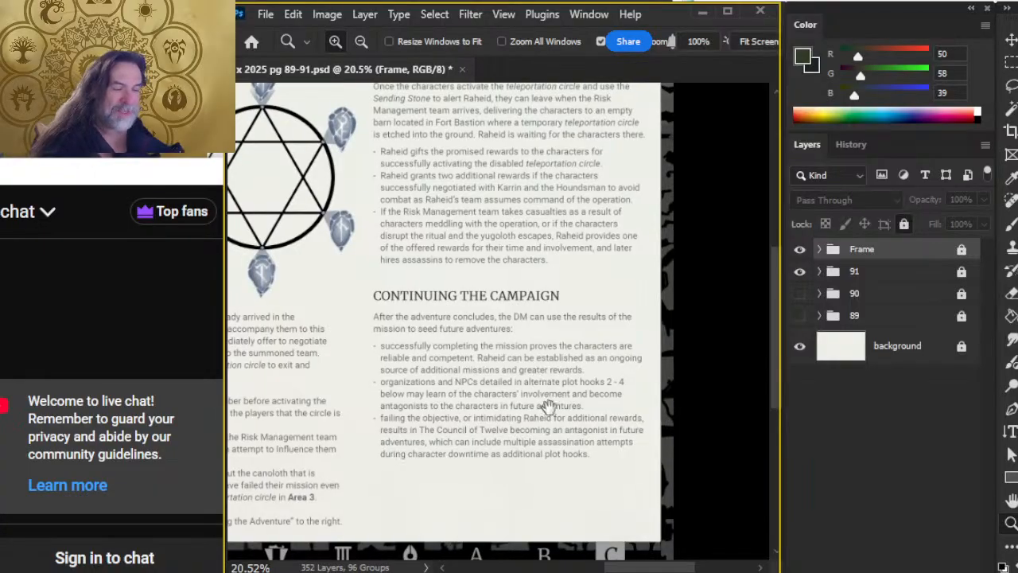
left_click_drag(547, 403, 543, 368)
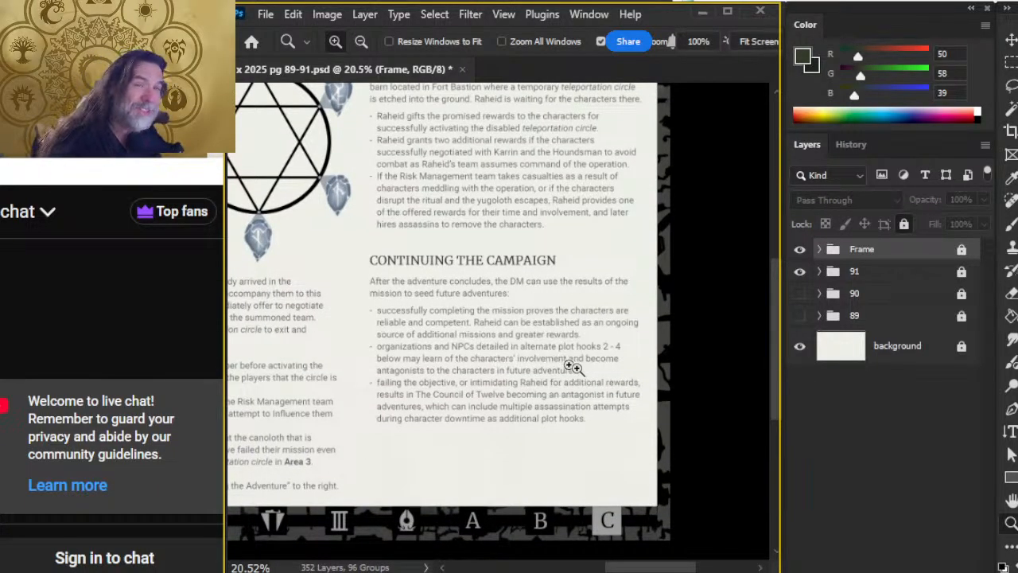
left_click_drag(564, 418, 511, 413)
left_click_drag(533, 317, 555, 318)
left_click_drag(530, 369, 605, 423)
left_click_drag(620, 486, 551, 385)
left_click_drag(606, 462, 546, 448)
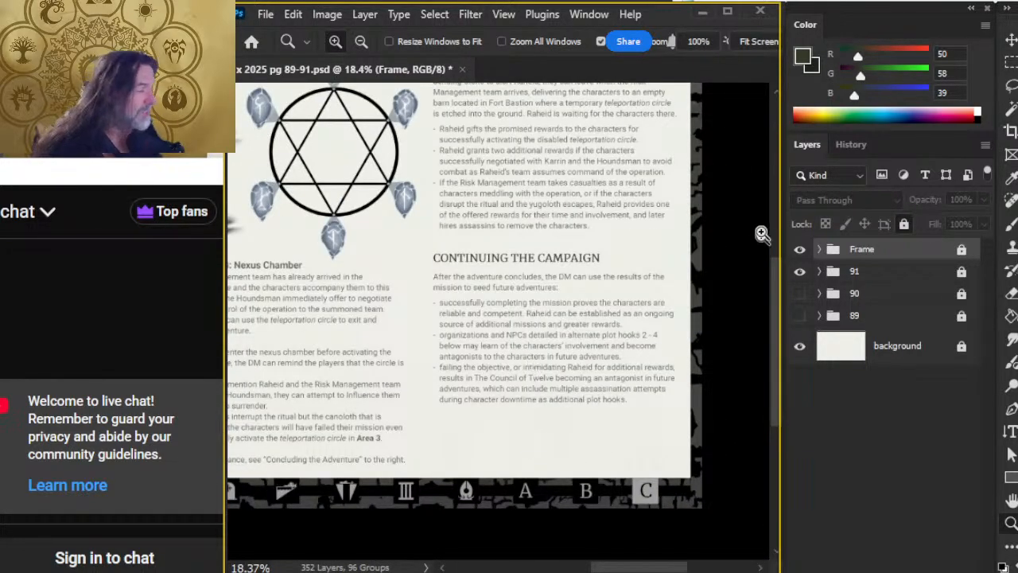
left_click_drag(643, 432, 585, 447)
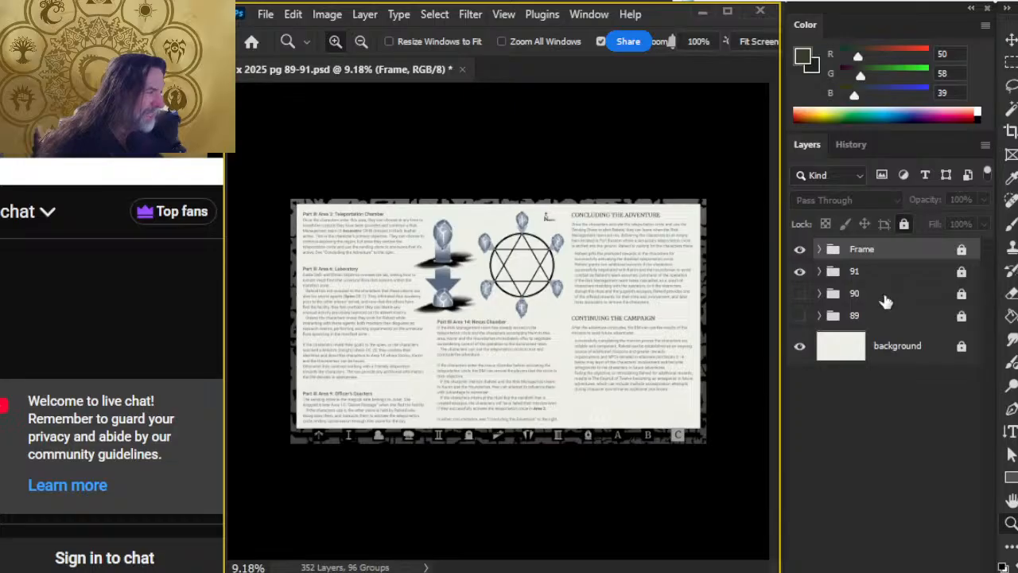
Add a layer above group 91 and brush dark strokes at size 70, sampled from the frame, into the page's lower-right corner
left_click(889, 274)
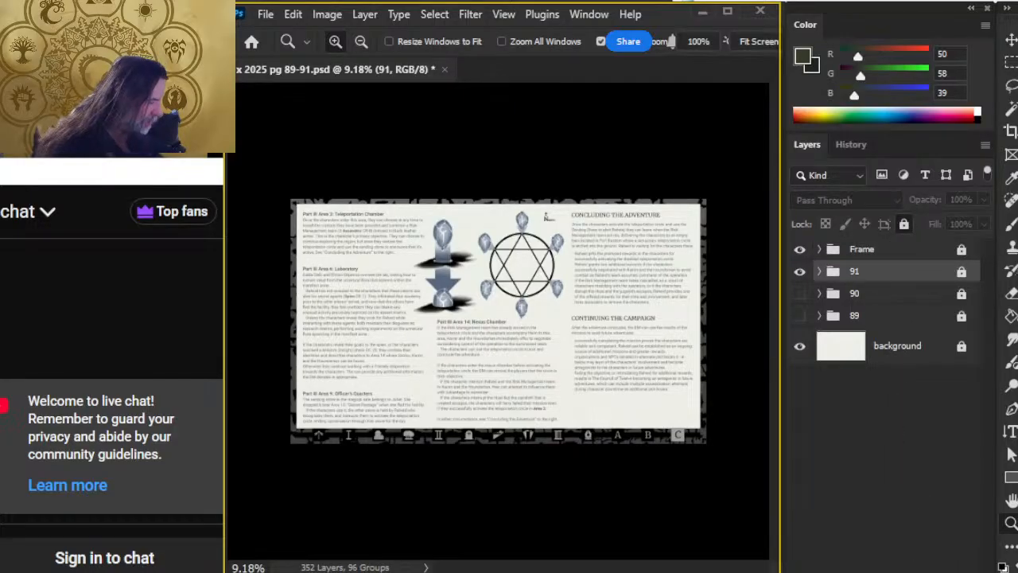
key("ctrl+shift+alt+n")
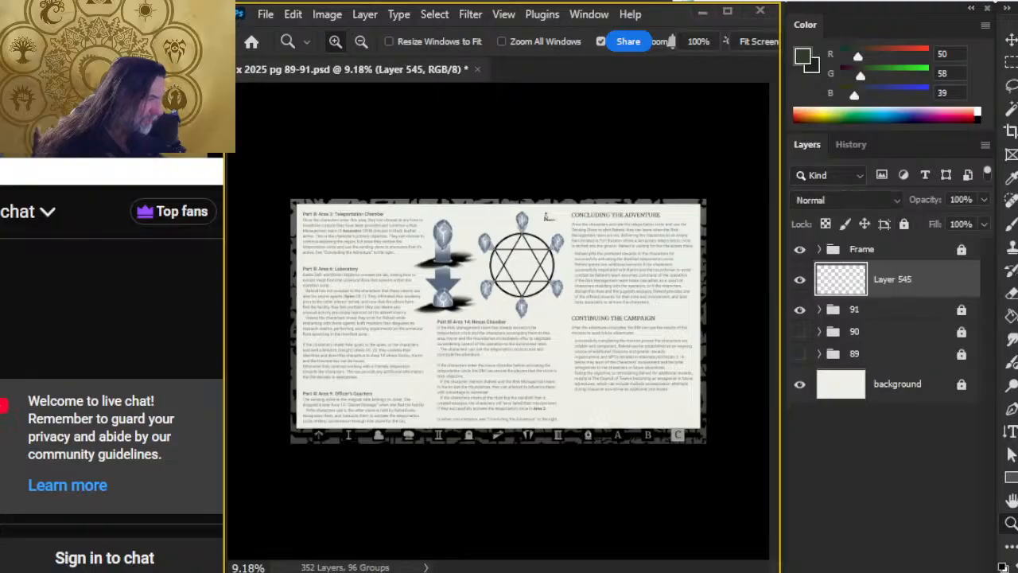
key("b")
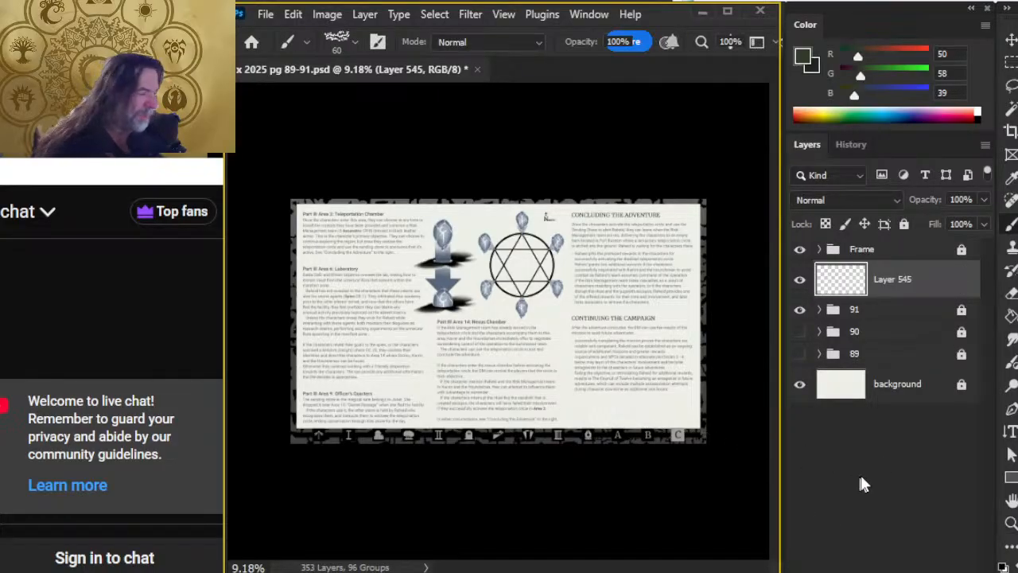
left_click(652, 431, "alt")
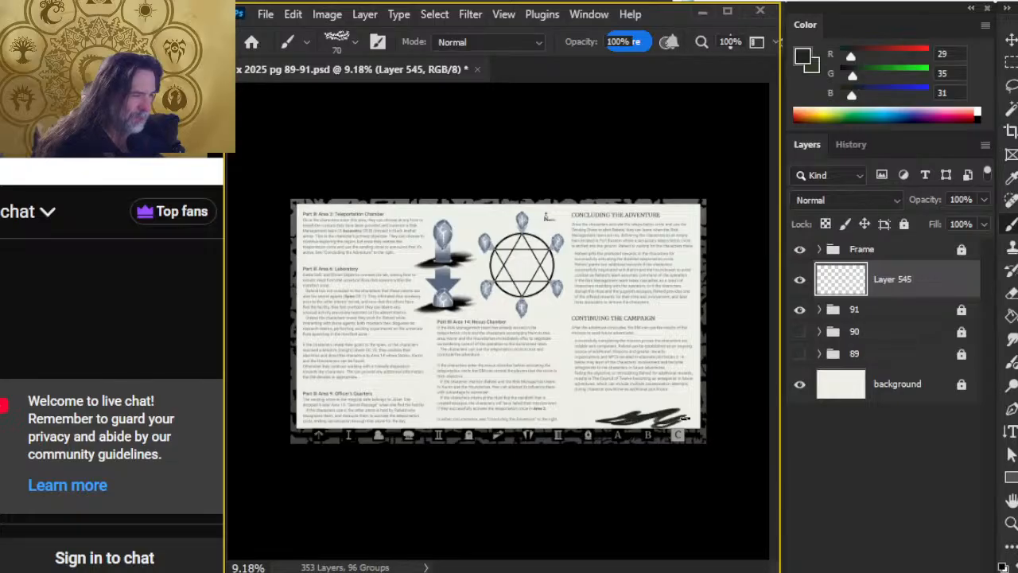
Smudge the dark strokes into a soft smoky texture with a 150-size cloud-like brush at 60% strength
key("r")
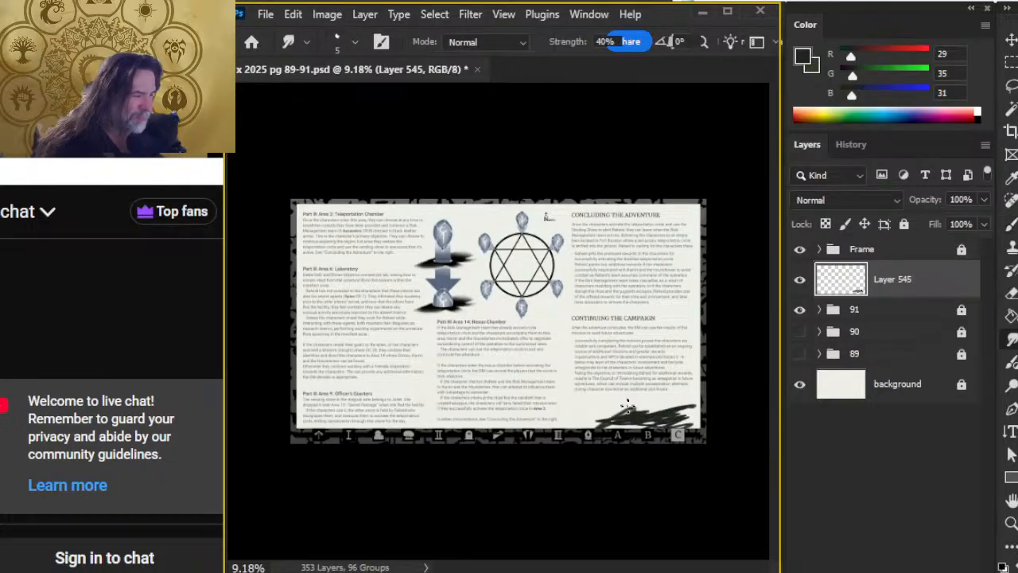
key("bracketright")
key("bracketright")
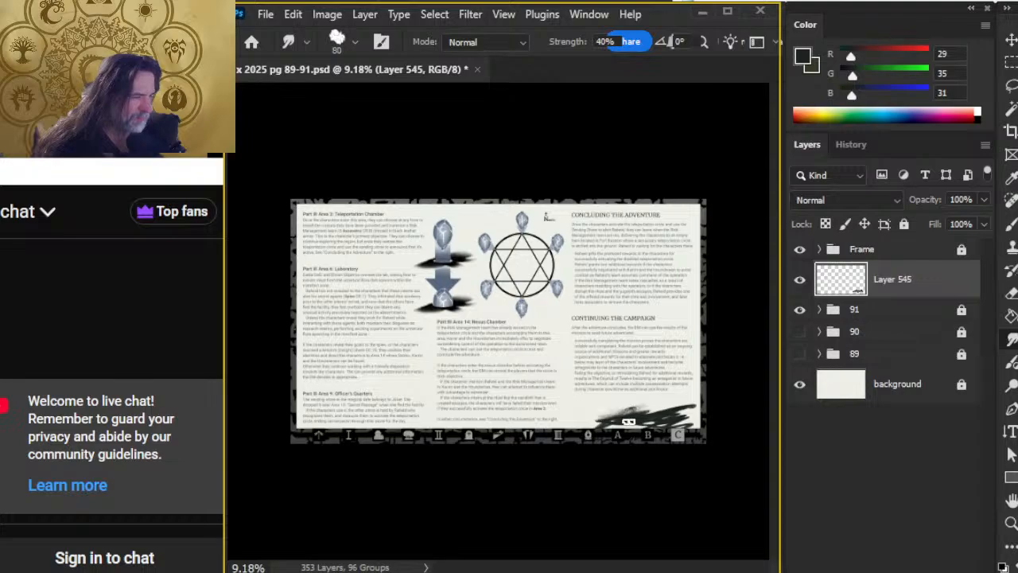
mouse_move(657, 419)
left_mouse_down()
mouse_move(602, 421)
mouse_move(640, 424)
mouse_move(646, 400)
mouse_move(600, 422)
mouse_move(669, 415)
mouse_move(648, 426)
mouse_move(685, 403)
mouse_move(680, 420)
mouse_move(599, 416)
mouse_move(612, 409)
mouse_move(620, 422)
mouse_move(581, 438)
mouse_move(699, 430)
mouse_move(701, 414)
mouse_move(665, 416)
mouse_move(681, 433)
mouse_move(652, 413)
mouse_move(688, 405)
mouse_move(639, 403)
left_mouse_up()
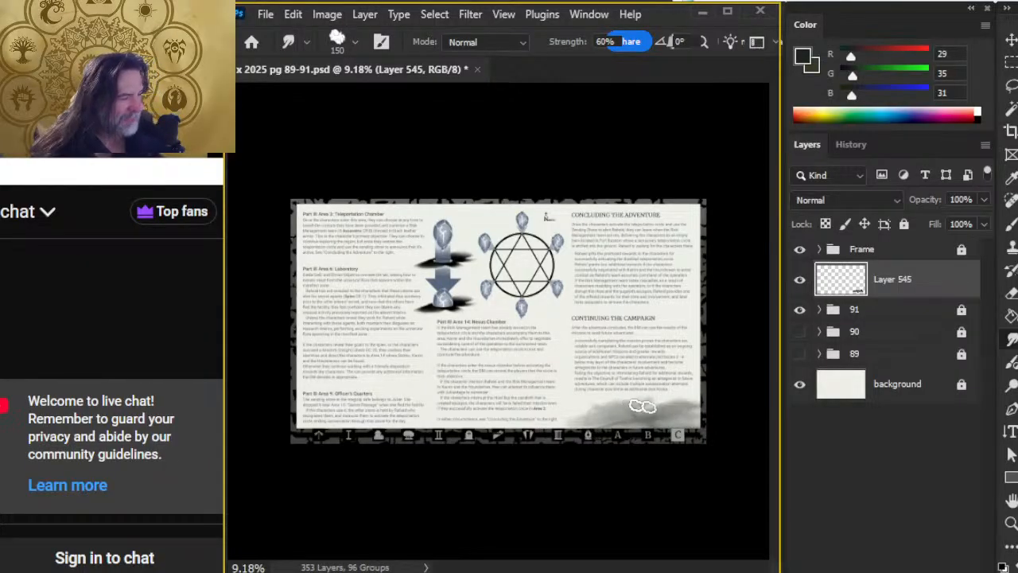
Compare the page with and without the corner texture, and build it up with more brush and smudge strokes
left_click(800, 283)
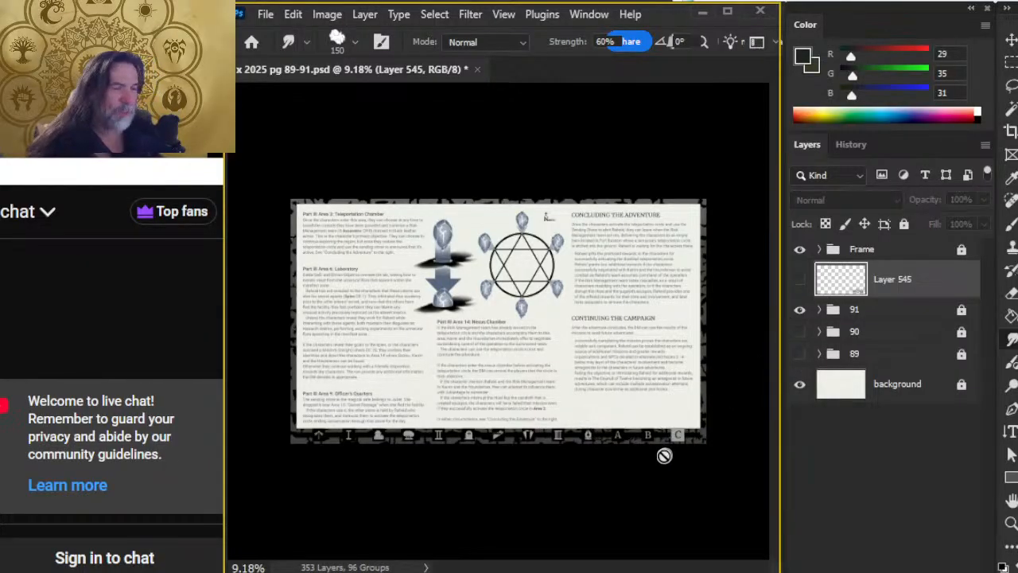
left_click(800, 279)
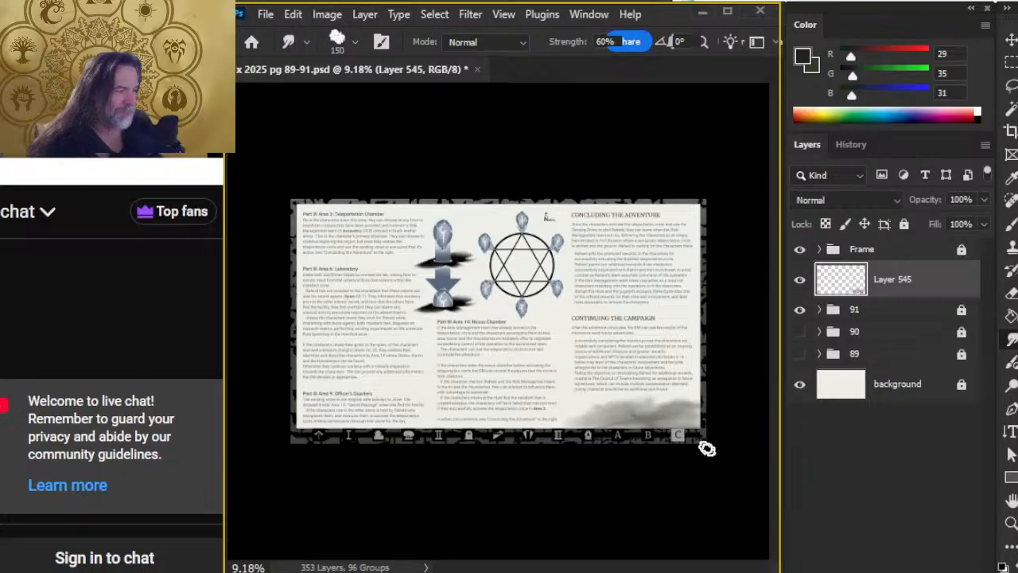
key("b")
key("r")
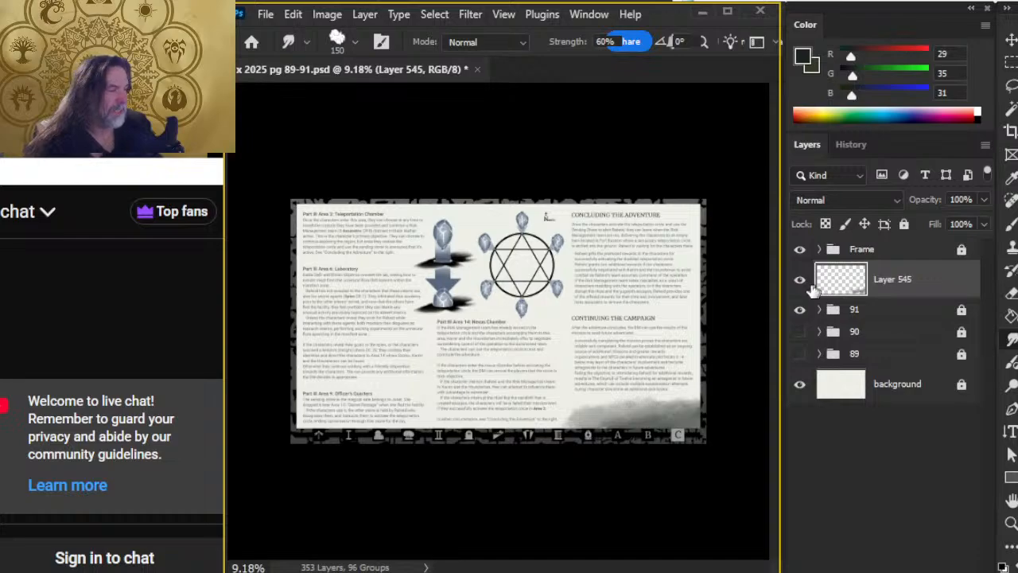
Compare page 91 with the new texture layer hidden and shown, in full-screen view and close up around the lower text
left_click(800, 280)
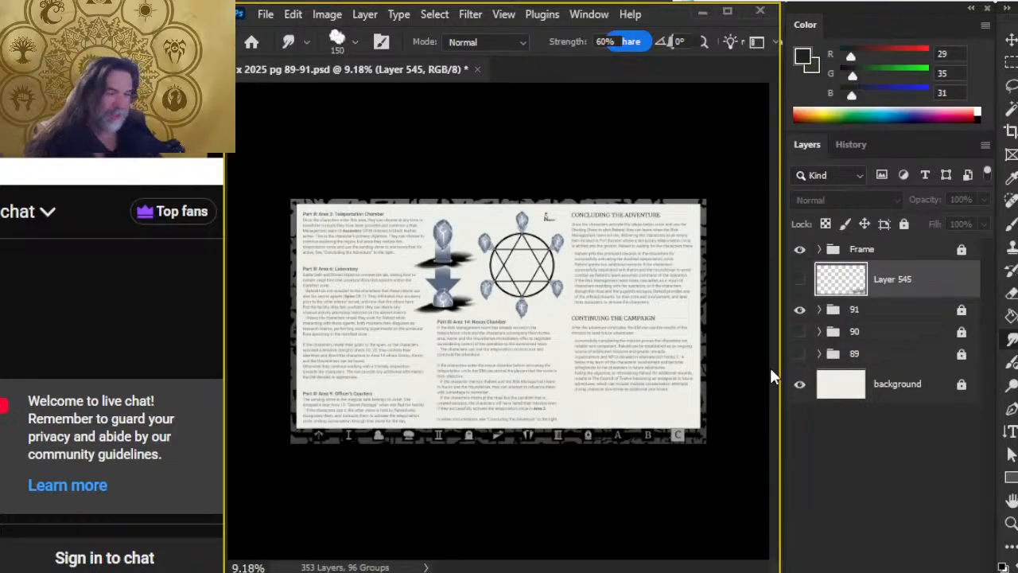
key("f")
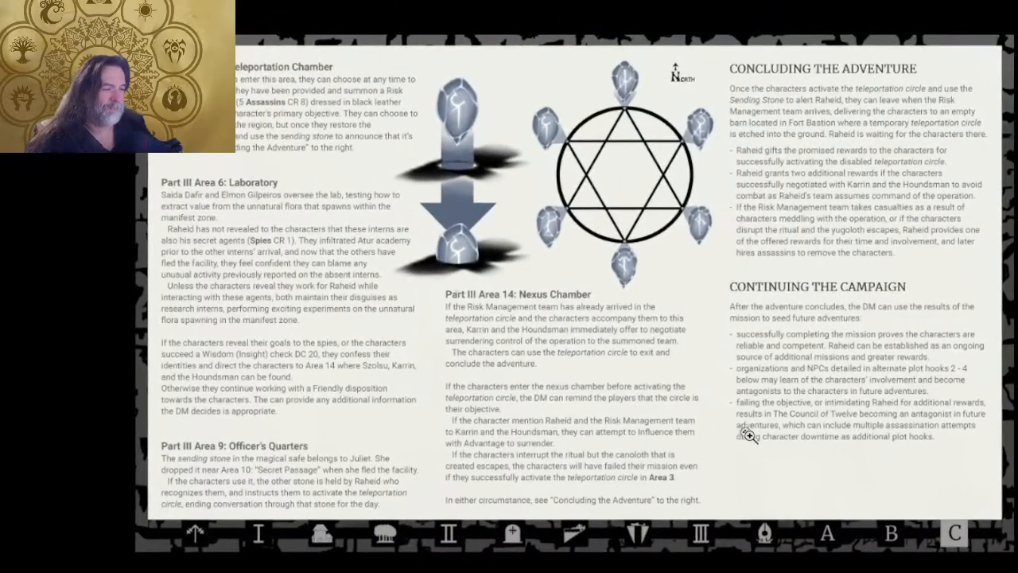
left_click_drag(707, 411, 760, 436)
key("Tab")
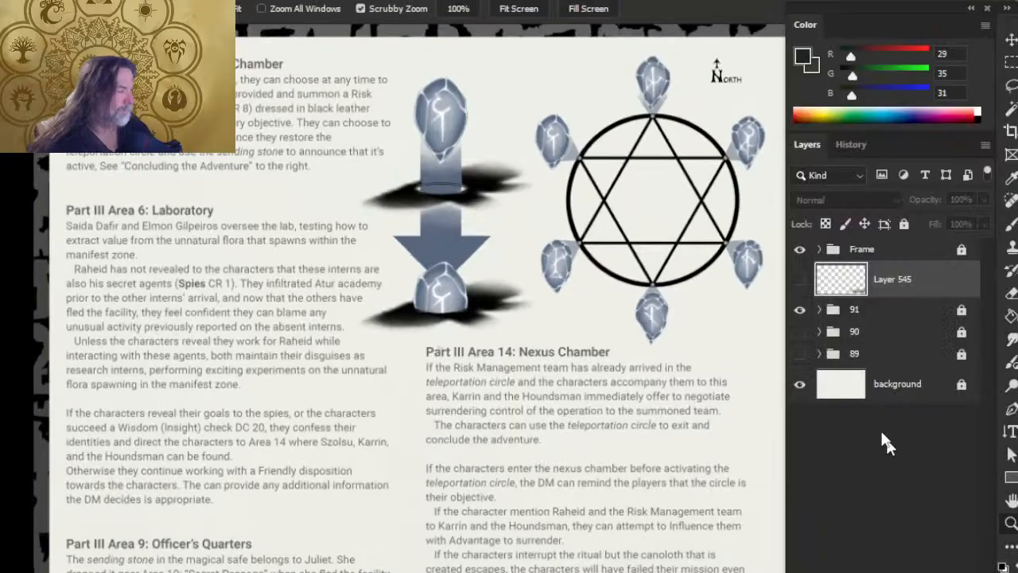
key("Tab")
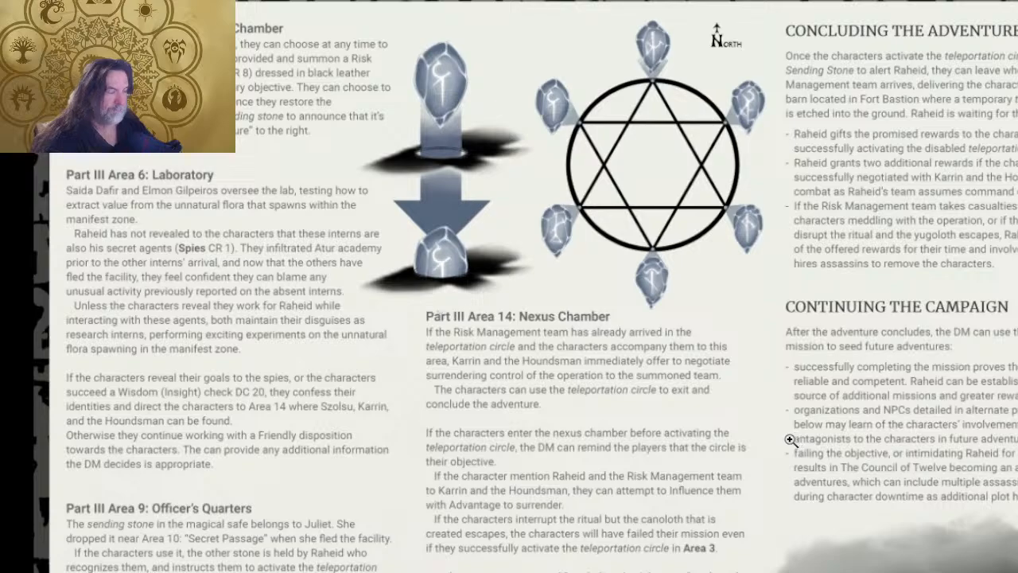
key("Tab")
key("Tab")
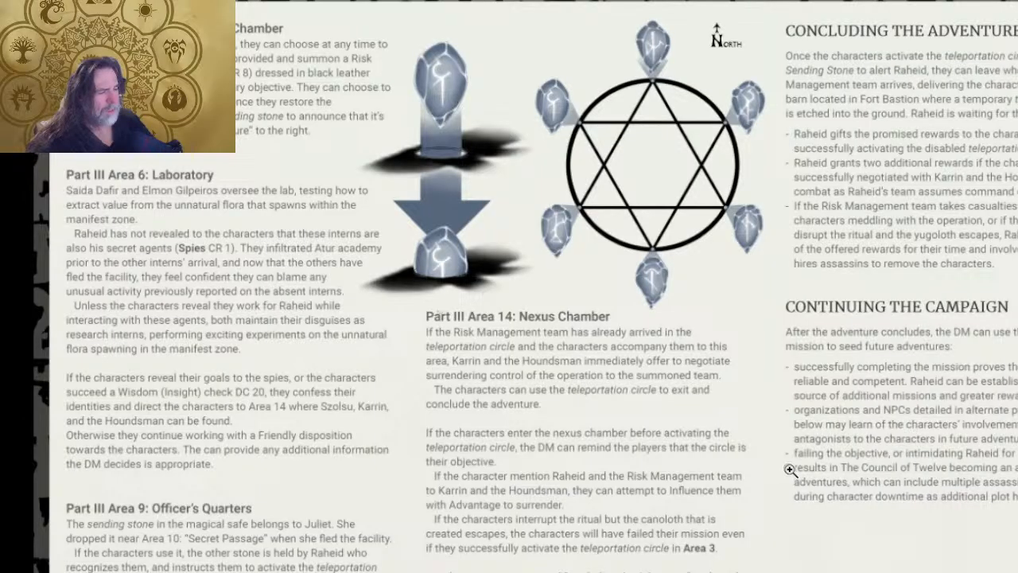
key("Tab")
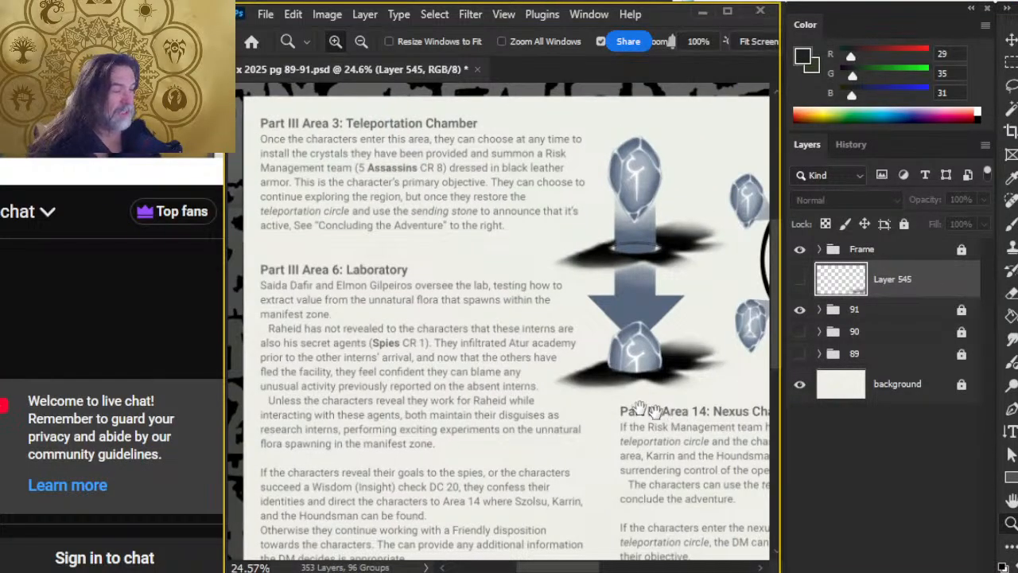
left_click_drag(654, 412, 466, 348)
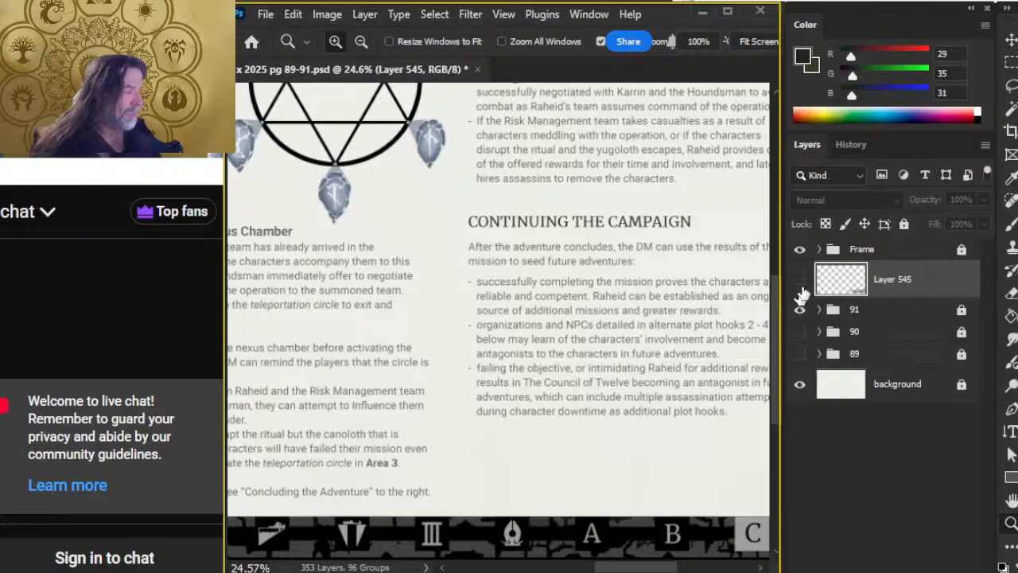
Show the smoke texture layer again and smudge it across page 91's lower corner with the 150-size cloud-like brush at 60% strength
left_click(800, 284)
mouse_move(526, 467)
left_mouse_down()
mouse_move(421, 440)
mouse_move(462, 400)
mouse_move(391, 429)
mouse_move(359, 459)
mouse_move(427, 431)
mouse_move(364, 480)
mouse_move(357, 452)
mouse_move(340, 474)
mouse_move(390, 443)
mouse_move(374, 445)
mouse_move(409, 468)
mouse_move(378, 455)
mouse_move(446, 425)
mouse_move(421, 439)
mouse_move(485, 440)
mouse_move(443, 471)
mouse_move(486, 445)
mouse_move(448, 416)
mouse_move(437, 448)
mouse_move(496, 427)
mouse_move(470, 488)
mouse_move(473, 432)
mouse_move(502, 484)
mouse_move(473, 424)
mouse_move(390, 468)
mouse_move(295, 450)
mouse_move(446, 427)
mouse_move(415, 447)
mouse_move(546, 450)
mouse_move(518, 438)
mouse_move(546, 466)
mouse_move(594, 468)
mouse_move(520, 454)
mouse_move(536, 450)
mouse_move(522, 464)
mouse_move(602, 429)
mouse_move(427, 454)
mouse_move(645, 412)
mouse_move(630, 409)
mouse_move(634, 435)
mouse_move(668, 445)
mouse_move(625, 416)
mouse_move(673, 411)
mouse_move(587, 427)
mouse_move(591, 409)
mouse_move(391, 470)
mouse_move(360, 470)
mouse_move(364, 482)
mouse_move(414, 466)
mouse_move(353, 466)
mouse_move(569, 459)
mouse_move(391, 469)
mouse_move(518, 416)
mouse_move(530, 470)
mouse_move(520, 438)
mouse_move(591, 454)
mouse_move(716, 454)
mouse_move(548, 470)
mouse_move(559, 455)
mouse_move(530, 425)
mouse_move(700, 421)
mouse_move(564, 413)
mouse_move(555, 419)
mouse_move(728, 418)
mouse_move(462, 469)
mouse_move(654, 464)
mouse_move(478, 454)
mouse_move(602, 437)
mouse_move(513, 405)
mouse_move(618, 417)
mouse_move(527, 432)
mouse_move(462, 477)
mouse_move(580, 422)
mouse_move(443, 432)
mouse_move(689, 438)
mouse_move(561, 409)
mouse_move(659, 466)
mouse_move(711, 447)
mouse_move(670, 432)
mouse_move(403, 432)
mouse_move(460, 449)
mouse_move(445, 482)
mouse_move(462, 426)
mouse_move(362, 489)
mouse_move(348, 471)
mouse_move(386, 482)
mouse_move(407, 450)
mouse_move(466, 454)
mouse_move(370, 470)
mouse_move(409, 455)
mouse_move(392, 481)
mouse_move(311, 495)
mouse_move(498, 475)
mouse_move(353, 433)
mouse_move(357, 462)
mouse_move(390, 434)
mouse_move(719, 419)
mouse_move(556, 442)
left_mouse_up()
key("r")
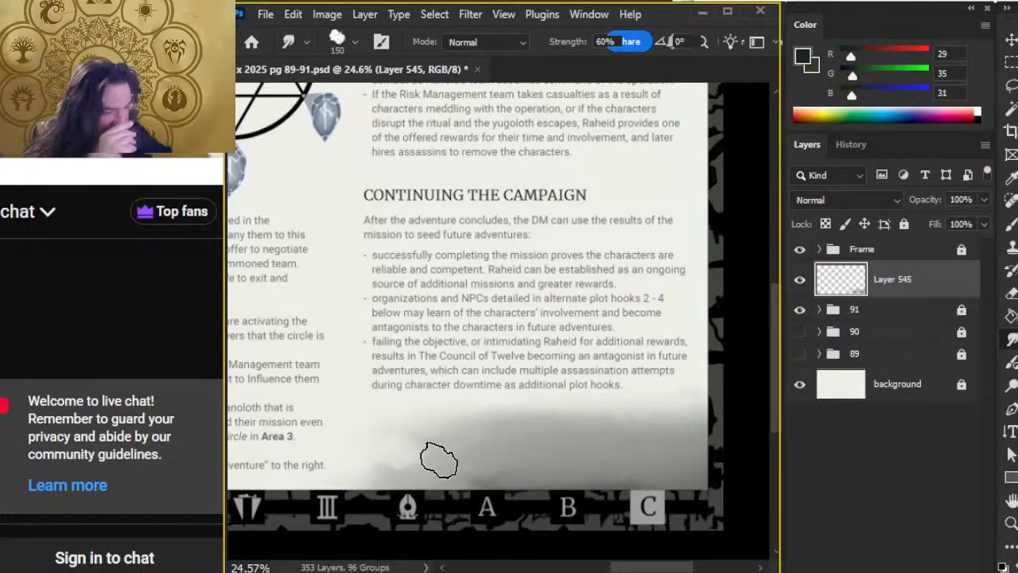
mouse_move(432, 458)
left_mouse_down()
mouse_move(508, 460)
mouse_move(455, 476)
mouse_move(443, 477)
mouse_move(541, 450)
mouse_move(593, 471)
mouse_move(455, 430)
mouse_move(647, 424)
mouse_move(580, 402)
mouse_move(558, 408)
mouse_move(699, 416)
mouse_move(519, 434)
mouse_move(664, 425)
mouse_move(608, 432)
mouse_move(627, 448)
mouse_move(552, 473)
mouse_move(643, 456)
mouse_move(686, 435)
mouse_move(695, 410)
mouse_move(448, 419)
mouse_move(533, 424)
left_mouse_up()
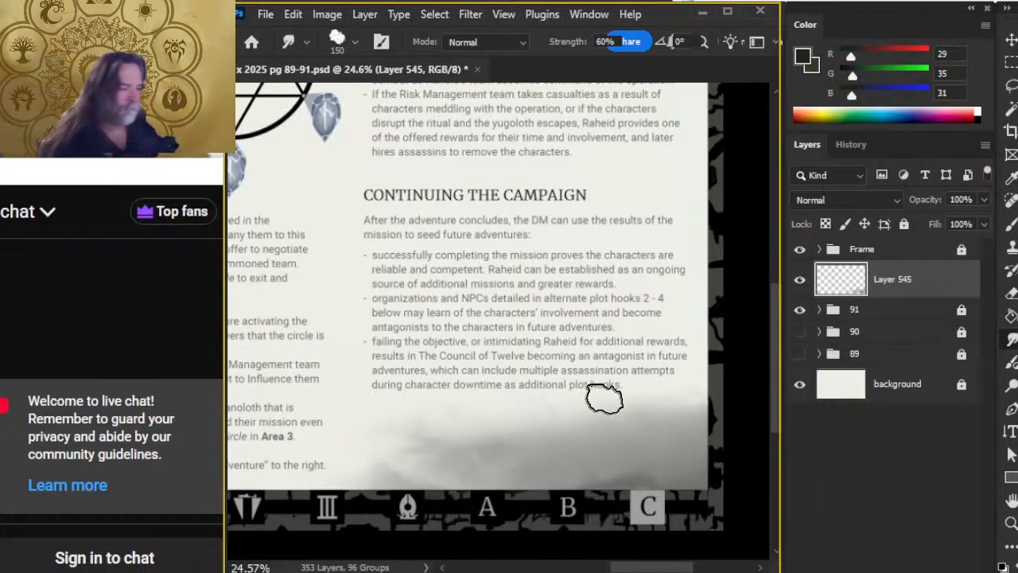
mouse_move(596, 475)
left_mouse_down()
mouse_move(398, 471)
mouse_move(400, 494)
mouse_move(486, 458)
mouse_move(375, 477)
mouse_move(411, 443)
mouse_move(754, 433)
mouse_move(461, 433)
mouse_move(714, 407)
mouse_move(366, 420)
mouse_move(372, 464)
mouse_move(384, 474)
mouse_move(396, 459)
mouse_move(641, 456)
mouse_move(704, 417)
mouse_move(605, 405)
mouse_move(598, 426)
mouse_move(522, 456)
mouse_move(398, 460)
mouse_move(611, 435)
mouse_move(606, 416)
mouse_move(657, 426)
mouse_move(524, 436)
mouse_move(566, 423)
mouse_move(537, 441)
mouse_move(427, 458)
mouse_move(516, 451)
mouse_move(597, 468)
mouse_move(565, 461)
mouse_move(610, 426)
mouse_move(704, 434)
mouse_move(612, 428)
mouse_move(633, 393)
mouse_move(671, 404)
mouse_move(685, 440)
mouse_move(613, 403)
mouse_move(498, 425)
mouse_move(625, 449)
mouse_move(703, 415)
mouse_move(387, 444)
mouse_move(372, 460)
mouse_move(481, 457)
mouse_move(444, 480)
mouse_move(427, 507)
left_mouse_up()
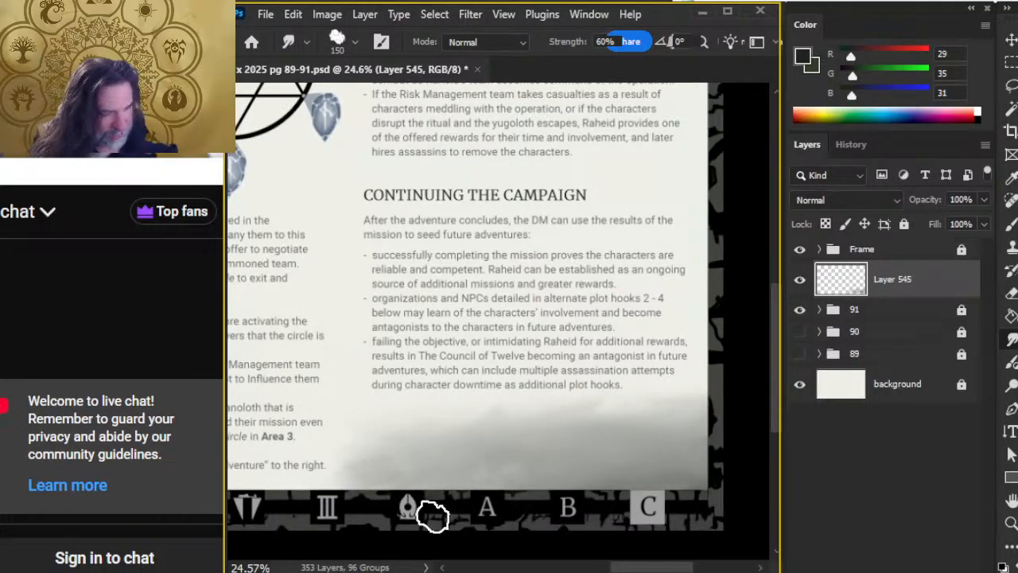
Clear the freehand selection around the smoke and smudge its inner edge and middle into softer horizontal streaks
key("l")
mouse_move(341, 489)
left_mouse_down()
mouse_move(664, 314)
mouse_move(688, 274)
left_mouse_up()
key("ctrl+d")
key("r")
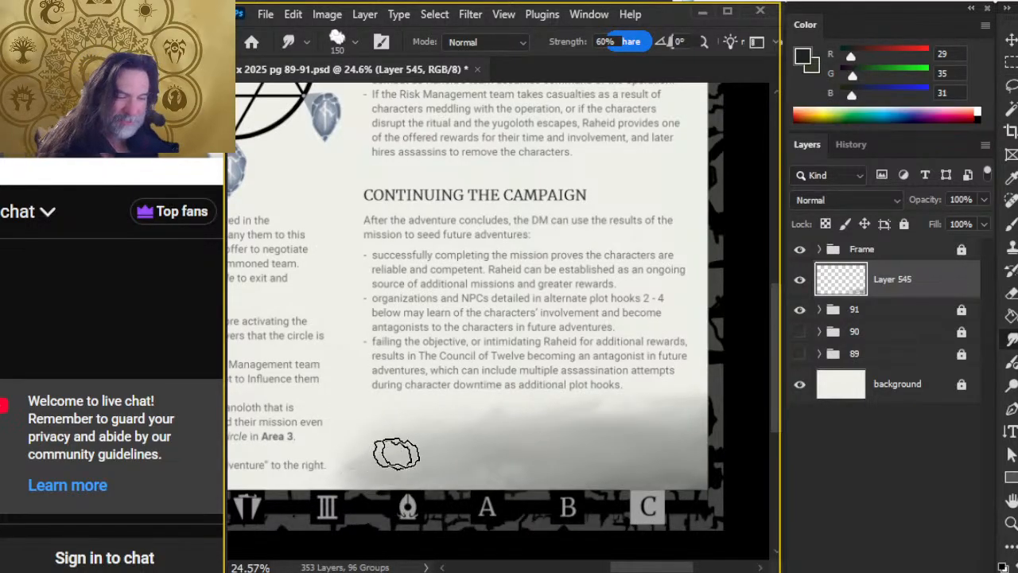
left_click_drag(310, 469, 375, 509)
left_click_drag(356, 475, 404, 490)
mouse_move(315, 454)
left_mouse_down()
mouse_move(436, 464)
mouse_move(404, 466)
mouse_move(362, 463)
mouse_move(460, 446)
mouse_move(412, 469)
mouse_move(420, 439)
mouse_move(571, 438)
mouse_move(306, 466)
mouse_move(404, 451)
mouse_move(369, 458)
mouse_move(430, 474)
mouse_move(441, 472)
mouse_move(283, 465)
mouse_move(307, 482)
mouse_move(386, 460)
mouse_move(376, 470)
mouse_move(476, 473)
mouse_move(366, 467)
mouse_move(421, 454)
mouse_move(346, 478)
mouse_move(625, 439)
mouse_move(499, 449)
mouse_move(561, 419)
mouse_move(692, 419)
mouse_move(717, 452)
left_mouse_up()
mouse_move(602, 451)
left_mouse_down()
mouse_move(543, 426)
mouse_move(598, 456)
mouse_move(498, 427)
left_mouse_up()
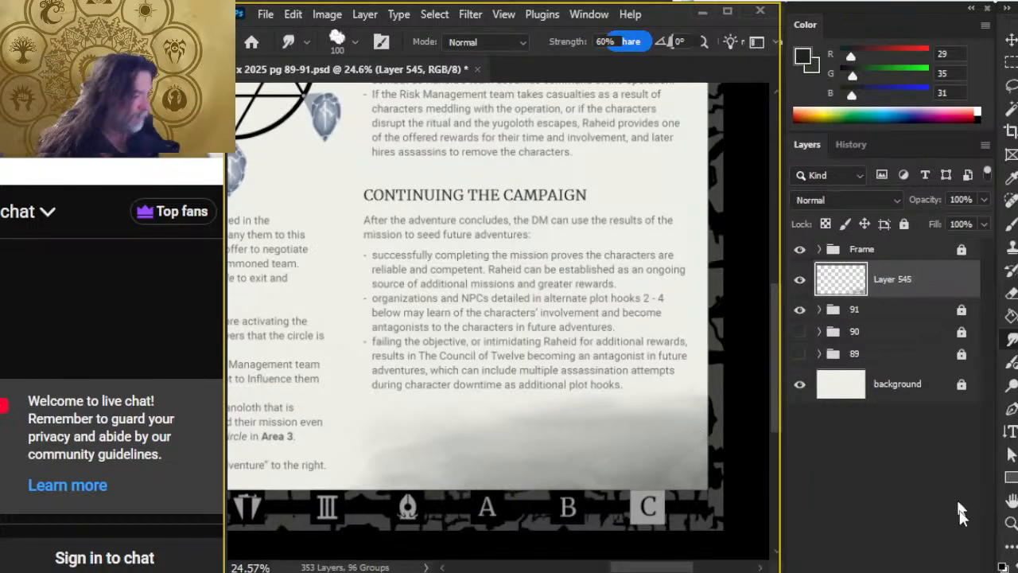
Add a layer above the smoke layer and set the brush color to RGB 40, 40, 40
key("ctrl+shift+alt+n")
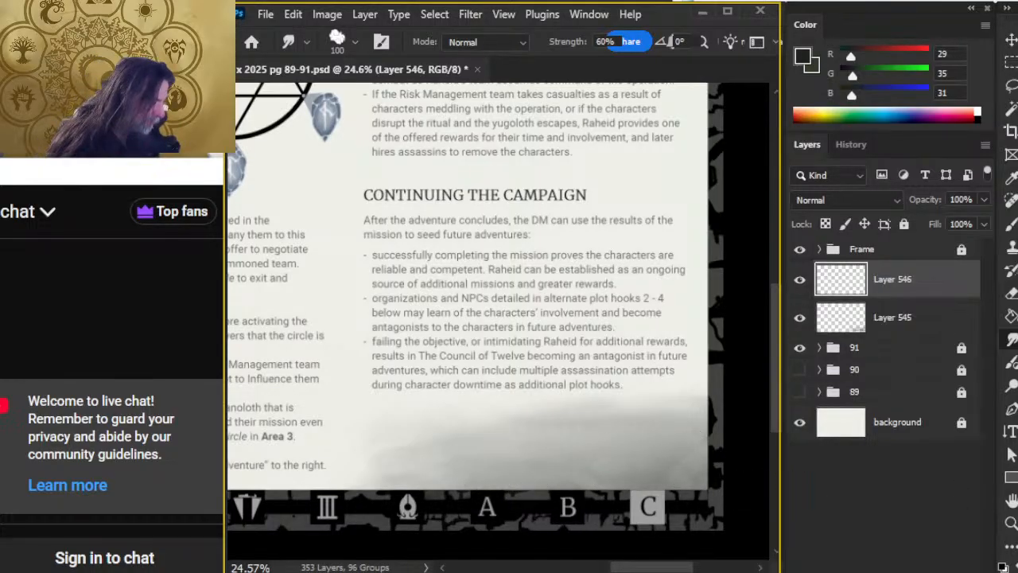
key("b")
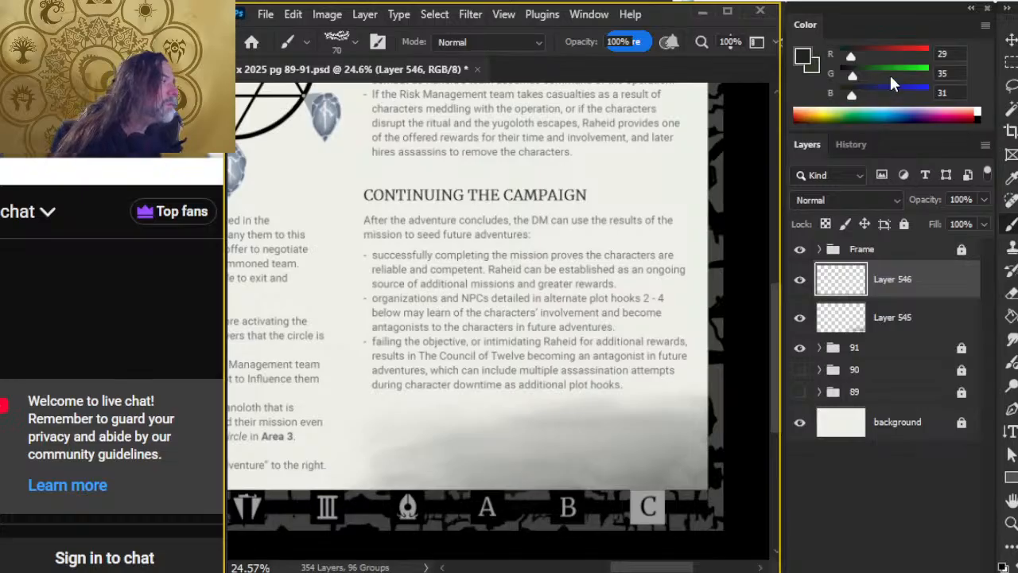
left_click(867, 50)
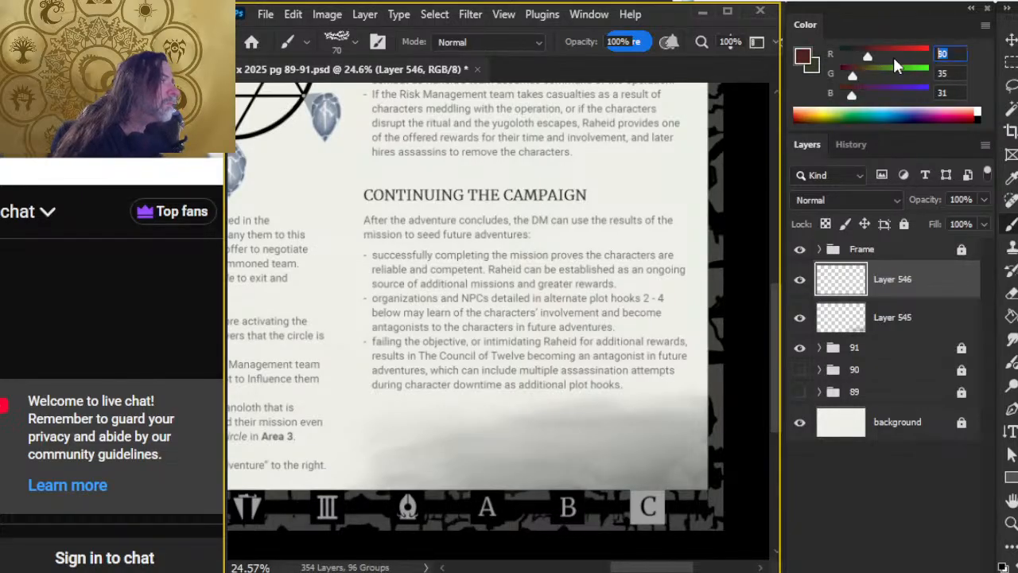
type("40")
key("Tab")
type("40")
key("Tab")
type("40")
key("Tab")
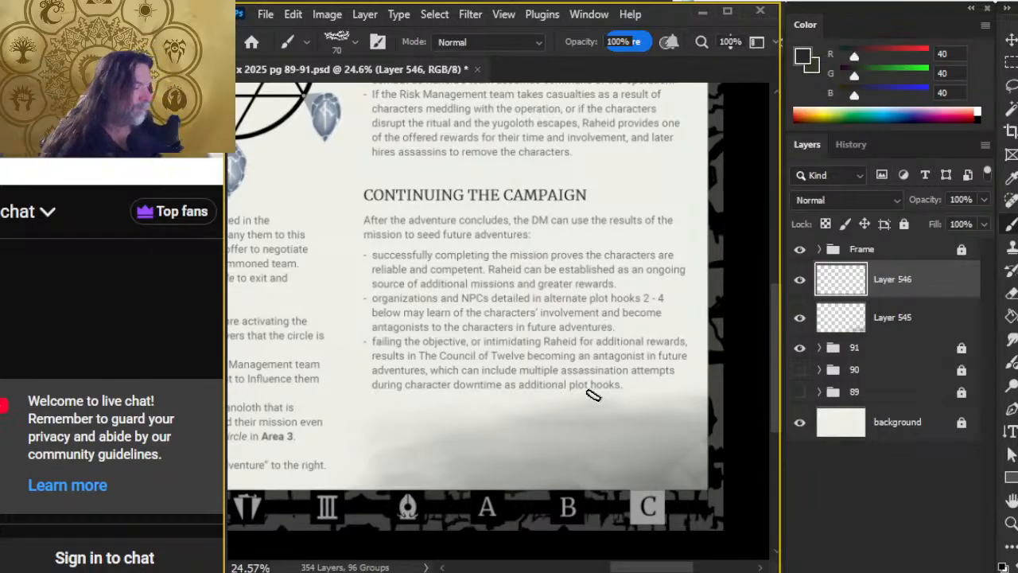
Paint a dense dark mass of leafy texture over the smoke with a foliage brush, enlarged to sizes 200 and 250
right_click(595, 395)
left_click(805, 436)
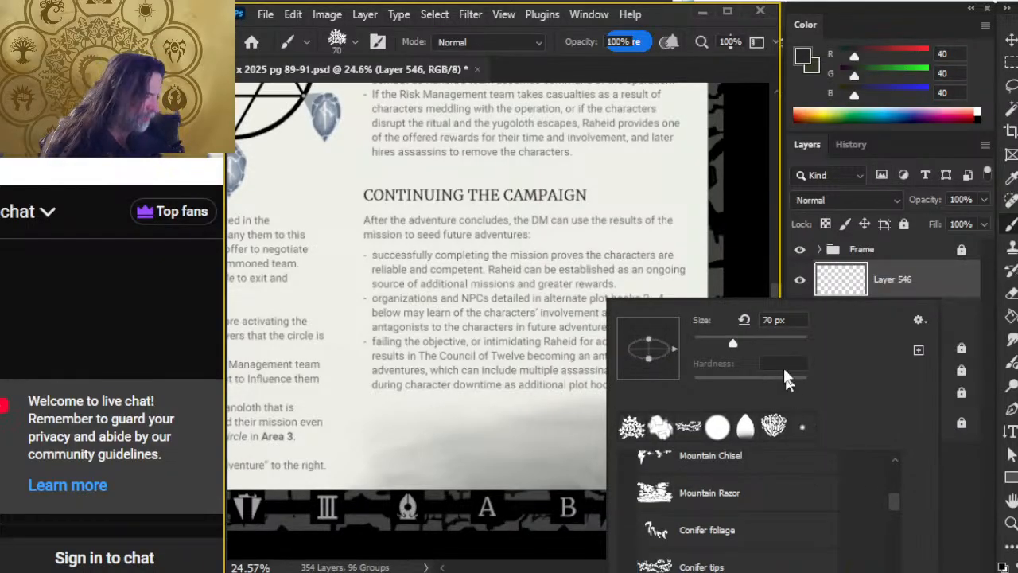
key("Escape")
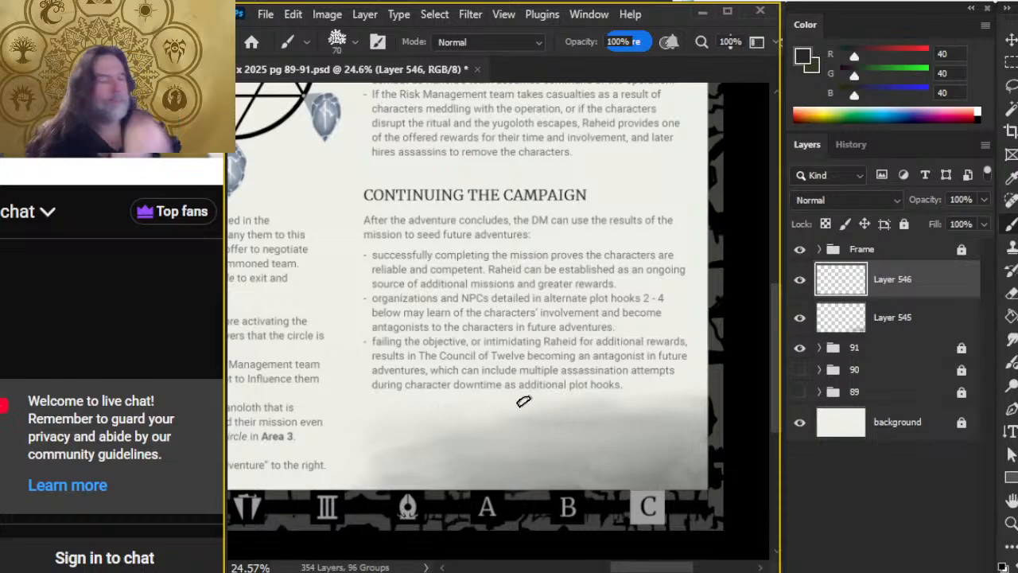
left_click(438, 439)
key("[")
left_click(479, 423)
left_click_drag(523, 454, 531, 447)
mouse_move(432, 455)
left_mouse_down()
mouse_move(488, 479)
mouse_move(487, 461)
mouse_move(441, 484)
mouse_move(435, 474)
mouse_move(497, 487)
mouse_move(541, 448)
mouse_move(542, 486)
mouse_move(506, 462)
mouse_move(499, 491)
left_mouse_up()
key("bracketright")
mouse_move(534, 474)
left_mouse_down()
mouse_move(547, 504)
mouse_move(590, 475)
mouse_move(578, 462)
mouse_move(594, 470)
mouse_move(597, 448)
mouse_move(613, 467)
mouse_move(580, 422)
mouse_move(604, 455)
left_mouse_up()
key("bracketleft")
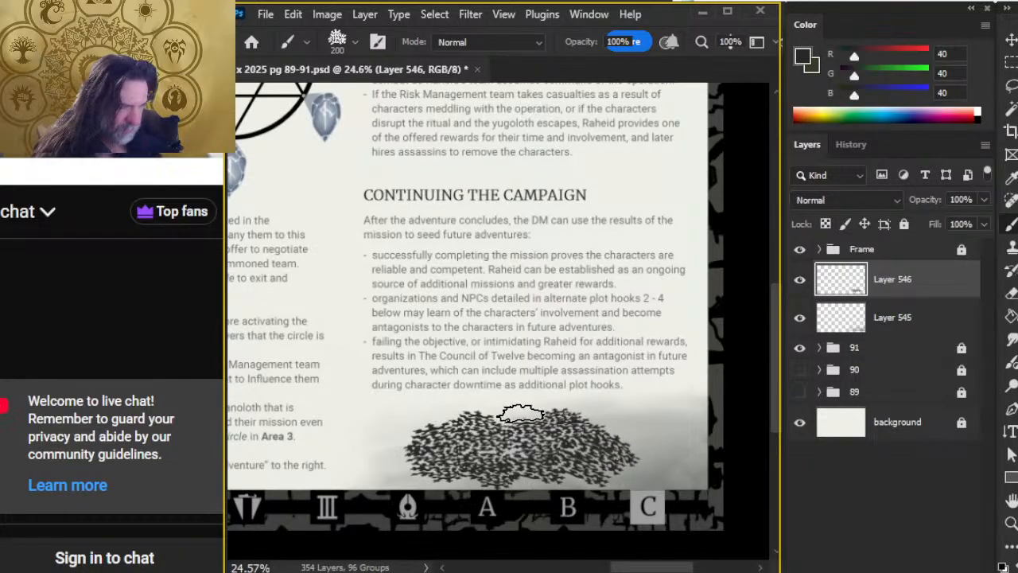
left_click_drag(522, 415, 513, 445)
key("bracketleft")
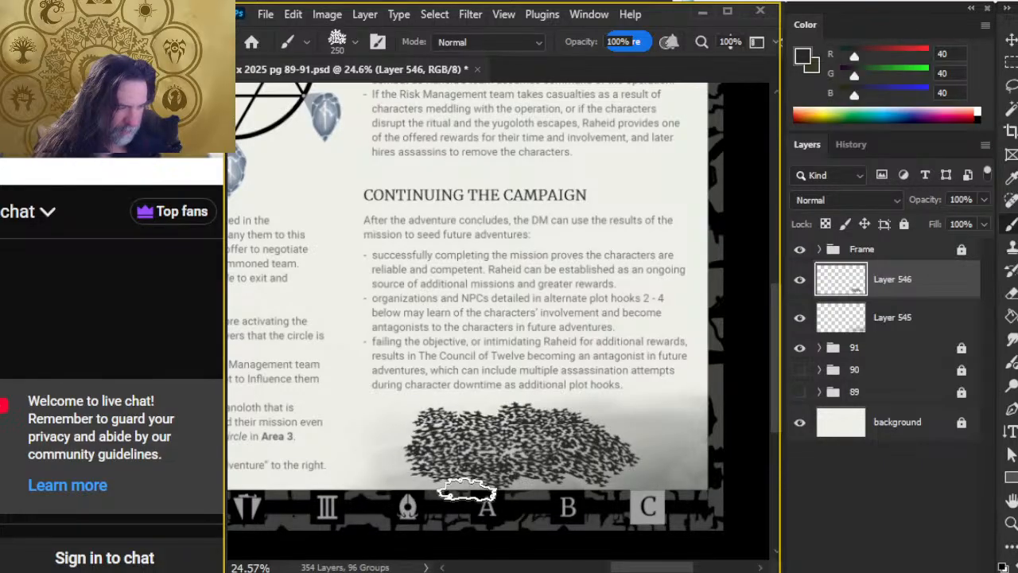
mouse_move(579, 497)
left_mouse_down()
mouse_move(662, 503)
mouse_move(632, 483)
mouse_move(655, 499)
mouse_move(676, 480)
mouse_move(656, 470)
mouse_move(679, 499)
mouse_move(692, 492)
mouse_move(709, 474)
mouse_move(648, 442)
mouse_move(653, 454)
mouse_move(692, 431)
mouse_move(702, 438)
mouse_move(696, 447)
mouse_move(653, 442)
mouse_move(610, 425)
mouse_move(653, 424)
left_mouse_up()
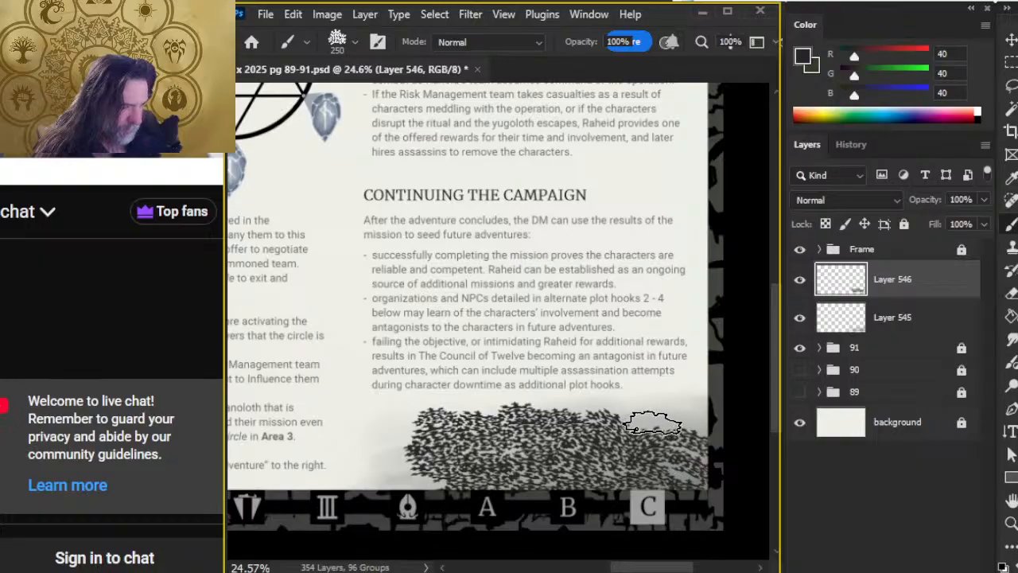
Free-transform the leafy texture so it sits lower against the page's bottom border
key("l")
right_click(505, 415)
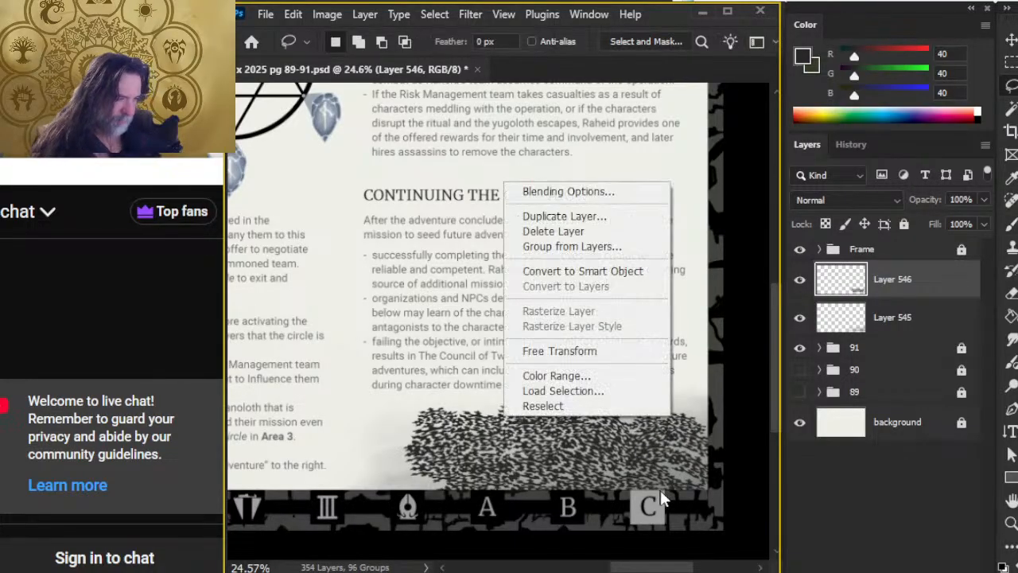
left_click(581, 354)
mouse_move(571, 493)
left_mouse_down()
mouse_move(576, 474)
mouse_move(605, 470)
mouse_move(453, 493)
left_mouse_up()
key("Return")
key("v")
Extend the leafy texture down to the bottom border on its inner side and build up its upper edge with brush size 200
key("b")
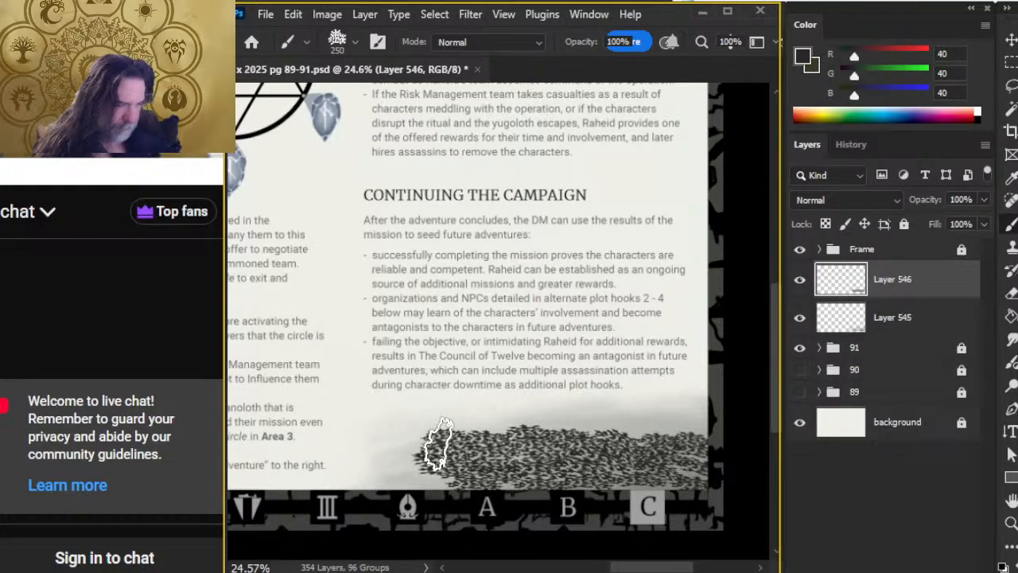
right_click(444, 433)
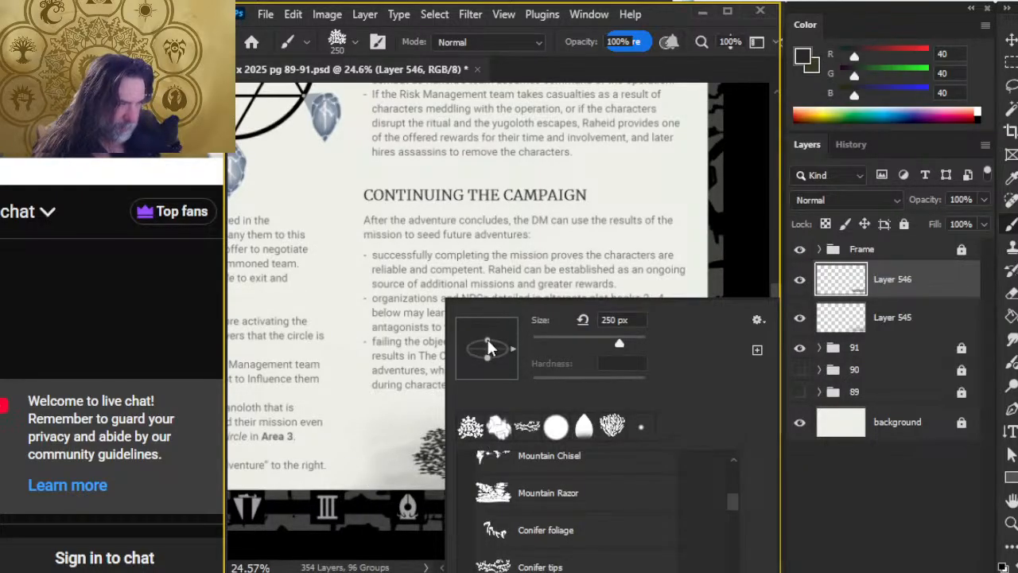
left_click(684, 238)
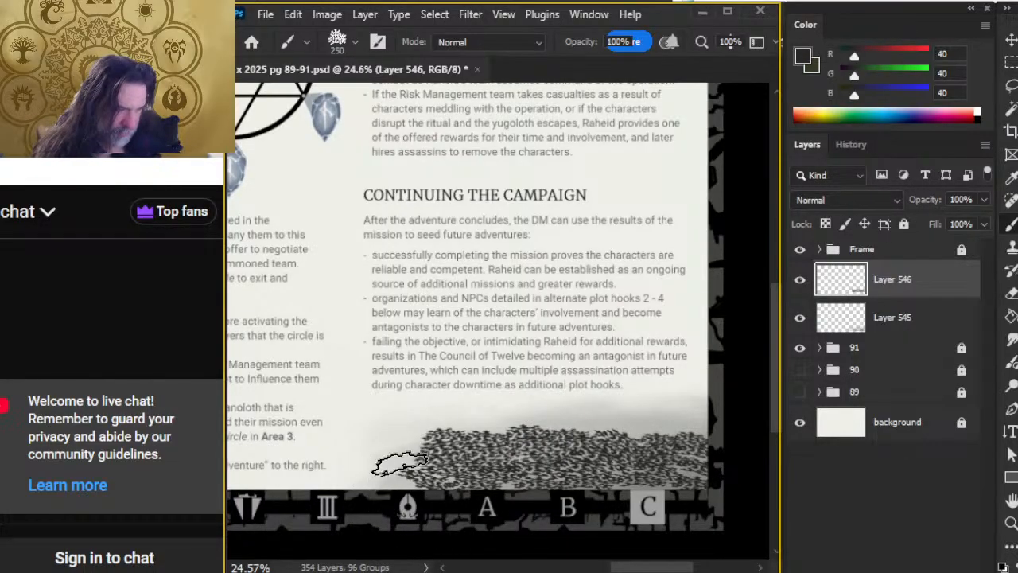
key("bracketright")
key("bracketleft")
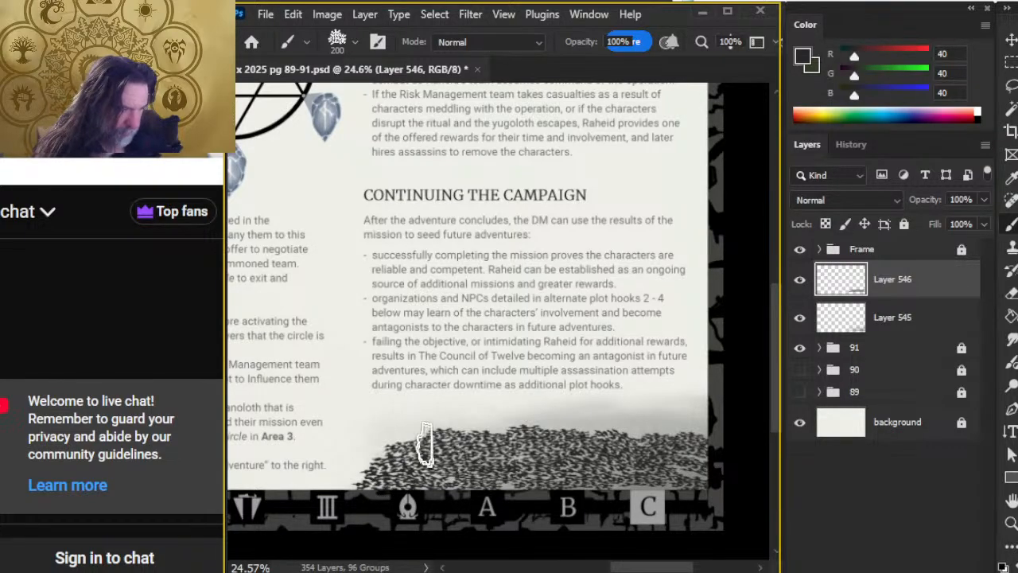
mouse_move(472, 427)
left_mouse_down()
mouse_move(512, 427)
mouse_move(554, 429)
left_mouse_up()
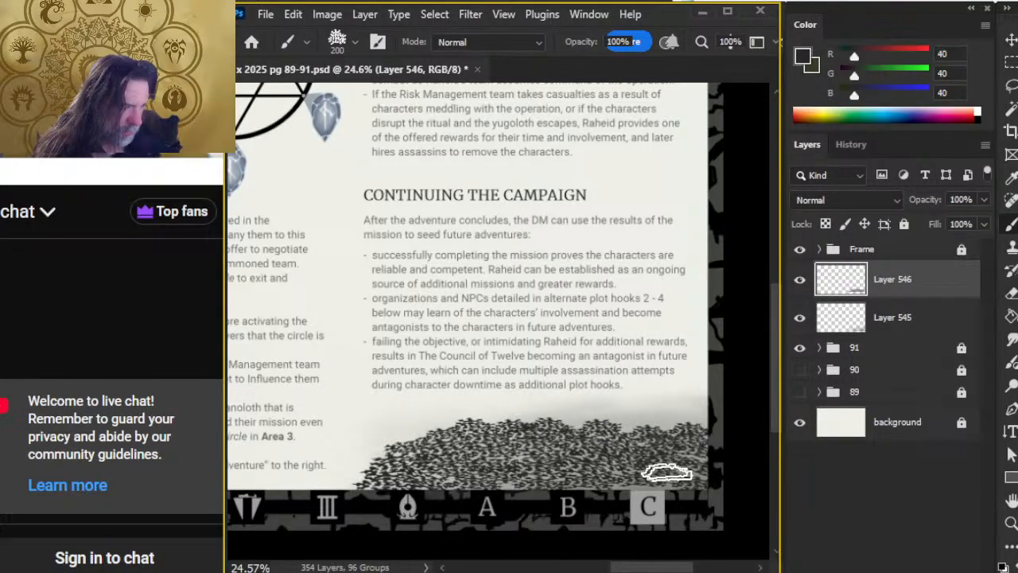
Fade the leafy texture by erasing over it with the same foliage brush at size 200 and 30% opacity
key("e")
key("bracketright")
key("bracketright")
right_click(410, 428)
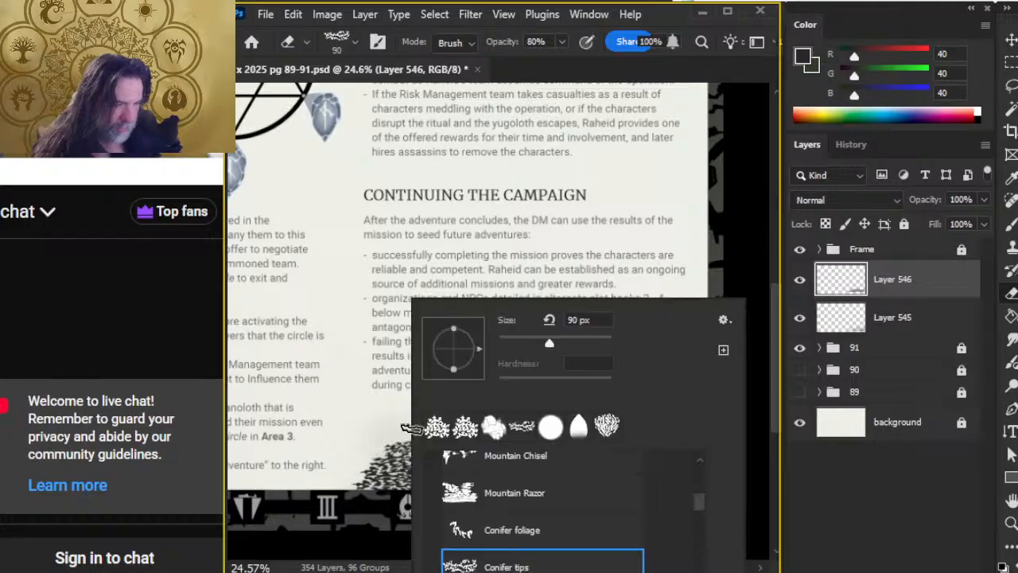
left_click(436, 427)
left_click(740, 222)
key("bracketright")
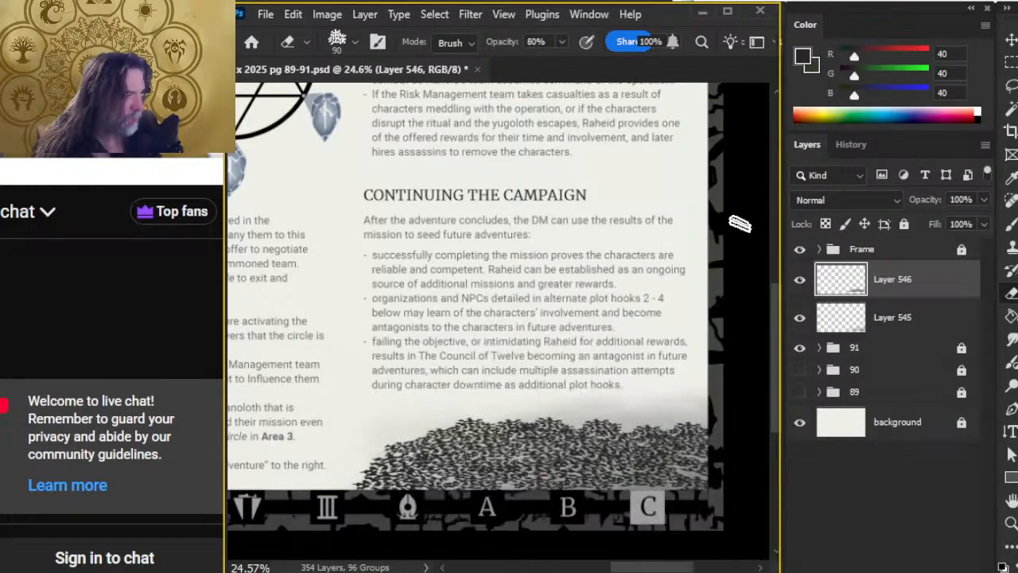
mouse_move(388, 456)
left_mouse_down()
mouse_move(411, 434)
mouse_move(372, 450)
mouse_move(496, 419)
mouse_move(416, 429)
mouse_move(493, 422)
left_mouse_up()
key("ctrl+z")
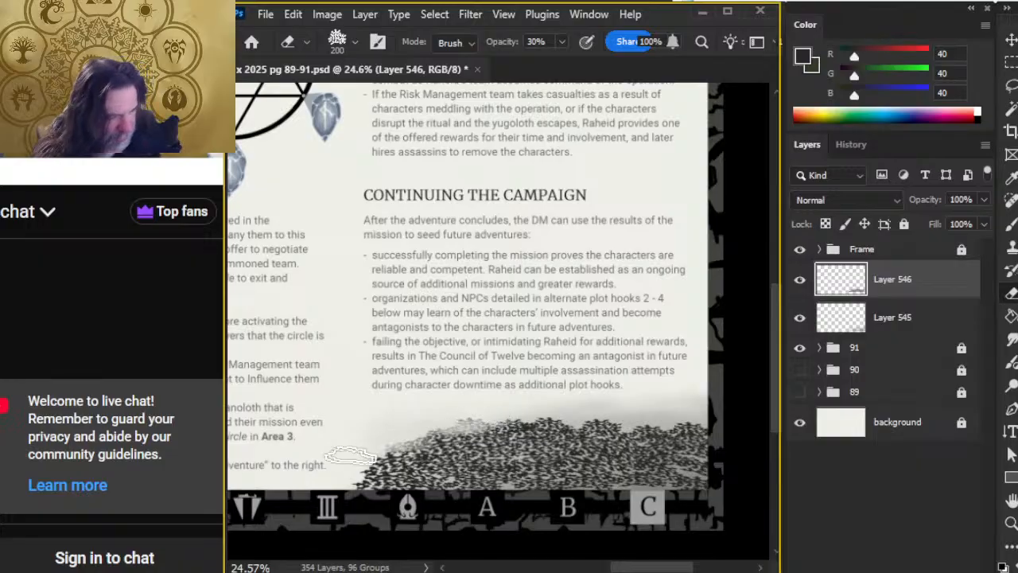
mouse_move(350, 467)
left_mouse_down()
mouse_move(468, 454)
mouse_move(535, 430)
mouse_move(489, 428)
mouse_move(609, 426)
mouse_move(525, 417)
mouse_move(414, 433)
mouse_move(480, 411)
left_mouse_up()
mouse_move(395, 432)
left_mouse_down()
mouse_move(484, 442)
mouse_move(341, 437)
mouse_move(586, 423)
mouse_move(441, 430)
mouse_move(516, 427)
mouse_move(389, 446)
mouse_move(335, 442)
mouse_move(346, 464)
mouse_move(487, 460)
mouse_move(652, 424)
mouse_move(455, 430)
mouse_move(626, 428)
mouse_move(653, 426)
mouse_move(573, 418)
mouse_move(659, 417)
mouse_move(544, 424)
mouse_move(723, 428)
mouse_move(619, 432)
mouse_move(622, 420)
mouse_move(538, 452)
mouse_move(655, 451)
mouse_move(485, 443)
mouse_move(559, 426)
mouse_move(706, 433)
mouse_move(612, 449)
mouse_move(521, 445)
mouse_move(516, 410)
mouse_move(621, 435)
mouse_move(774, 431)
mouse_move(627, 459)
mouse_move(455, 473)
mouse_move(393, 474)
mouse_move(423, 455)
mouse_move(493, 451)
mouse_move(379, 453)
mouse_move(427, 463)
mouse_move(342, 487)
mouse_move(465, 496)
mouse_move(381, 478)
mouse_move(408, 481)
mouse_move(342, 486)
mouse_move(326, 468)
mouse_move(439, 487)
mouse_move(562, 491)
mouse_move(348, 467)
mouse_move(324, 450)
mouse_move(692, 465)
mouse_move(485, 473)
mouse_move(564, 467)
mouse_move(632, 482)
mouse_move(568, 470)
mouse_move(474, 486)
mouse_move(593, 459)
mouse_move(675, 486)
mouse_move(399, 515)
mouse_move(517, 487)
left_mouse_up()
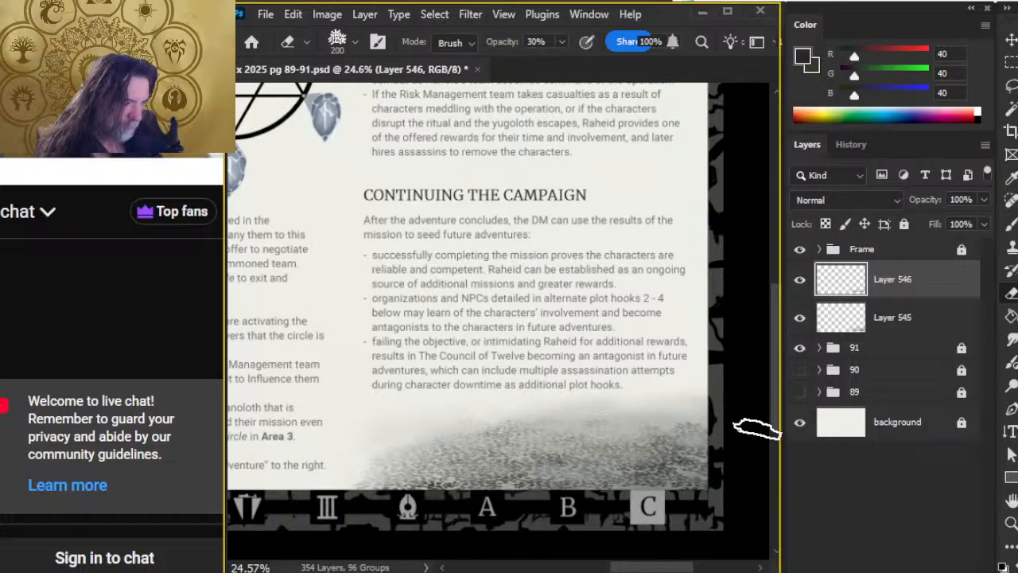
mouse_move(700, 428)
left_mouse_down()
mouse_move(676, 471)
mouse_move(652, 481)
mouse_move(669, 471)
mouse_move(518, 480)
left_mouse_up()
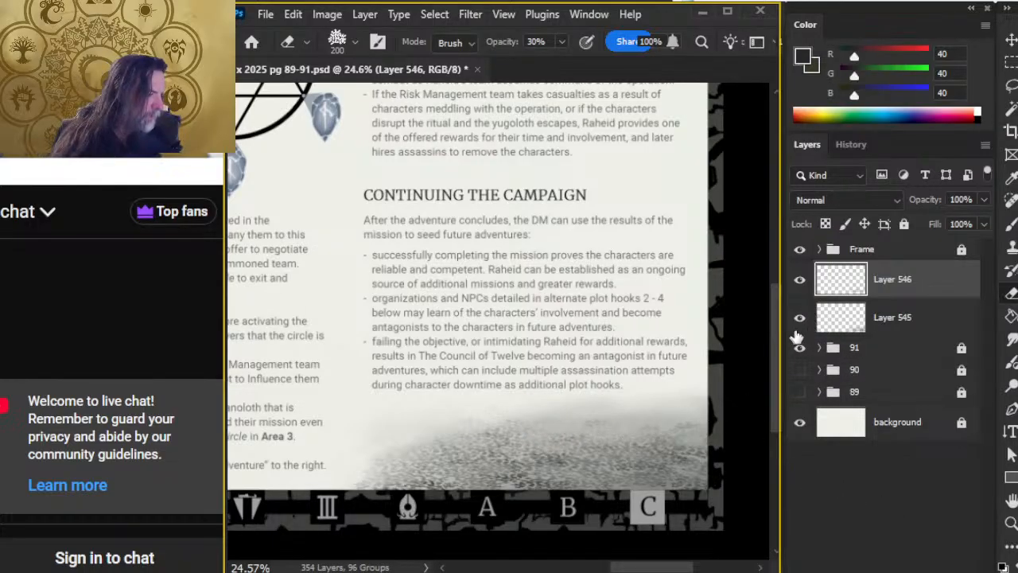
Examine the corner texture from afar and close up, comparing it with the smoke layer, Layer 545, hidden and shown
key("z")
left_click_drag(660, 416, 600, 411)
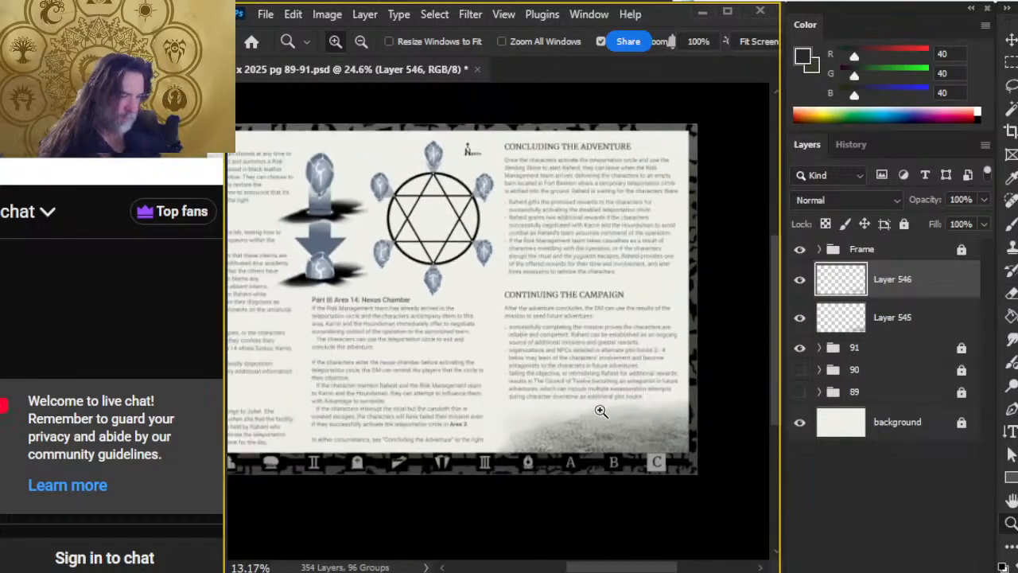
left_click_drag(553, 469, 715, 428)
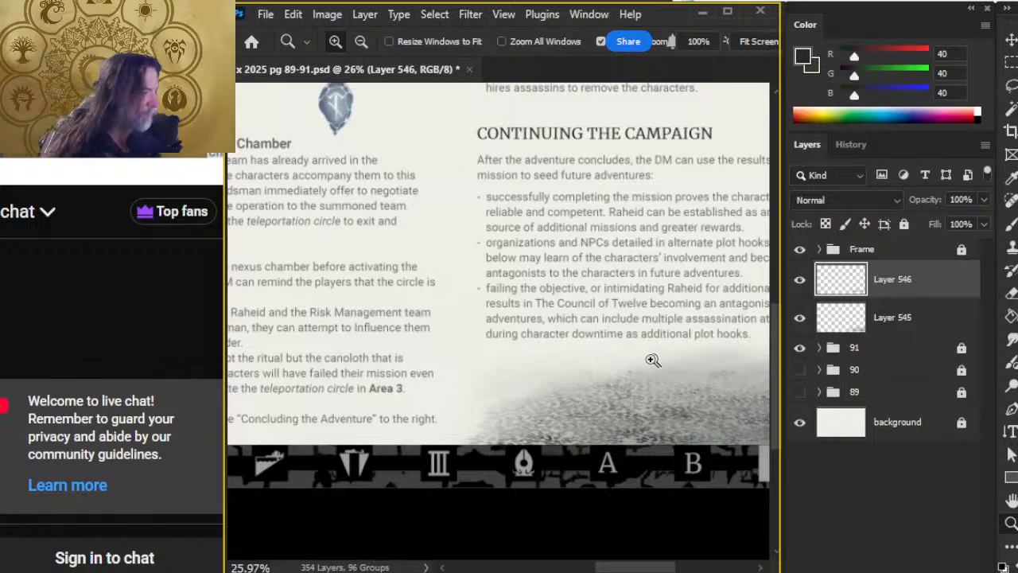
left_click(800, 318)
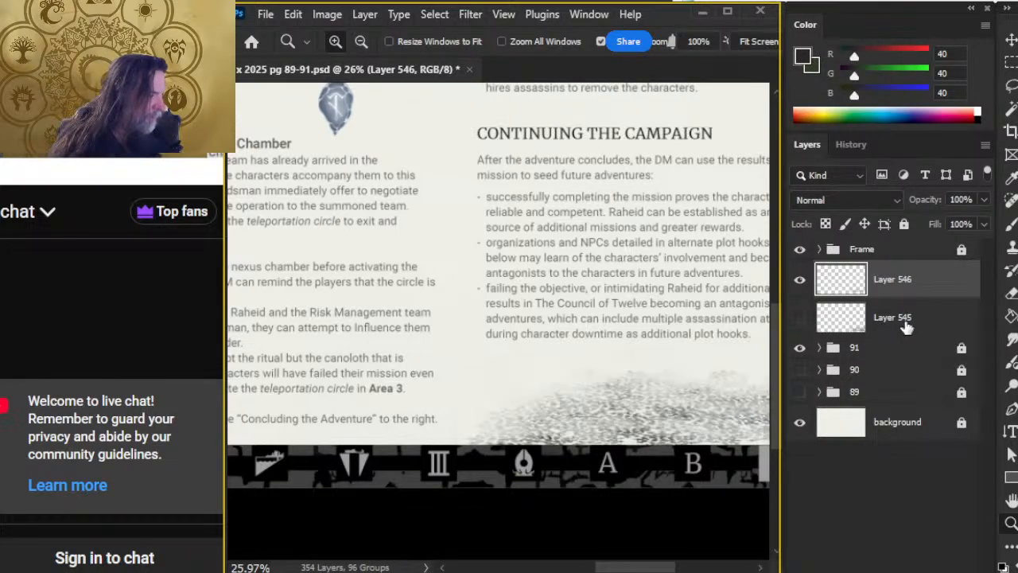
left_click(903, 322)
left_click(800, 318)
Smudge the smoke on Layer 545 outward around the leafy texture at 60% strength
key("r")
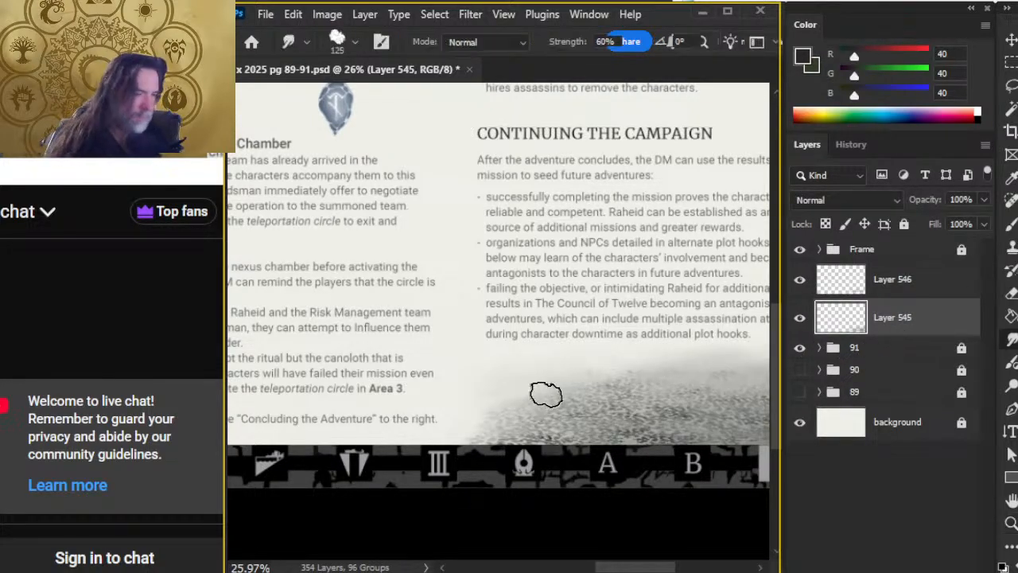
mouse_move(597, 410)
left_mouse_down()
mouse_move(539, 395)
mouse_move(579, 410)
mouse_move(573, 397)
mouse_move(614, 393)
mouse_move(515, 395)
mouse_move(565, 397)
mouse_move(541, 389)
mouse_move(534, 369)
mouse_move(496, 374)
mouse_move(521, 386)
mouse_move(479, 406)
mouse_move(544, 411)
mouse_move(475, 418)
mouse_move(500, 382)
mouse_move(627, 372)
mouse_move(509, 376)
left_mouse_up()
mouse_move(660, 370)
left_mouse_down()
mouse_move(484, 416)
mouse_move(508, 378)
mouse_move(538, 461)
left_mouse_up()
left_click_drag(677, 372, 434, 404)
scroll(599, 459, "right", 2)
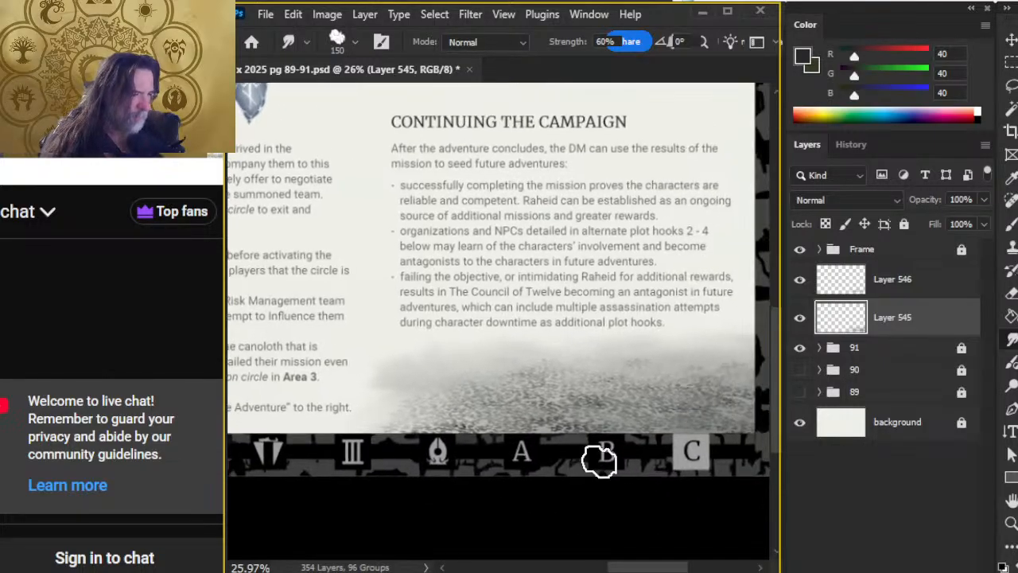
Soften the smoke's inner edge on Layer 545 by erasing at 30% opacity, reducing the foliage brush from 200 to 125
key("e")
mouse_move(385, 371)
left_mouse_down()
mouse_move(360, 371)
mouse_move(433, 426)
left_mouse_up()
key("r")
key("e")
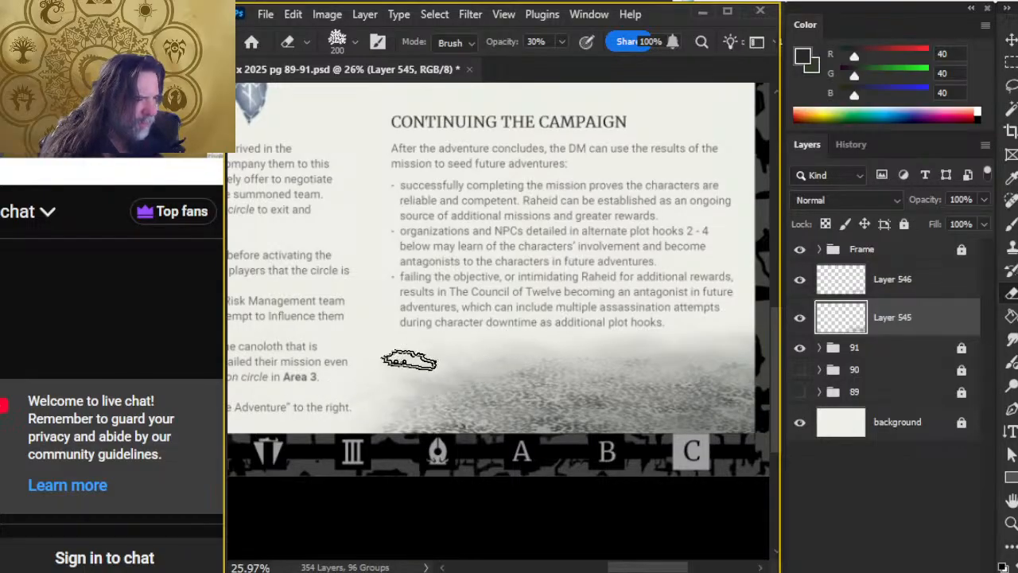
key("bracketleft")
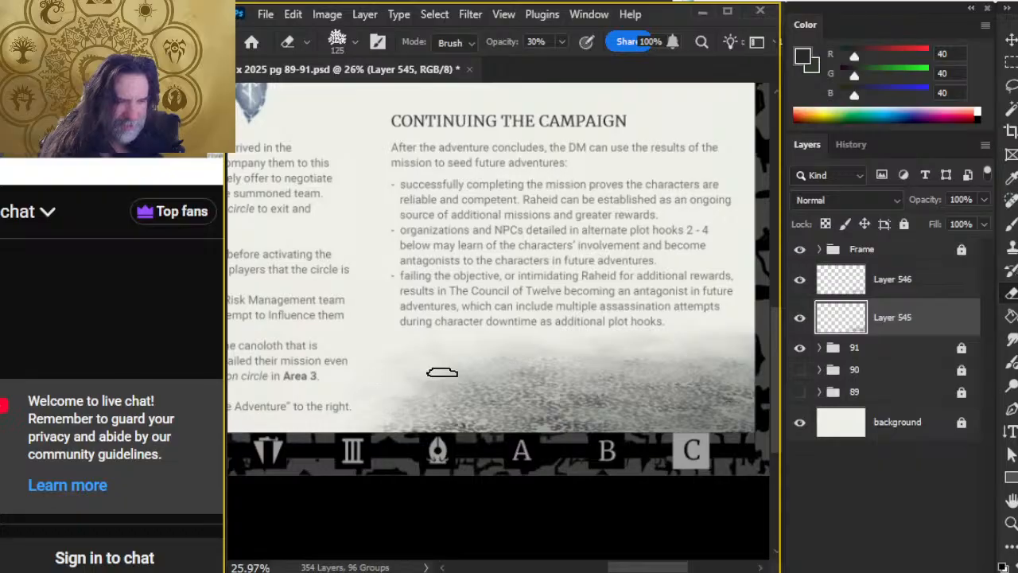
key("r")
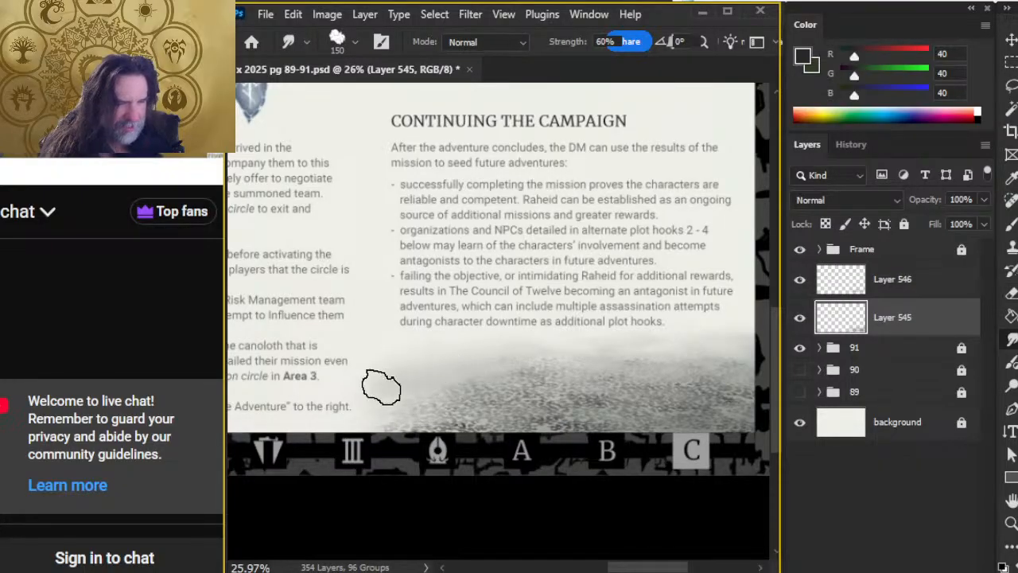
key("e")
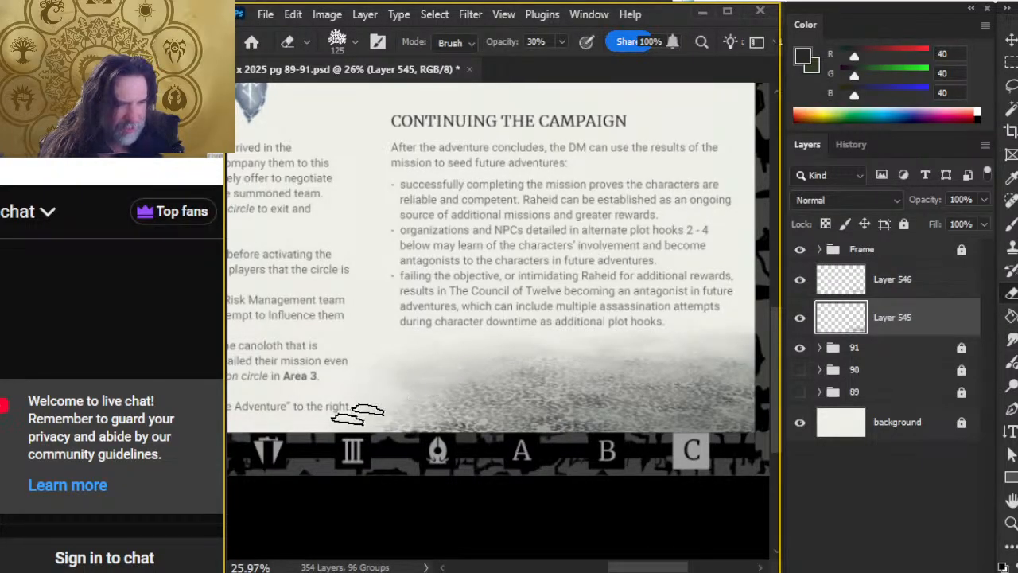
Enlarge the leafy texture on Layer 546 proportionally to about 112% with Free Transform and nudge it slightly down
left_click(917, 290)
key("l")
right_click(566, 360)
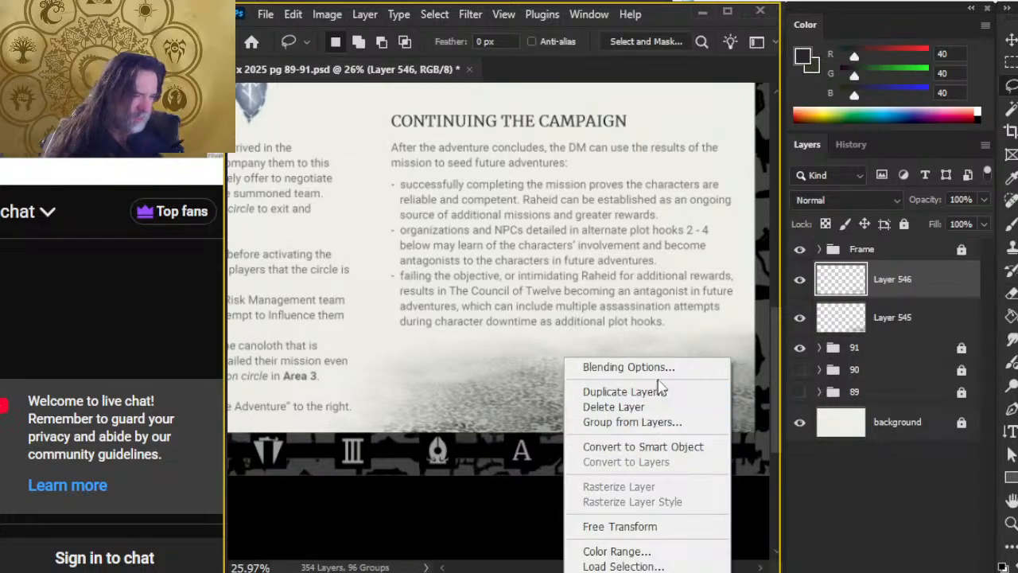
left_click(624, 528)
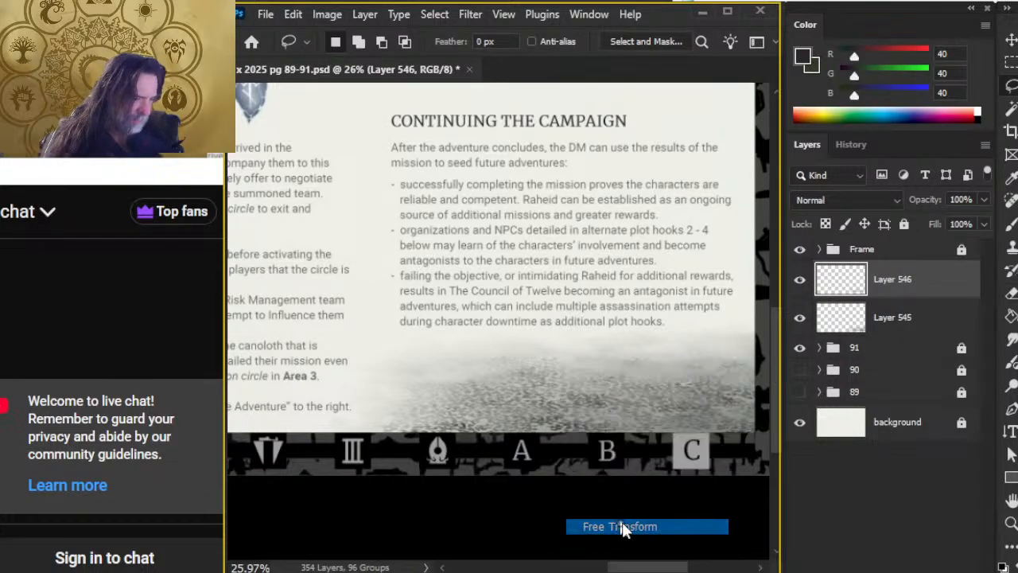
left_click_drag(368, 349, 351, 344)
left_click_drag(570, 351, 571, 345)
left_click_drag(524, 395, 537, 390)
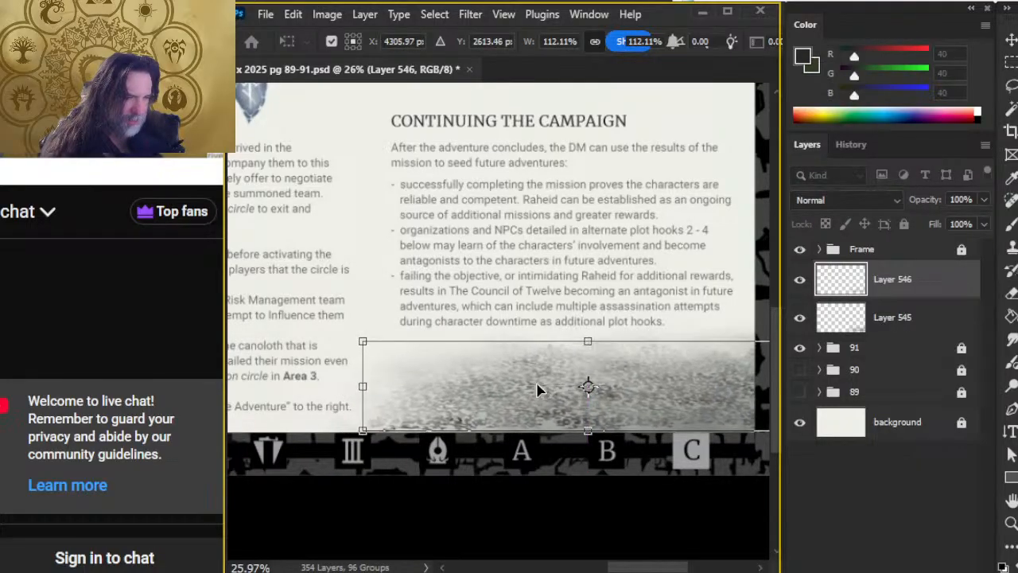
key("Return")
key("ctrl+Down")
key("ctrl+Down")
key("ctrl+Down")
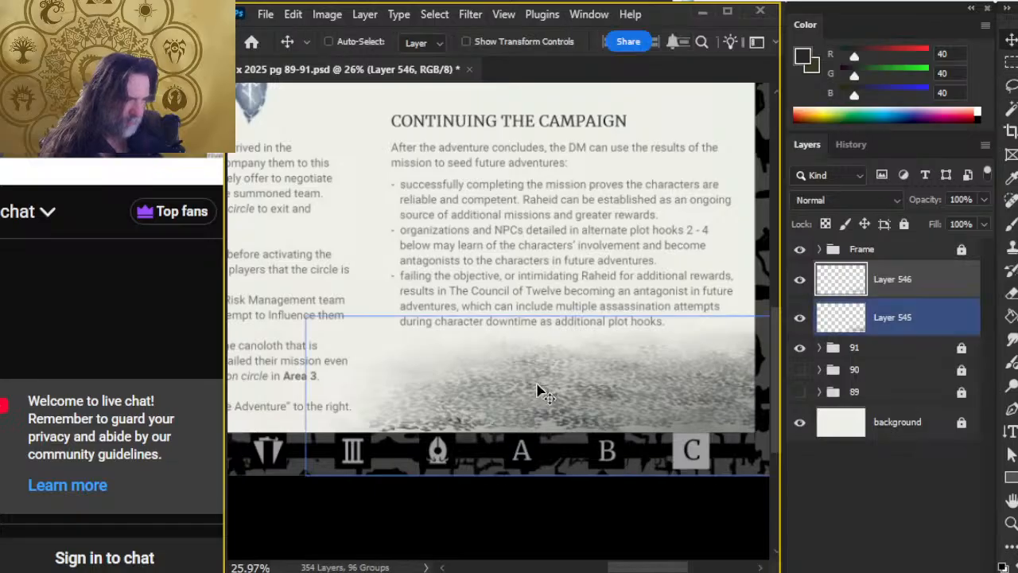
key("ctrl+Down")
key("ctrl+Down")
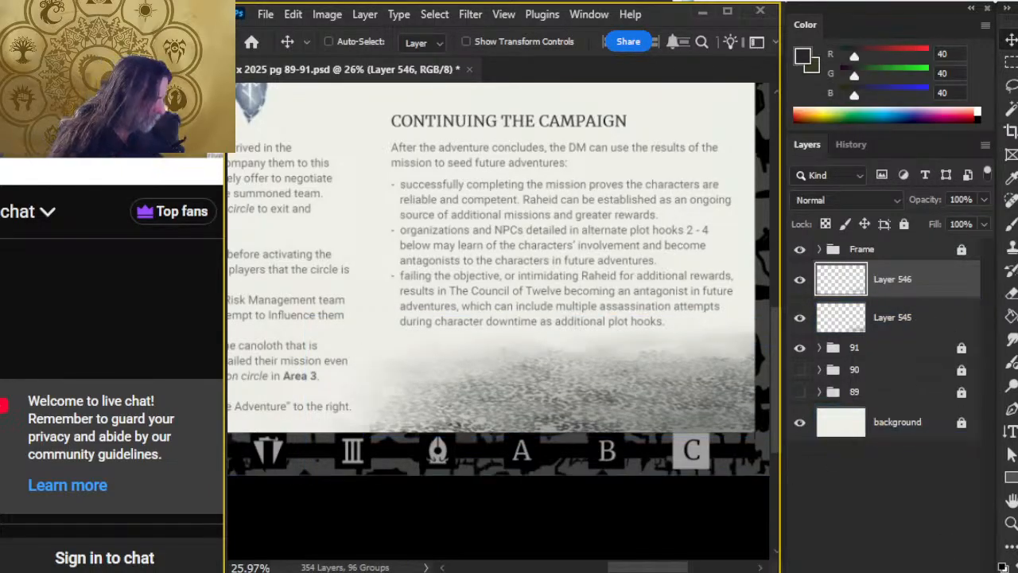
Paint dark foliage across the lower part of the leafy texture on a new layer, using the foliage brush from size 175 to 200
key("ctrl+shift+alt+n")
key("b")
key("bracketleft")
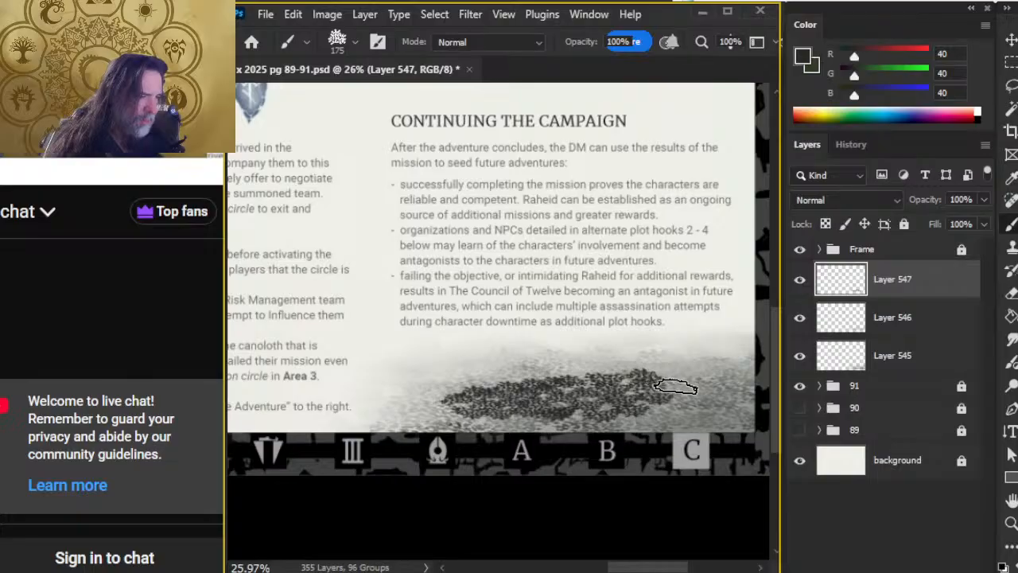
mouse_move(704, 382)
left_mouse_down()
mouse_move(667, 412)
mouse_move(707, 408)
left_mouse_up()
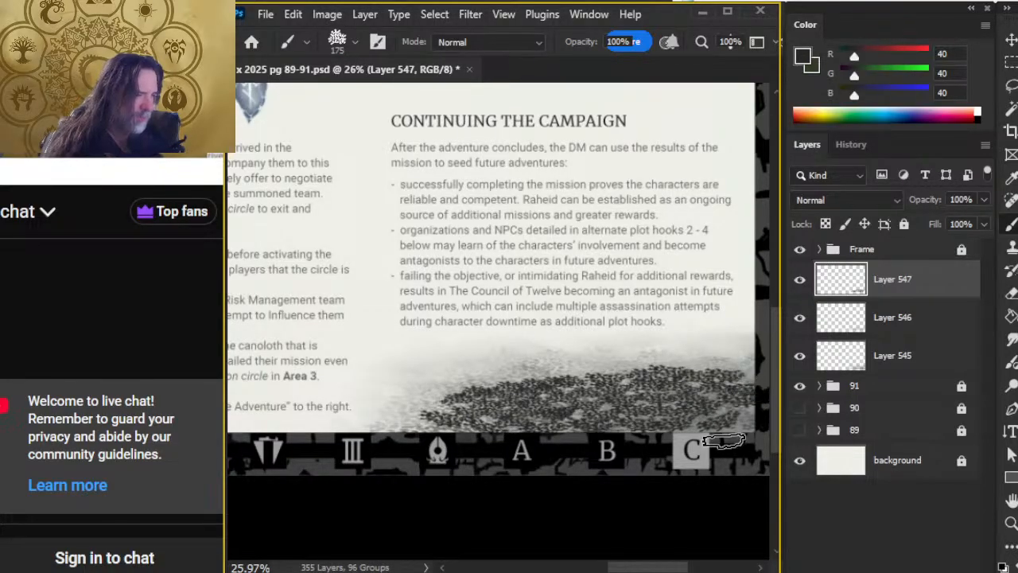
key("e")
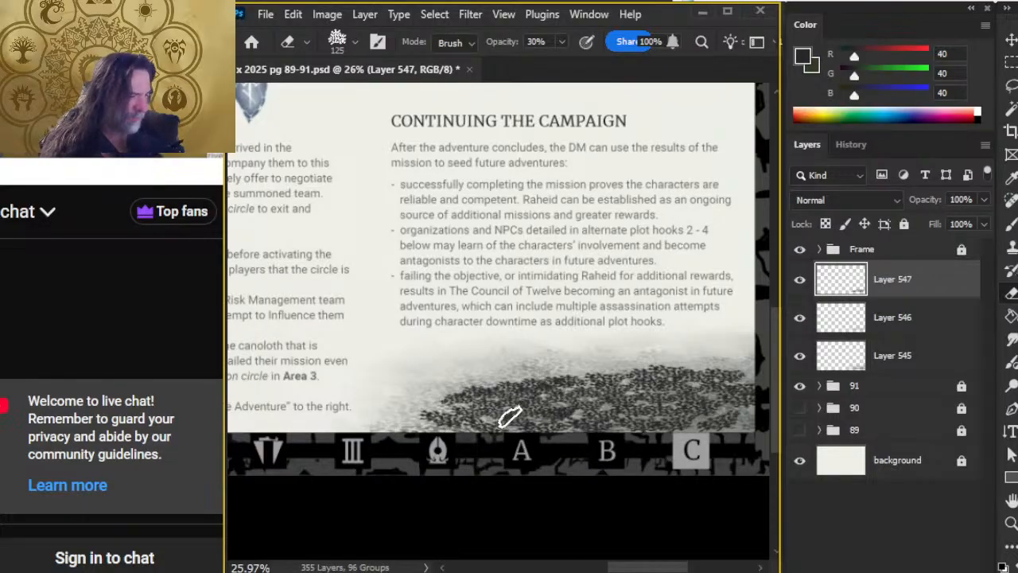
key("b")
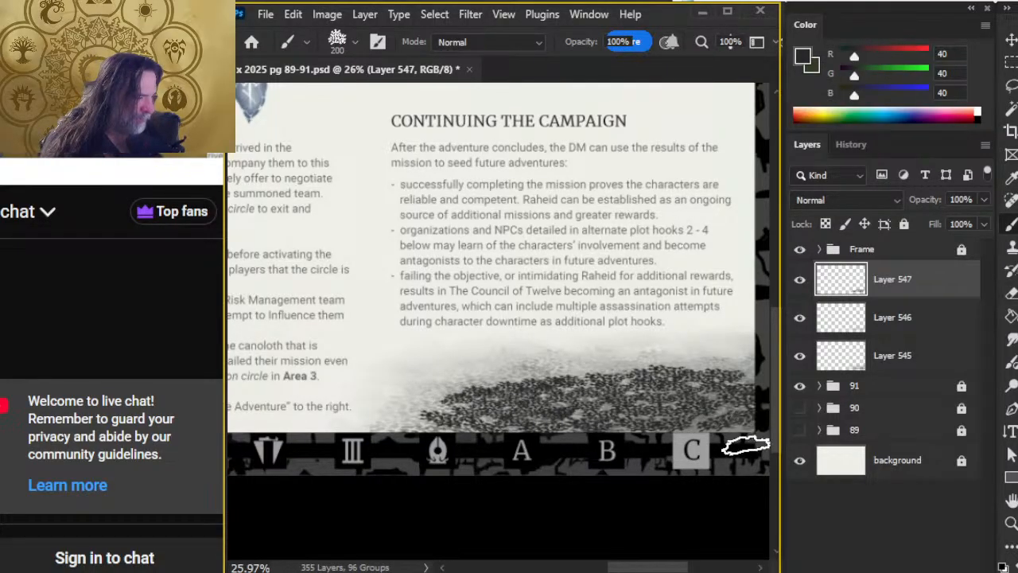
Fade the dark foliage on Layer 547 into the texture by erasing with the foliage brush at size 125 and 30% opacity
key("e")
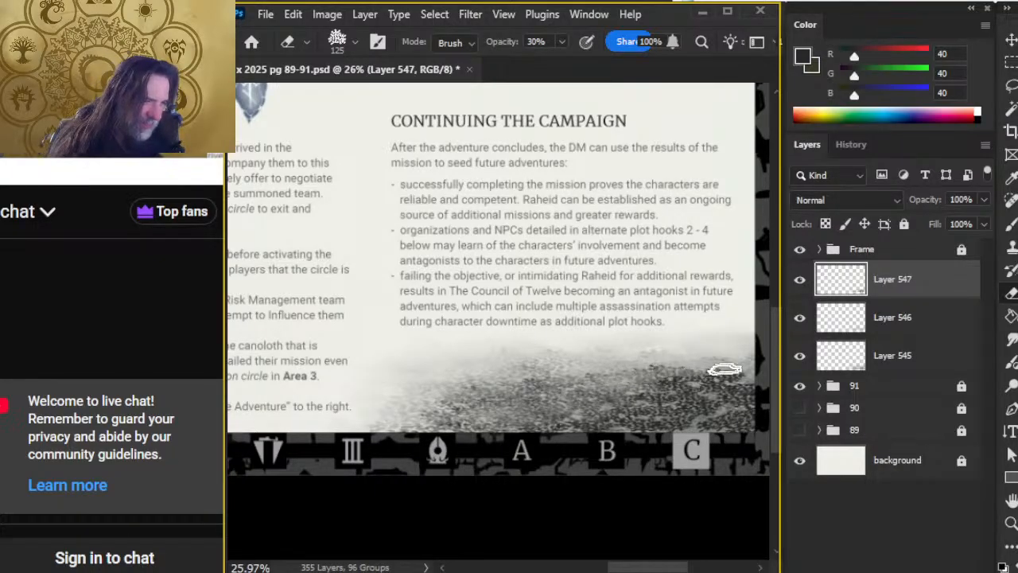
mouse_move(632, 366)
left_mouse_down()
mouse_move(585, 392)
mouse_move(600, 387)
mouse_move(600, 371)
mouse_move(614, 395)
mouse_move(583, 366)
left_mouse_up()
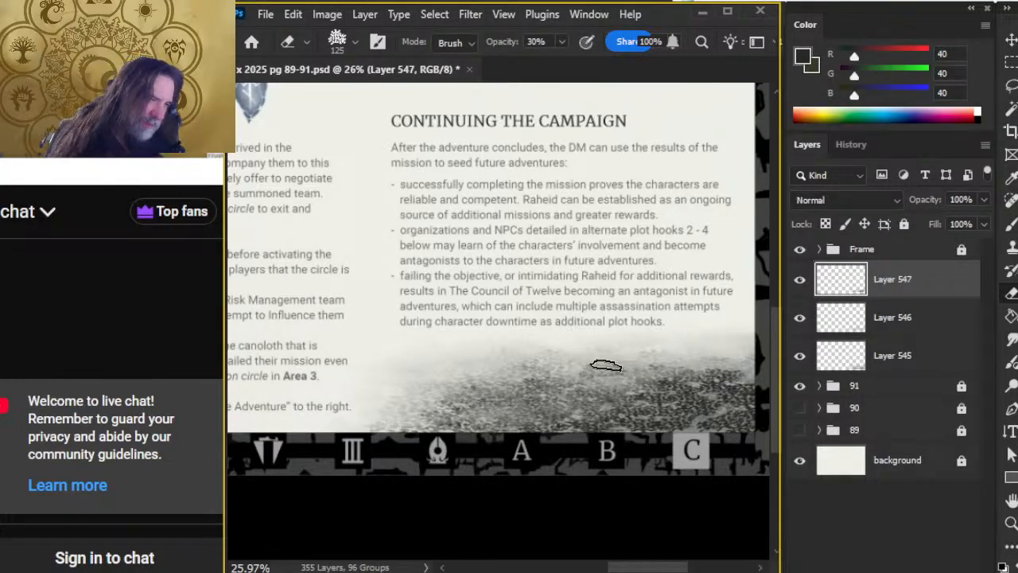
key("b")
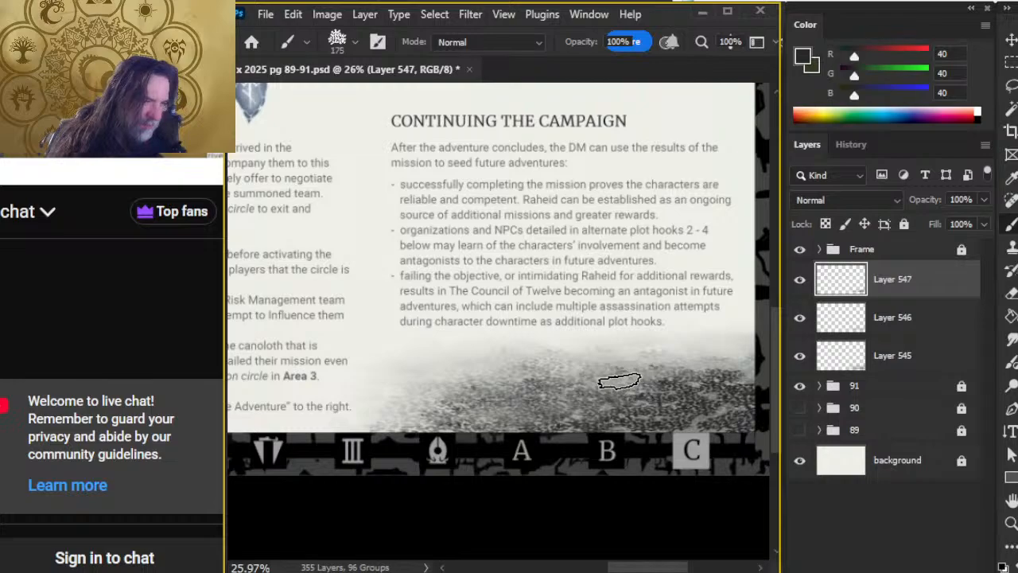
key("e")
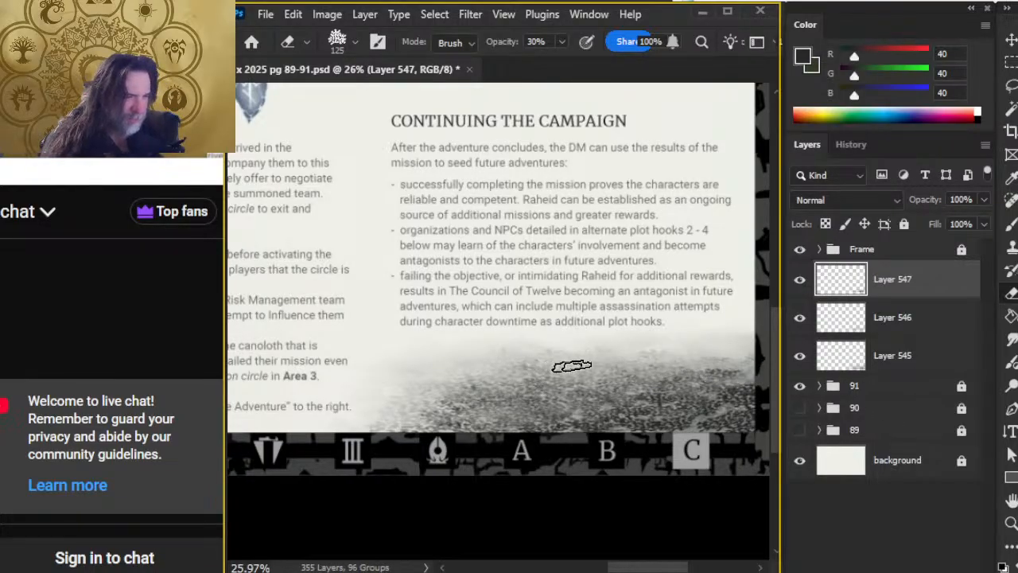
left_click(941, 317)
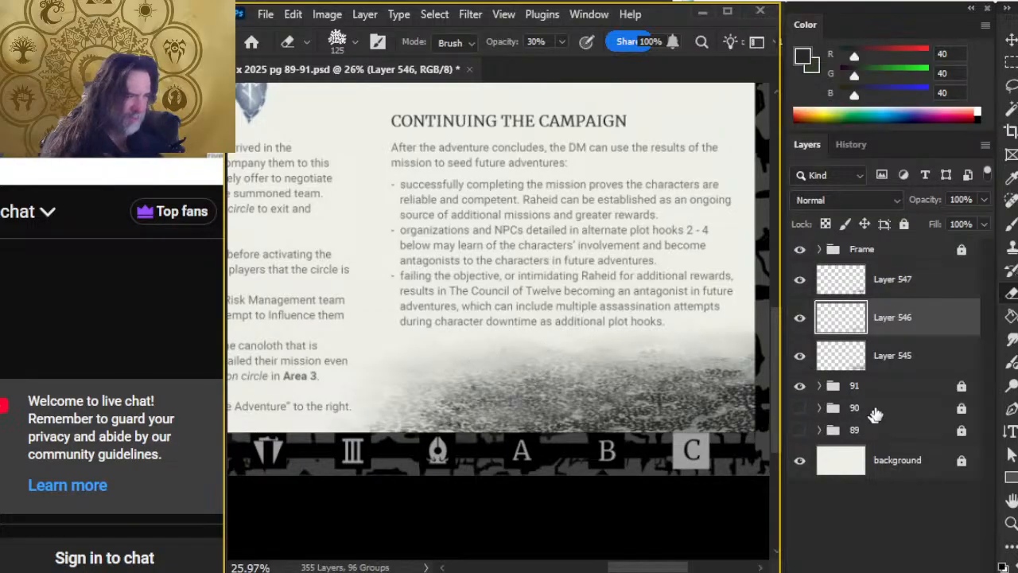
left_click(927, 293)
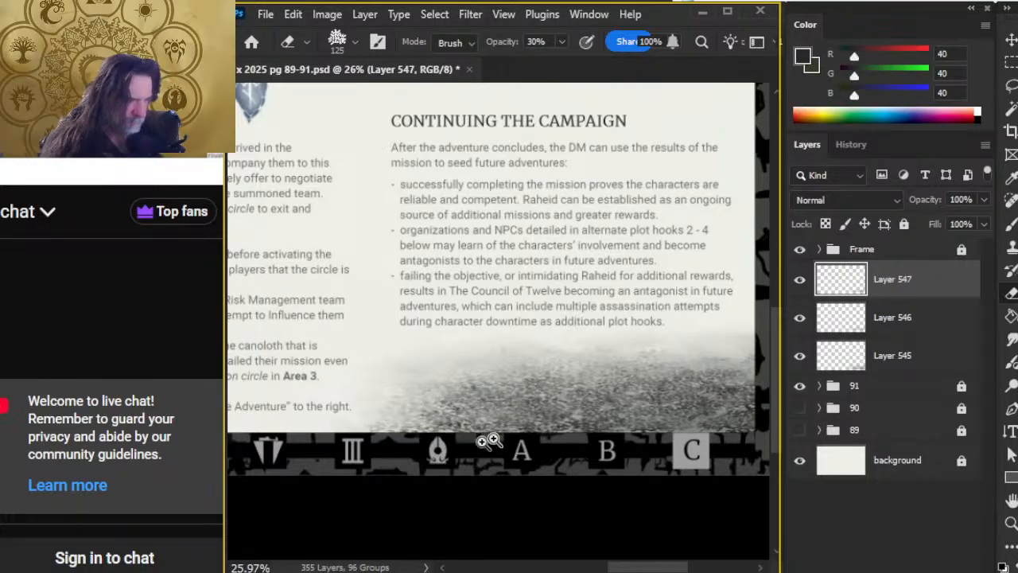
On a new layer, paint a dark foliage patch above the footer's letter A at size 200 and blend it by erasing at 30% opacity
key("z")
scroll(539, 412, "up", 5)
scroll(580, 454, "down", 3)
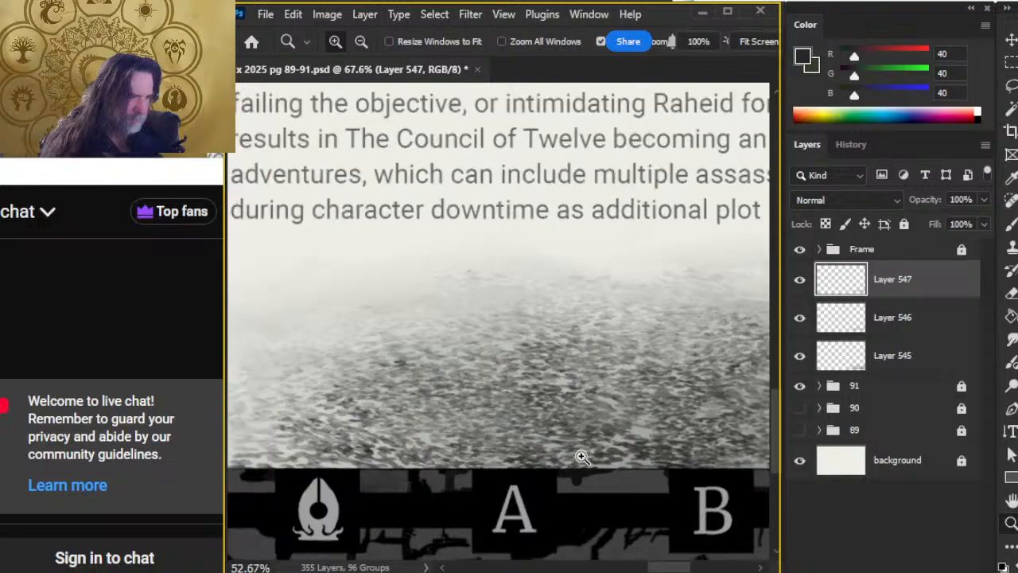
left_click_drag(651, 492, 552, 459)
scroll(573, 462, "down", 3)
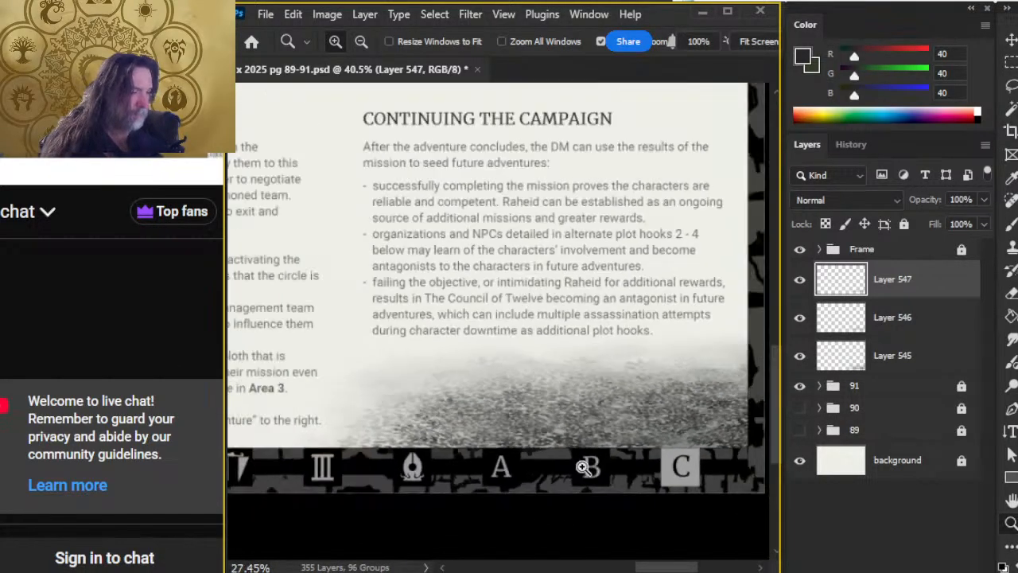
key("ctrl+shift+alt+n")
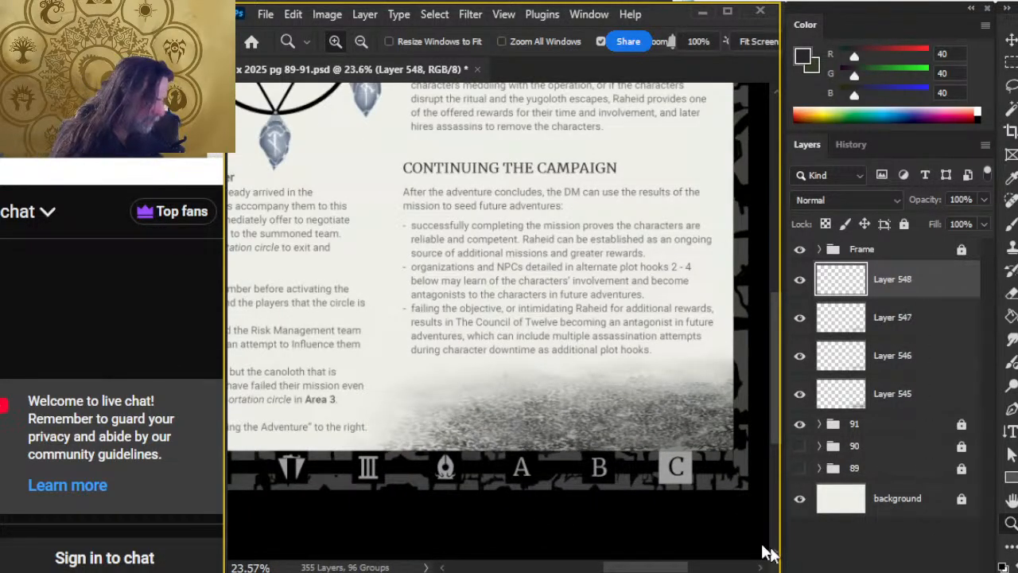
key("b")
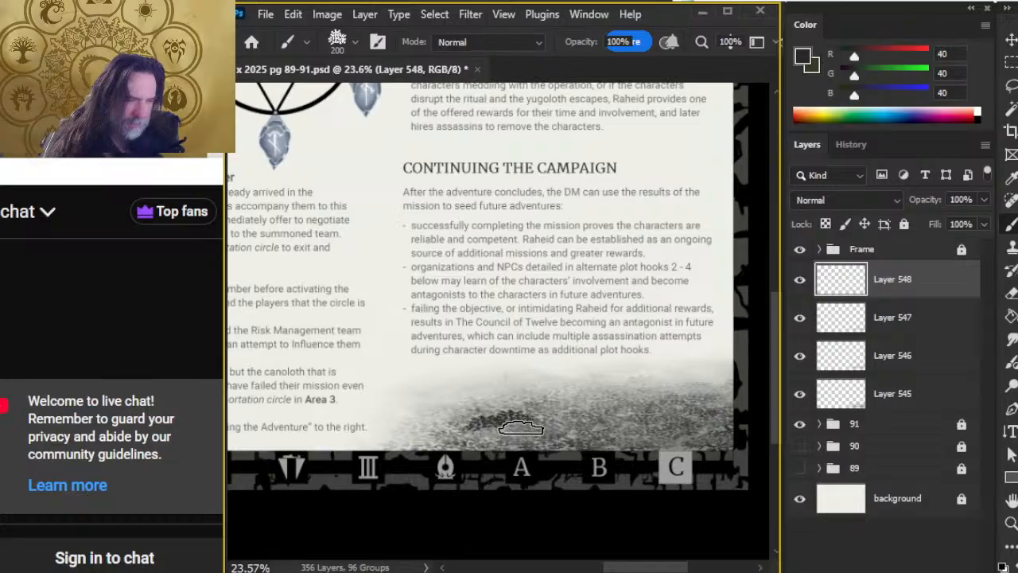
key("e")
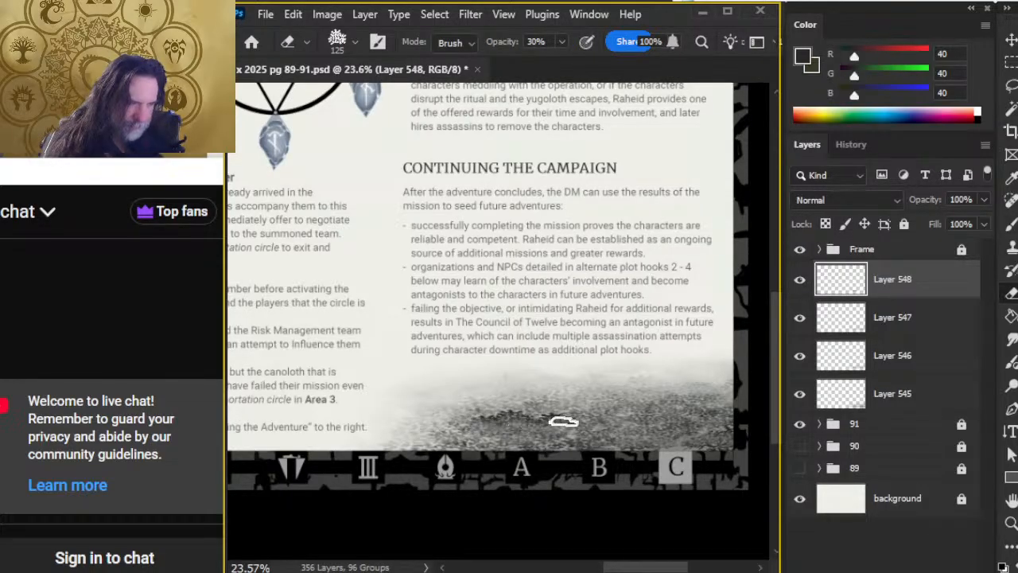
key("b")
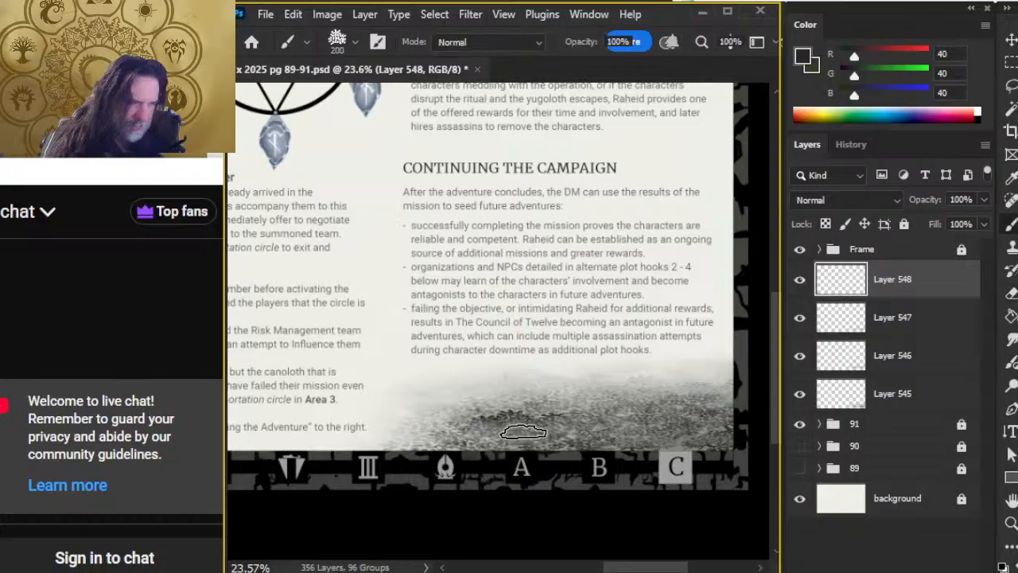
key("e")
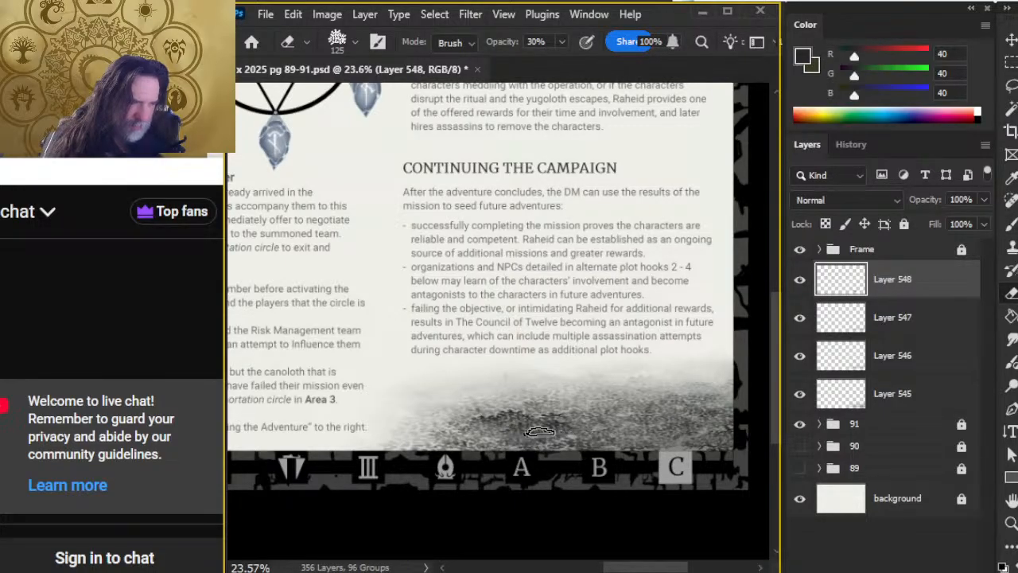
Add a dark foliage patch above the footer's letter B on Layer 548 and fade its edges with the 30% opacity eraser
key("b")
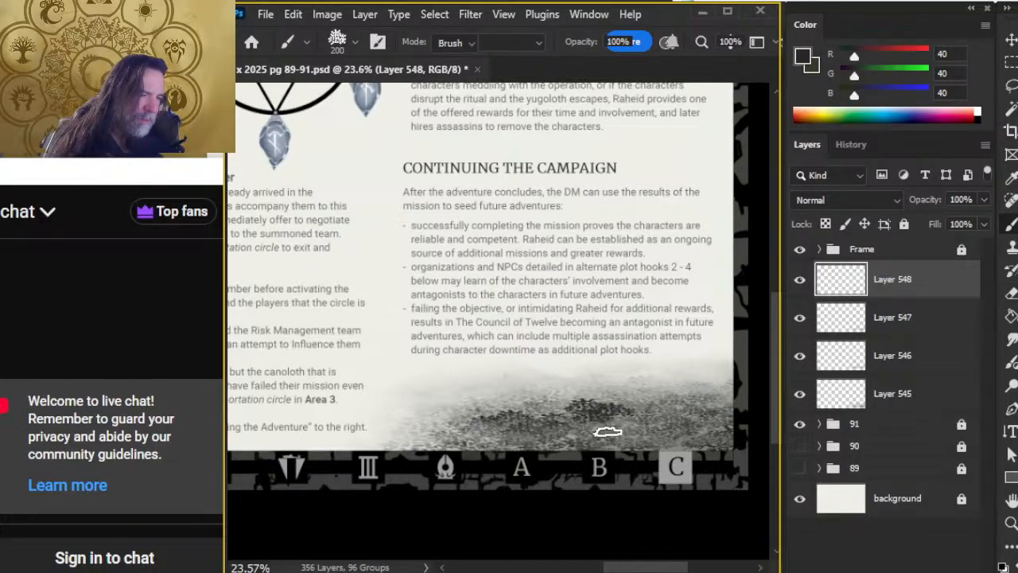
key("e")
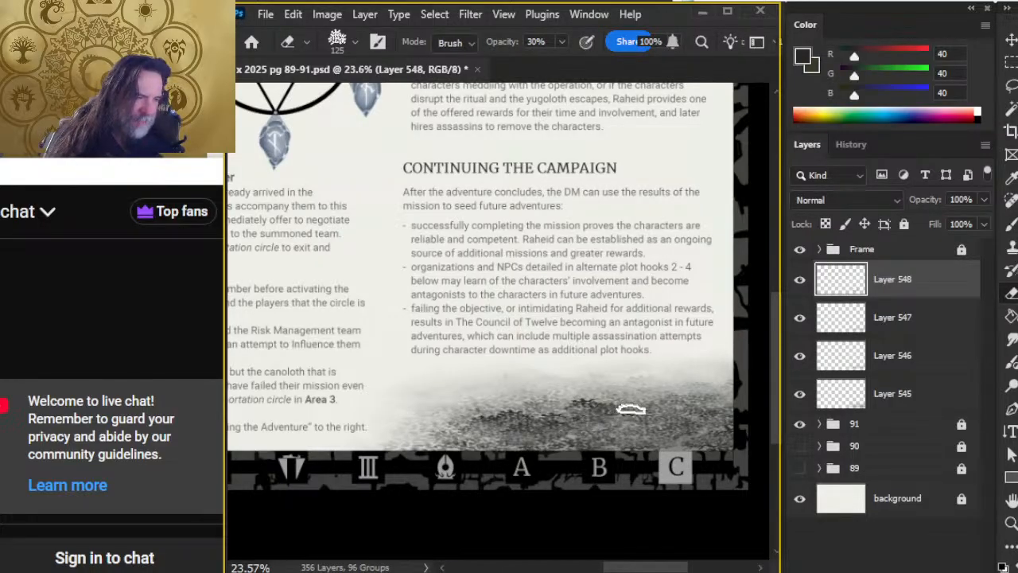
key("b")
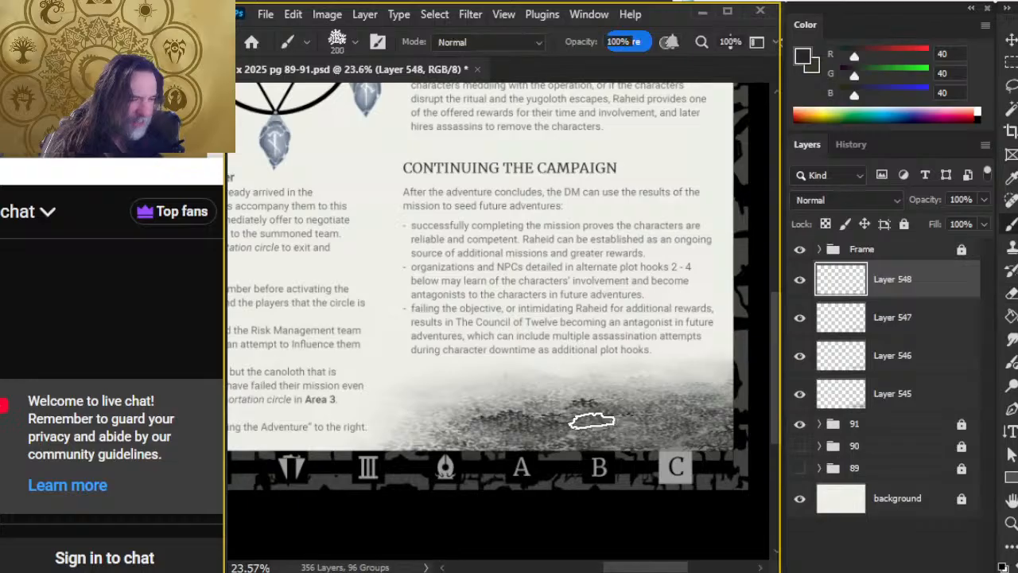
key("e")
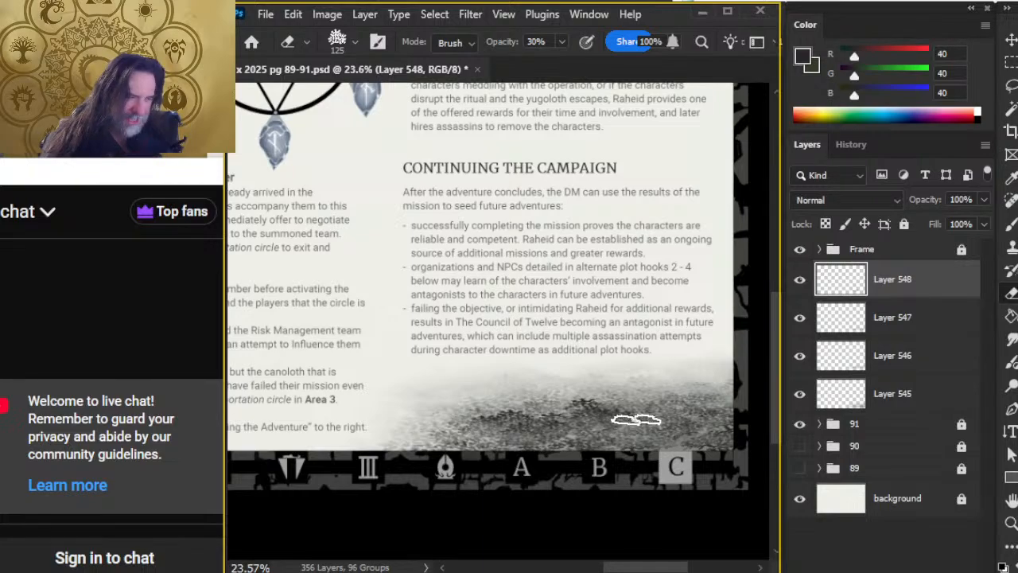
Extend the dark foliage patches on Layer 548 toward the area above the footer's letter C, alternating size 200 painting with 30% opacity erasing
key("b")
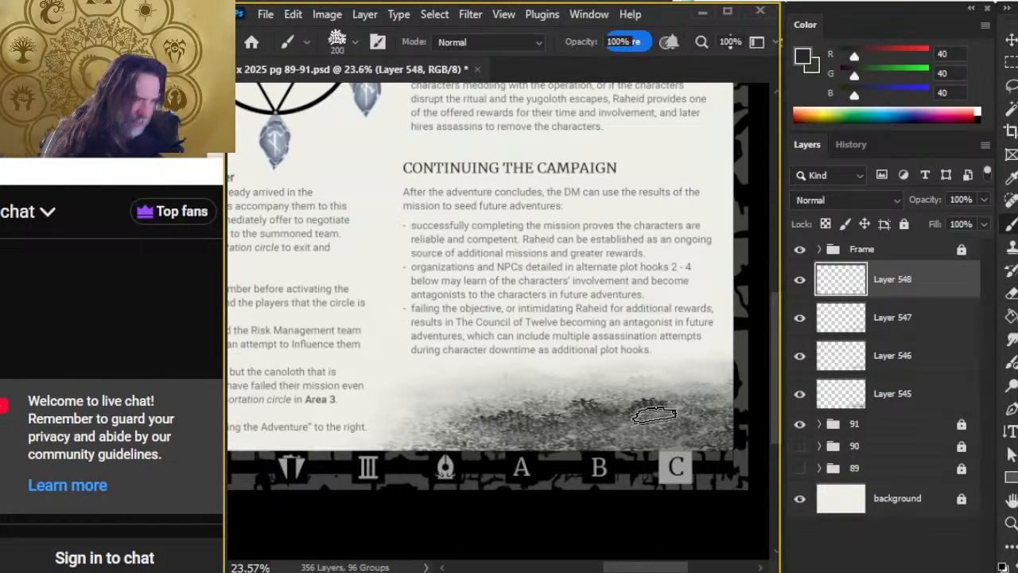
key("e")
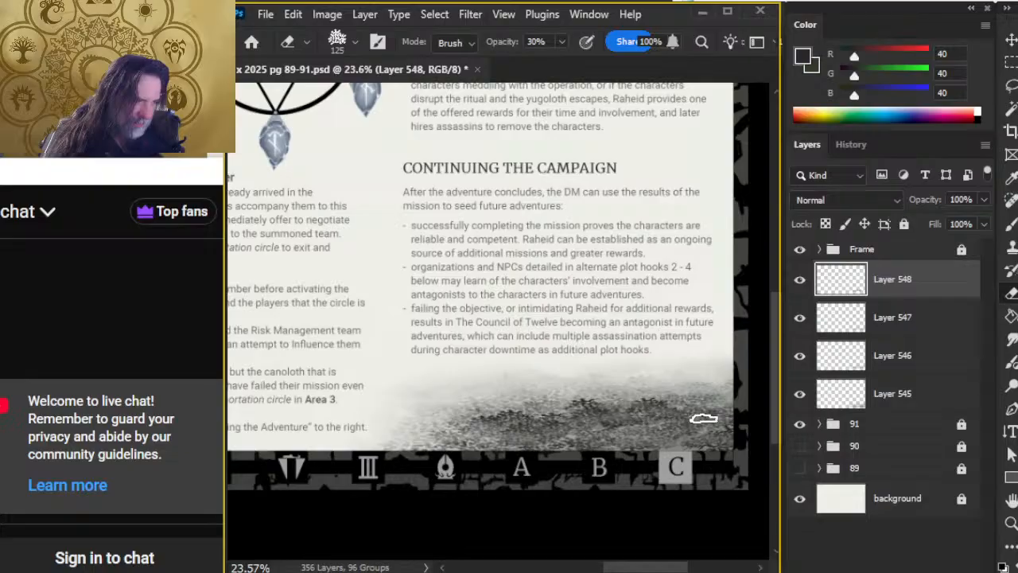
key("b")
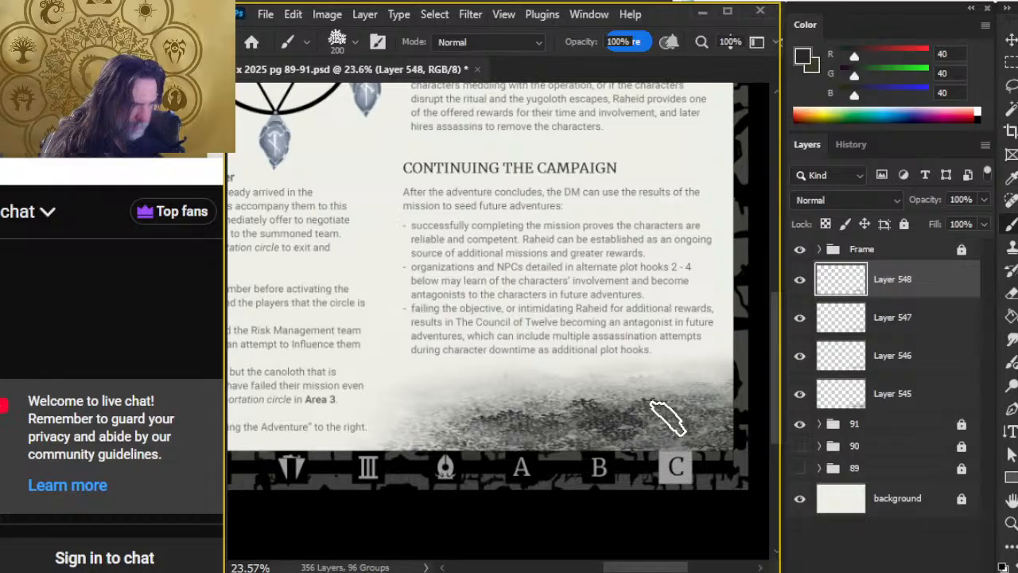
key("e")
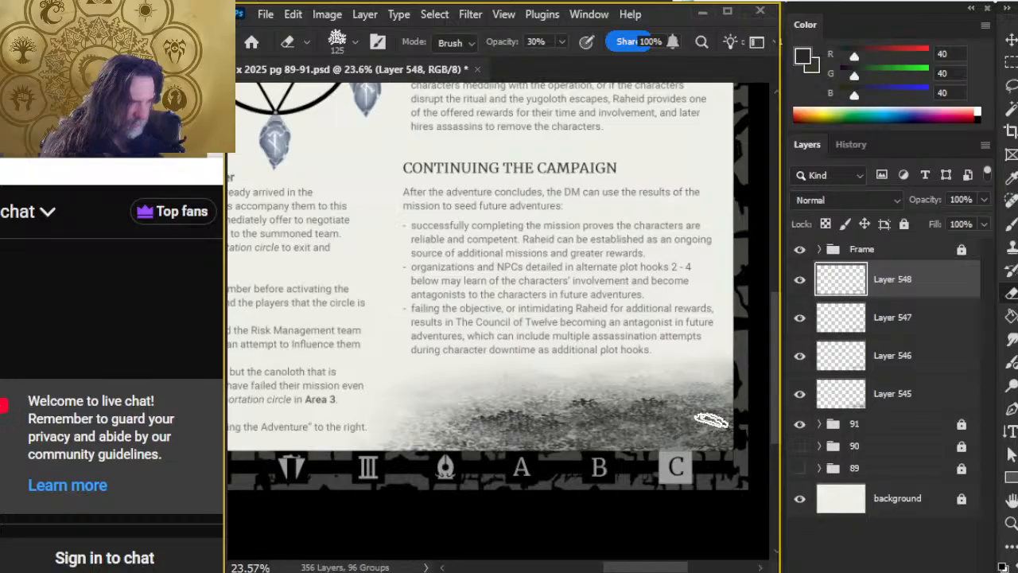
key("b")
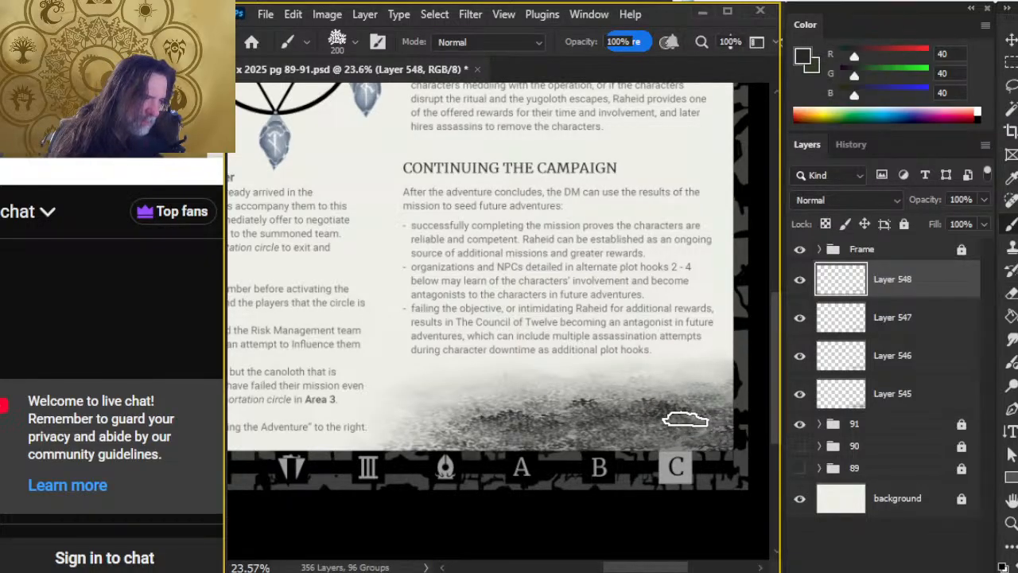
key("e")
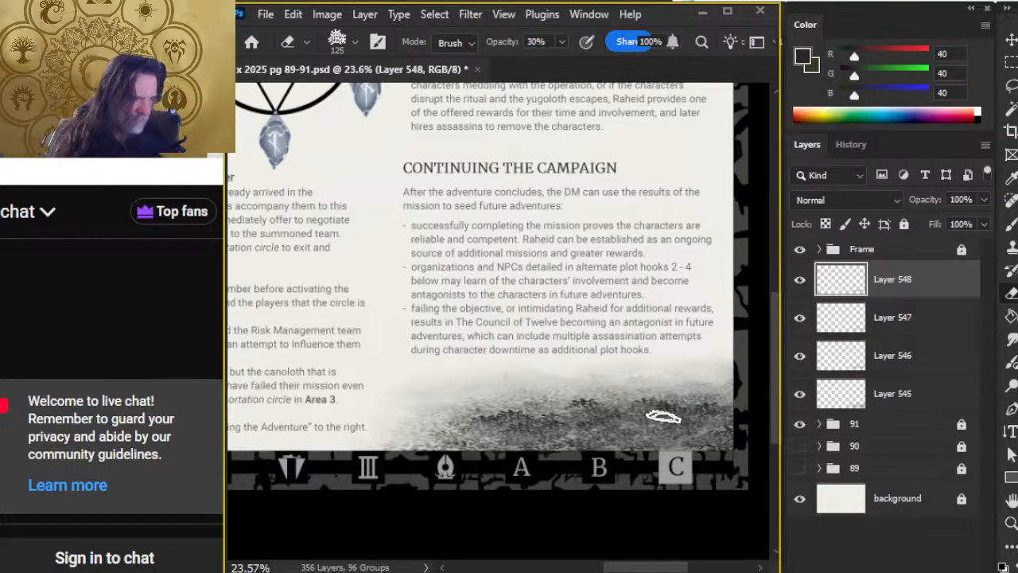
Paint more dark foliage on Layer 548 above the footer's letters A to C at size 250, blending it with the 30% opacity eraser
key("b")
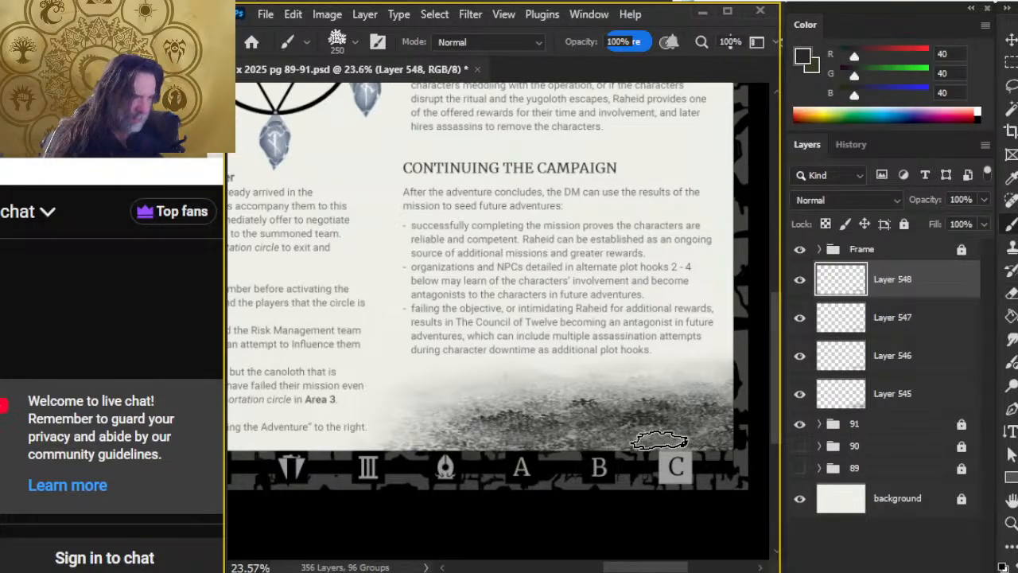
key("e")
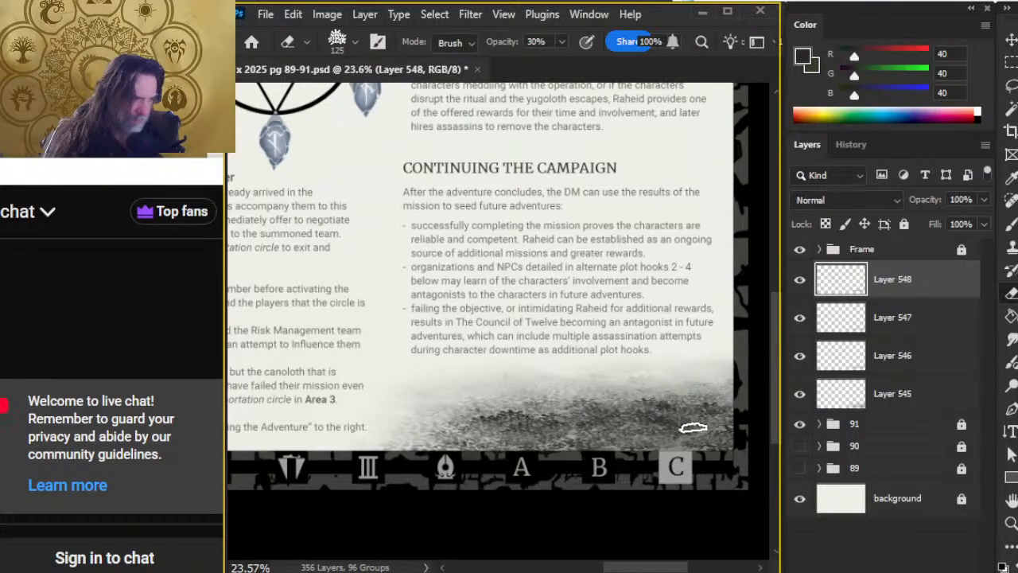
key("b")
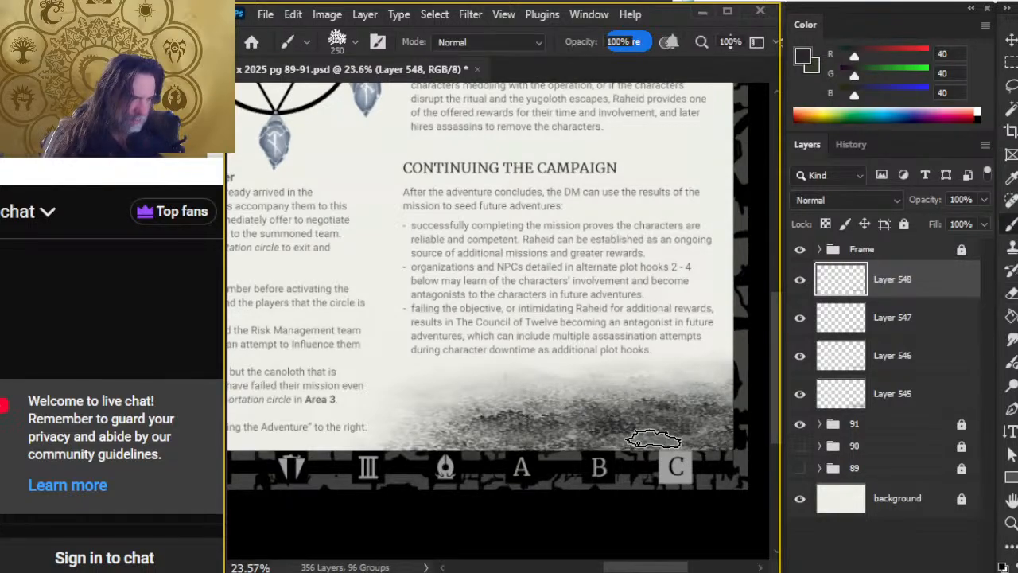
key("e")
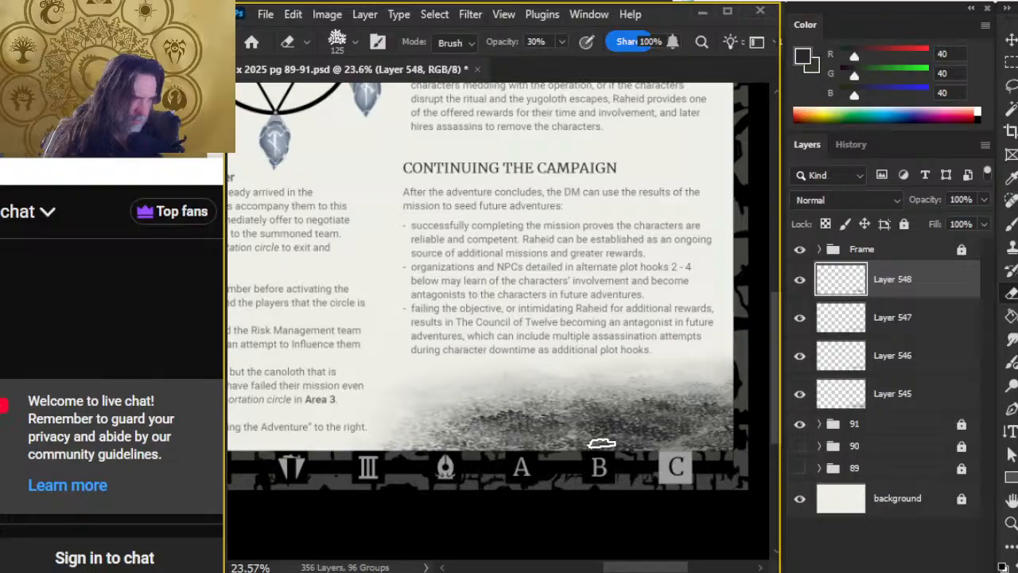
key("b")
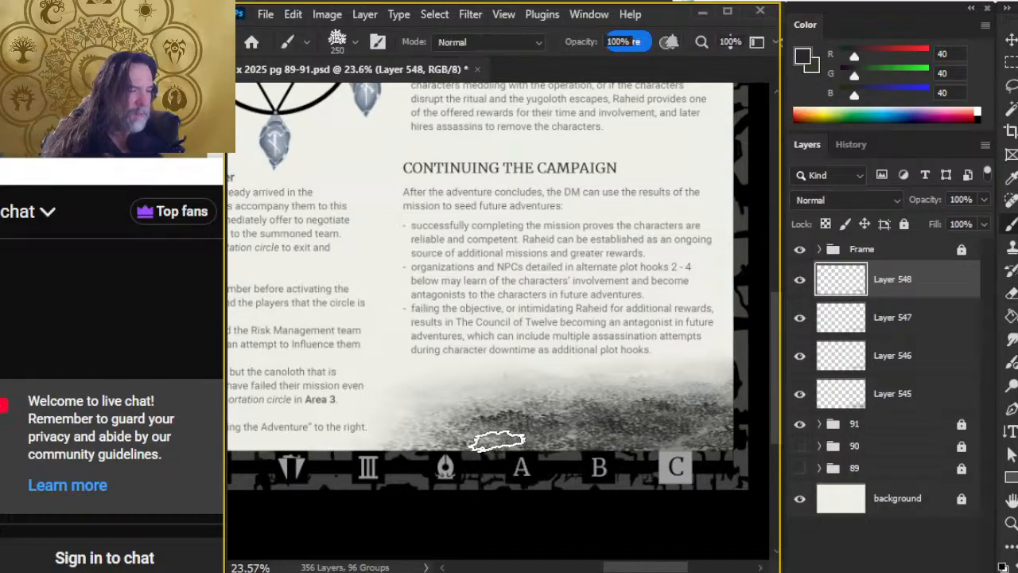
key("e")
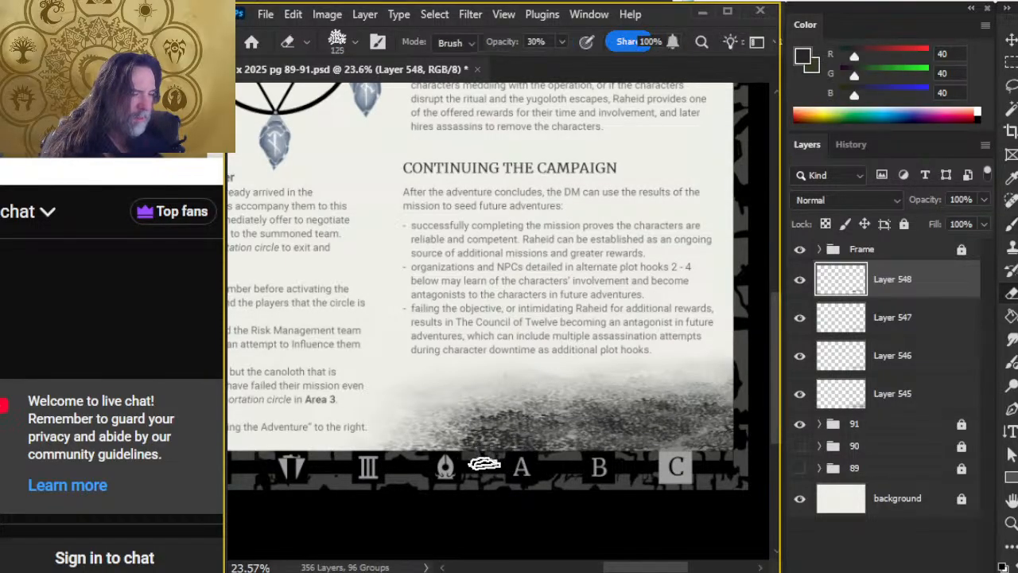
key("b")
key("e")
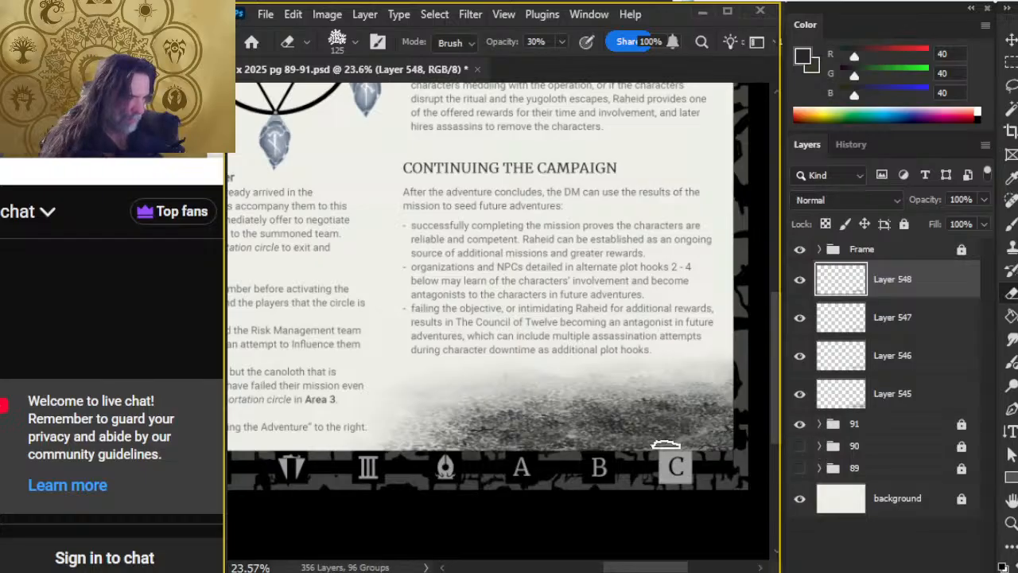
Group Layers 545 to 548 and reduce the new group's opacity to 86%
left_click(933, 380, "shift")
key("ctrl+g")
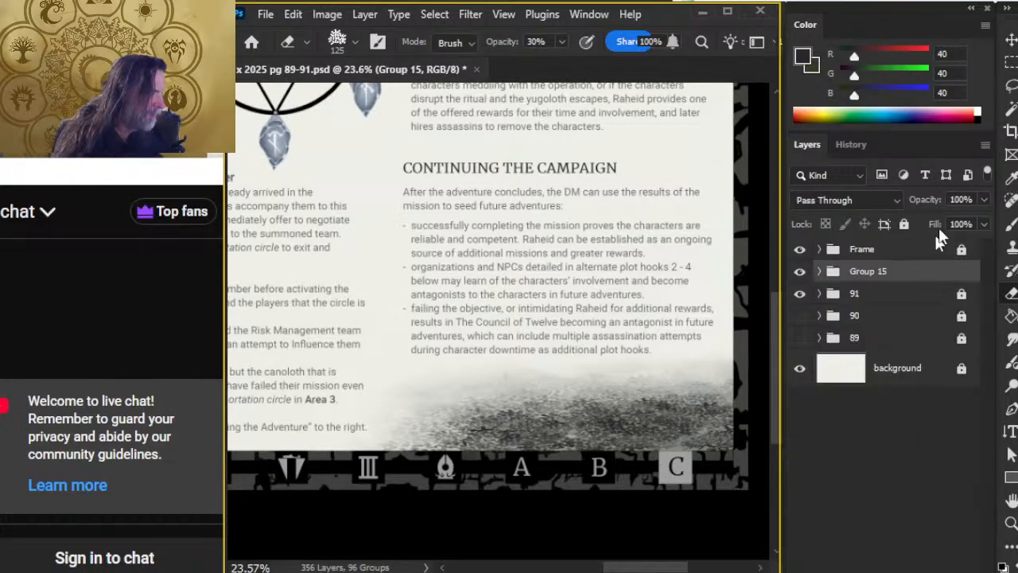
left_click(985, 201)
left_click_drag(978, 224, 969, 221)
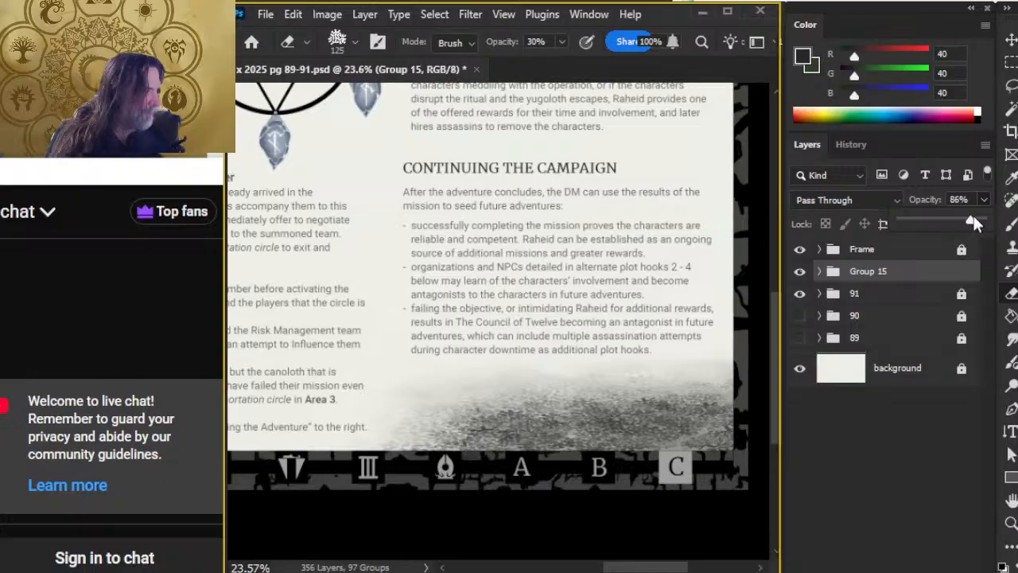
Move the texture group into group 91 directly above the center group, and unlock group 91
key("z")
scroll(595, 467, "down", 3)
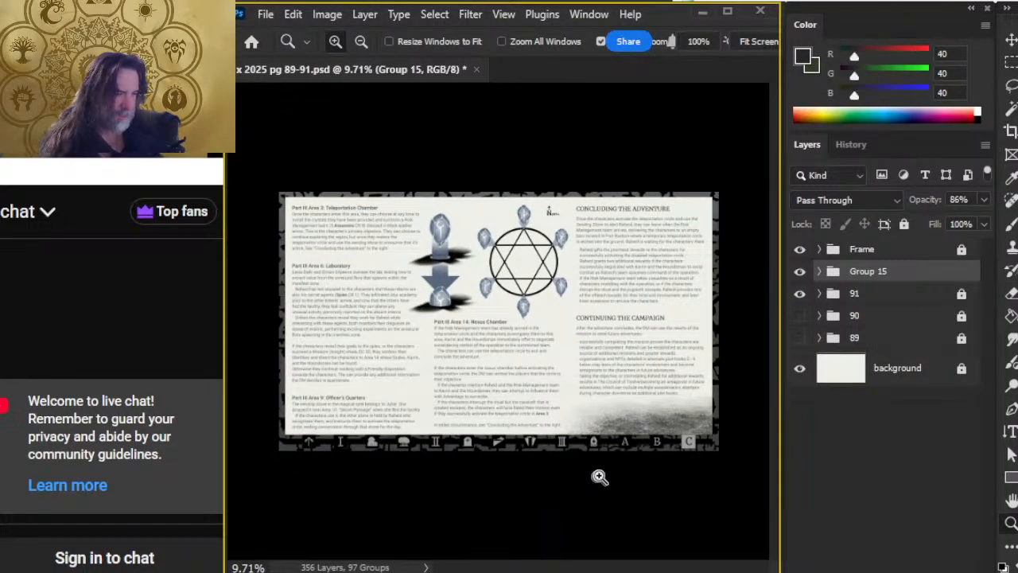
scroll(669, 497, "up", 2)
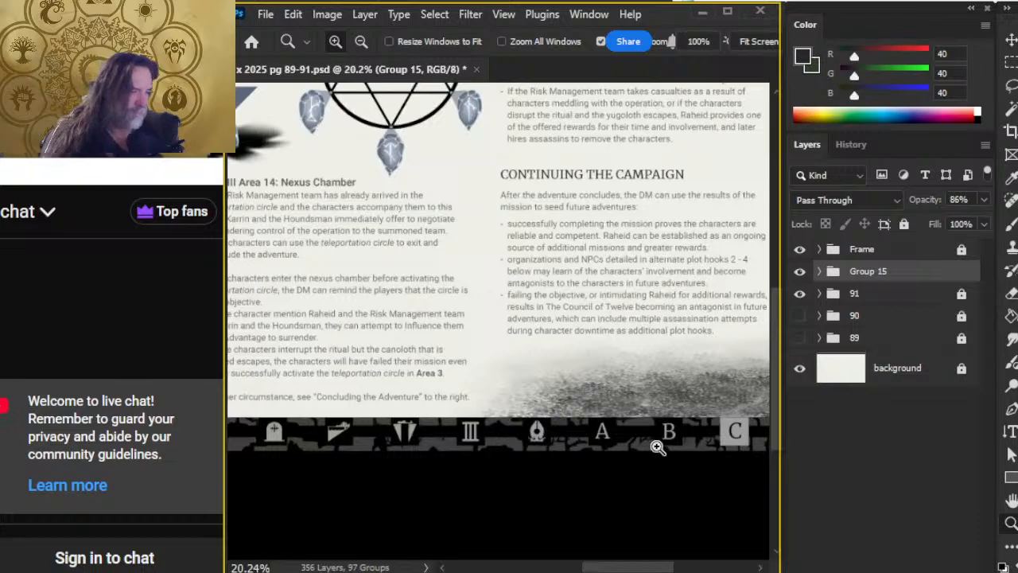
key("b")
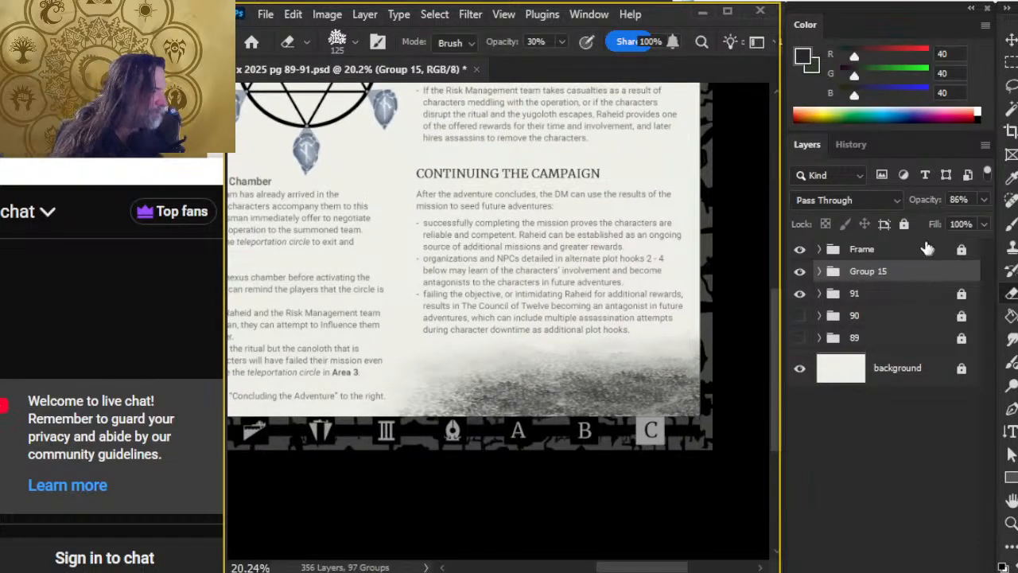
left_click(819, 295)
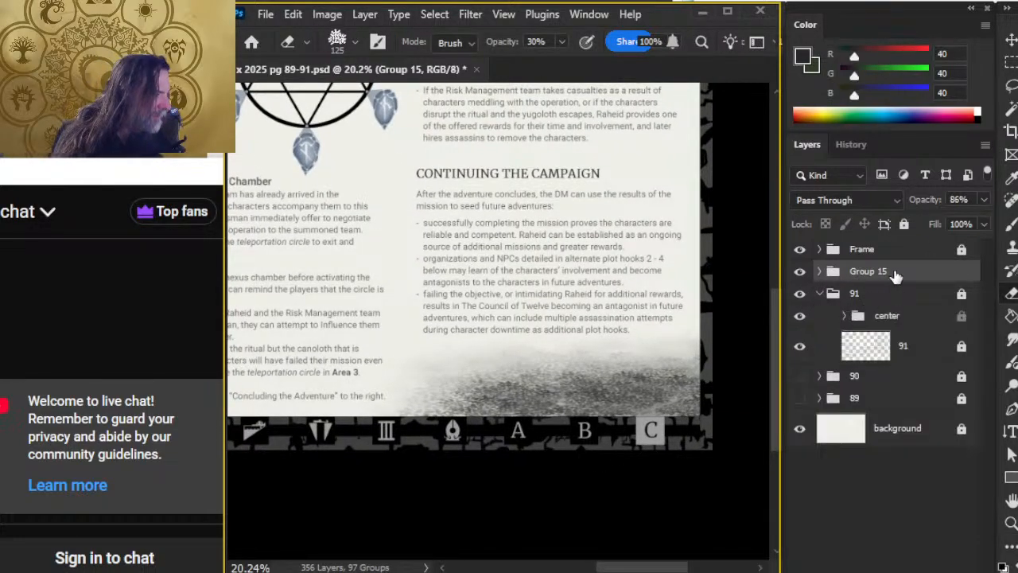
left_click_drag(895, 274, 887, 319)
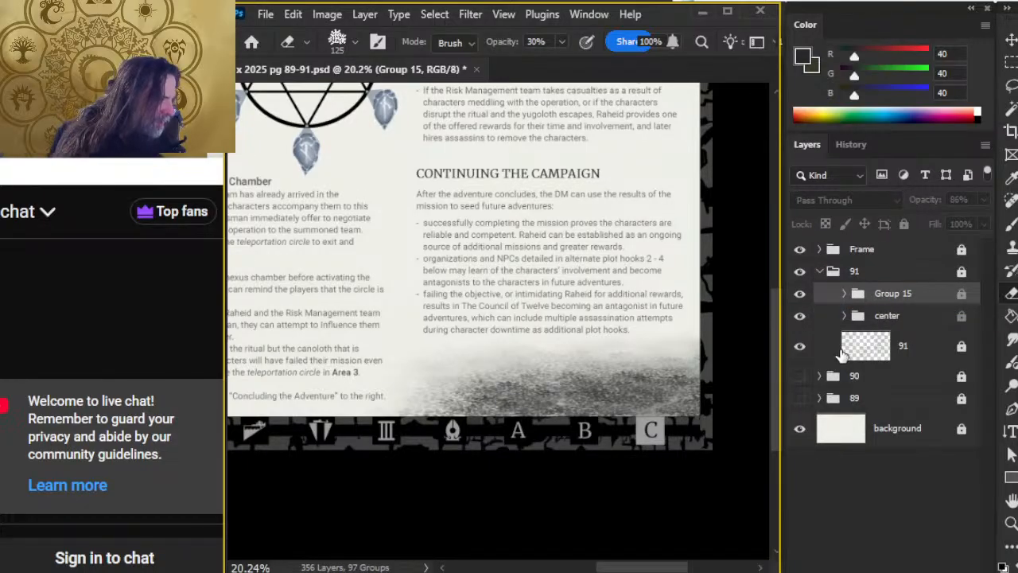
Lower the opacity of the texture group inside group 91 to 78%
key("z")
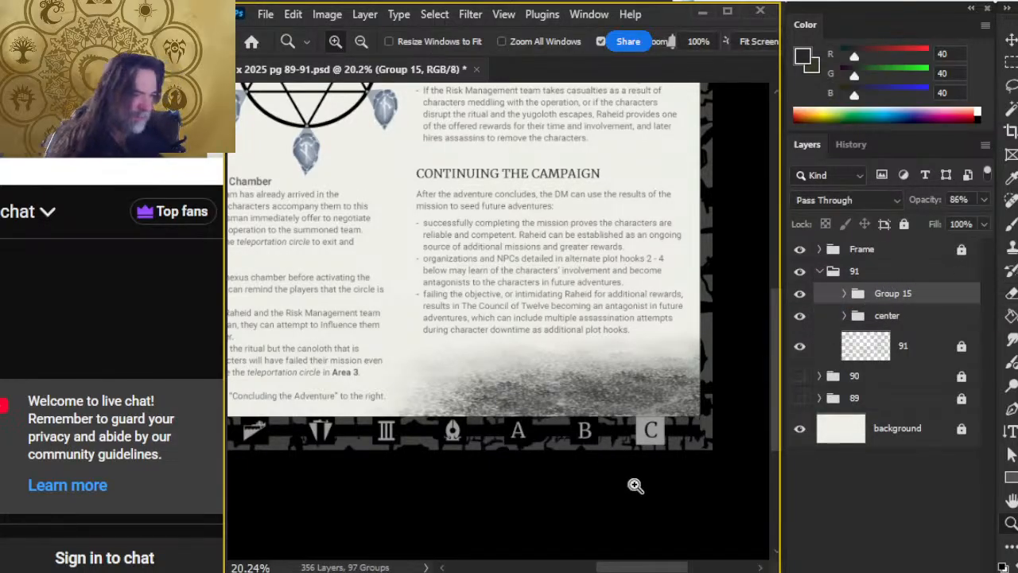
scroll(620, 486, "down", 3)
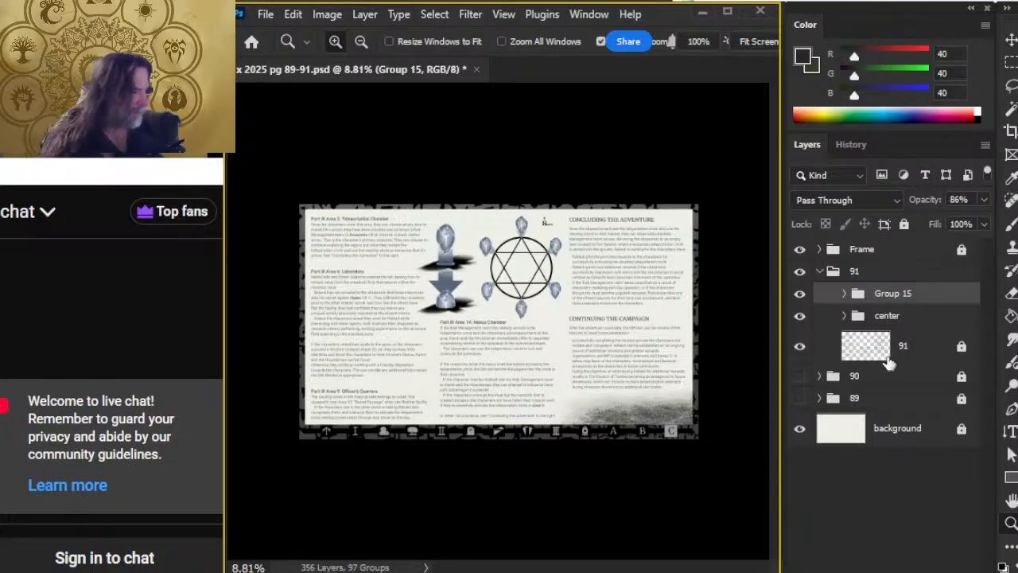
left_click(927, 317)
left_click(925, 293)
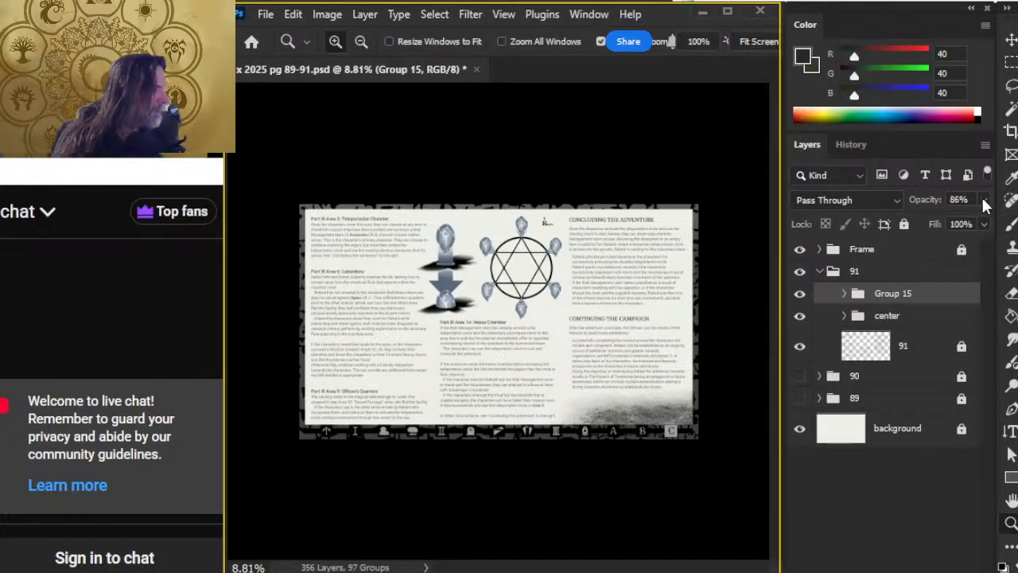
left_click_drag(972, 218, 963, 218)
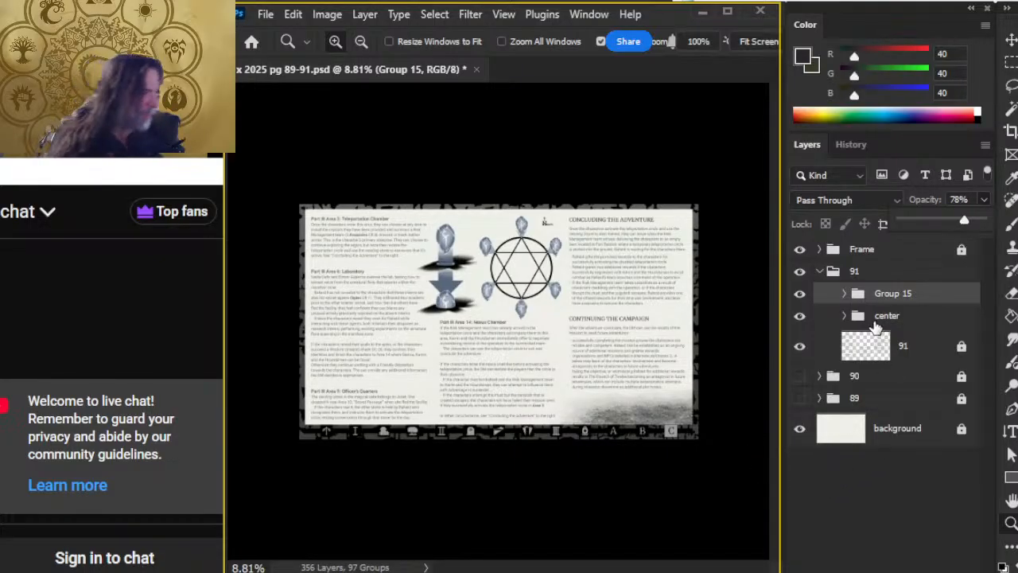
Collapse and lock group 91, and save the pg 89-91 document
left_click(819, 273)
left_click(904, 224)
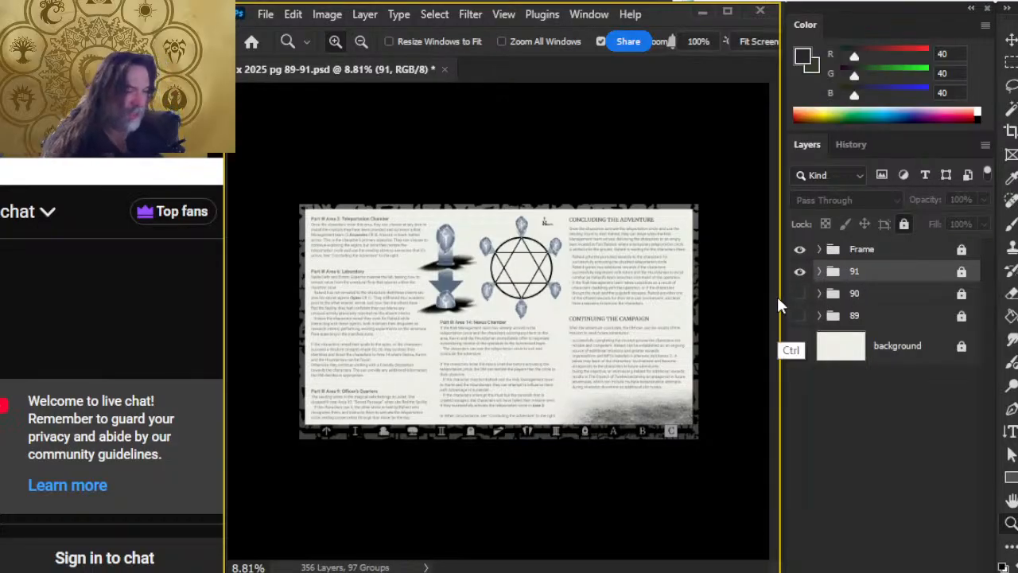
key("ctrl+s")
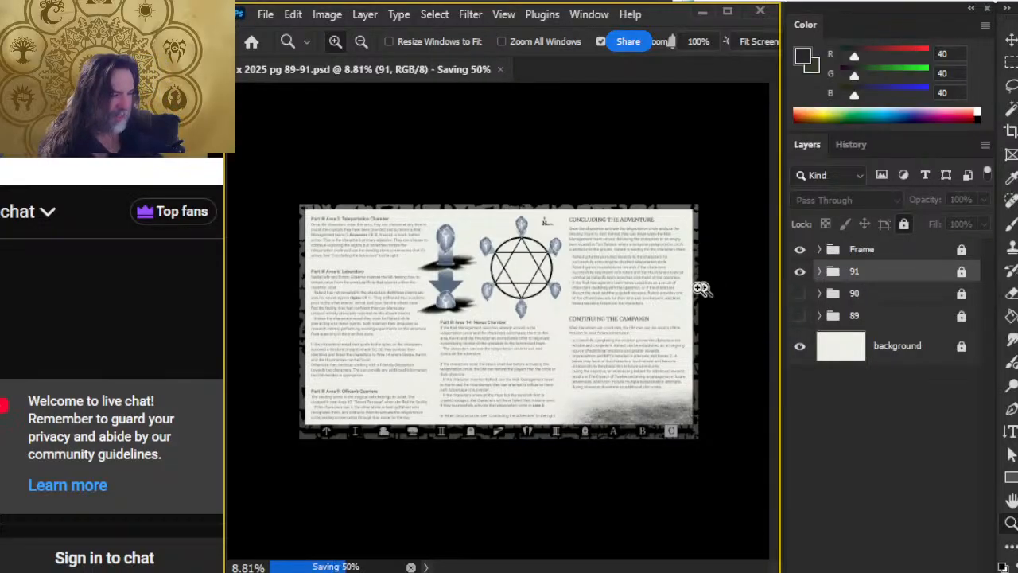
Switch to the "left to do 2025-11-04" list in Notepad and delete the completed p91 texture line
key("alt+Tab")
key("alt+Tab")
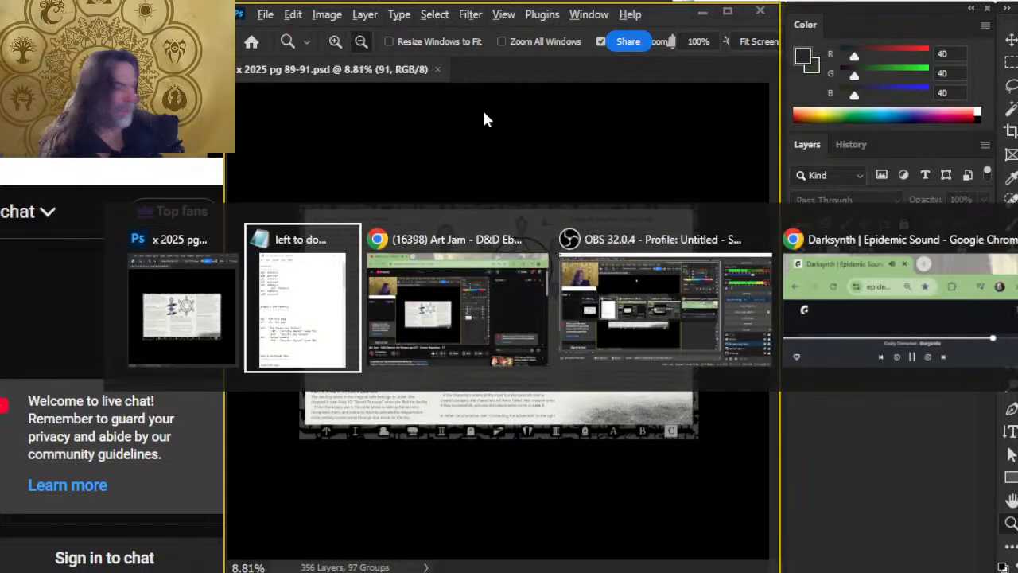
key("alt+shift+Tab")
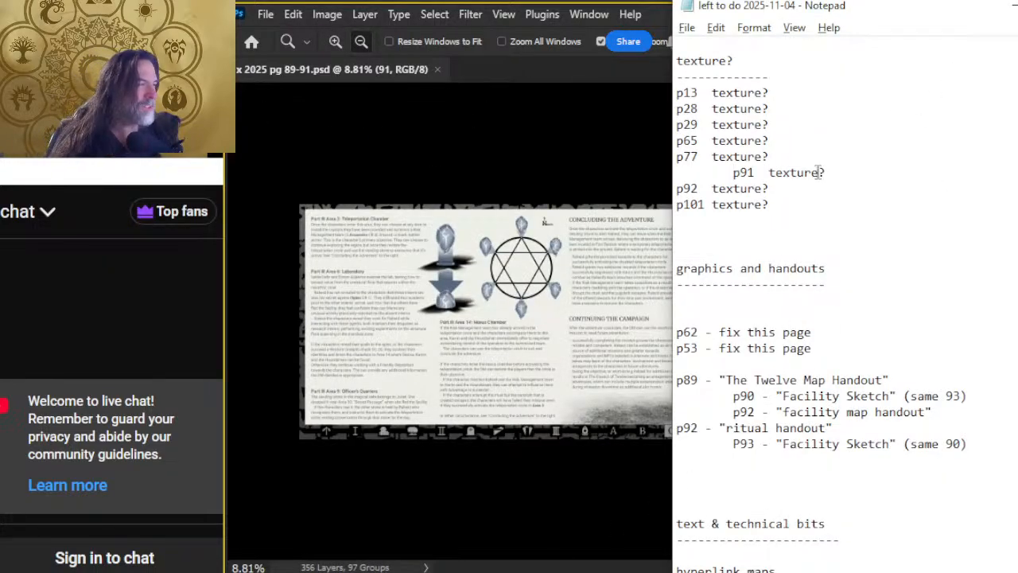
left_click_drag(835, 170, 836, 160)
key("Delete")
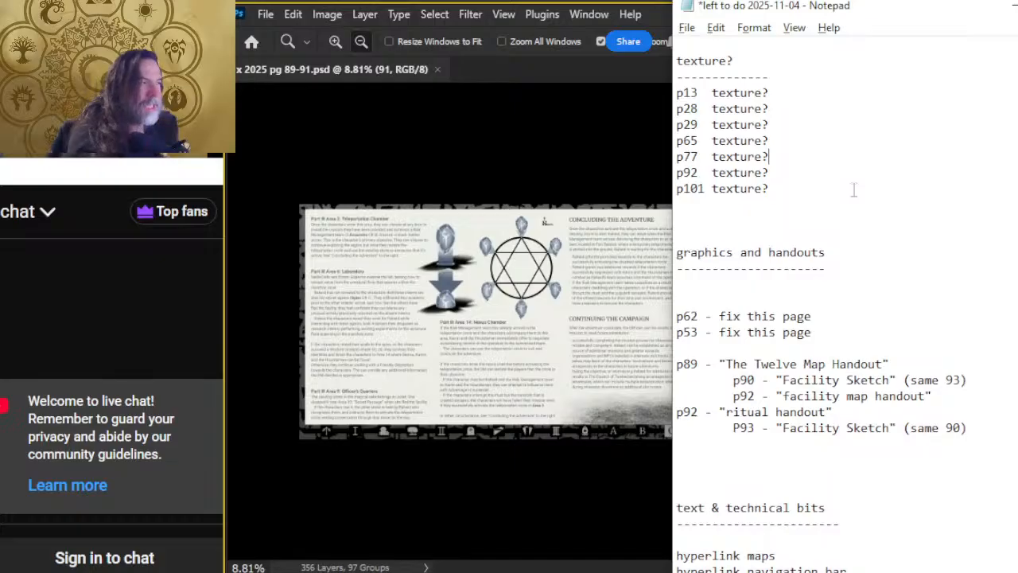
Indent the "p65 texture?" line in the to-do list by one tab
key("Up")
key("Home")
key("Tab")
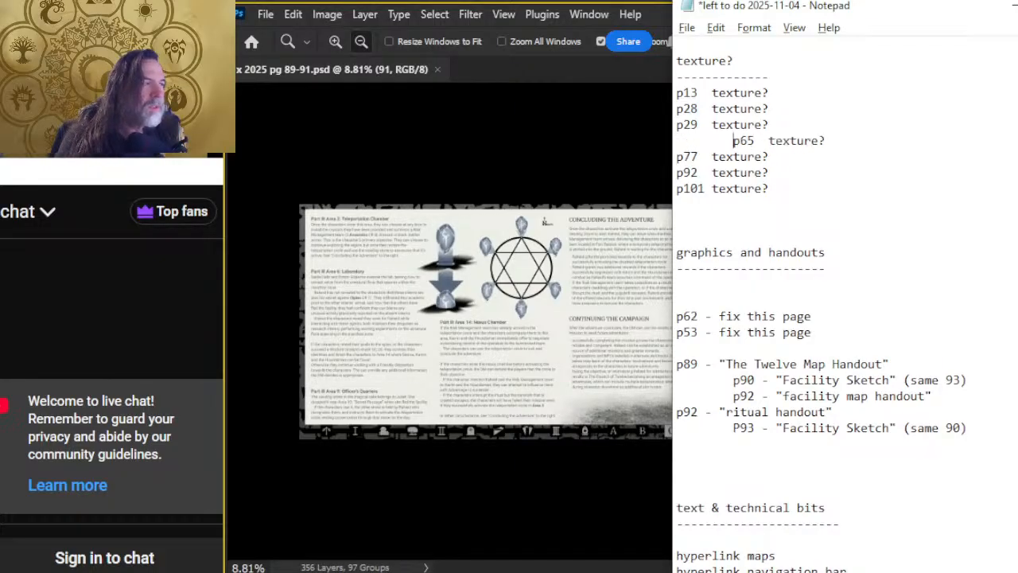
Return to Photoshop, close the pg 89-91 document and open the recent file x 2025 Pg 65-68.psd
key("alt+Tab")
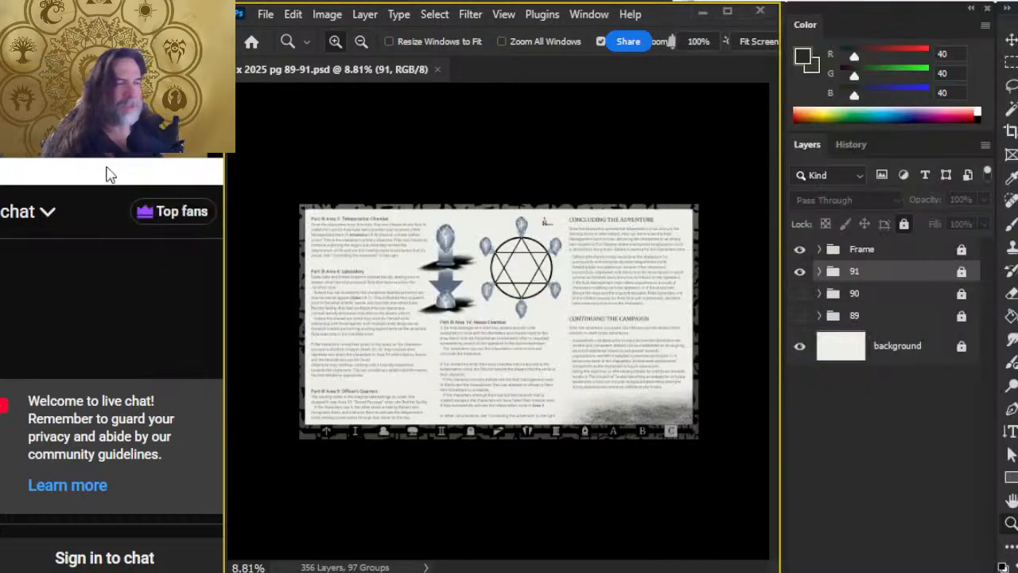
left_click(439, 70)
left_click(263, 16)
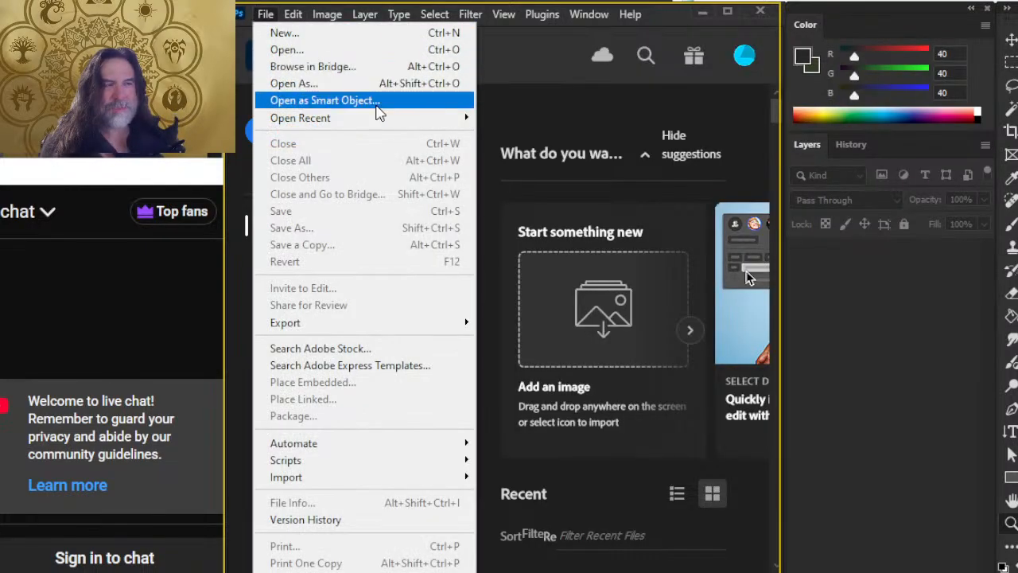
mouse_move(382, 118)
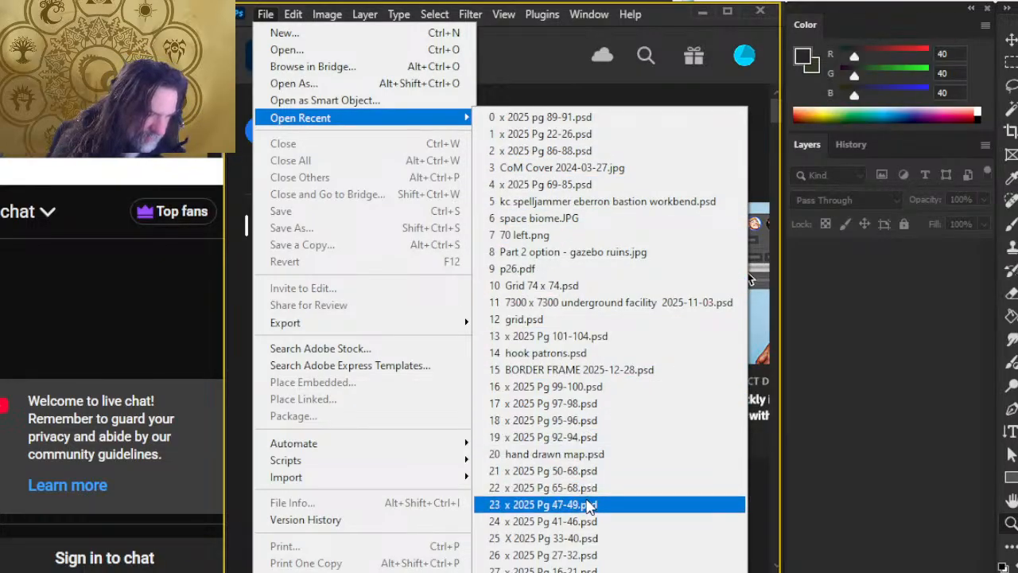
left_click(557, 487)
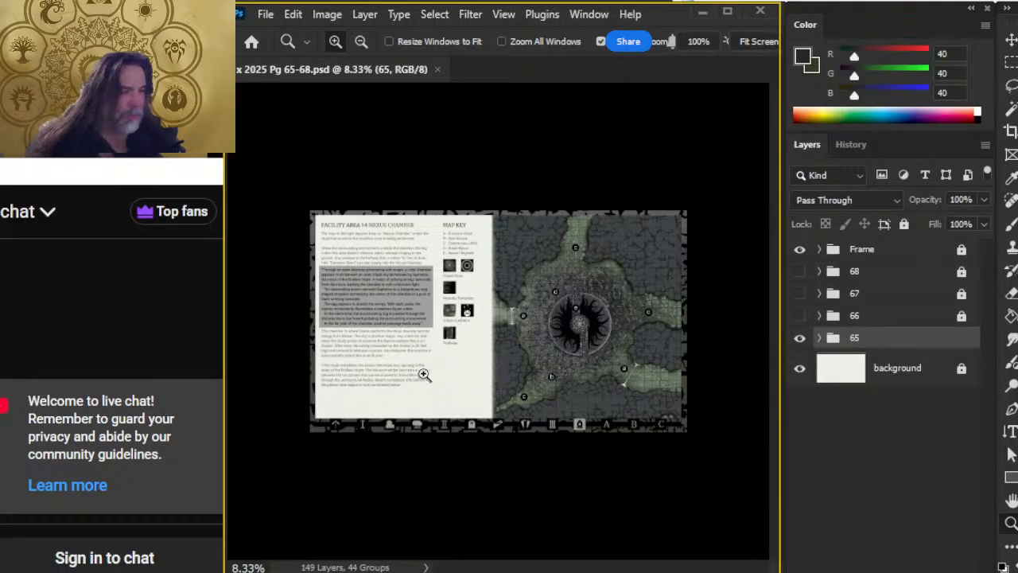
scroll(476, 372, "up", 2)
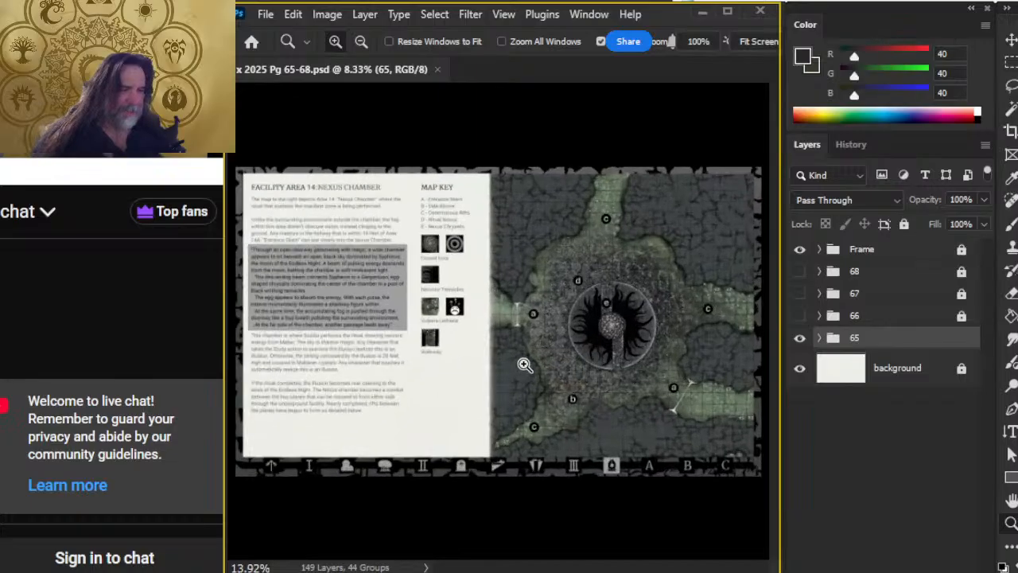
left_click_drag(521, 370, 530, 324)
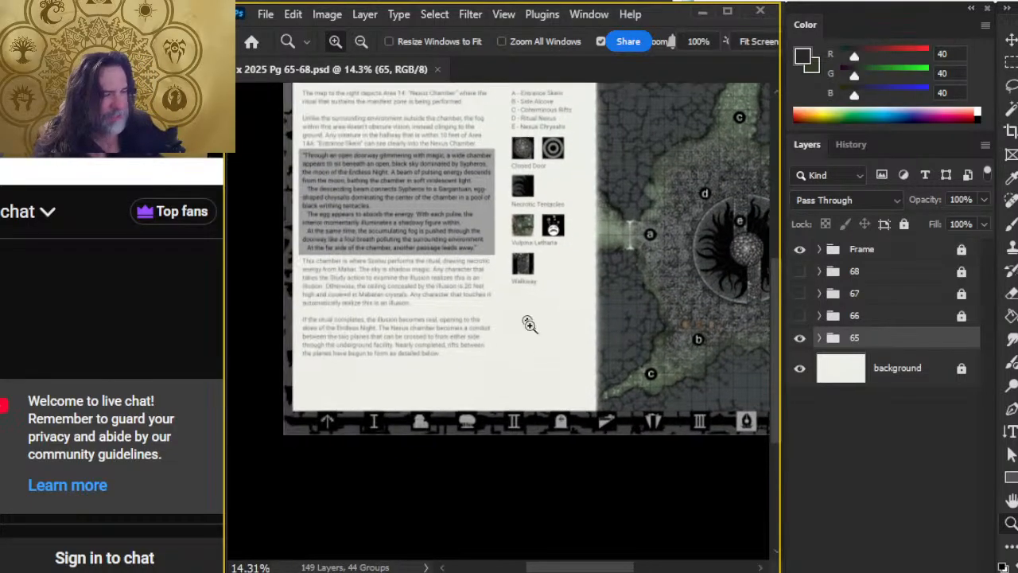
scroll(522, 368, "right", 2)
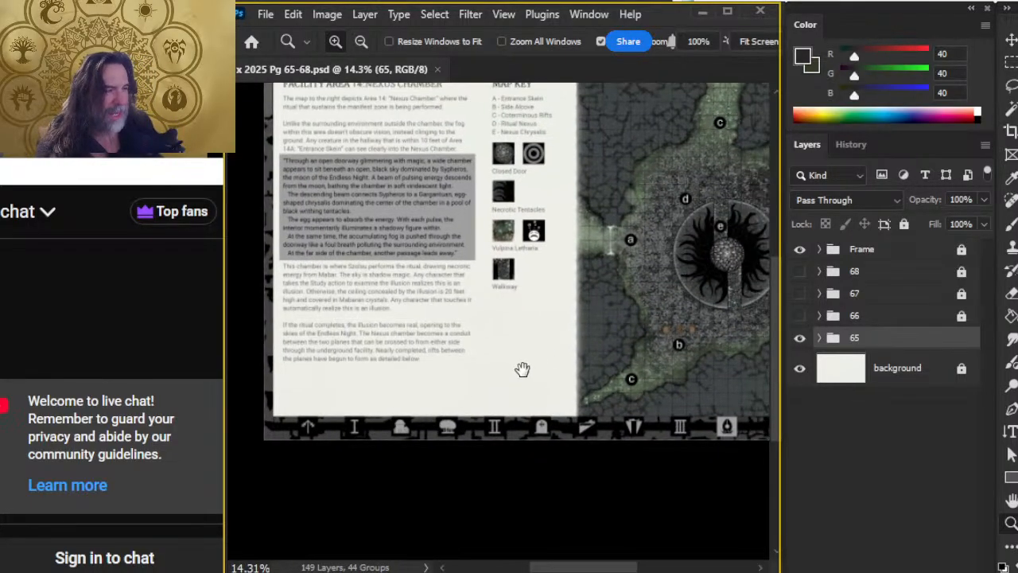
scroll(554, 364, "down", 2)
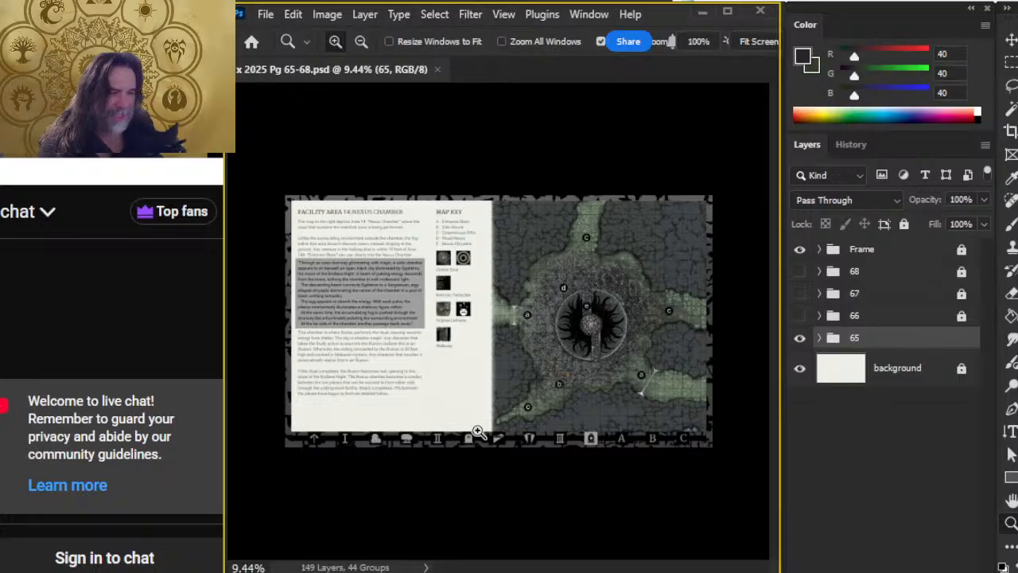
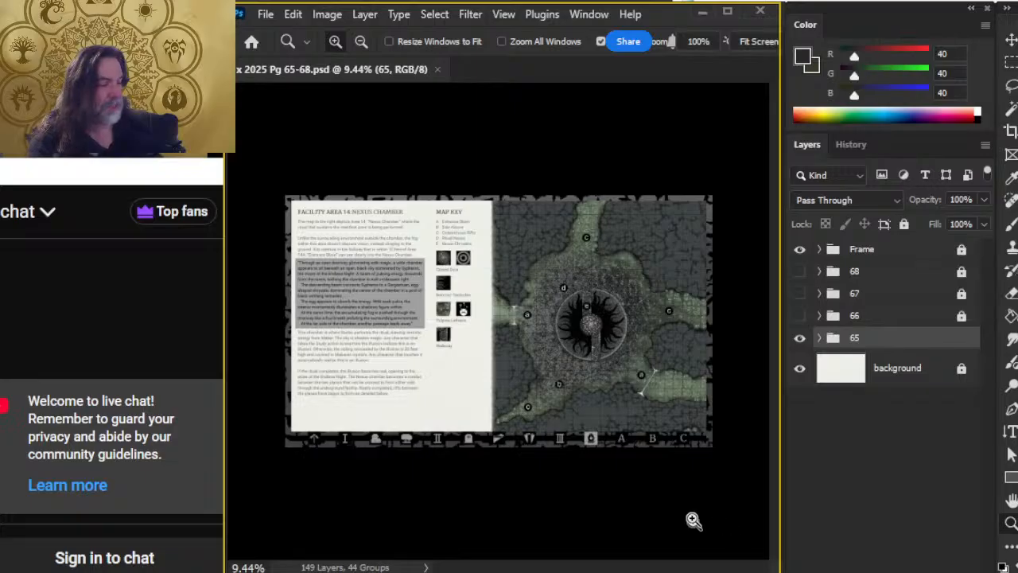
Save the to-do list in Notepad and switch back to Photoshop
key("alt+Tab")
key("alt+Tab")
key("alt+Tab")
key("ctrl+s")
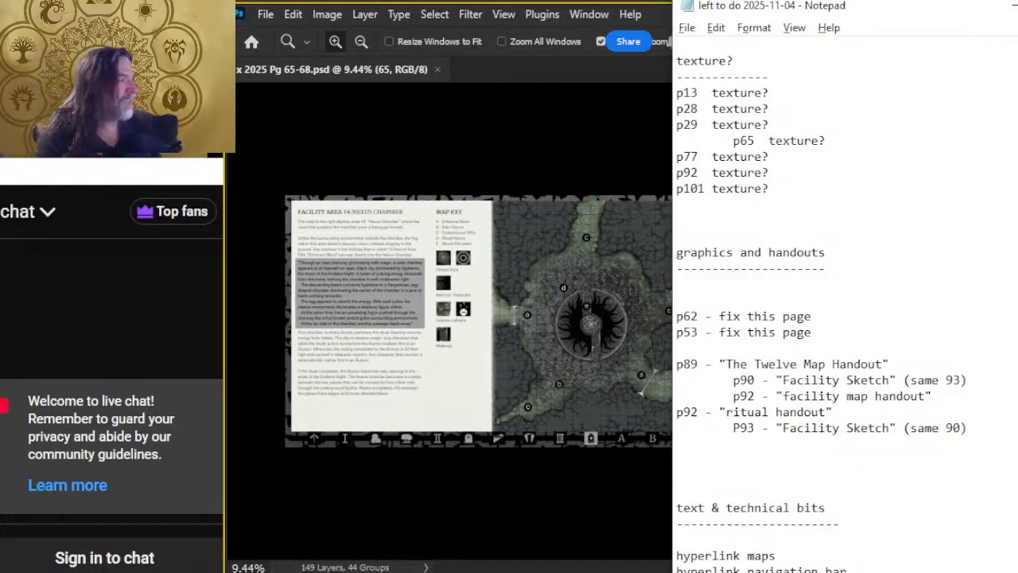
key("alt+Tab")
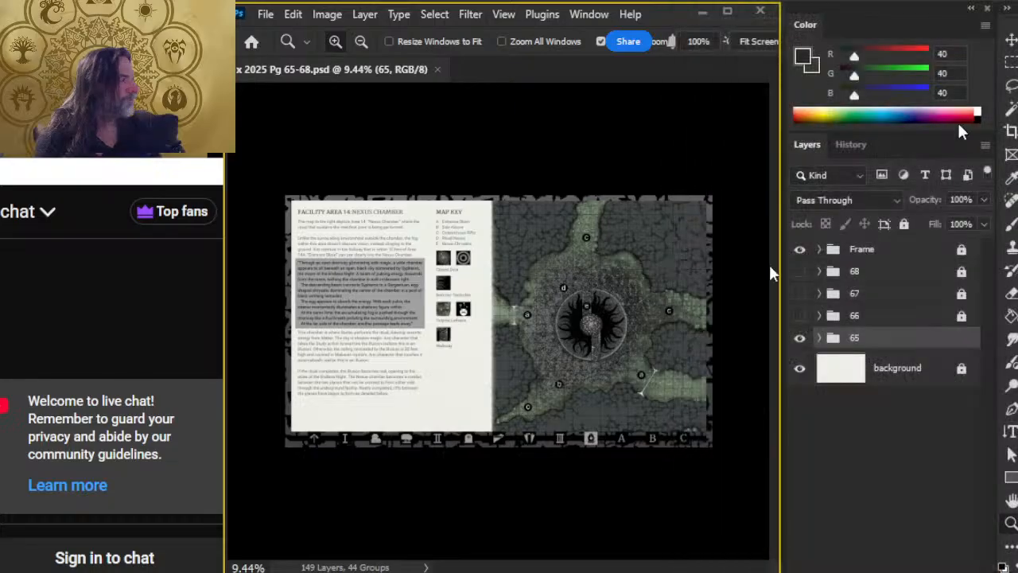
Switch to the Art Jam stream page in Chrome, read through the video description and its links, and return to Photoshop
key("alt+Tab")
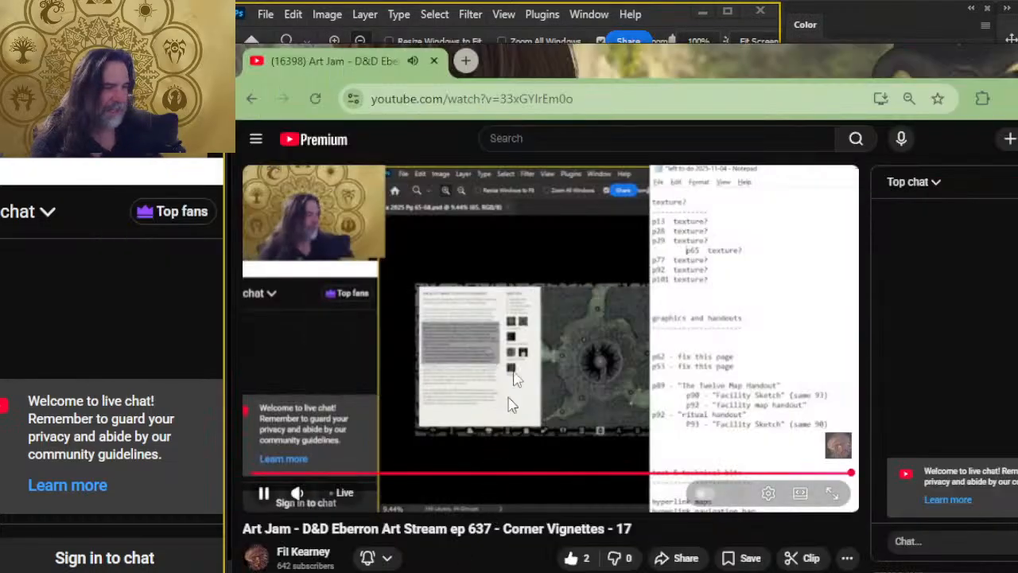
scroll(549, 382, "down", 5)
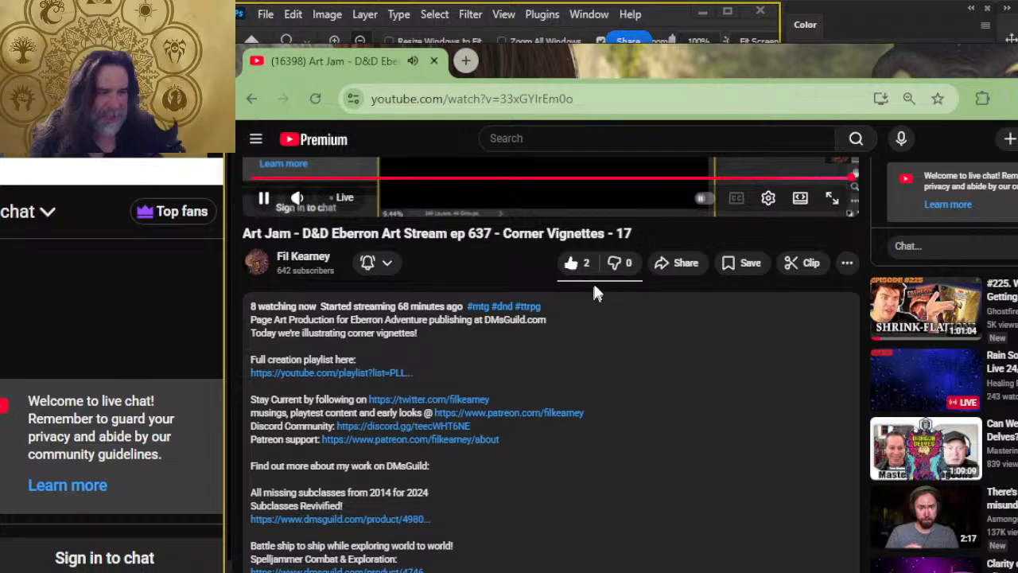
scroll(374, 334, "down", 5)
scroll(358, 181, "up", 2)
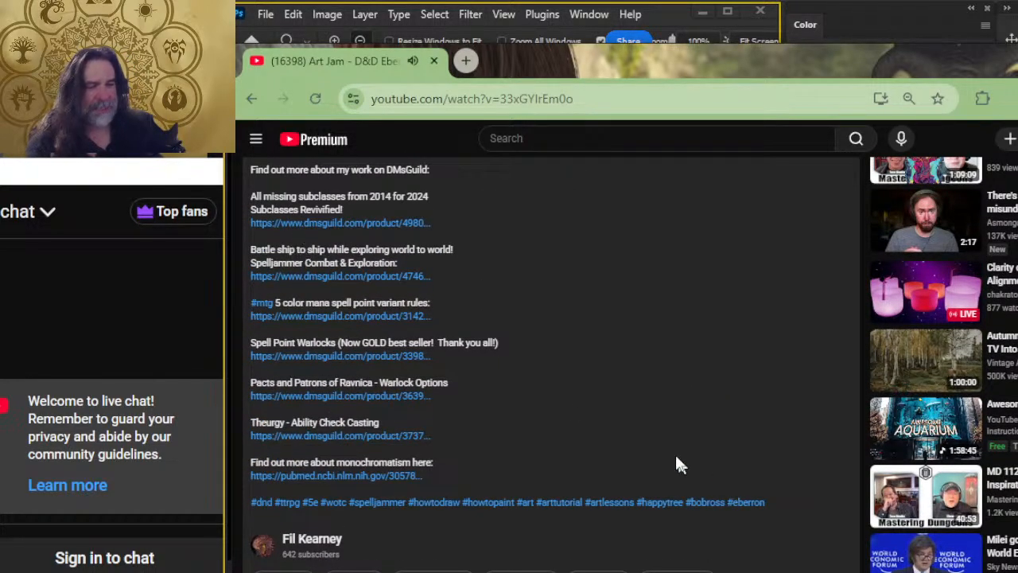
scroll(664, 432, "up", 4)
scroll(659, 432, "down", 2)
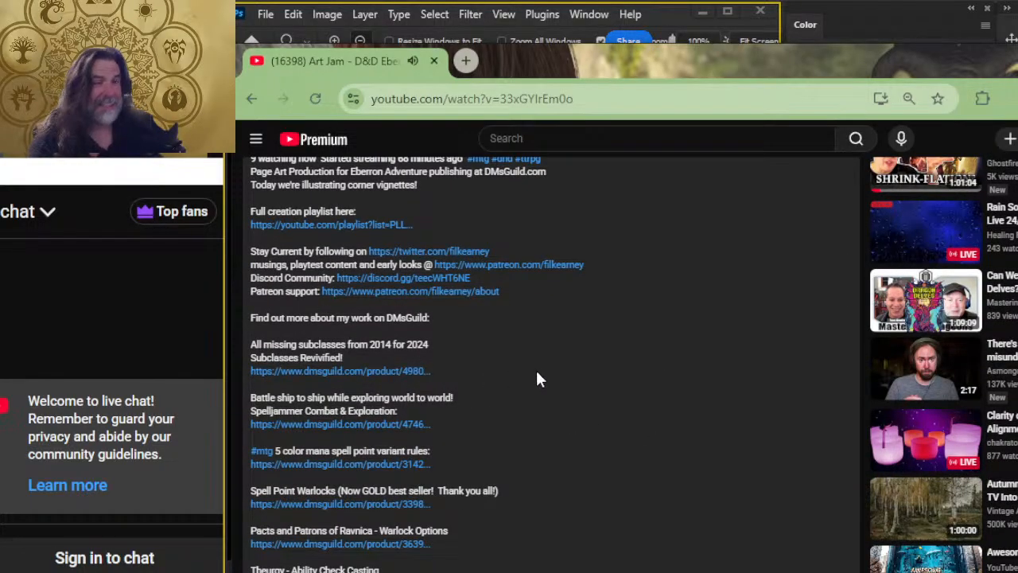
scroll(540, 370, "down", 2)
scroll(549, 363, "up", 2)
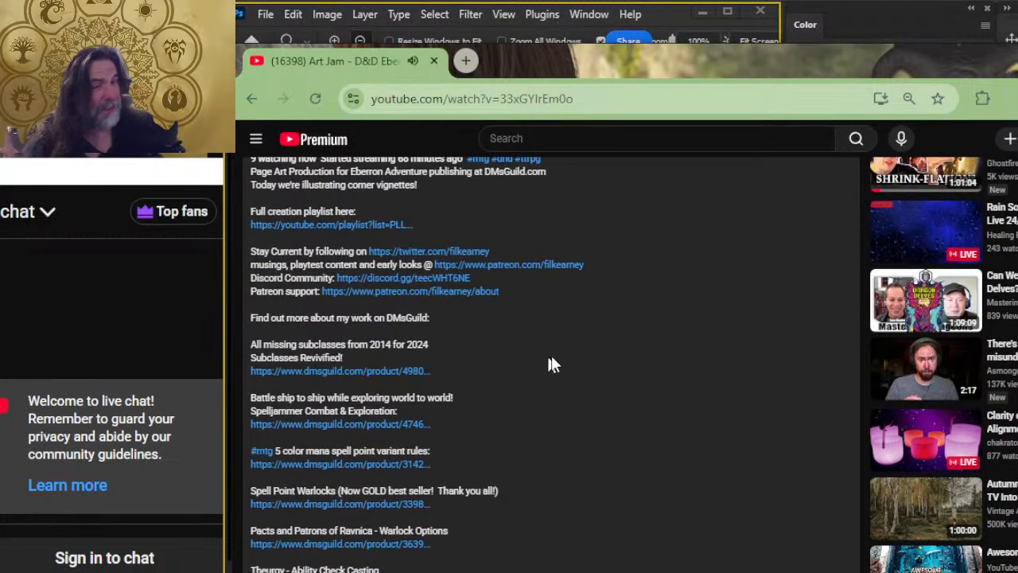
scroll(558, 357, "up", 2)
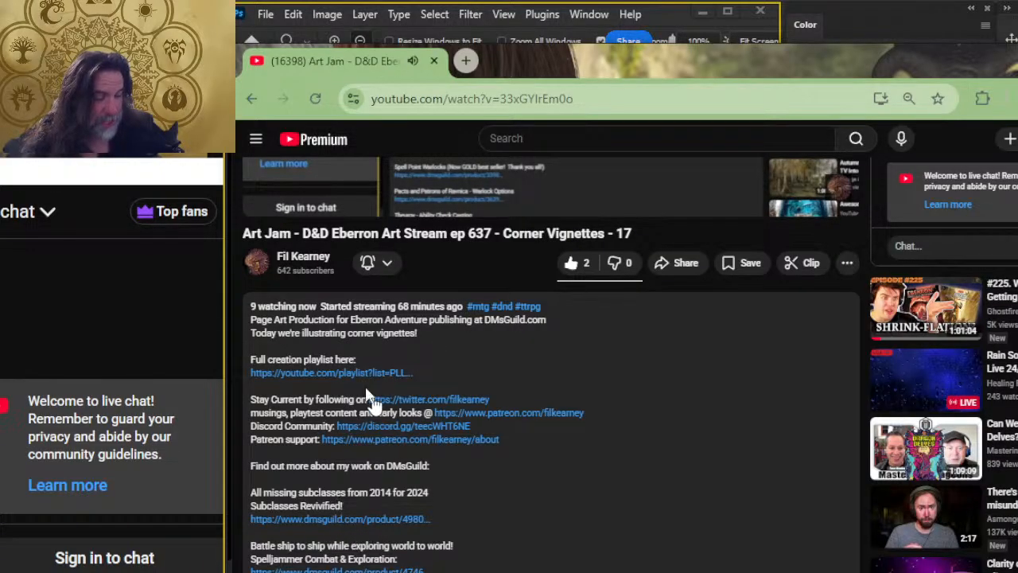
scroll(412, 366, "down", 2)
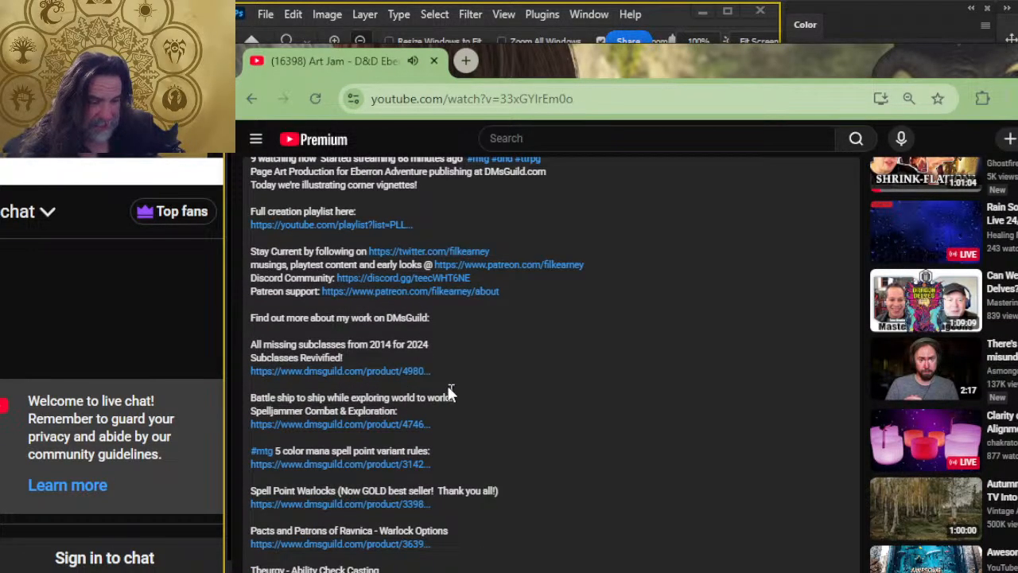
scroll(449, 394, "up", 2)
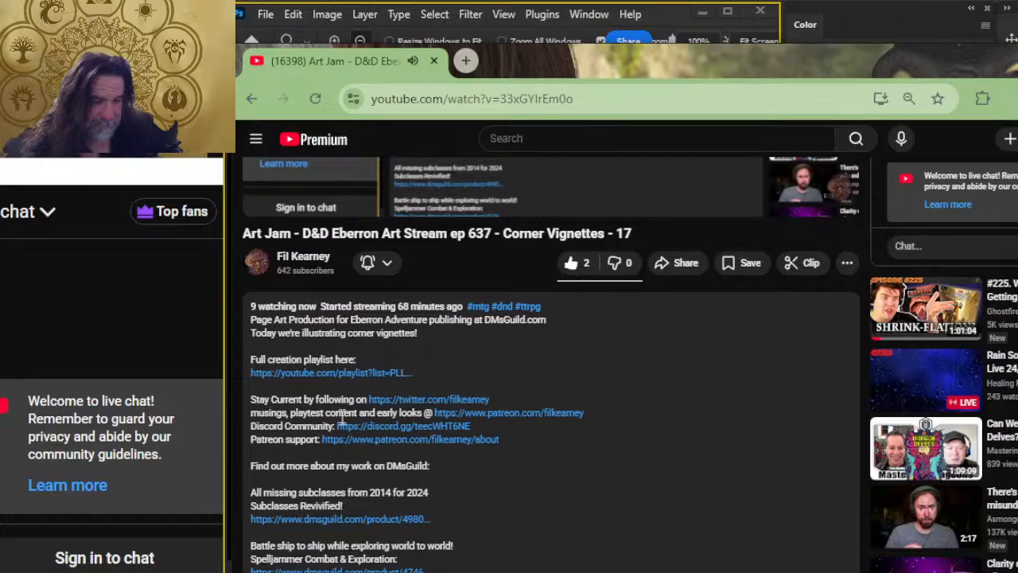
scroll(477, 381, "up", 4)
key("alt+Tab")
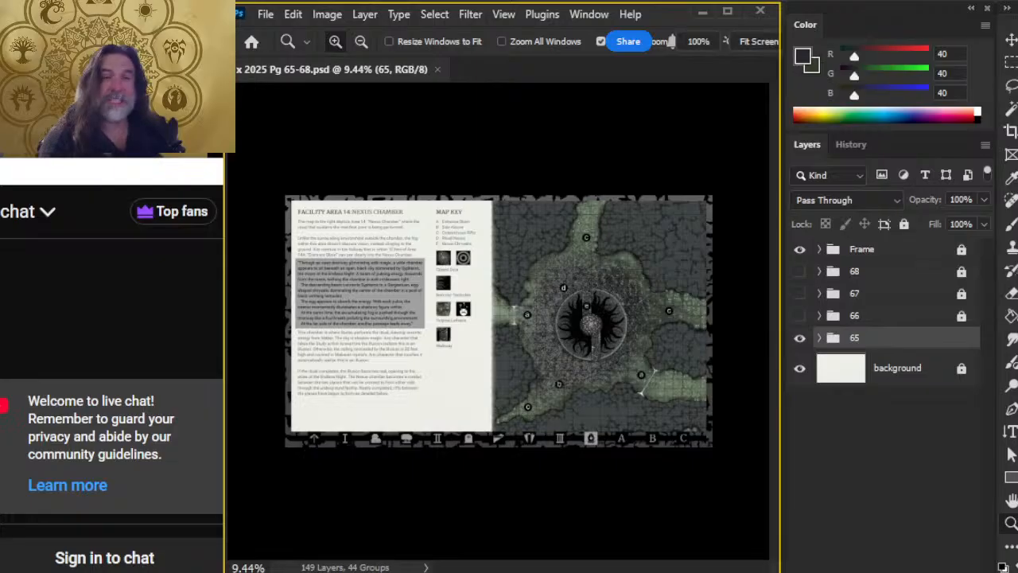
Switch from Photoshop to the Chrome window showing the Art Jam stream page
key("alt+Tab")
key("alt+Tab")
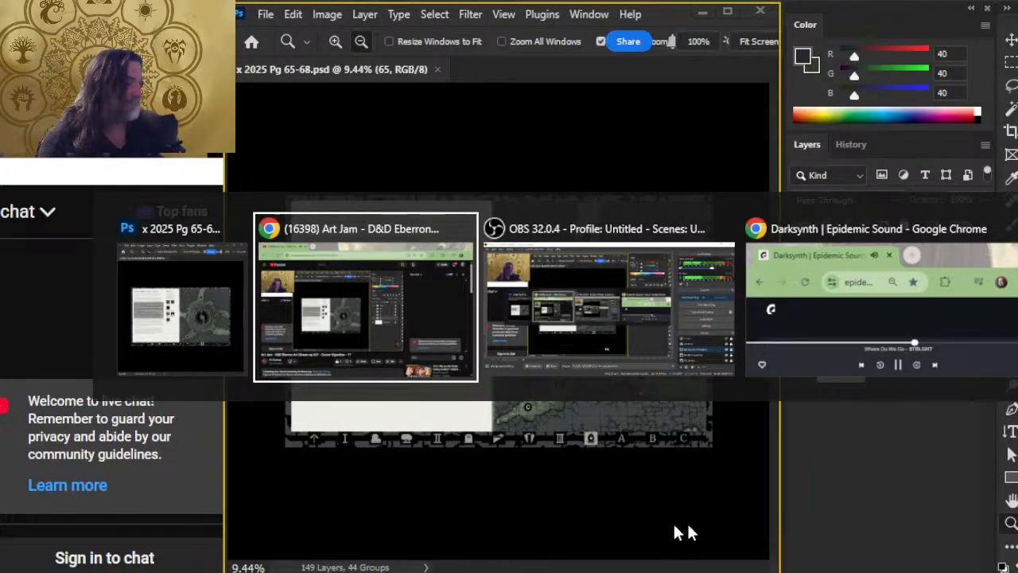